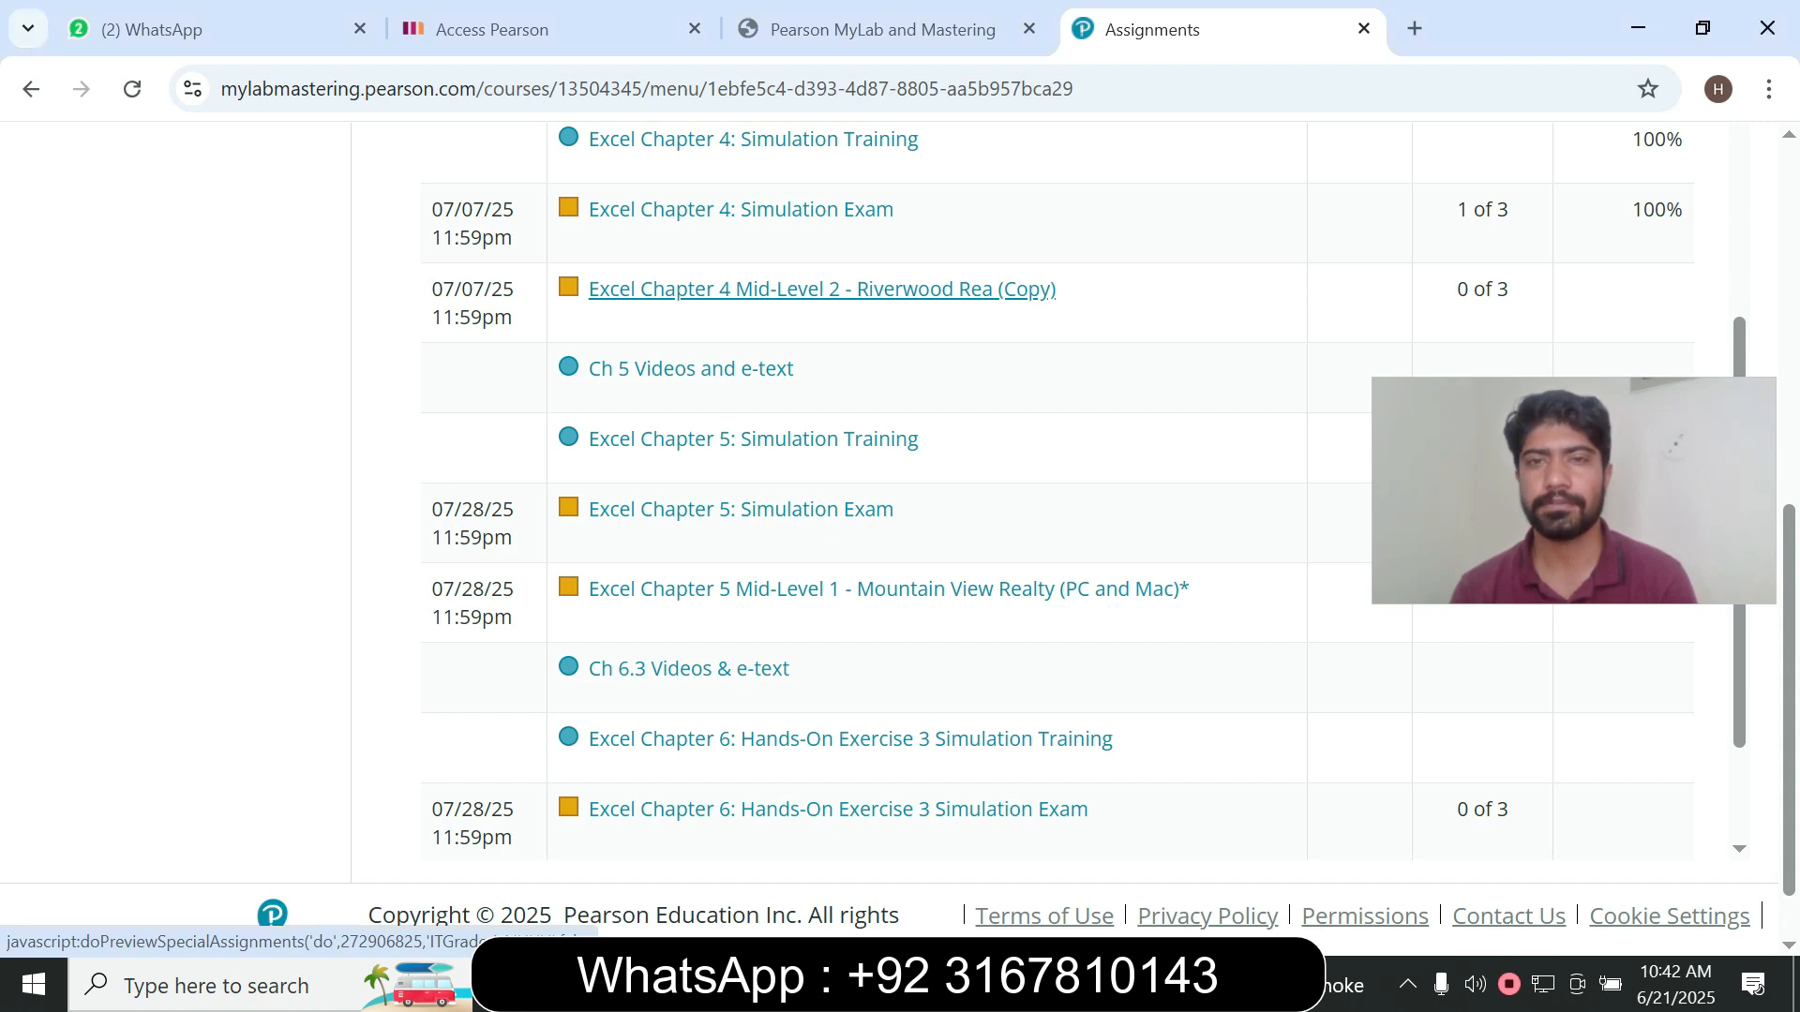
- Start the assignment Excel Chapter 4 Mid-Level 2 - Riverwood Rea (Copy) and maximize its window
{"action": "left_click", "coordinate": [821, 289]}
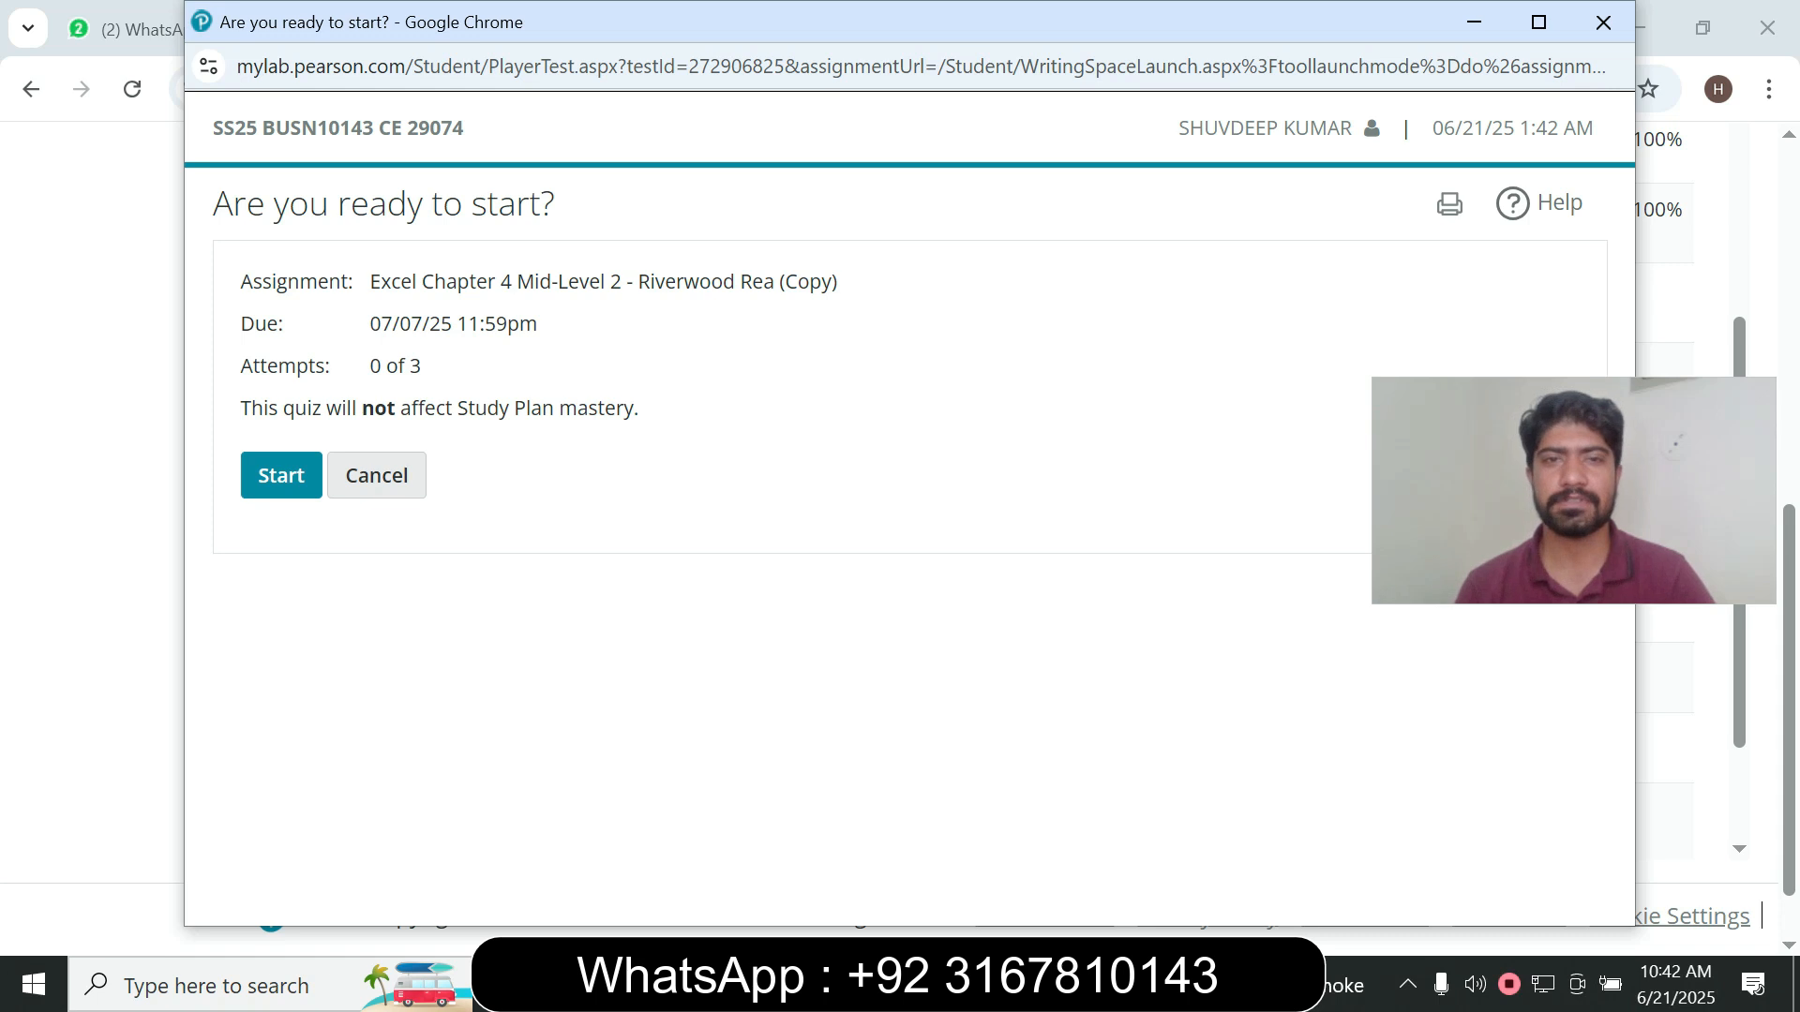
{"action": "left_click", "coordinate": [281, 475]}
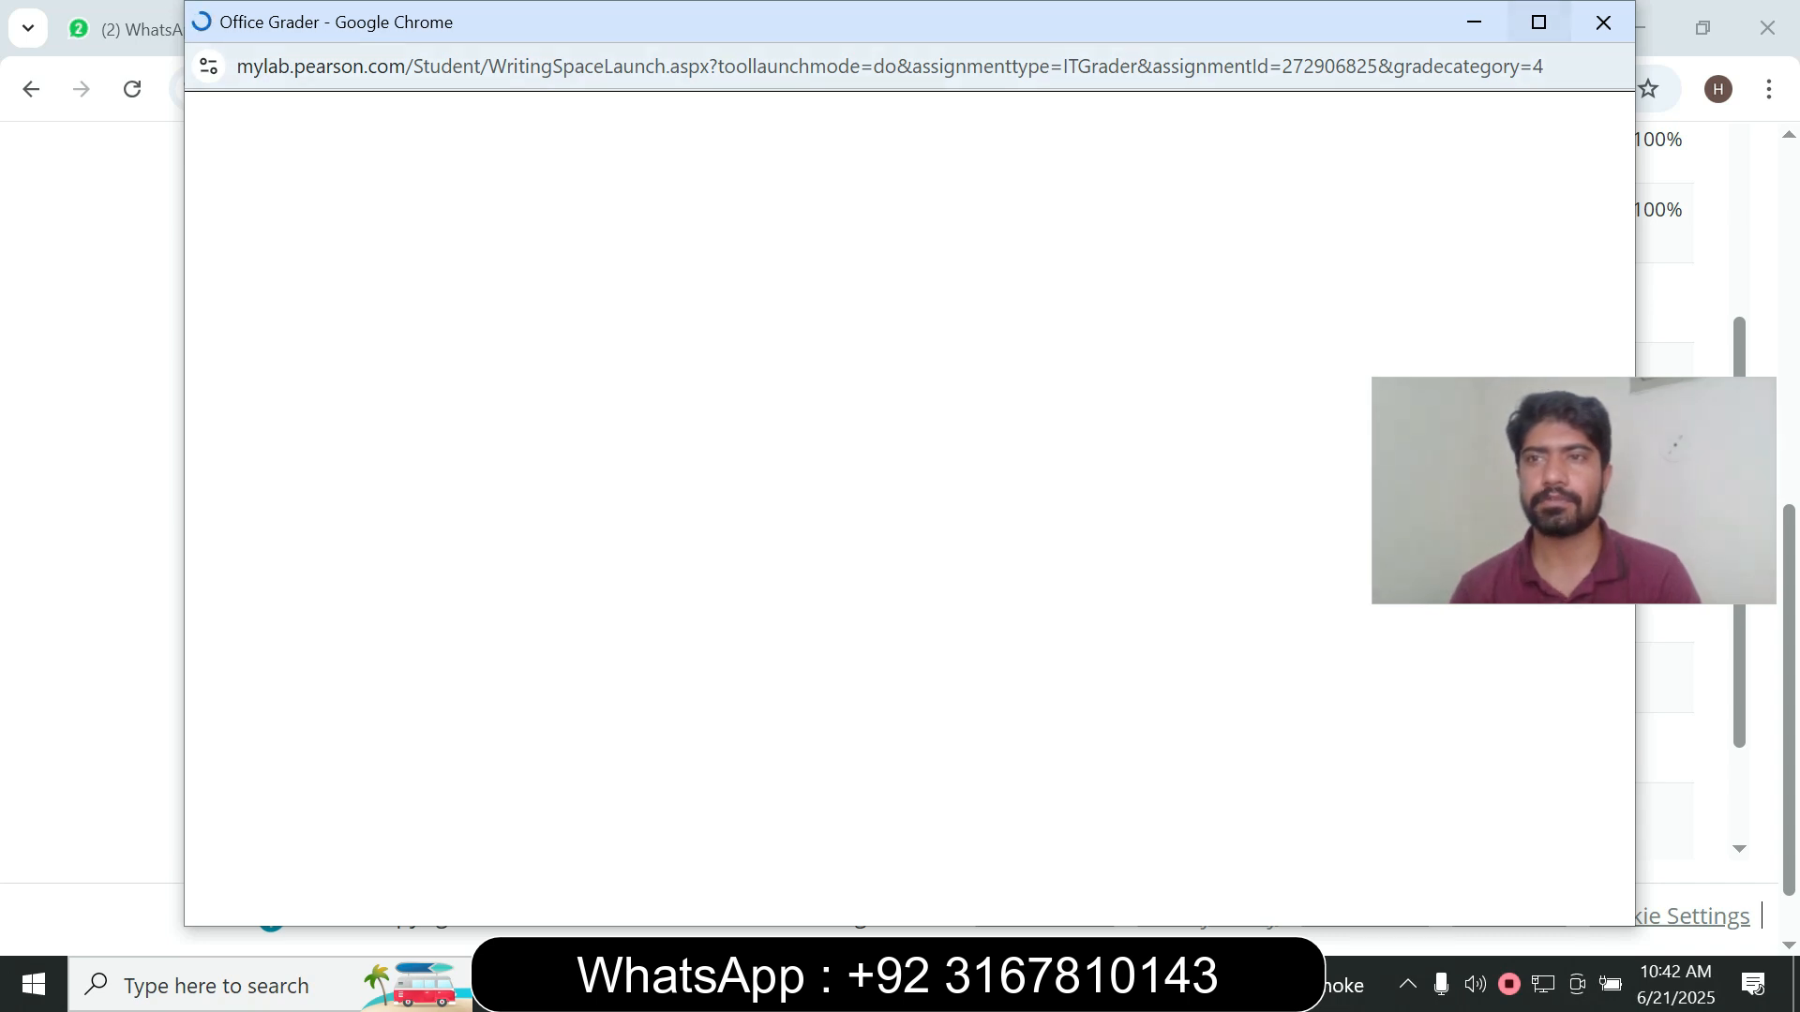
{"action": "left_click", "coordinate": [1538, 22]}
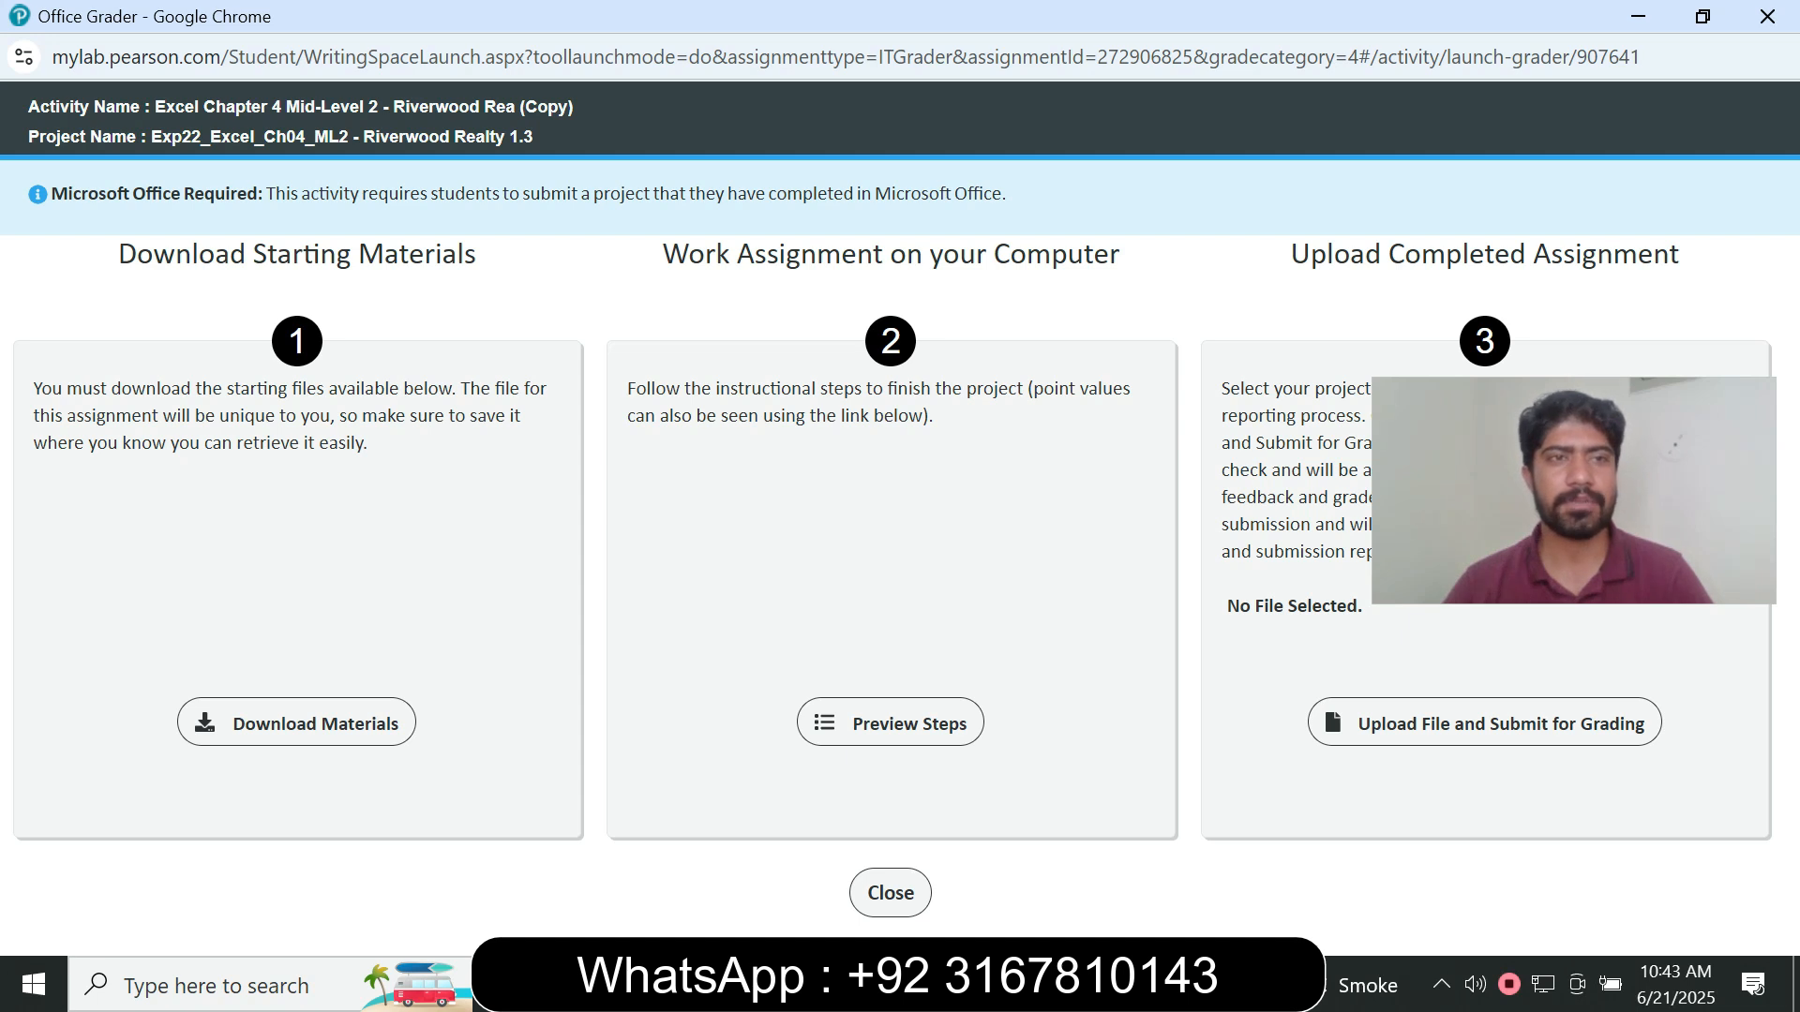
- Download all the starting material files for the Riverwood Realty project
{"action": "left_click_drag", "start_coordinate": [155, 107], "coordinate": [195, 107]}
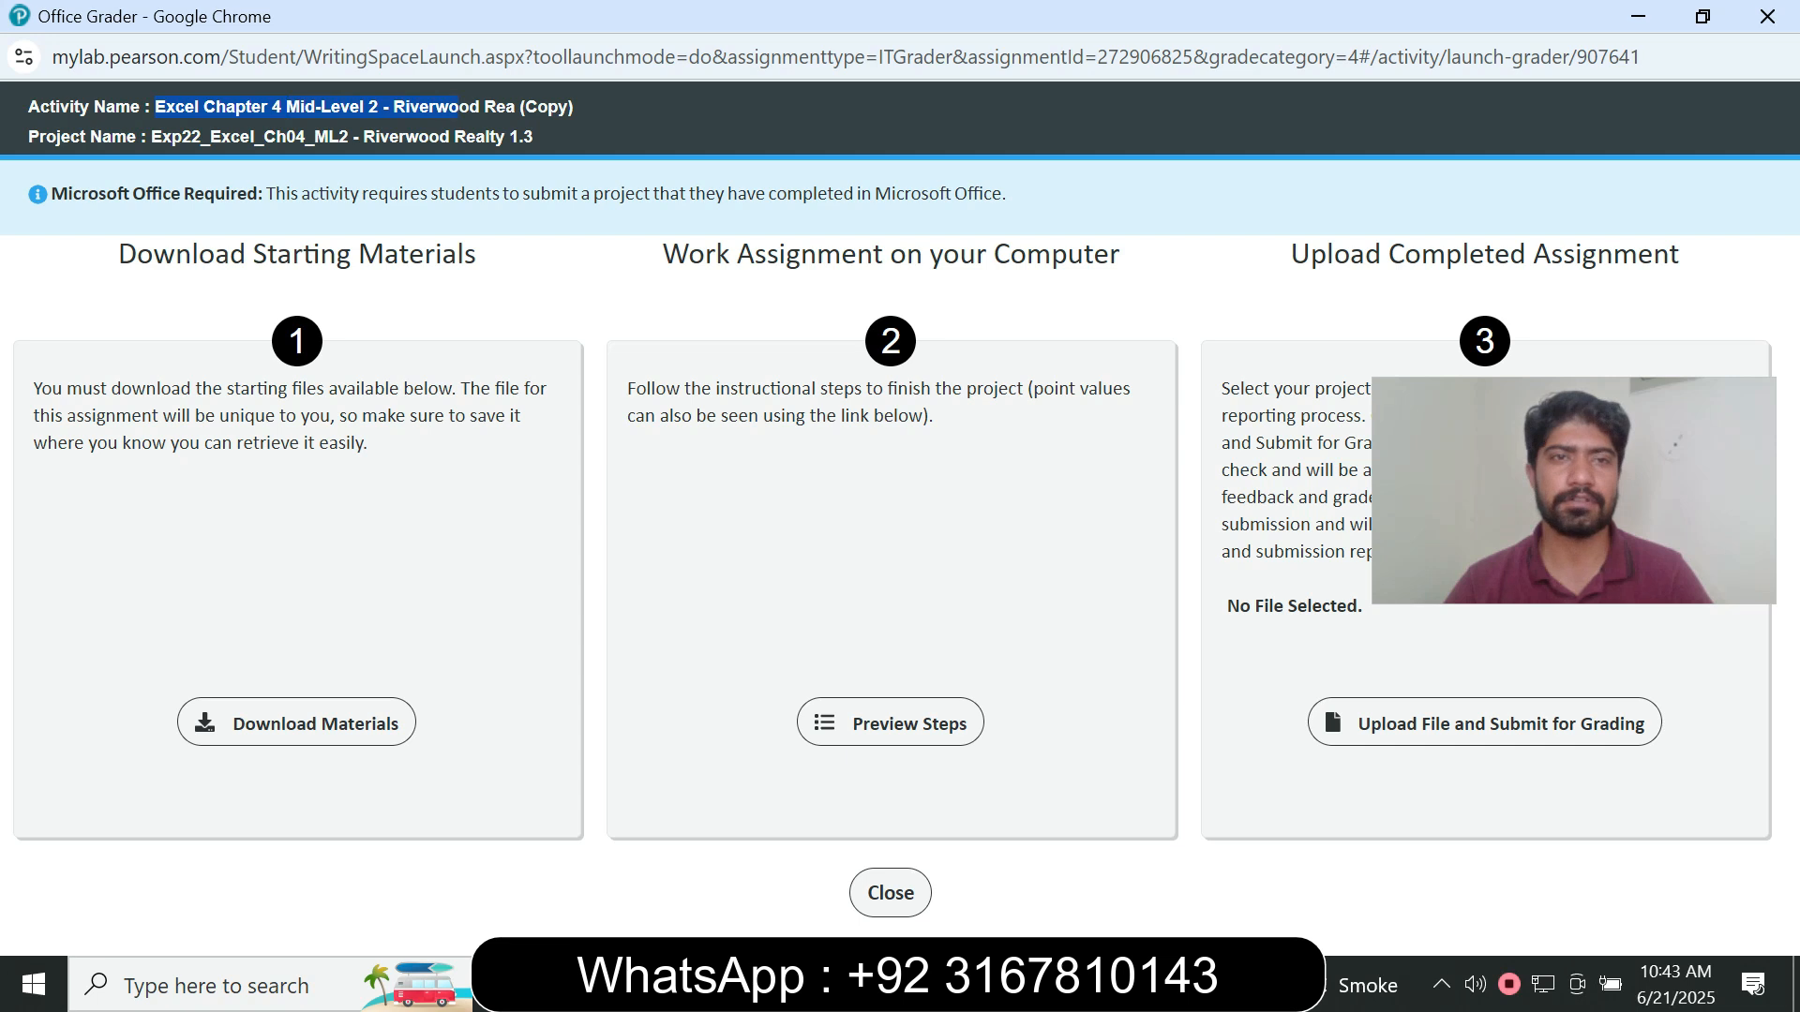
{"action": "left_click", "coordinate": [459, 107]}
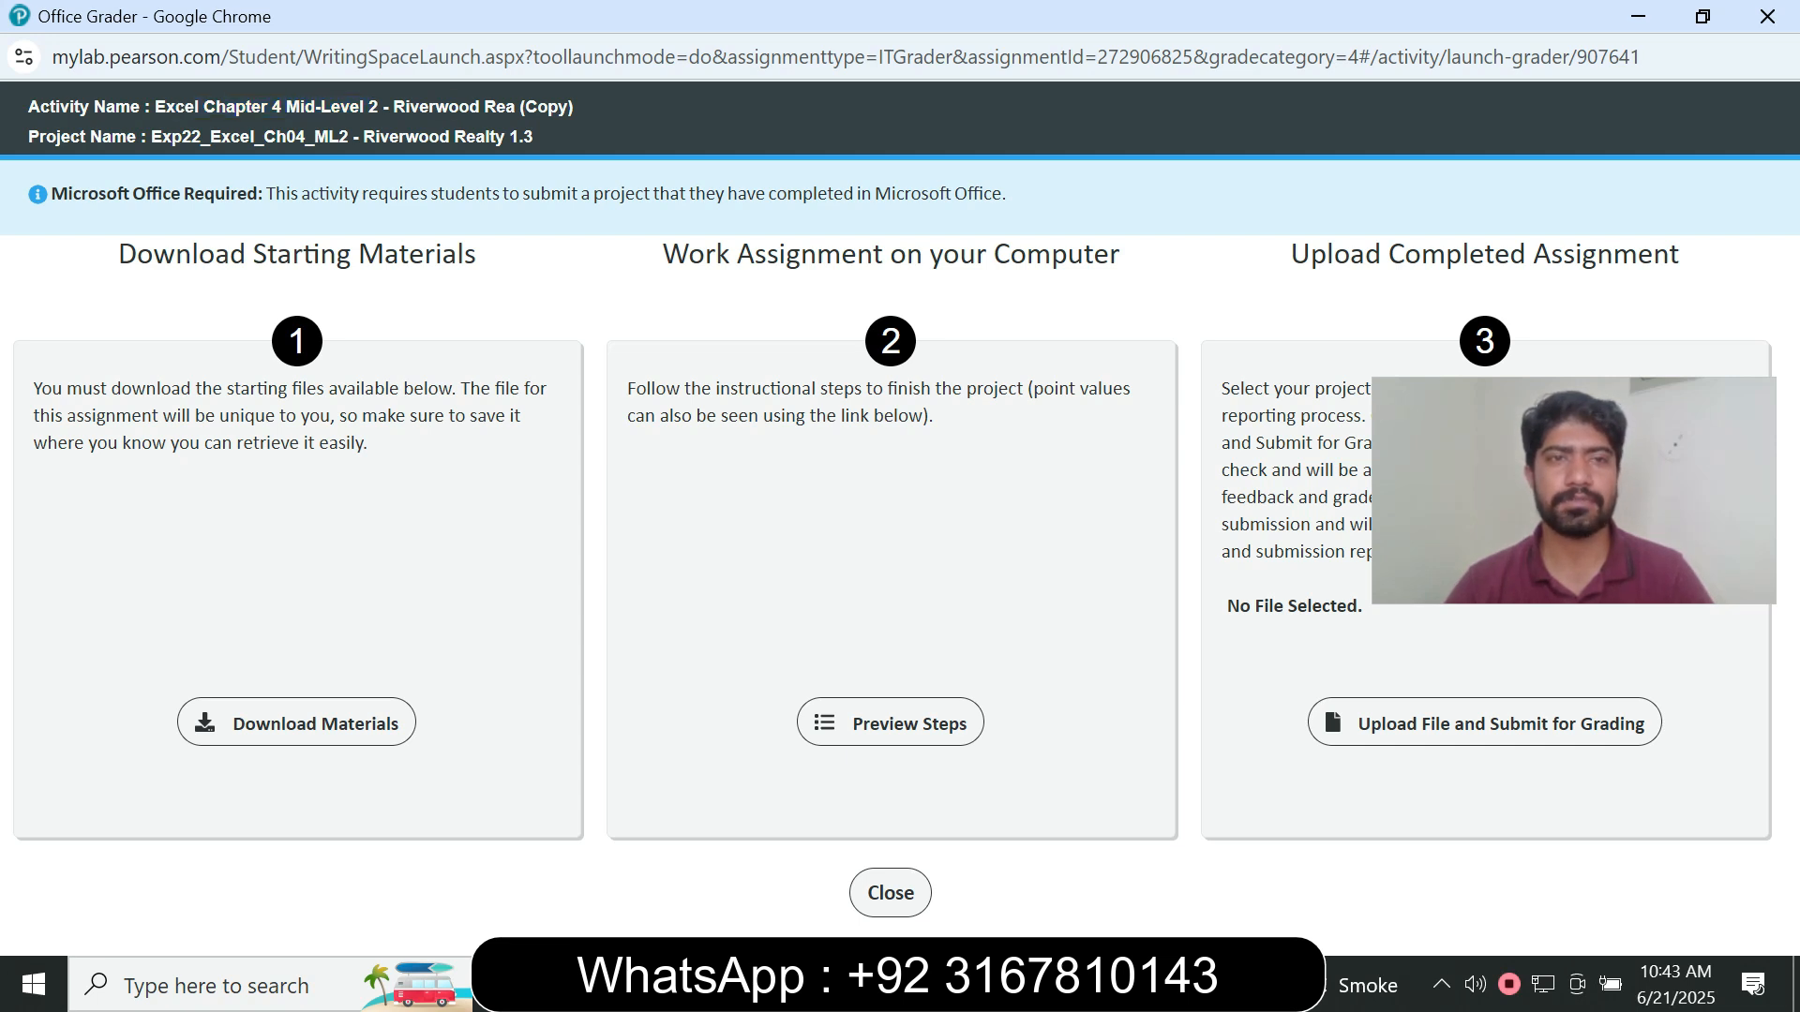
{"action": "left_click", "coordinate": [297, 722]}
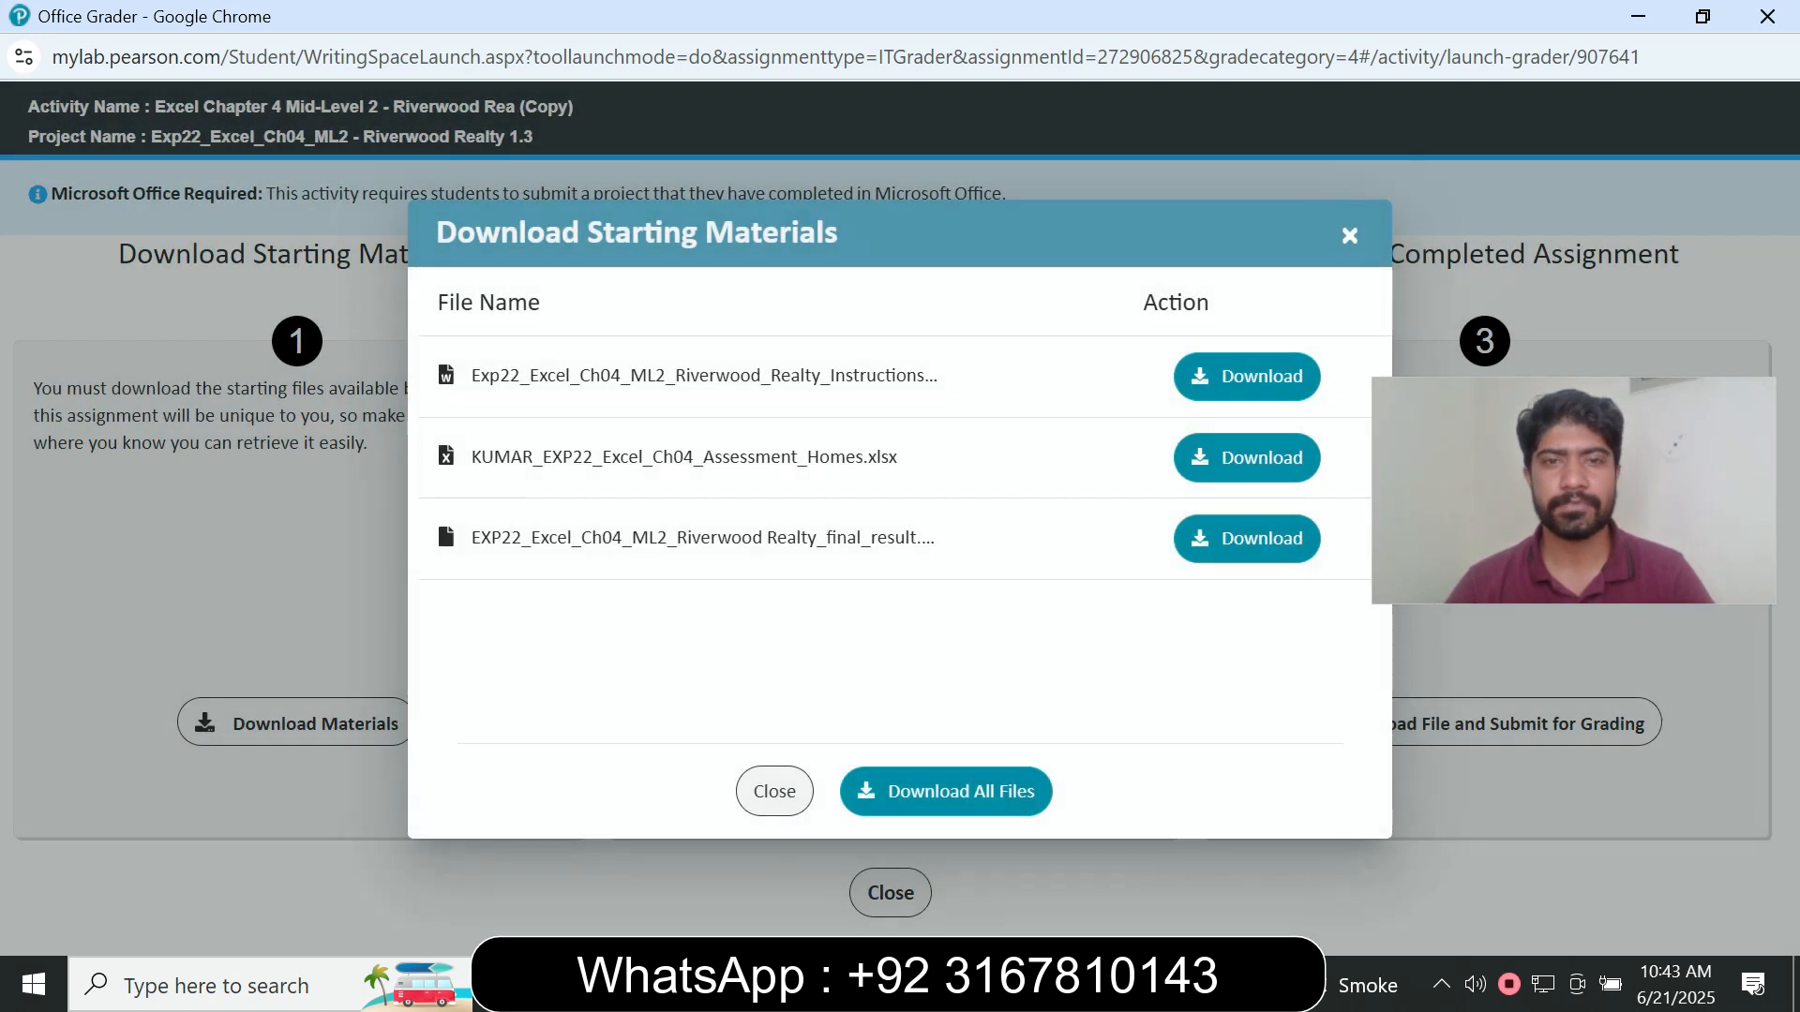
{"action": "left_click", "coordinate": [946, 791]}
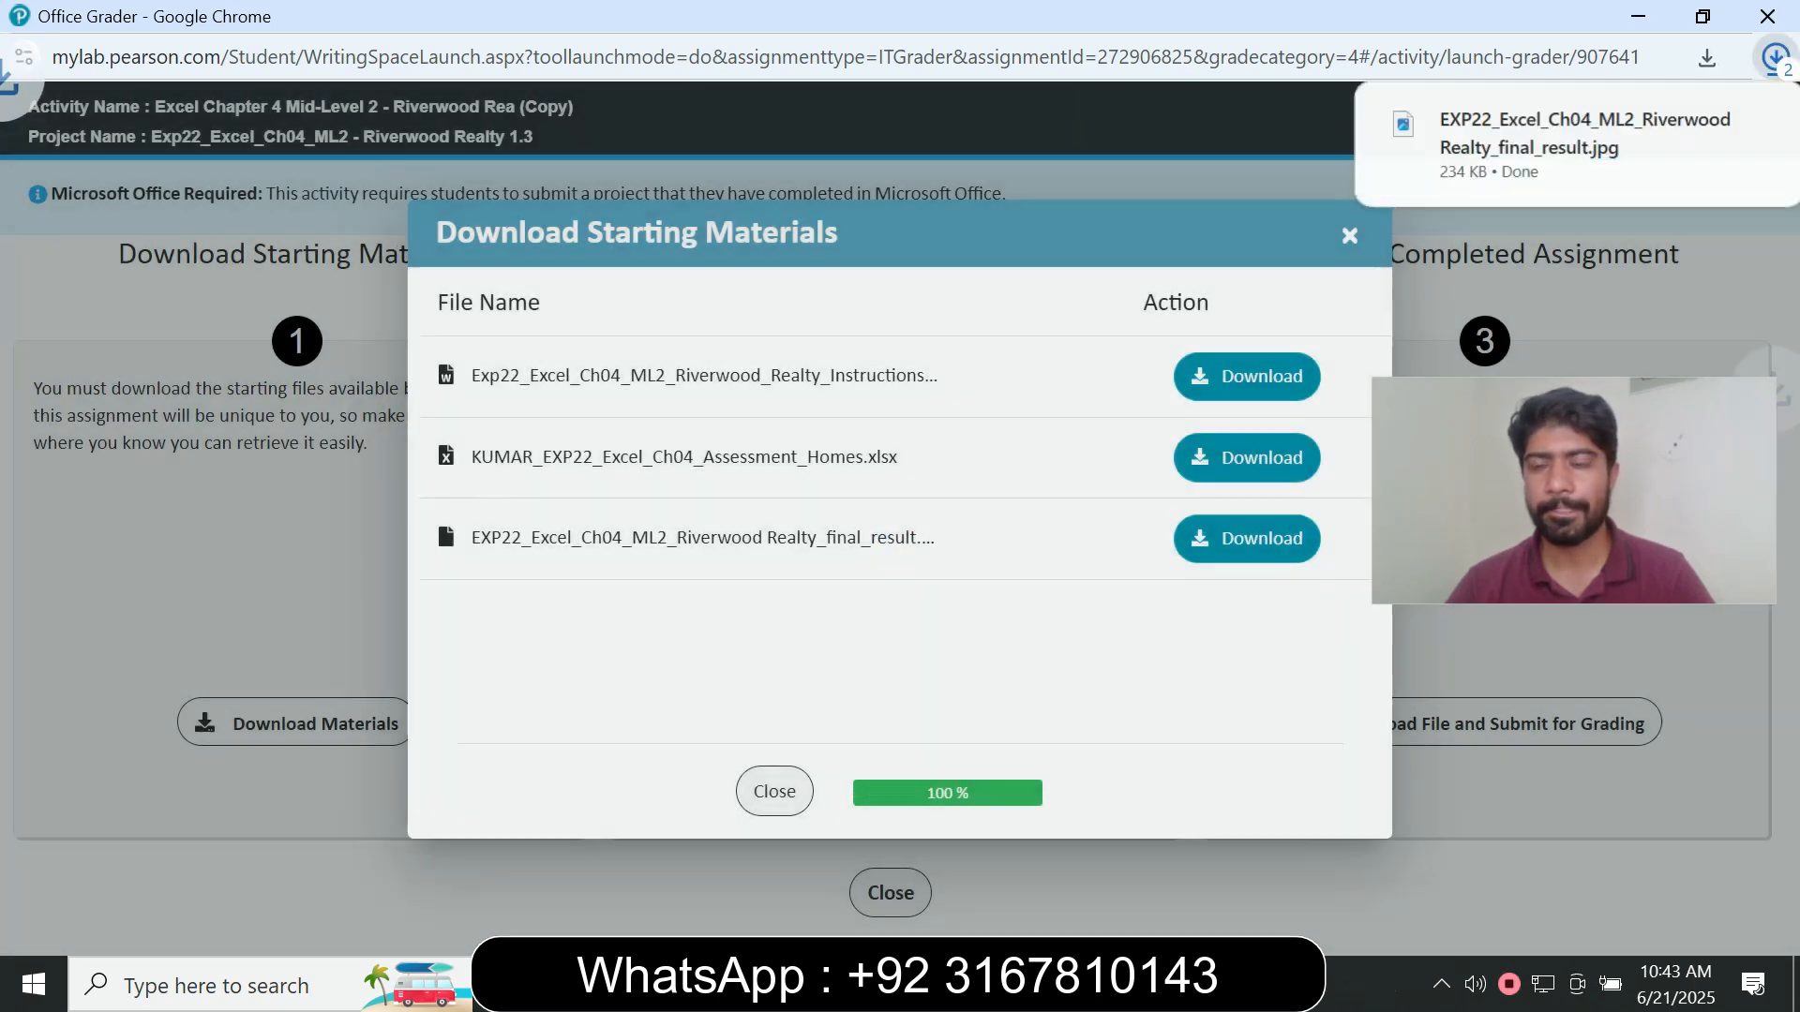
- Open the downloaded Riverwood Realty instructions document and the Ch04 Assessment Homes workbook from the Downloads folder
{"action": "key", "text": "super+e"}
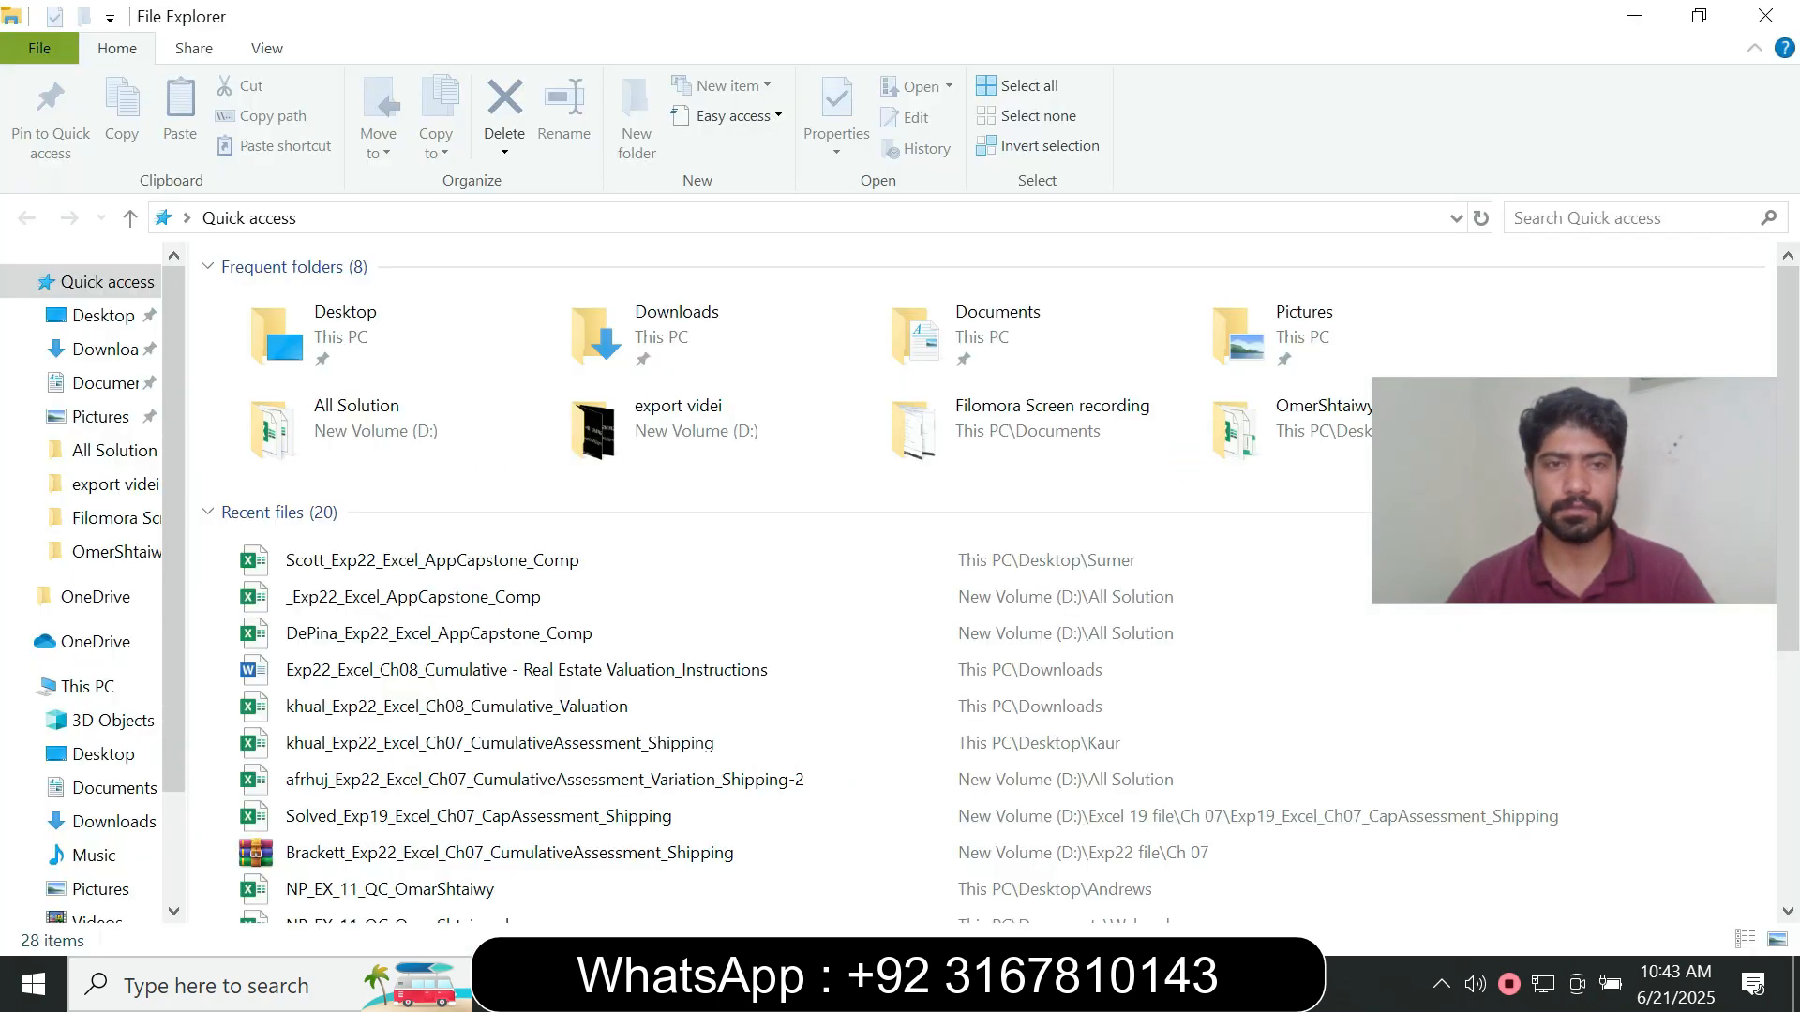
{"action": "left_click", "coordinate": [103, 349]}
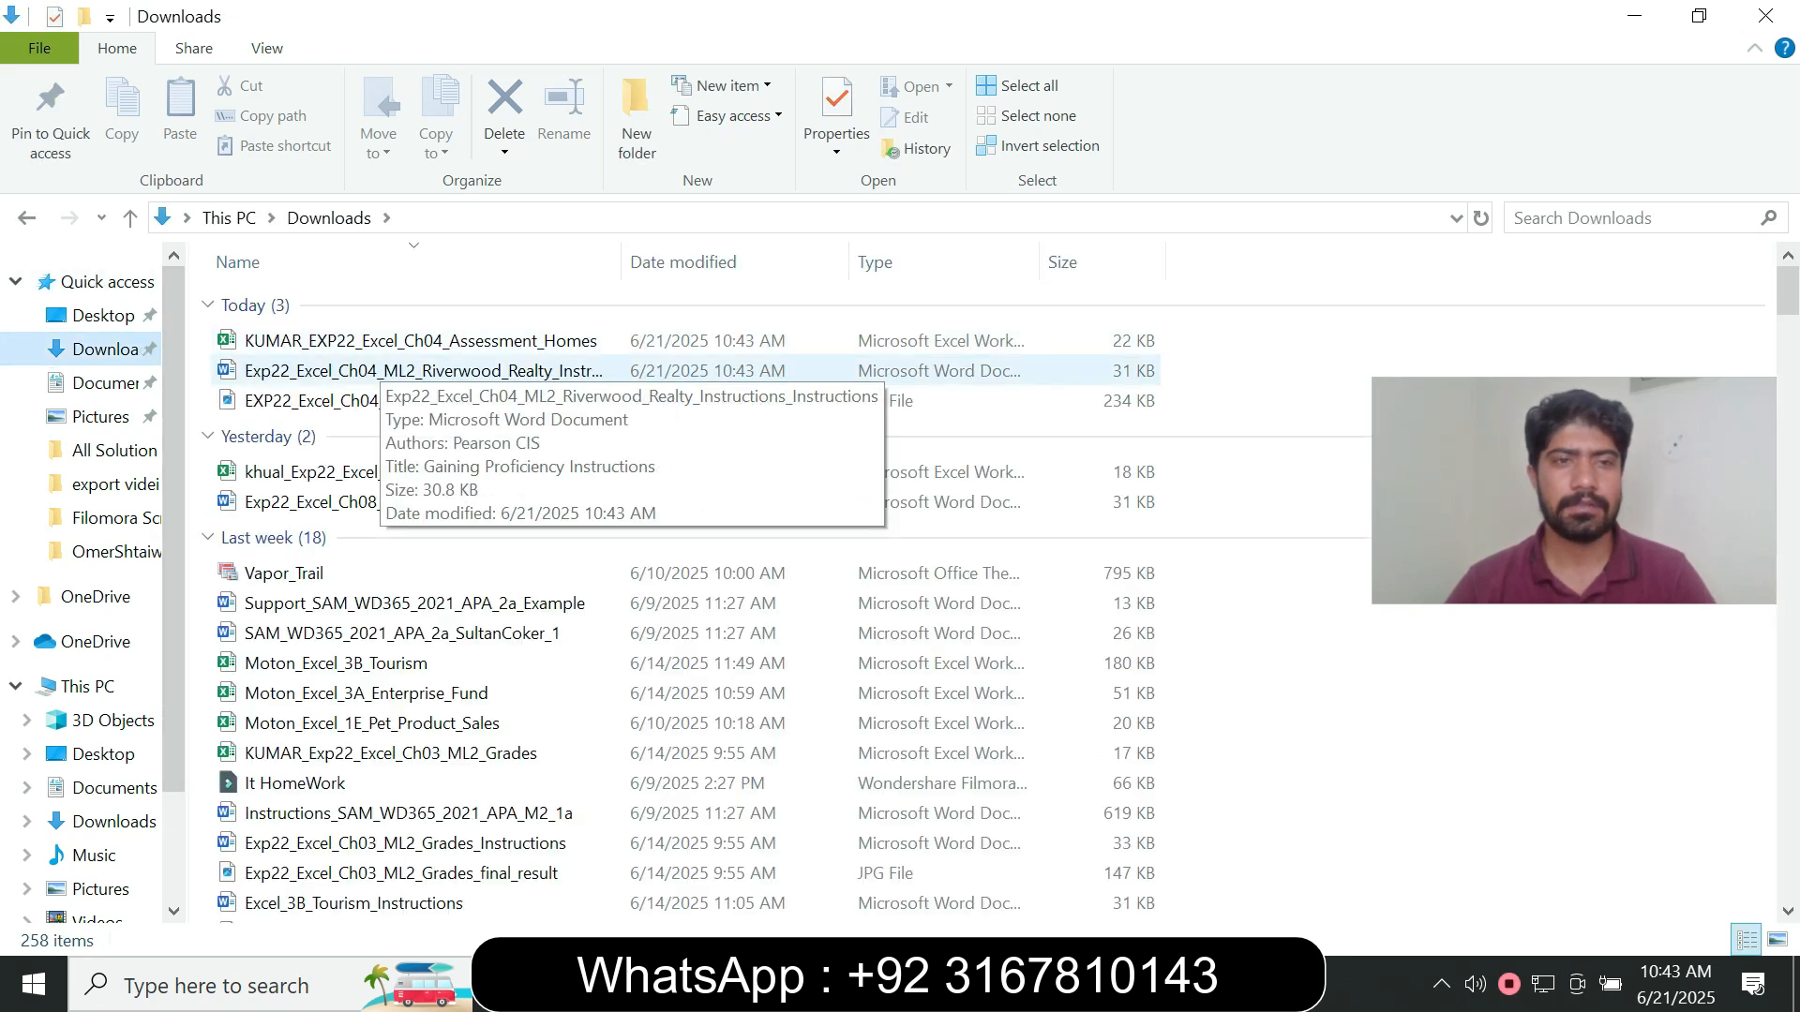
{"action": "double_click", "coordinate": [375, 370]}
{"action": "double_click", "coordinate": [394, 341]}
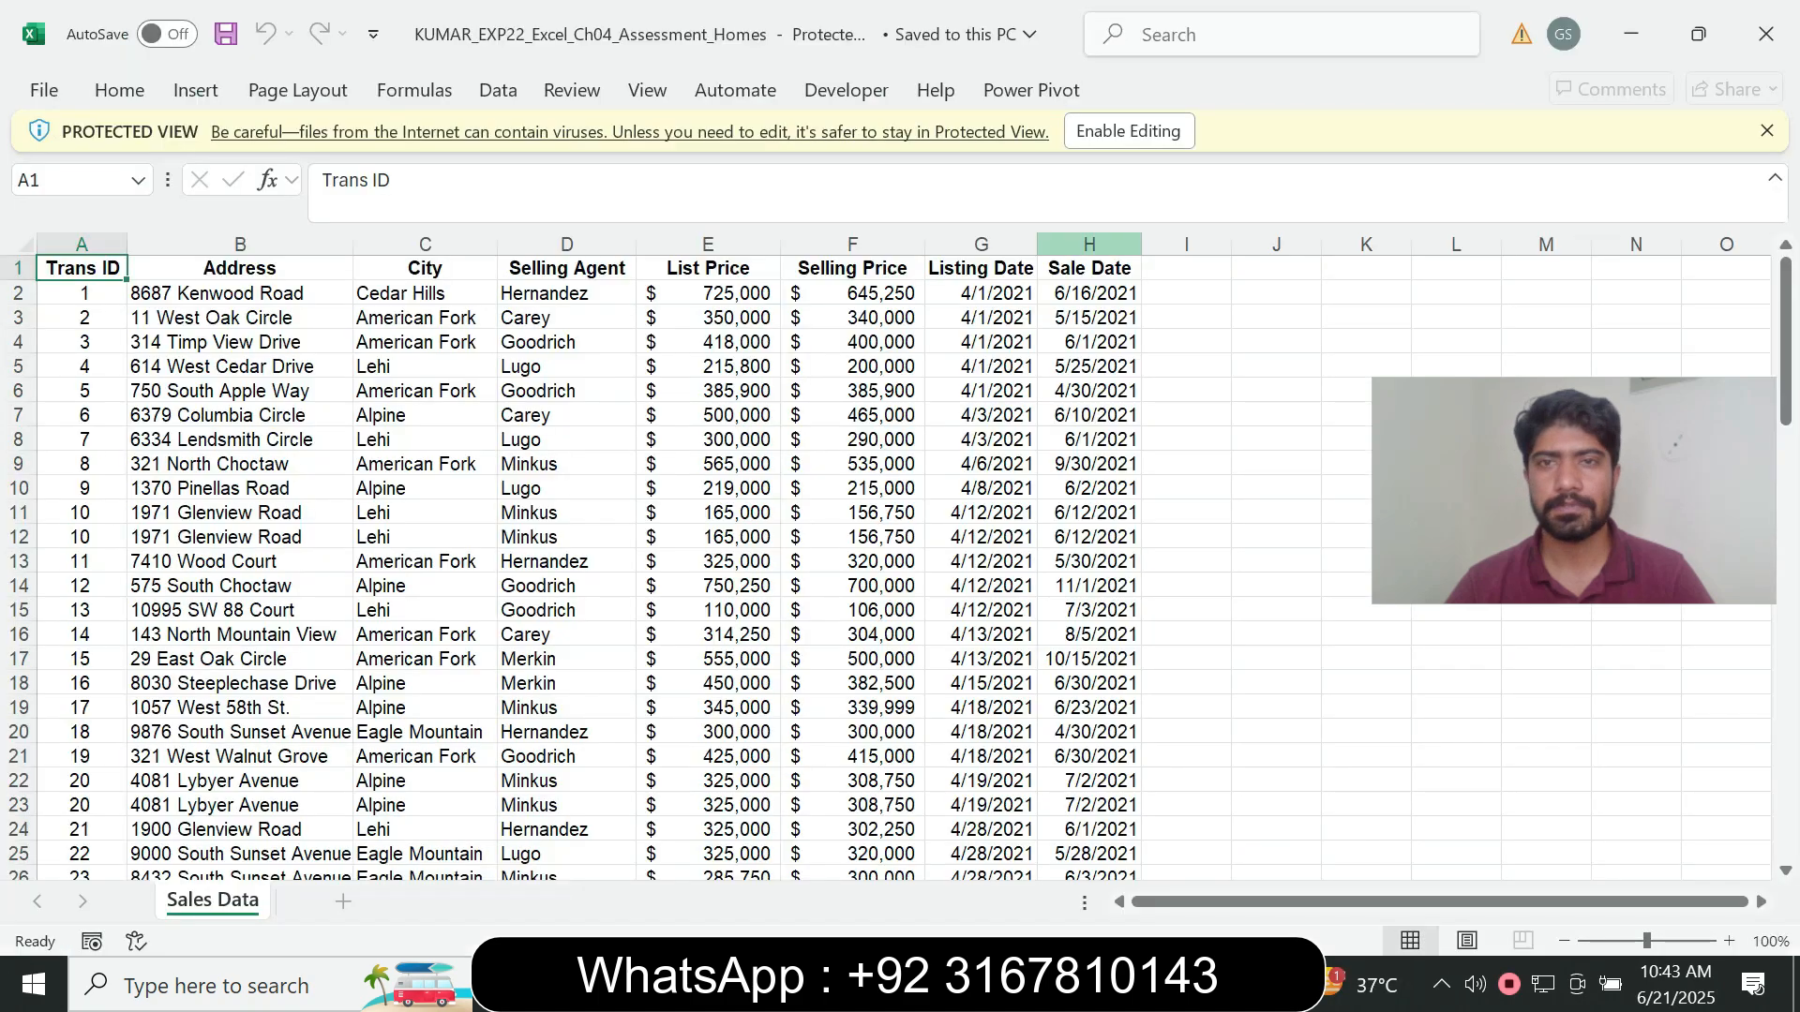
- Enable editing in both the homes workbook and the instructions document
{"action": "left_click", "coordinate": [1128, 131]}
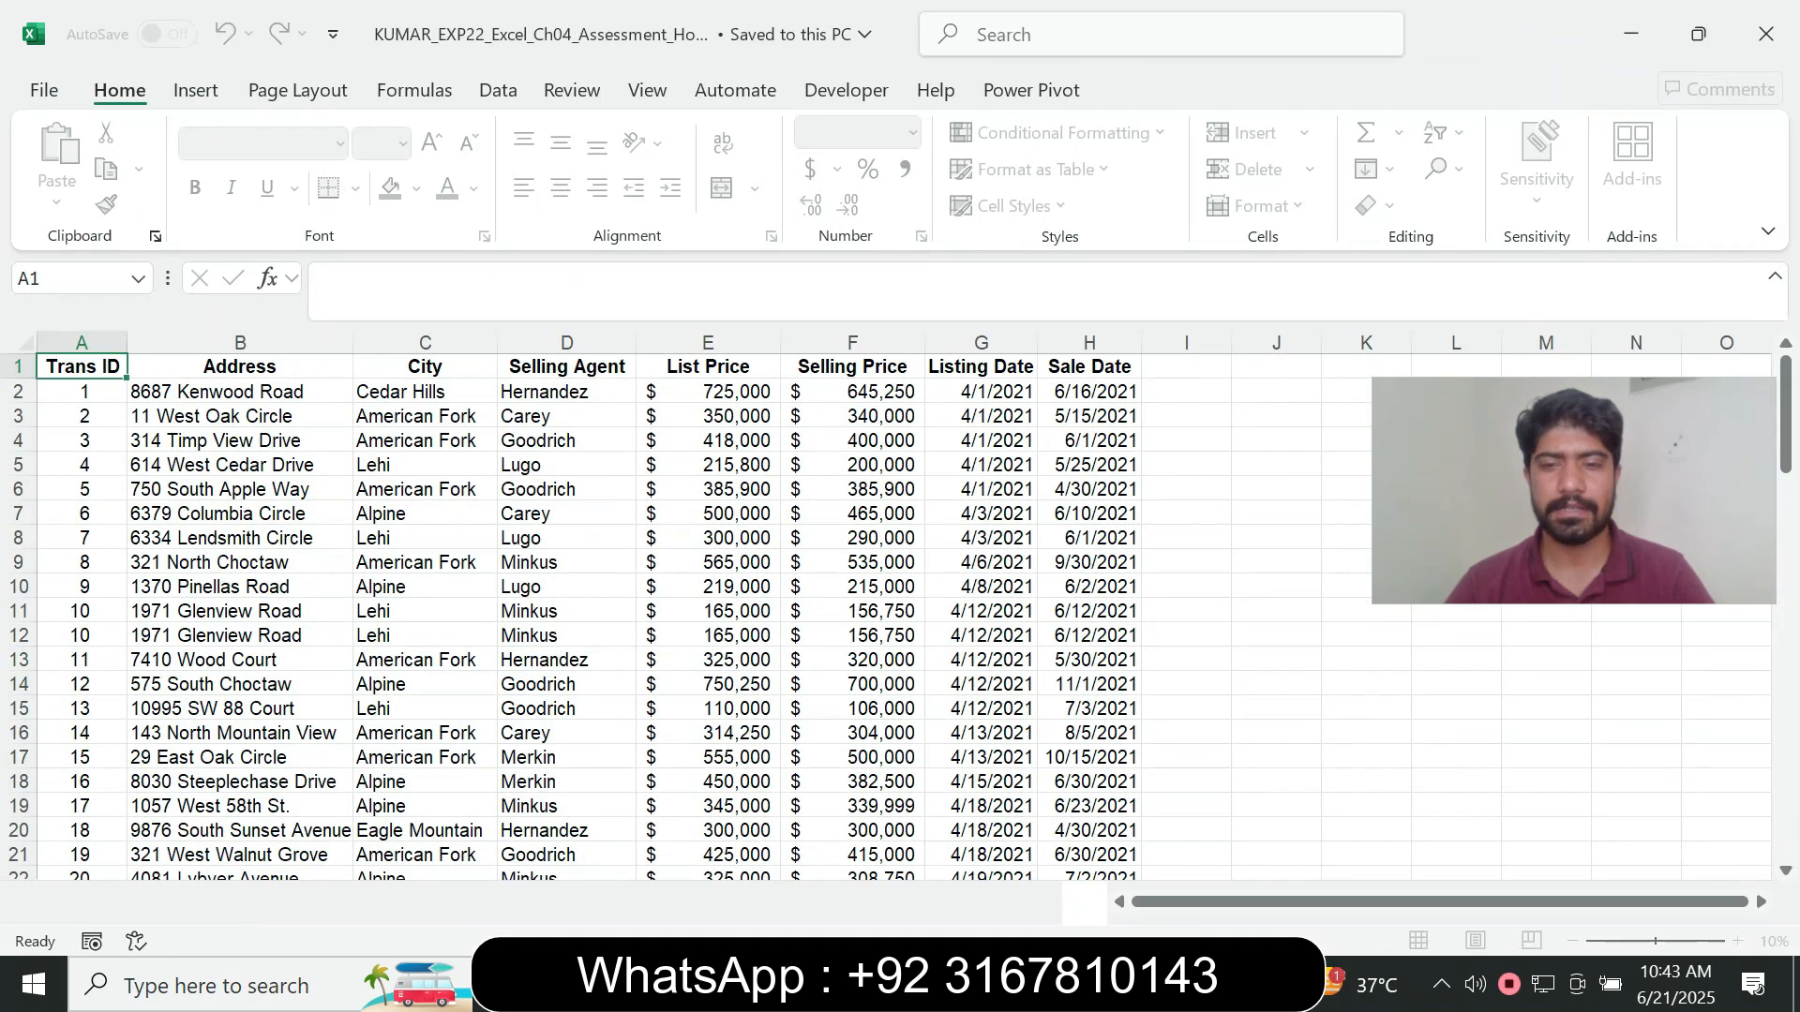
{"action": "key", "text": "alt+Tab"}
{"action": "left_click", "coordinate": [1129, 131]}
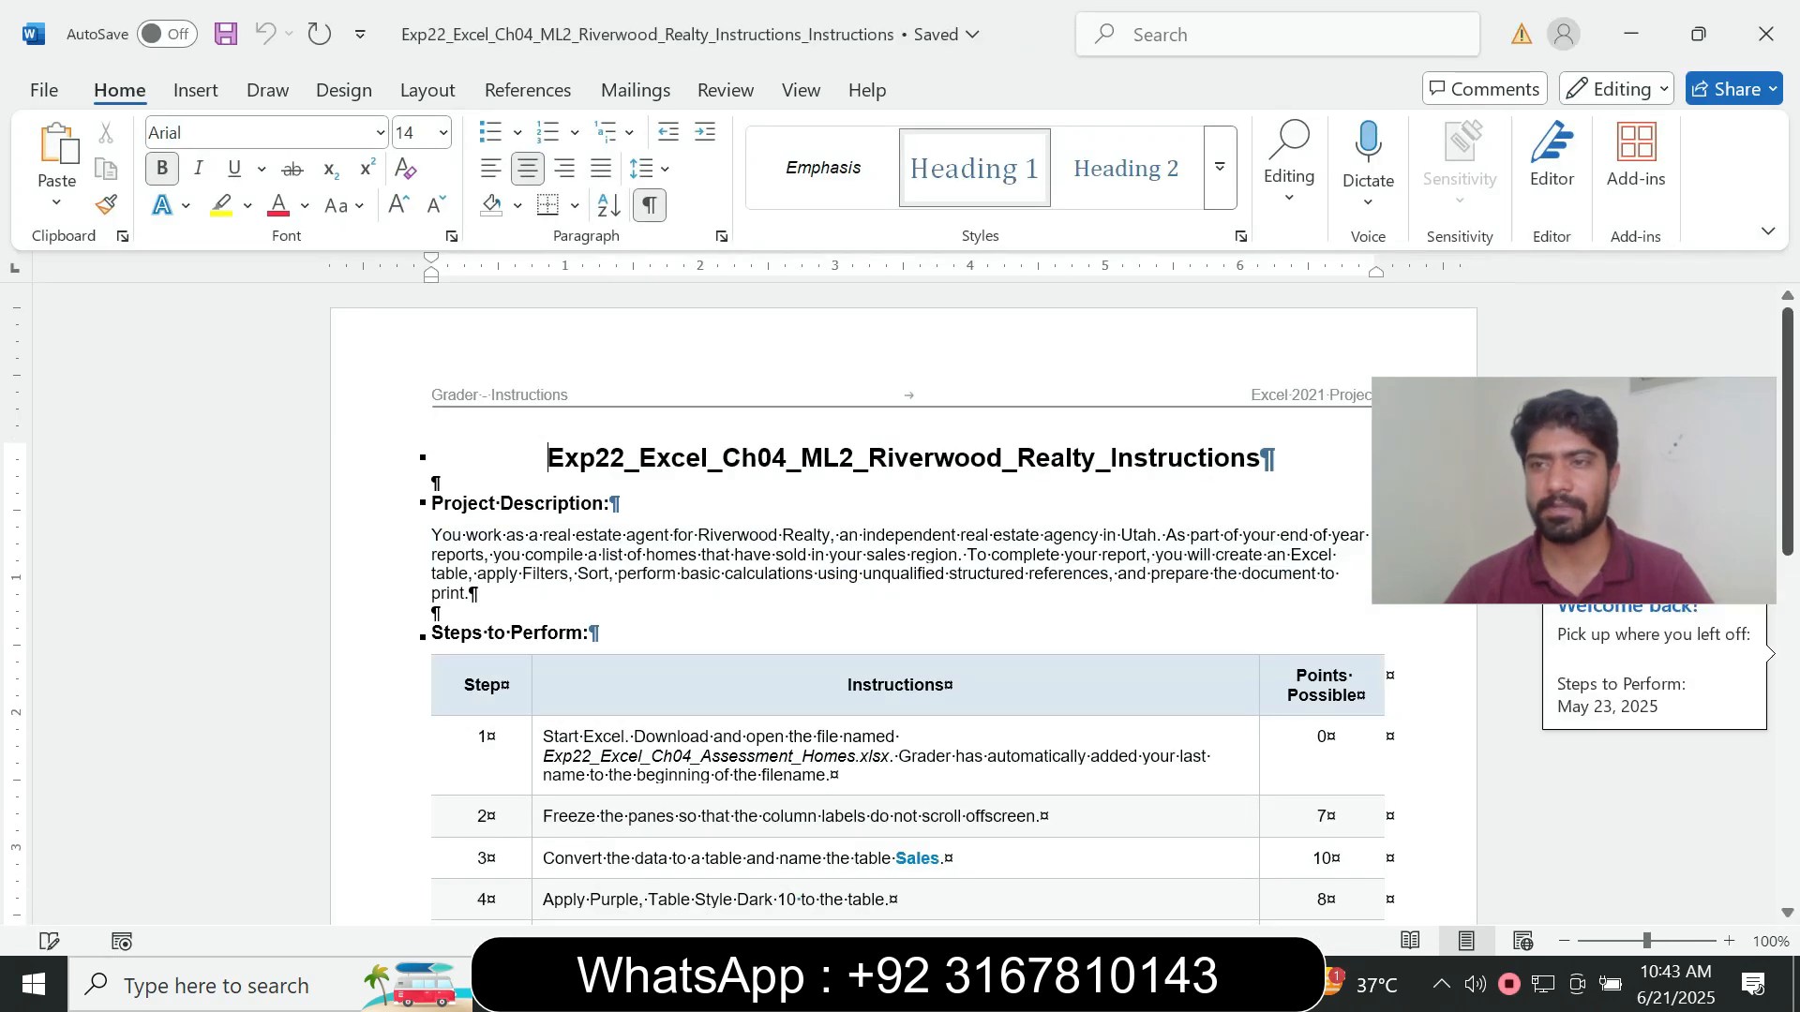
- Read through the project description and all the steps to perform in the Riverwood Realty instructions
{"action": "scroll", "coordinate": [900, 600], "scroll_direction": "down", "scroll_amount": 5}
{"action": "scroll", "coordinate": [899, 600], "scroll_direction": "down", "scroll_amount": 6}
{"action": "scroll", "coordinate": [900, 600], "scroll_direction": "up", "scroll_amount": 11}
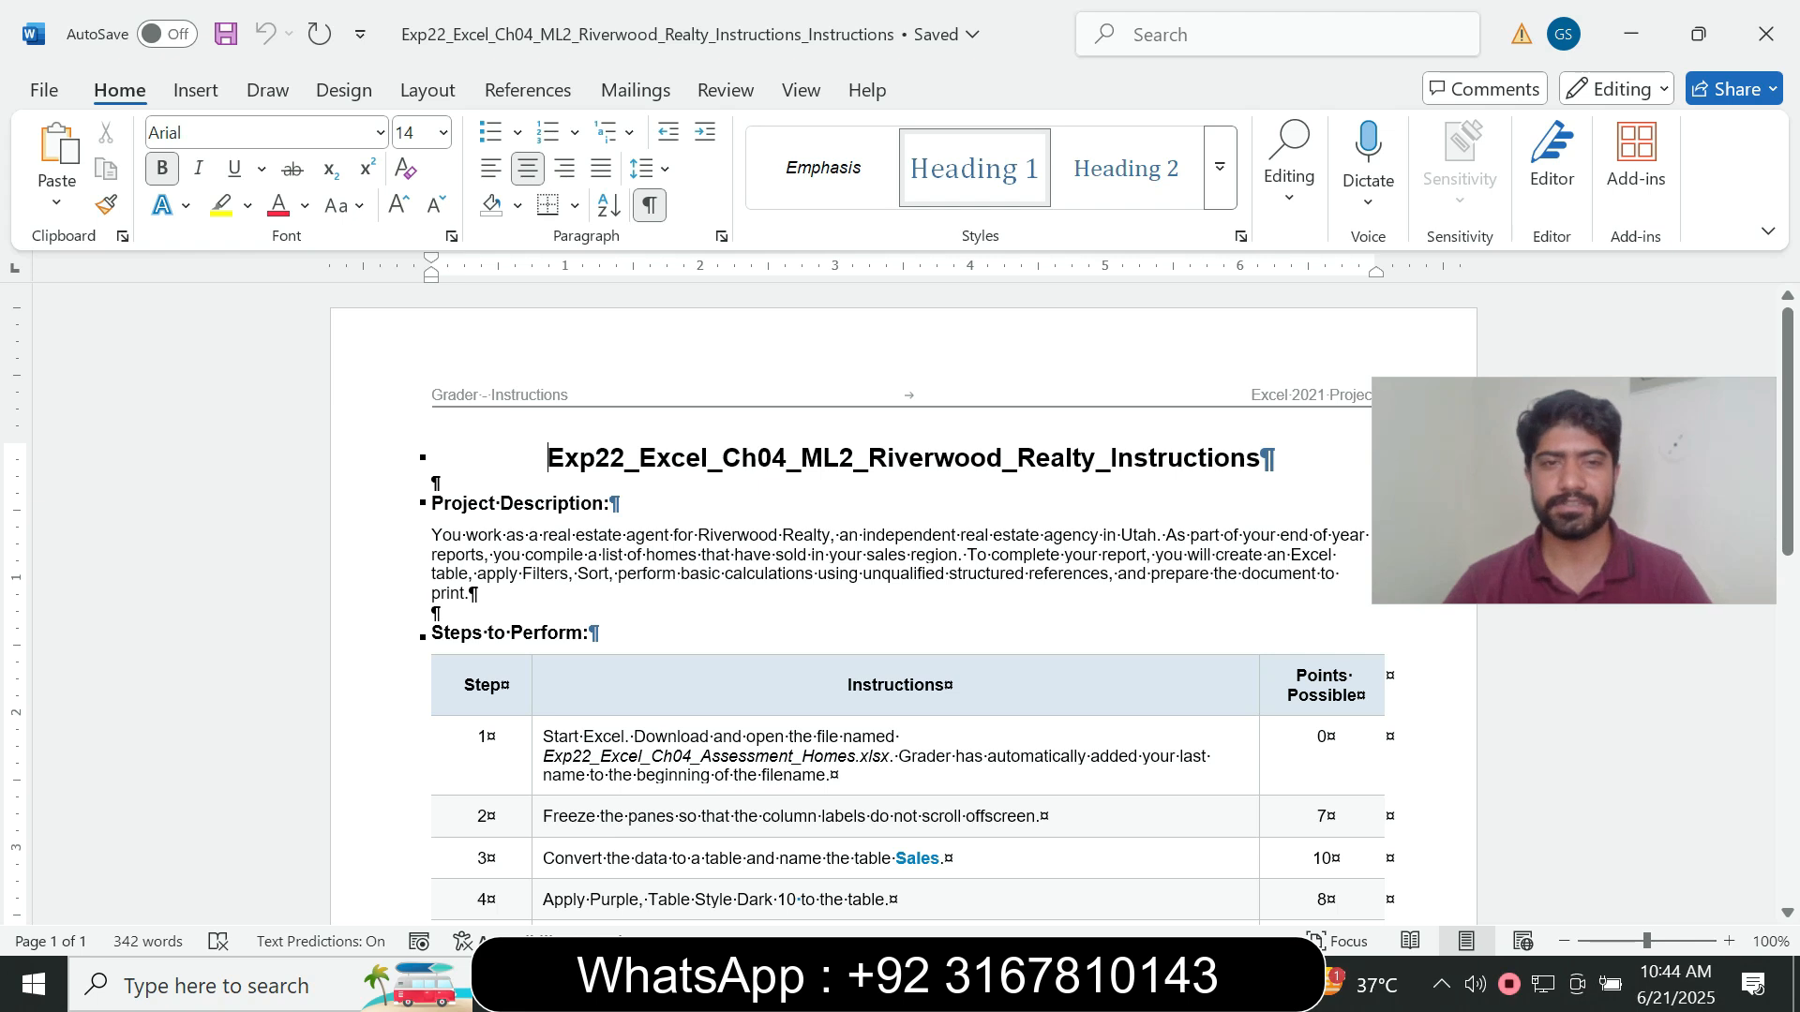
{"action": "left_click_drag", "start_coordinate": [547, 457], "coordinate": [1261, 458]}
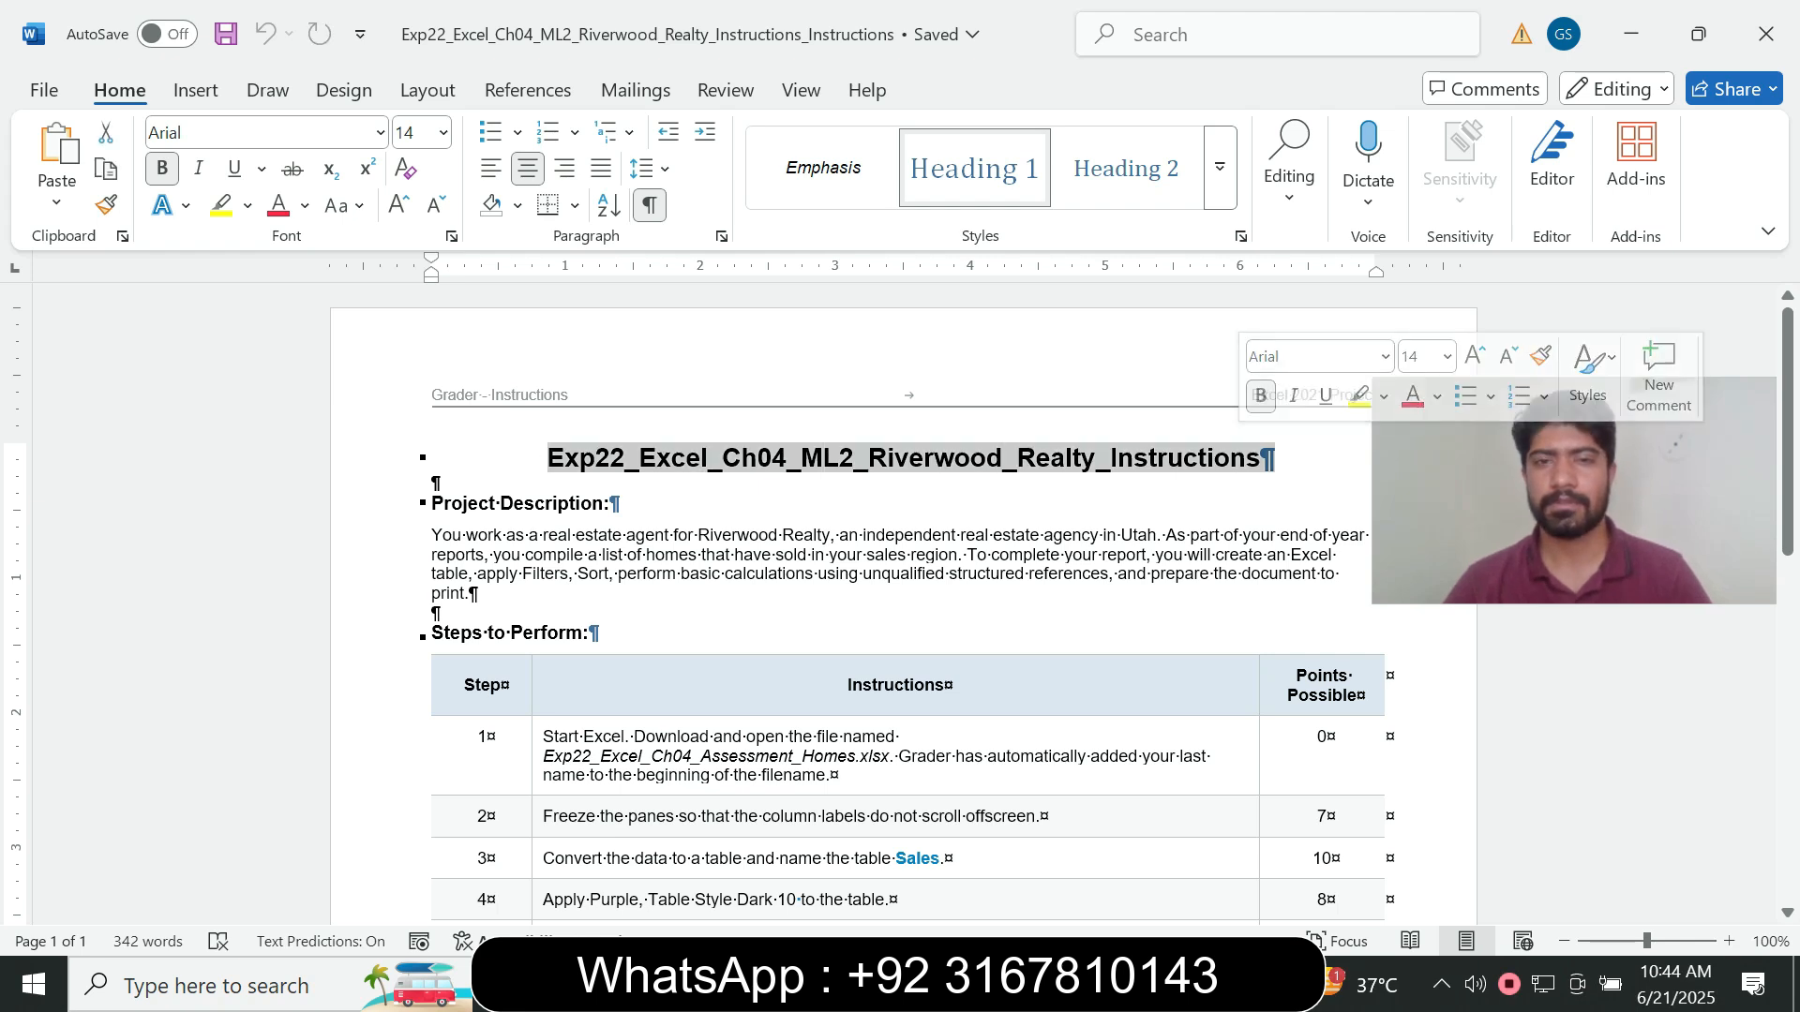
{"action": "left_click", "coordinate": [611, 503]}
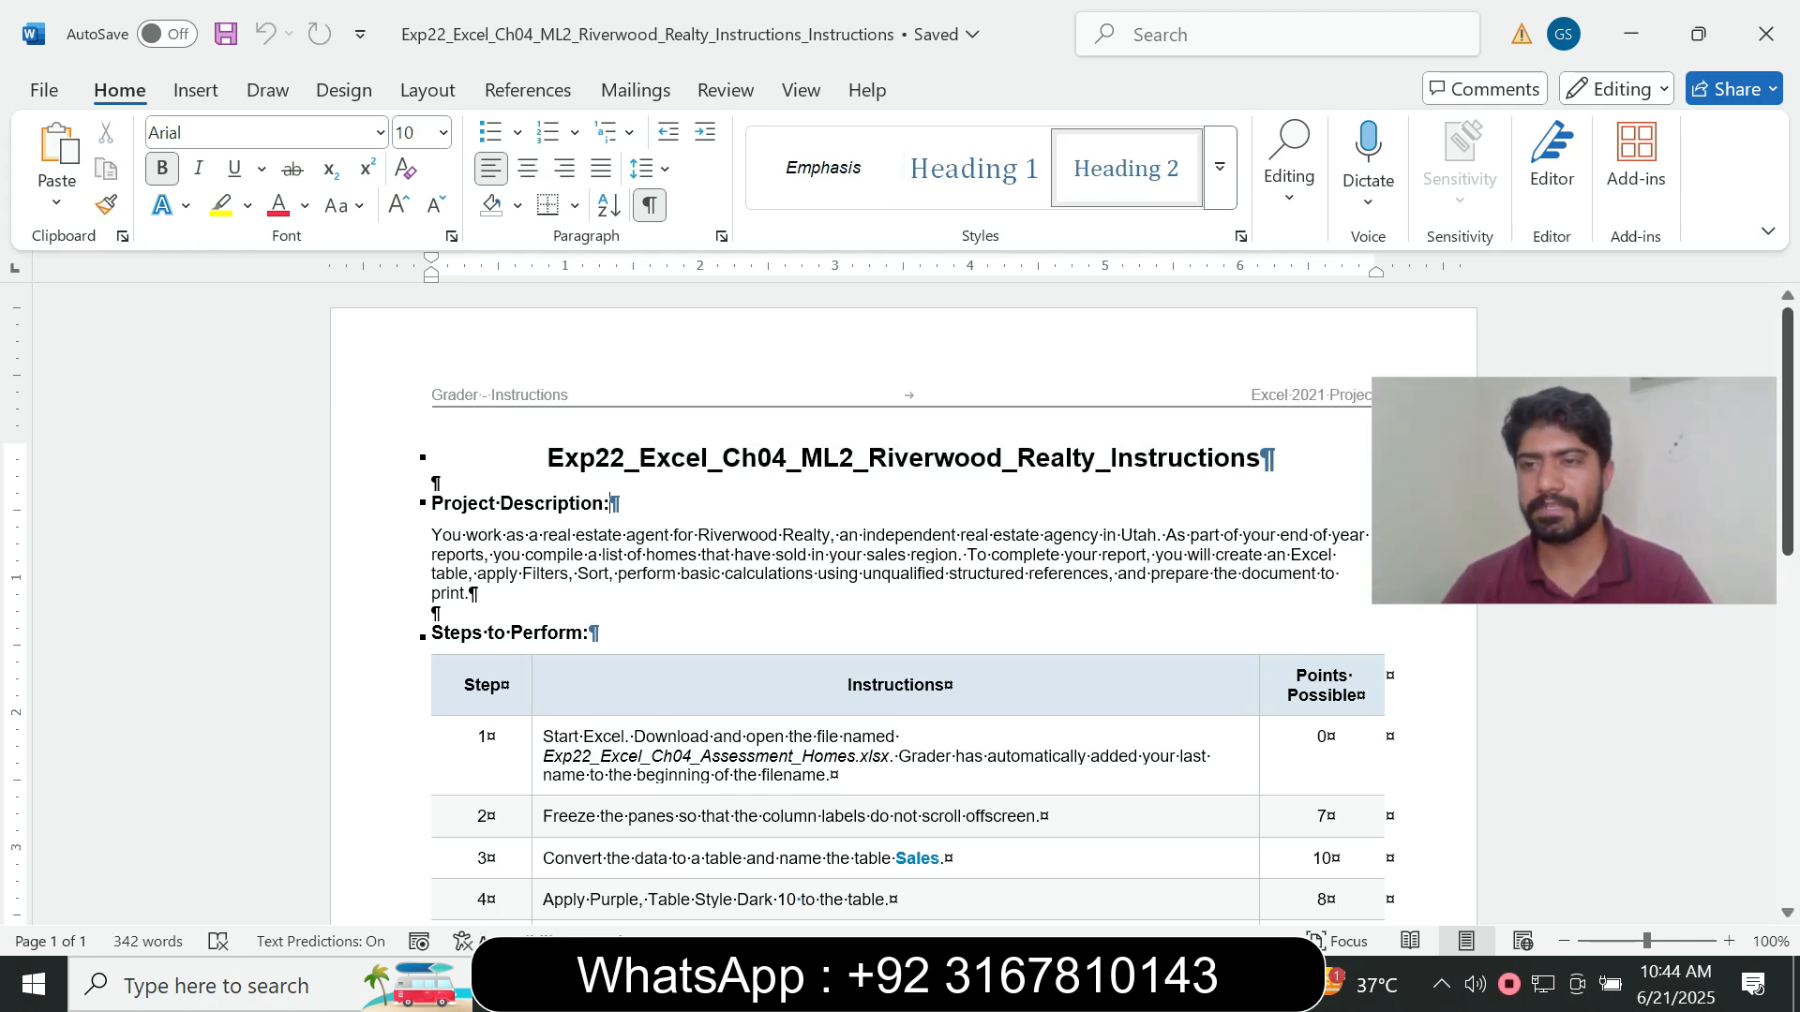
{"action": "scroll", "coordinate": [900, 609], "scroll_direction": "down", "scroll_amount": 2}
{"action": "scroll", "coordinate": [900, 609], "scroll_direction": "down", "scroll_amount": 10}
{"action": "scroll", "coordinate": [900, 609], "scroll_direction": "up", "scroll_amount": 7}
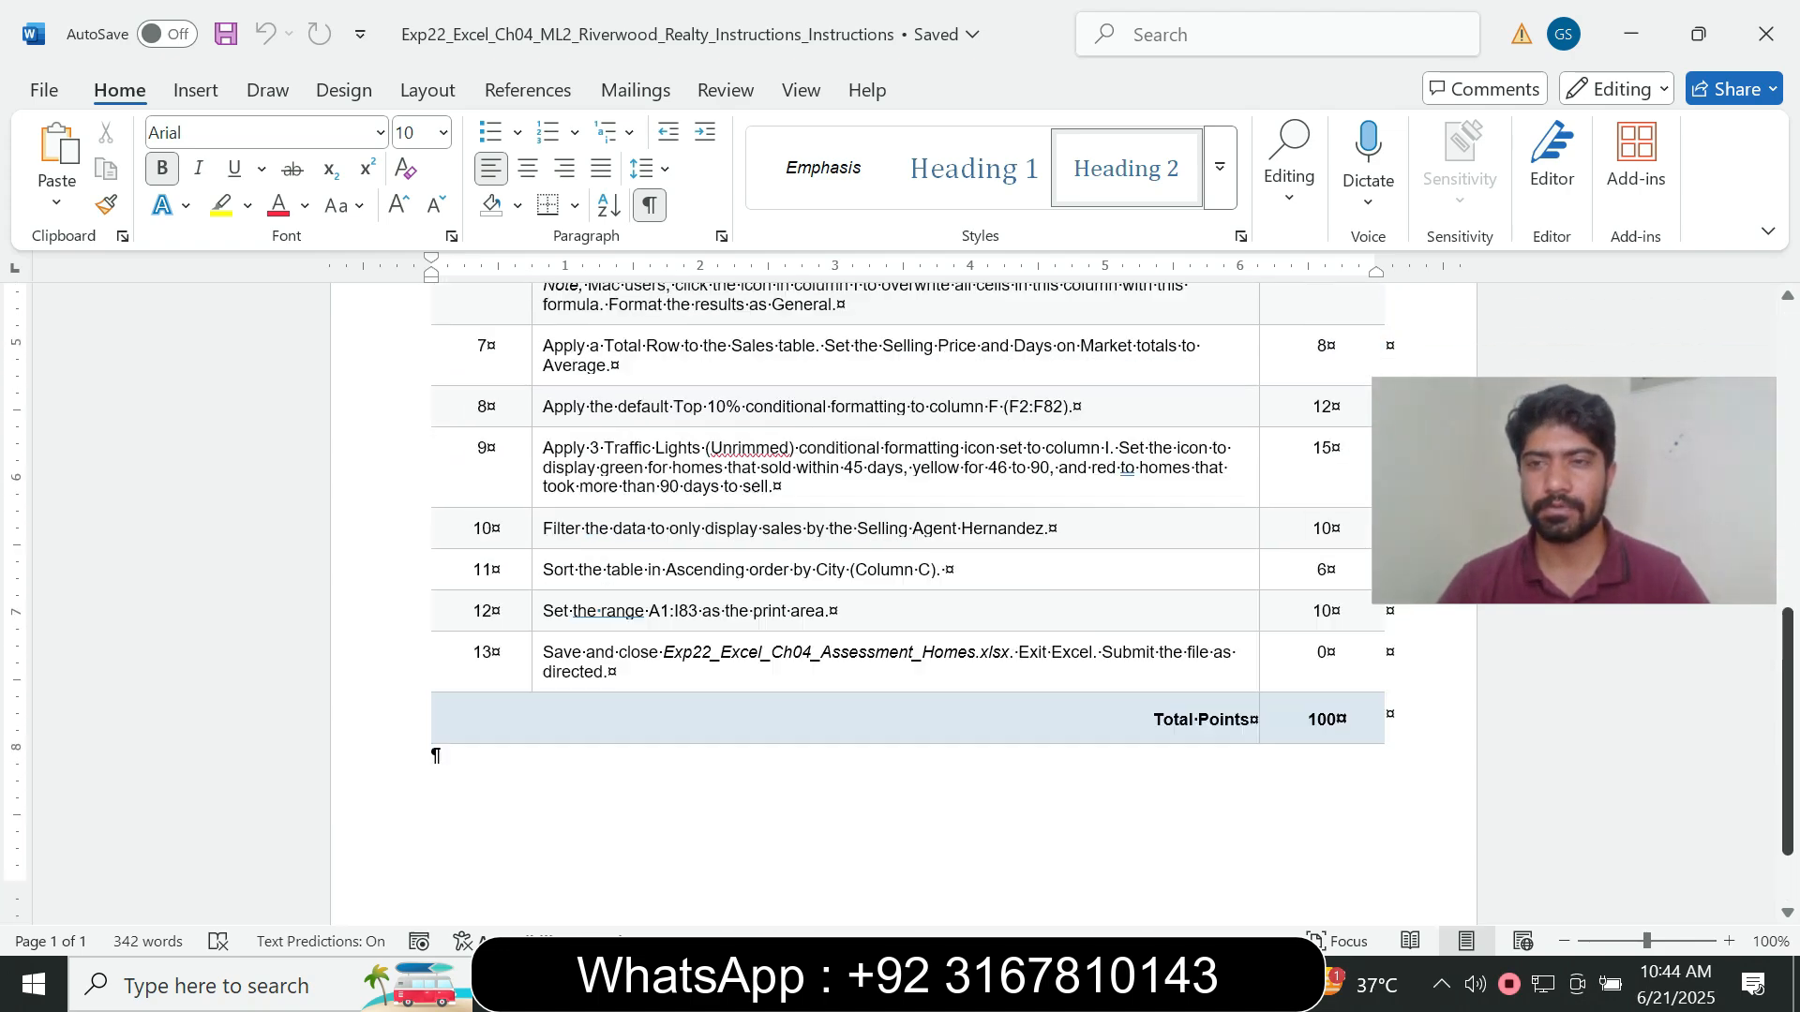
{"action": "scroll", "coordinate": [900, 609], "scroll_direction": "up", "scroll_amount": 6}
{"action": "scroll", "coordinate": [900, 609], "scroll_direction": "down", "scroll_amount": 5}
{"action": "scroll", "coordinate": [900, 609], "scroll_direction": "up", "scroll_amount": 3}
{"action": "scroll", "coordinate": [900, 609], "scroll_direction": "down", "scroll_amount": 5}
{"action": "scroll", "coordinate": [900, 609], "scroll_direction": "up", "scroll_amount": 2}
{"action": "scroll", "coordinate": [900, 609], "scroll_direction": "down", "scroll_amount": 1}
{"action": "scroll", "coordinate": [900, 609], "scroll_direction": "down", "scroll_amount": 3}
{"action": "scroll", "coordinate": [899, 609], "scroll_direction": "up", "scroll_amount": 7}
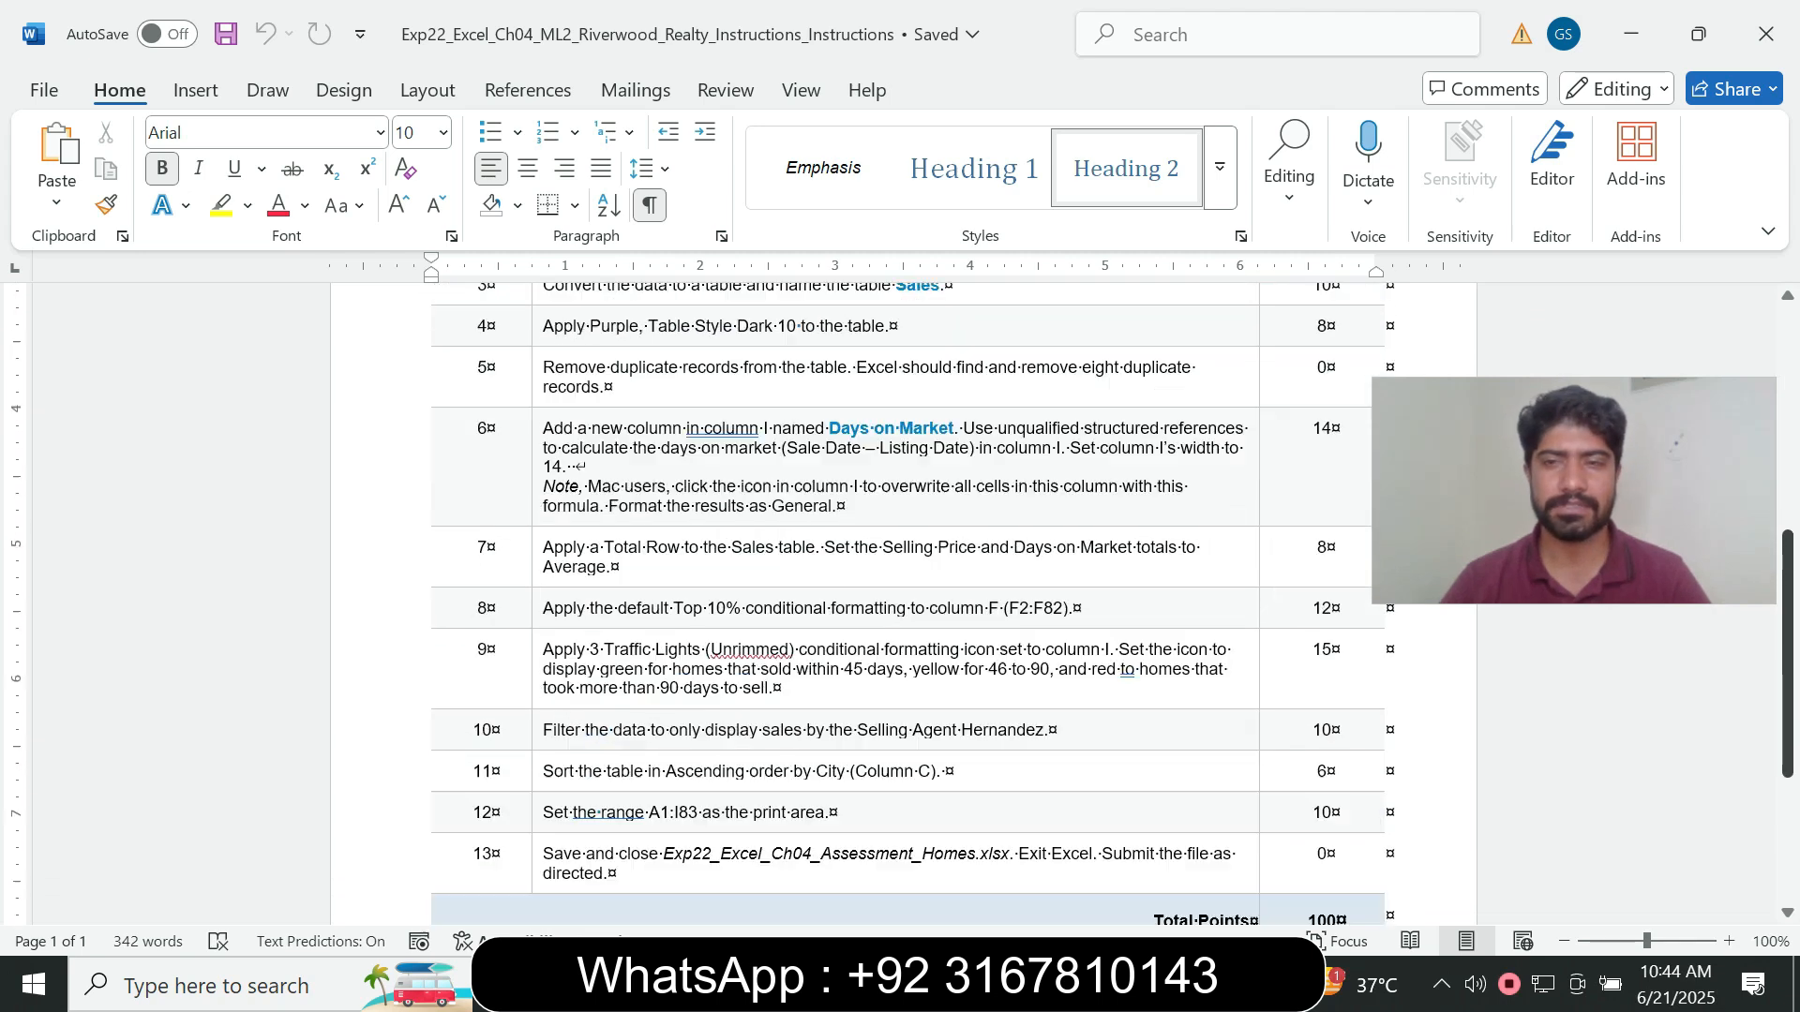
{"action": "scroll", "coordinate": [899, 609], "scroll_direction": "down", "scroll_amount": 2}
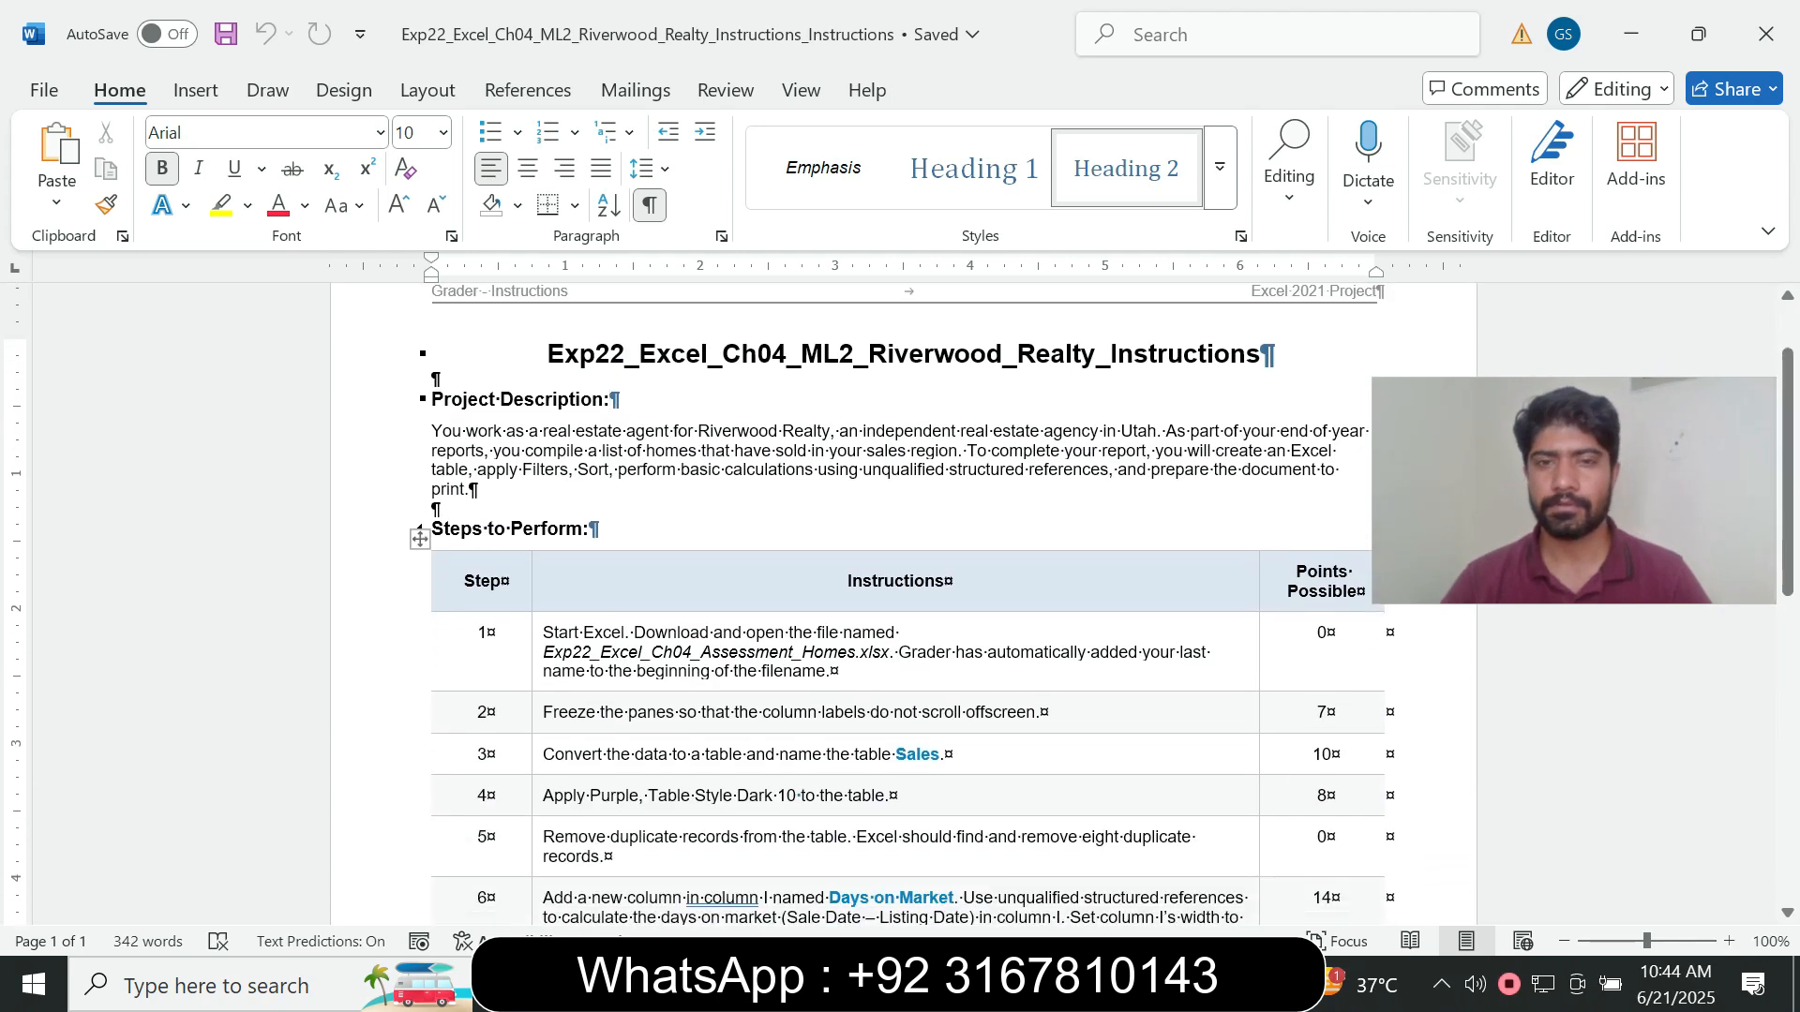
- Highlight the step 1 instruction text in yellow
{"action": "left_click", "coordinate": [537, 630]}
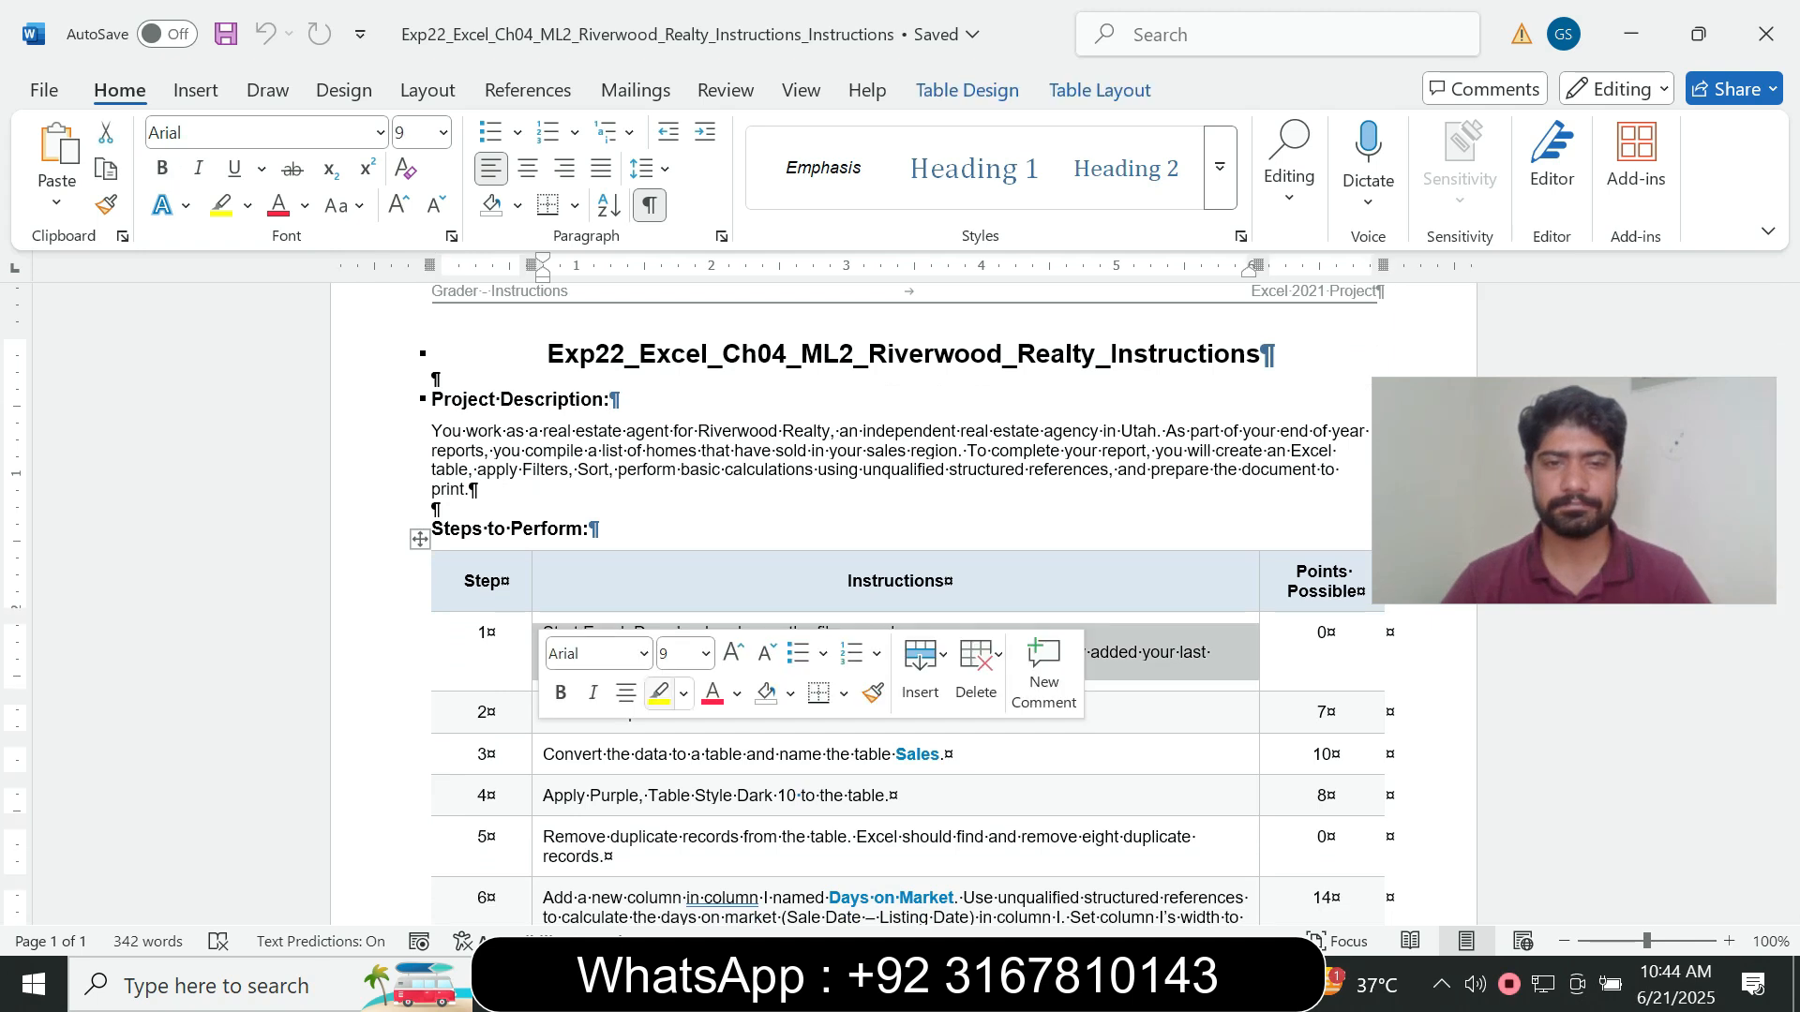
{"action": "left_click", "coordinate": [659, 694]}
{"action": "scroll", "coordinate": [900, 609], "scroll_direction": "down", "scroll_amount": 5}
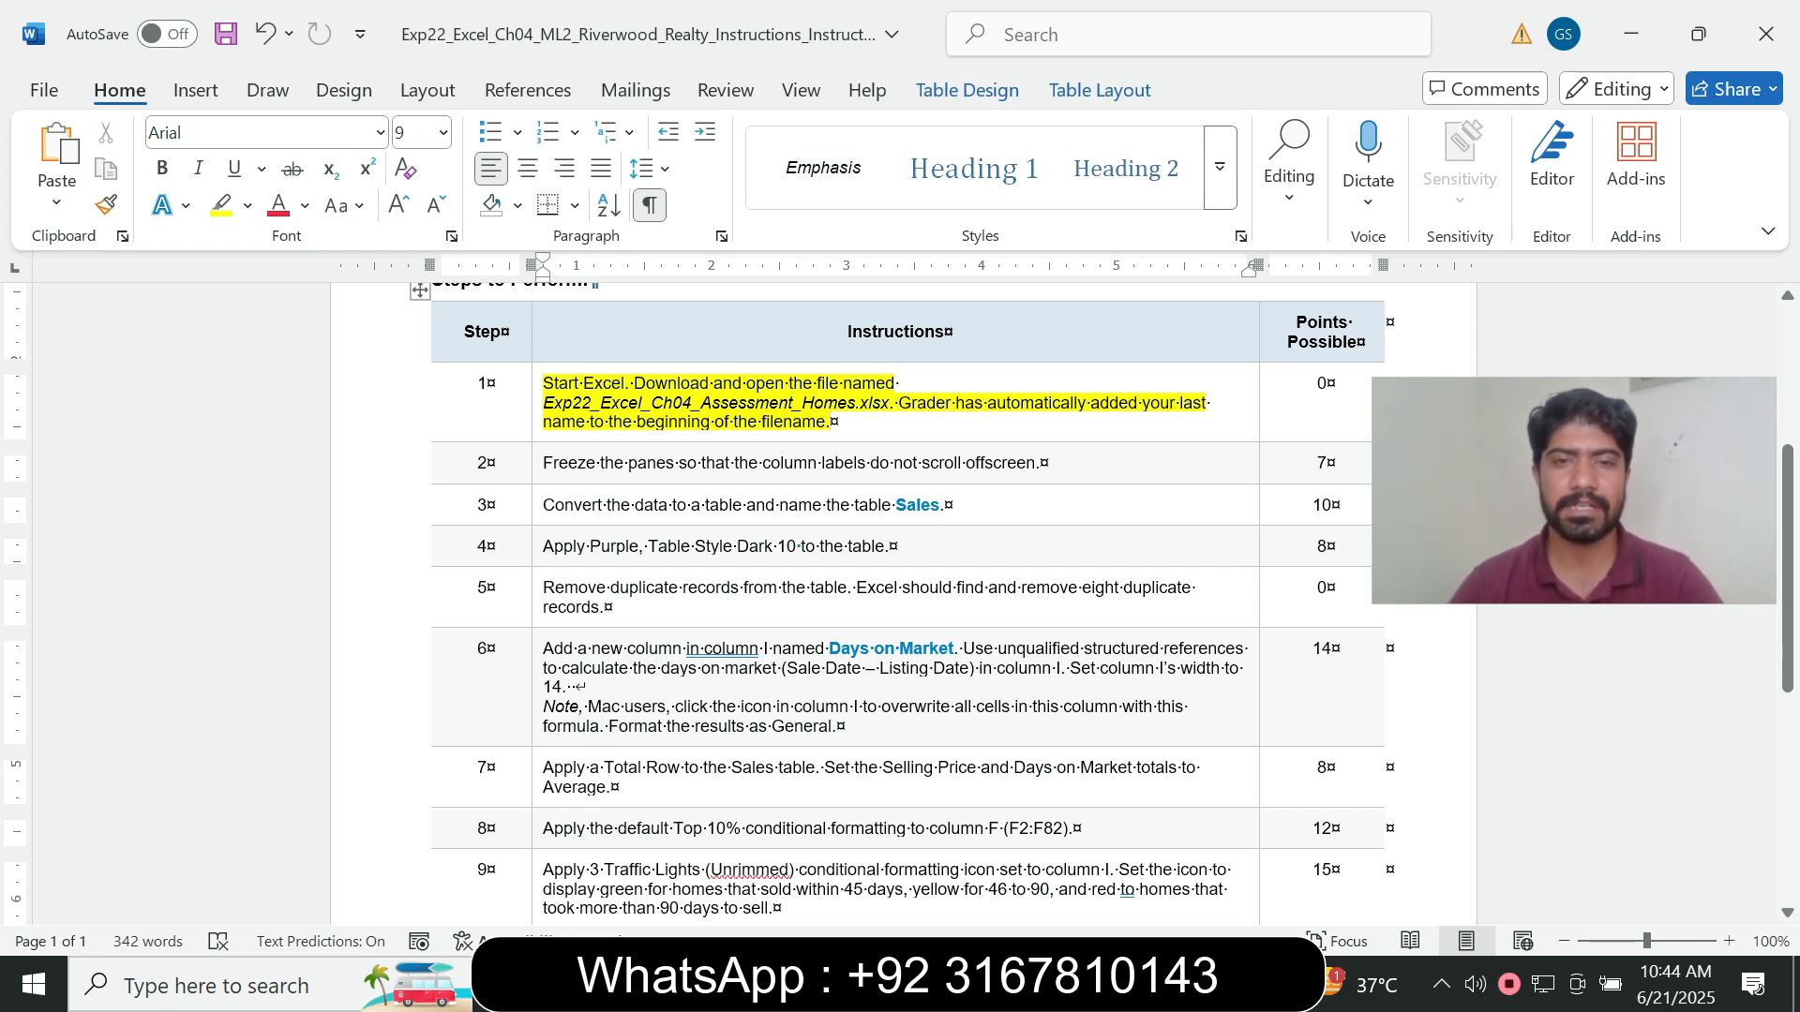
- Switch to the Excel workbook to check the sales data, and return to the instructions in Word
{"action": "left_click", "coordinate": [1141, 984]}
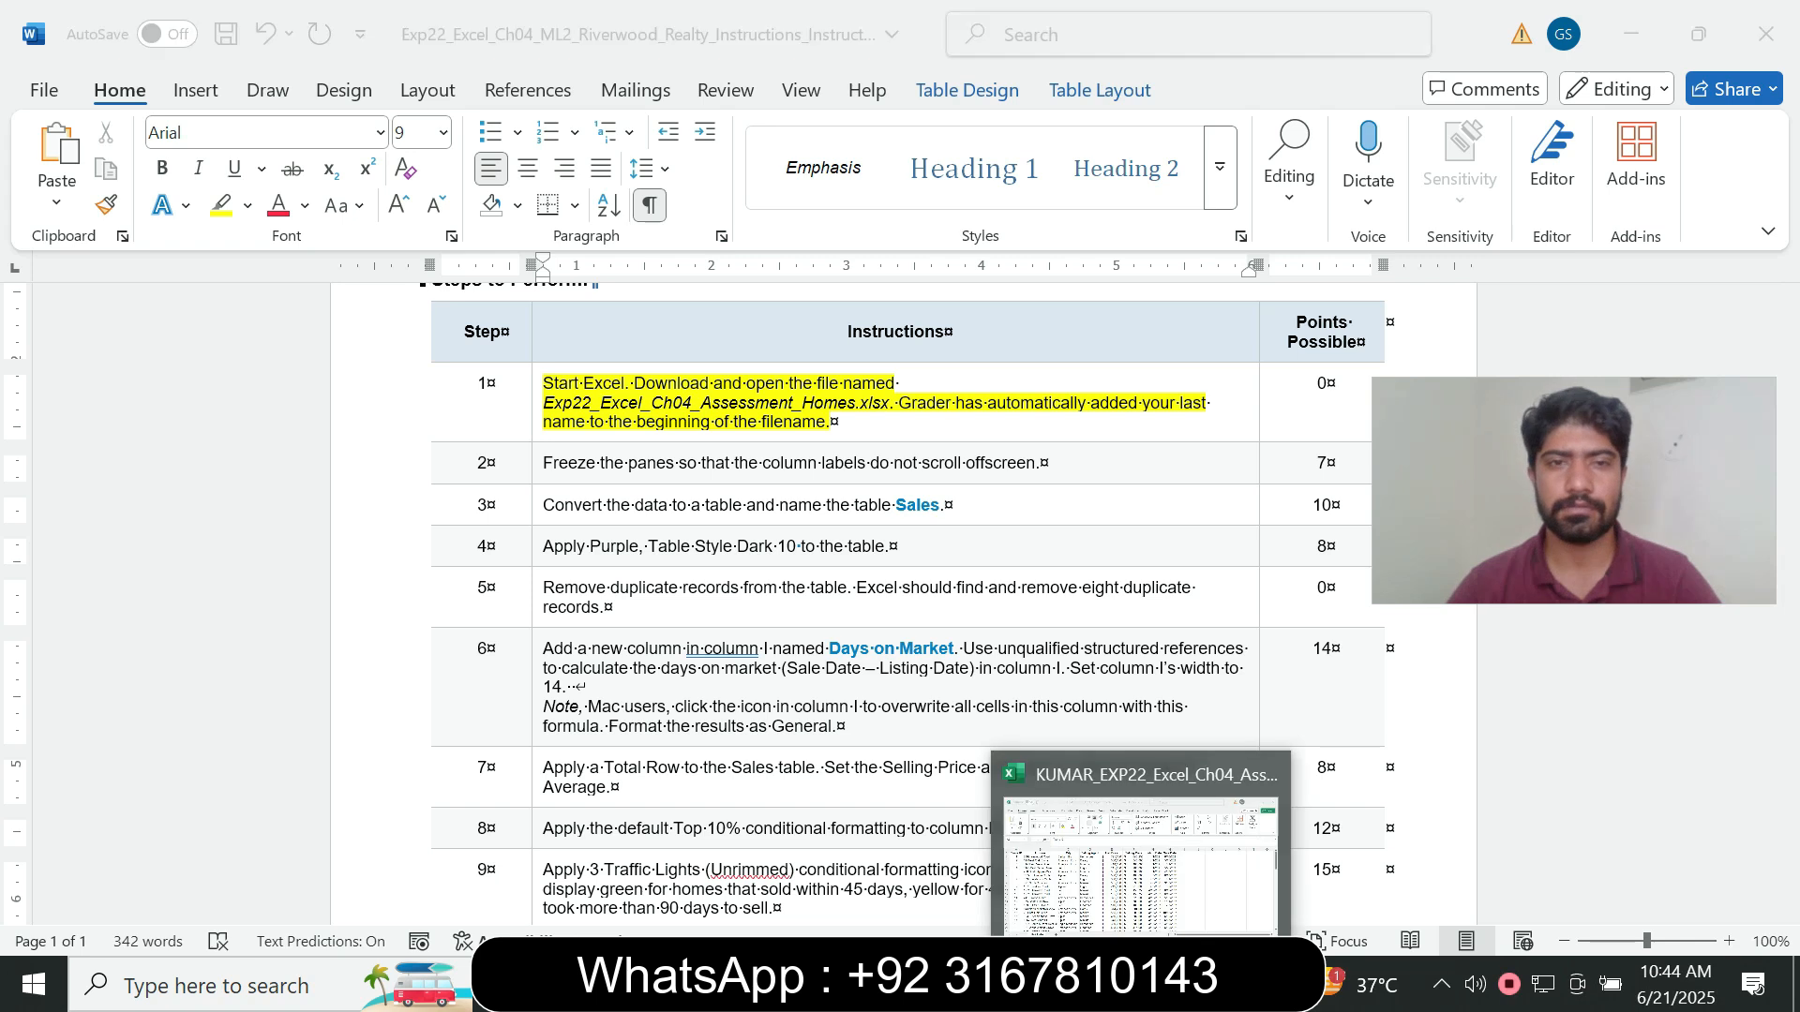
{"action": "left_click", "coordinate": [567, 660]}
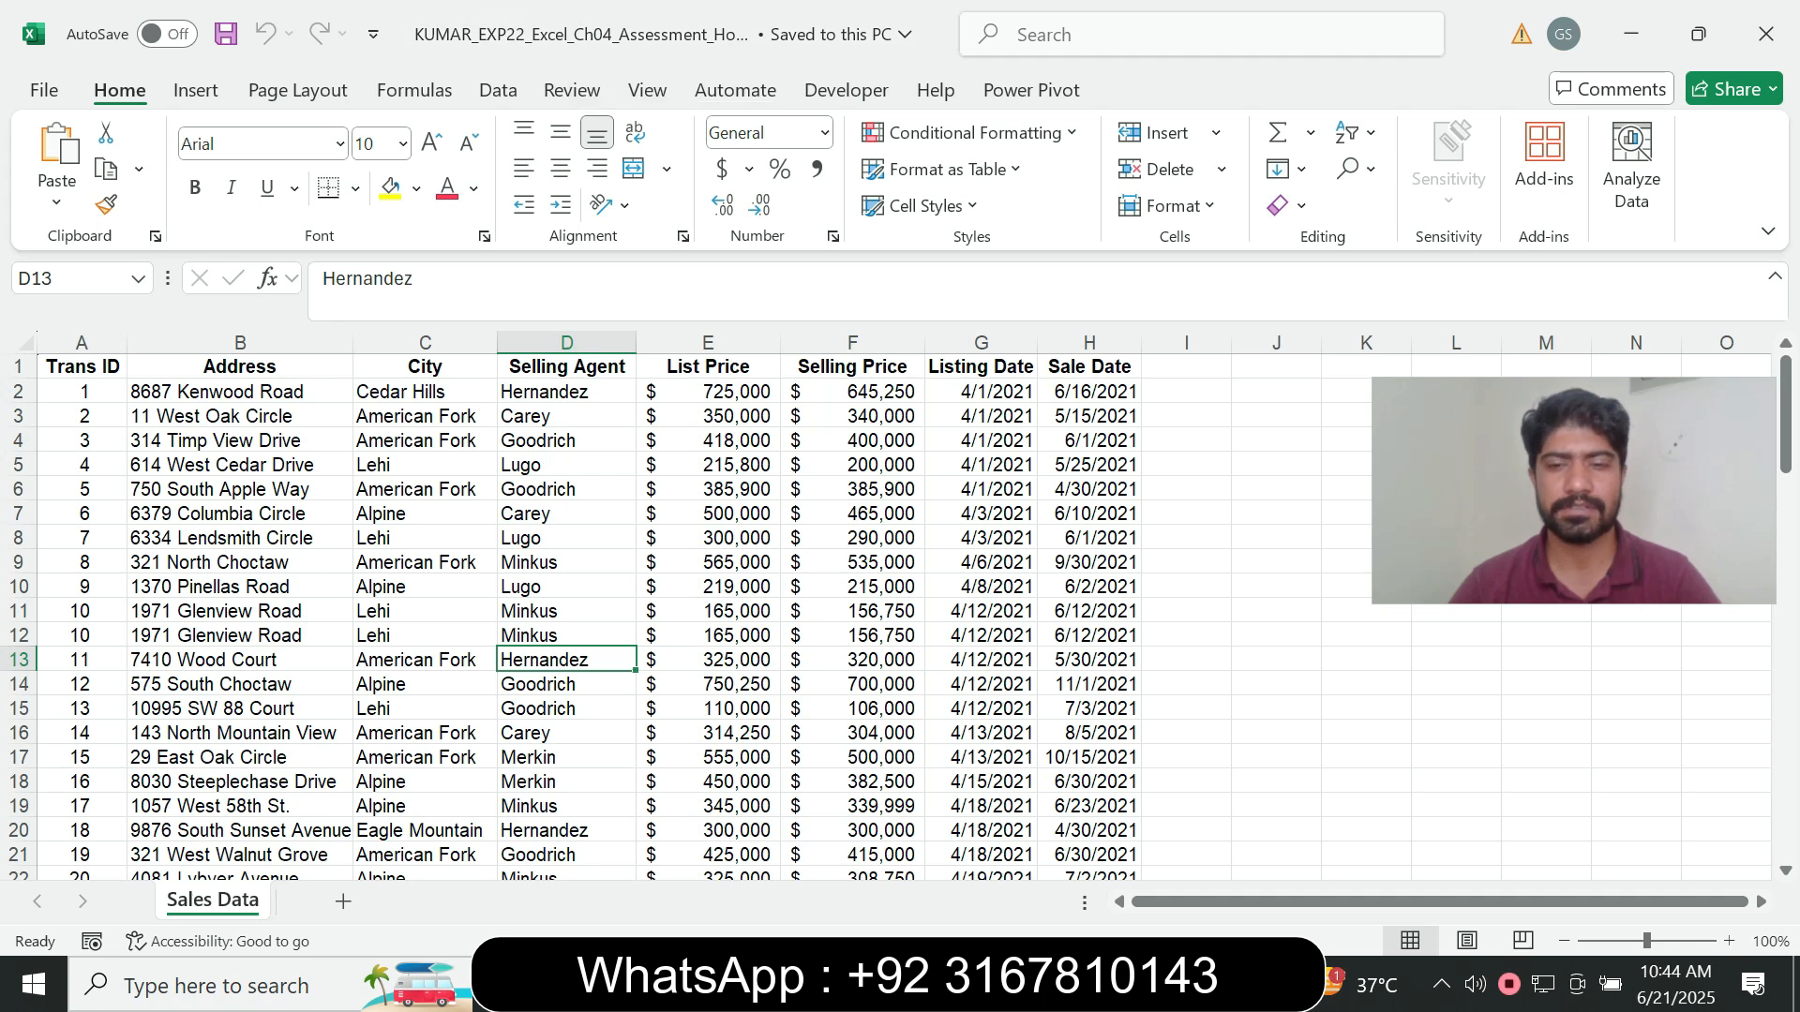
{"action": "key", "text": "alt+Tab"}
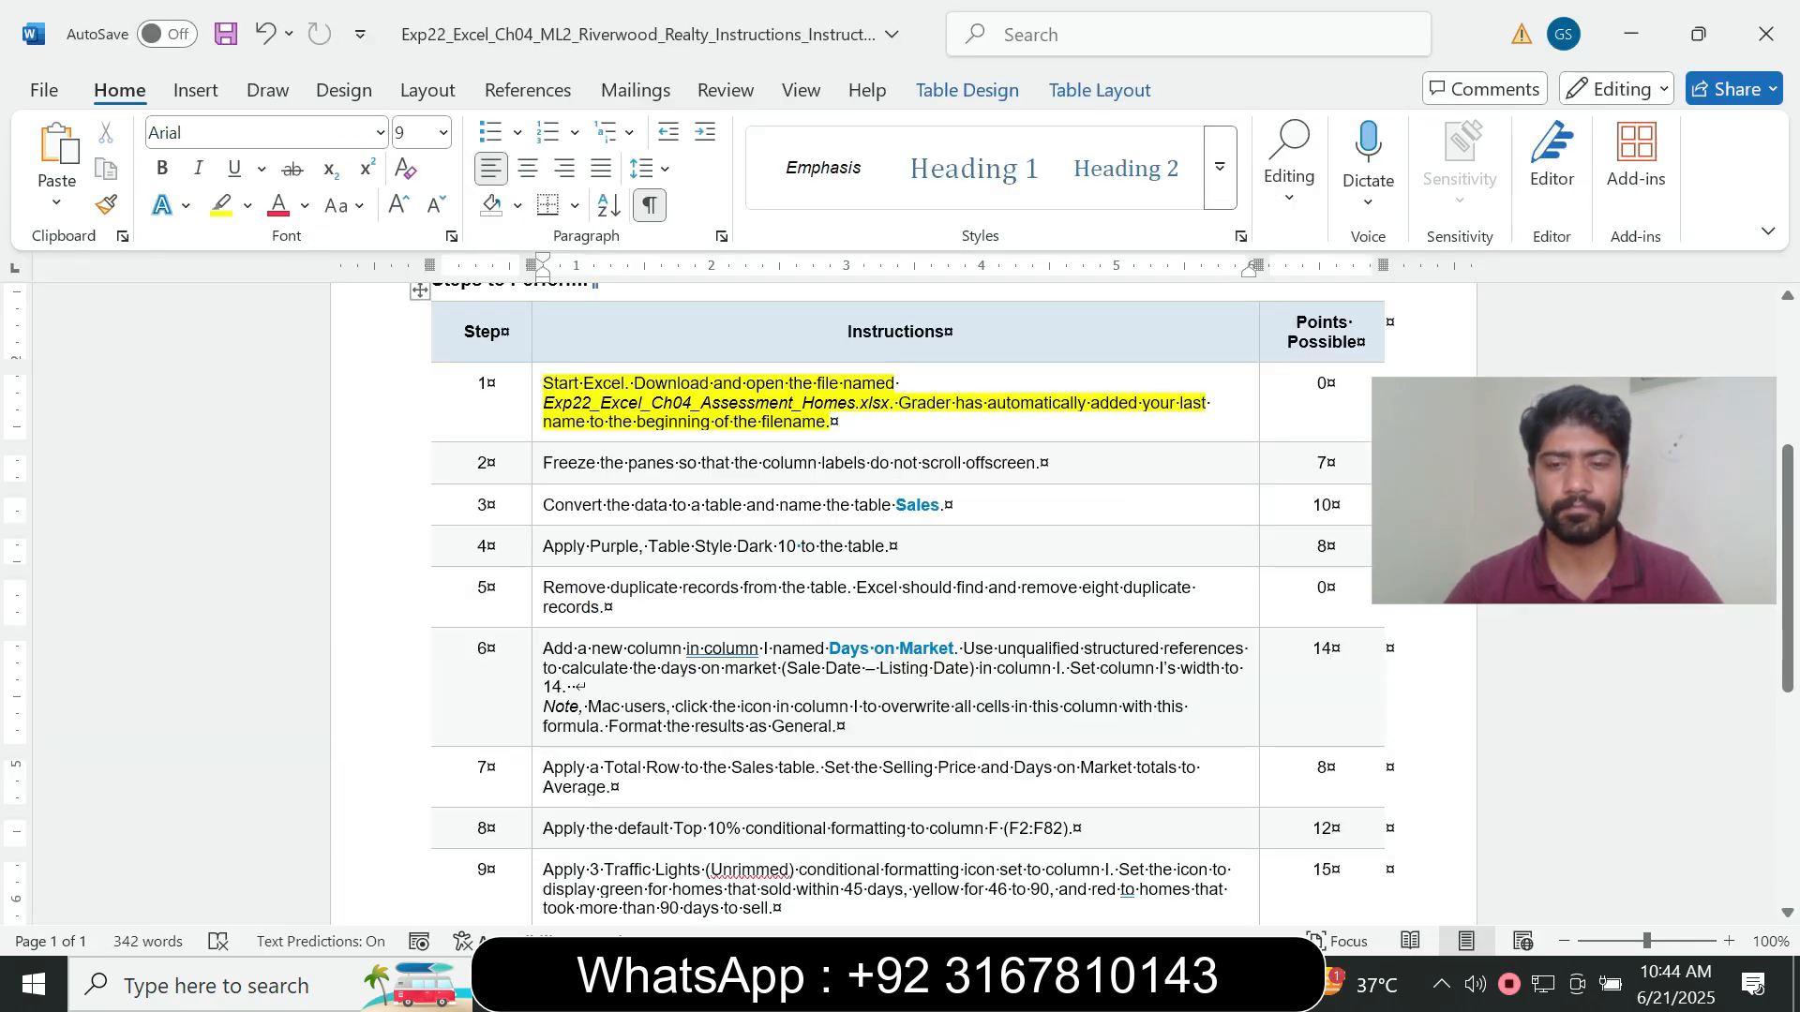
{"action": "scroll", "coordinate": [903, 600], "scroll_direction": "up", "scroll_amount": 4}
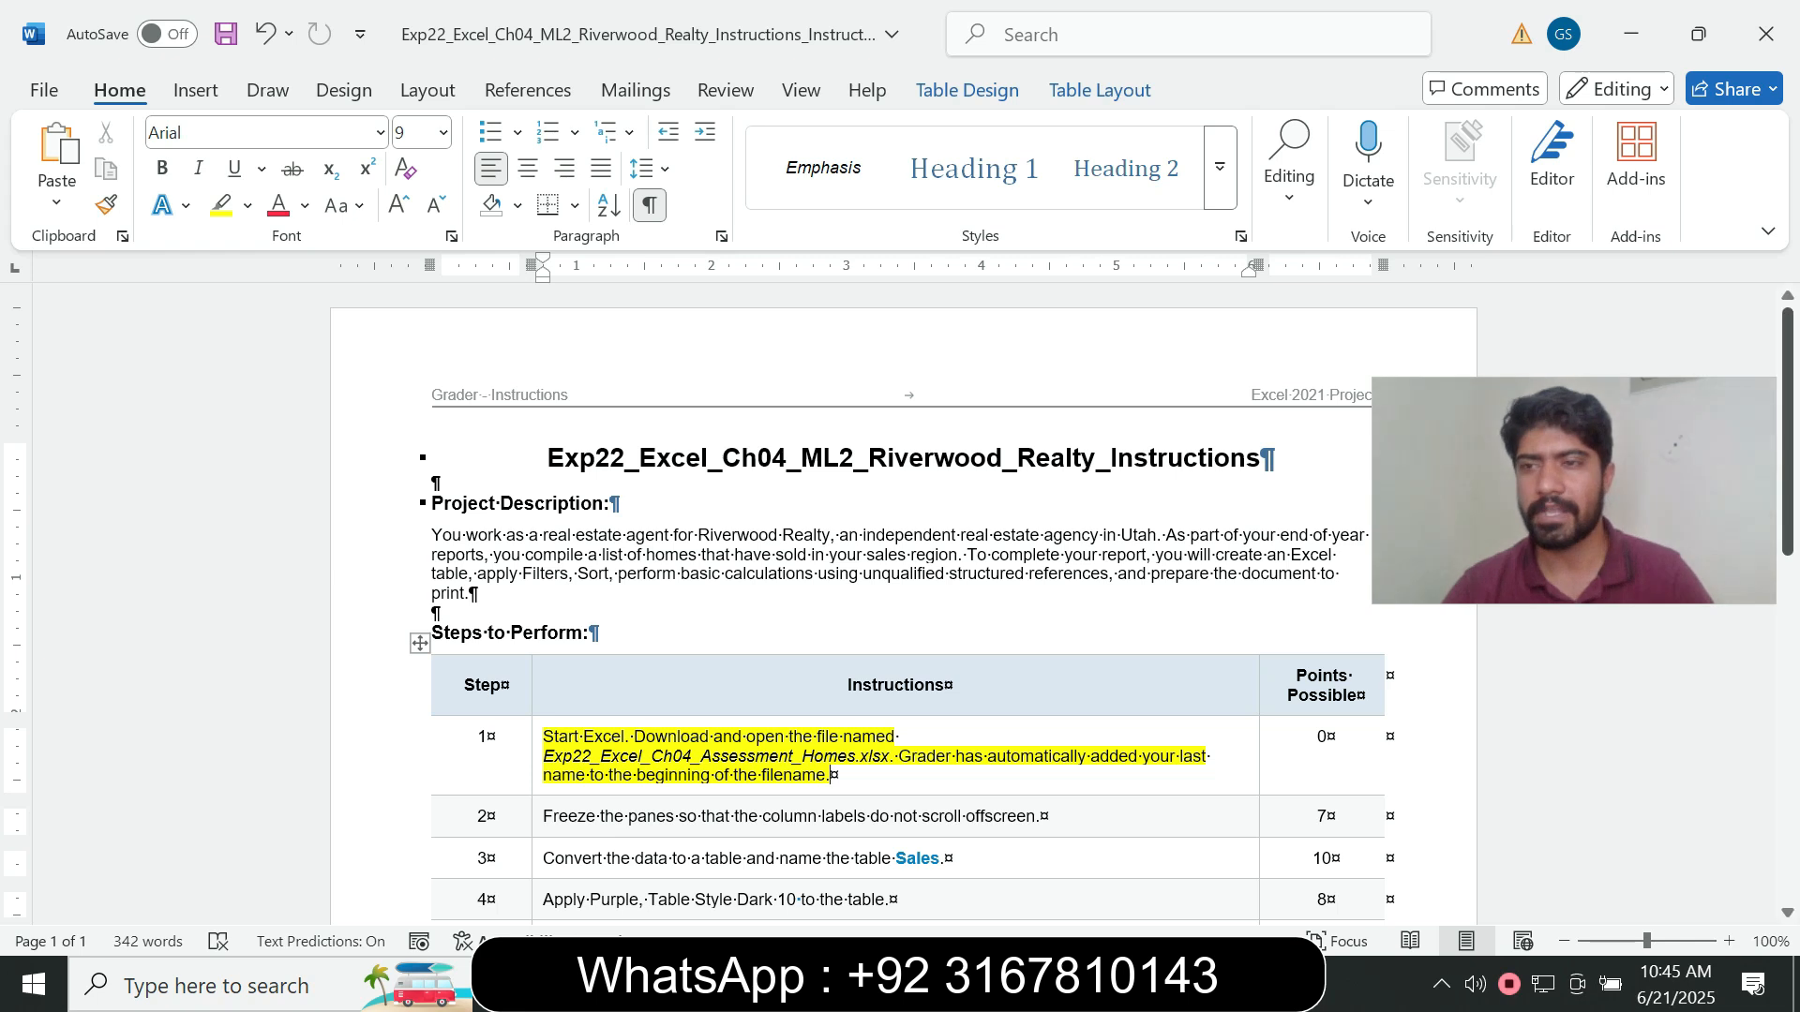
{"action": "scroll", "coordinate": [903, 600], "scroll_direction": "down", "scroll_amount": 3}
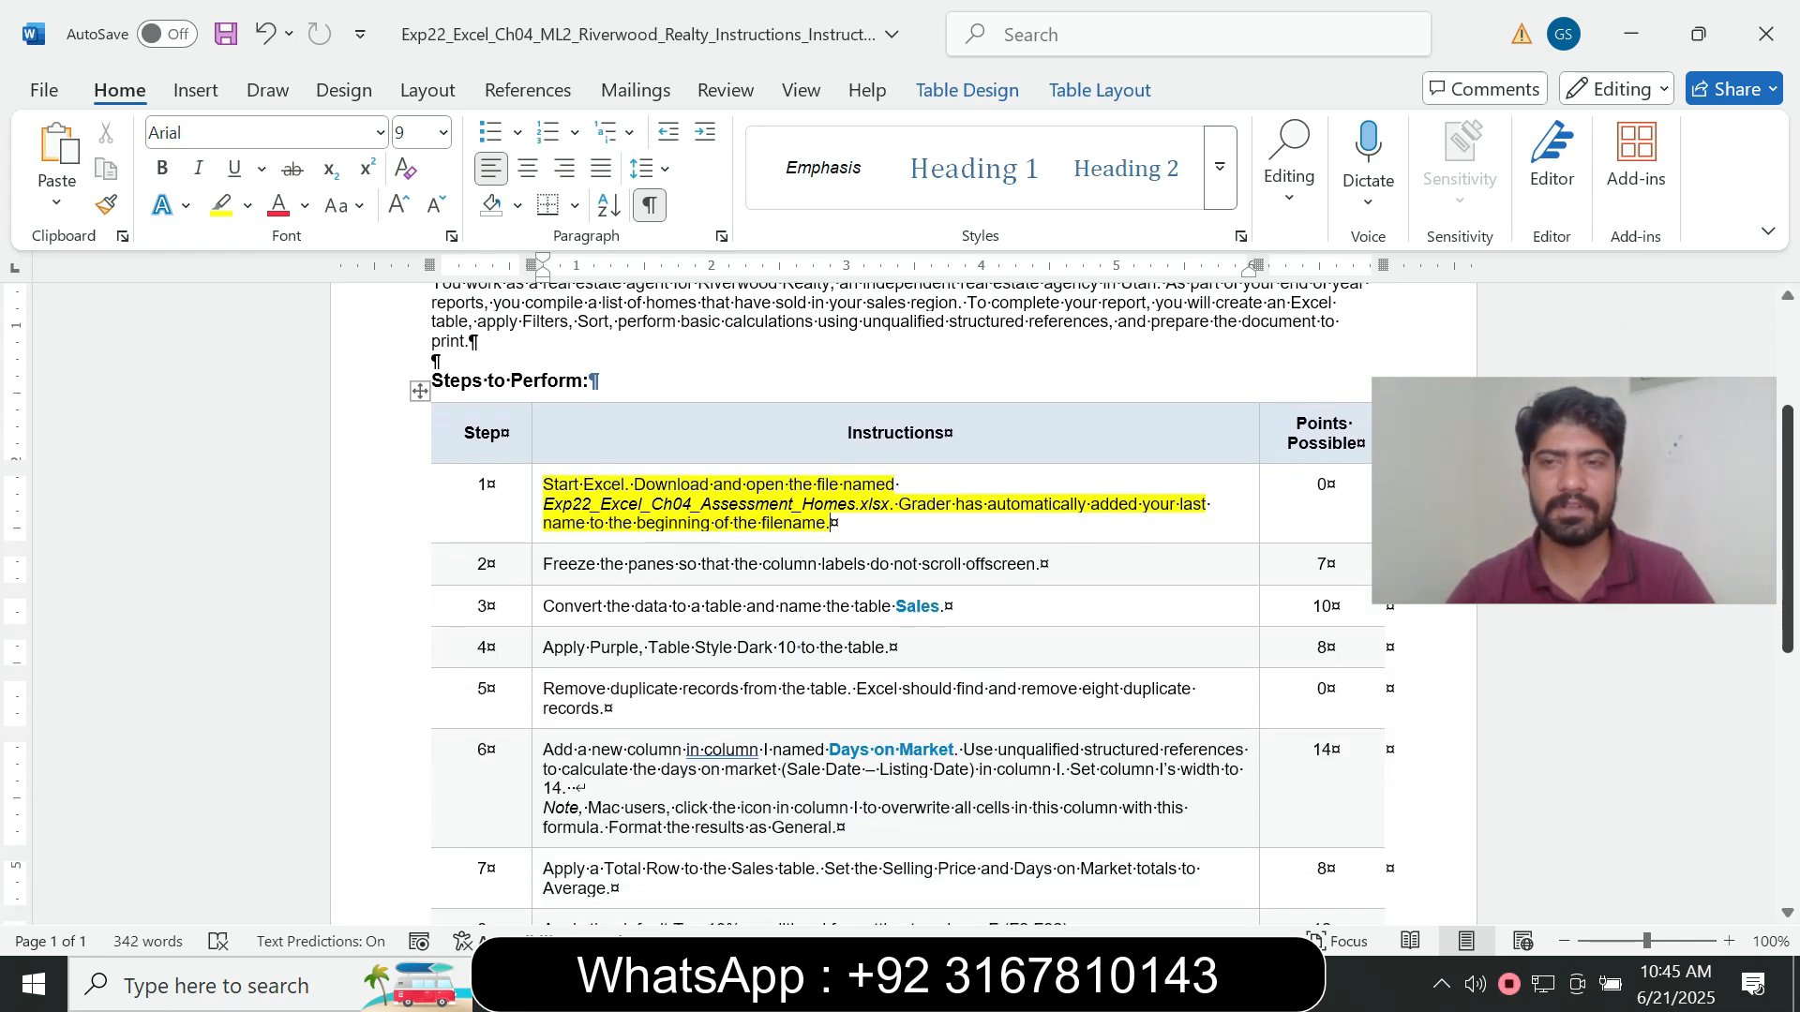
{"action": "scroll", "coordinate": [903, 600], "scroll_direction": "down", "scroll_amount": 1}
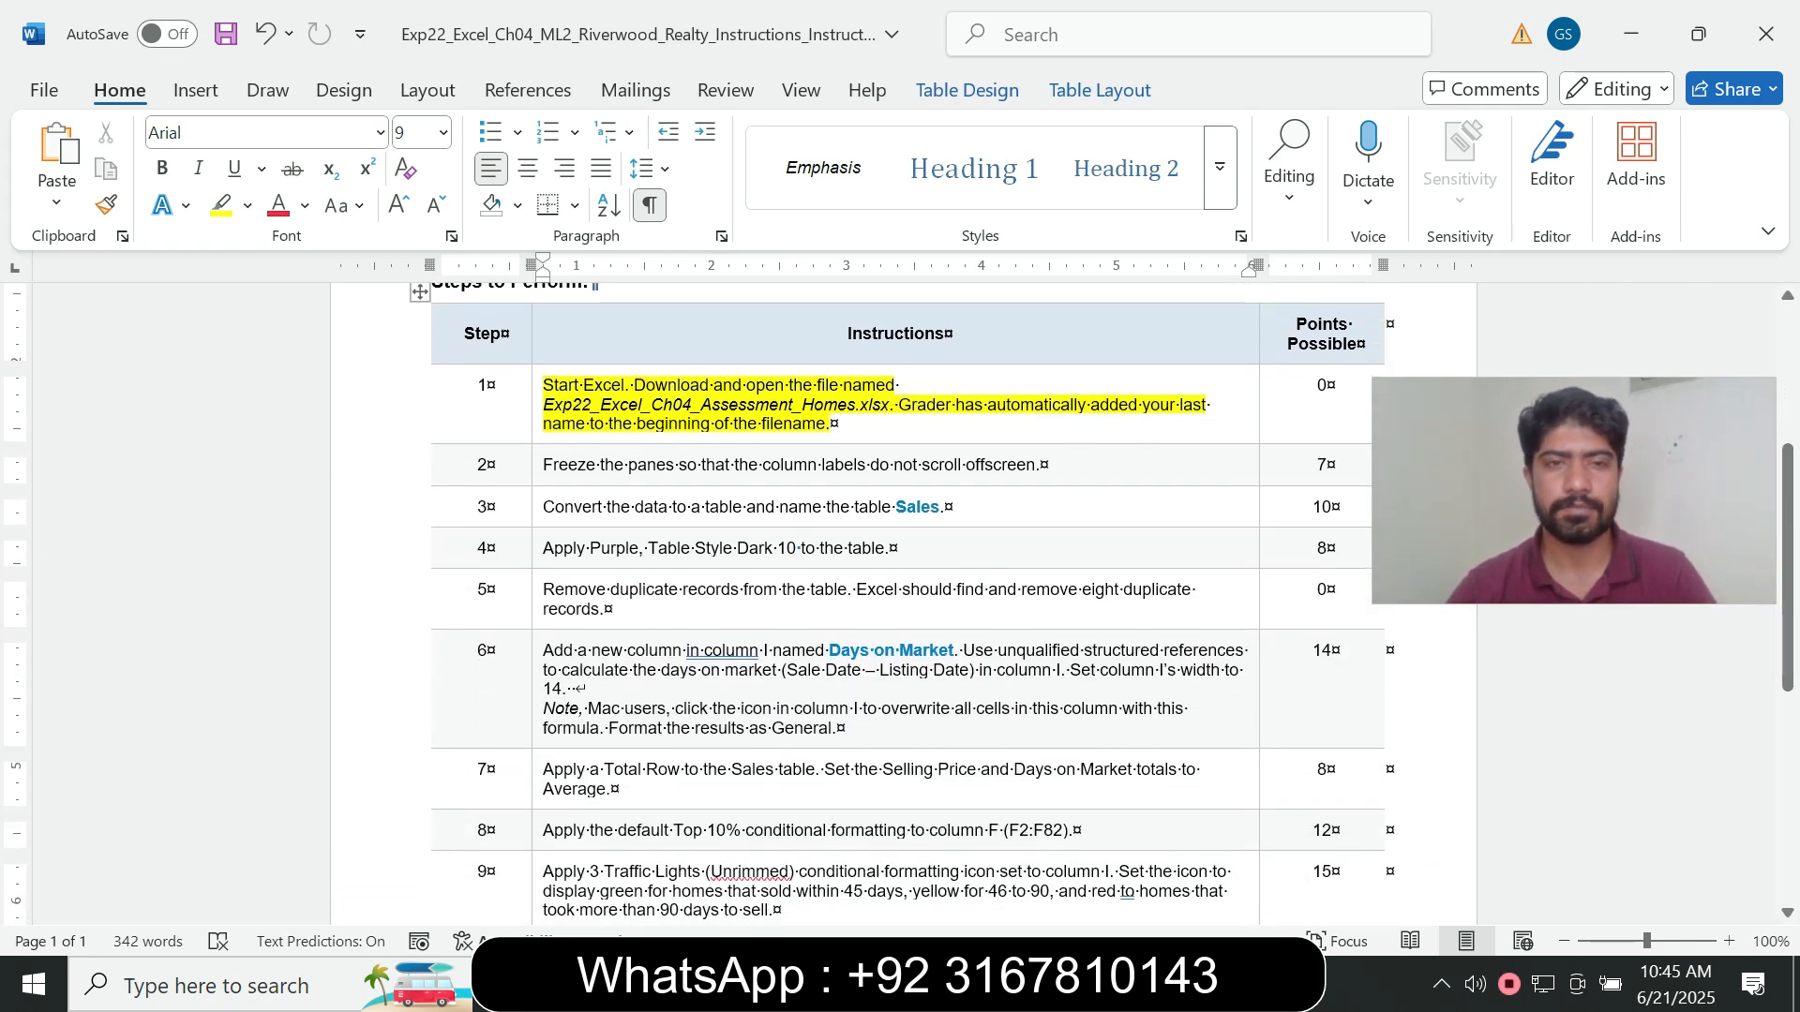
- Remove the highlight colour from the step 1 instruction text
{"action": "triple_click", "coordinate": [831, 424]}
{"action": "left_click", "coordinate": [685, 376]}
{"action": "left_click", "coordinate": [732, 603]}
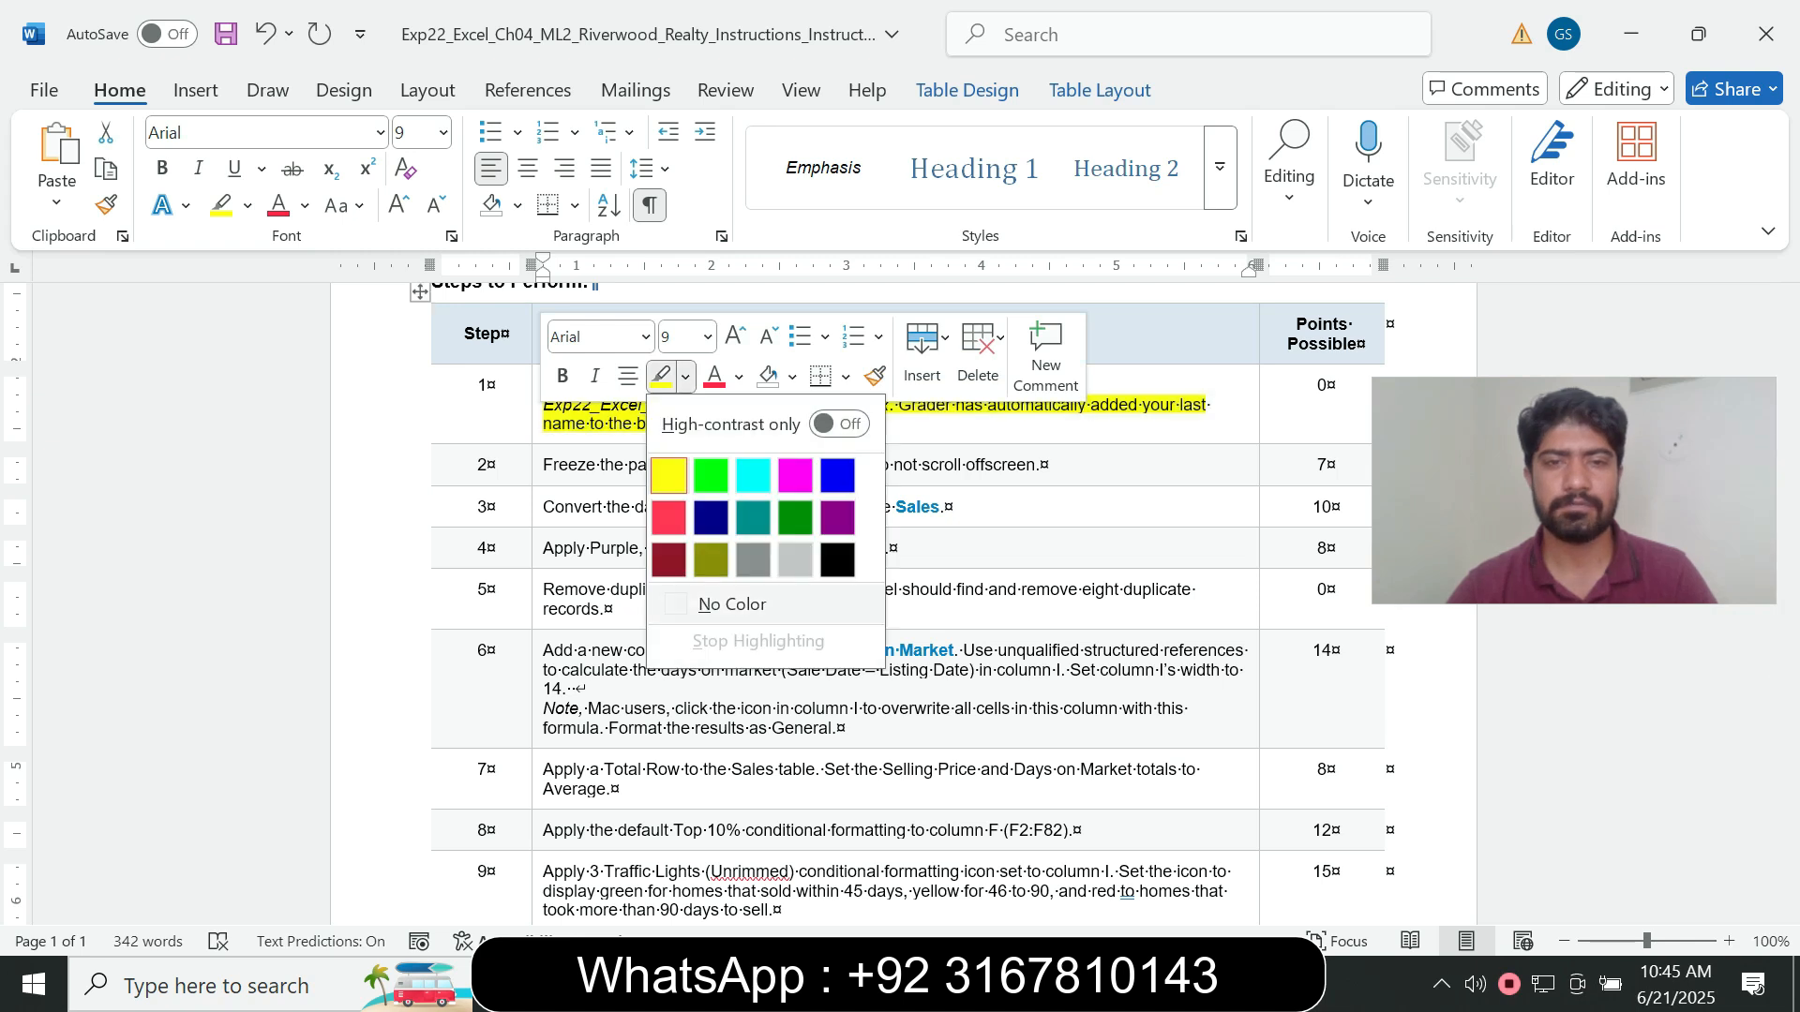
{"action": "left_click", "coordinate": [831, 424]}
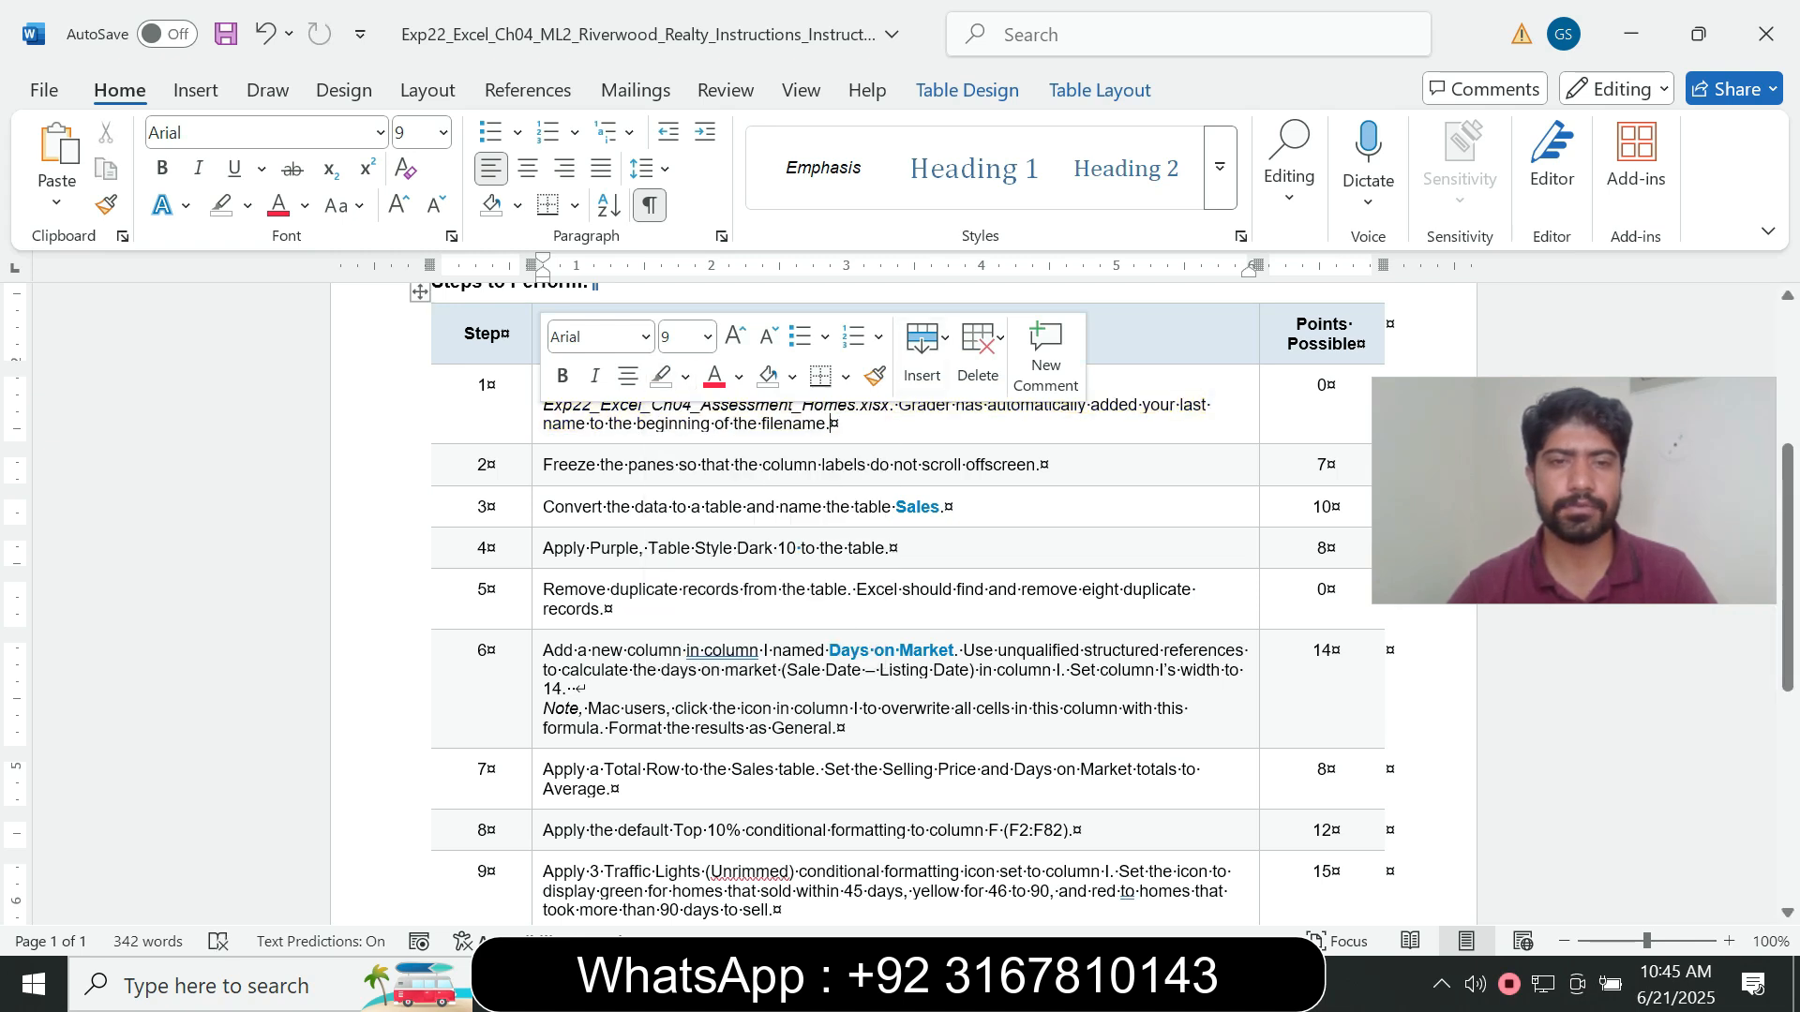
- Set the step 2 instruction about freezing the panes to font size 14 and highlight it in turquoise
{"action": "triple_click", "coordinate": [832, 464]}
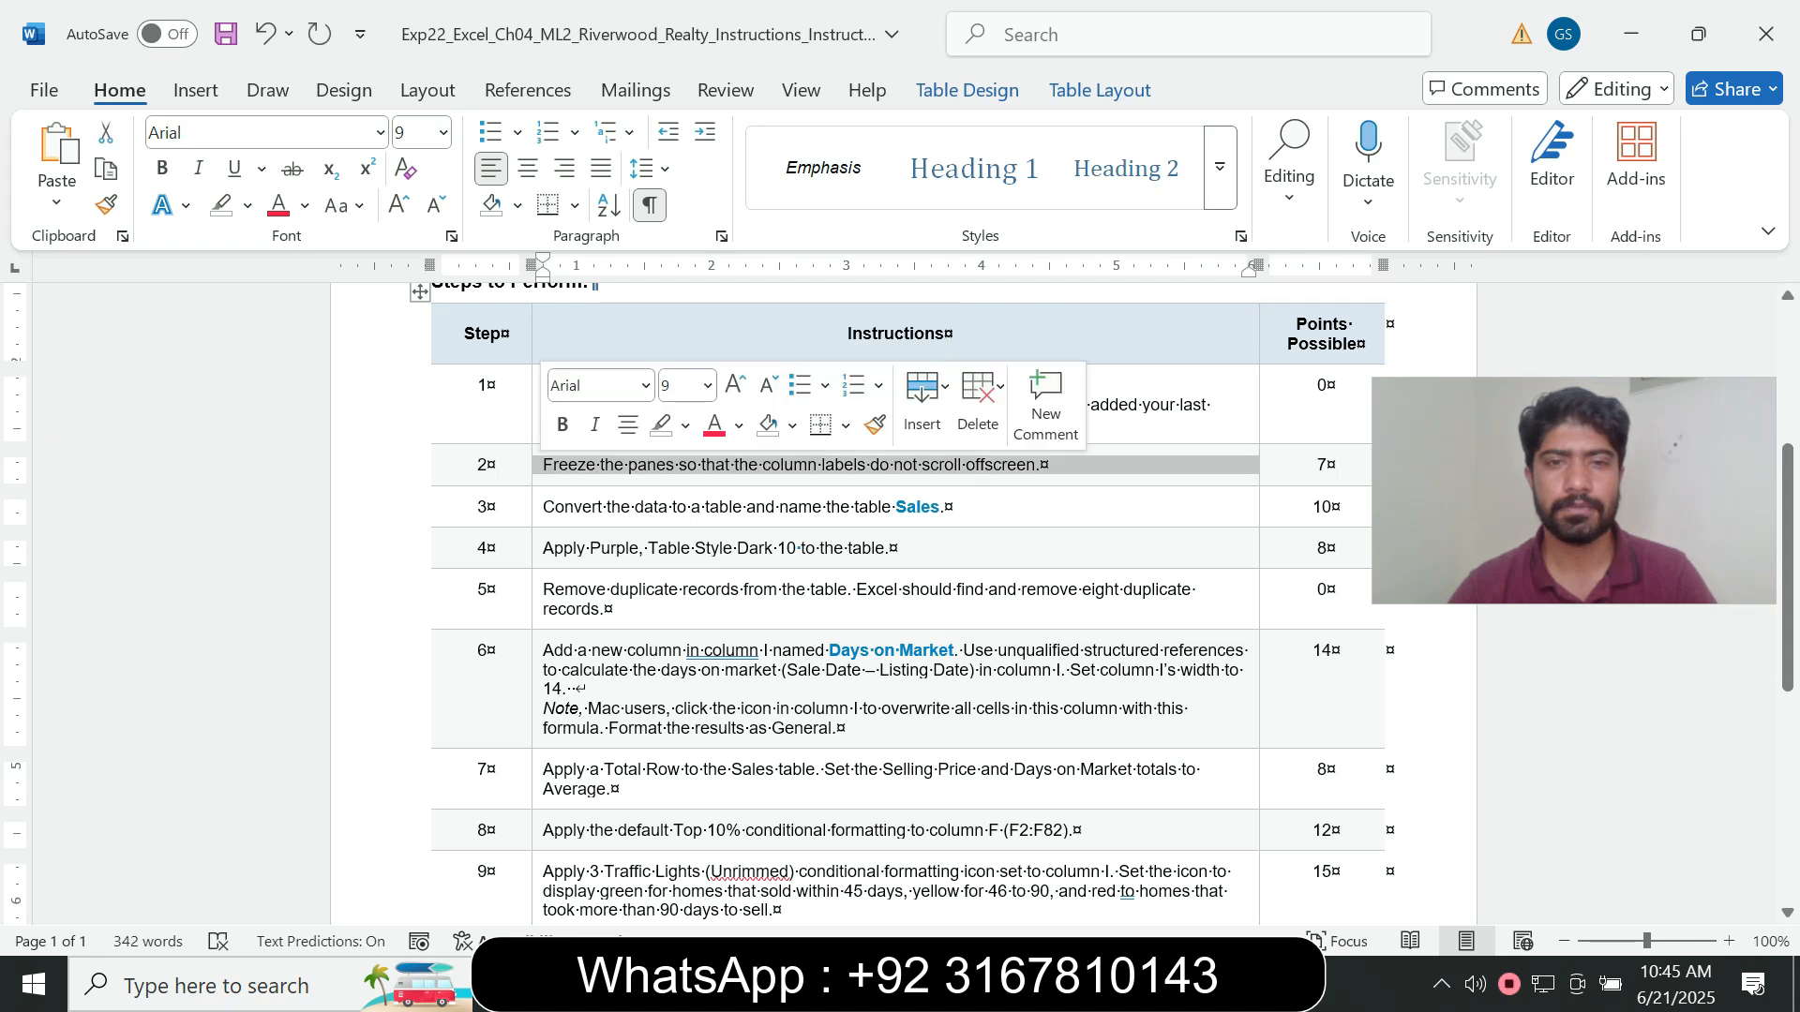
{"action": "left_click", "coordinate": [708, 385]}
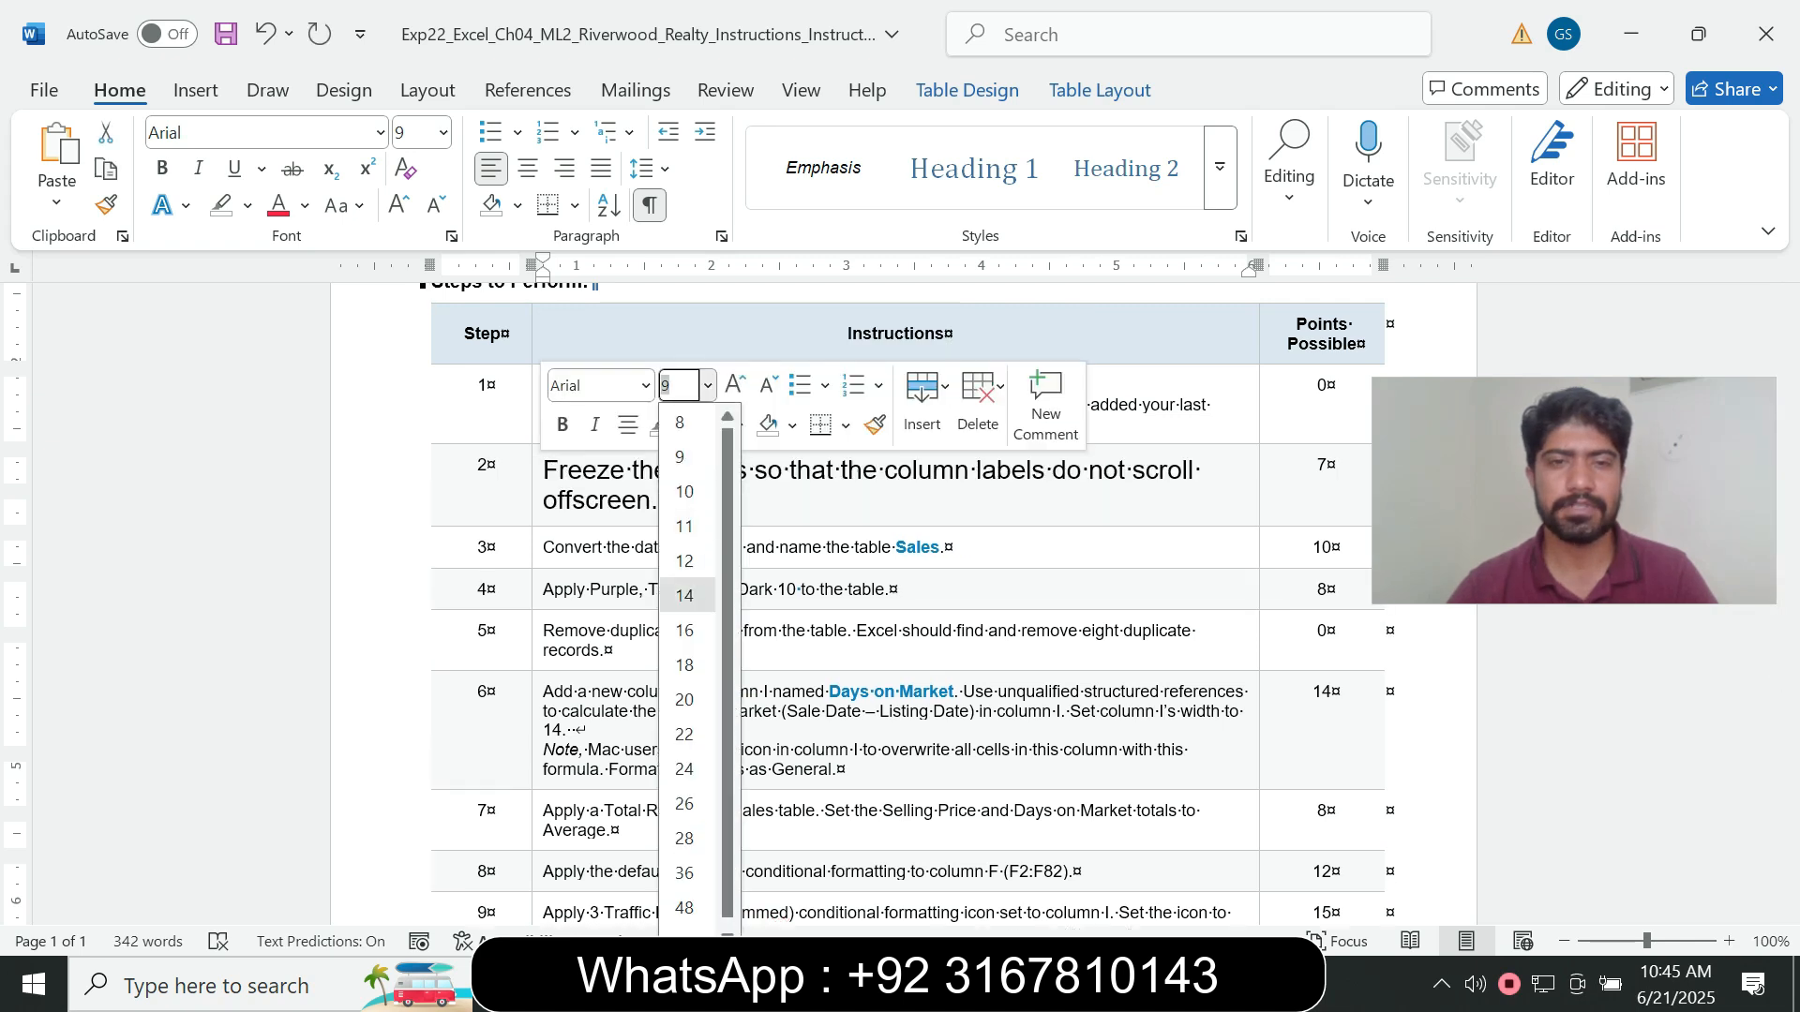
{"action": "left_click", "coordinate": [684, 595]}
{"action": "left_click", "coordinate": [685, 424]}
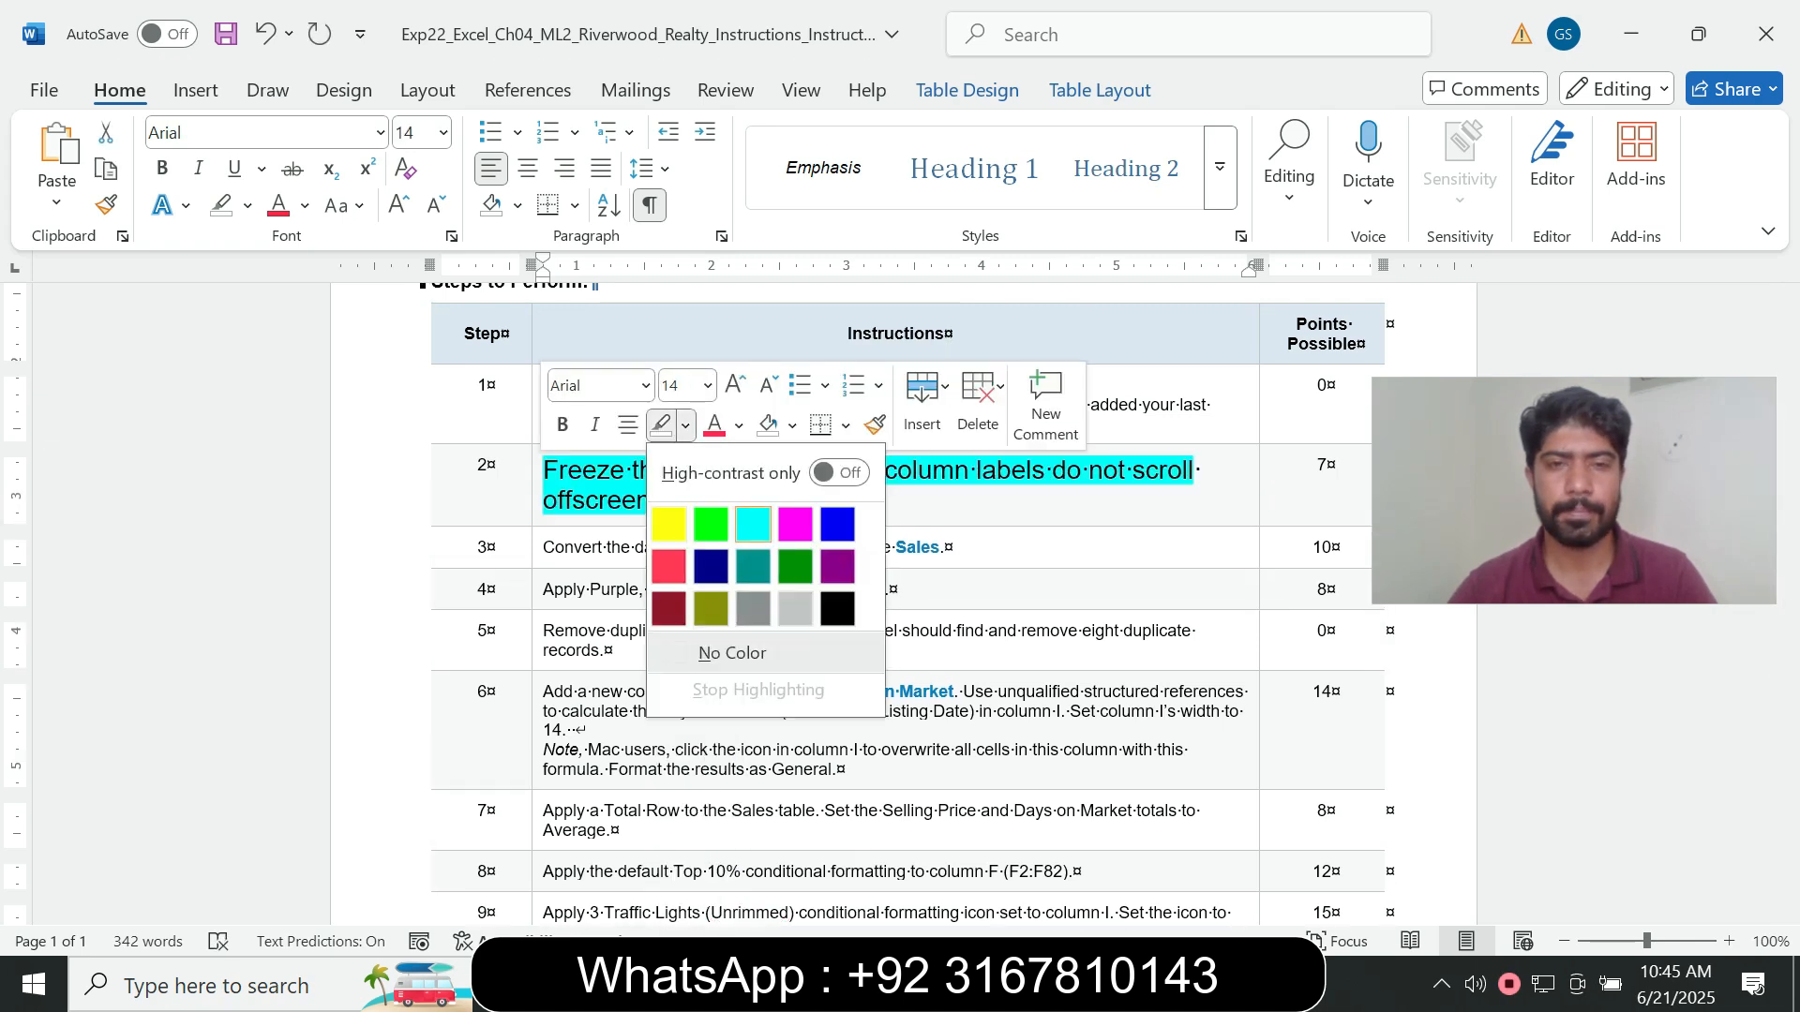
{"action": "left_click", "coordinate": [753, 523]}
{"action": "left_click", "coordinate": [659, 500]}
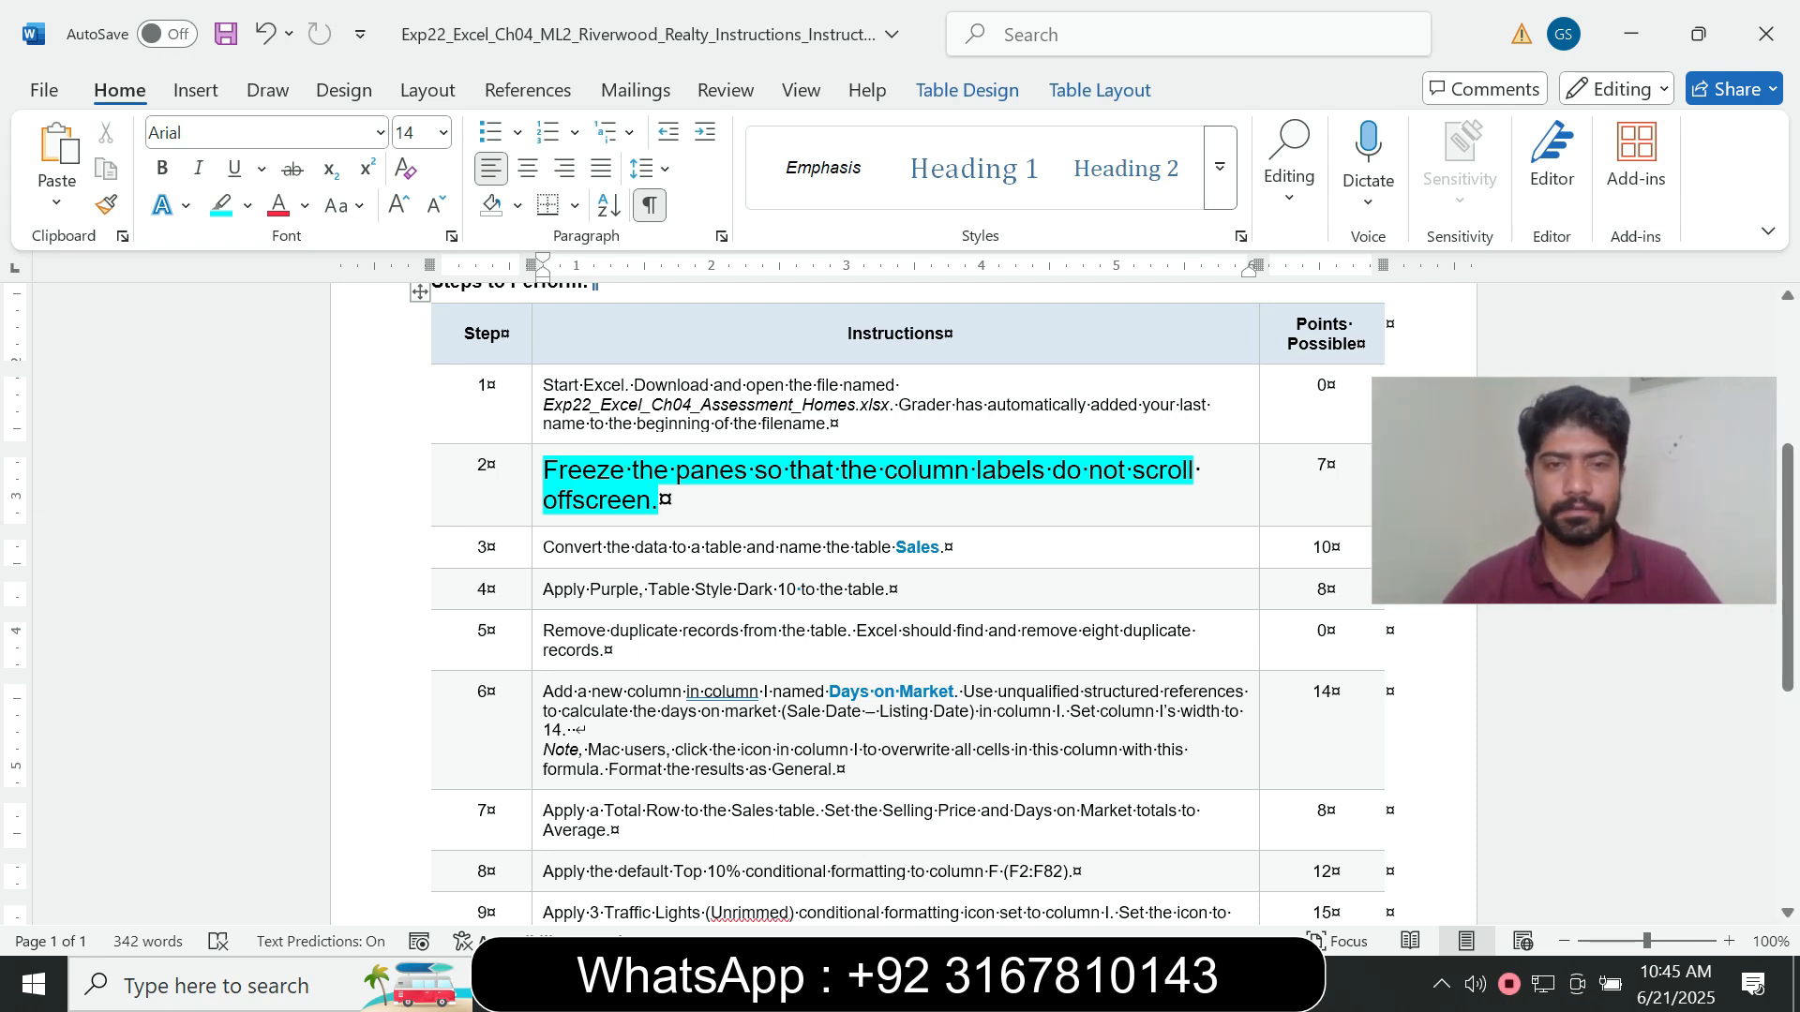
{"action": "left_click_drag", "start_coordinate": [544, 474], "coordinate": [790, 473]}
{"action": "left_click", "coordinate": [638, 500]}
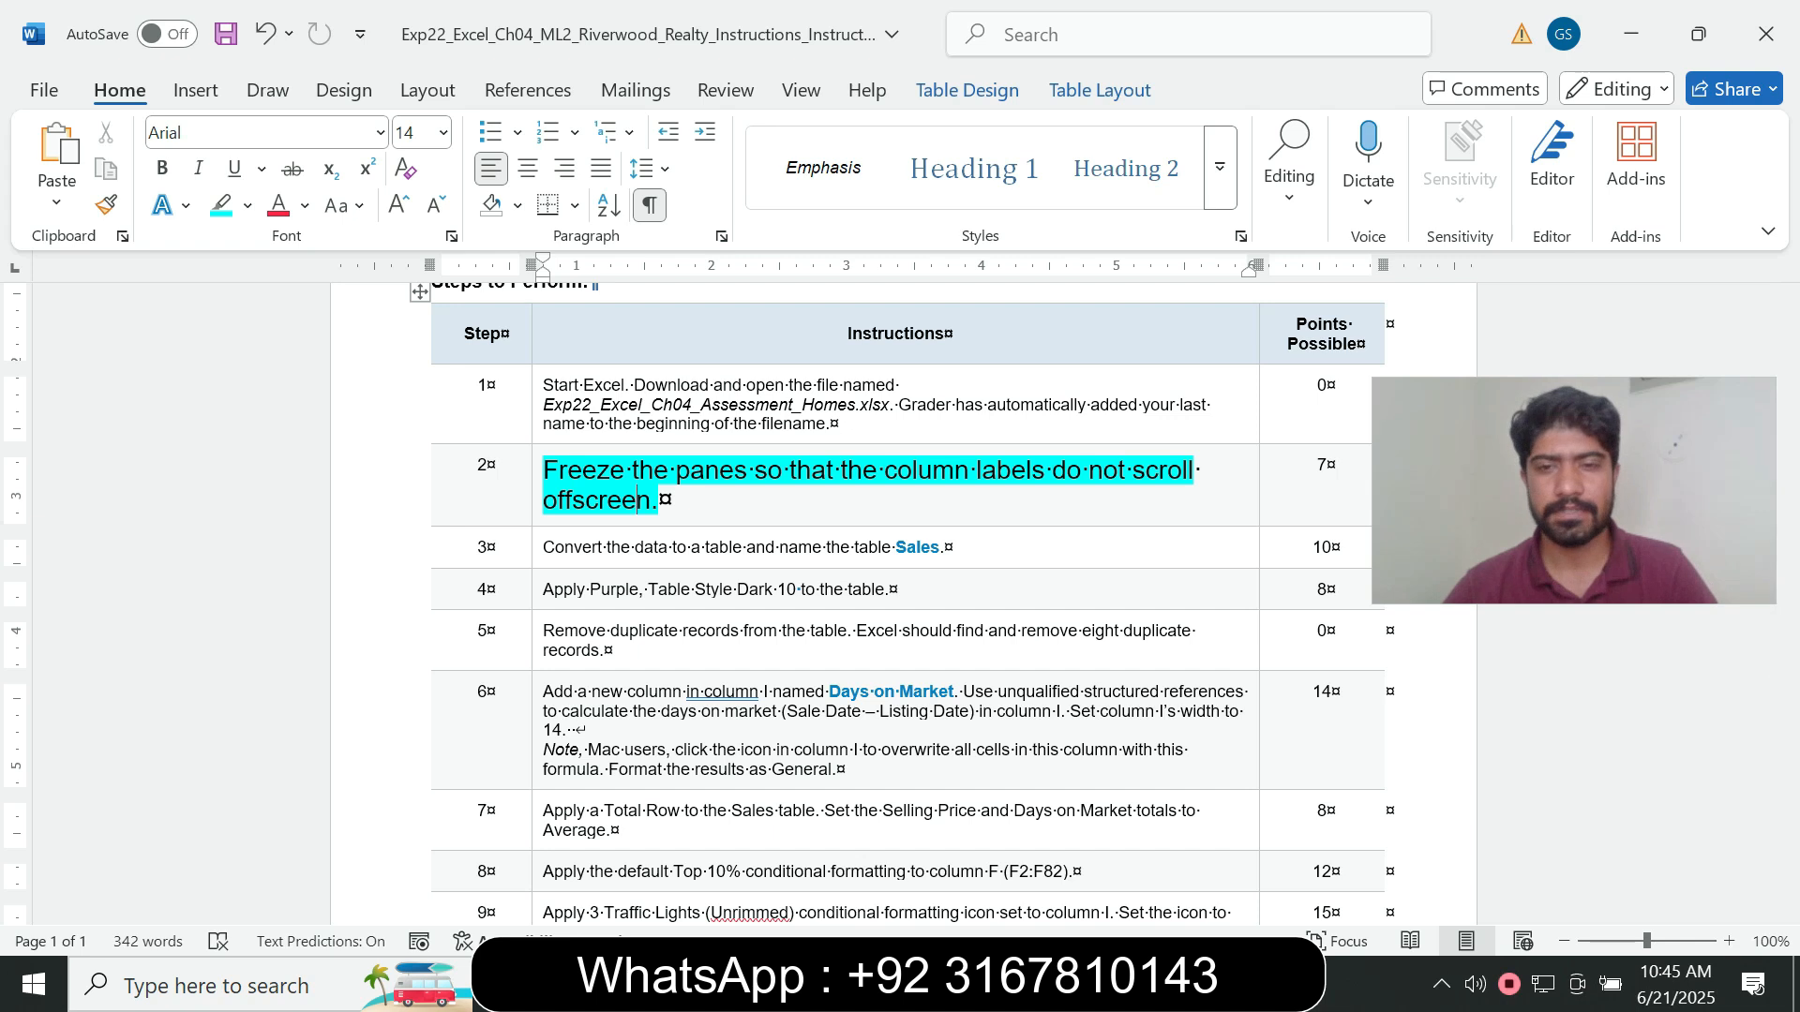
- Switch to the Excel workbook and freeze the panes at cell A2, checking that the column labels stay visible down the Sales Data sheet
{"action": "left_click", "coordinate": [1141, 984]}
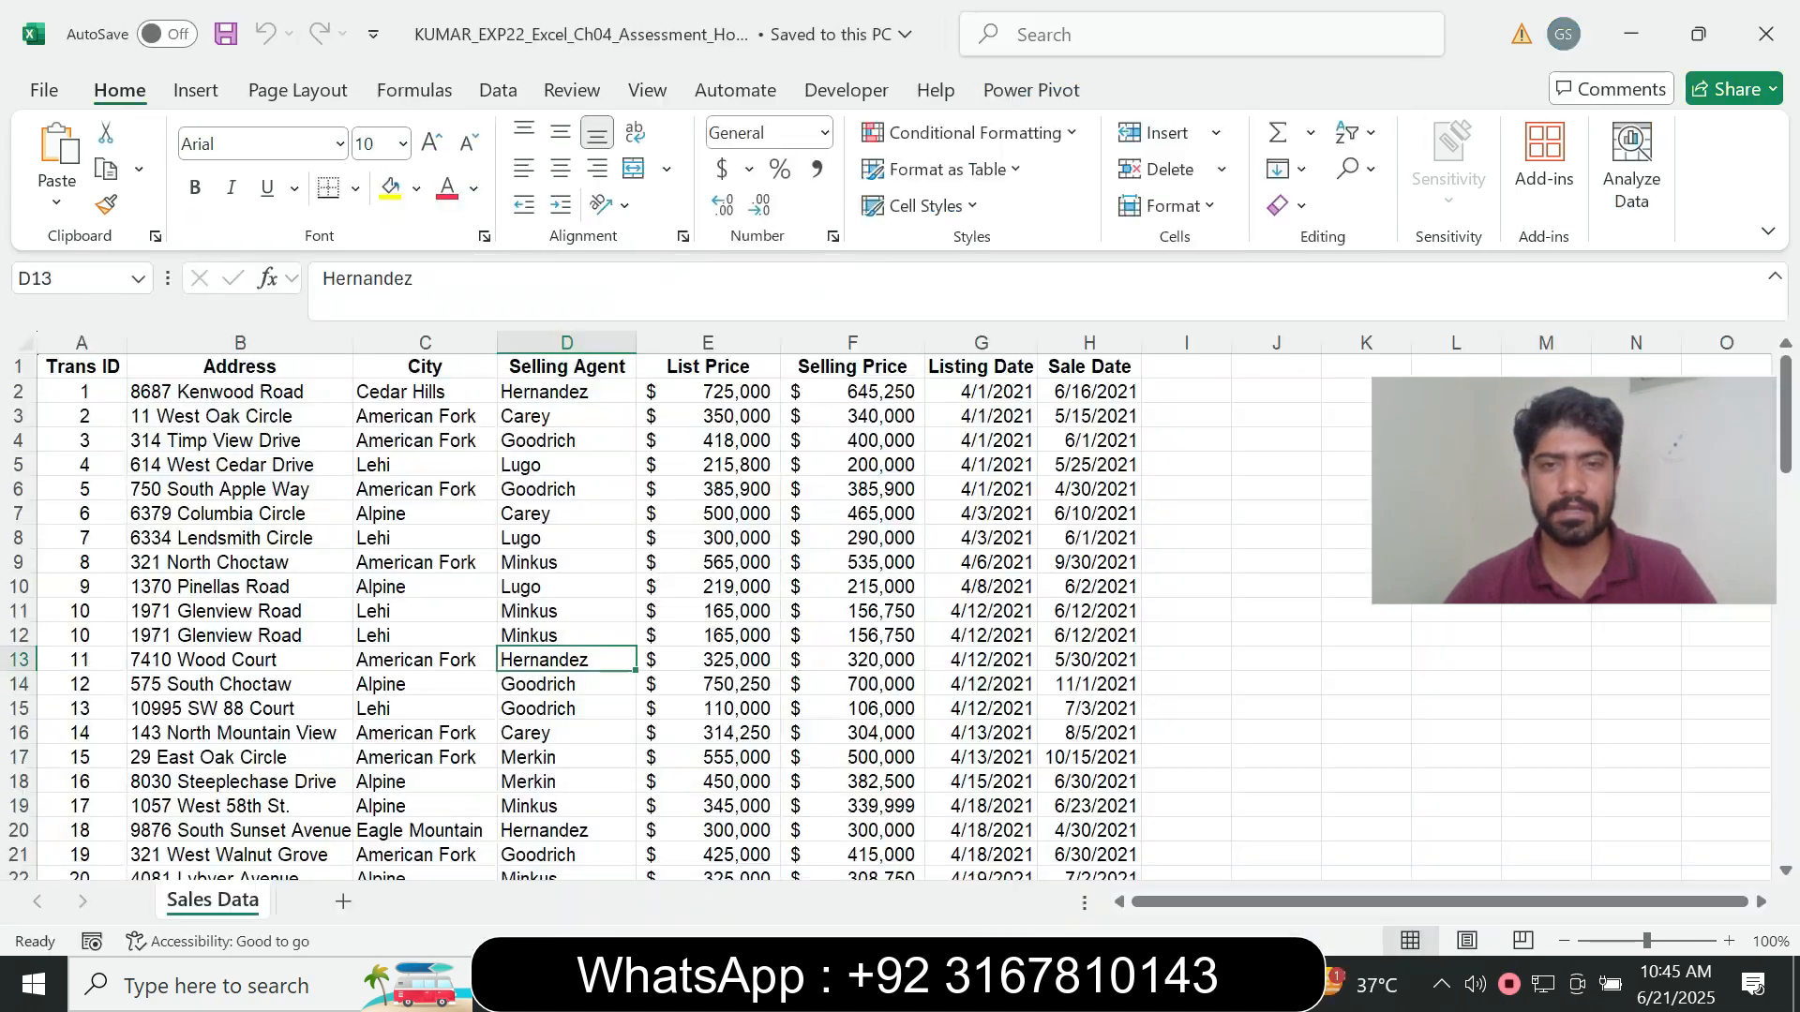
{"action": "left_click", "coordinate": [82, 392]}
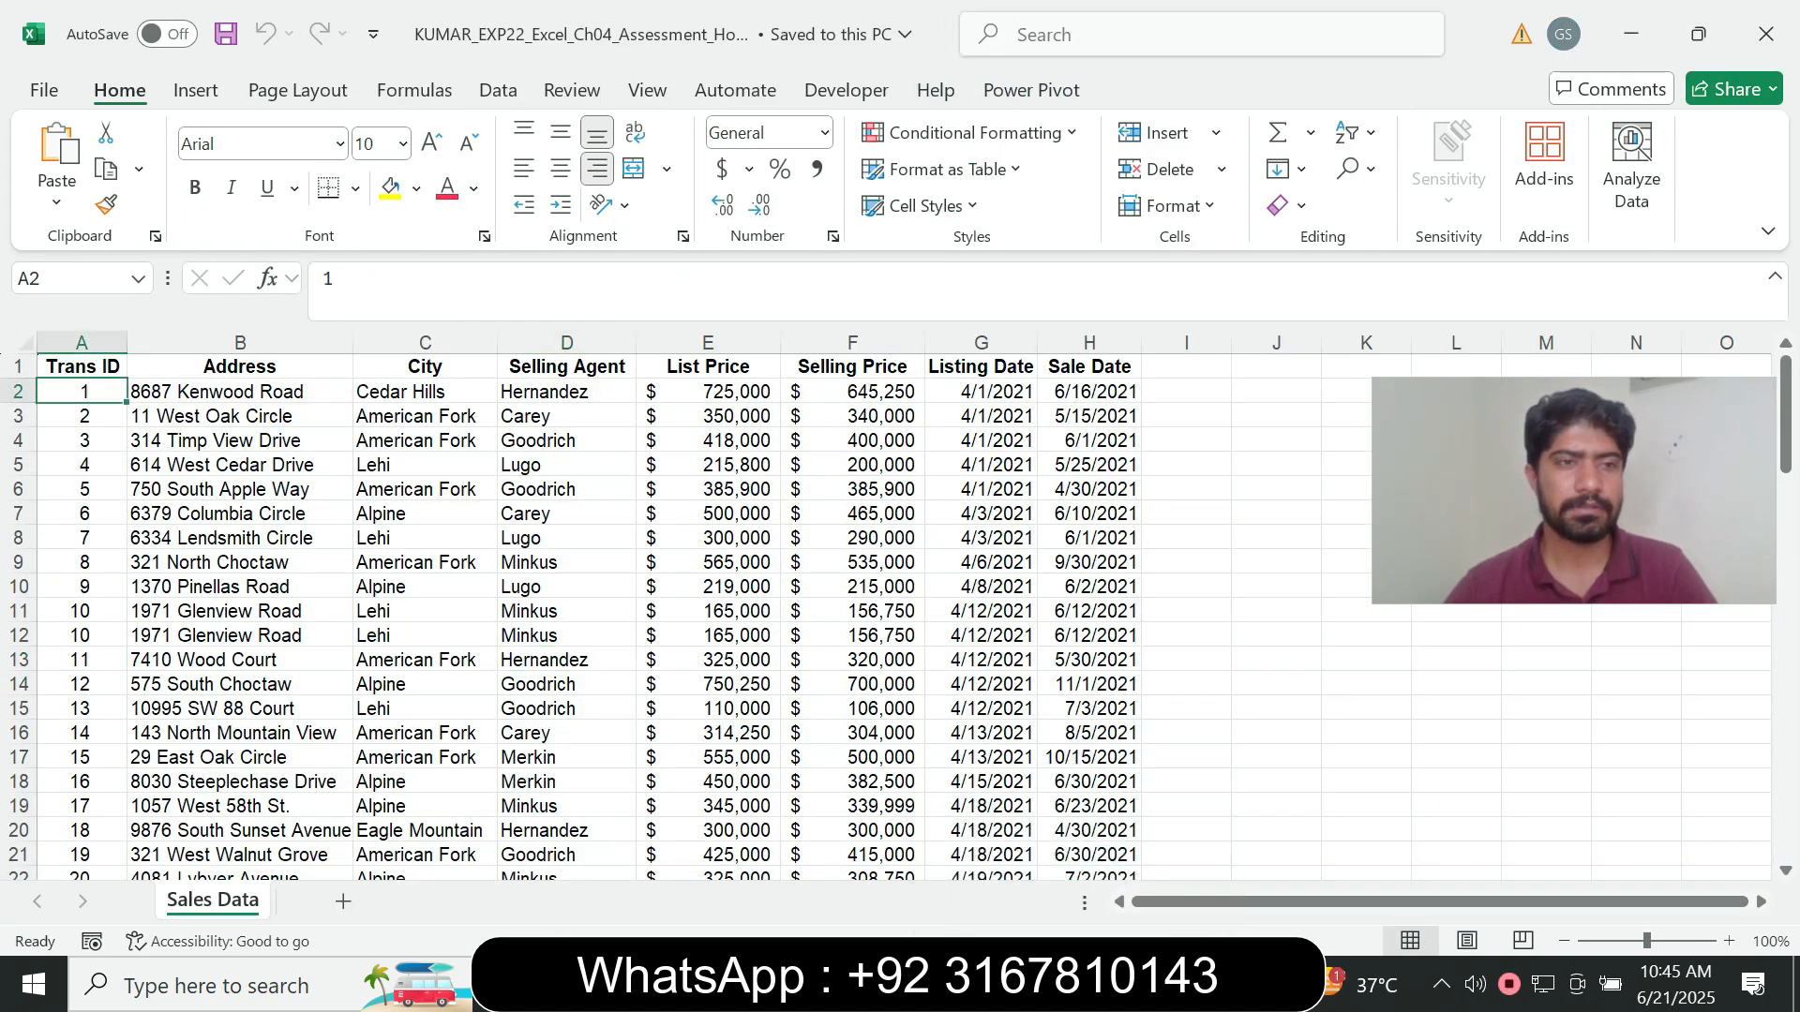
{"action": "scroll", "coordinate": [600, 609], "scroll_direction": "down", "scroll_amount": 6}
{"action": "scroll", "coordinate": [600, 609], "scroll_direction": "up", "scroll_amount": 6}
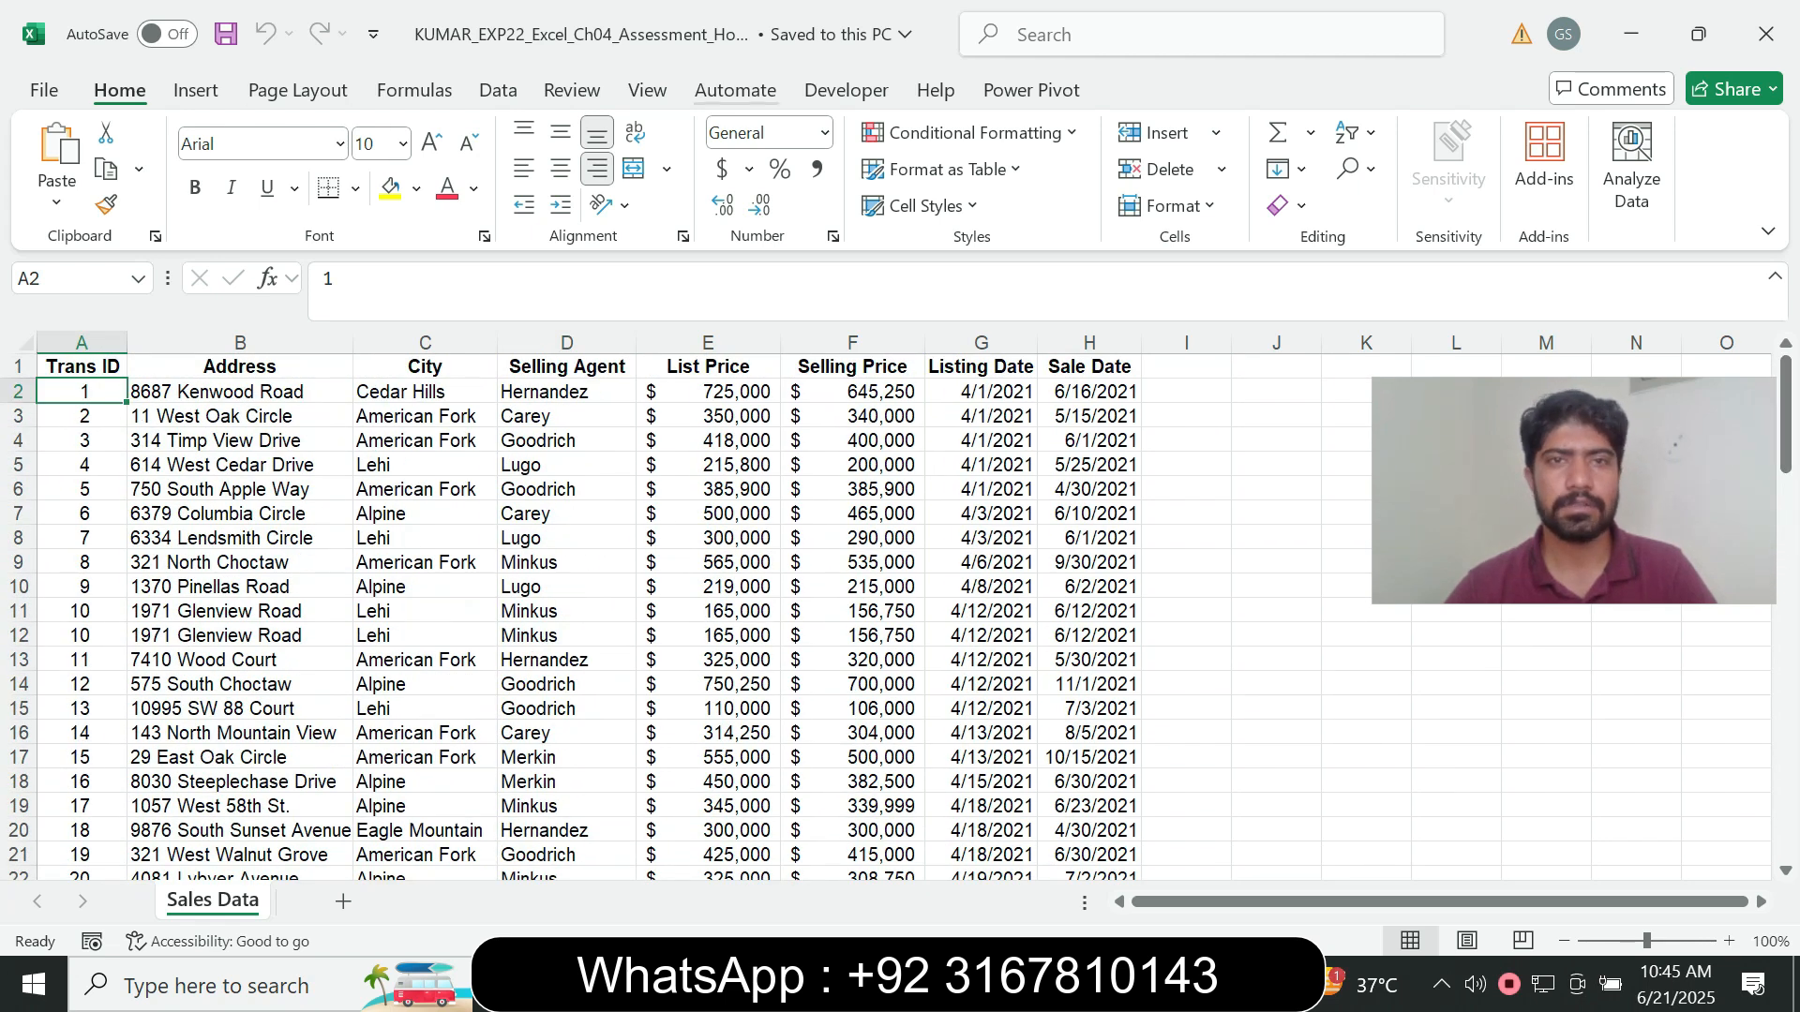
{"action": "left_click", "coordinate": [647, 91]}
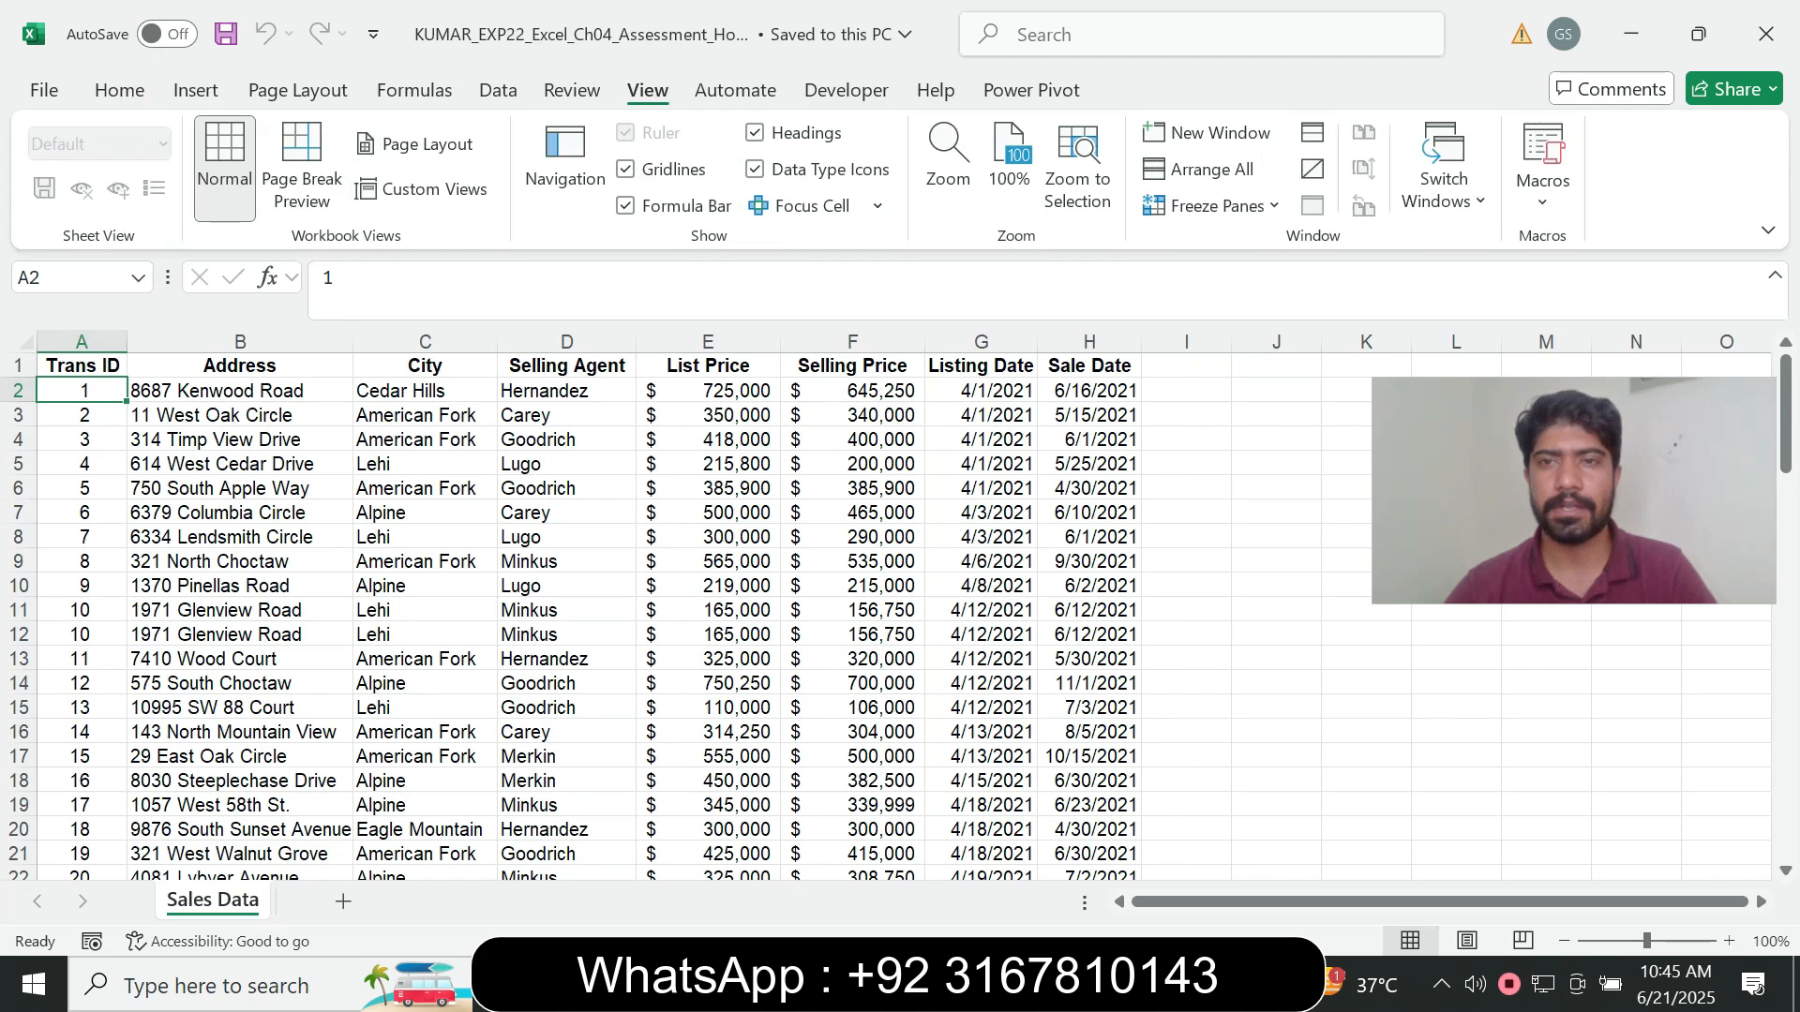
{"action": "left_click", "coordinate": [1219, 205]}
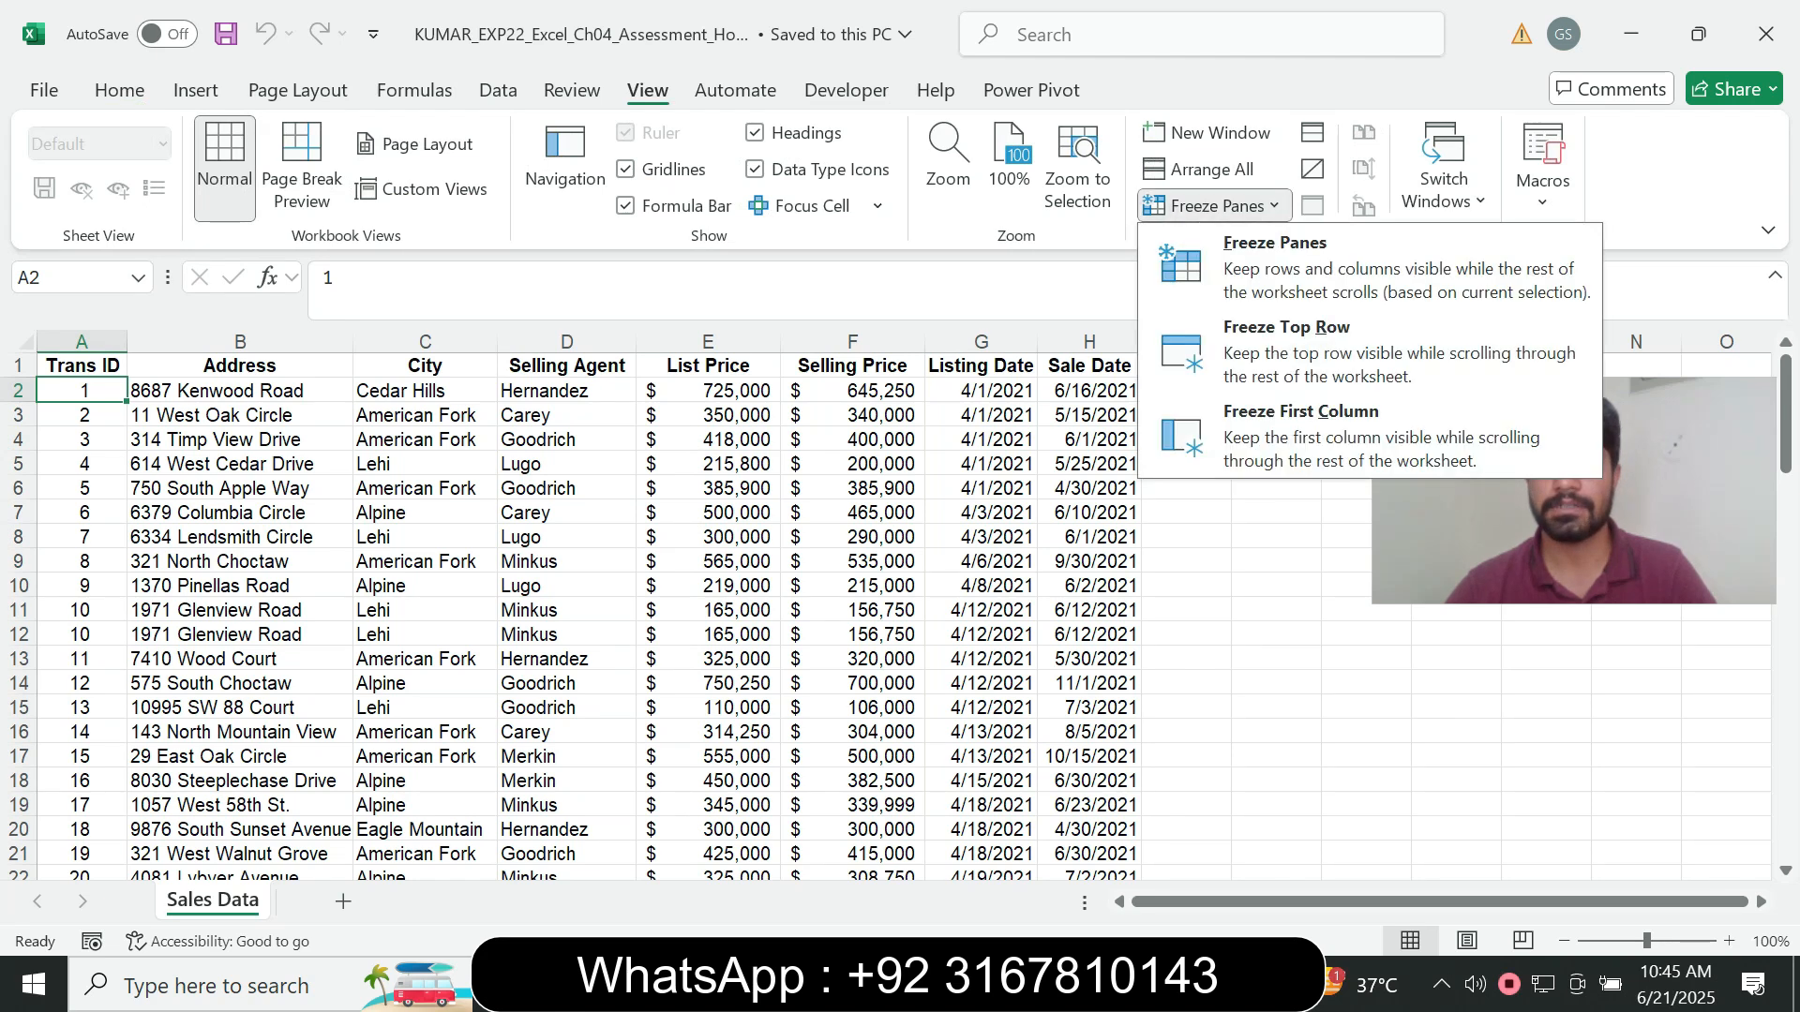
{"action": "left_click", "coordinate": [1359, 266]}
{"action": "left_click_drag", "start_coordinate": [1786, 412], "coordinate": [1785, 802]}
{"action": "key", "text": "ctrl+Home"}
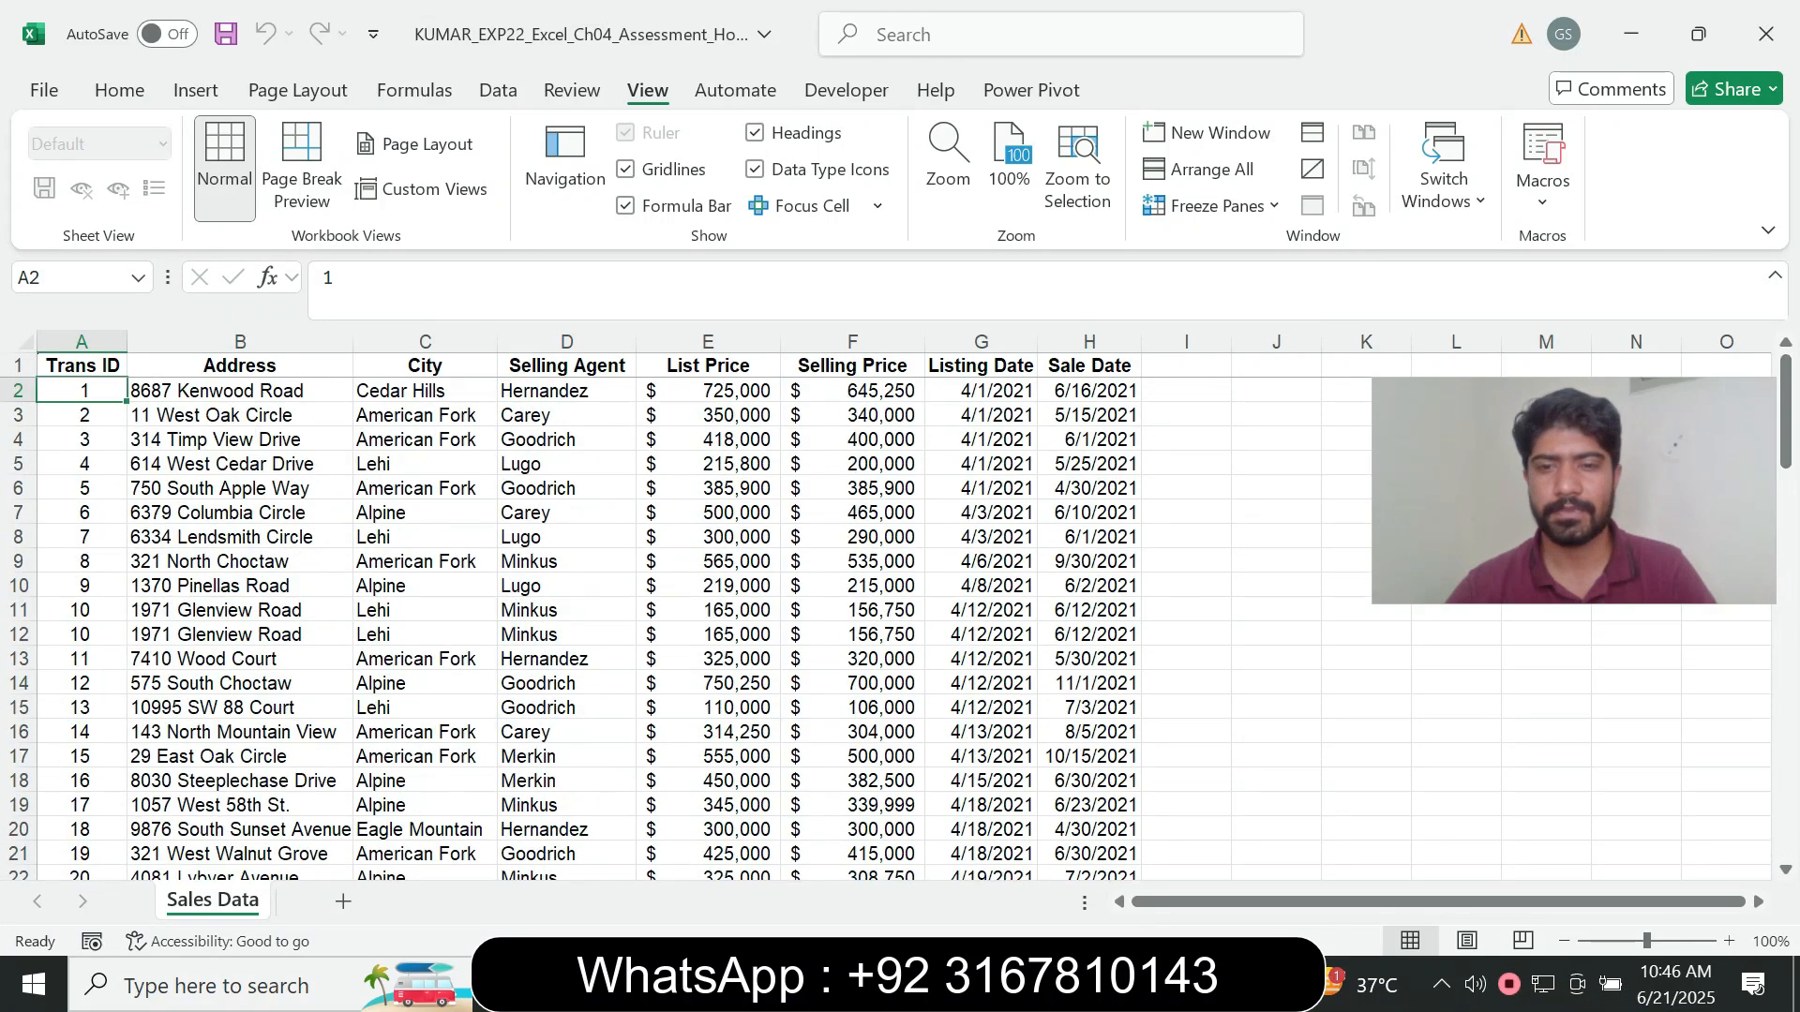
- Return to the Word instructions, set the step 2 instruction text back to font size 9 and remove its highlight colour
{"action": "key", "text": "alt+Tab"}
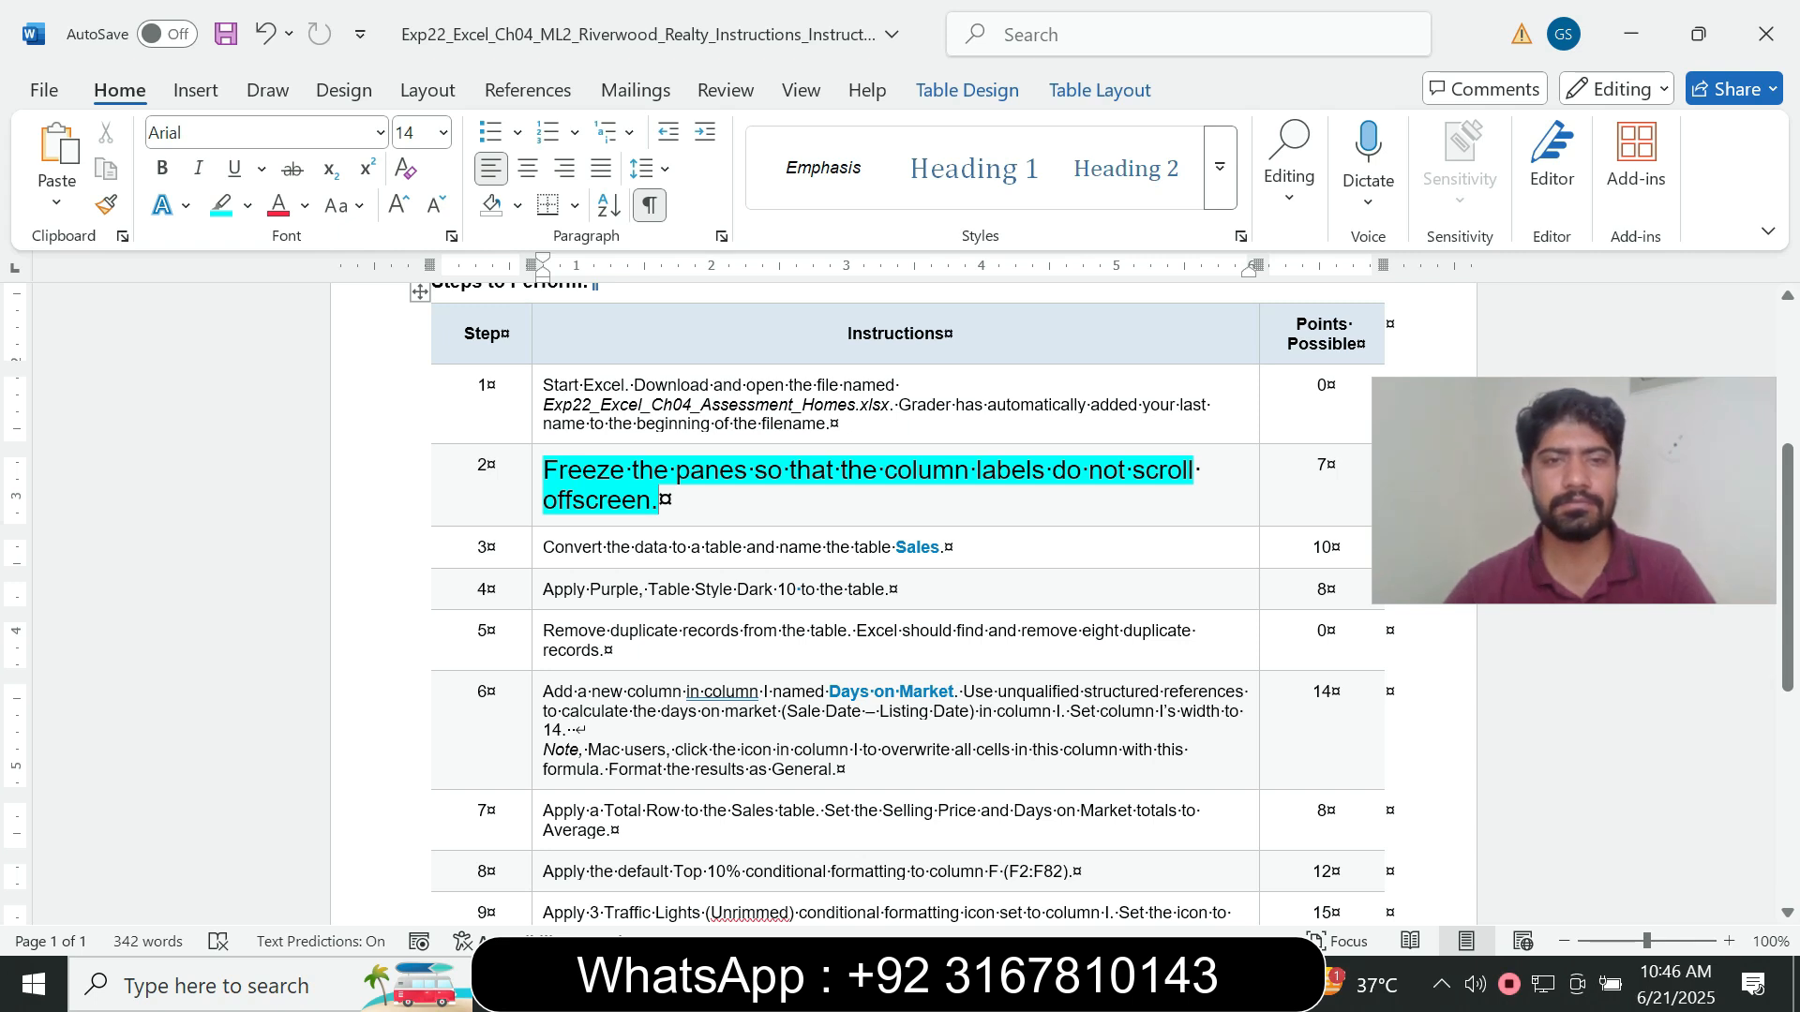
{"action": "left_click_drag", "start_coordinate": [661, 500], "coordinate": [544, 469]}
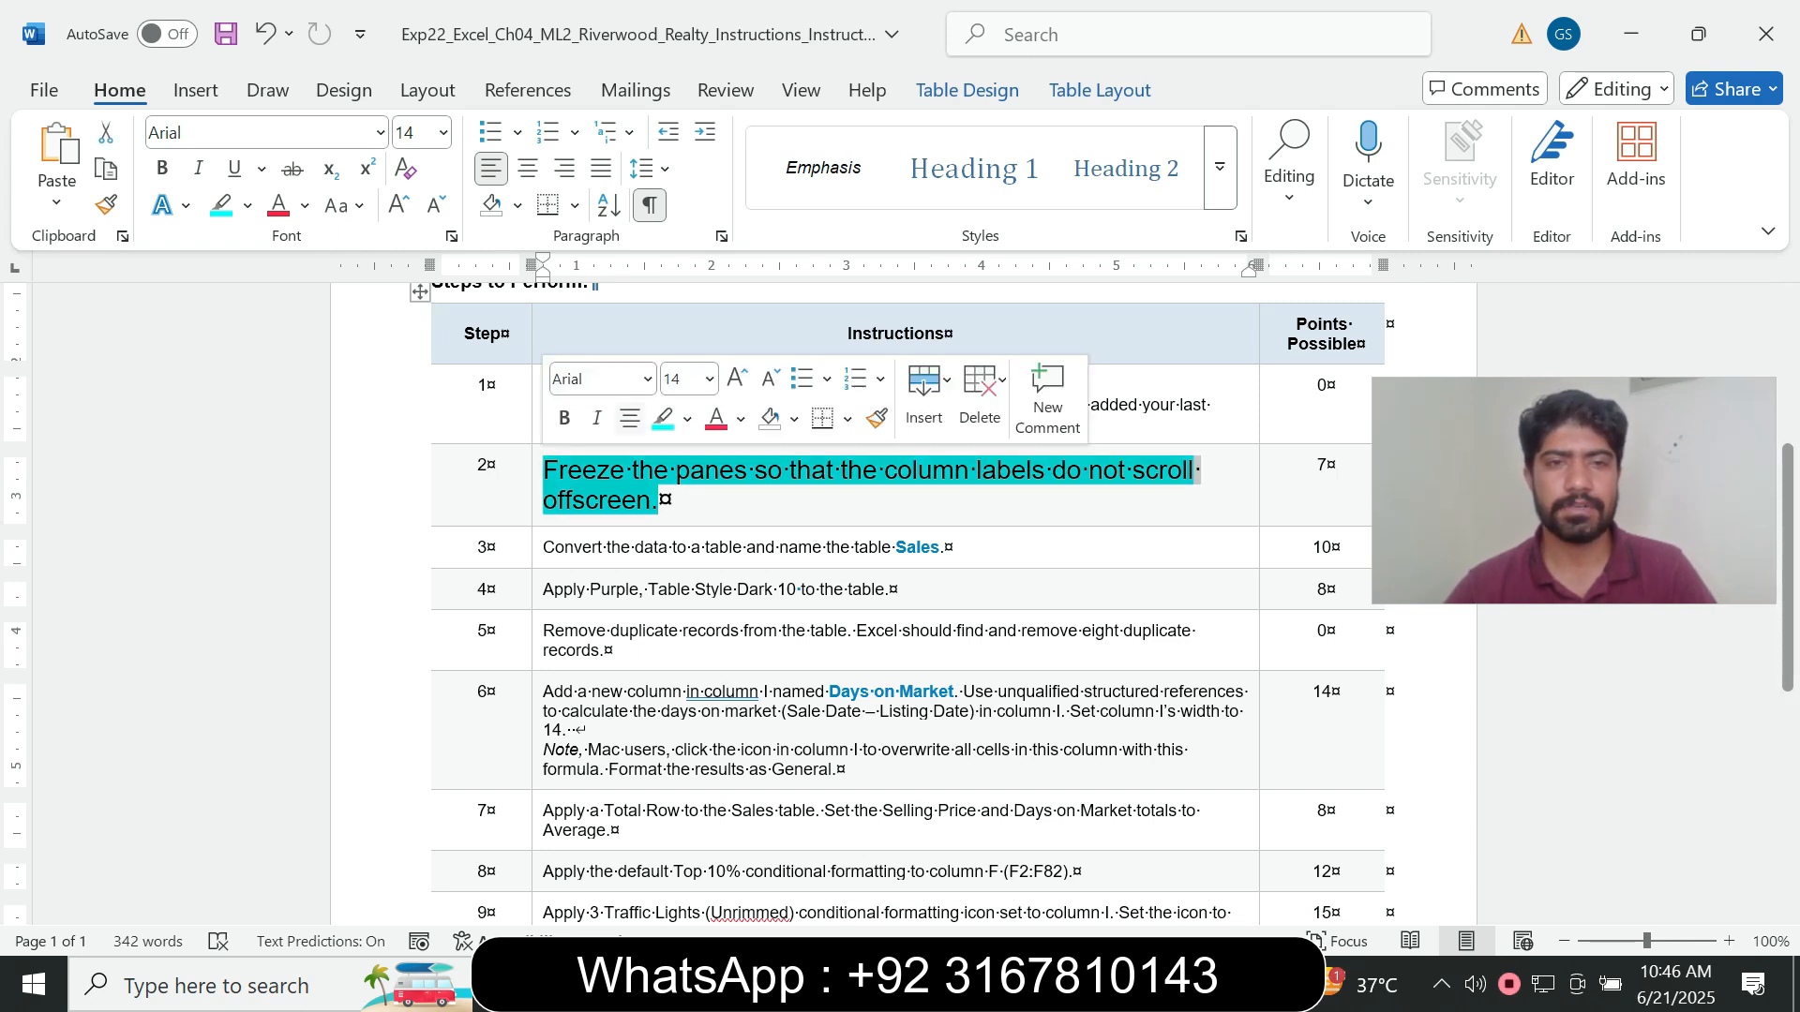
{"action": "left_click", "coordinate": [709, 379]}
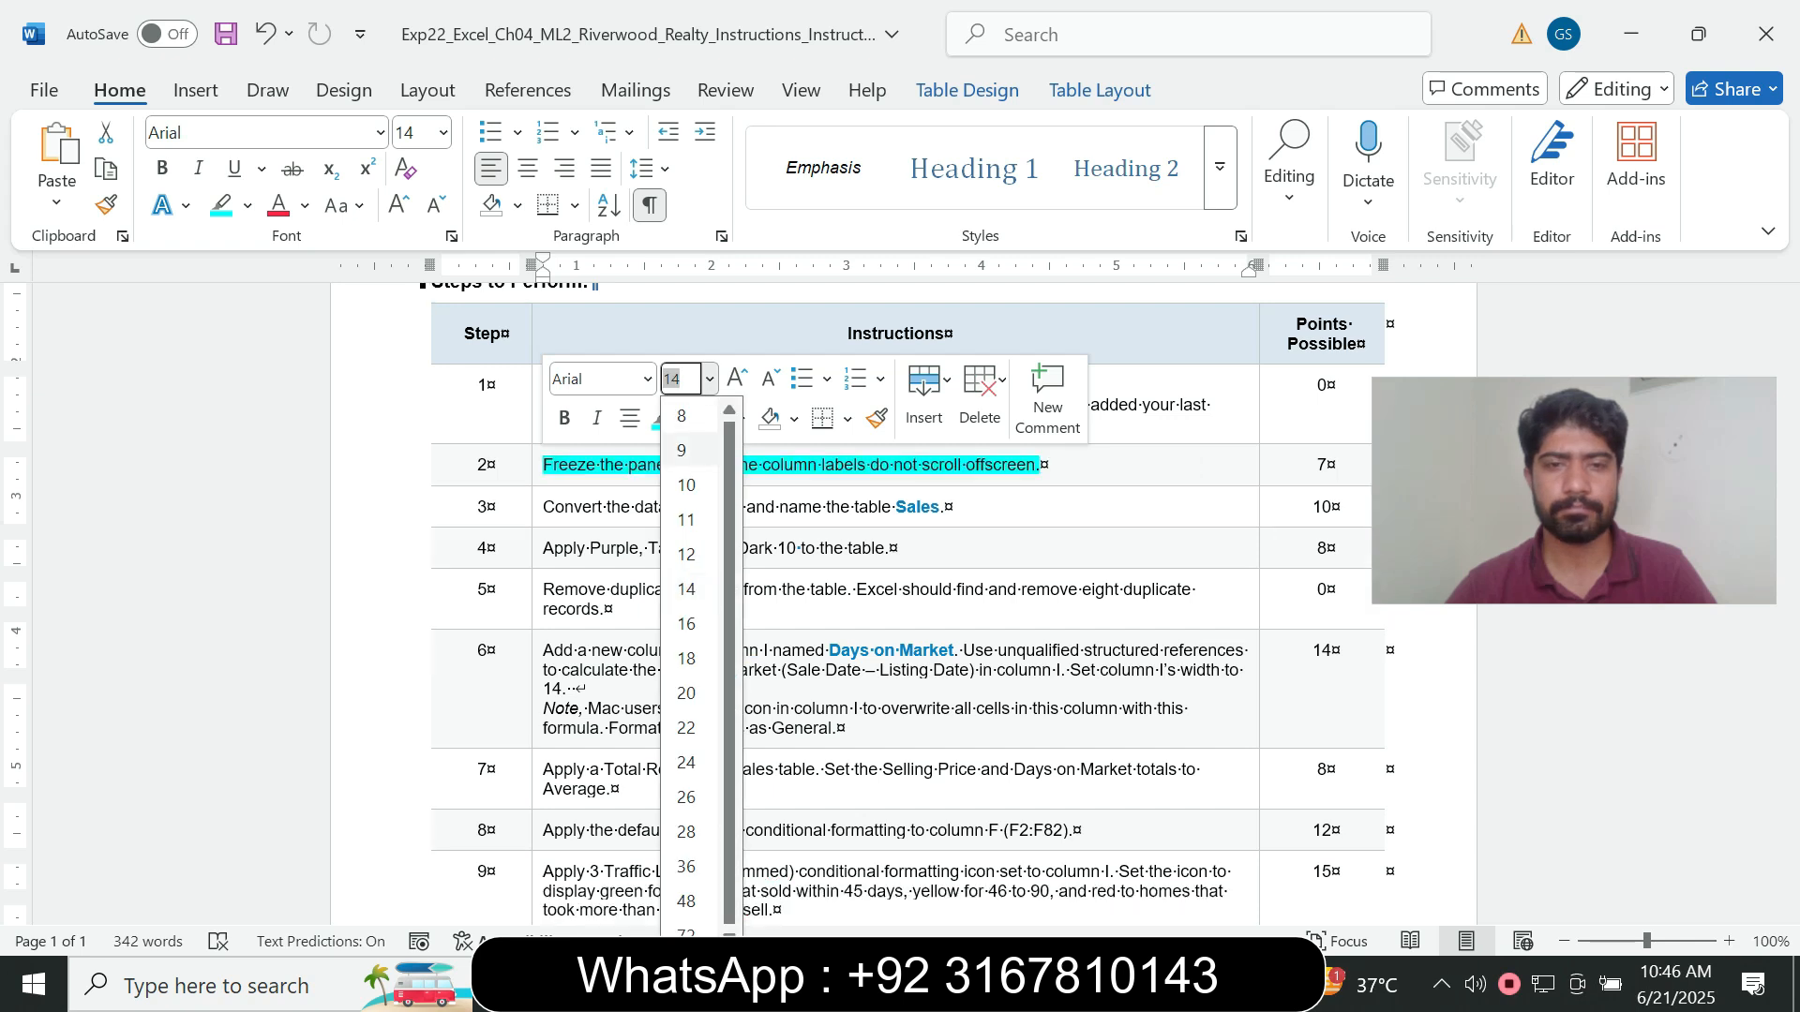
{"action": "left_click", "coordinate": [681, 450]}
{"action": "left_click", "coordinate": [687, 419]}
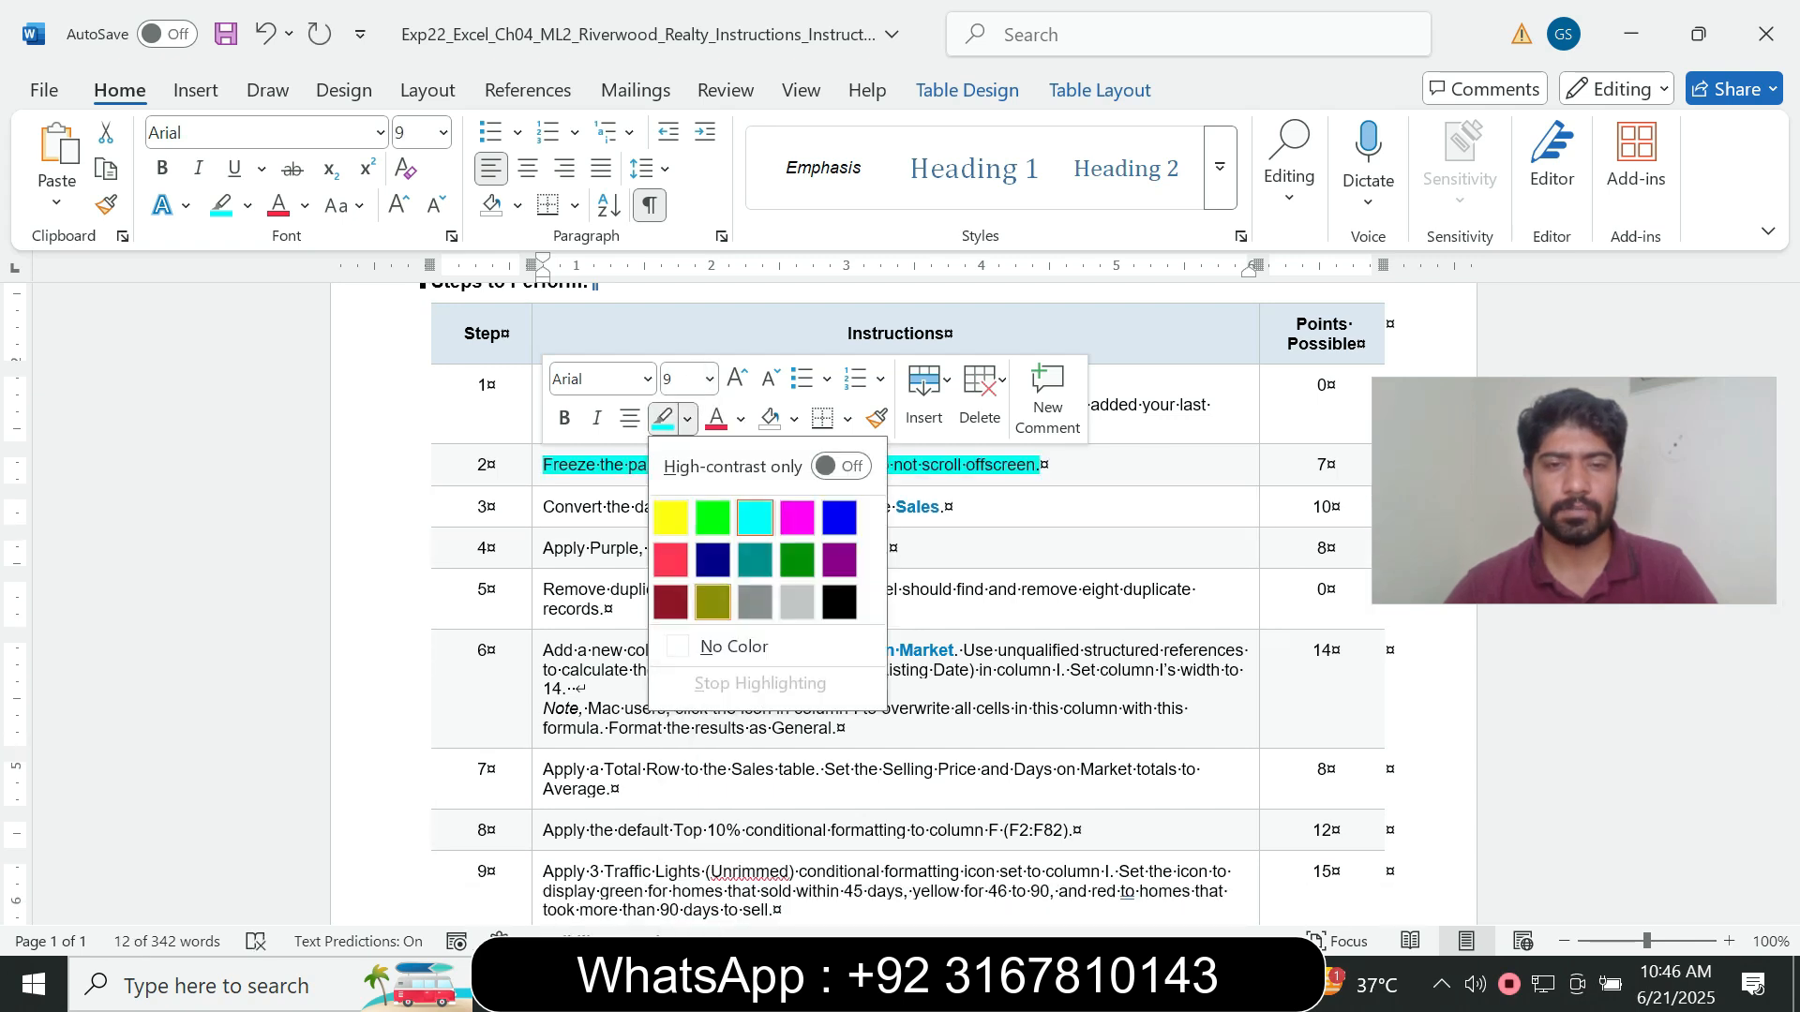
{"action": "left_click", "coordinate": [734, 647]}
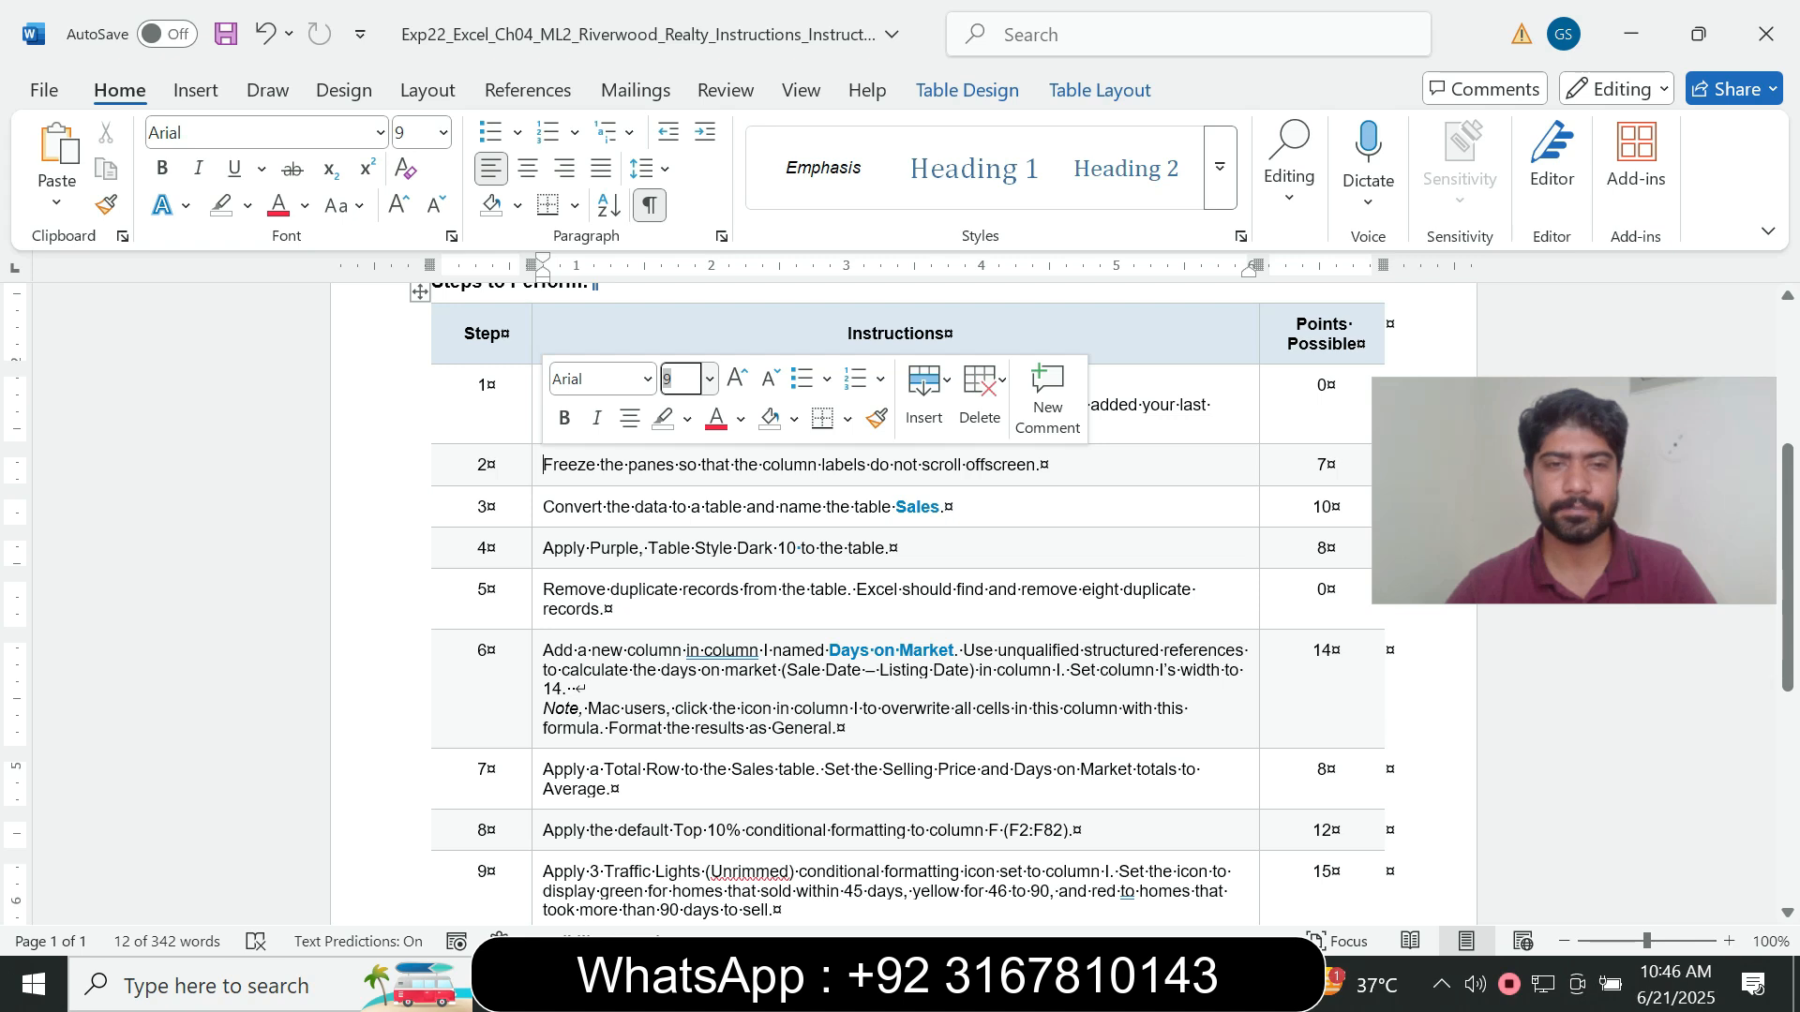
- Set the step 3 instruction about converting the data to a table to font size 14 and highlight it in turquoise
{"action": "left_click", "coordinate": [537, 507]}
{"action": "left_click", "coordinate": [704, 431]}
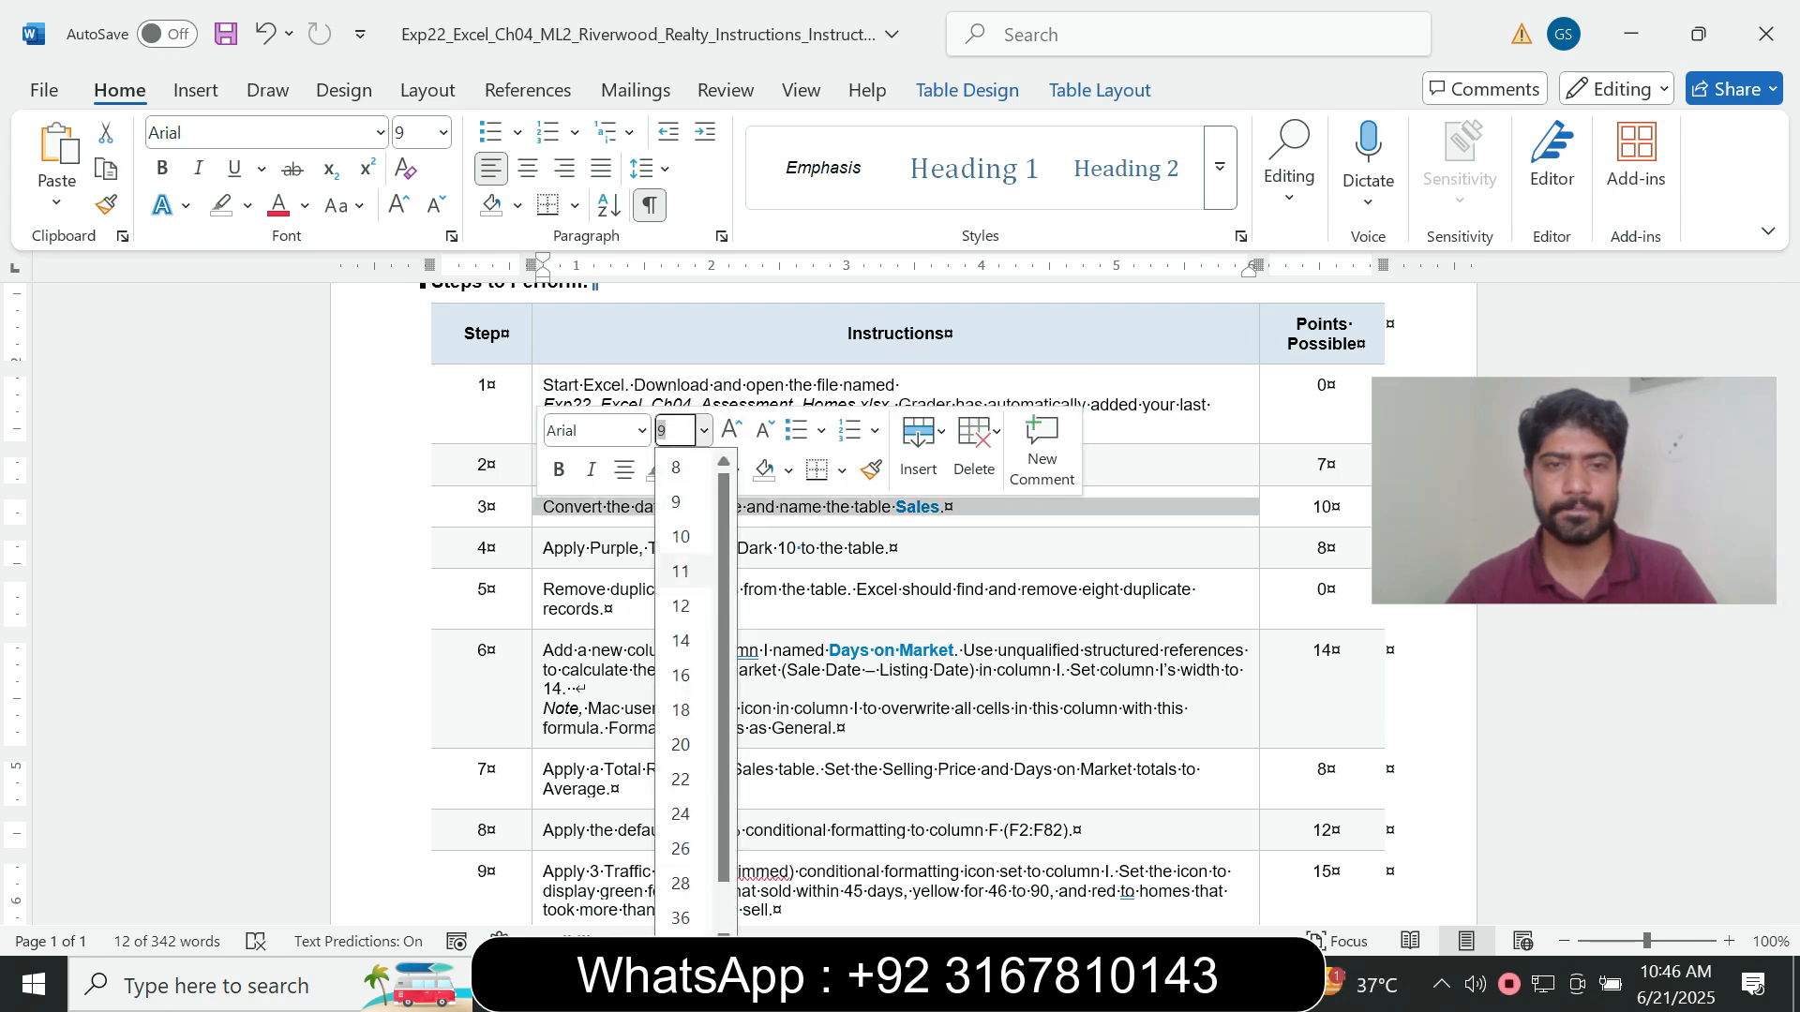
{"action": "left_click", "coordinate": [680, 640]}
{"action": "left_click", "coordinate": [682, 470]}
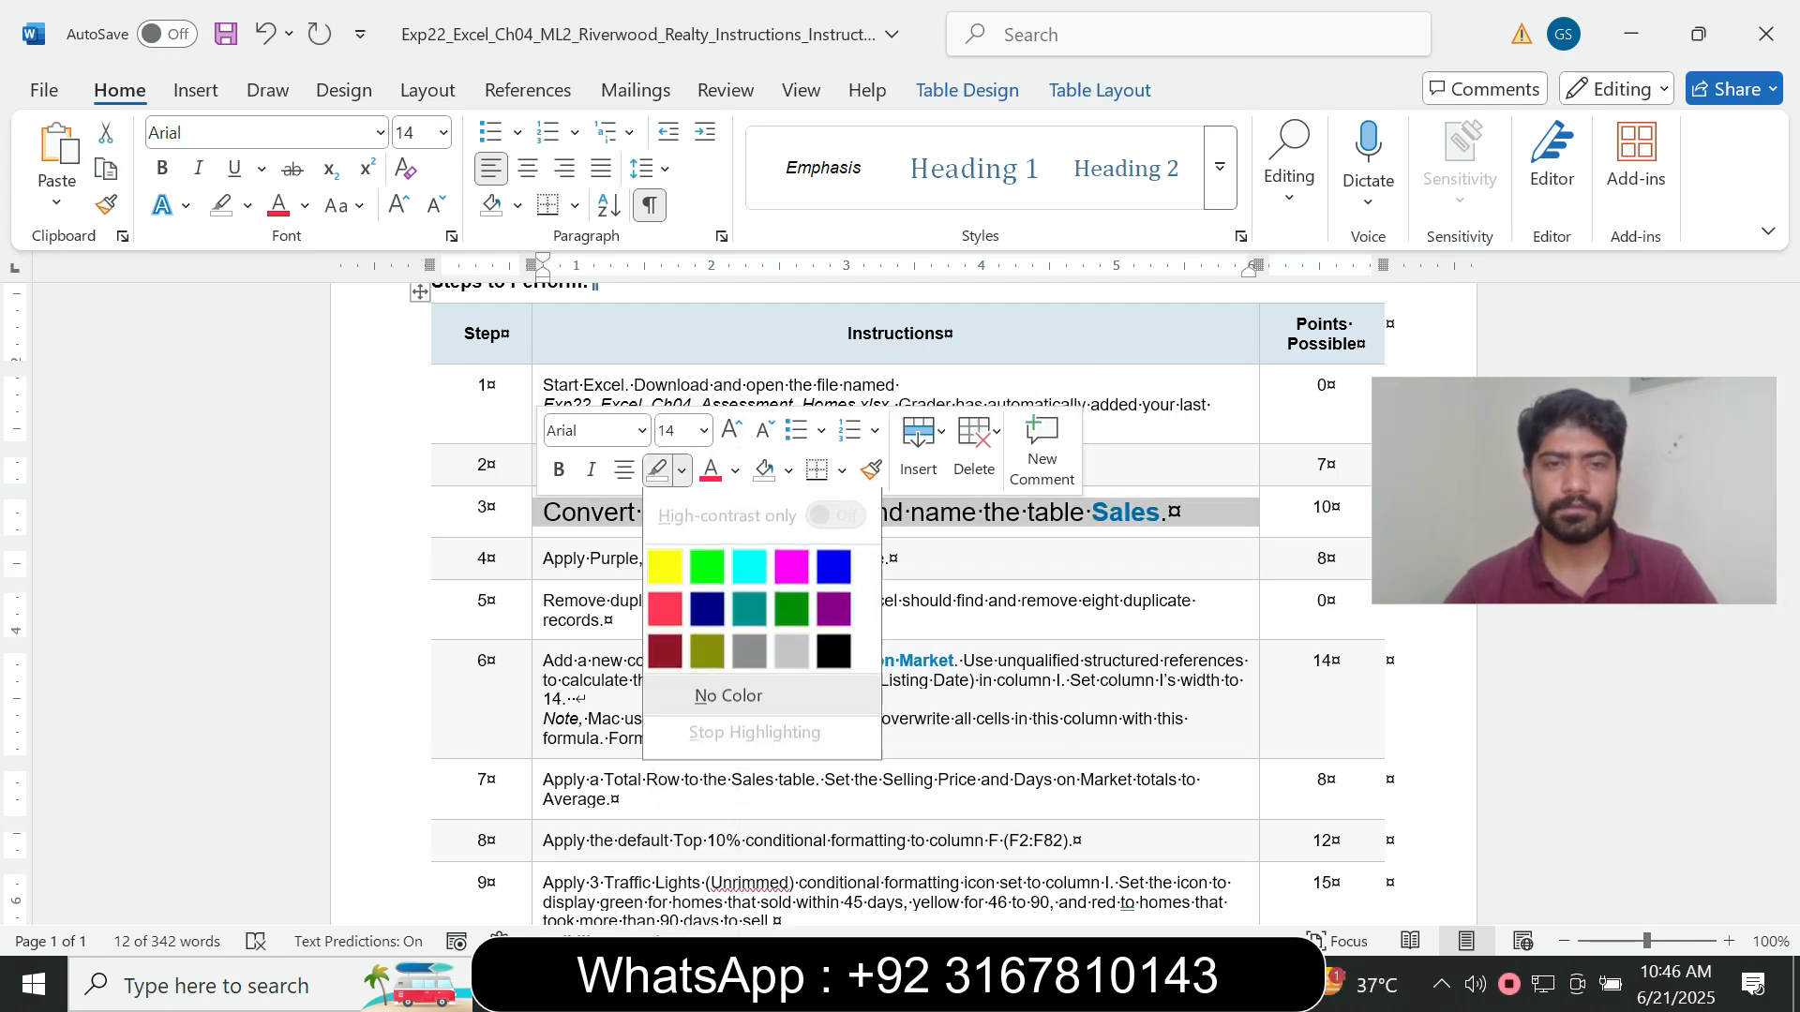
{"action": "left_click", "coordinate": [749, 566]}
{"action": "left_click", "coordinate": [657, 559]}
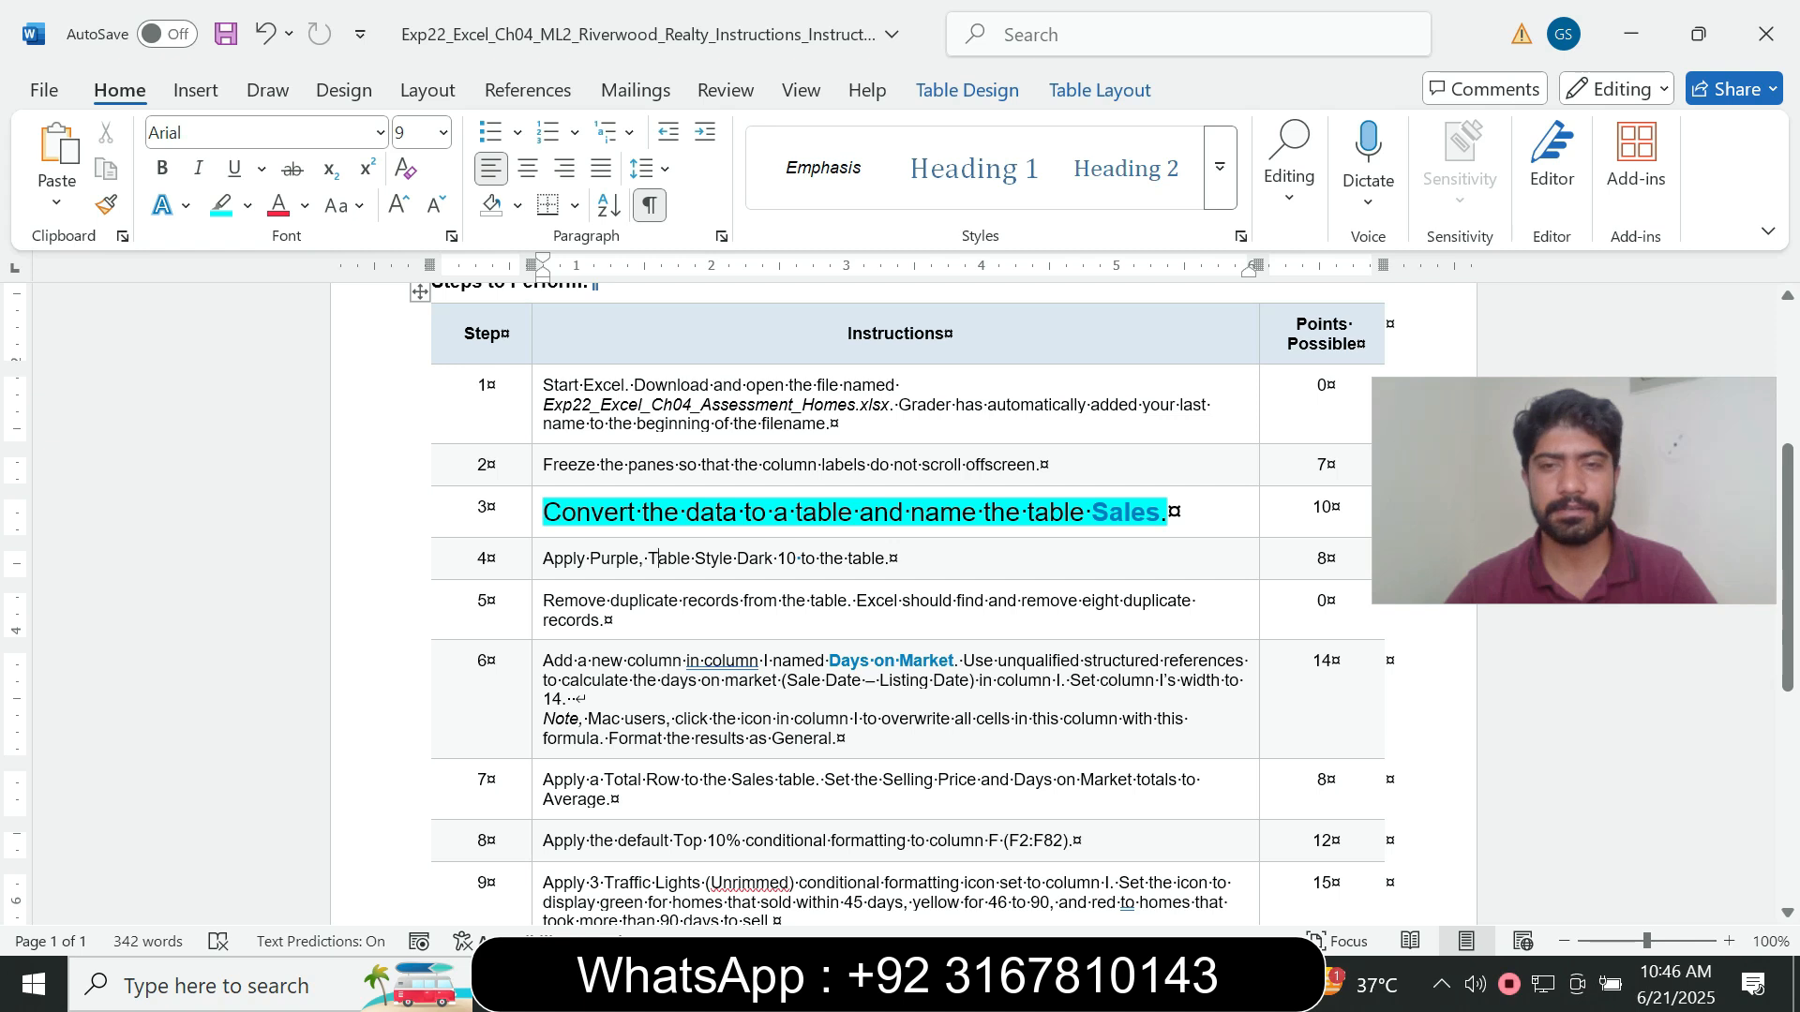
- Read the step 3 instruction for the table conversion and the required table name
{"action": "left_click_drag", "start_coordinate": [1093, 513], "coordinate": [1146, 513]}
{"action": "left_click", "coordinate": [554, 559]}
{"action": "left_click_drag", "start_coordinate": [642, 512], "coordinate": [858, 513]}
{"action": "left_click", "coordinate": [889, 512]}
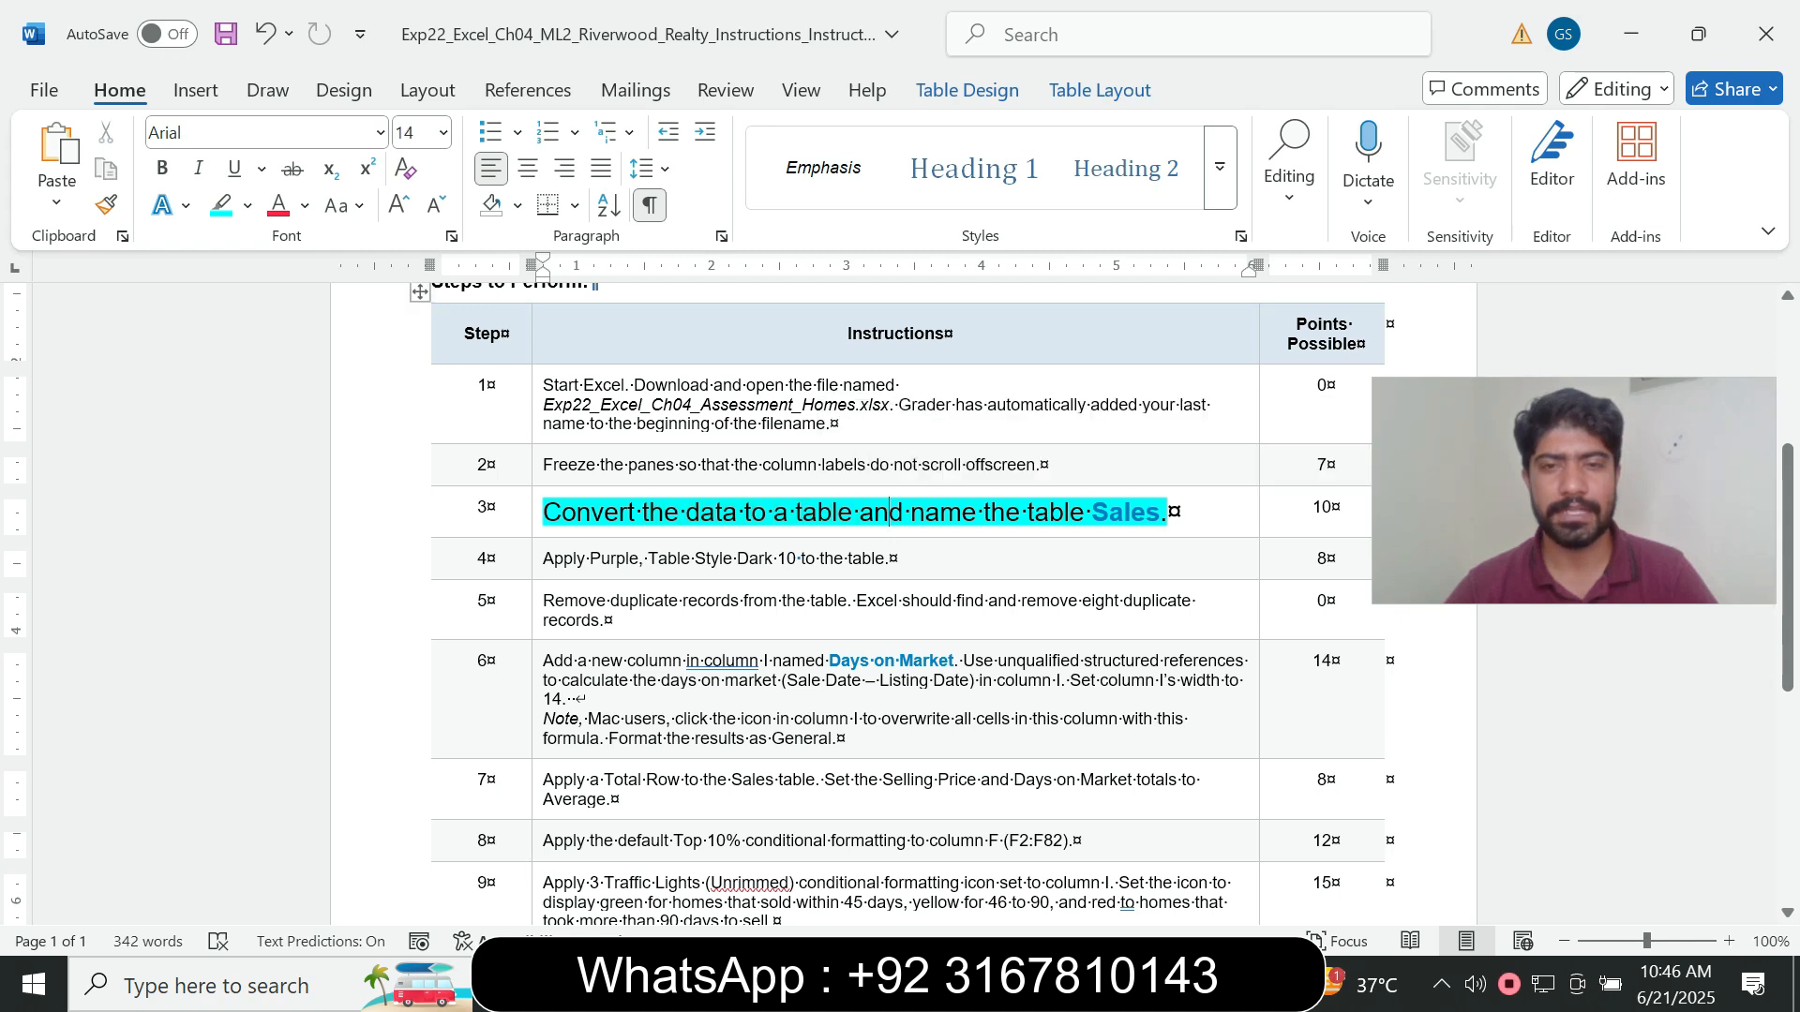
{"action": "left_click_drag", "start_coordinate": [1091, 512], "coordinate": [1161, 513]}
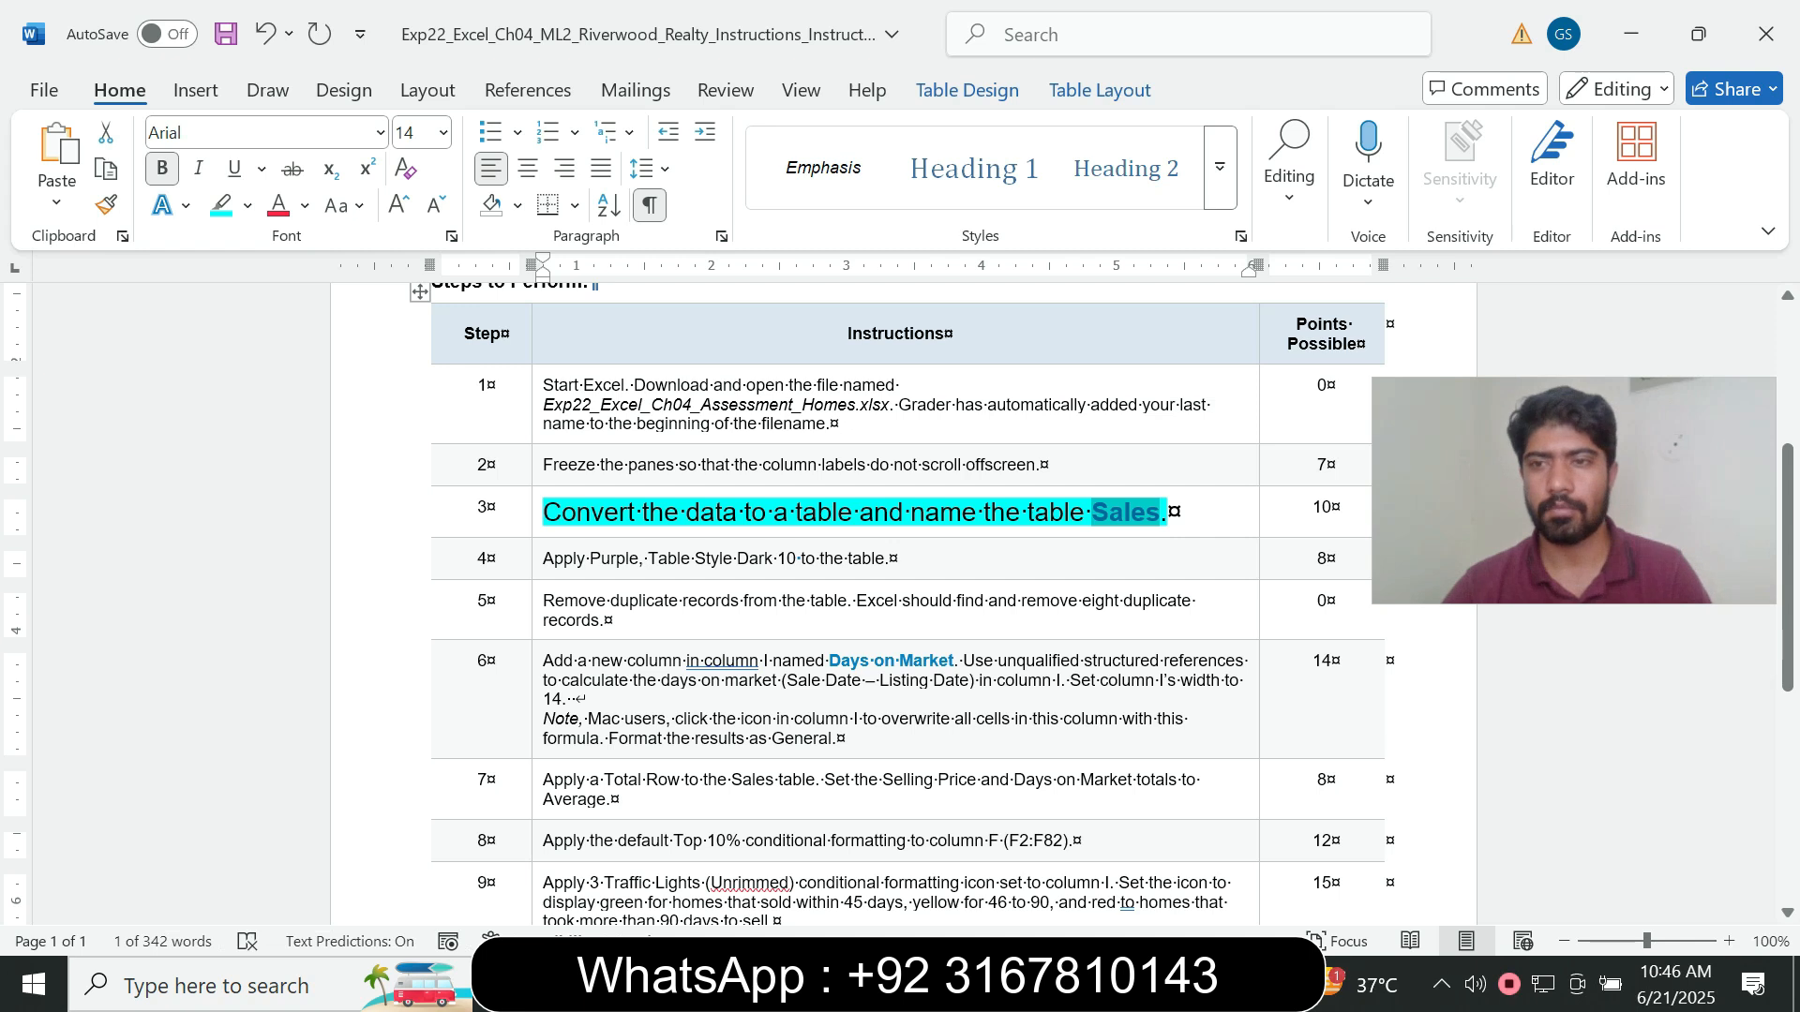
{"action": "left_click", "coordinate": [544, 513]}
{"action": "left_click_drag", "start_coordinate": [544, 513], "coordinate": [764, 514]}
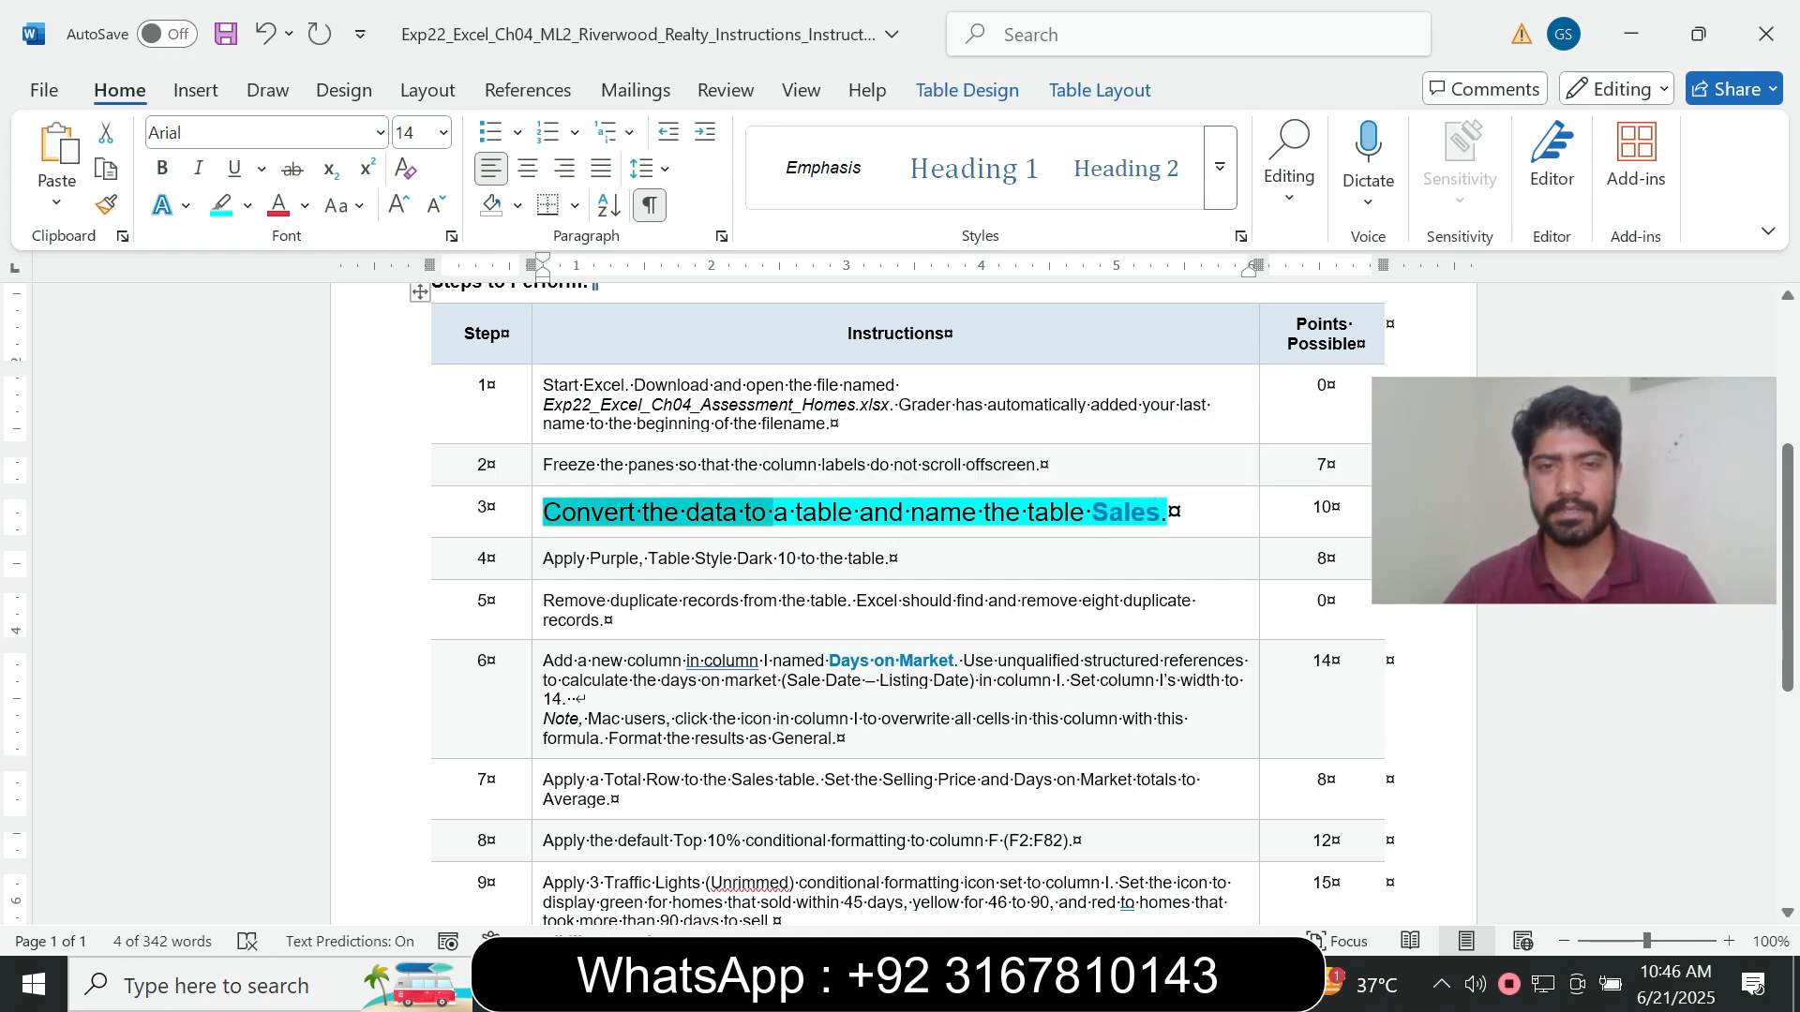
- Switch to the Excel workbook and convert the sales data range A1:H90 to a table with headers
{"action": "key", "text": "alt+Tab"}
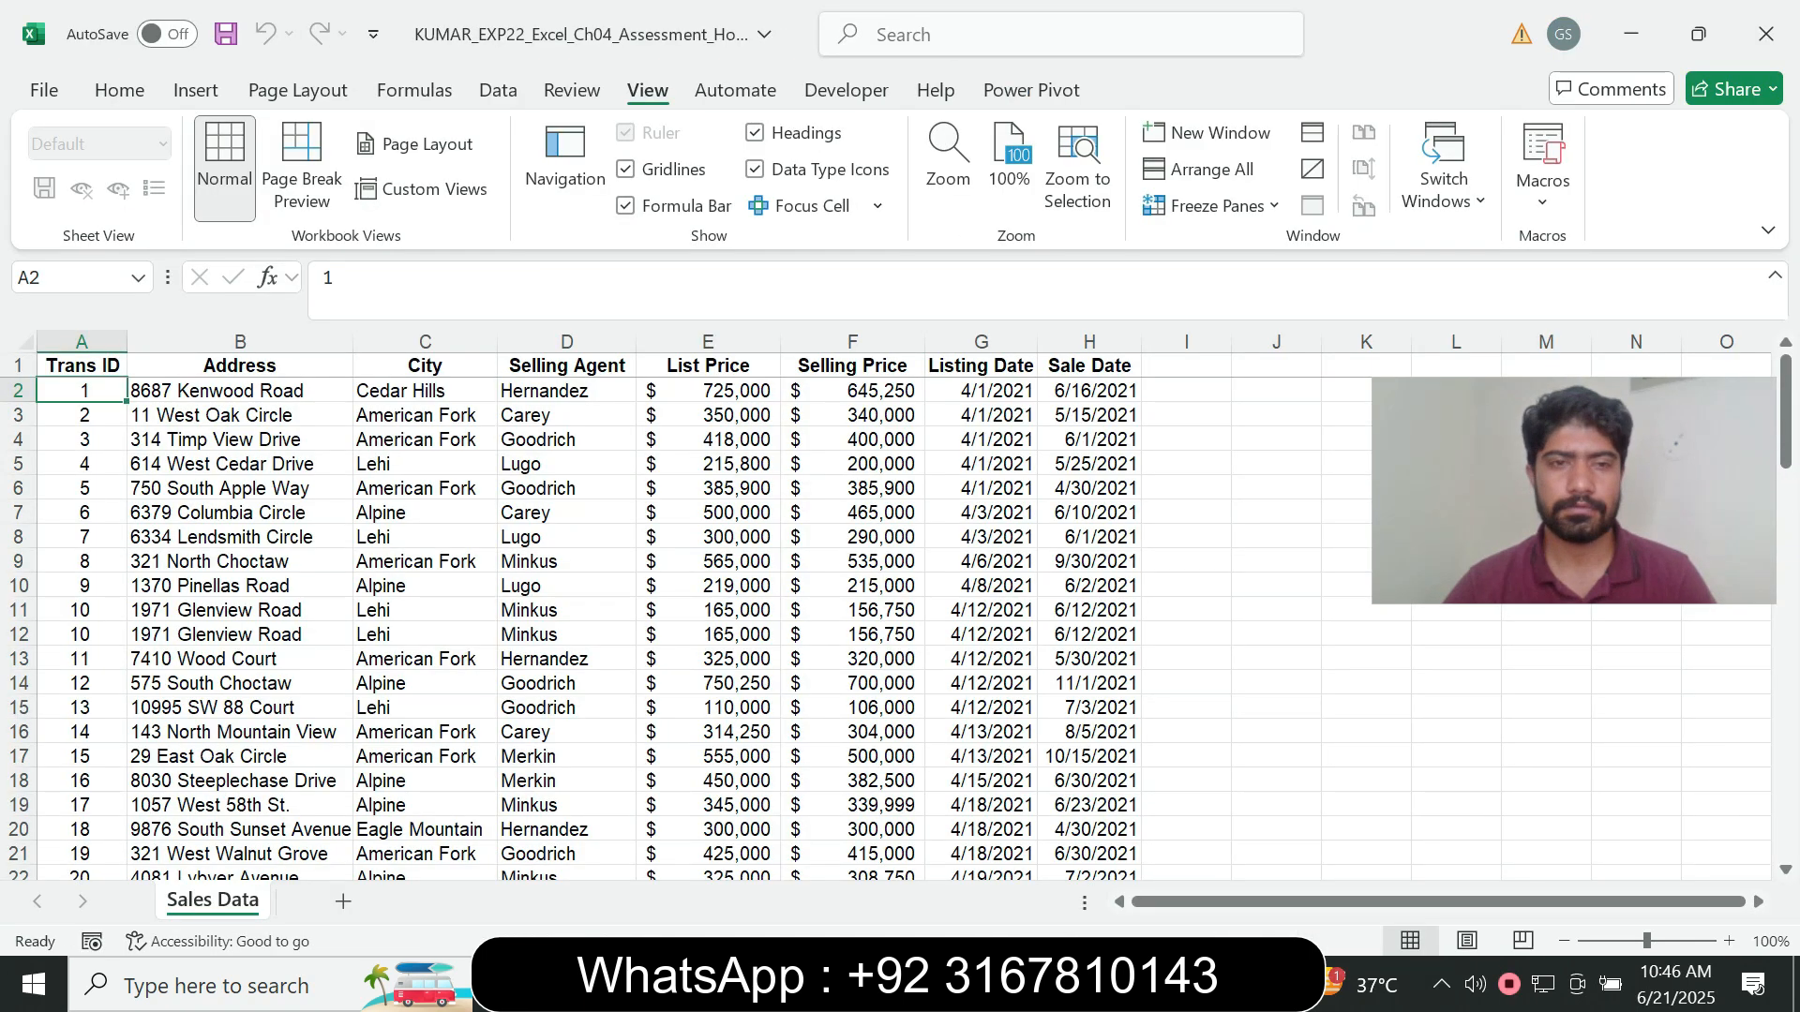
{"action": "left_click", "coordinate": [566, 684]}
{"action": "left_click", "coordinate": [196, 90]}
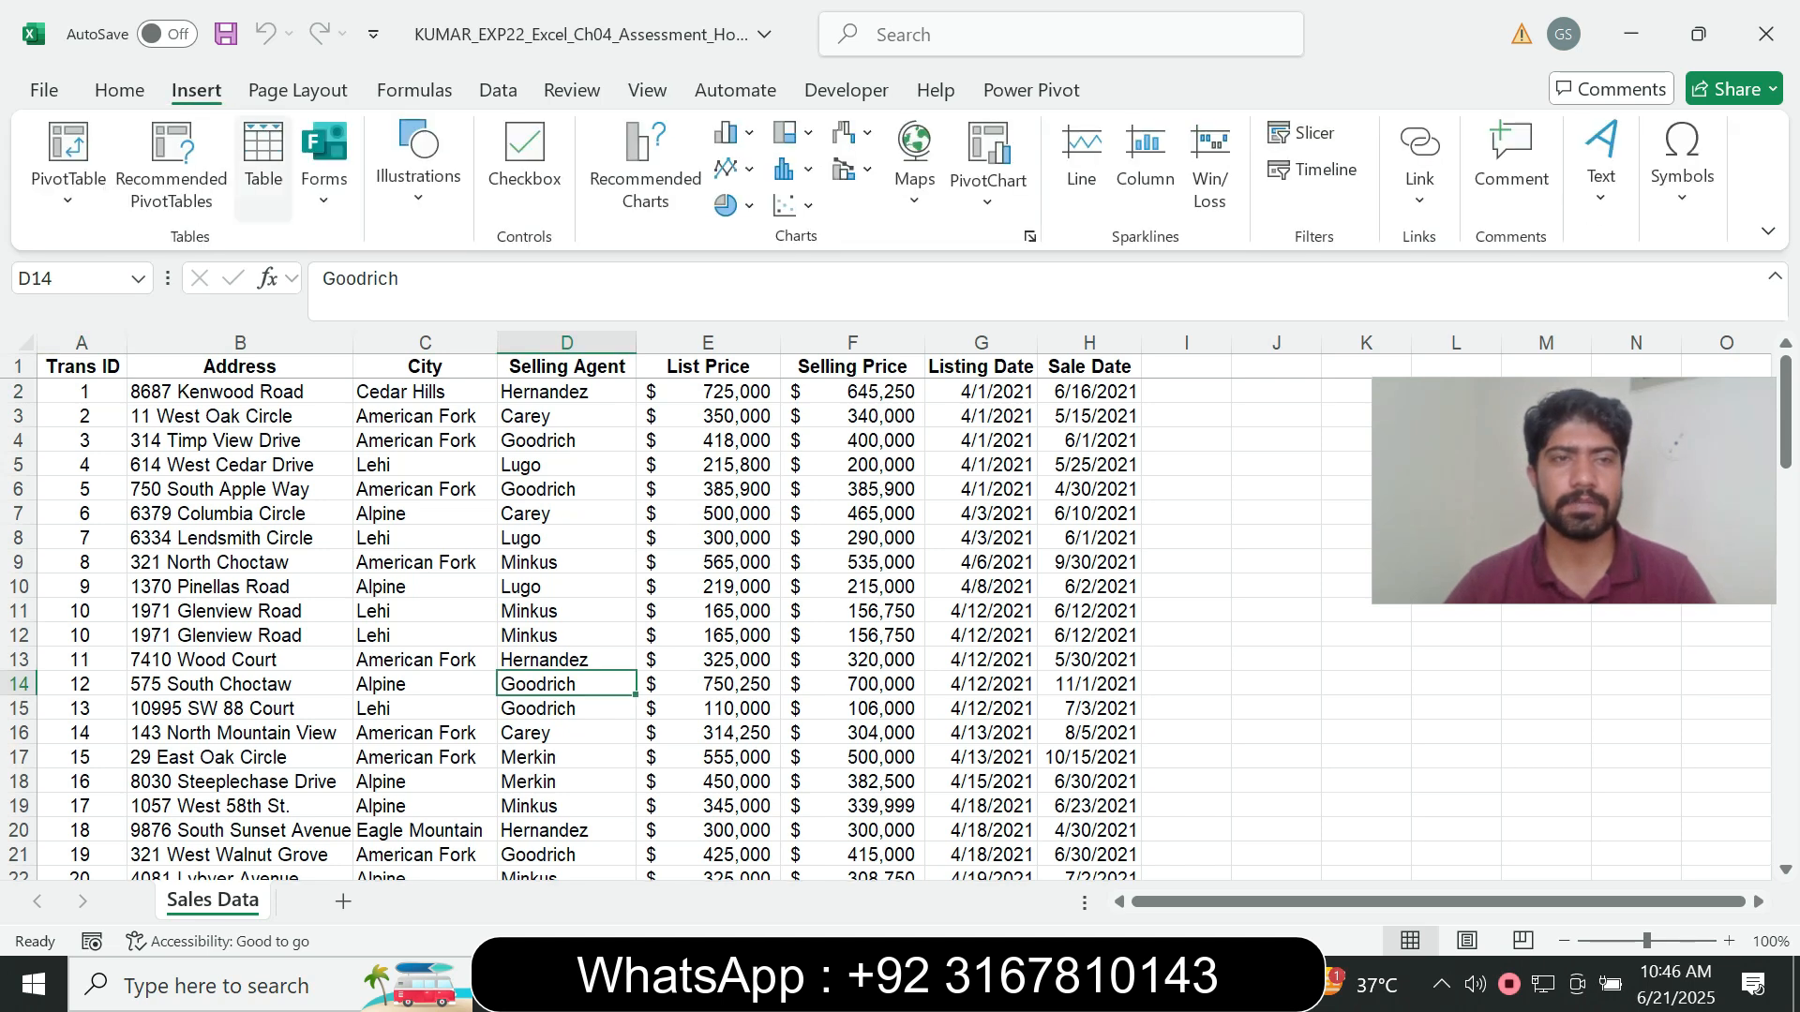
{"action": "left_click", "coordinate": [263, 160]}
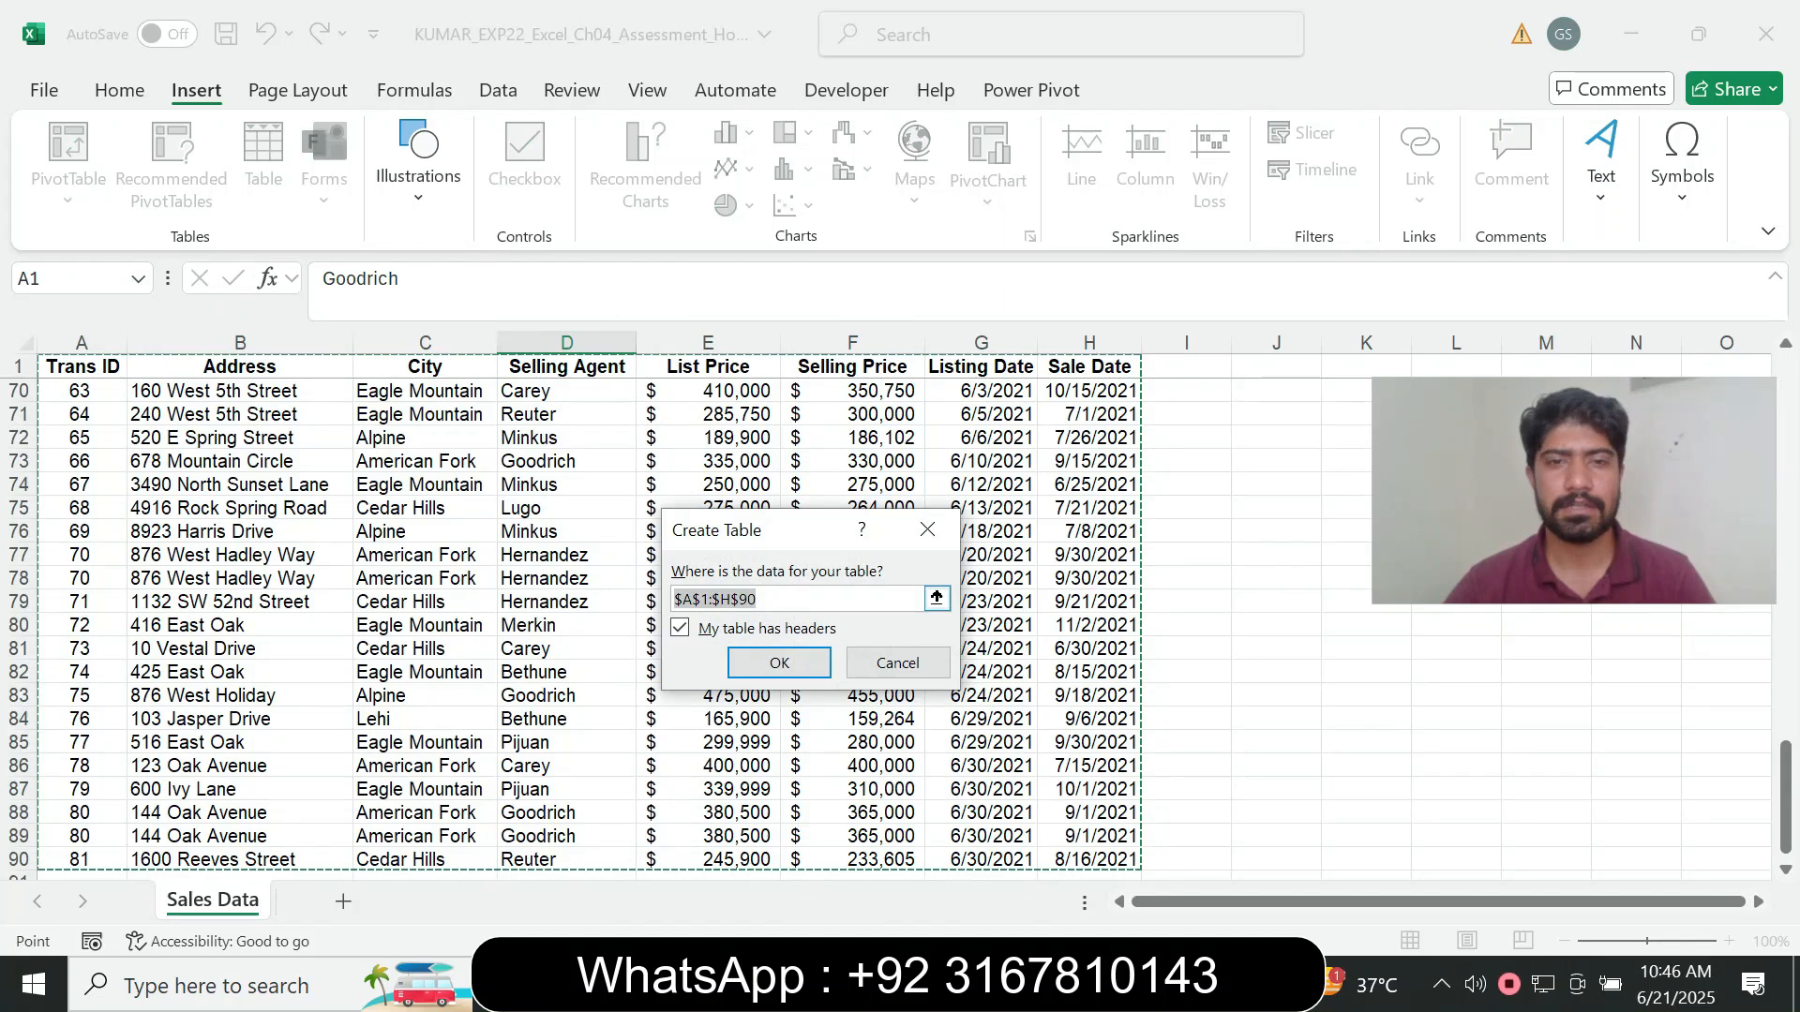
{"action": "key", "text": "Return"}
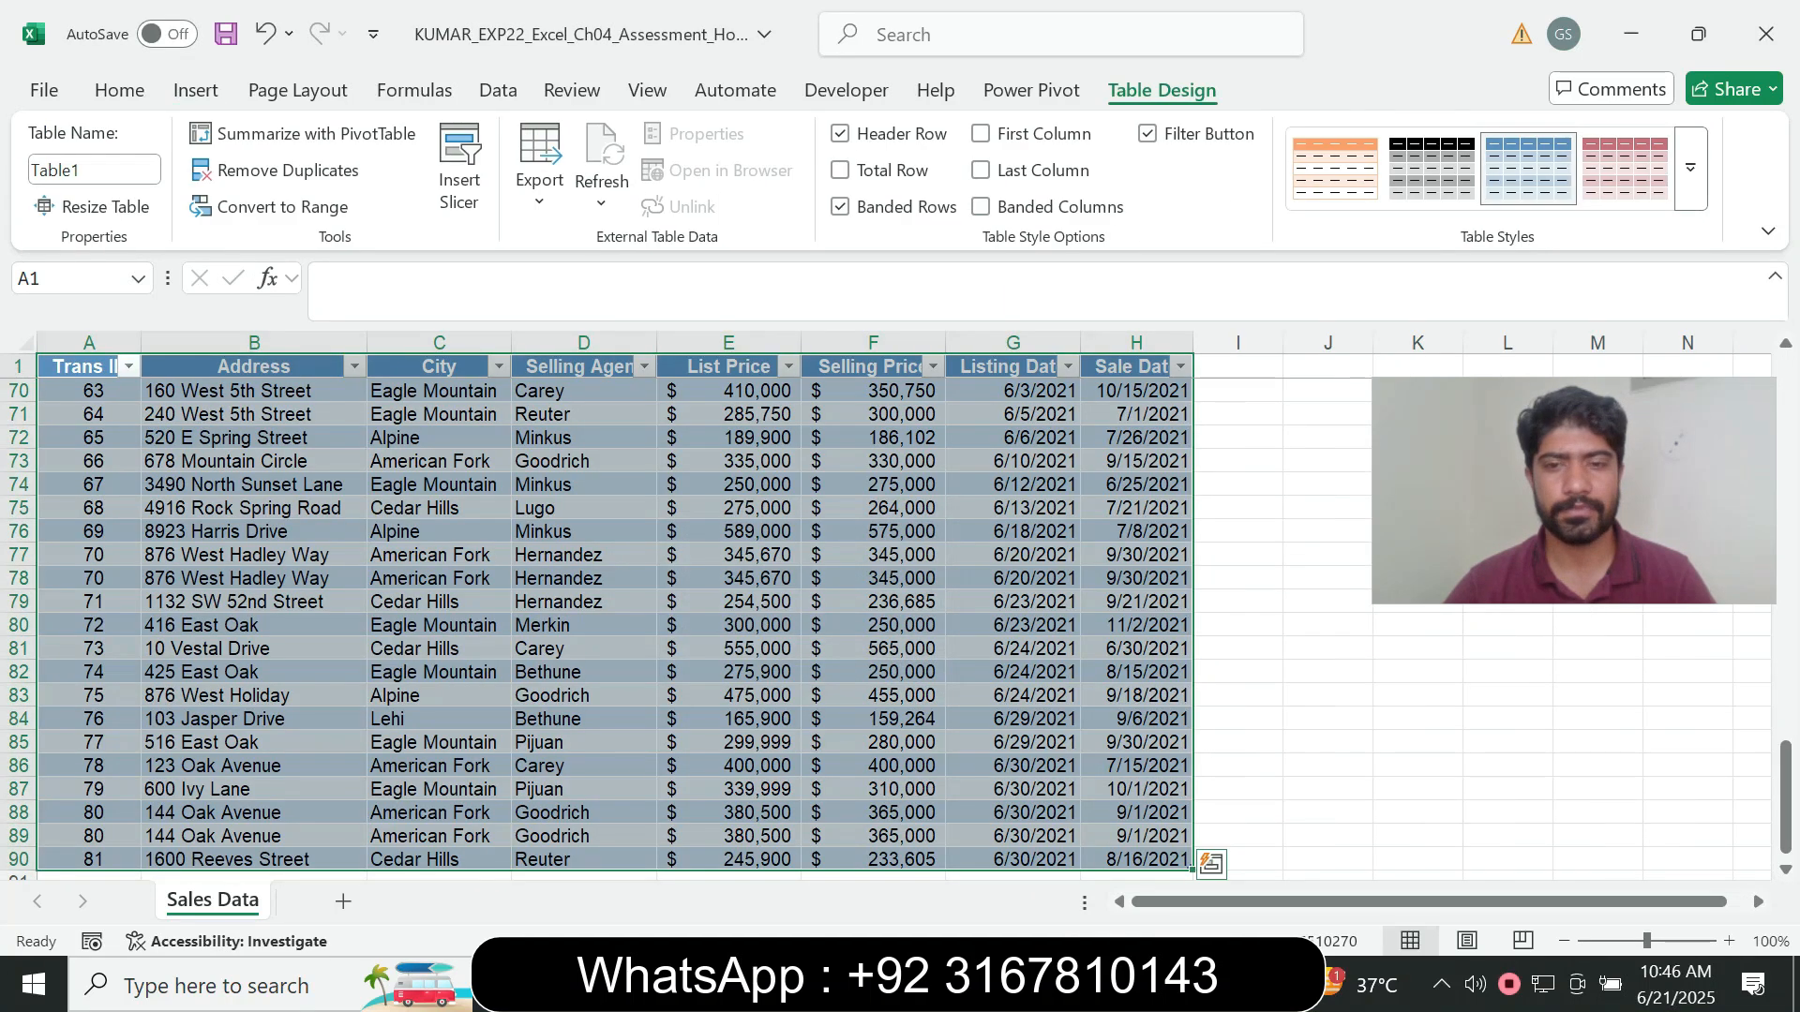
- Check the required table name in the Word instructions, and name the new table Sales in the Excel workbook
{"action": "key", "text": "alt+Tab"}
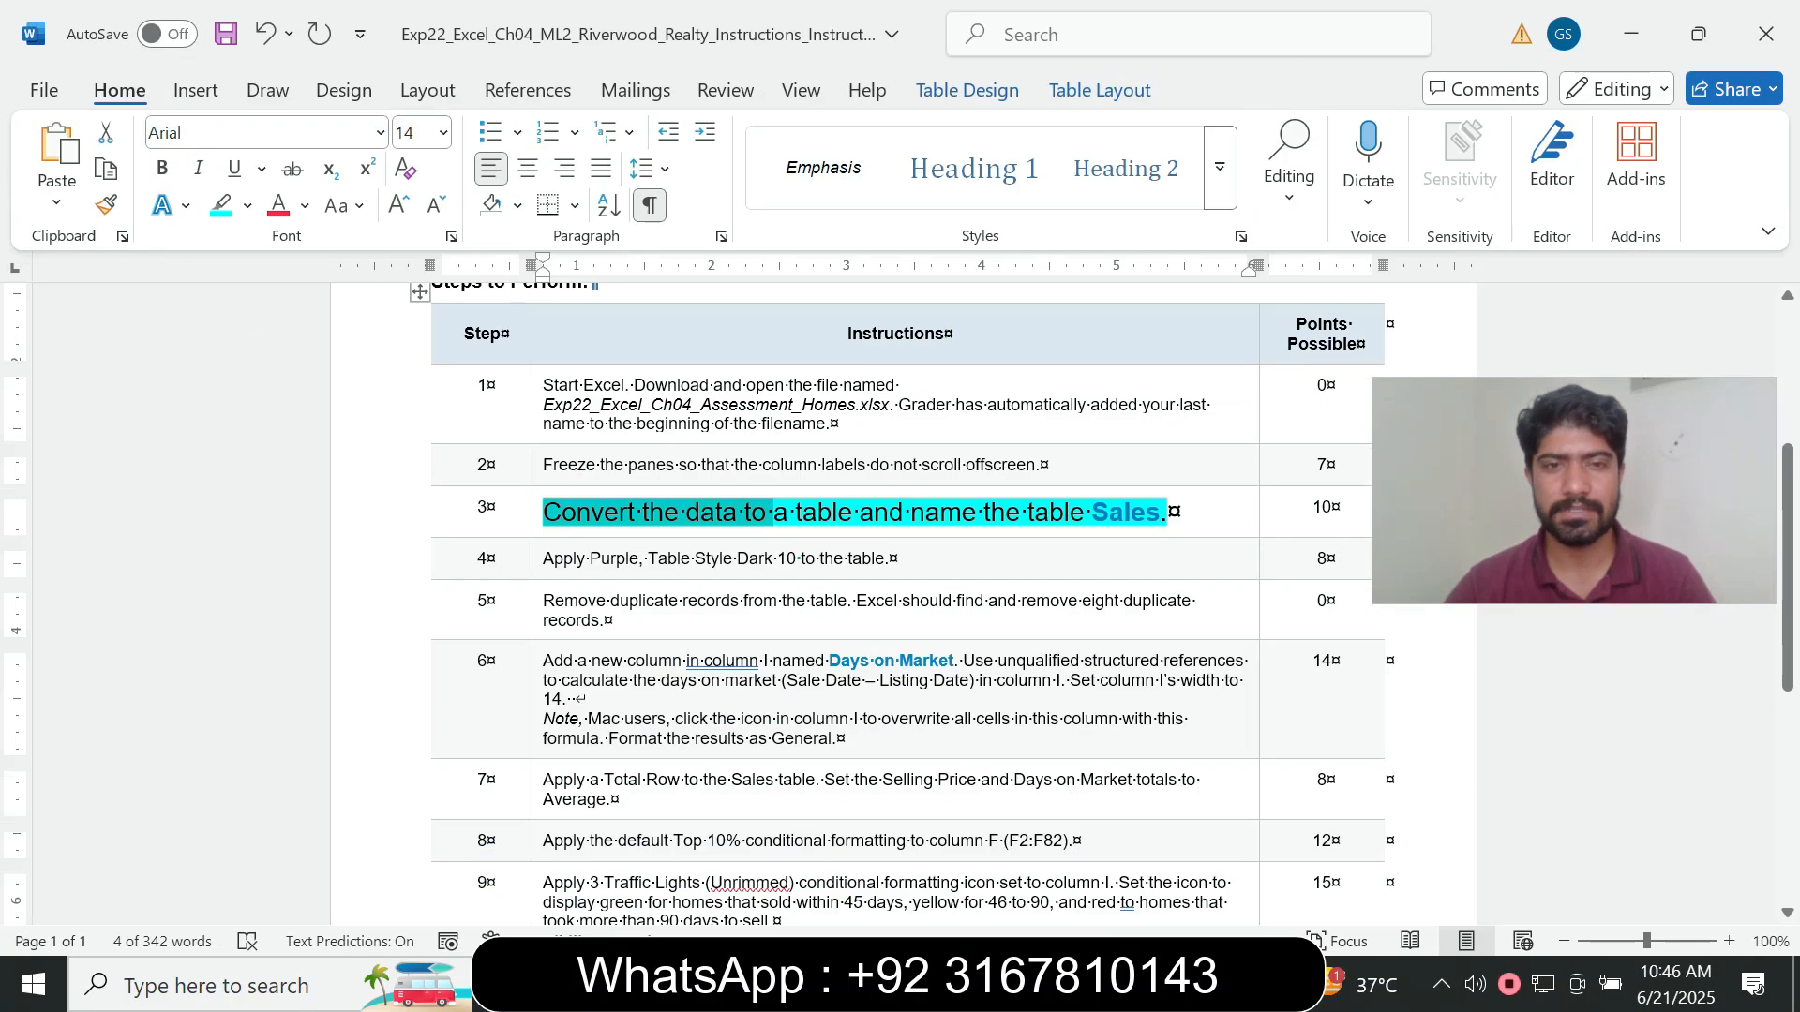
{"action": "left_click", "coordinate": [721, 513]}
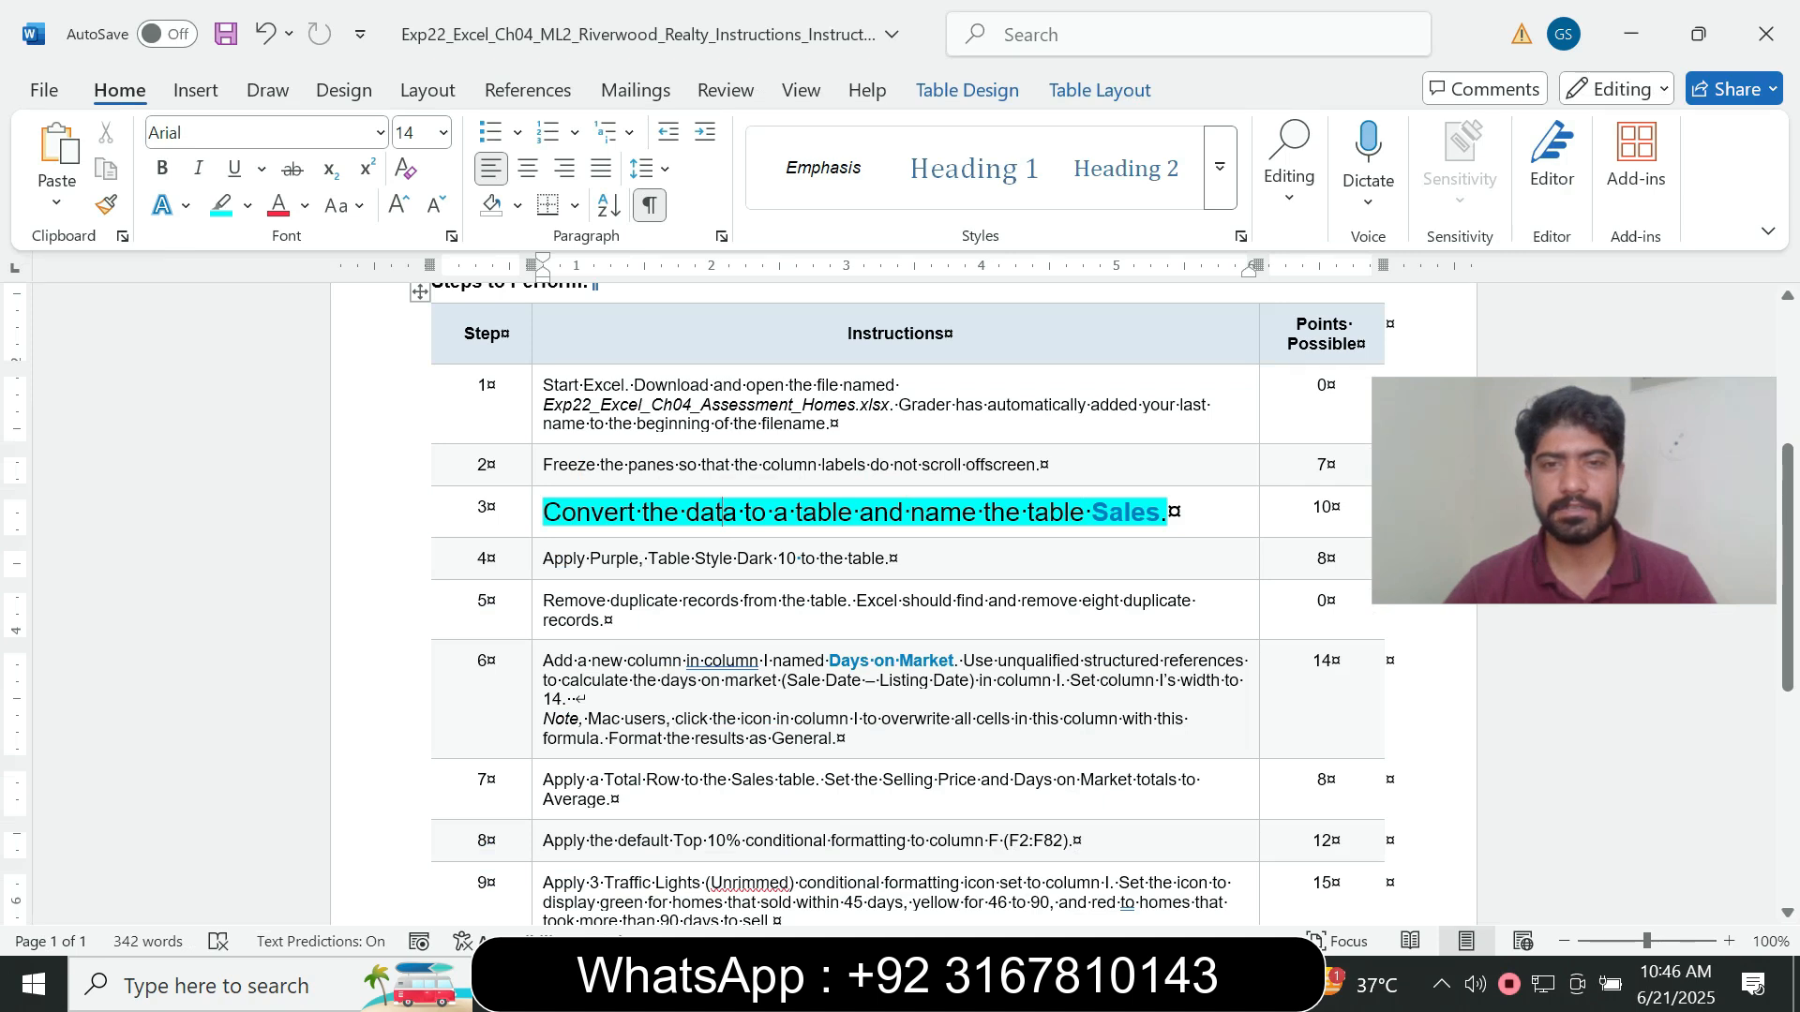
{"action": "left_click_drag", "start_coordinate": [1091, 512], "coordinate": [1159, 513]}
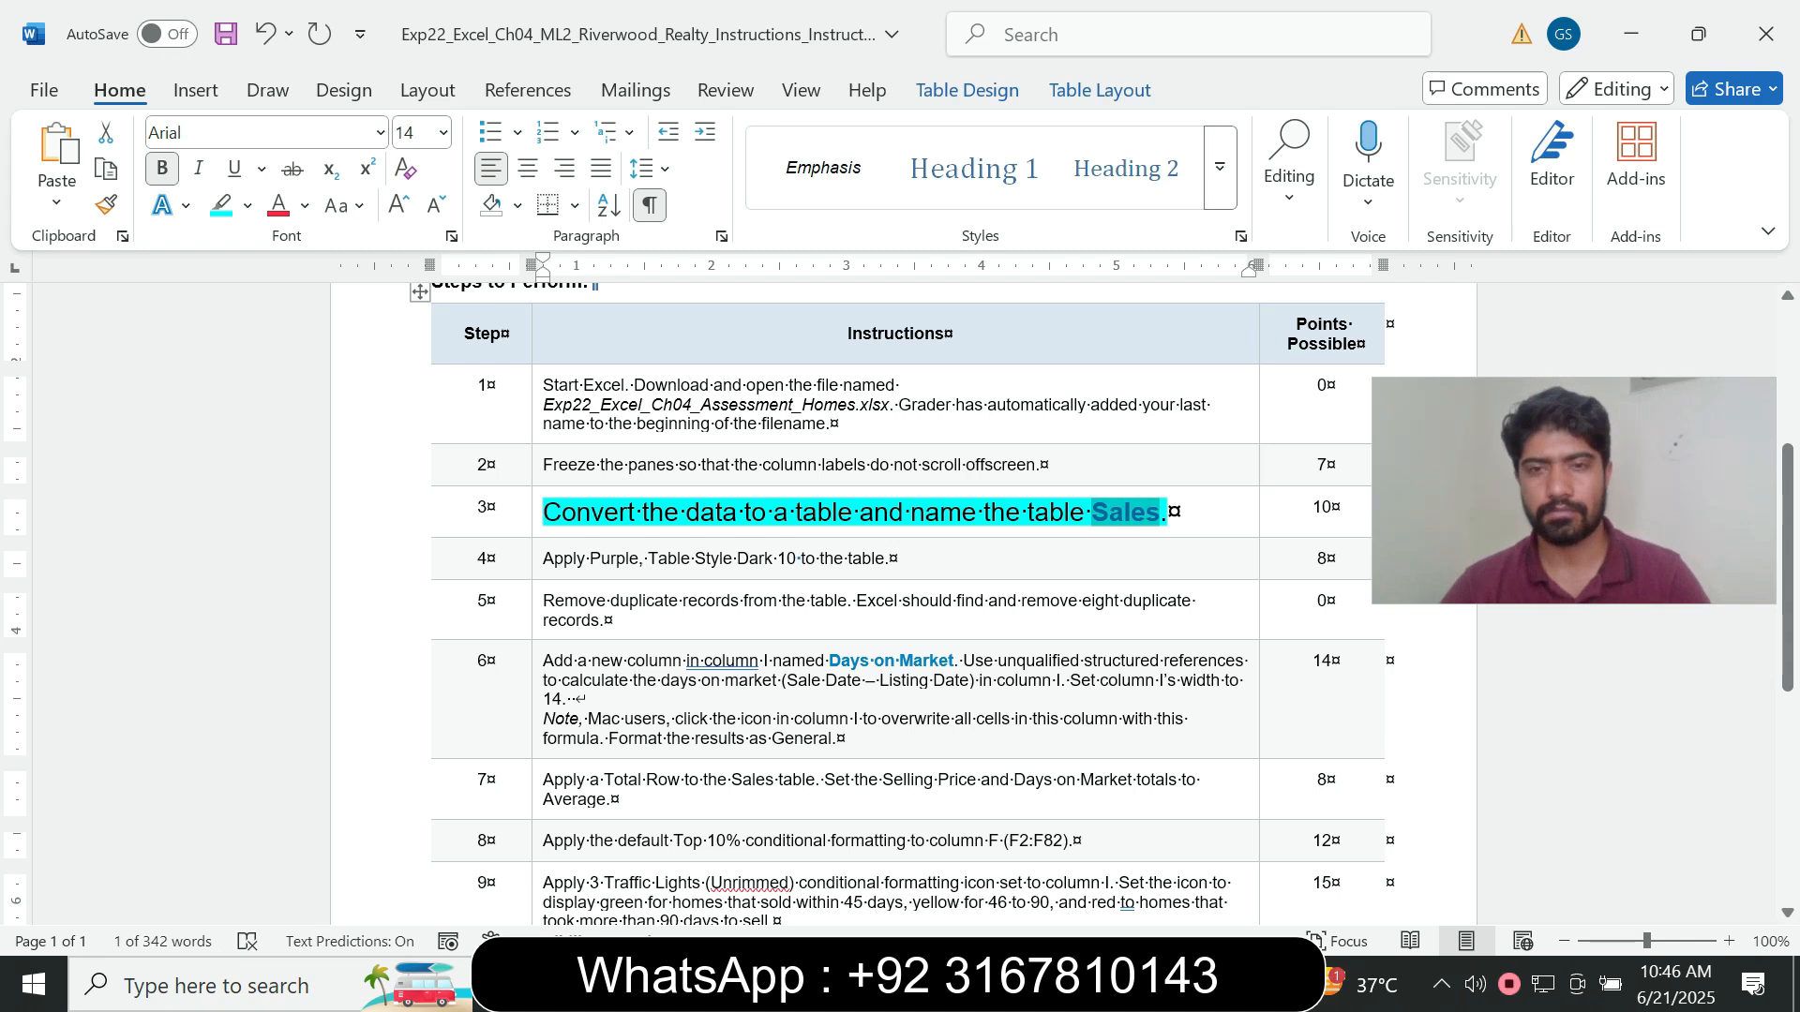
{"action": "key", "text": "alt+Tab"}
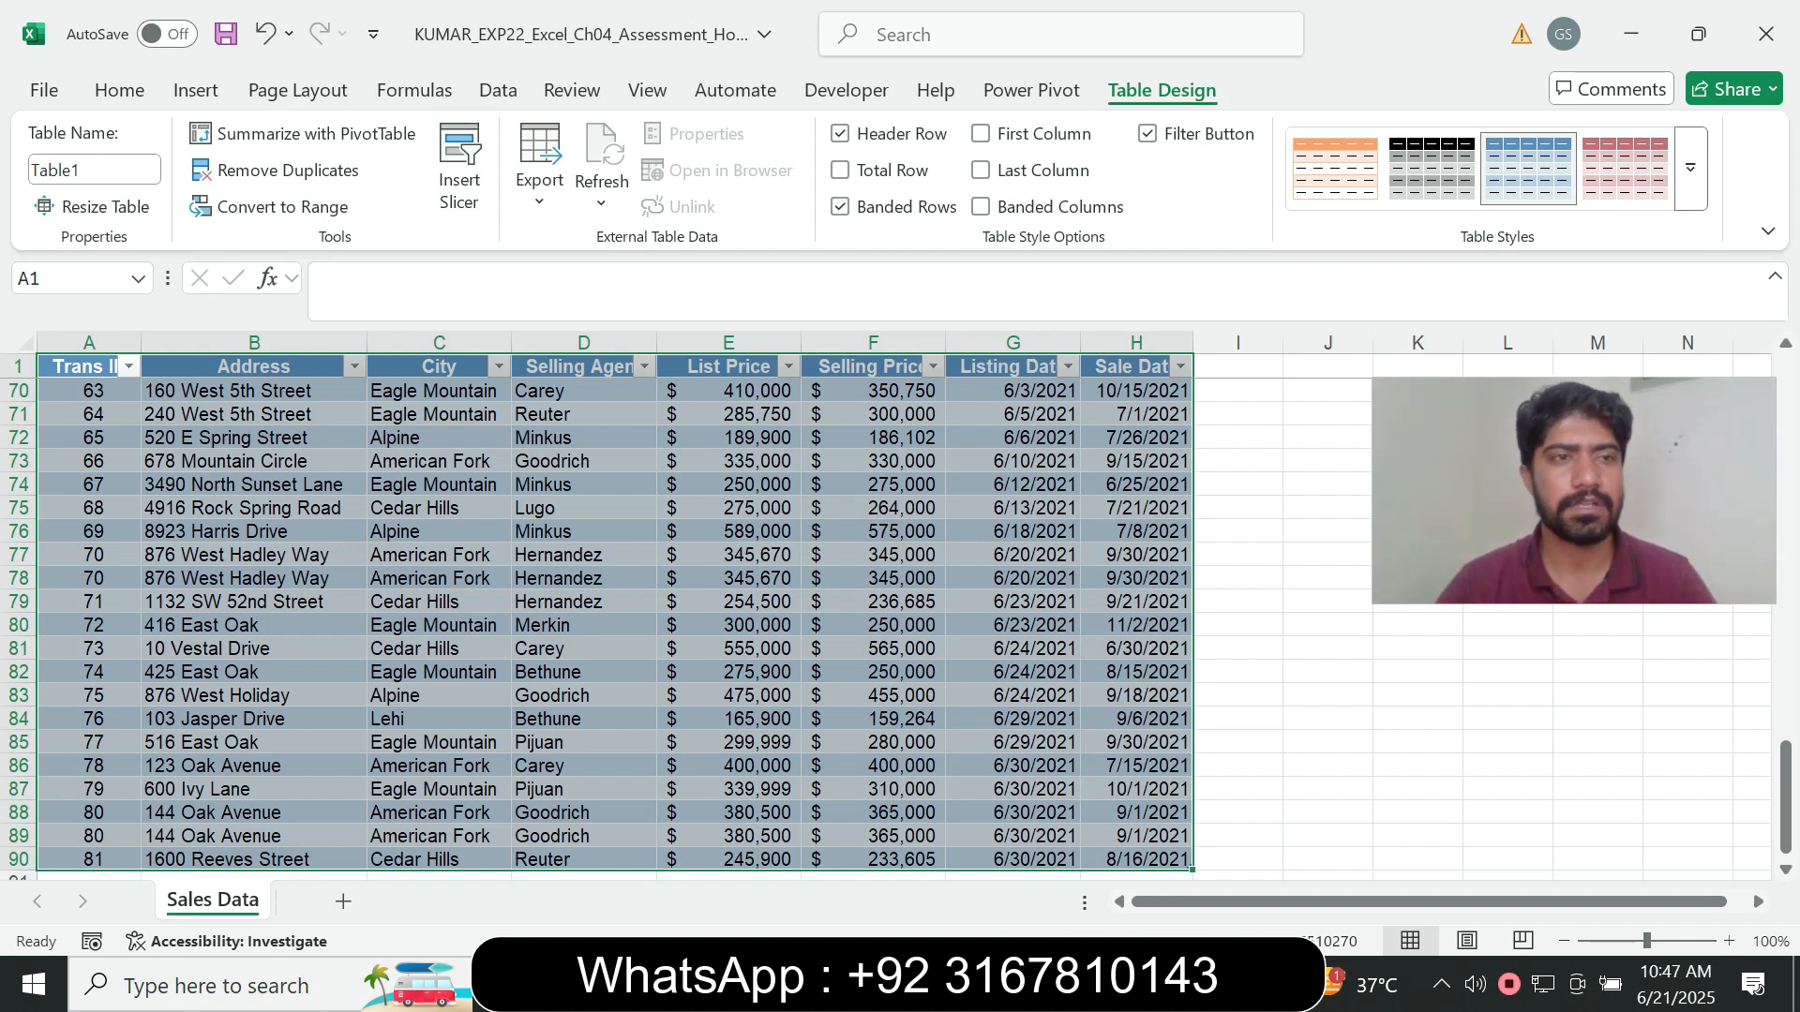
{"action": "left_click", "coordinate": [94, 170]}
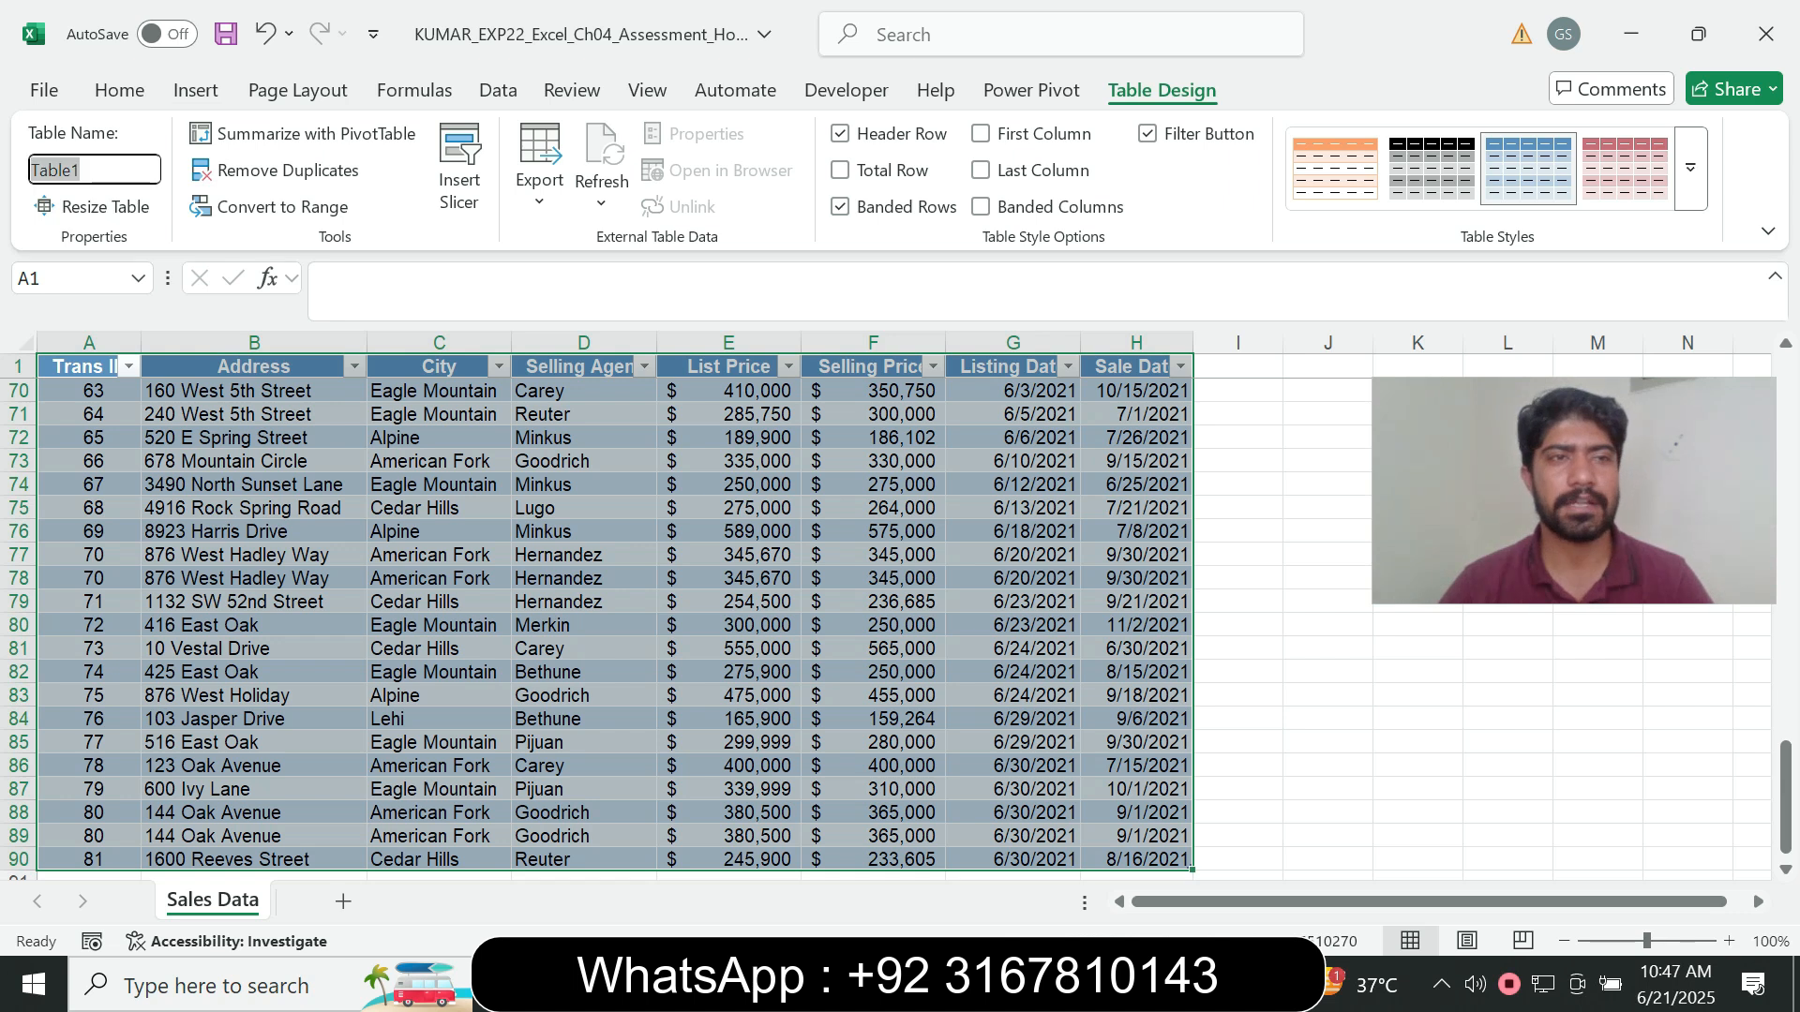
{"action": "type", "text": "Sales"}
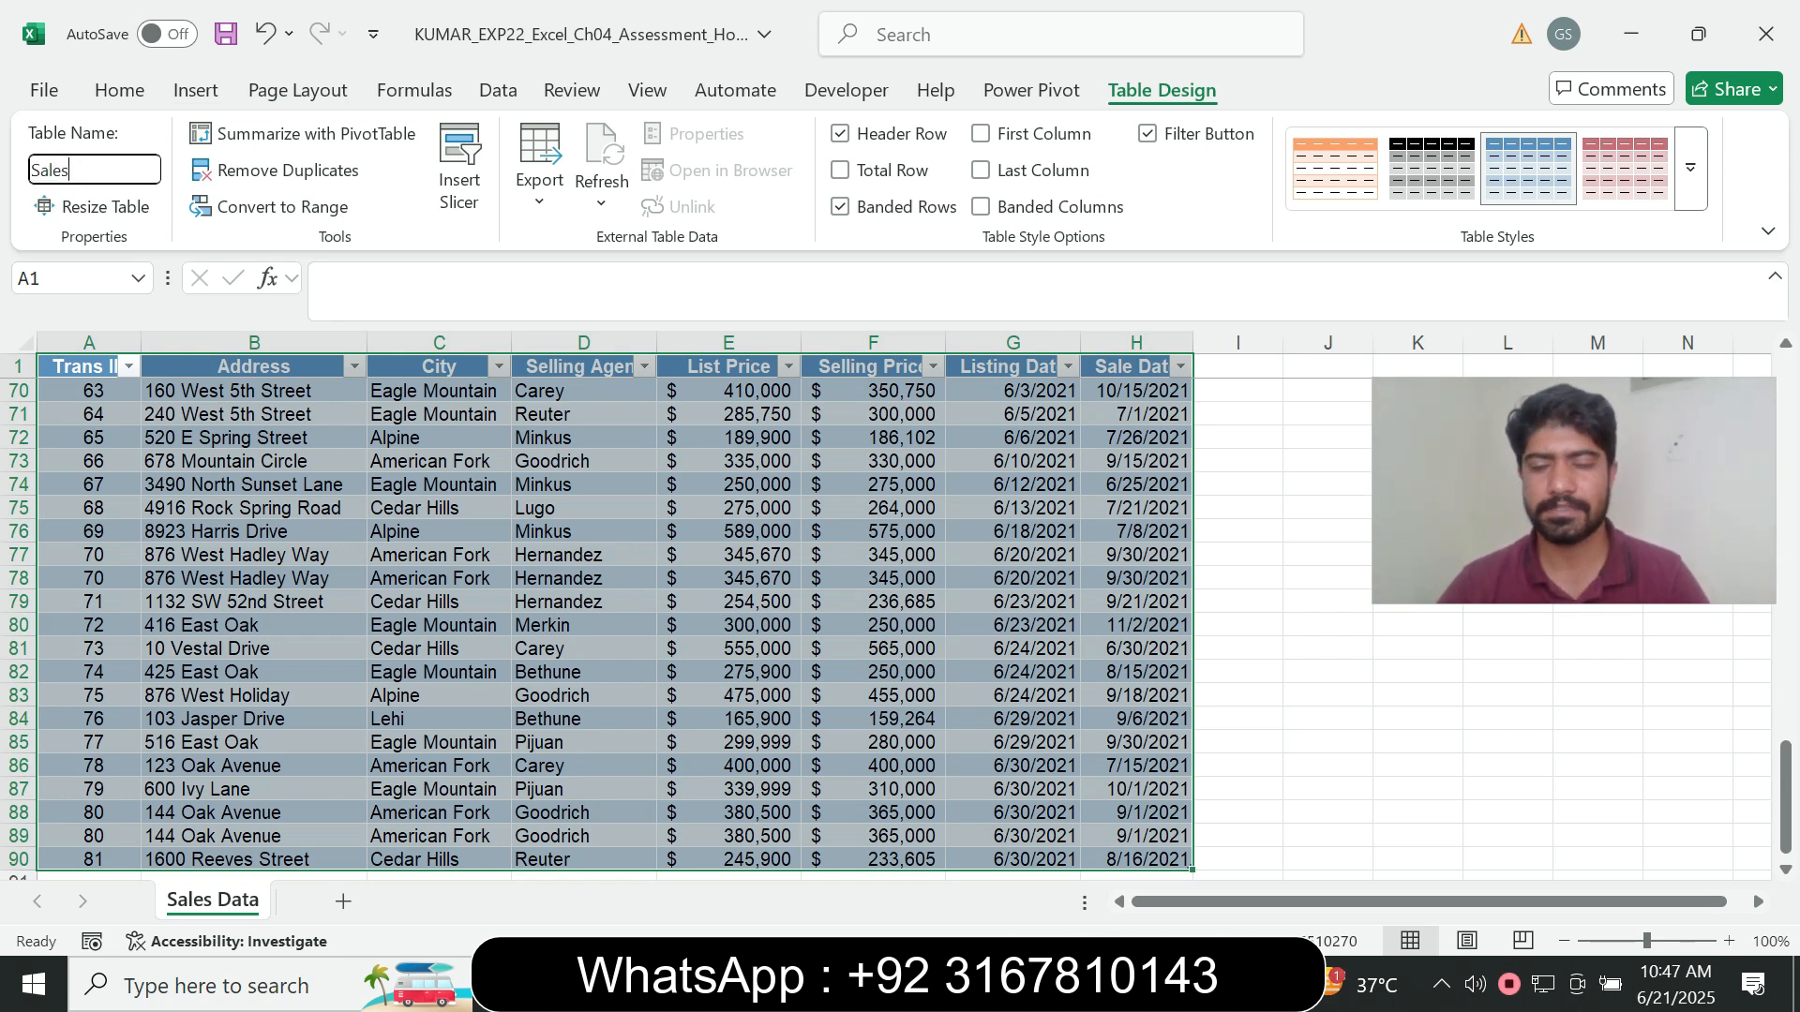
{"action": "key", "text": "Return"}
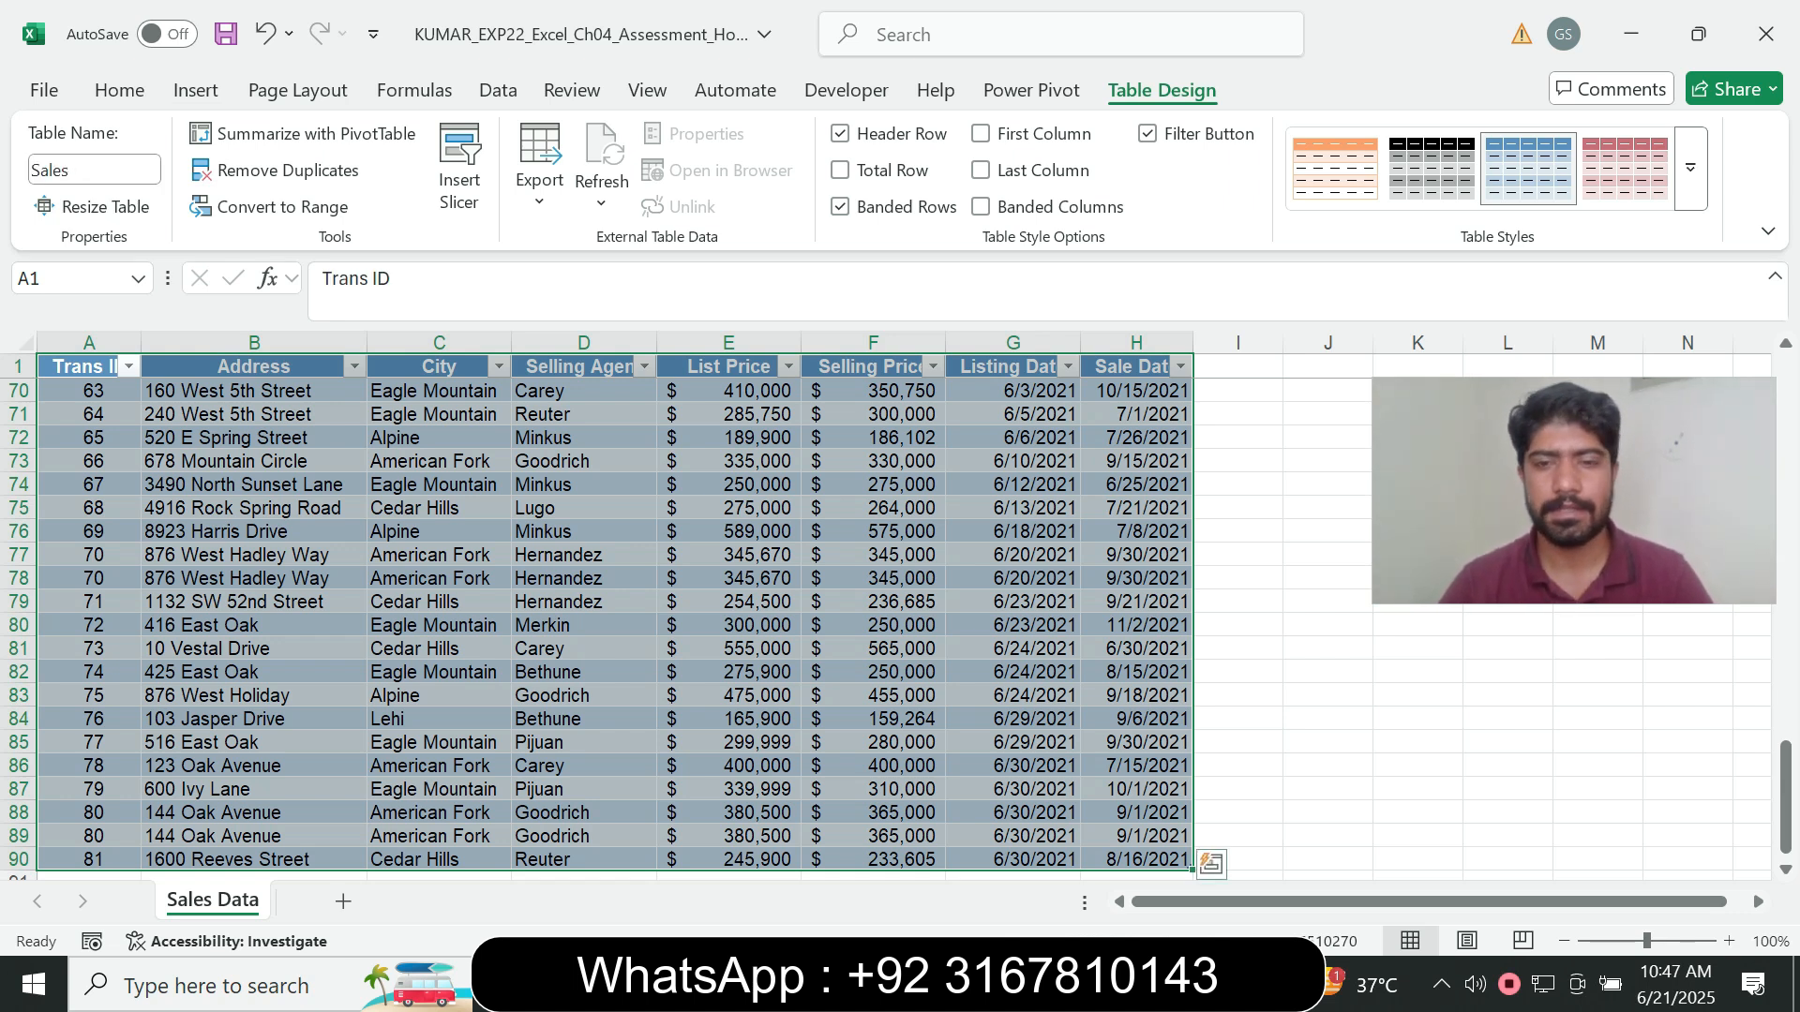
- Return to the Word instructions, set the step 3 instruction text to font size 9 and remove its highlight colour
{"action": "key", "text": "alt+Tab"}
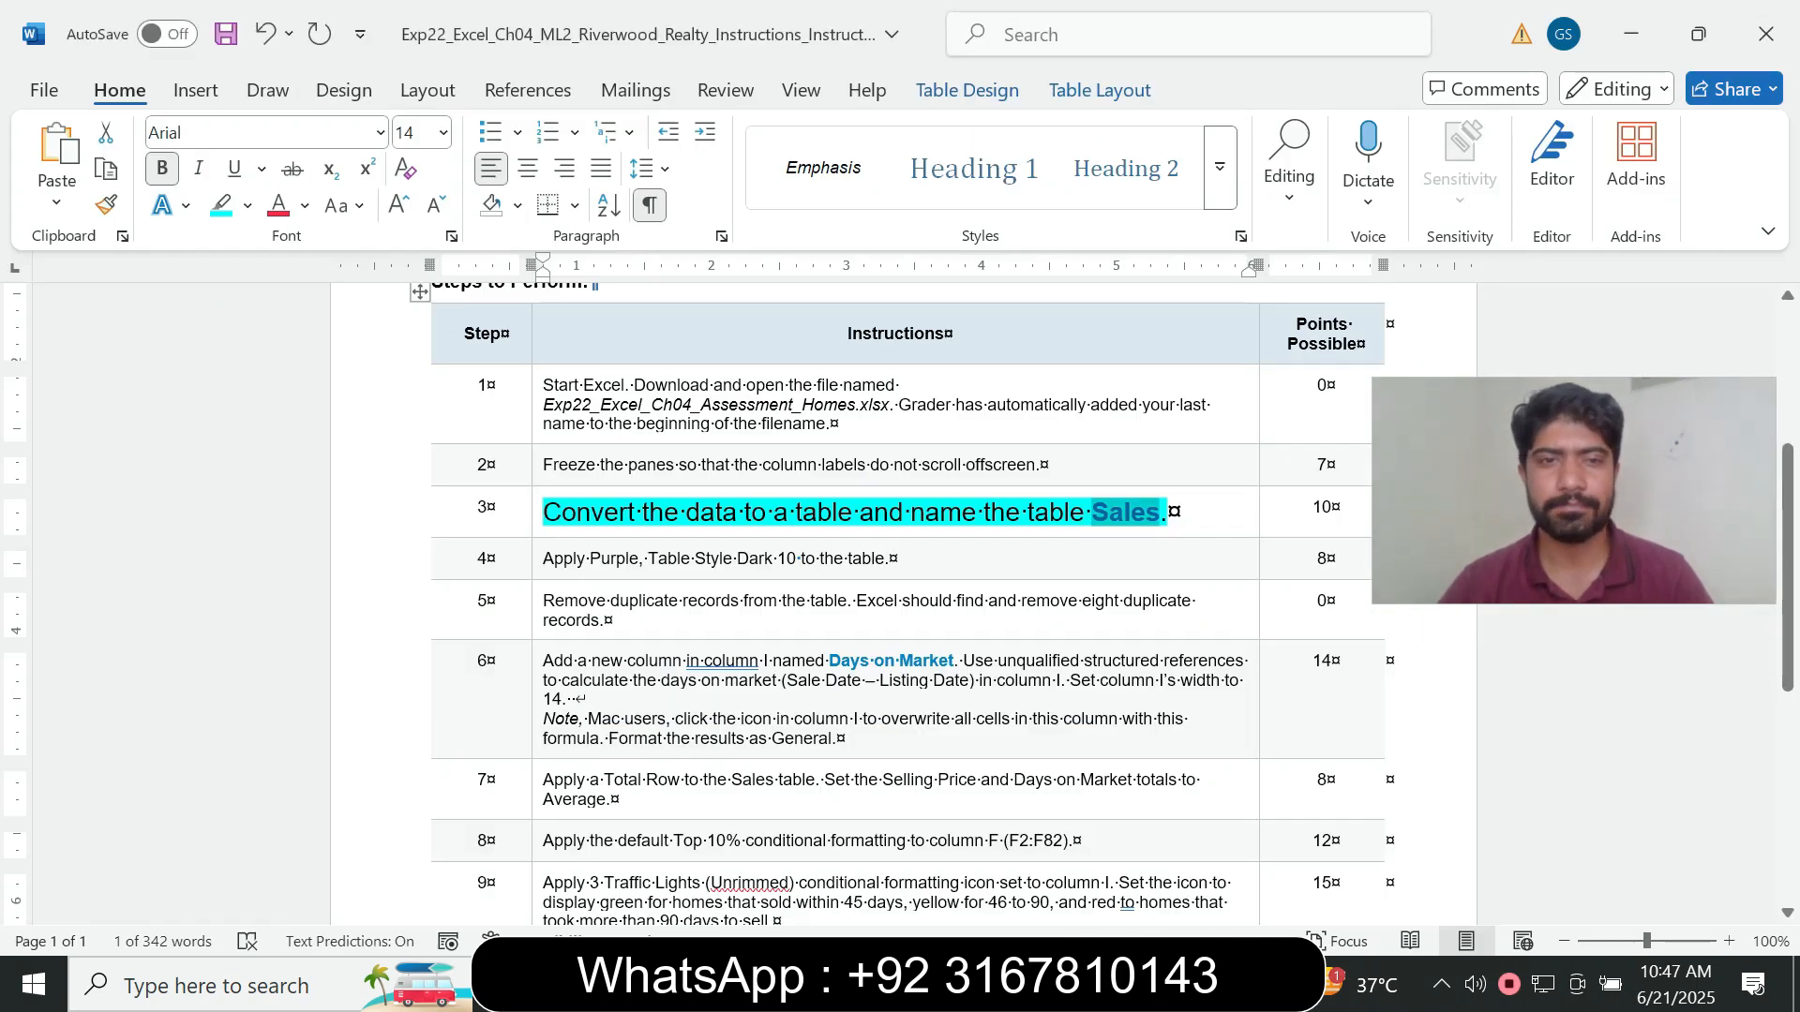
{"action": "left_click", "coordinate": [537, 515]}
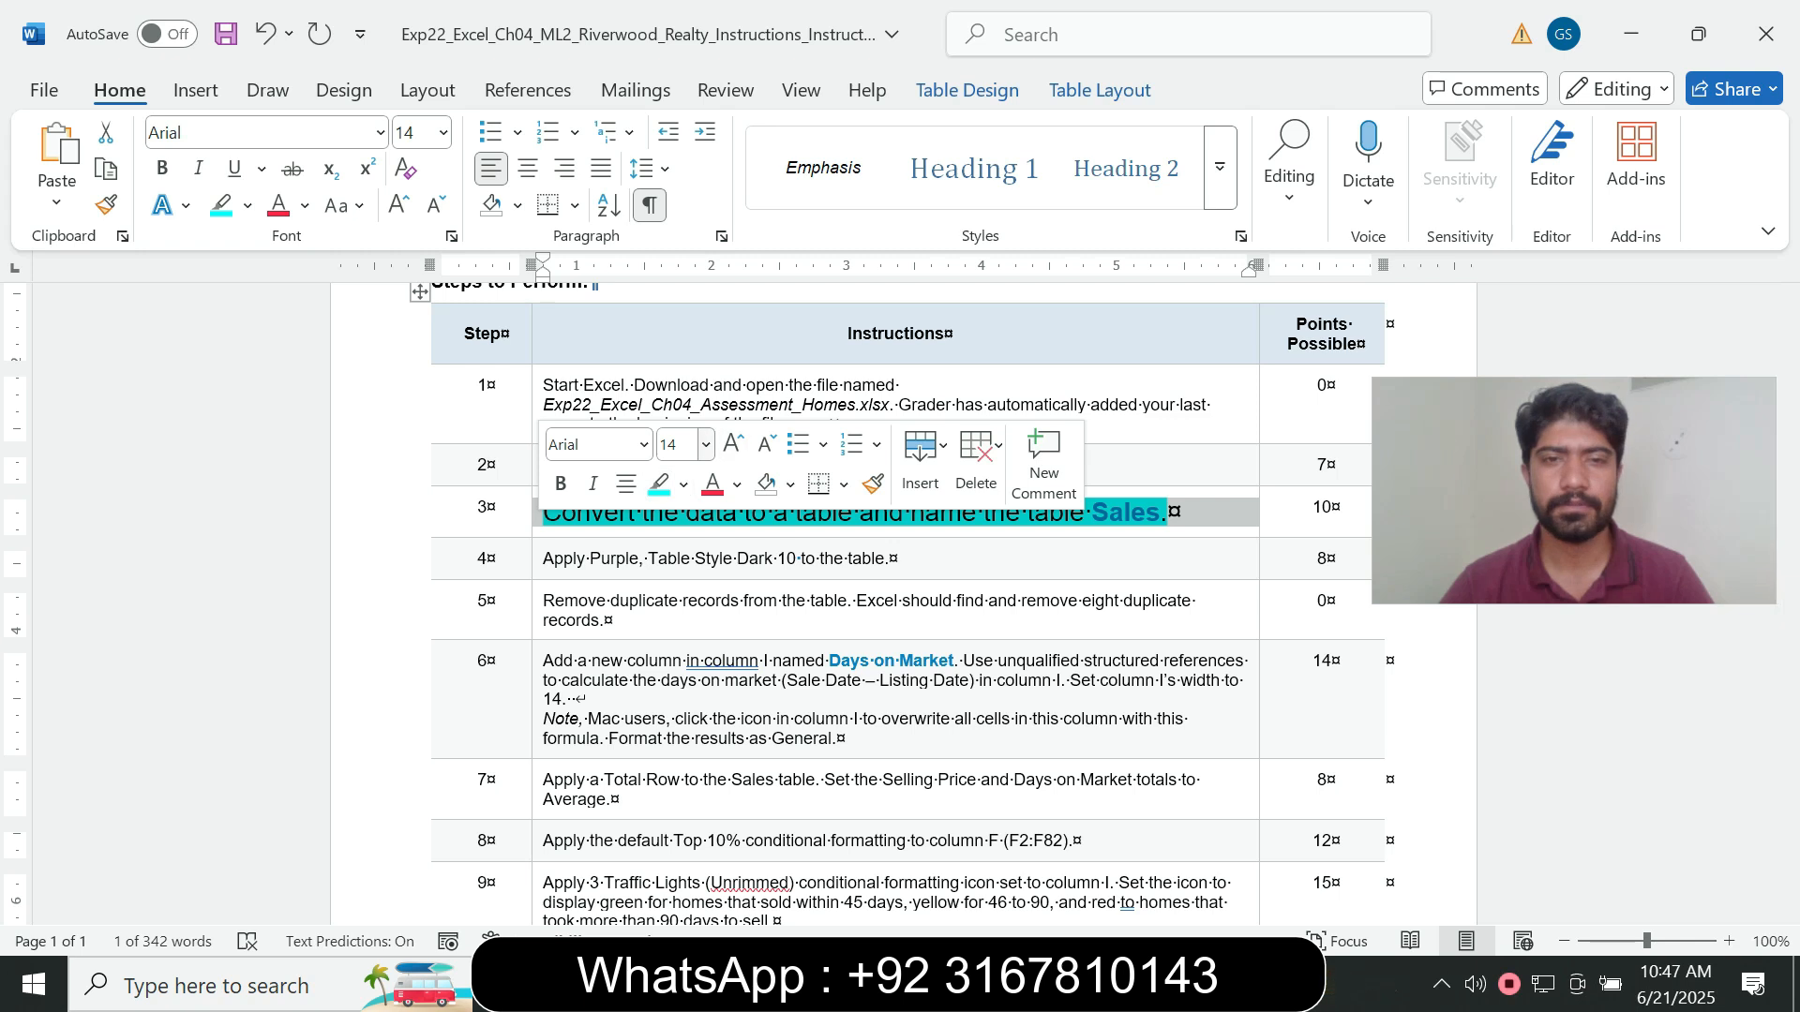
{"action": "left_click", "coordinate": [706, 444]}
{"action": "left_click", "coordinate": [678, 516]}
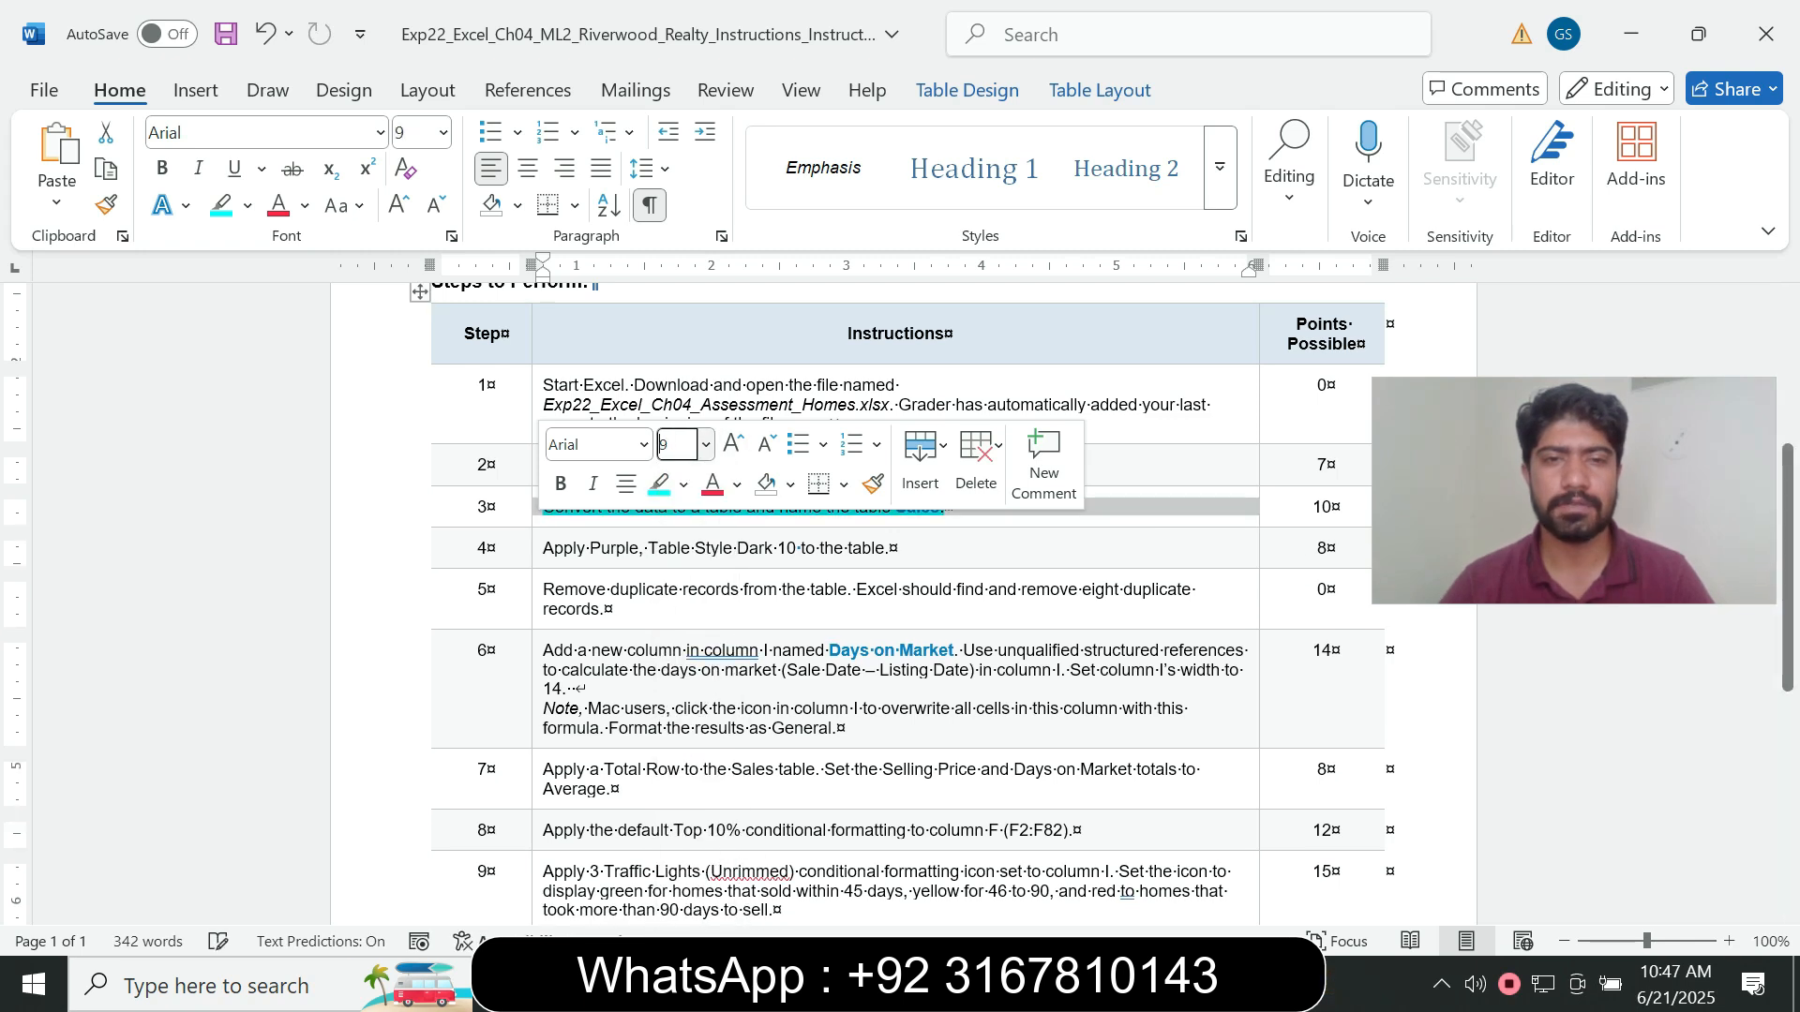
{"action": "left_click", "coordinate": [684, 484]}
{"action": "left_click", "coordinate": [712, 712]}
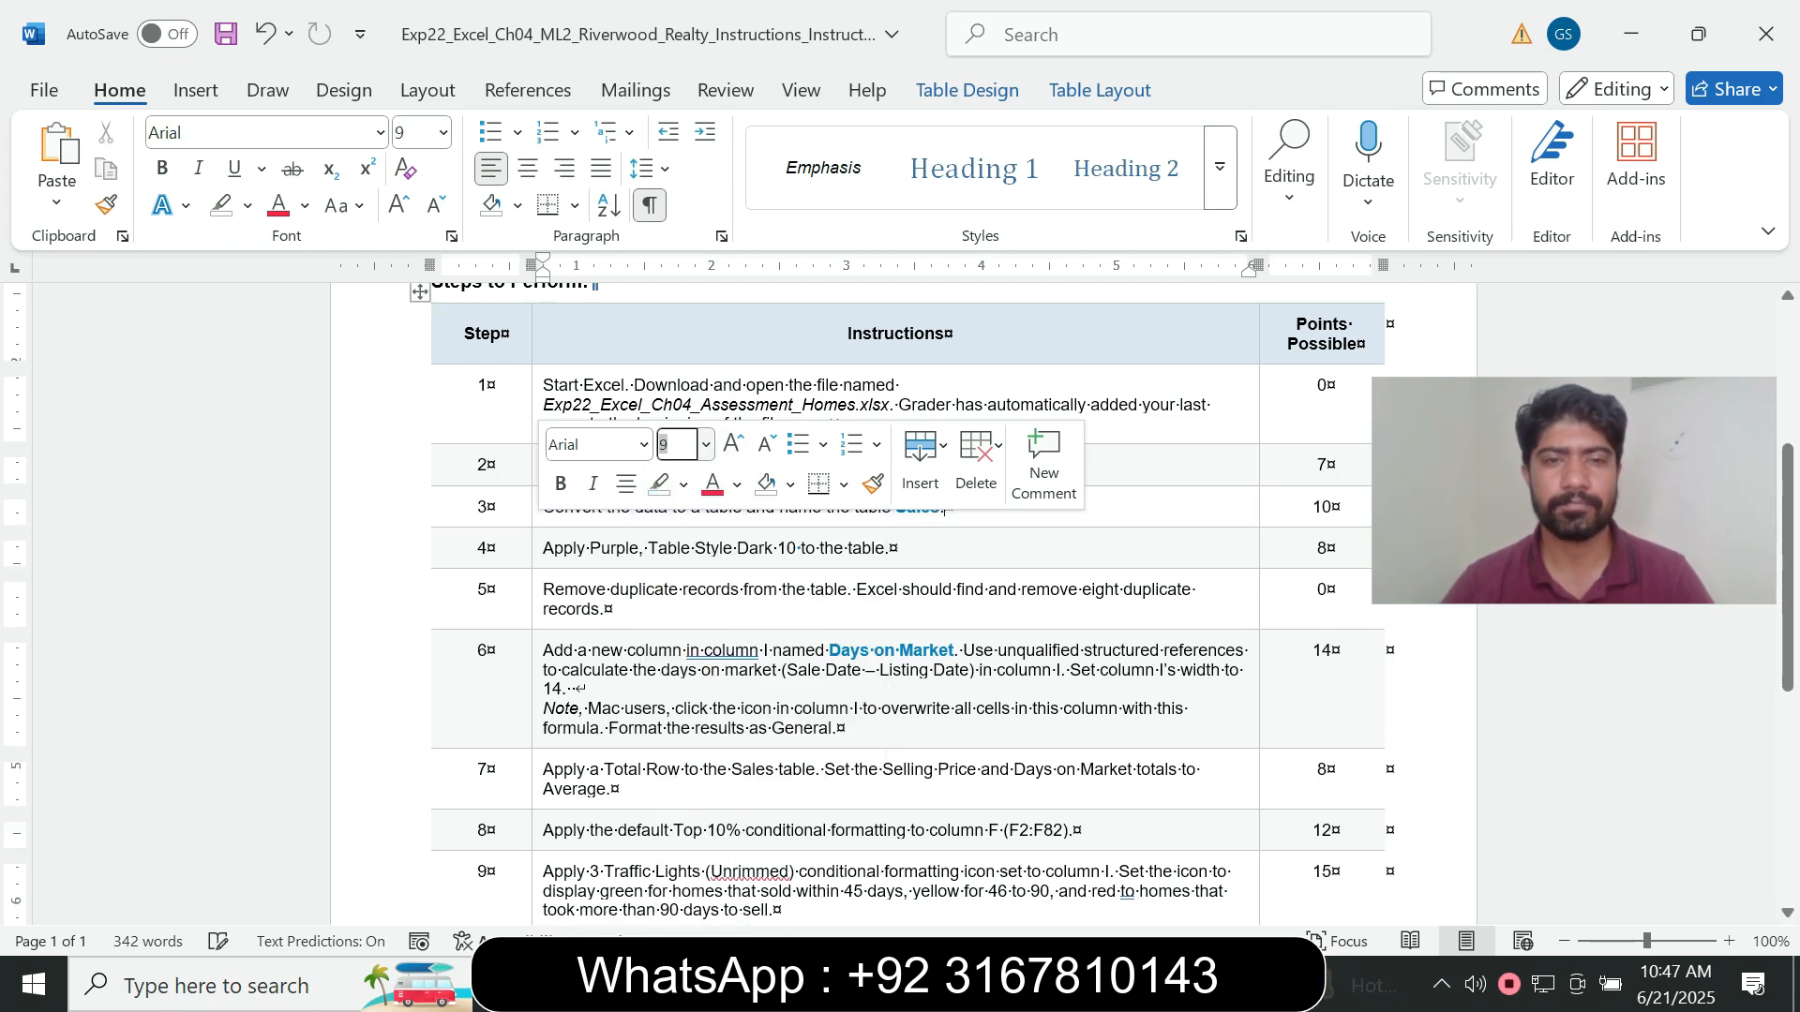
- Set the step 4 instruction about the Purple, Table Style Dark 10 to font size 14 and highlight it in turquoise
{"action": "left_click", "coordinate": [537, 552]}
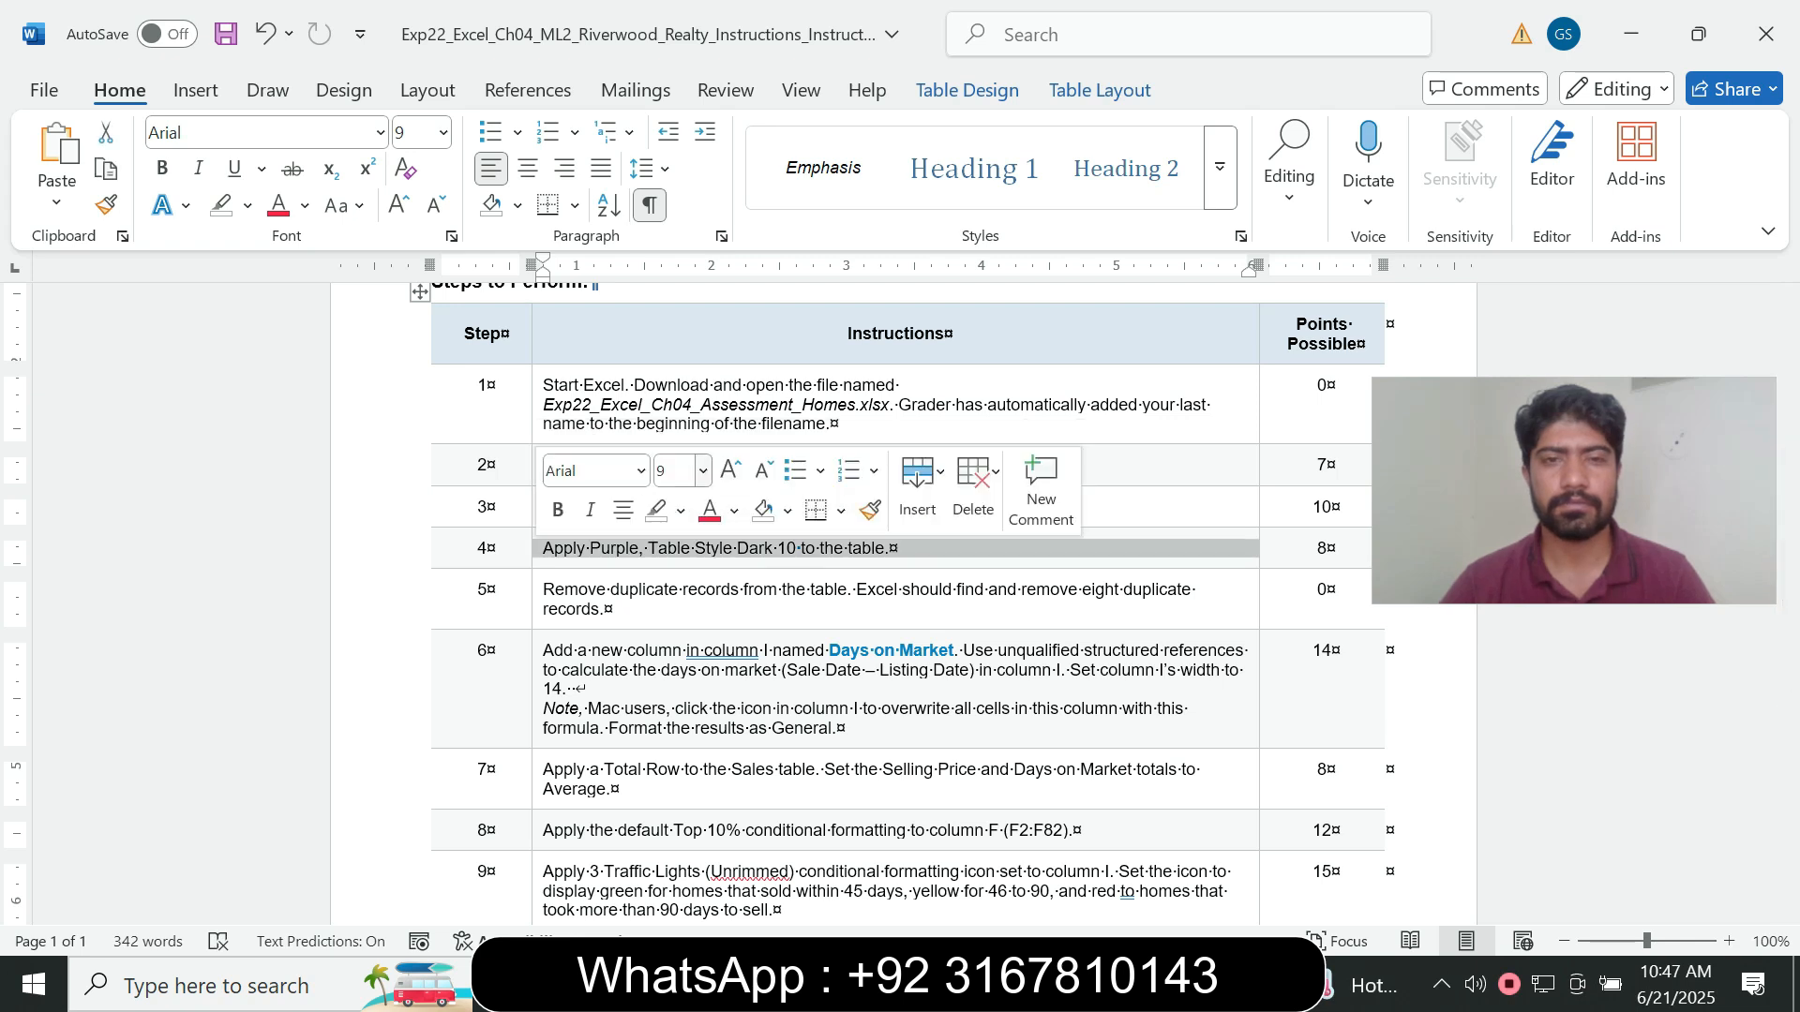
{"action": "left_click", "coordinate": [703, 471]}
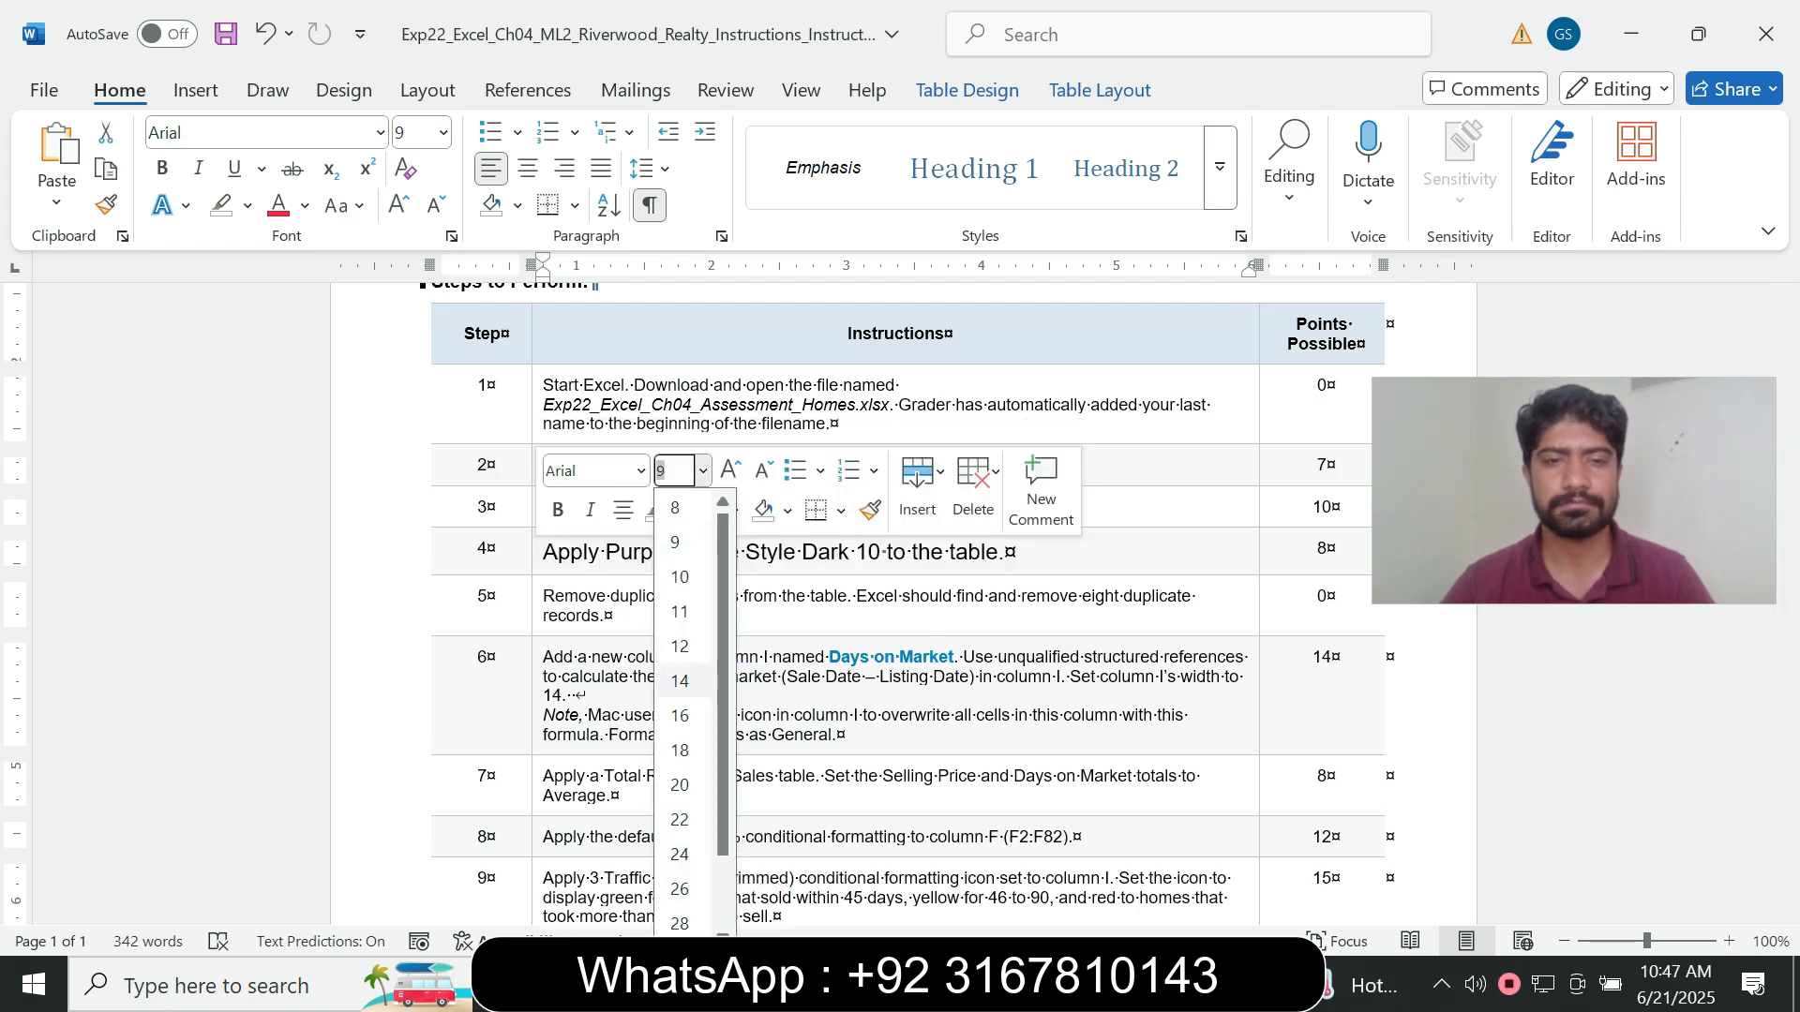
{"action": "left_click", "coordinate": [675, 634]}
{"action": "left_click", "coordinate": [680, 511]}
{"action": "left_click", "coordinate": [748, 610]}
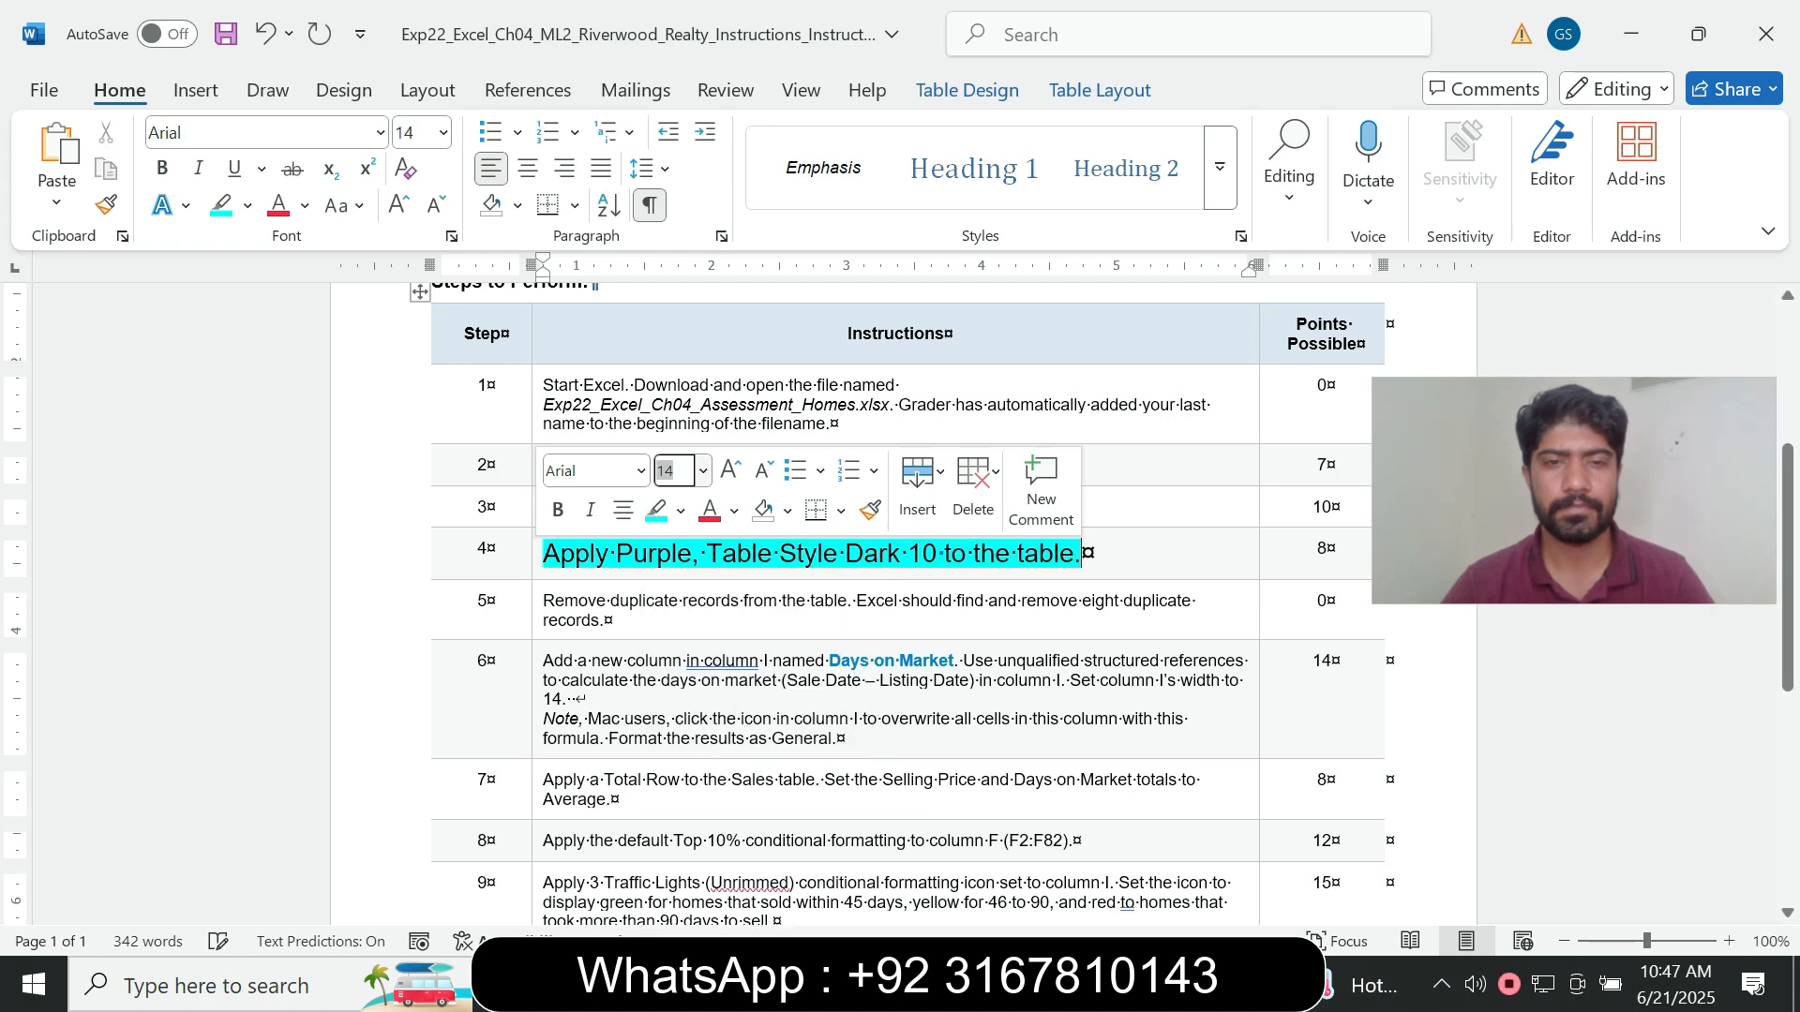
- Check the table style required by step 4 in the Word instructions and switch to the Excel workbook
{"action": "left_click", "coordinate": [657, 600]}
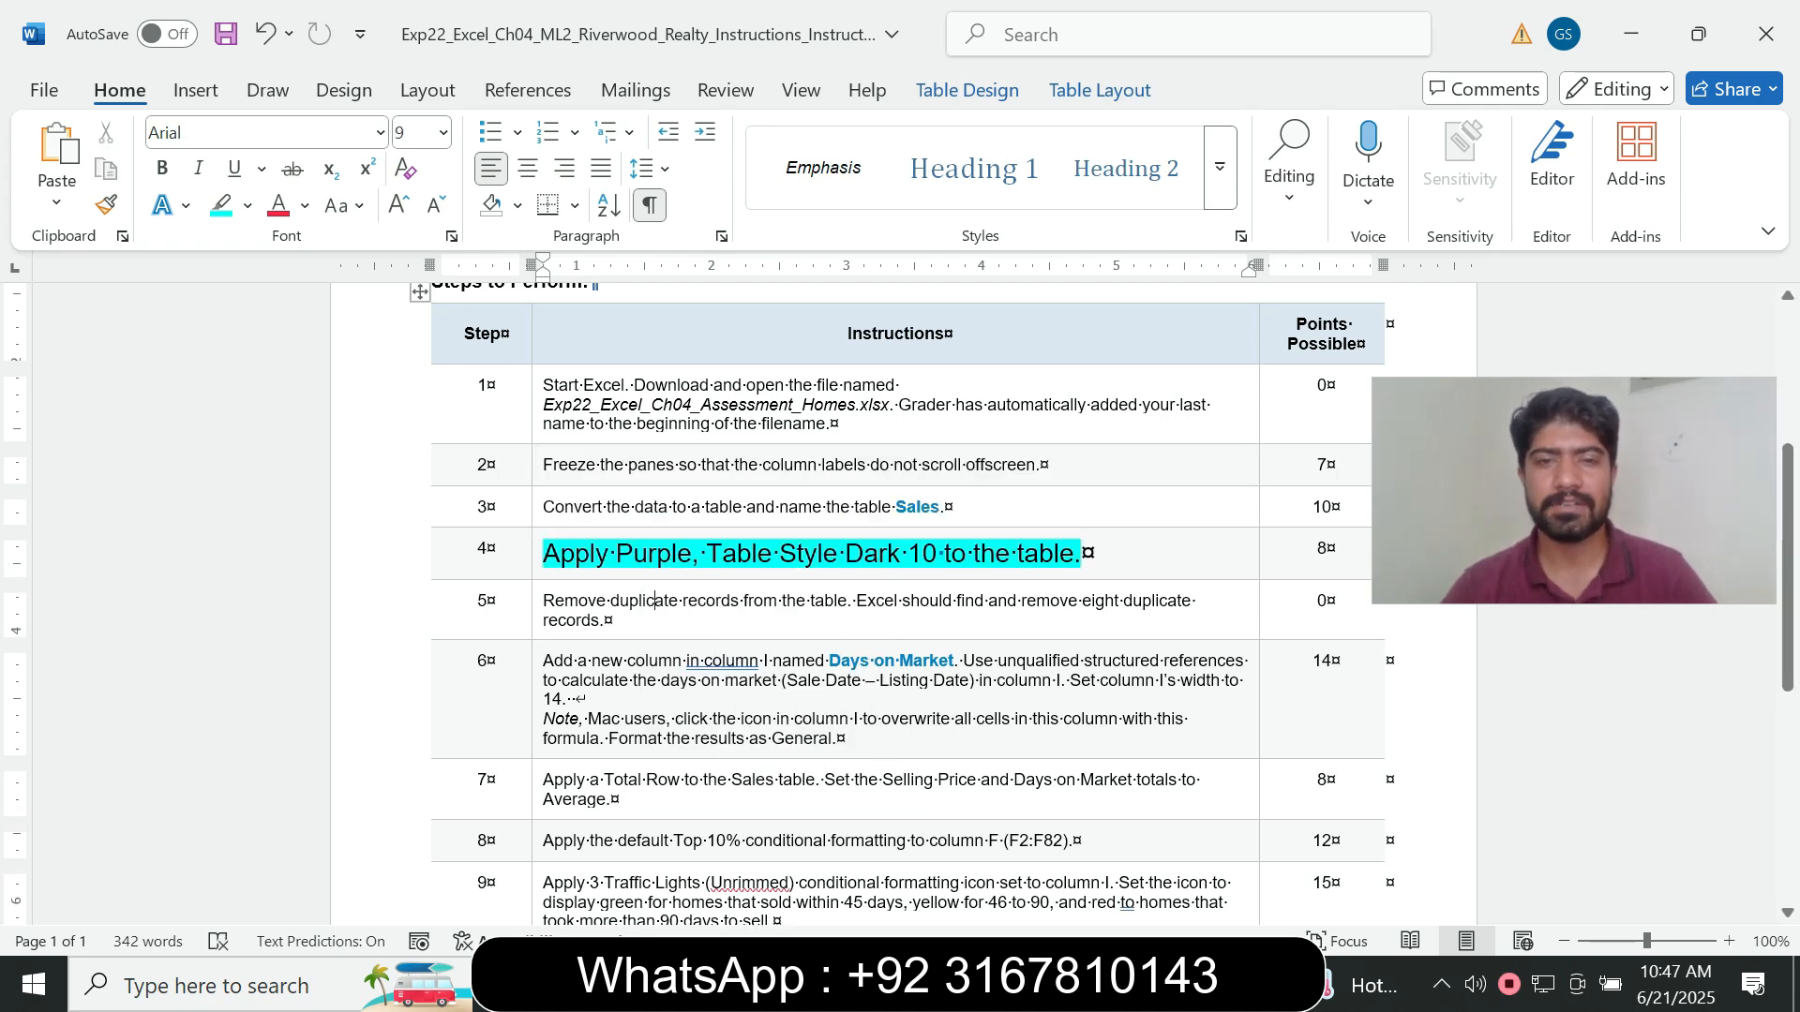
{"action": "left_click_drag", "start_coordinate": [616, 553], "coordinate": [908, 553]}
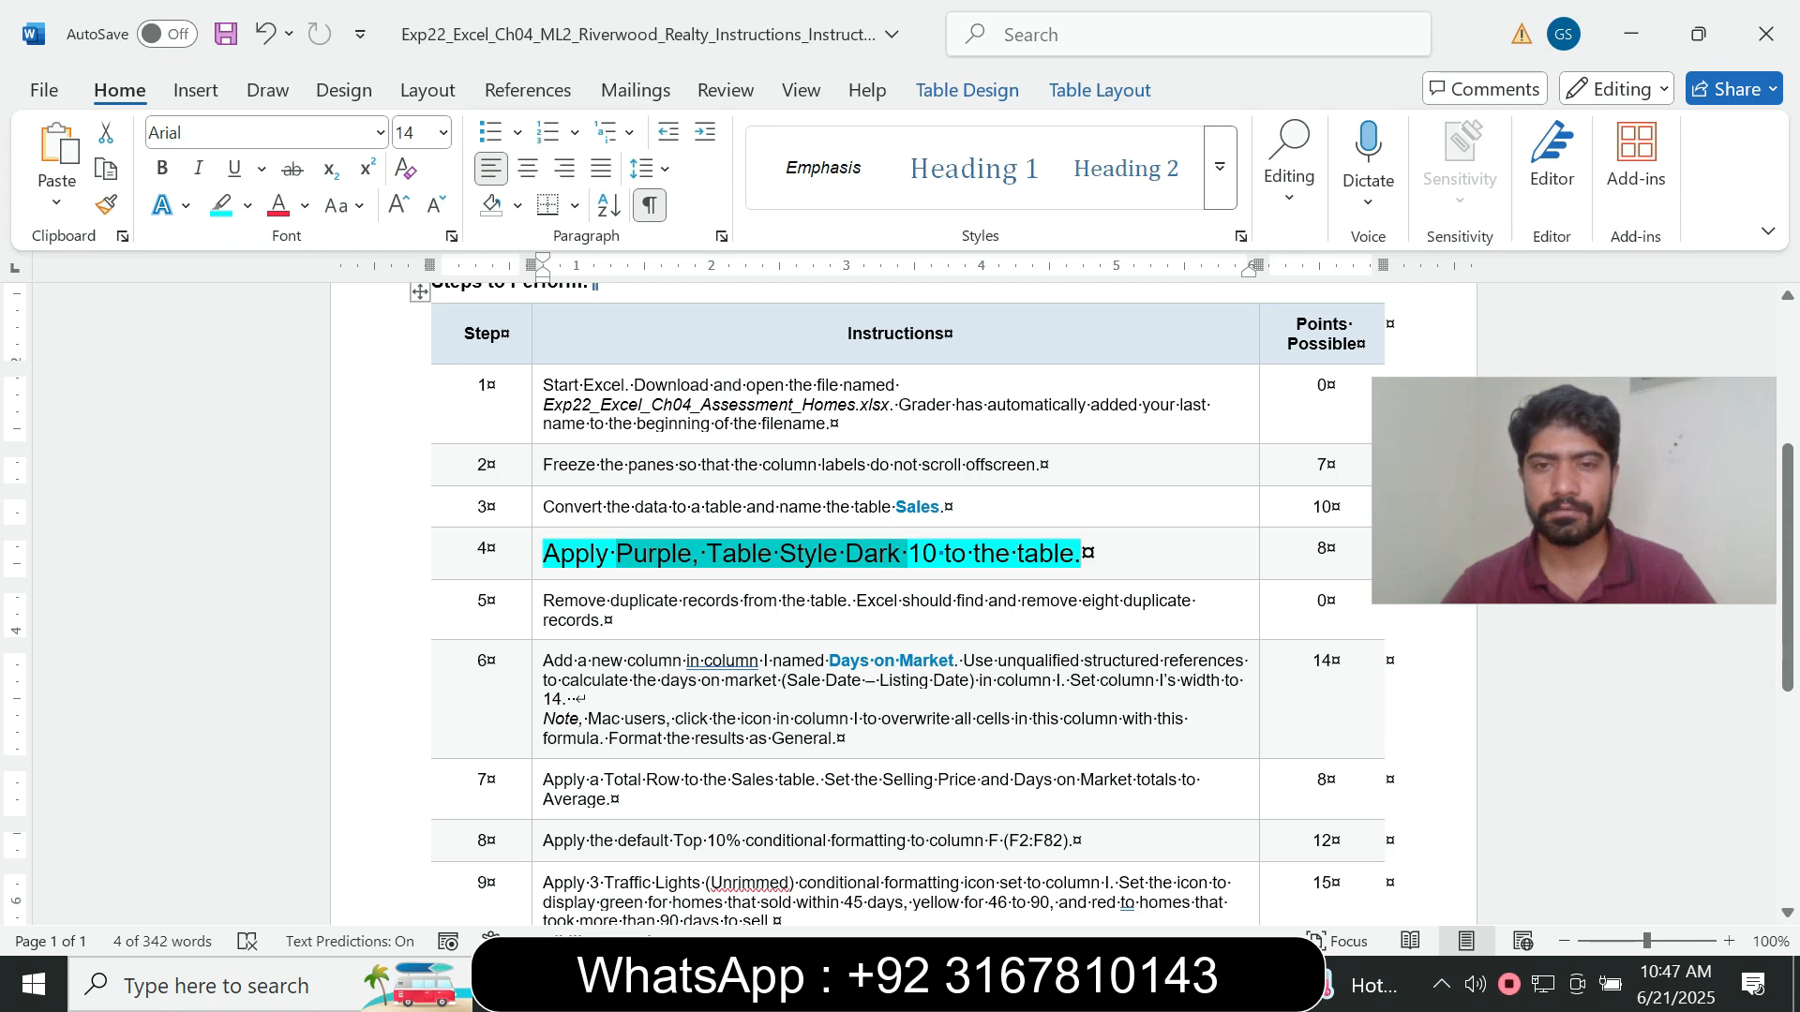
{"action": "mouse_move", "coordinate": [1144, 984]}
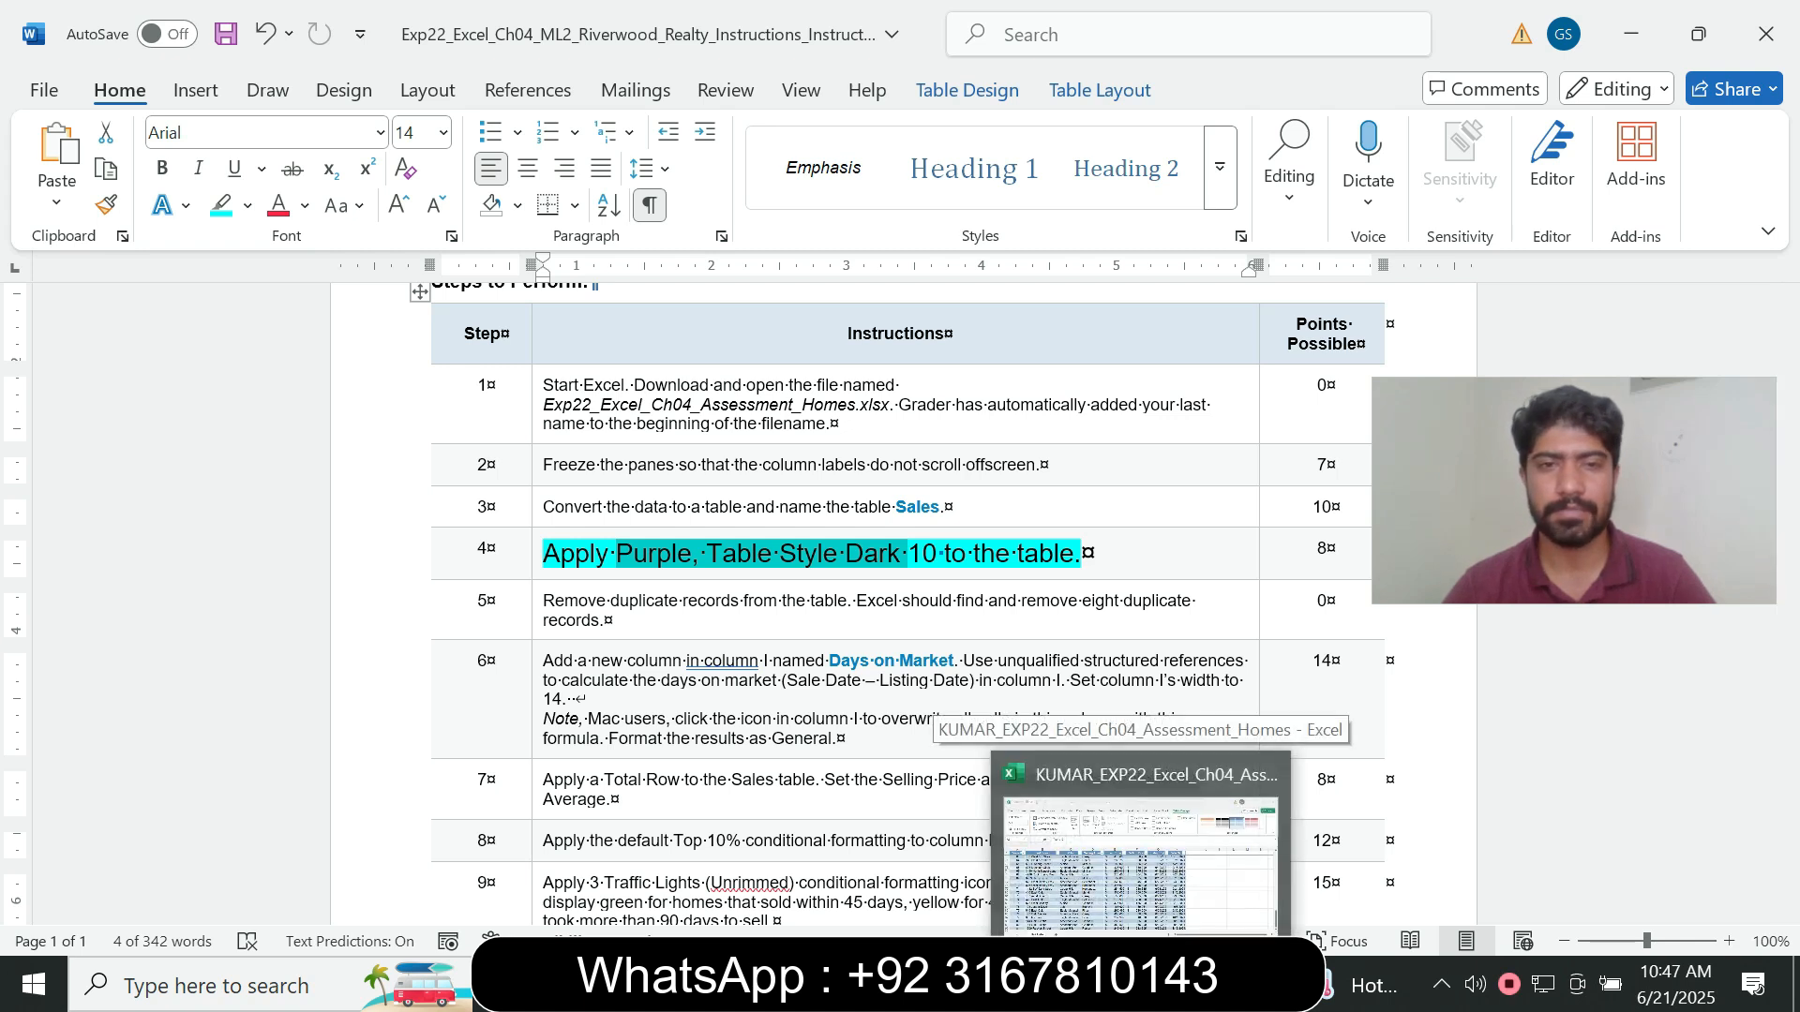
{"action": "left_click", "coordinate": [1144, 844]}
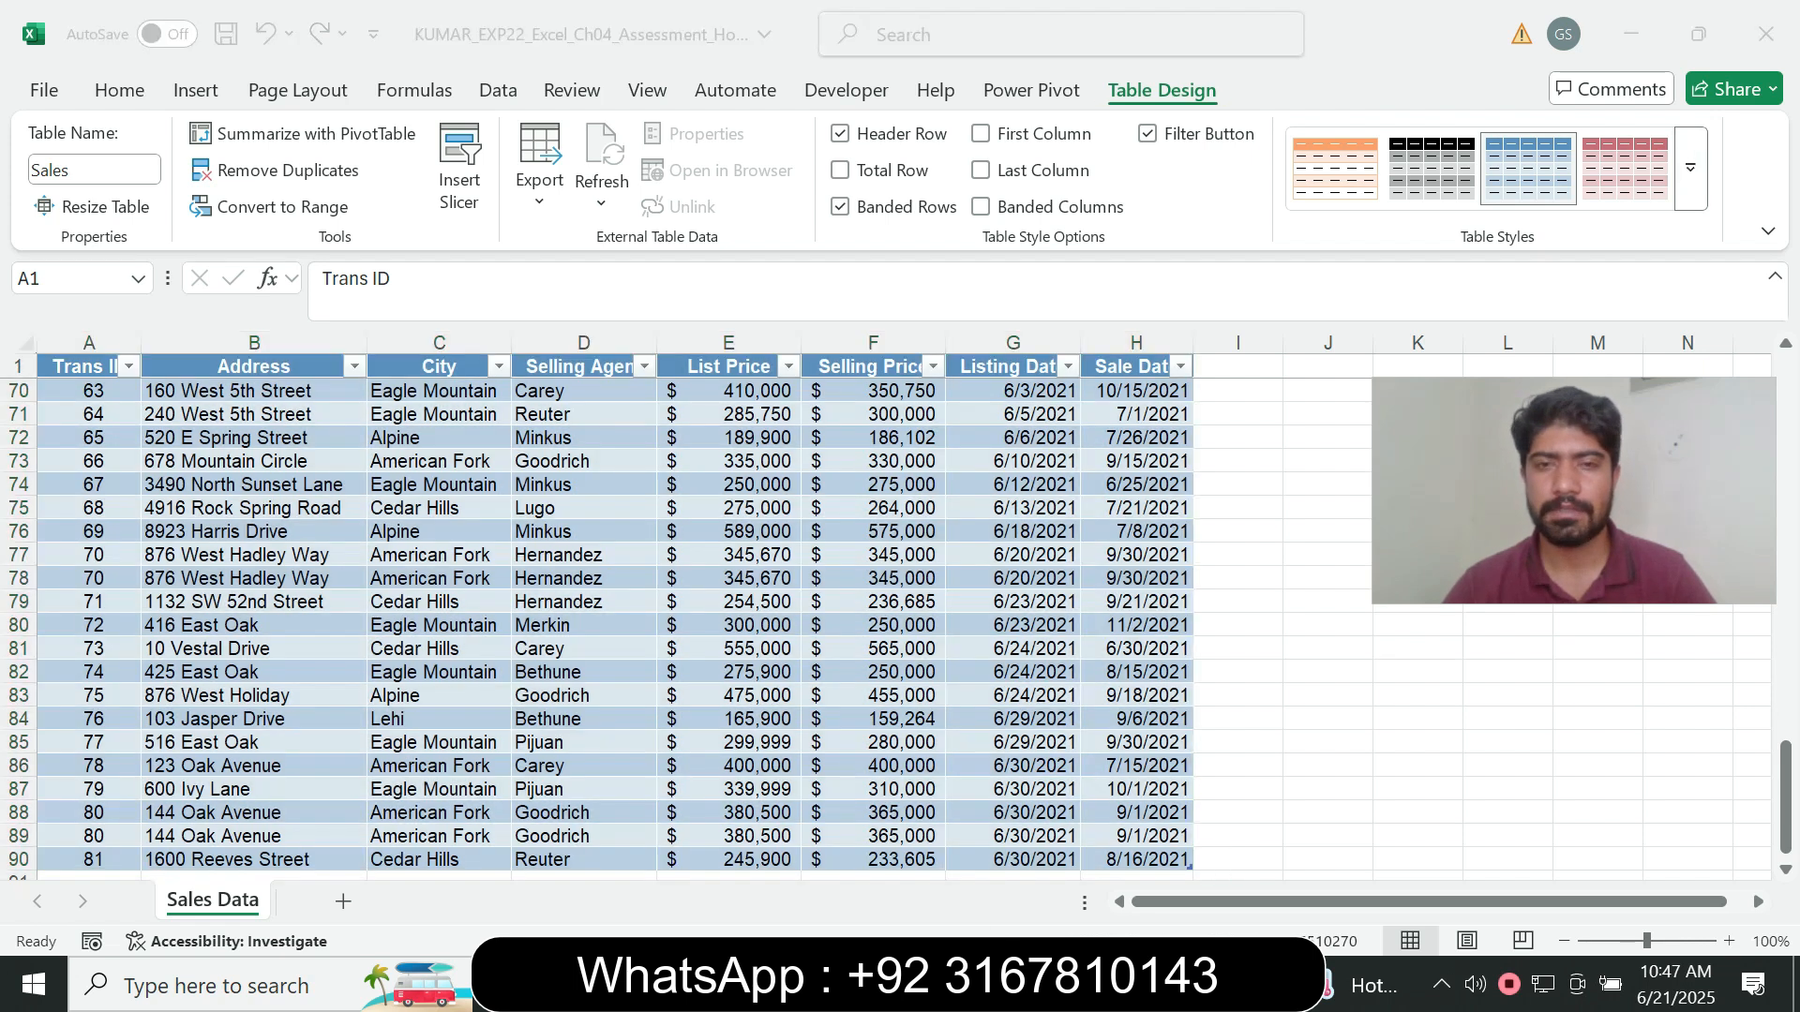
{"action": "key", "text": "alt+Tab"}
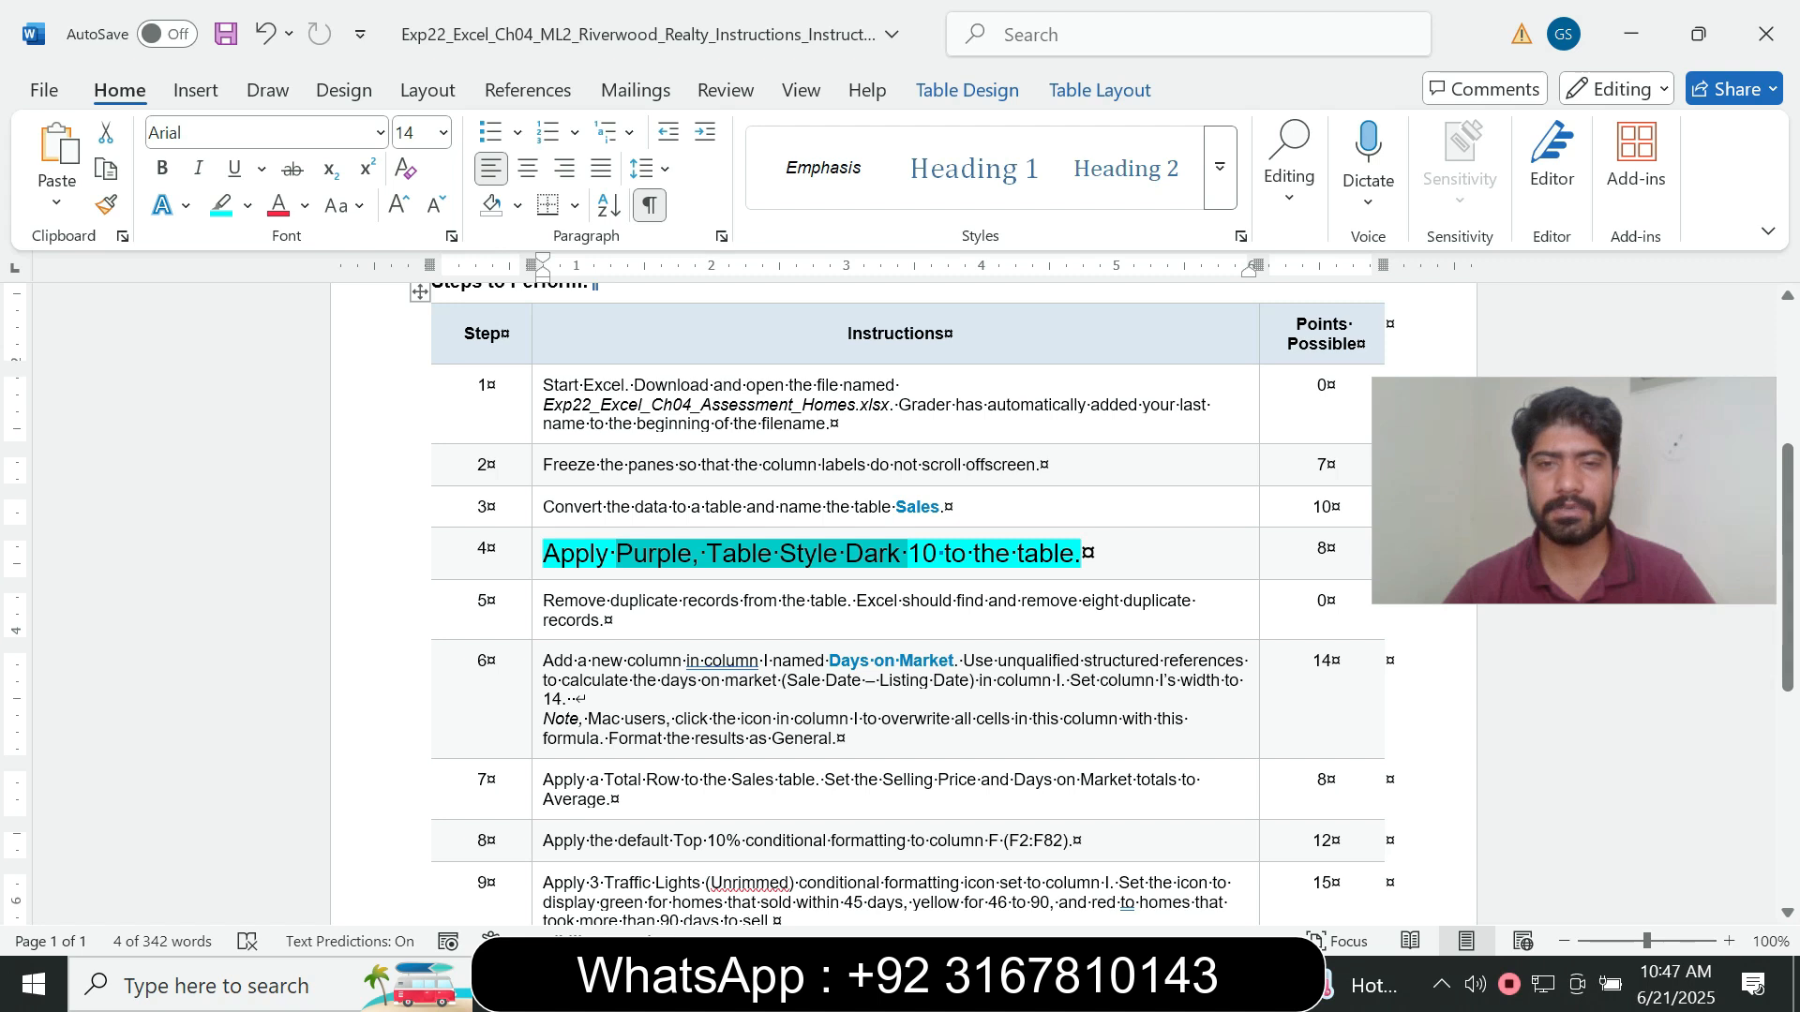
{"action": "key", "text": "alt+Tab"}
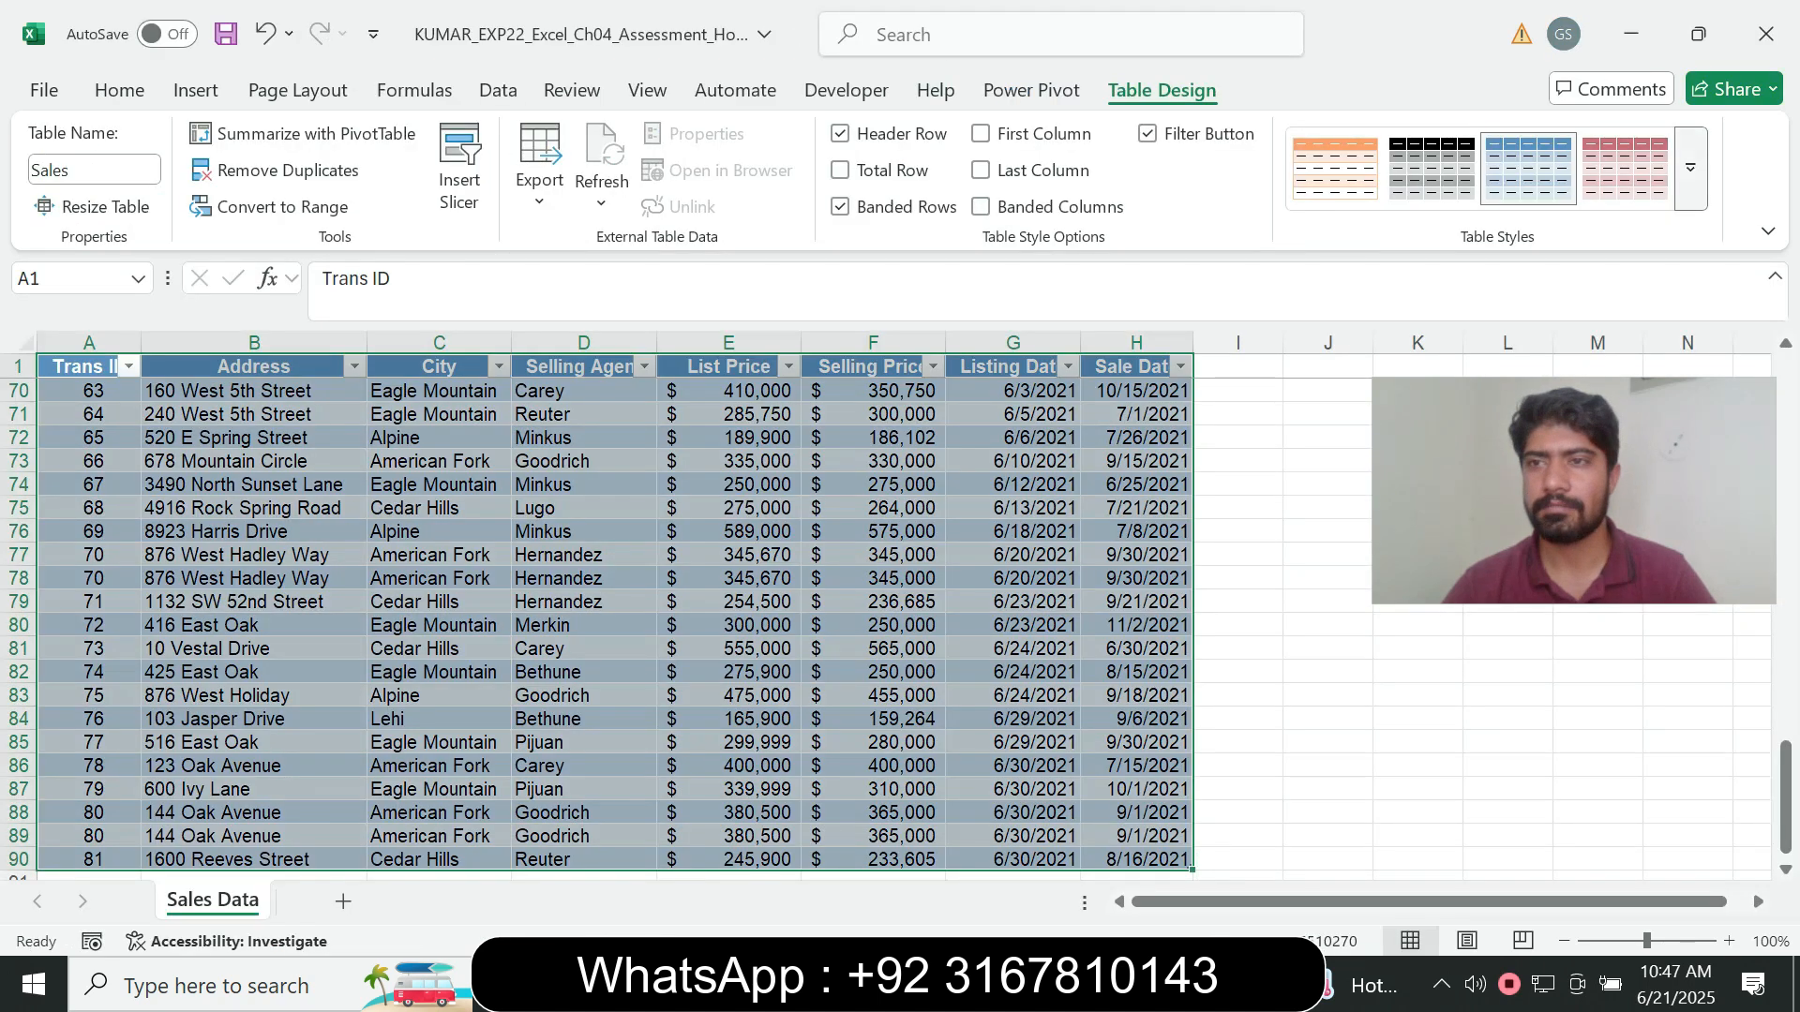
- Apply the Purple, Table Style Dark 10 style to the Sales table in the Excel workbook
{"action": "left_click", "coordinate": [1690, 167]}
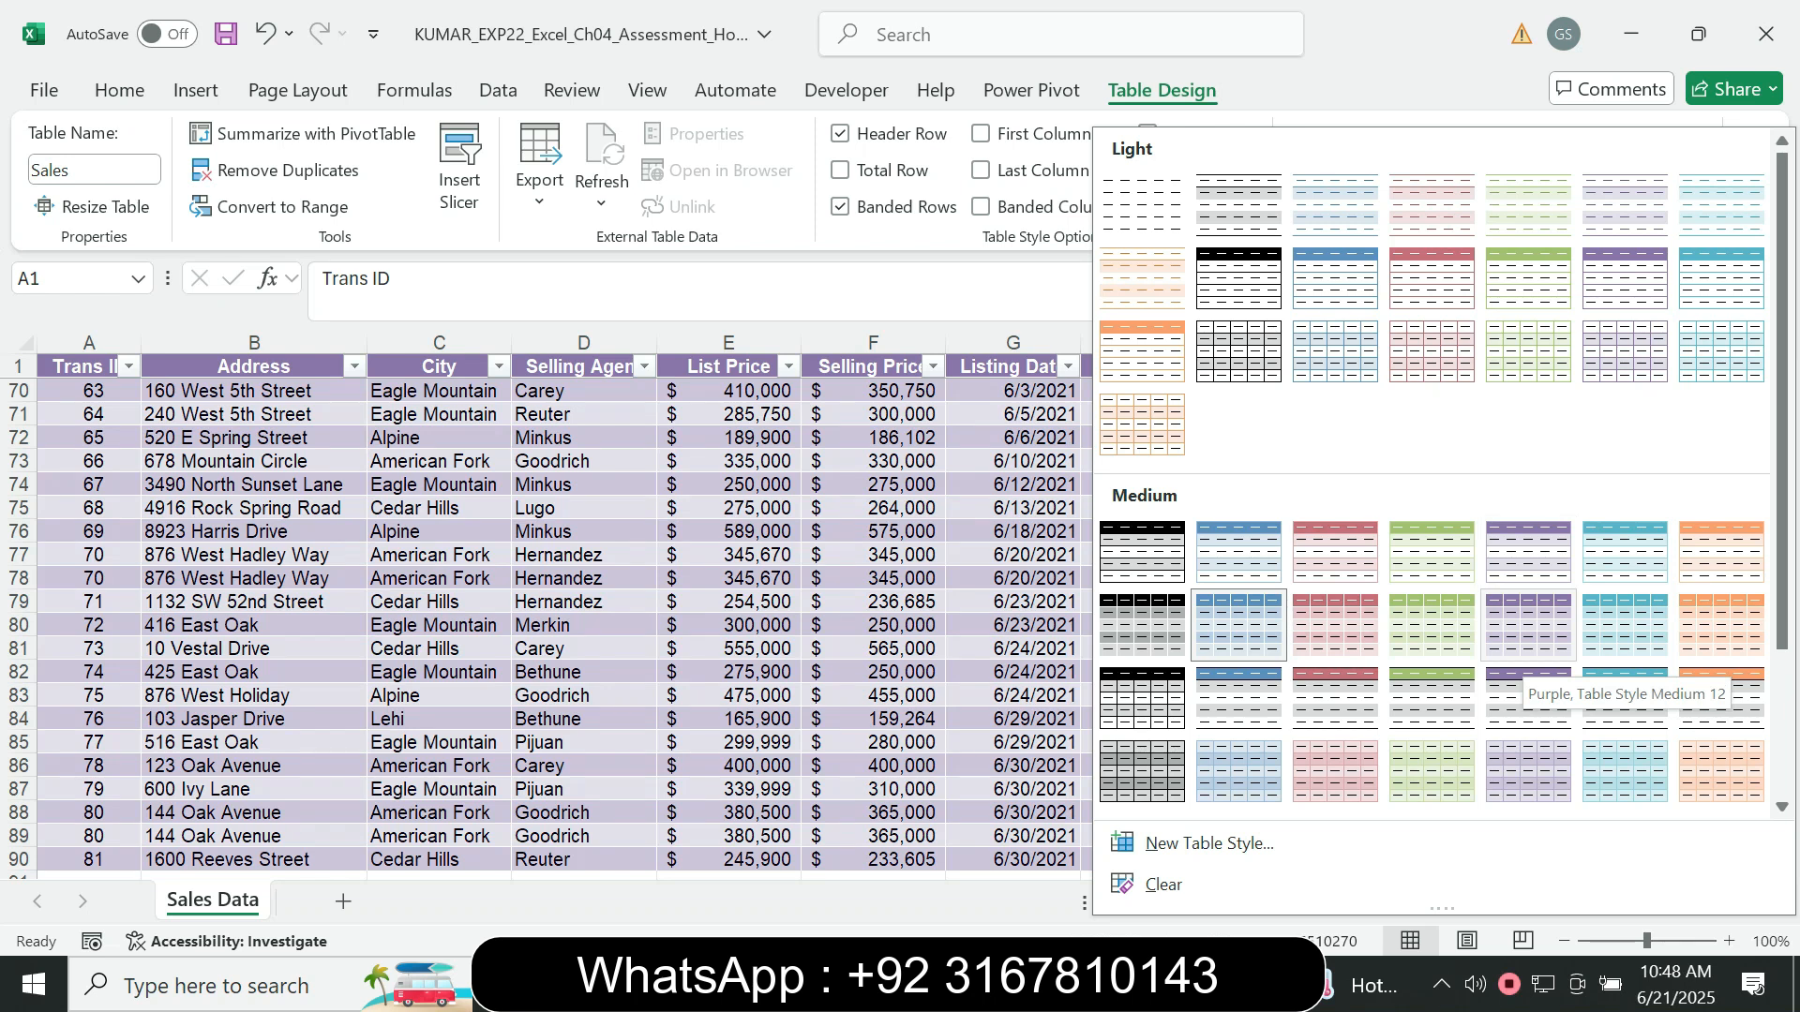
{"action": "key", "text": "alt+Tab"}
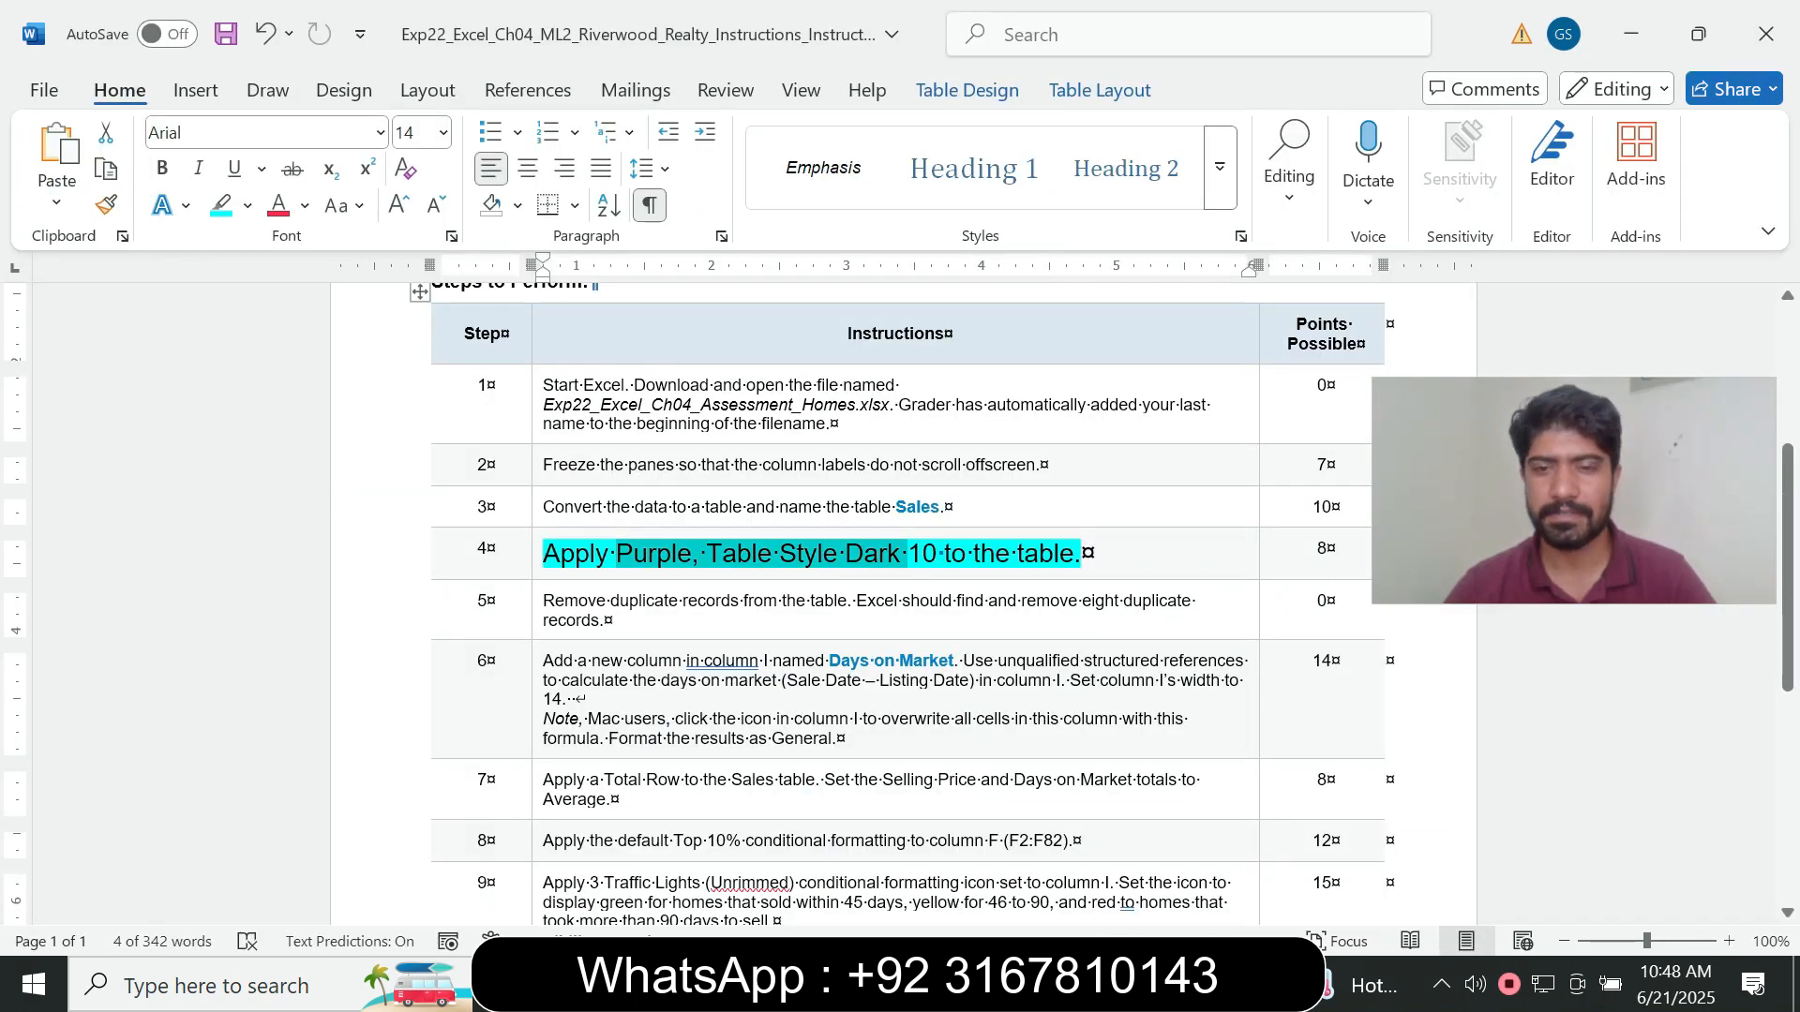
{"action": "key", "text": "alt+Tab"}
{"action": "left_click", "coordinate": [1692, 169]}
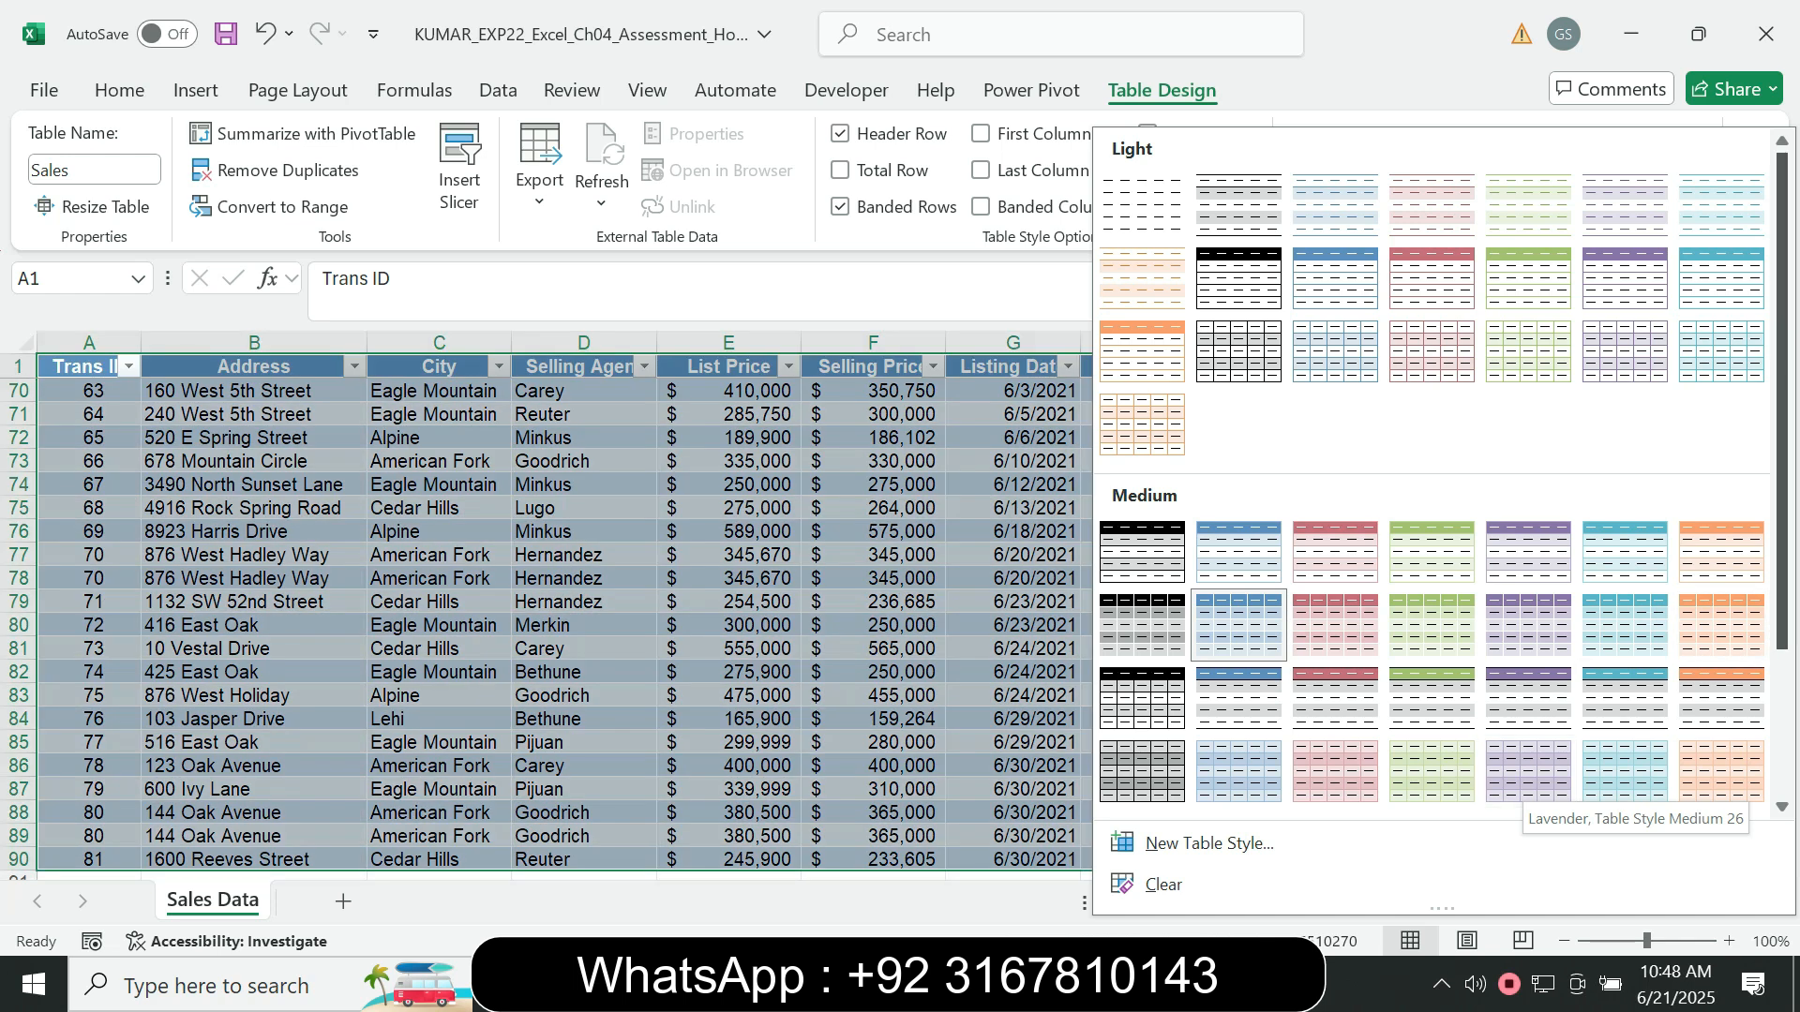
{"action": "scroll", "coordinate": [1434, 469], "scroll_direction": "down", "scroll_amount": 2}
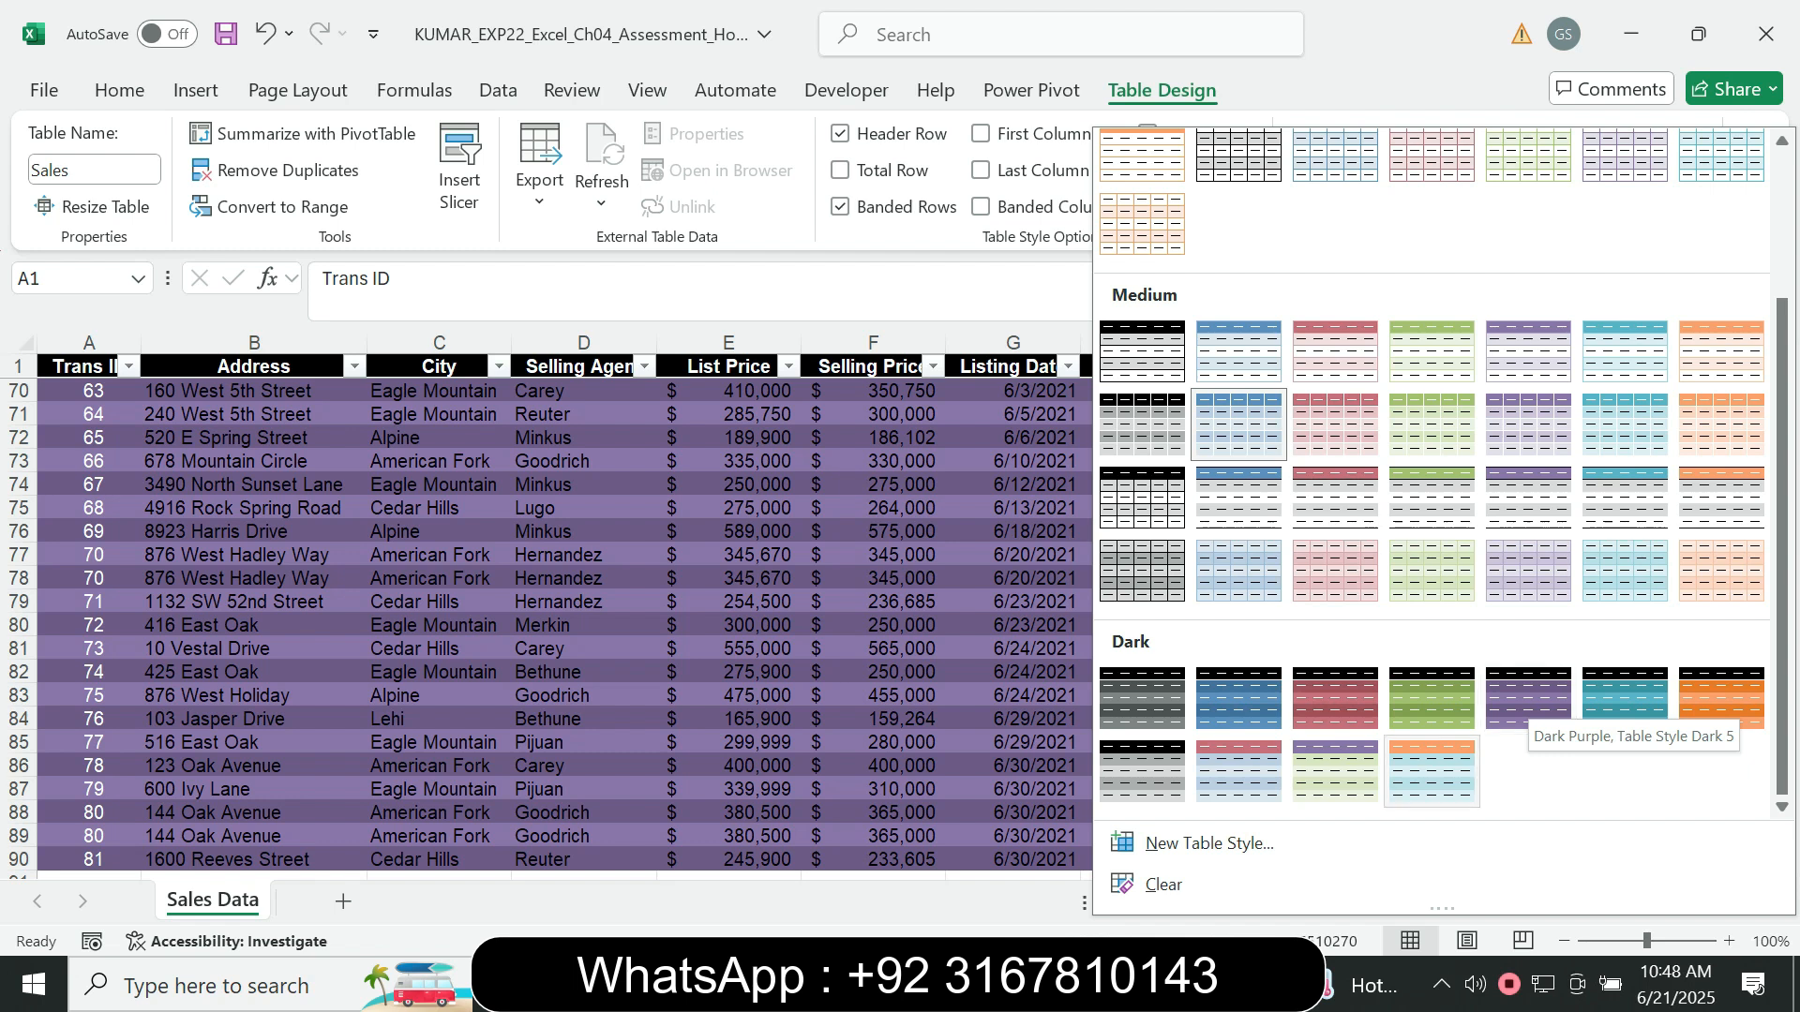
{"action": "key", "text": "alt+Tab"}
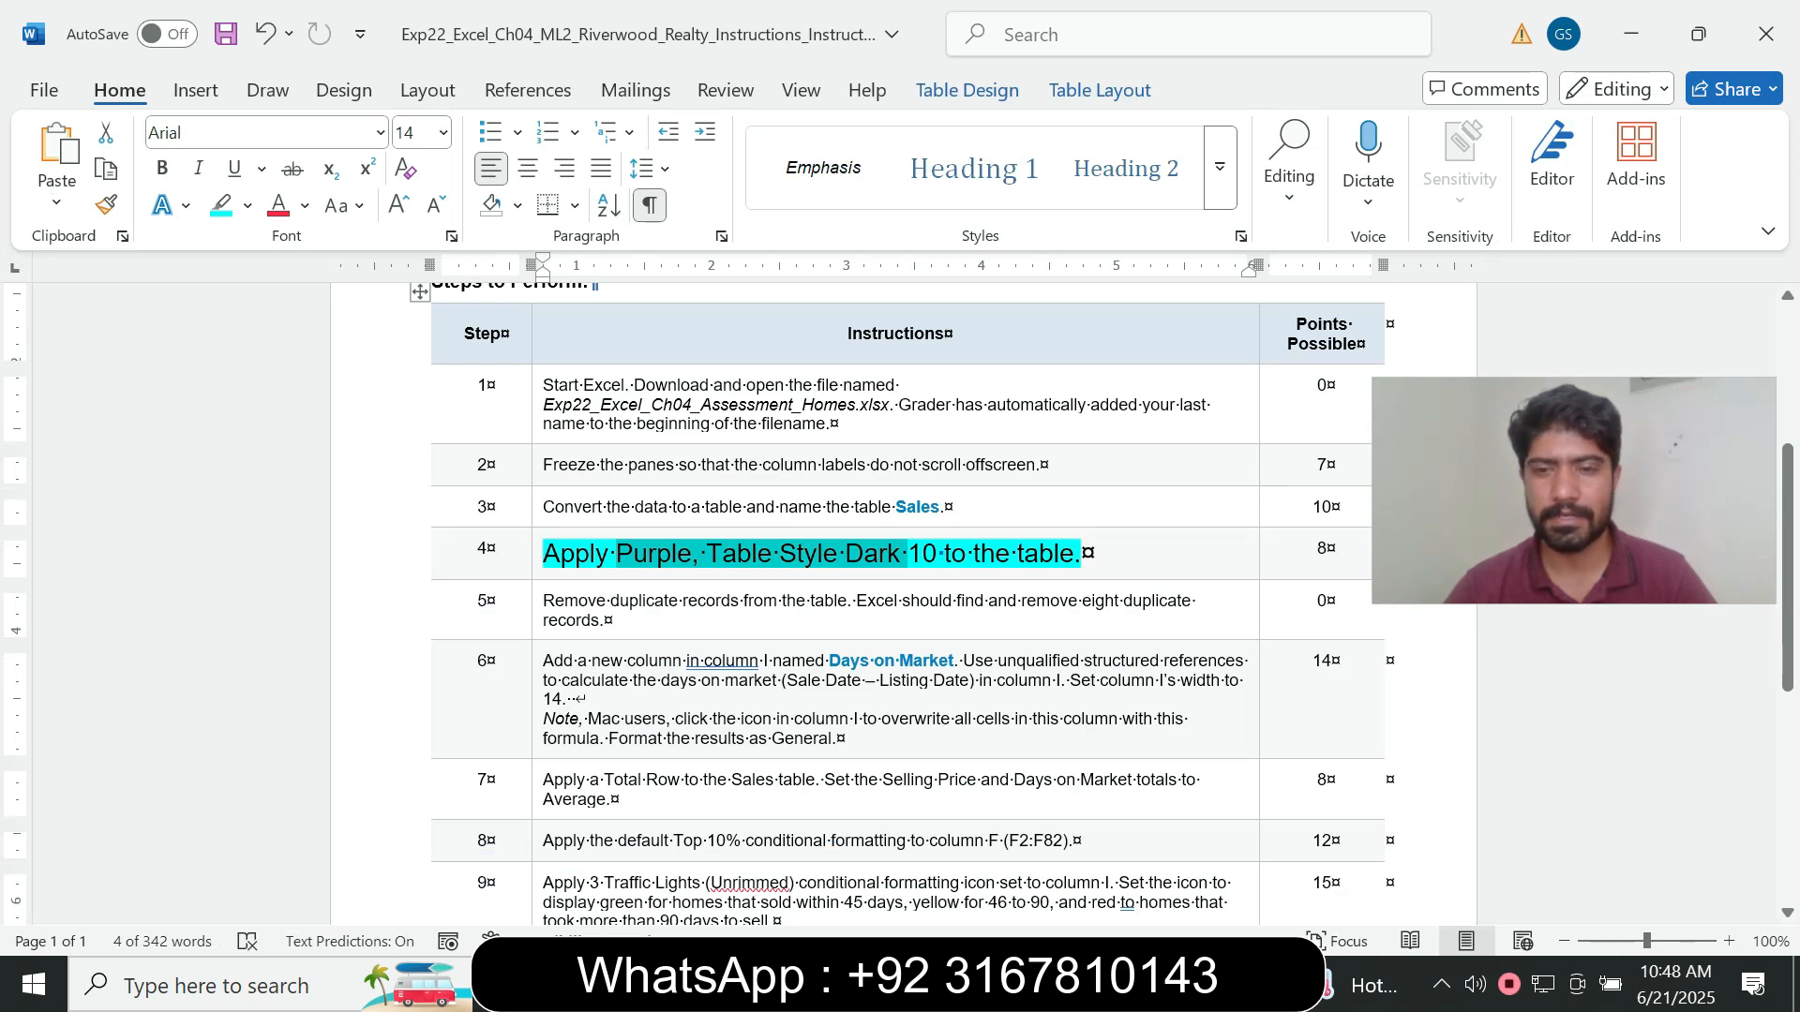
{"action": "key", "text": "alt+Tab"}
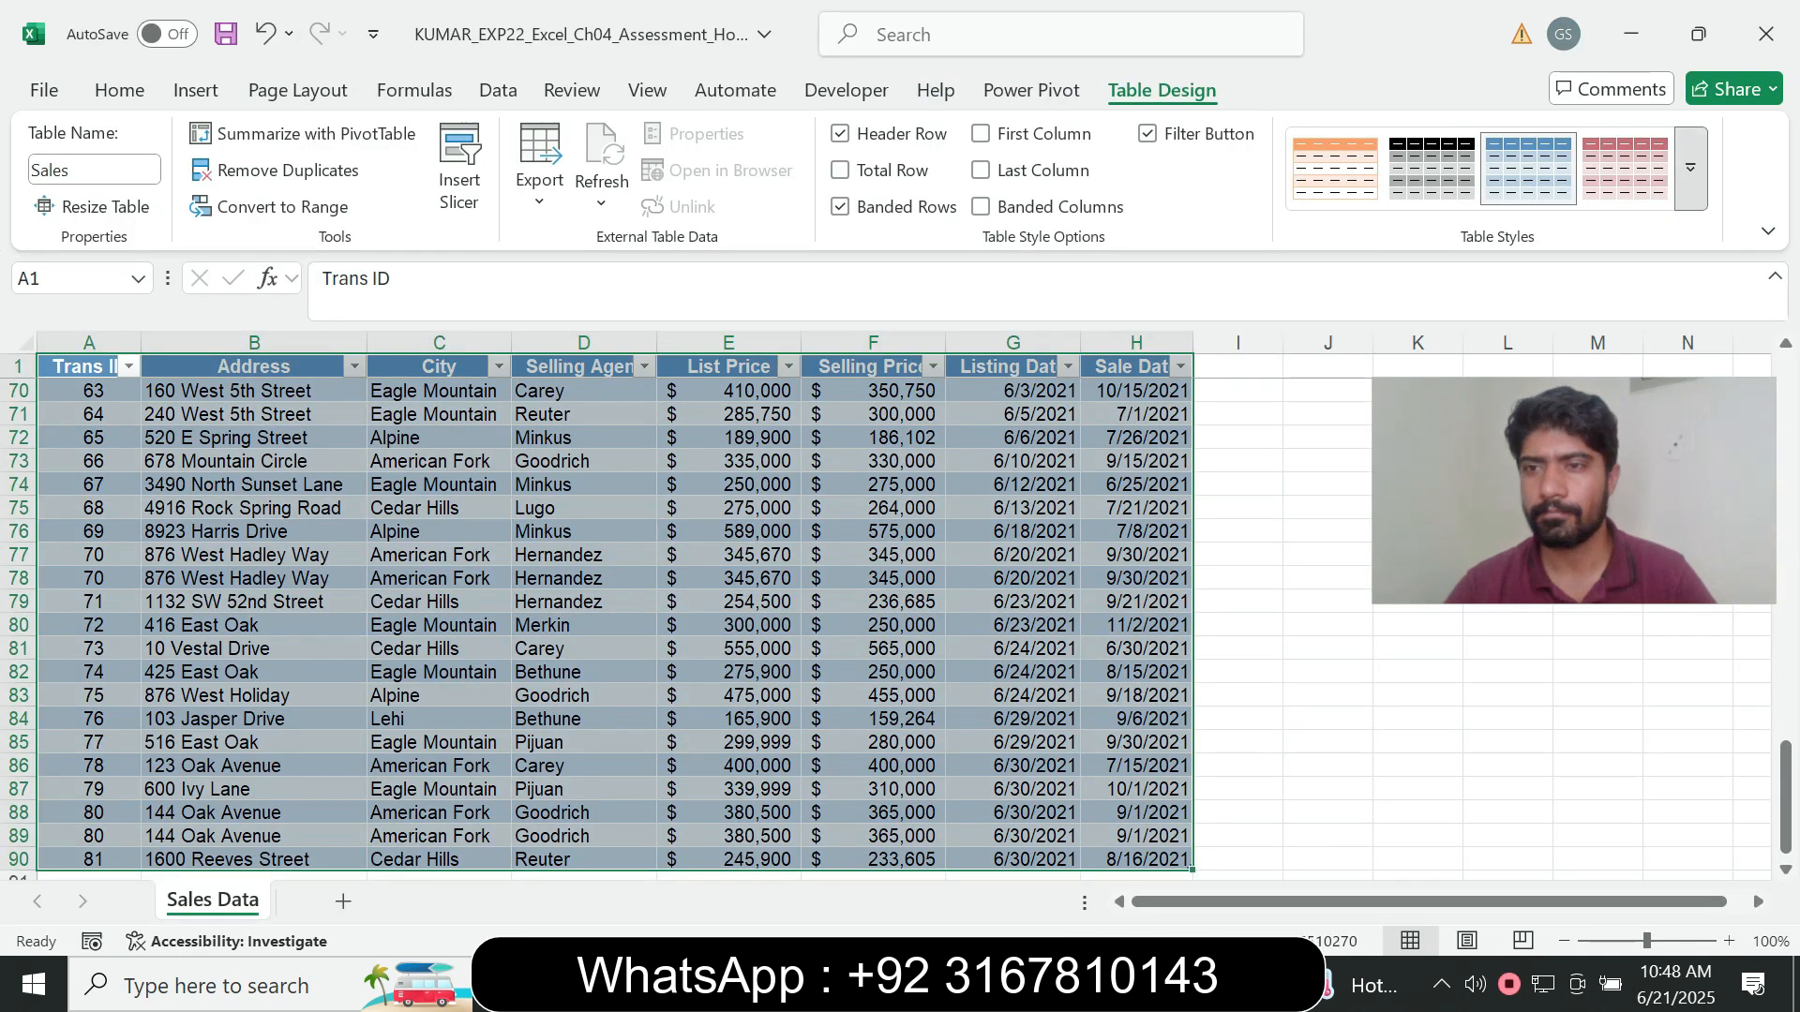
{"action": "left_click", "coordinate": [1689, 168]}
{"action": "scroll", "coordinate": [1434, 525], "scroll_direction": "down", "scroll_amount": 2}
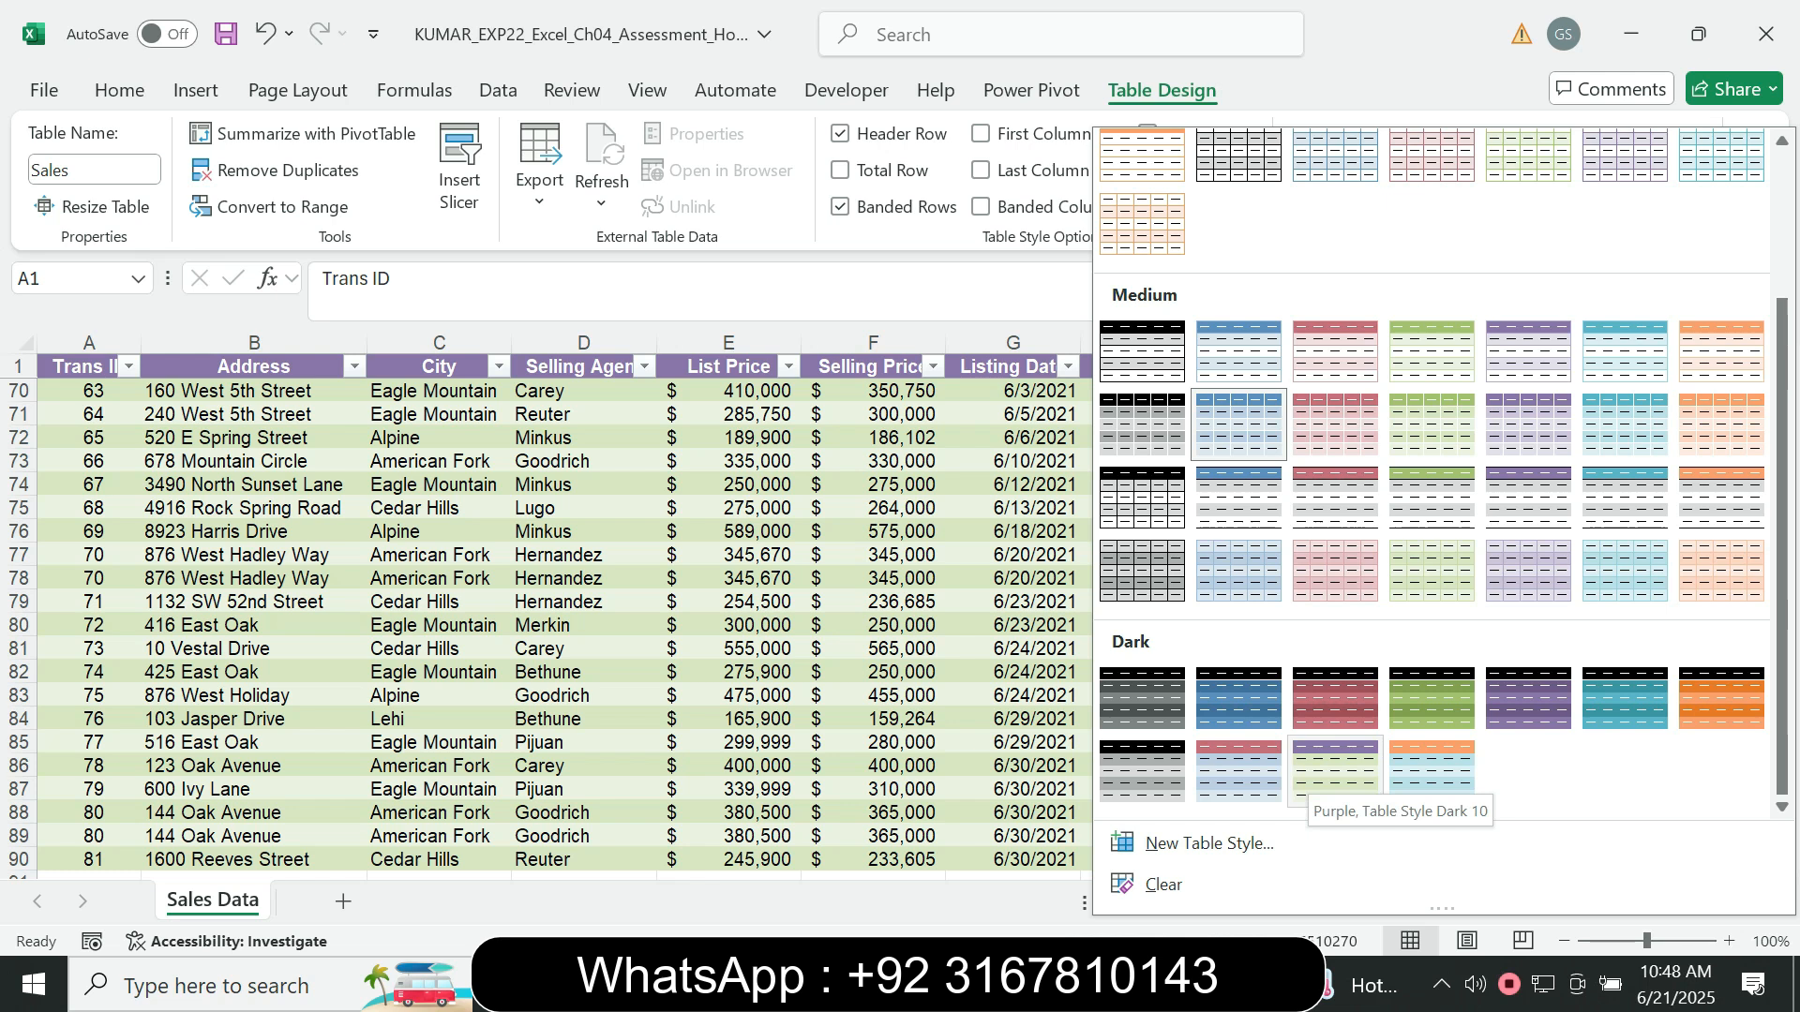
{"action": "left_click", "coordinate": [1334, 773]}
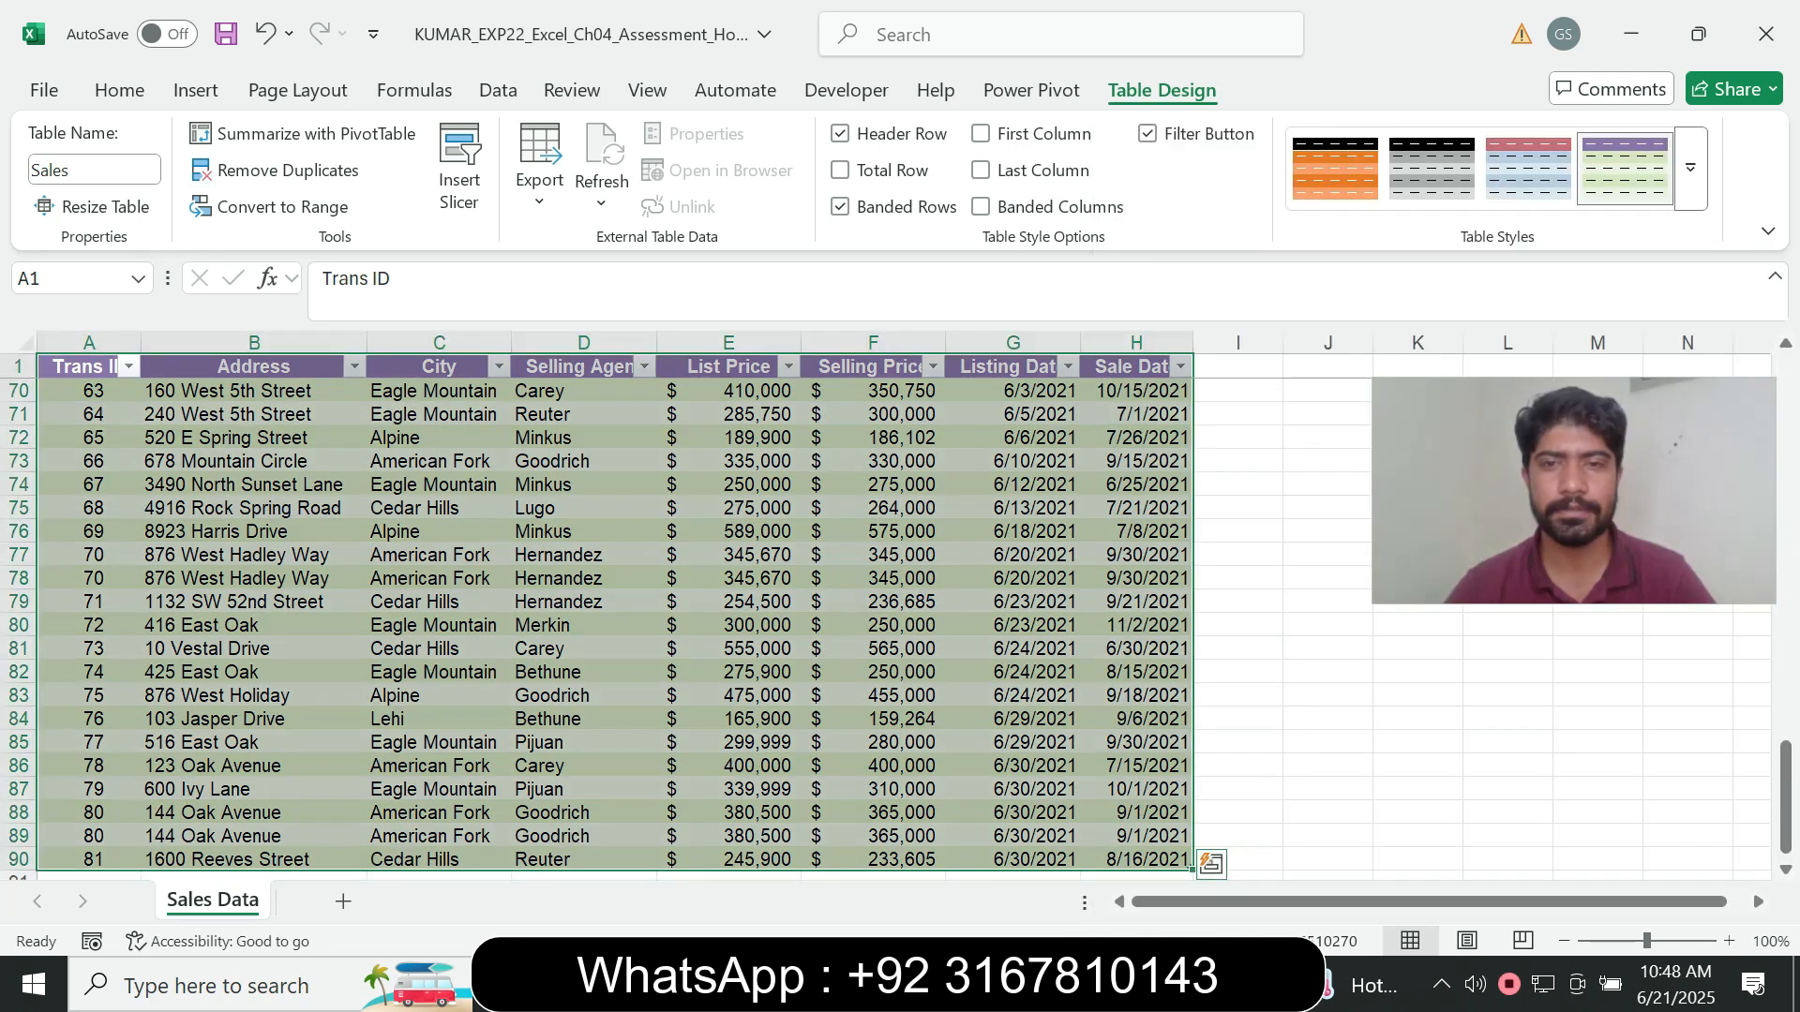
- Return to the Word instructions, set the step 4 instruction text to font size 9 and remove its highlight colour
{"action": "key", "text": "alt+Tab"}
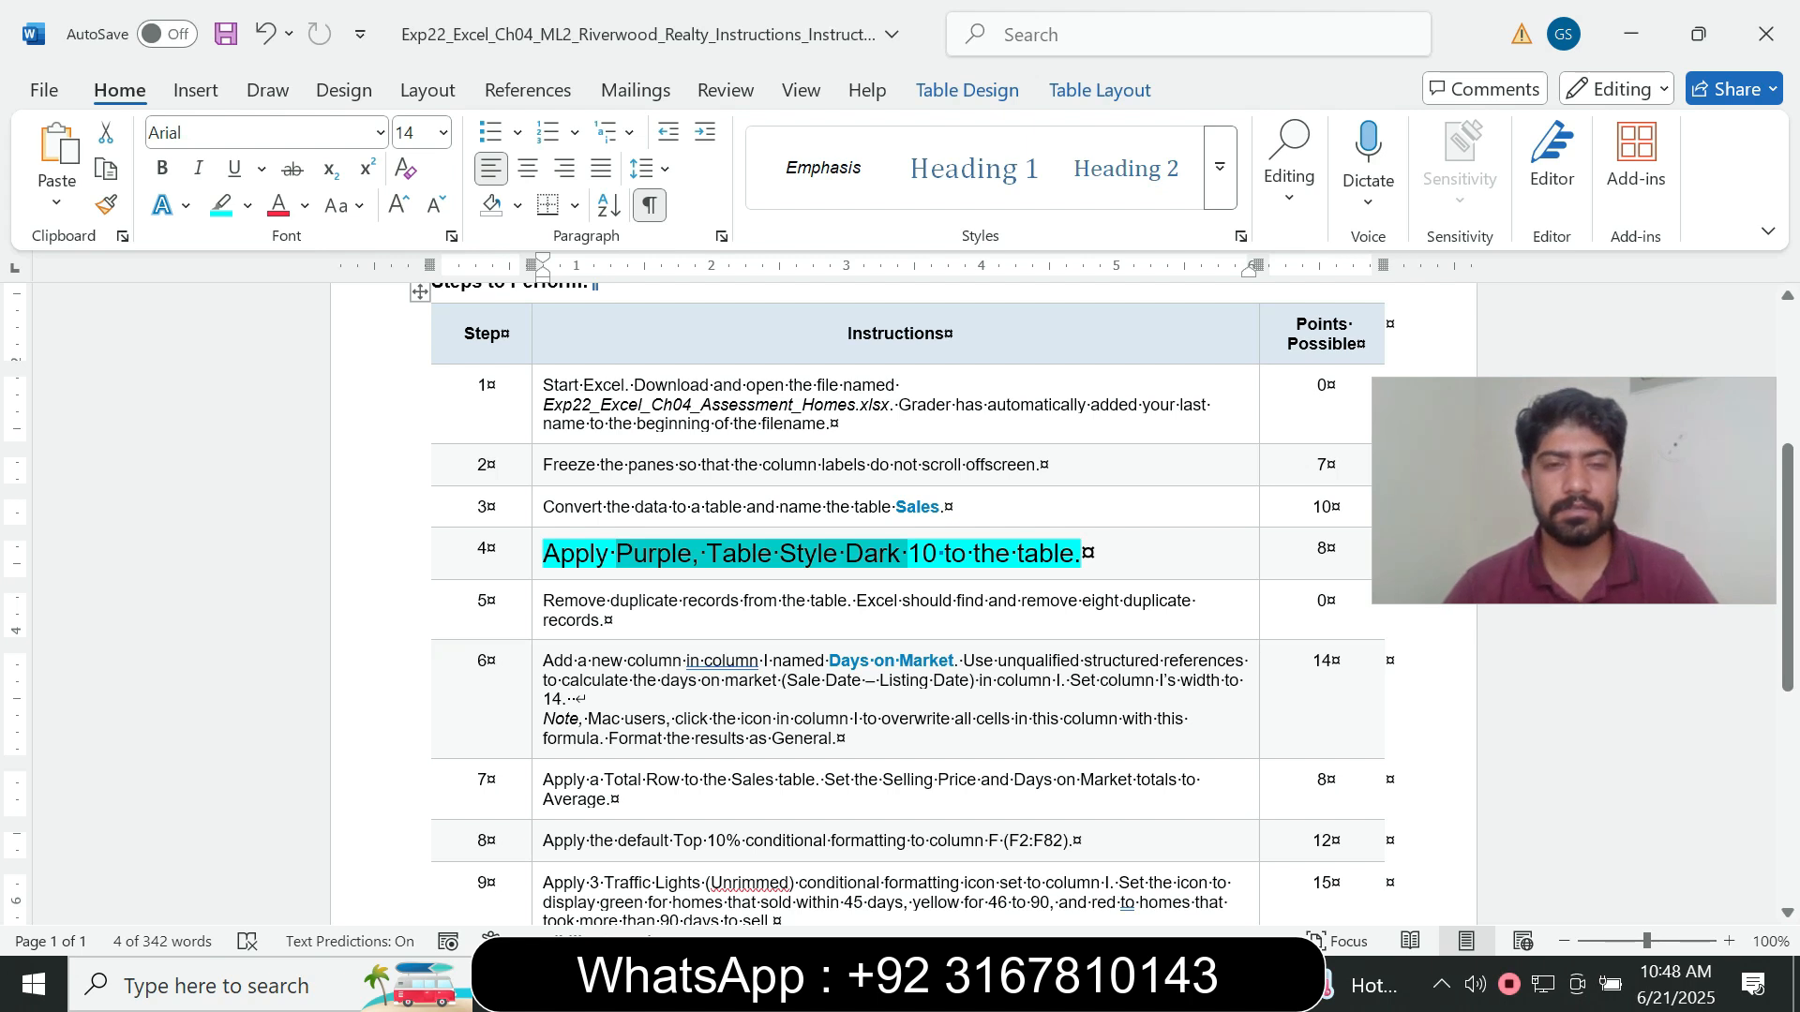
{"action": "left_click_drag", "start_coordinate": [908, 554], "coordinate": [1124, 554]}
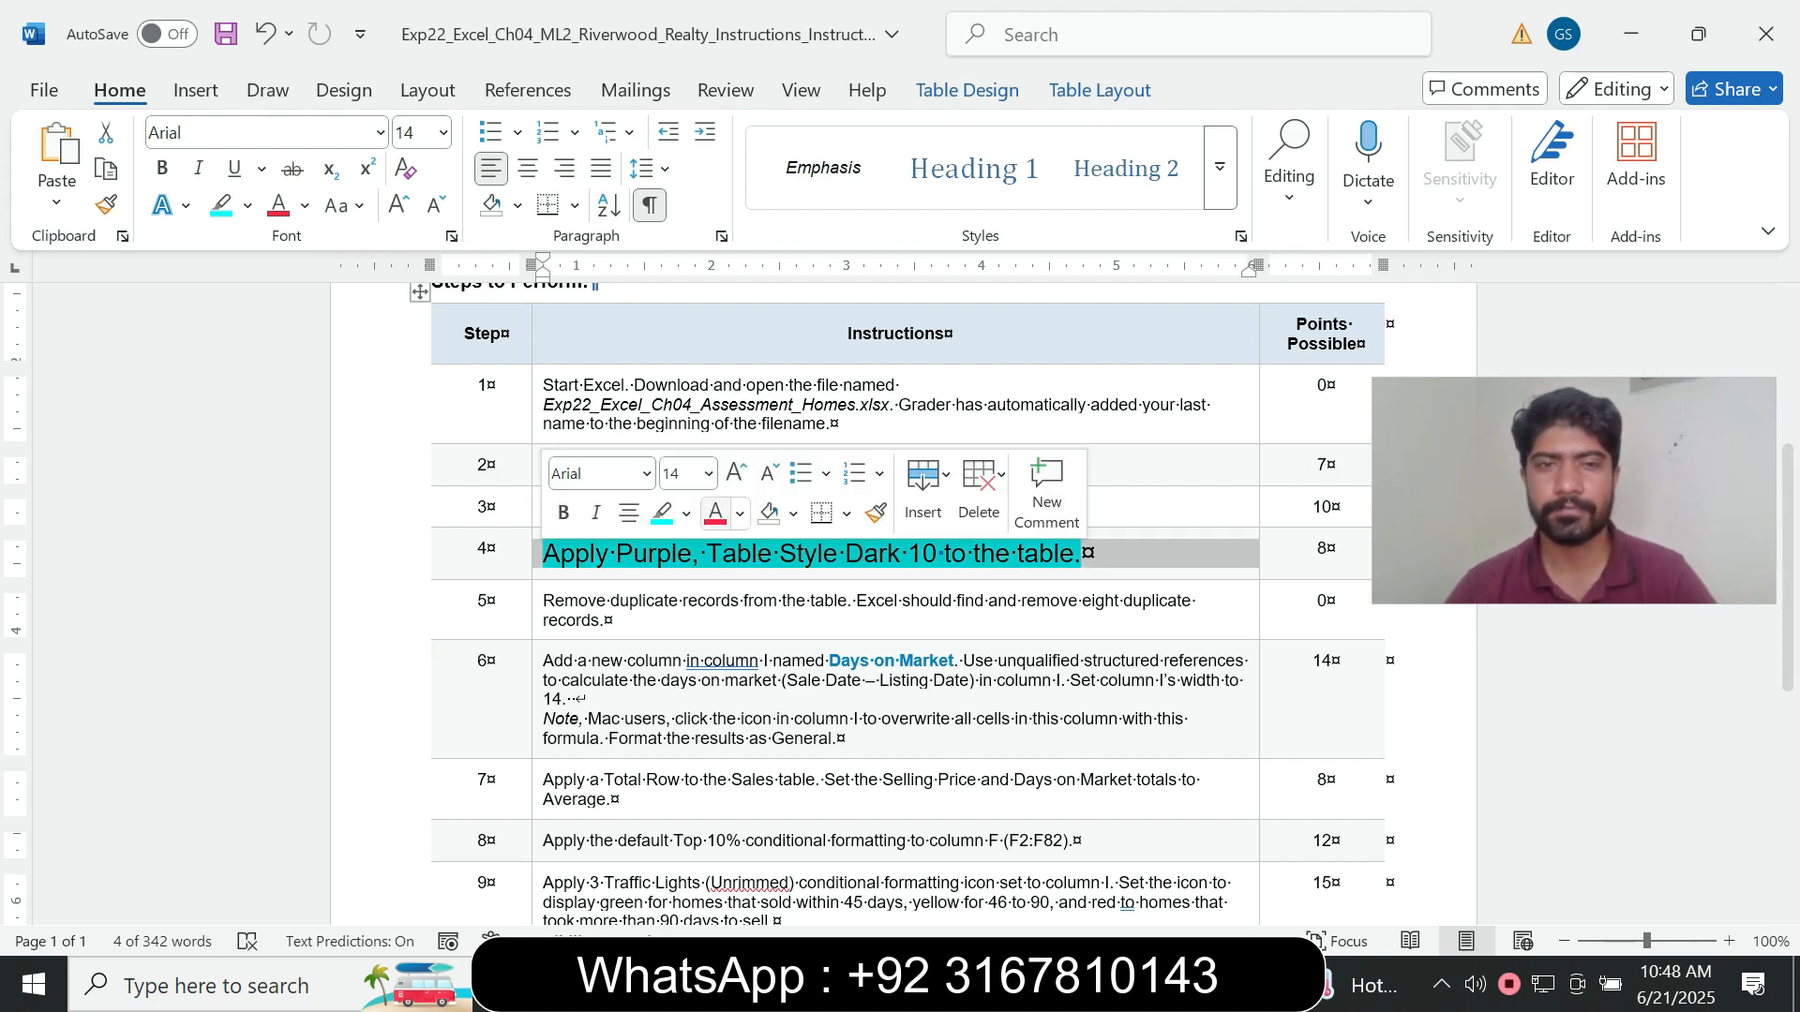
{"action": "left_click", "coordinate": [710, 474]}
{"action": "left_click", "coordinate": [681, 545]}
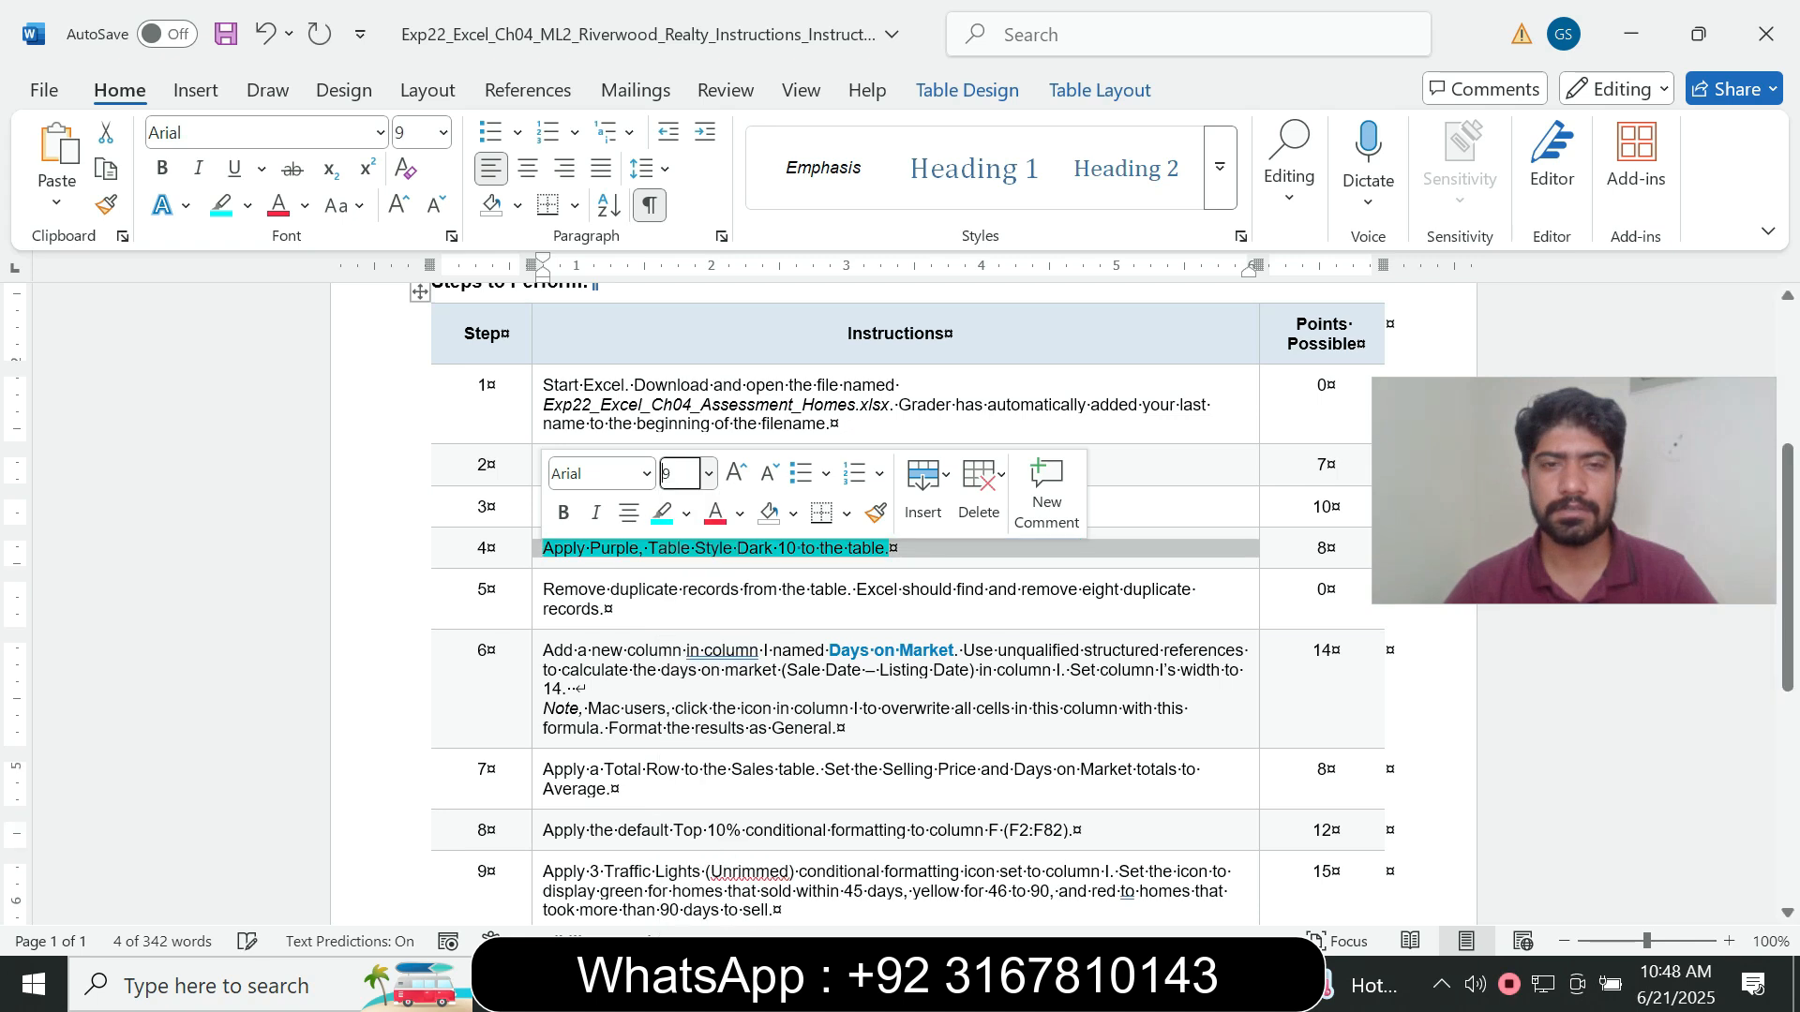
{"action": "left_click", "coordinate": [687, 513]}
{"action": "left_click", "coordinate": [733, 741]}
- Set the step 5 instruction about removing duplicate records to font size 14 and highlight it in turquoise
{"action": "left_click", "coordinate": [538, 608]}
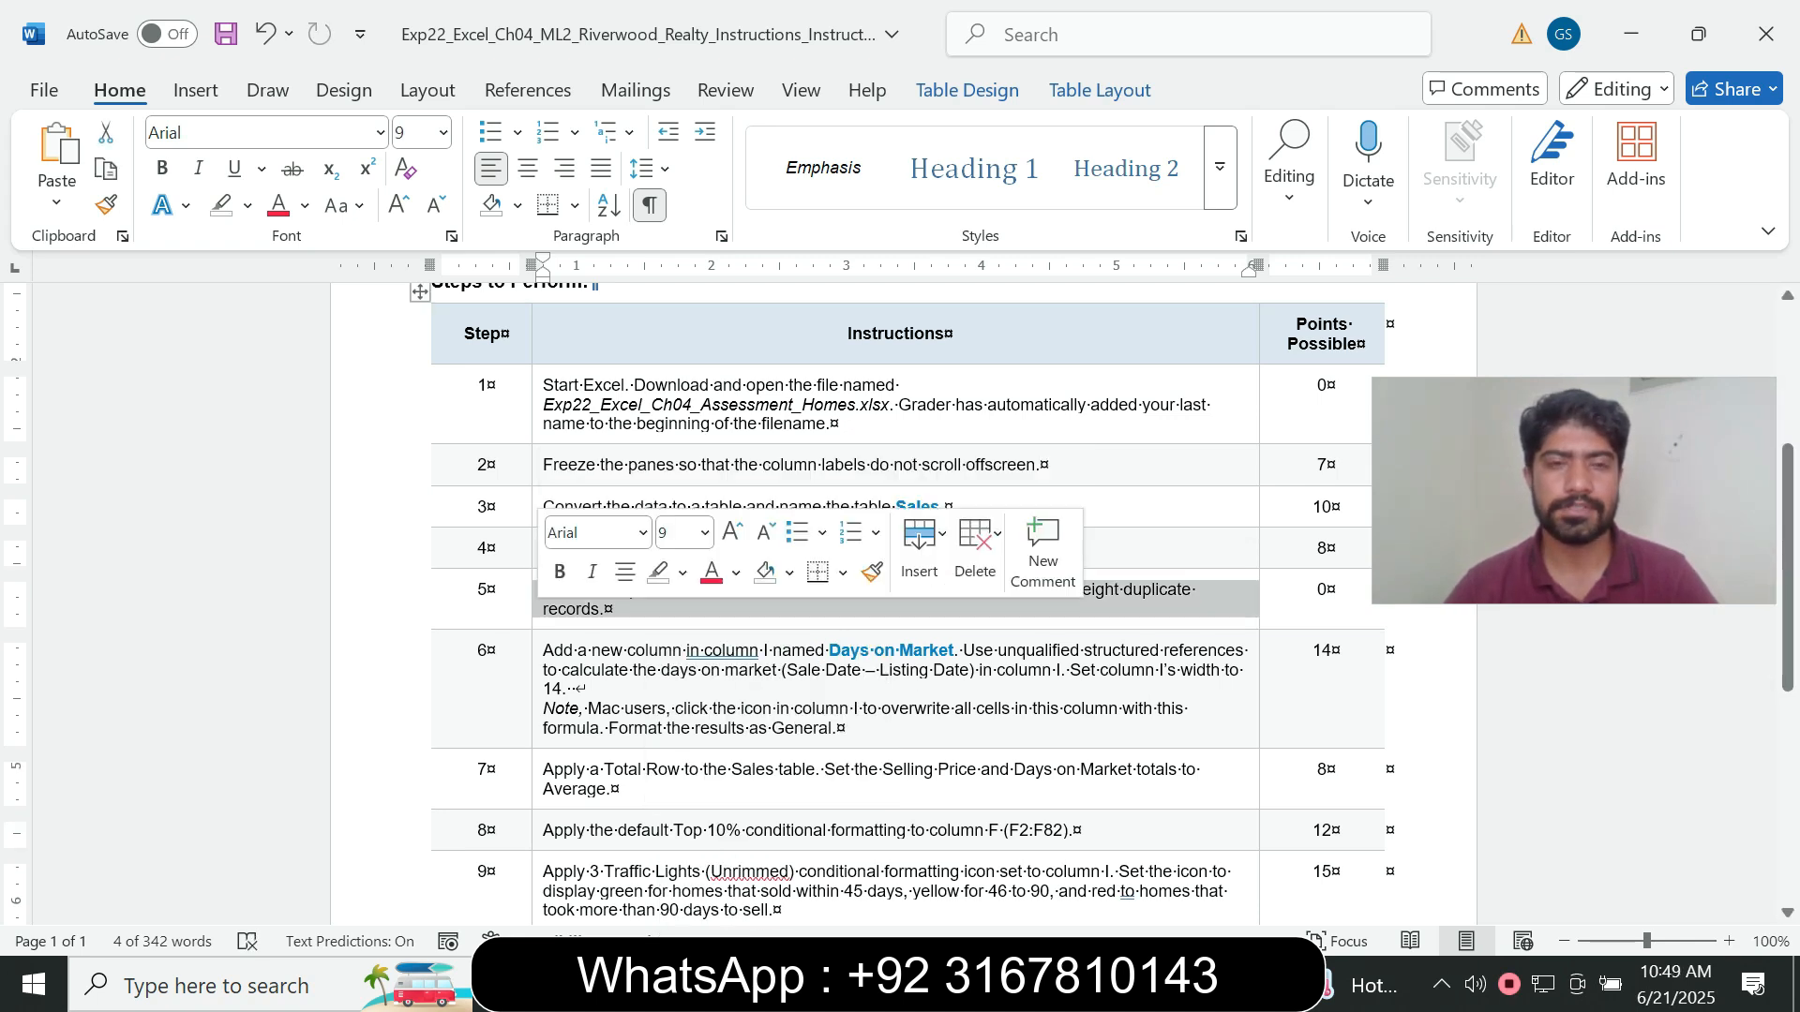
{"action": "left_click", "coordinate": [705, 533]}
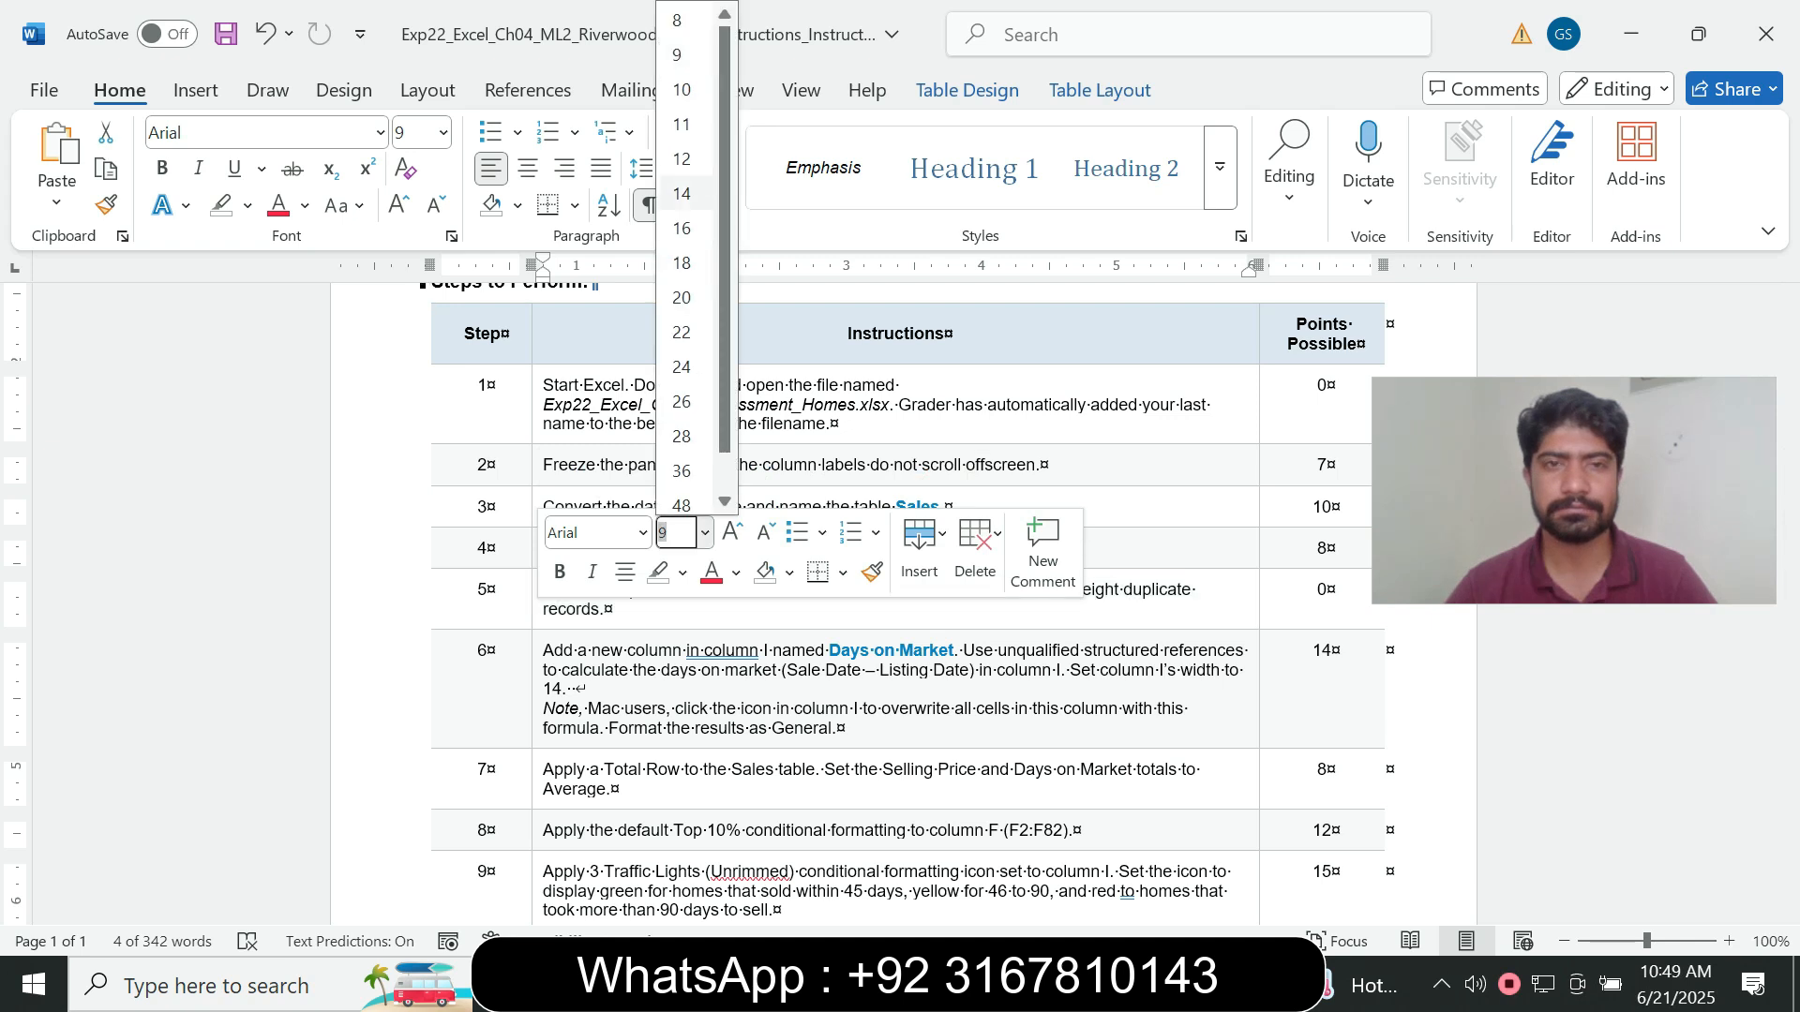
{"action": "left_click", "coordinate": [682, 194]}
{"action": "left_click", "coordinate": [248, 206]}
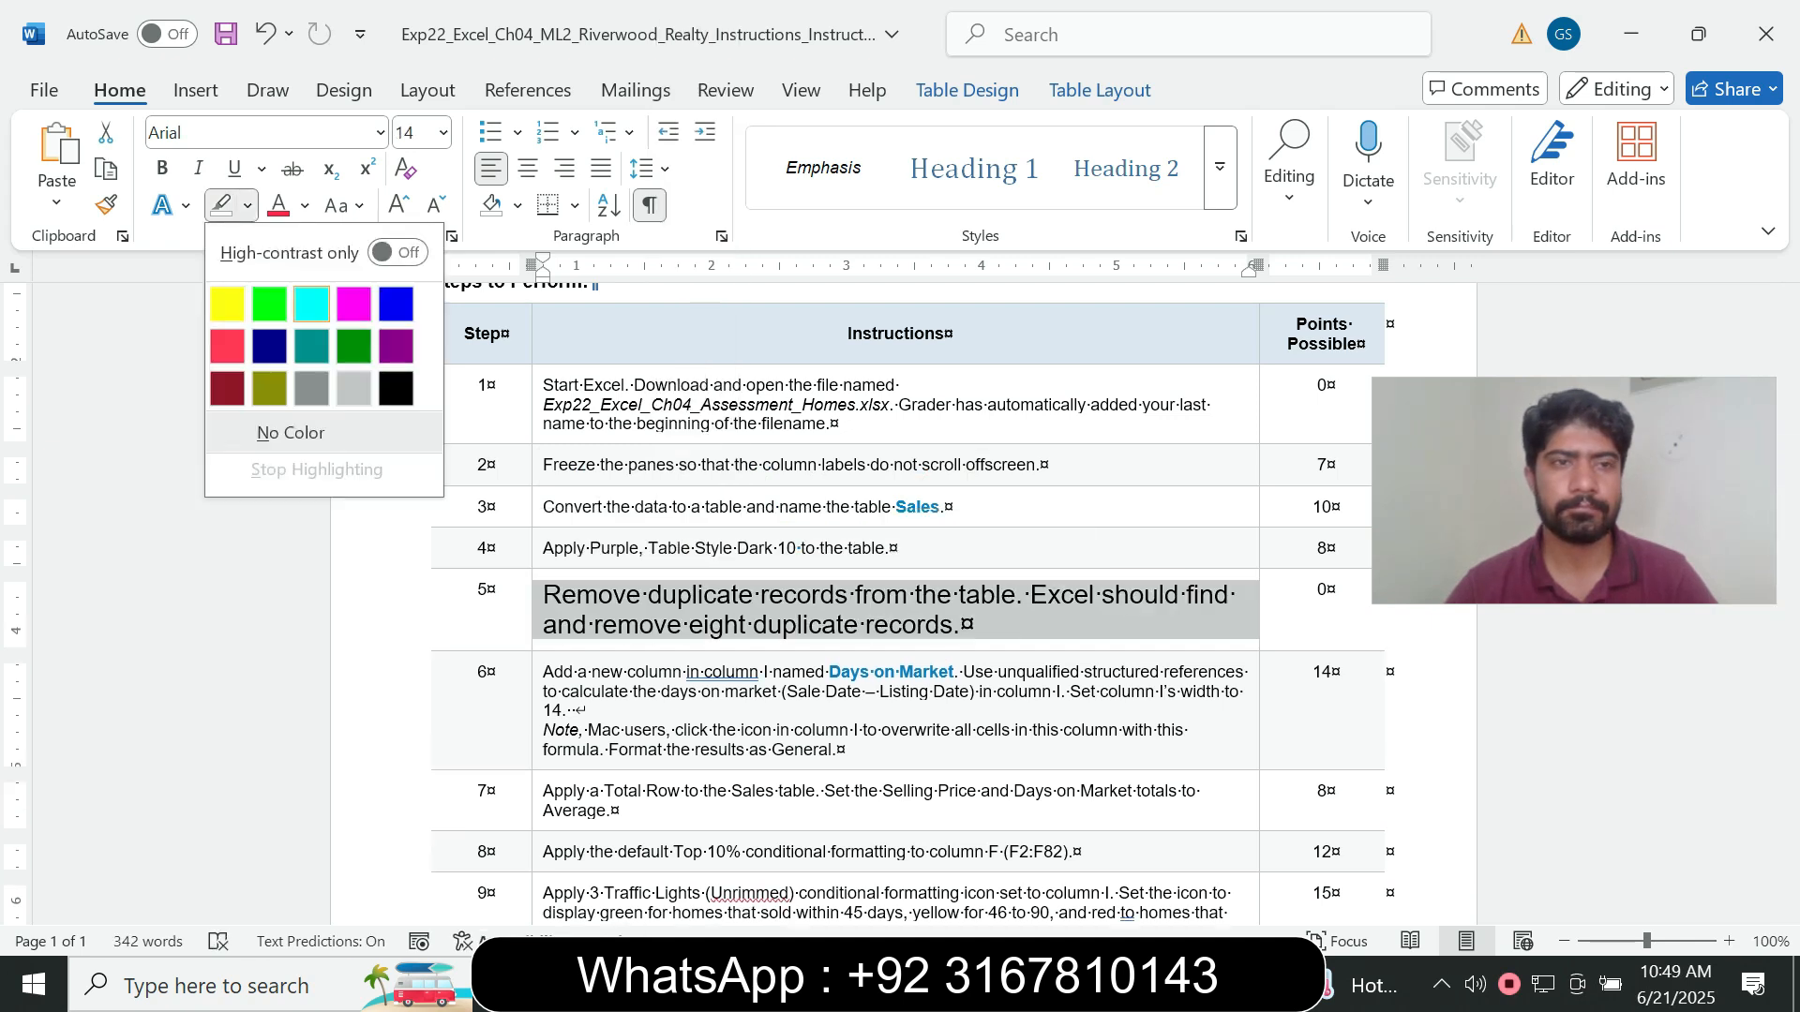
{"action": "left_click", "coordinate": [312, 303]}
- Review the step 5 instruction, switch to the Excel workbook and remove duplicate records from the Sales table, comparing all columns
{"action": "left_click_drag", "start_coordinate": [543, 594], "coordinate": [960, 625]}
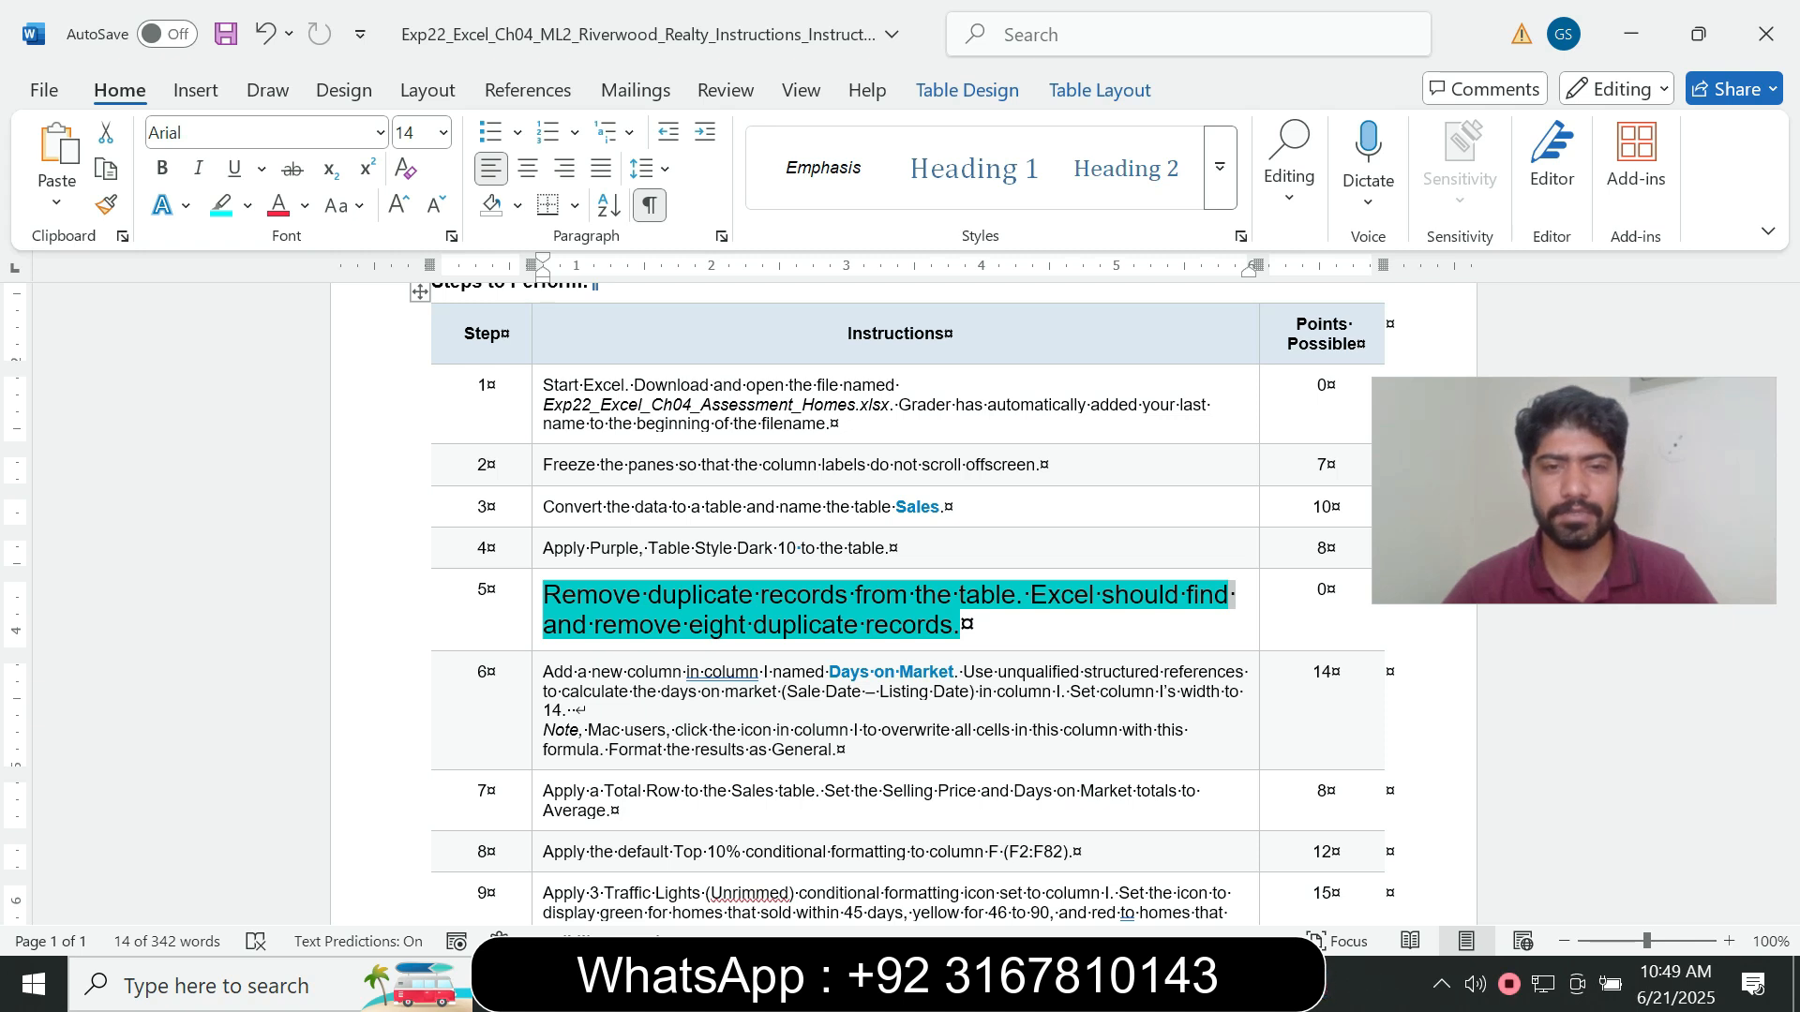
{"action": "left_click_drag", "start_coordinate": [545, 596], "coordinate": [916, 596]}
{"action": "left_click", "coordinate": [1143, 984]}
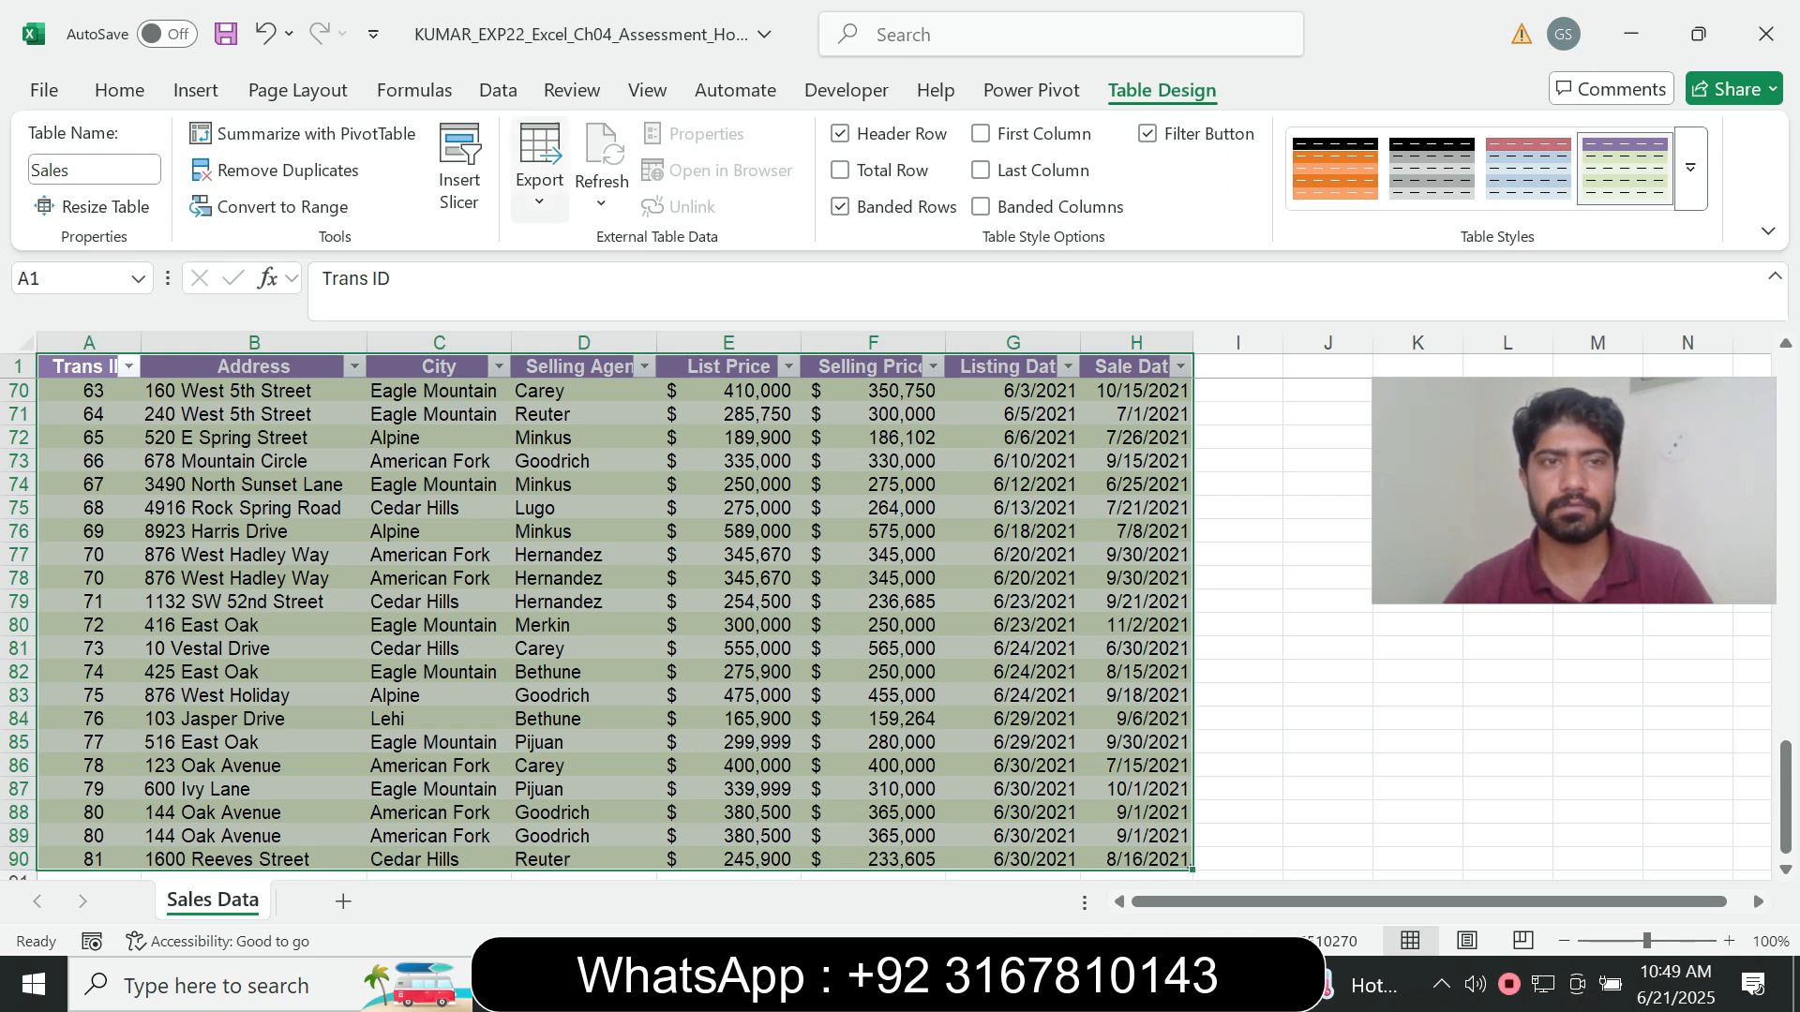
{"action": "left_click", "coordinate": [288, 169]}
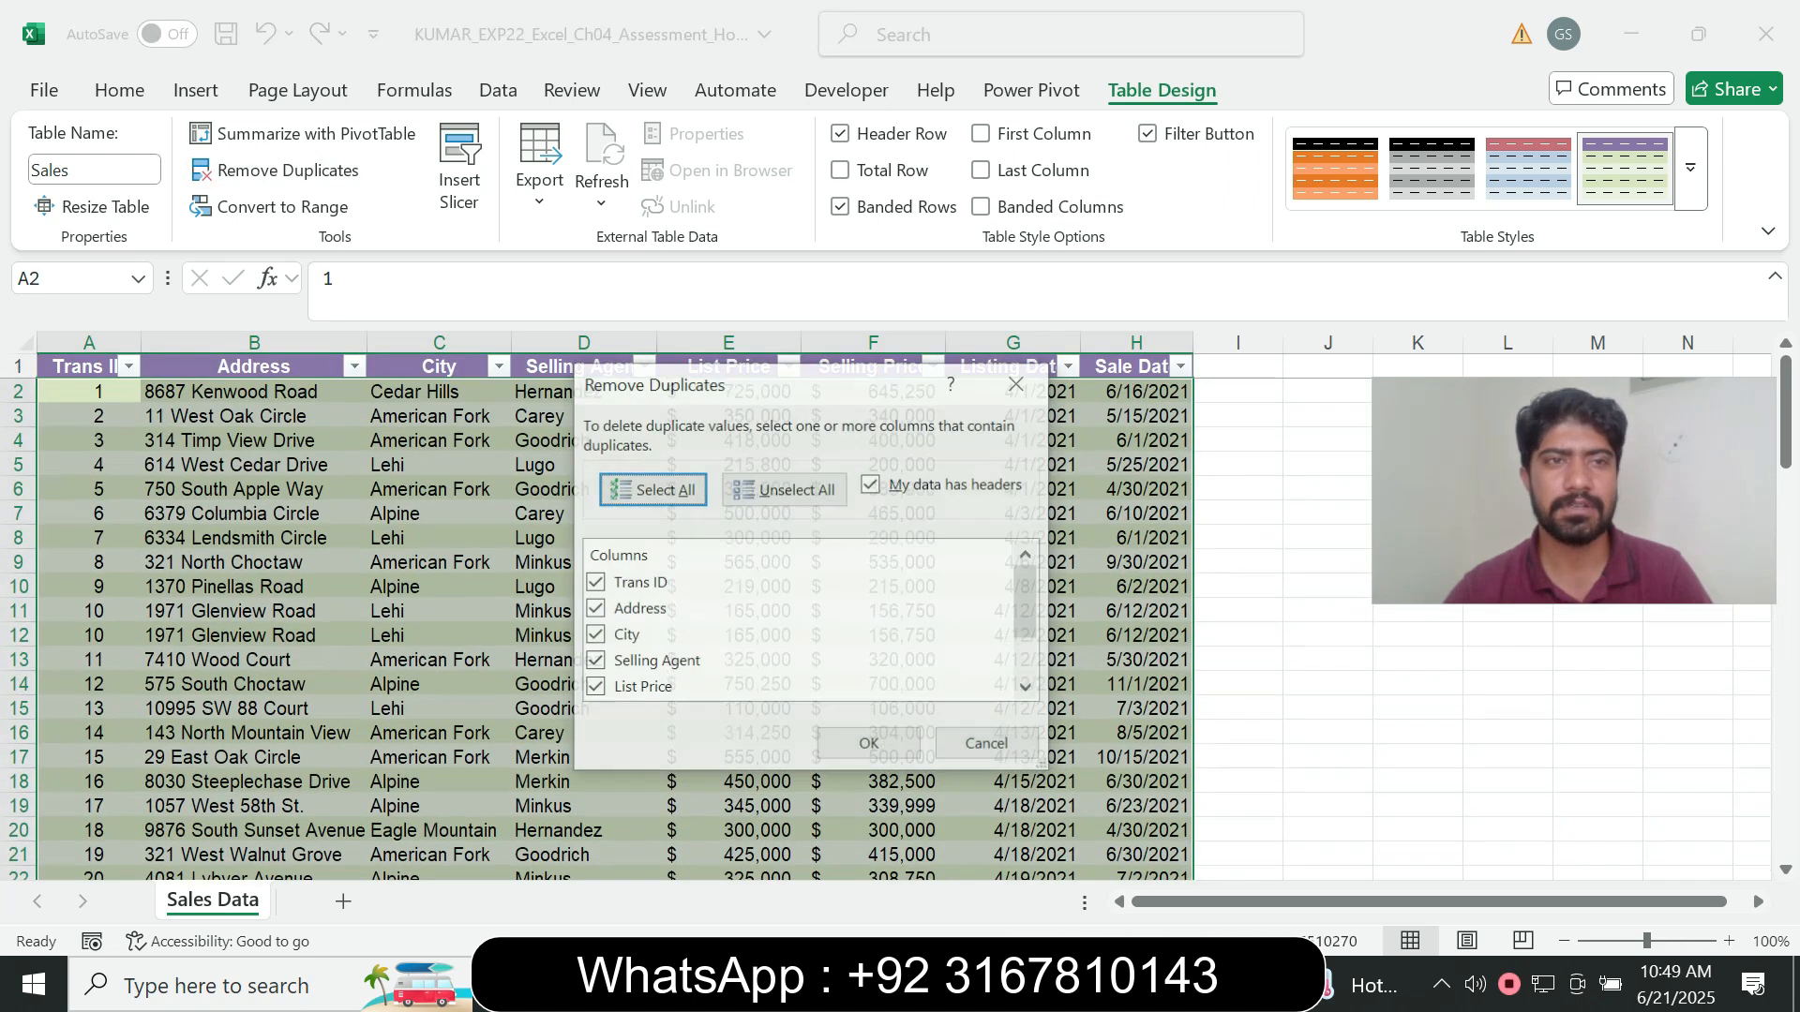
{"action": "left_click", "coordinate": [869, 744]}
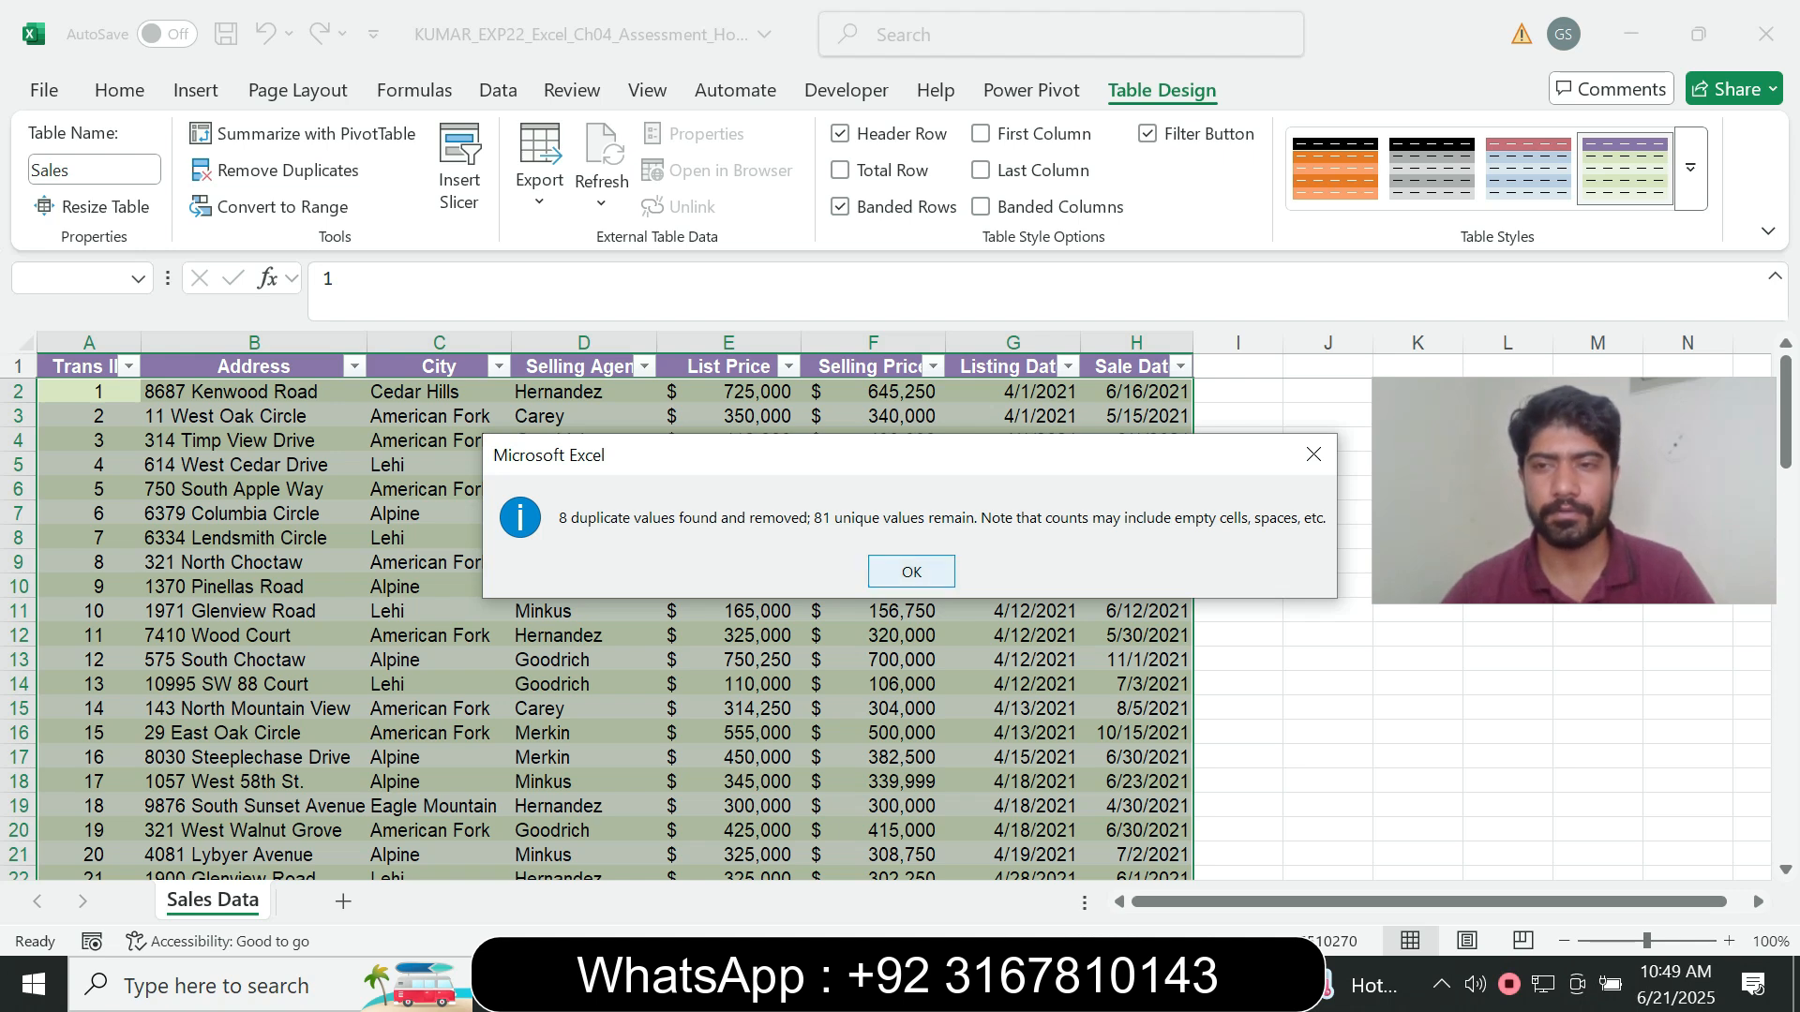
{"action": "key", "text": "Return"}
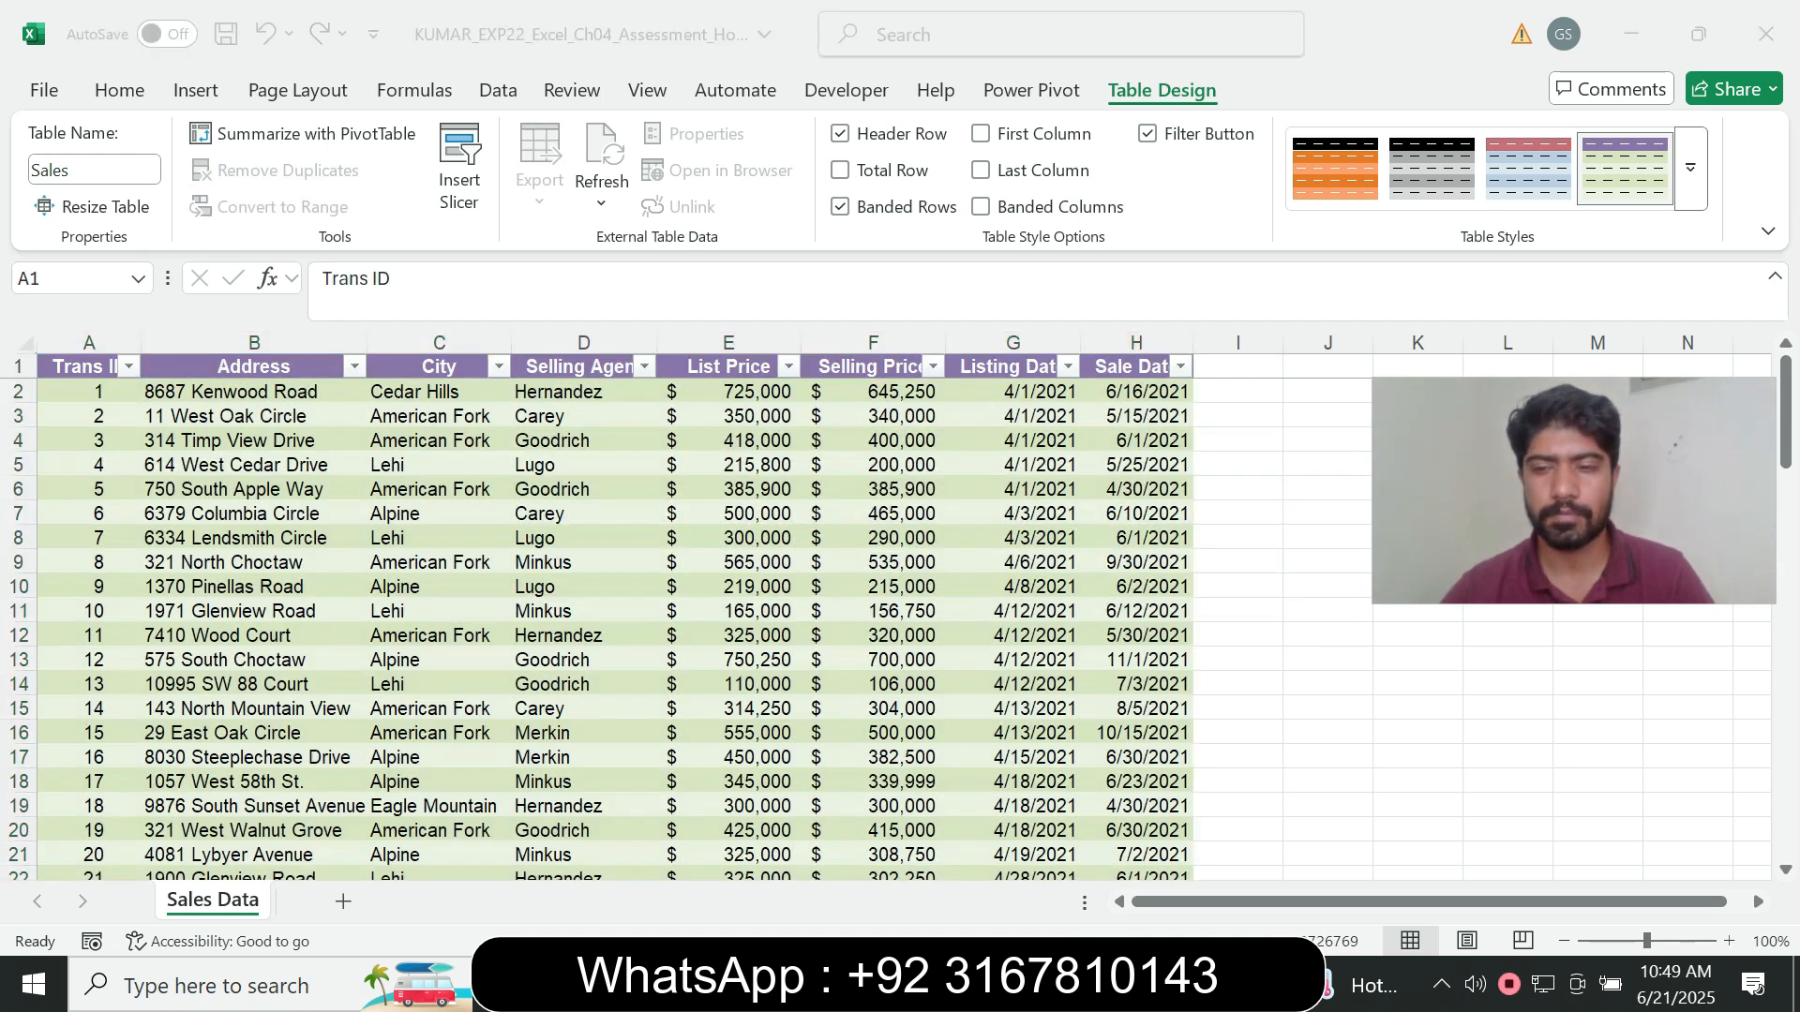
- Return to the Word instructions, set the step 5 instruction text to font size 9 and remove its highlight colour
{"action": "key", "text": "alt+Tab"}
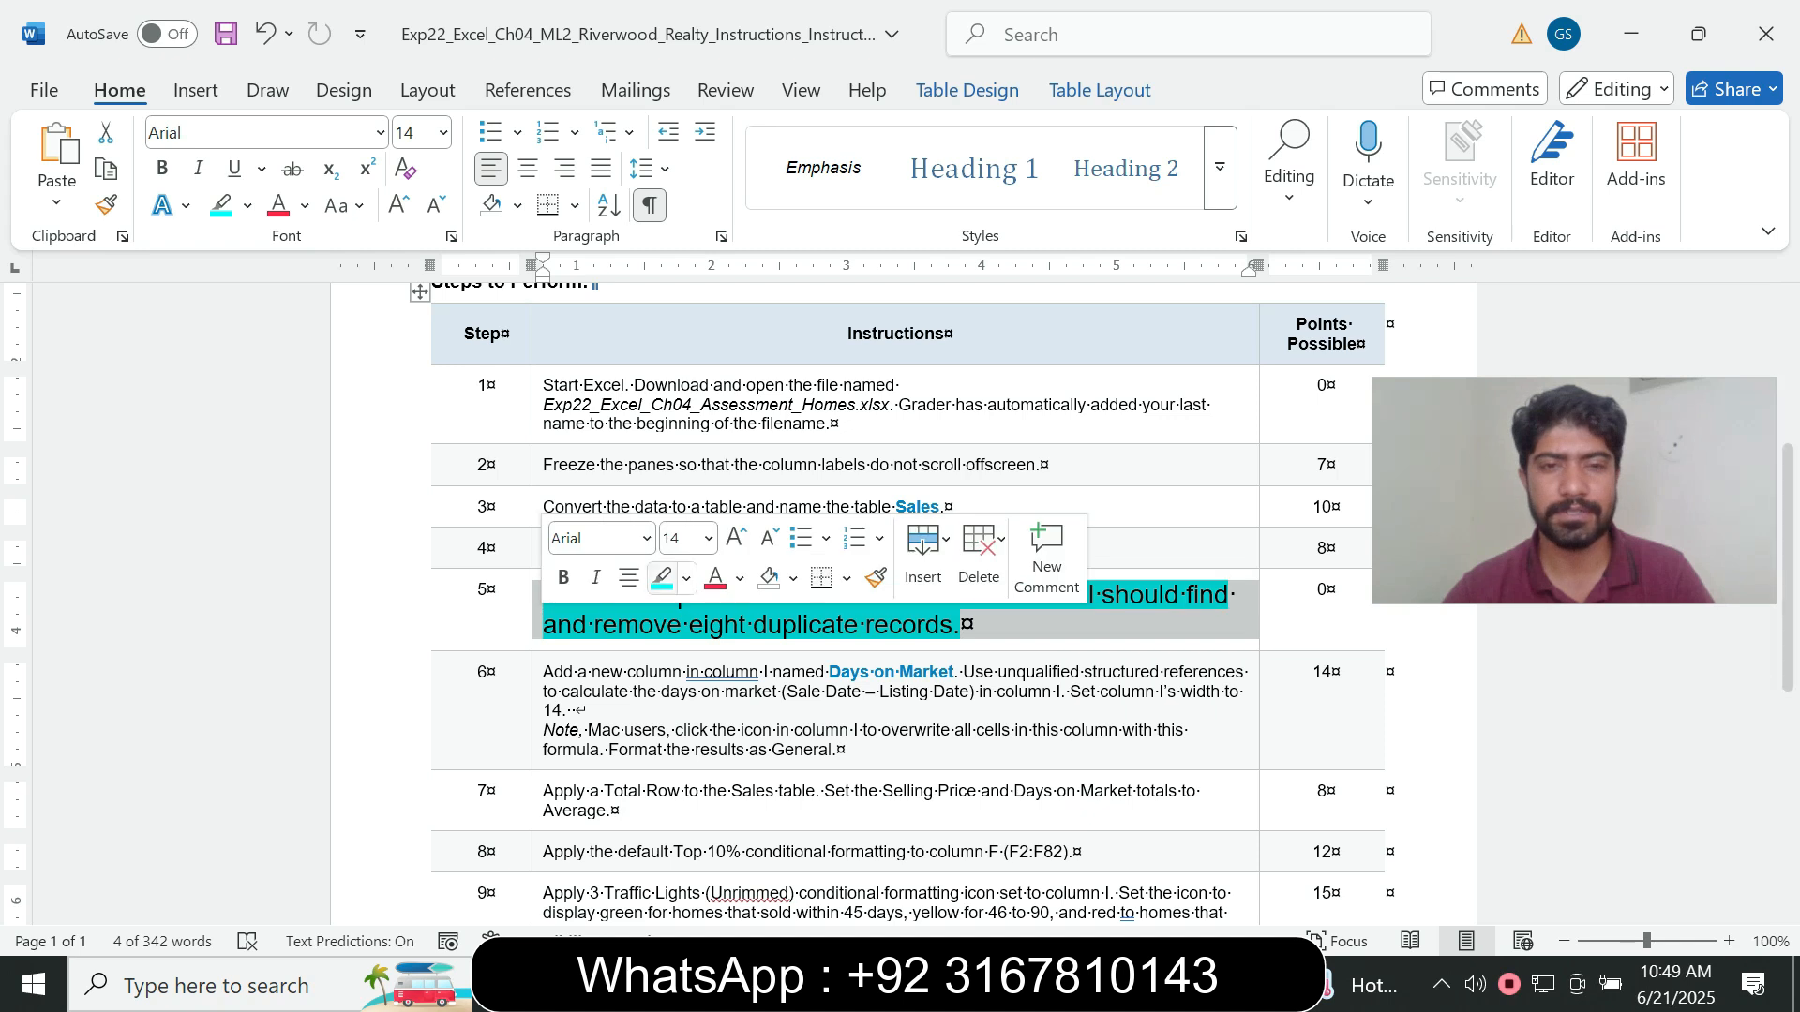
{"action": "left_click", "coordinate": [709, 538]}
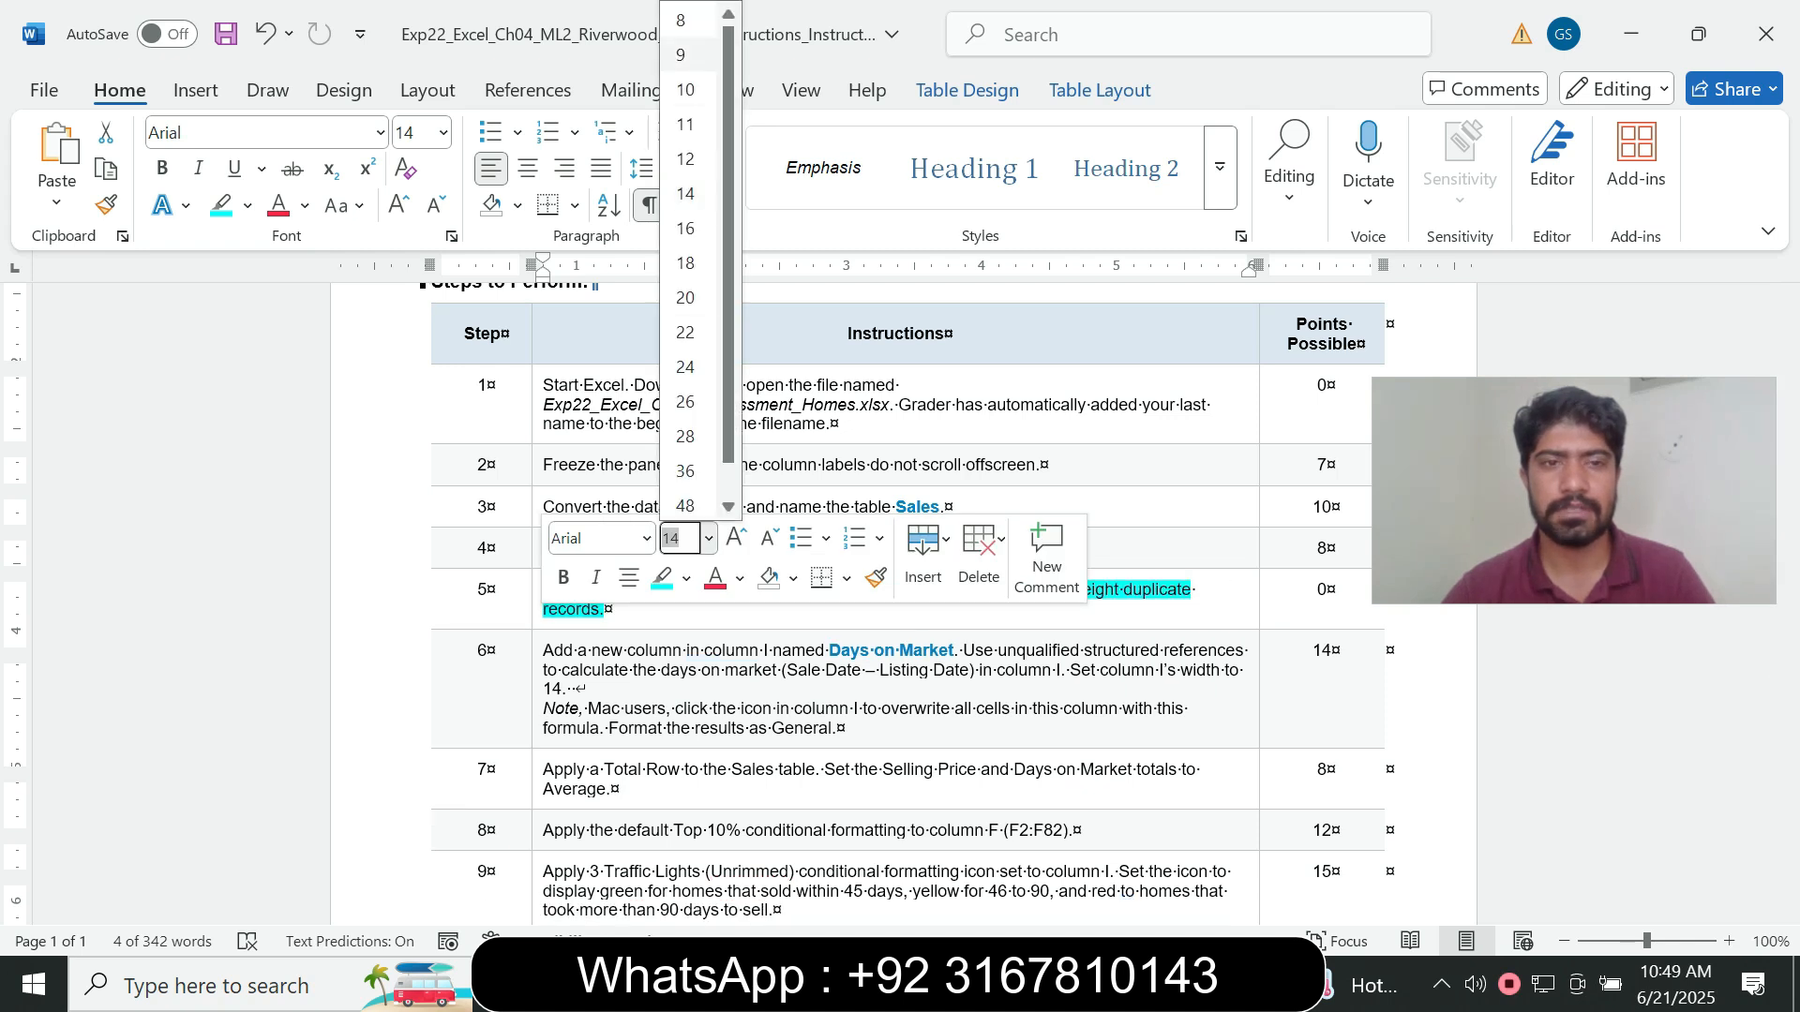
{"action": "left_click", "coordinate": [681, 54]}
{"action": "left_click", "coordinate": [247, 205]}
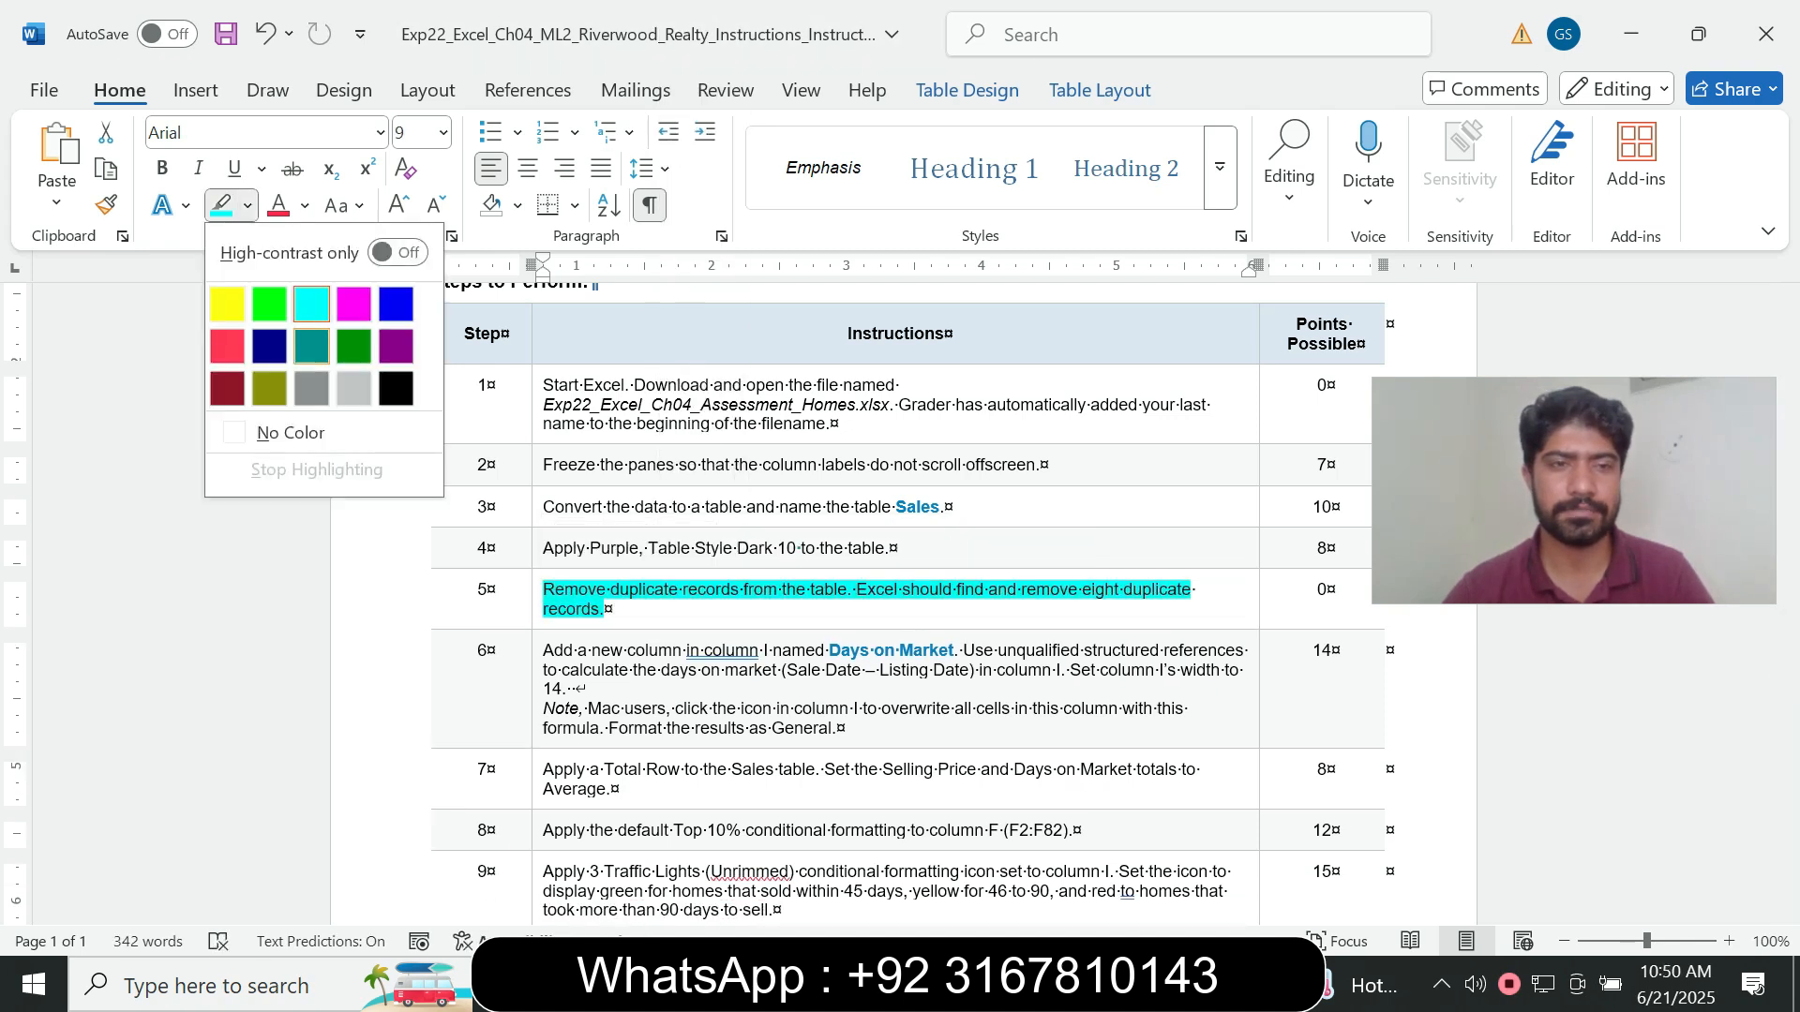
{"action": "left_click", "coordinate": [290, 430]}
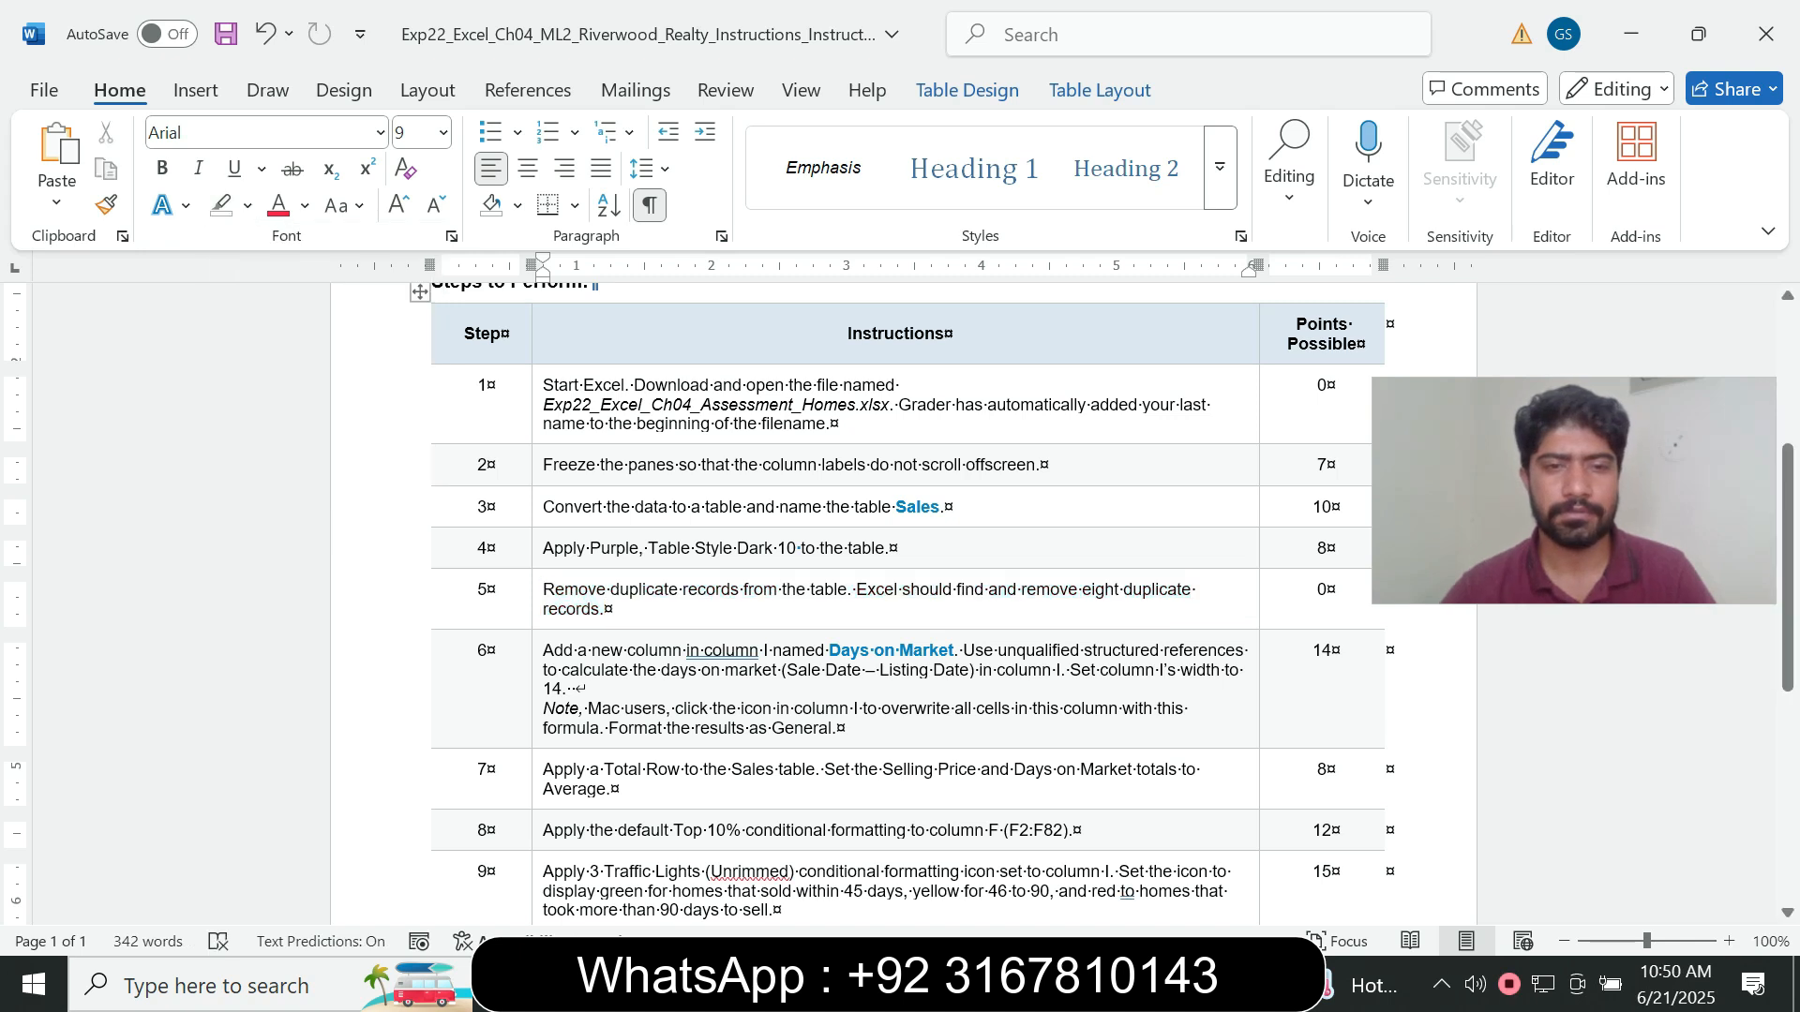
- Set the step 6 instruction about the Days on Market column to font size 14 and highlight it in turquoise
{"action": "left_click", "coordinate": [537, 704]}
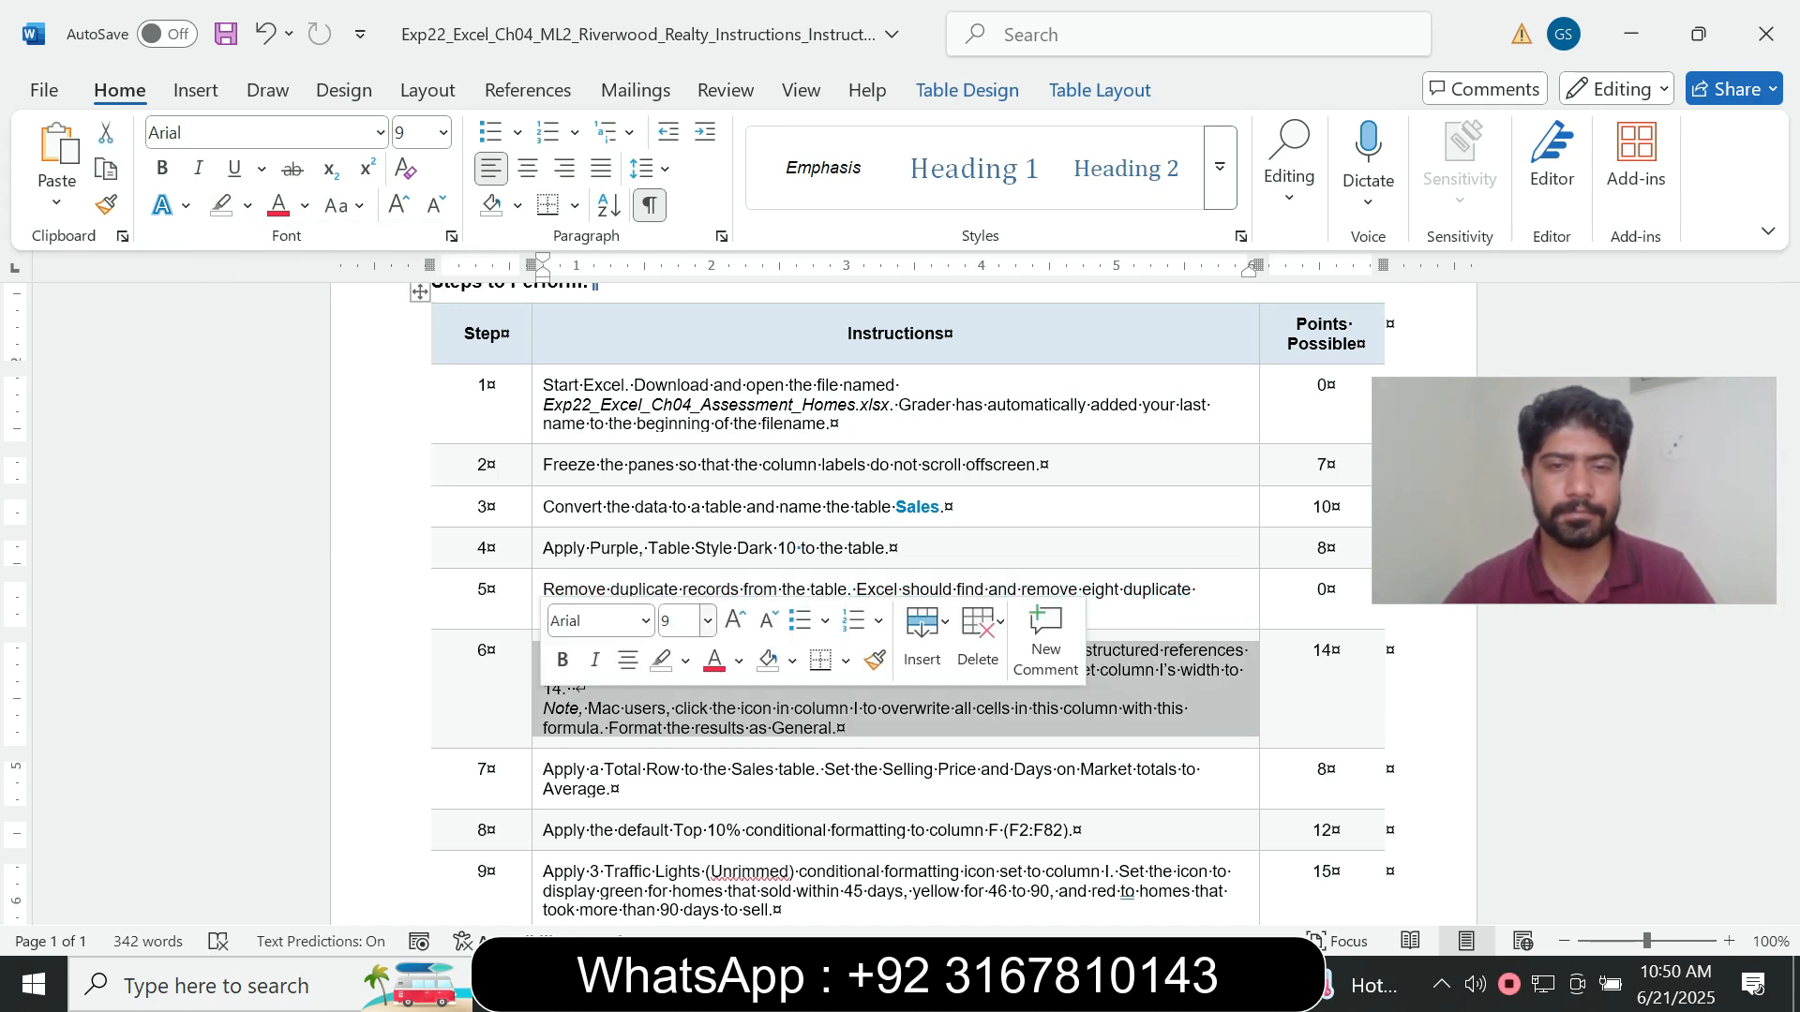
{"action": "left_click", "coordinate": [707, 620]}
{"action": "left_click", "coordinate": [684, 238]}
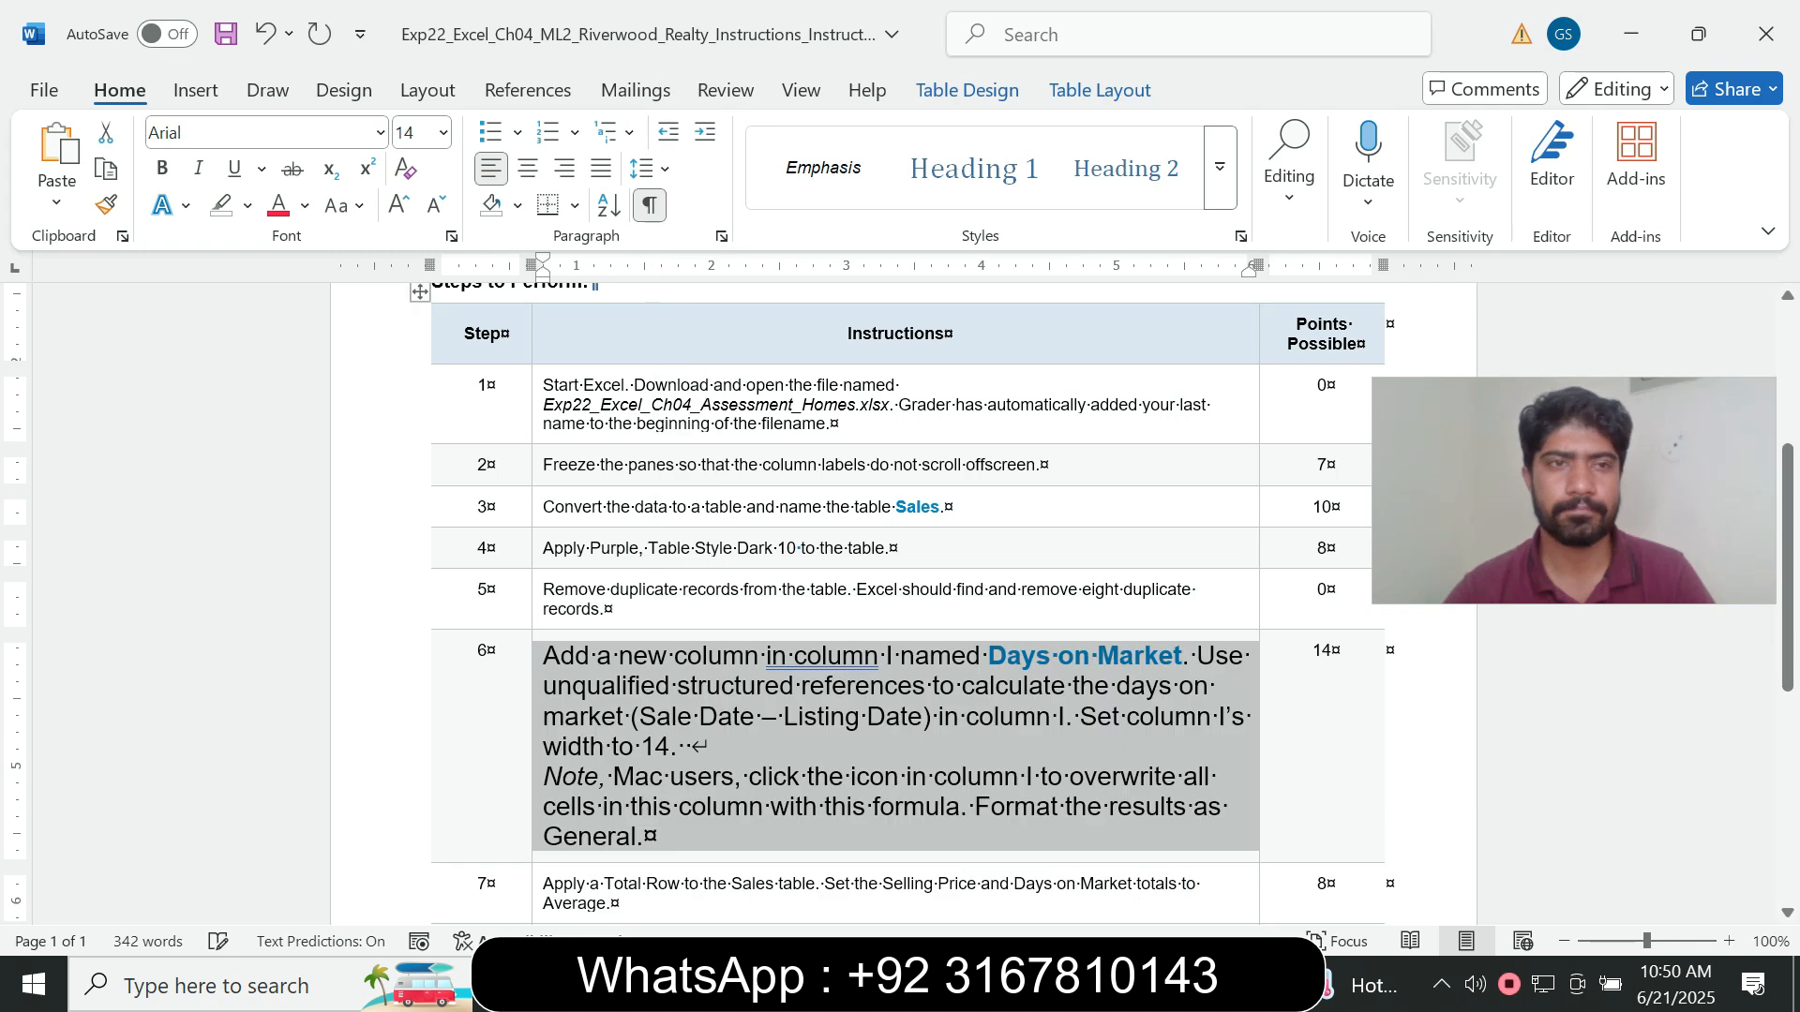
{"action": "left_click", "coordinate": [247, 205]}
{"action": "left_click", "coordinate": [311, 281]}
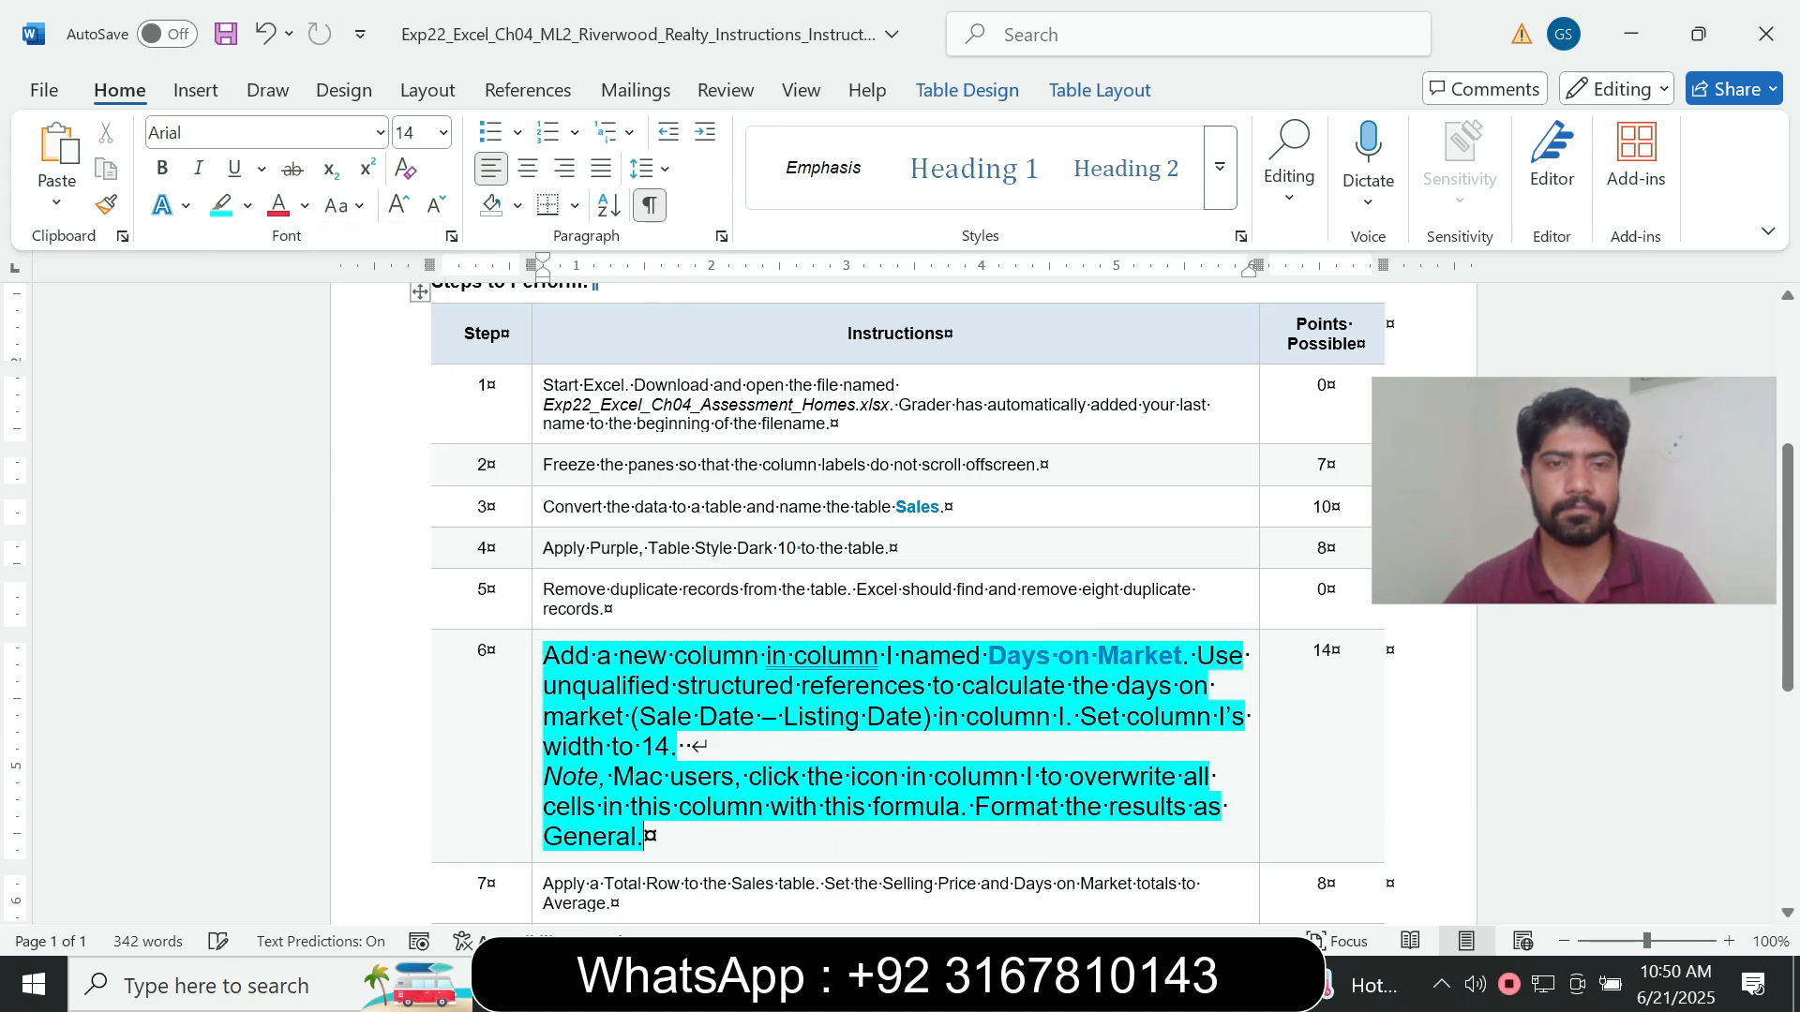
- Examine the step 6 requirements for the new column's name, formula, width and number format
{"action": "scroll", "coordinate": [899, 599], "scroll_direction": "down", "scroll_amount": 4}
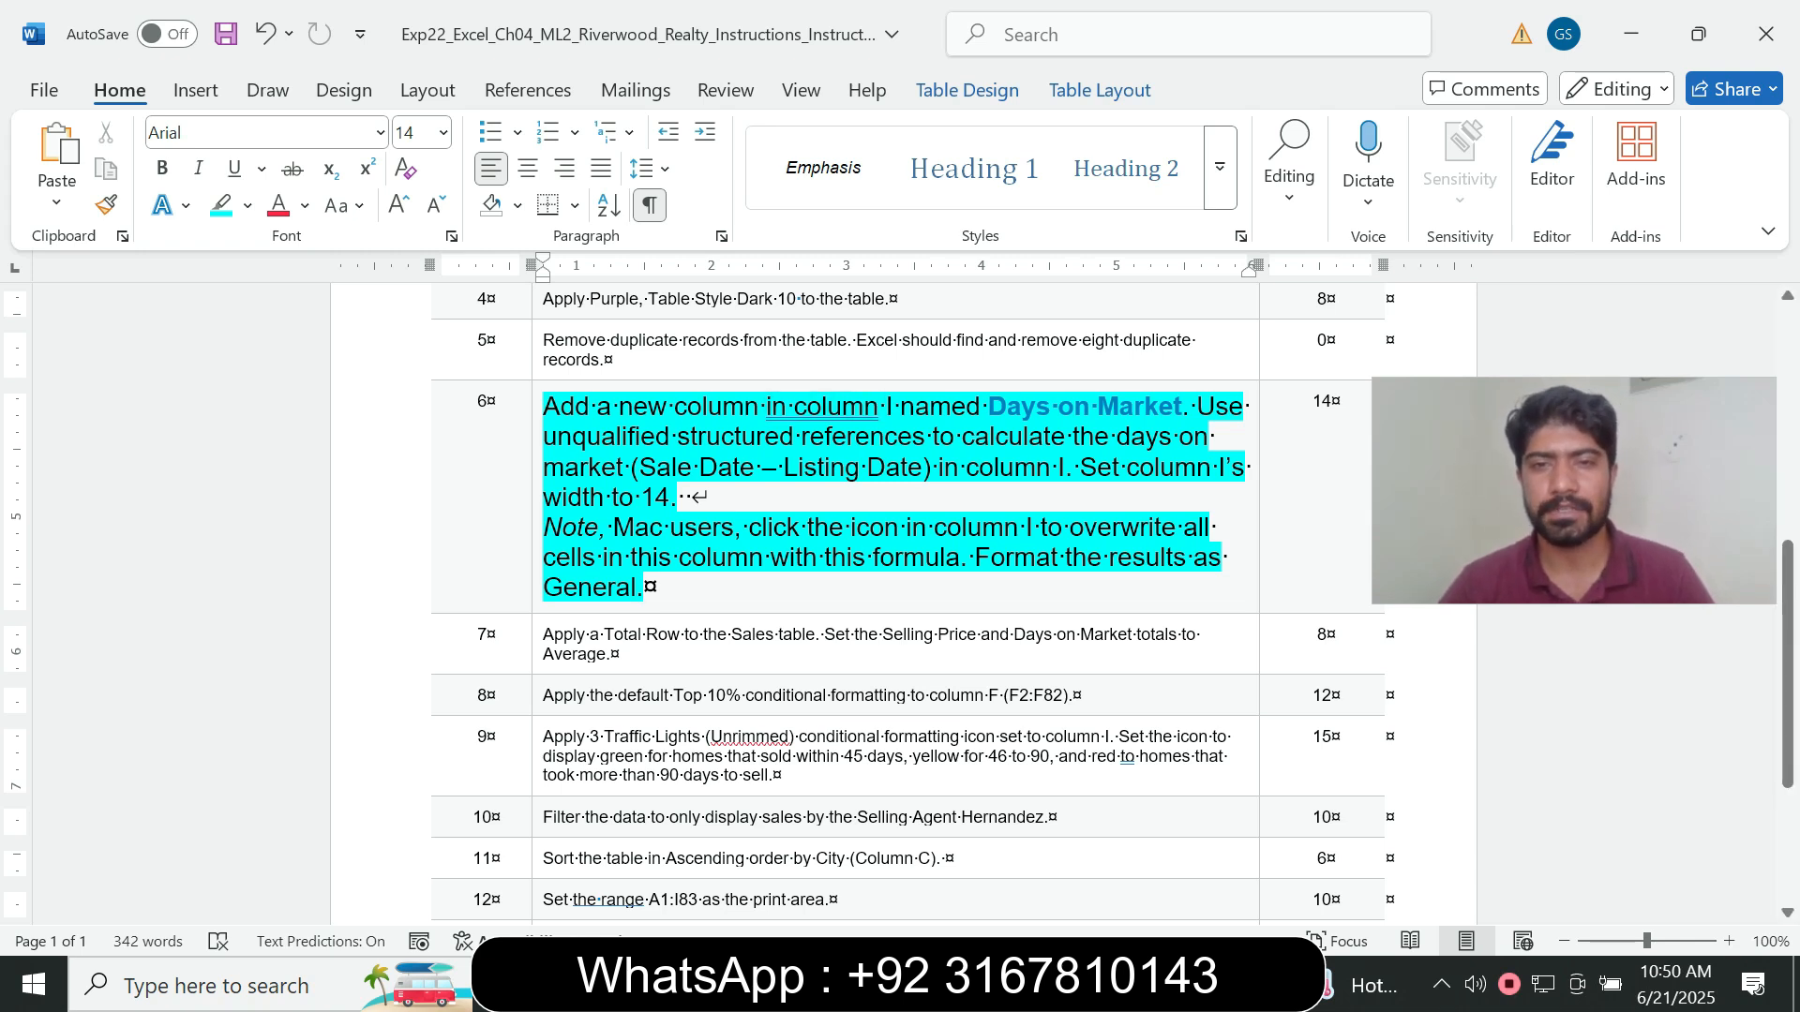
{"action": "left_click_drag", "start_coordinate": [988, 408], "coordinate": [1182, 409]}
{"action": "key", "text": "ctrl+c"}
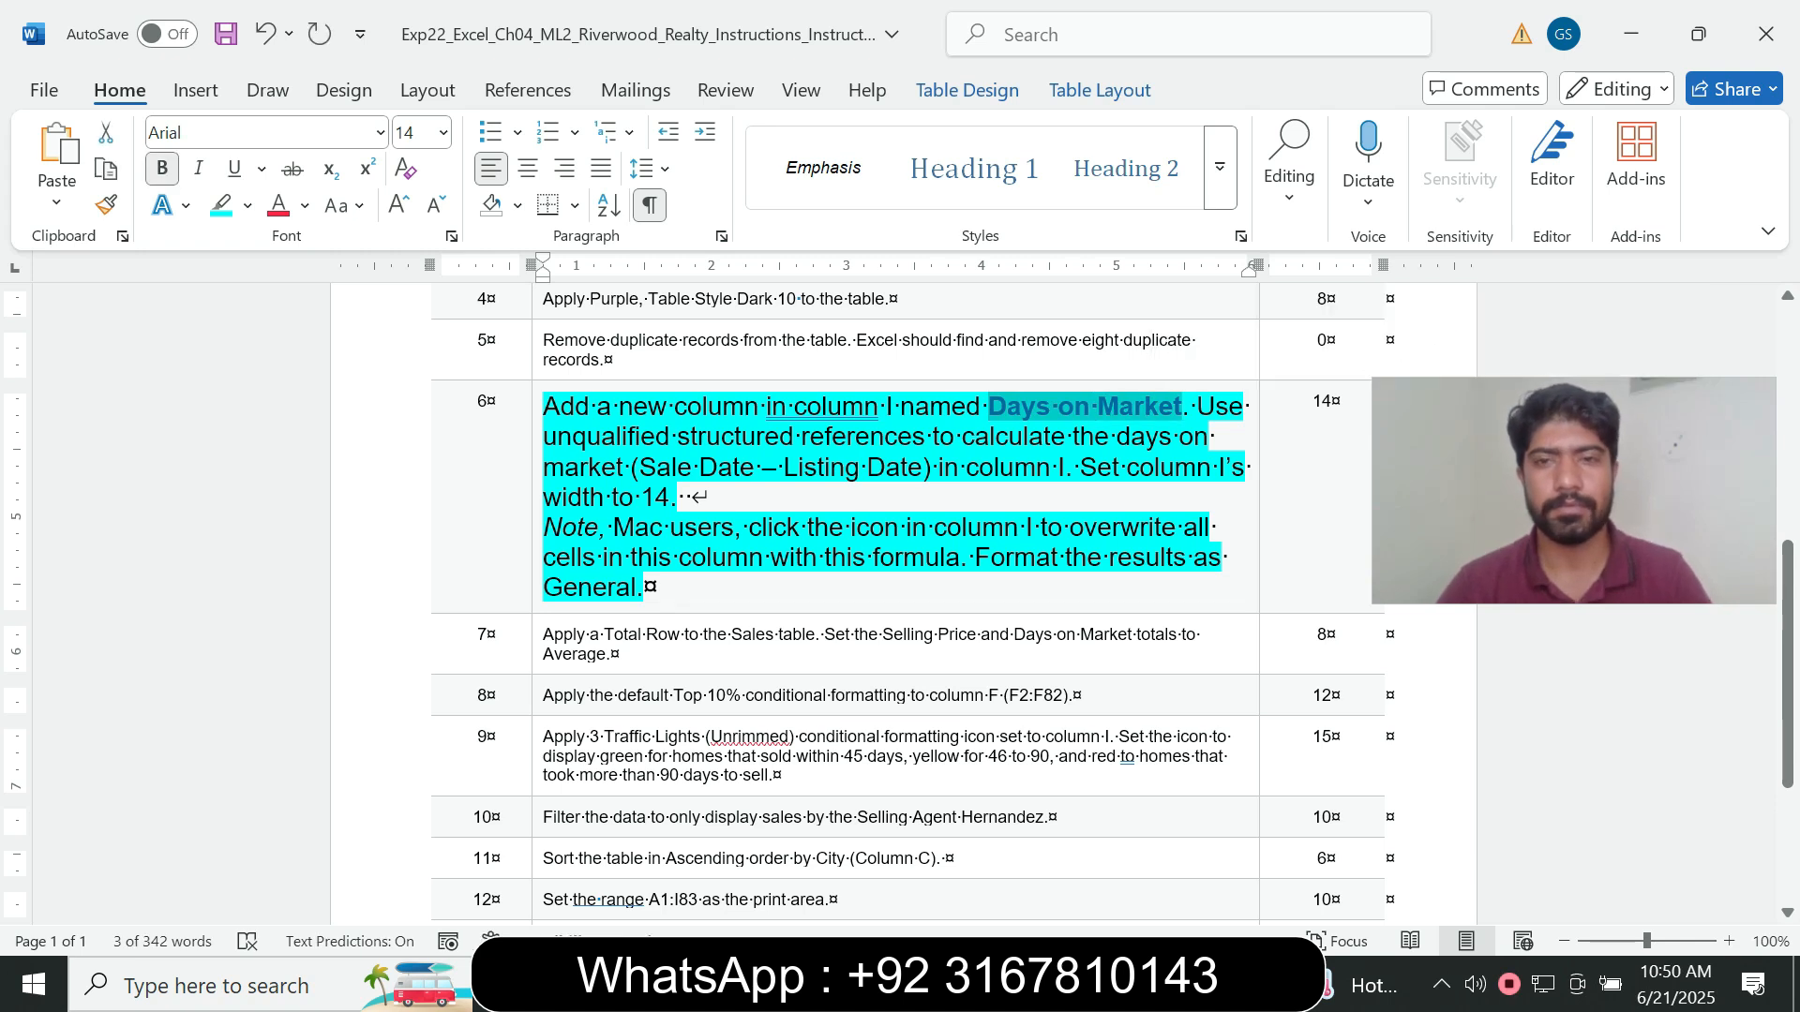
{"action": "left_click", "coordinate": [590, 409]}
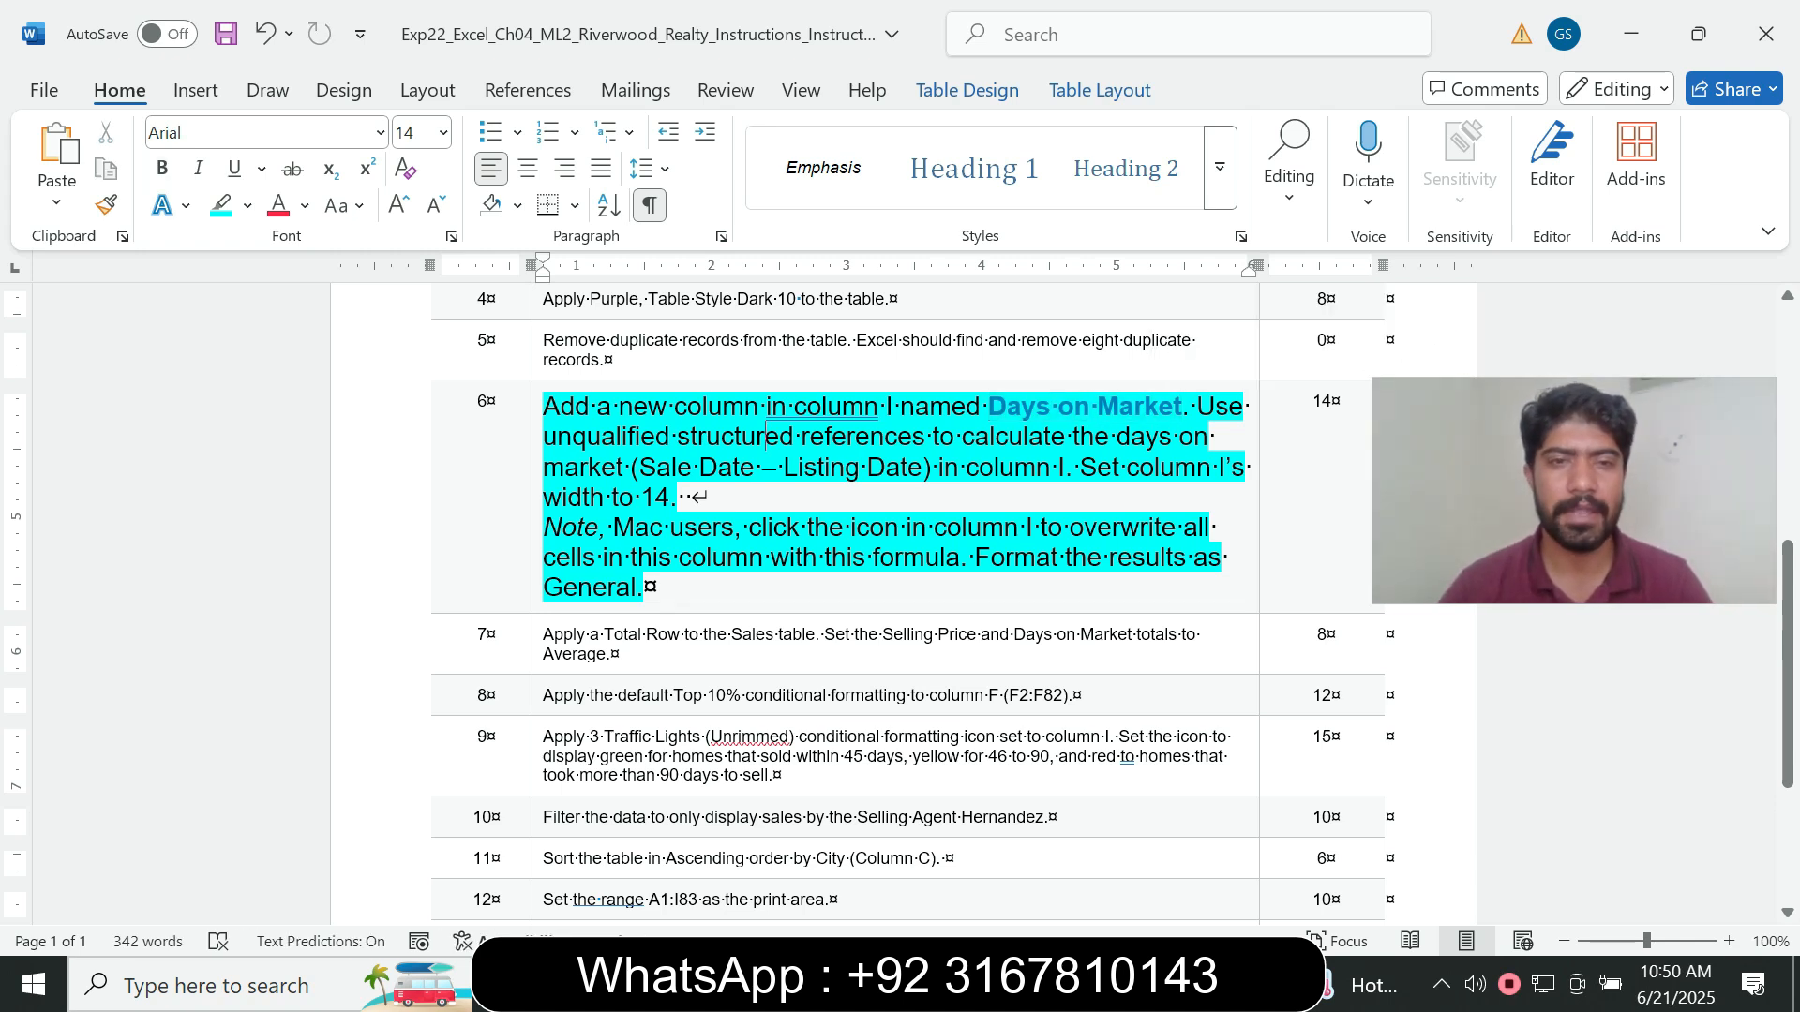
- Switch to the Excel workbook and add a column headed Days on Market in cell I1 of the Sales table
{"action": "left_click_drag", "start_coordinate": [590, 409], "coordinate": [789, 436]}
{"action": "left_click", "coordinate": [811, 437]}
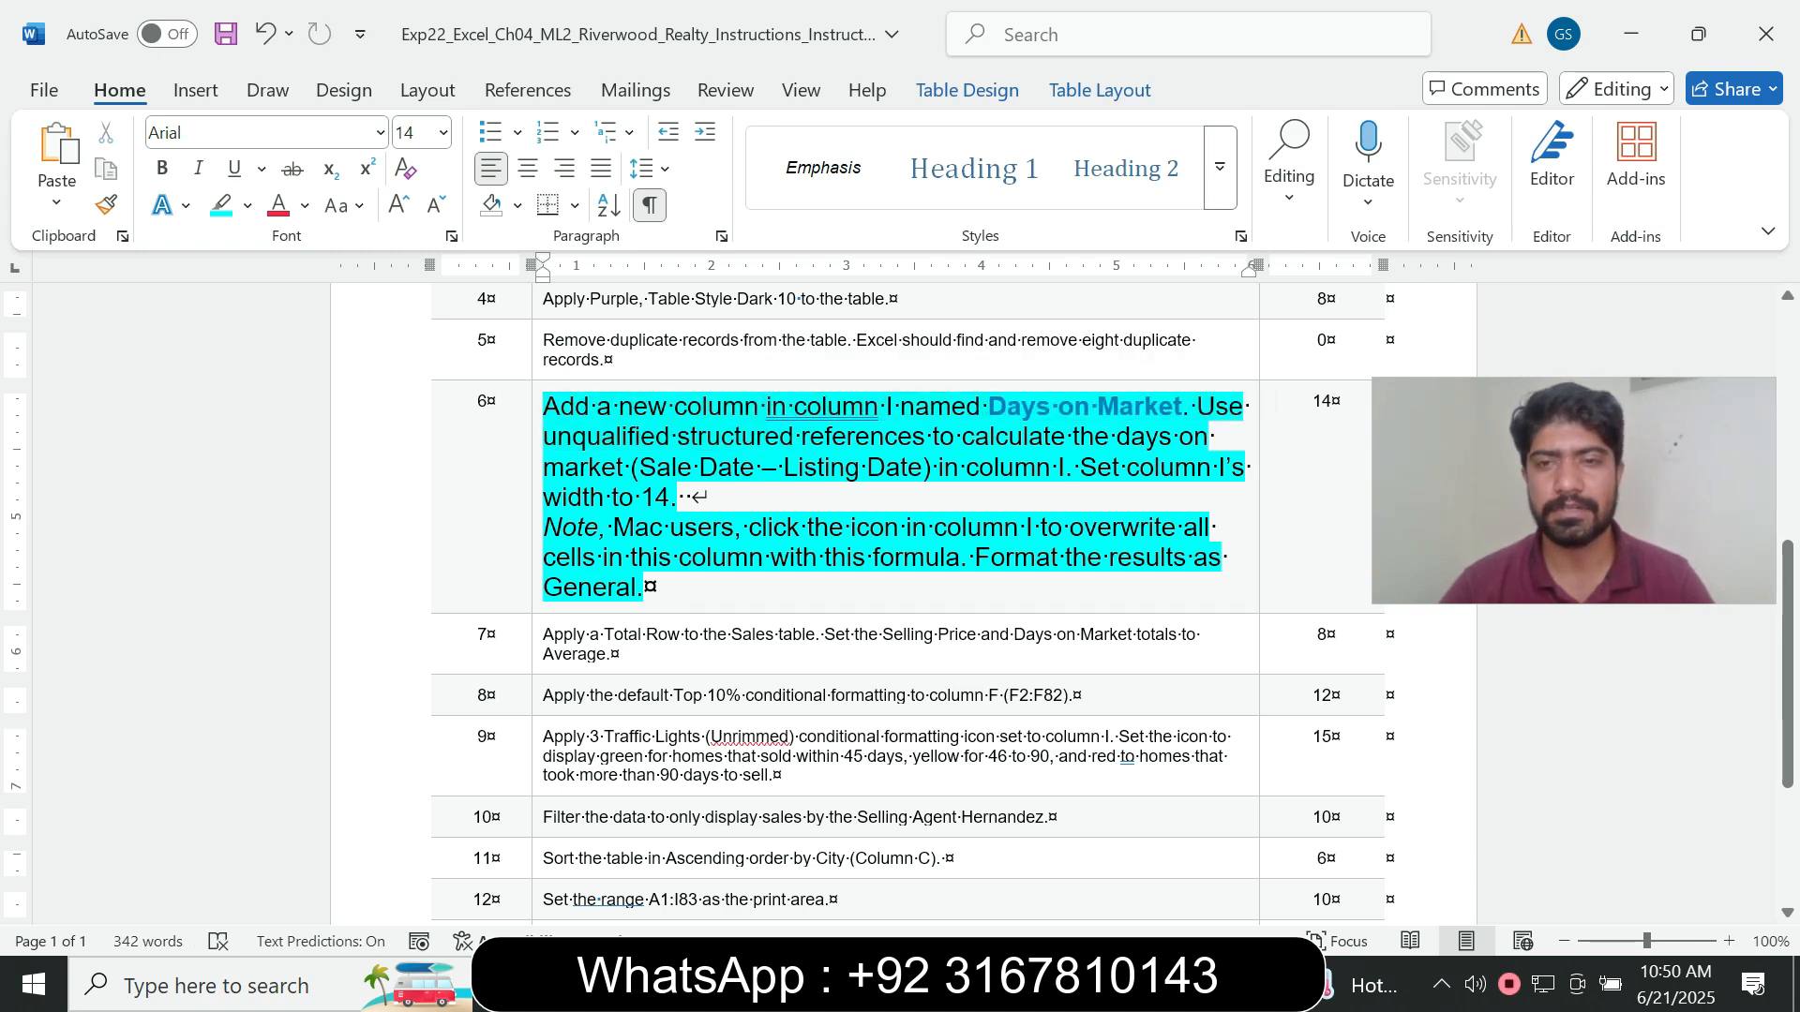
{"action": "key", "text": "alt+Tab"}
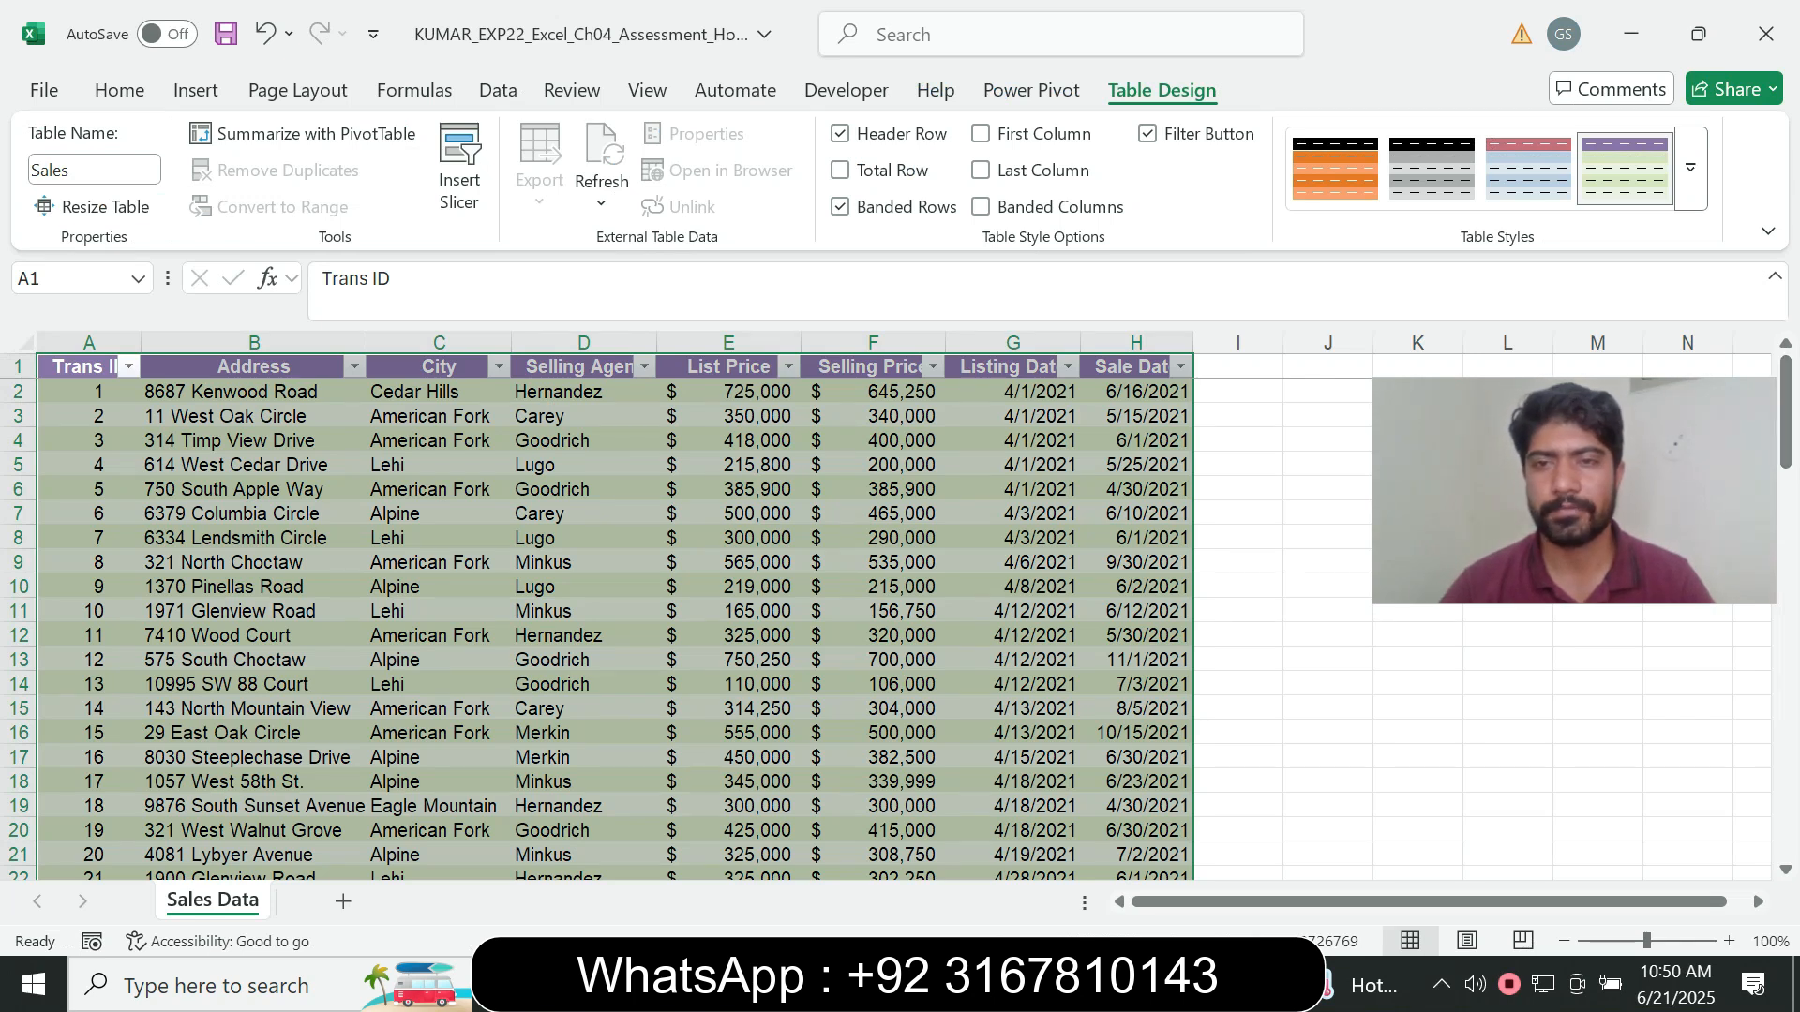
{"action": "left_click", "coordinate": [1238, 366]}
{"action": "left_click", "coordinate": [750, 281]}
{"action": "key", "text": "ctrl+v"}
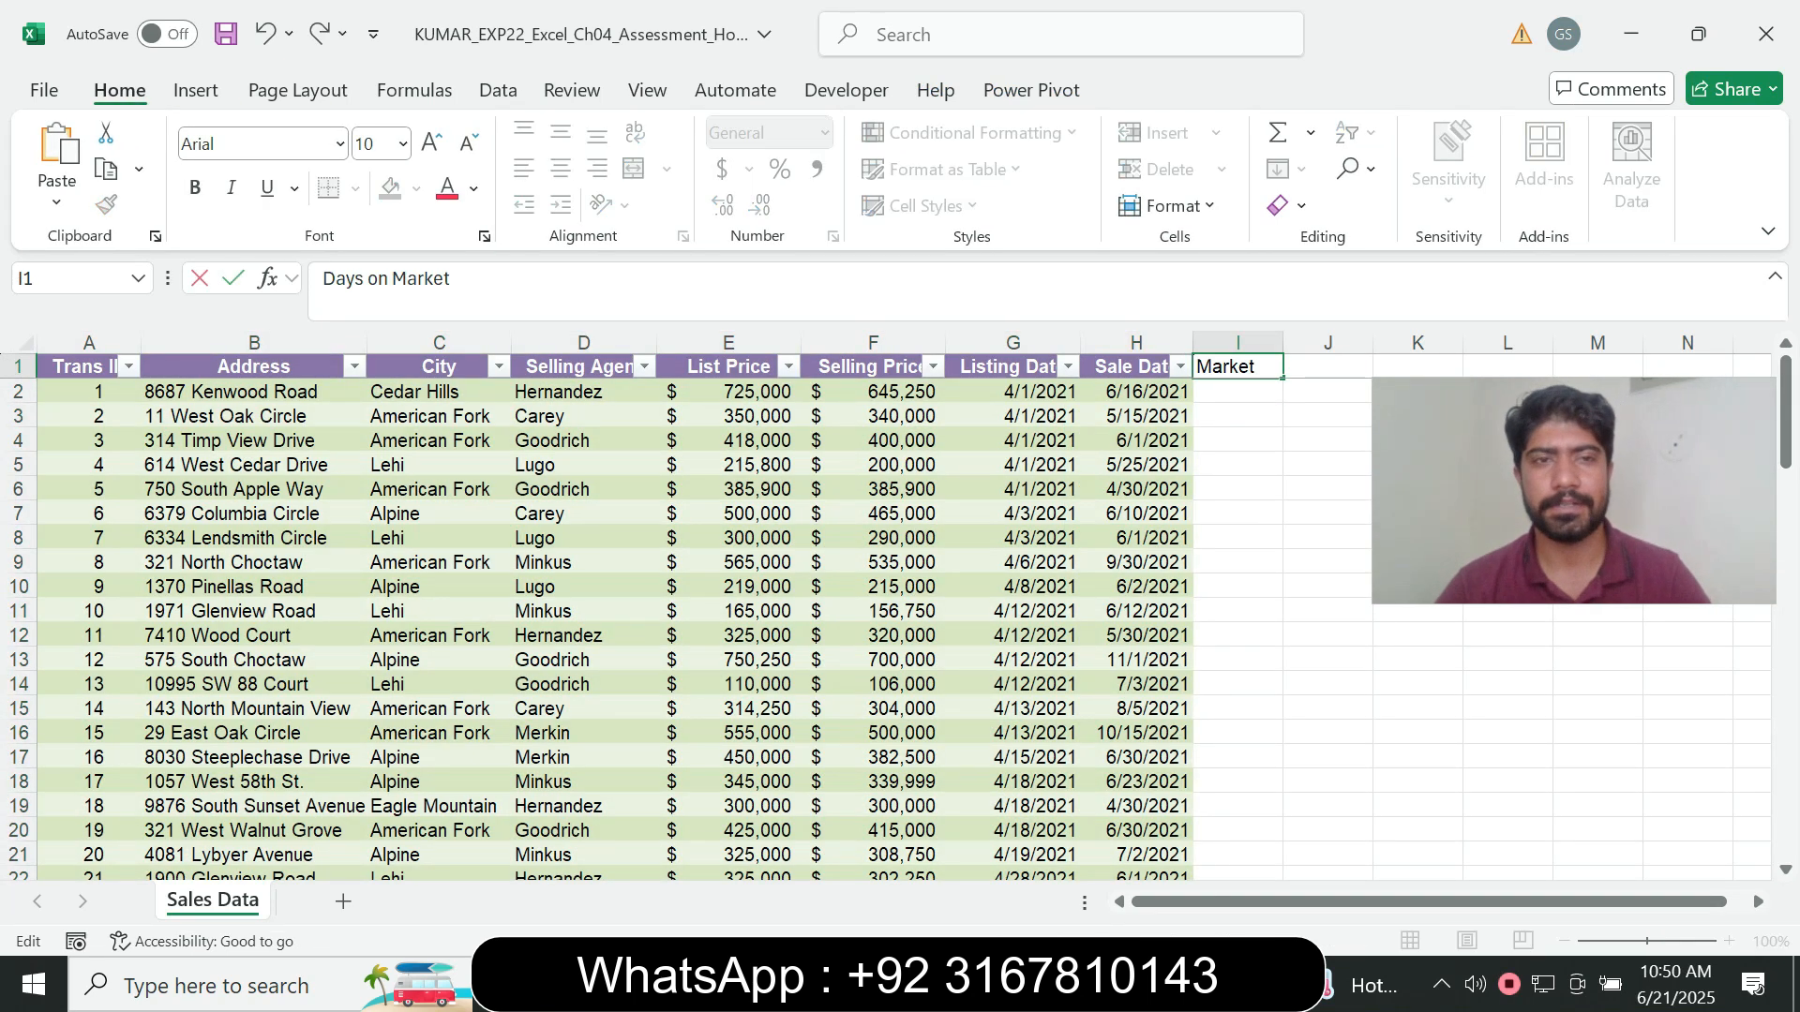
{"action": "key", "text": "Return"}
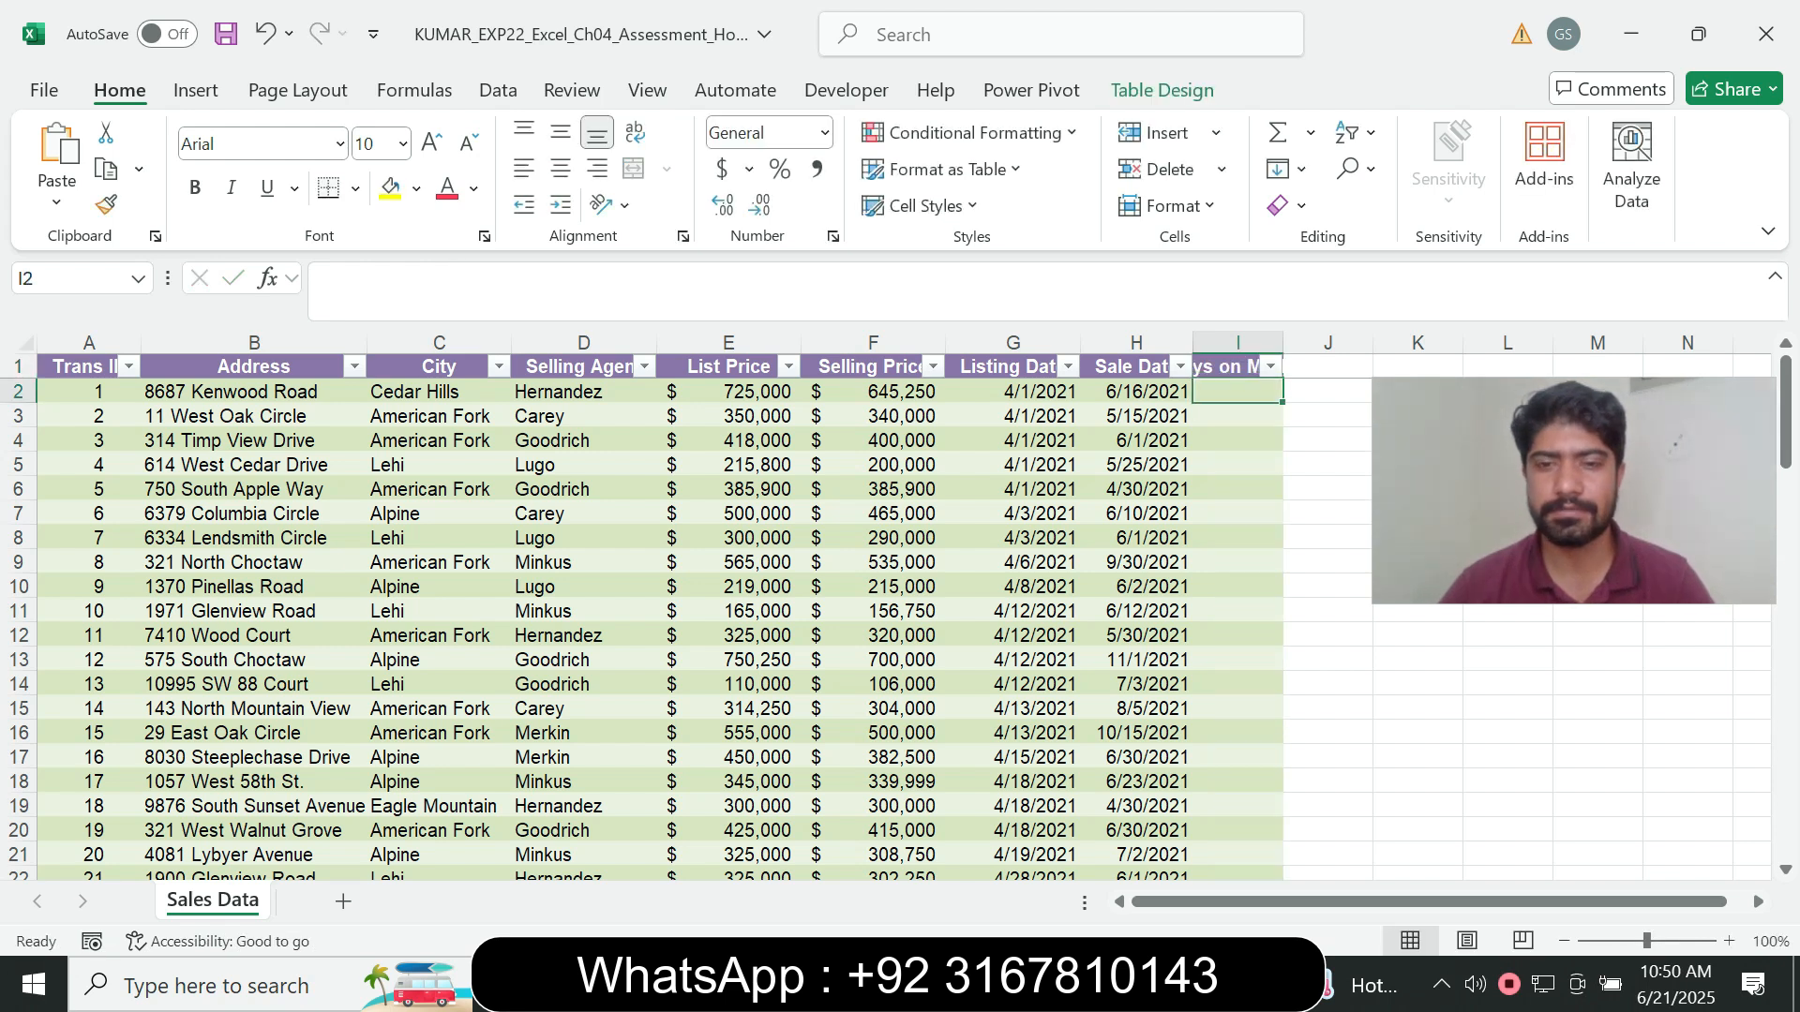
- Check the step 6 wording in Word, and fill the Days on Market column in Excel with the formula =[@[Sale Date]]-[@[Listing Date]]
{"action": "key", "text": "alt+Tab"}
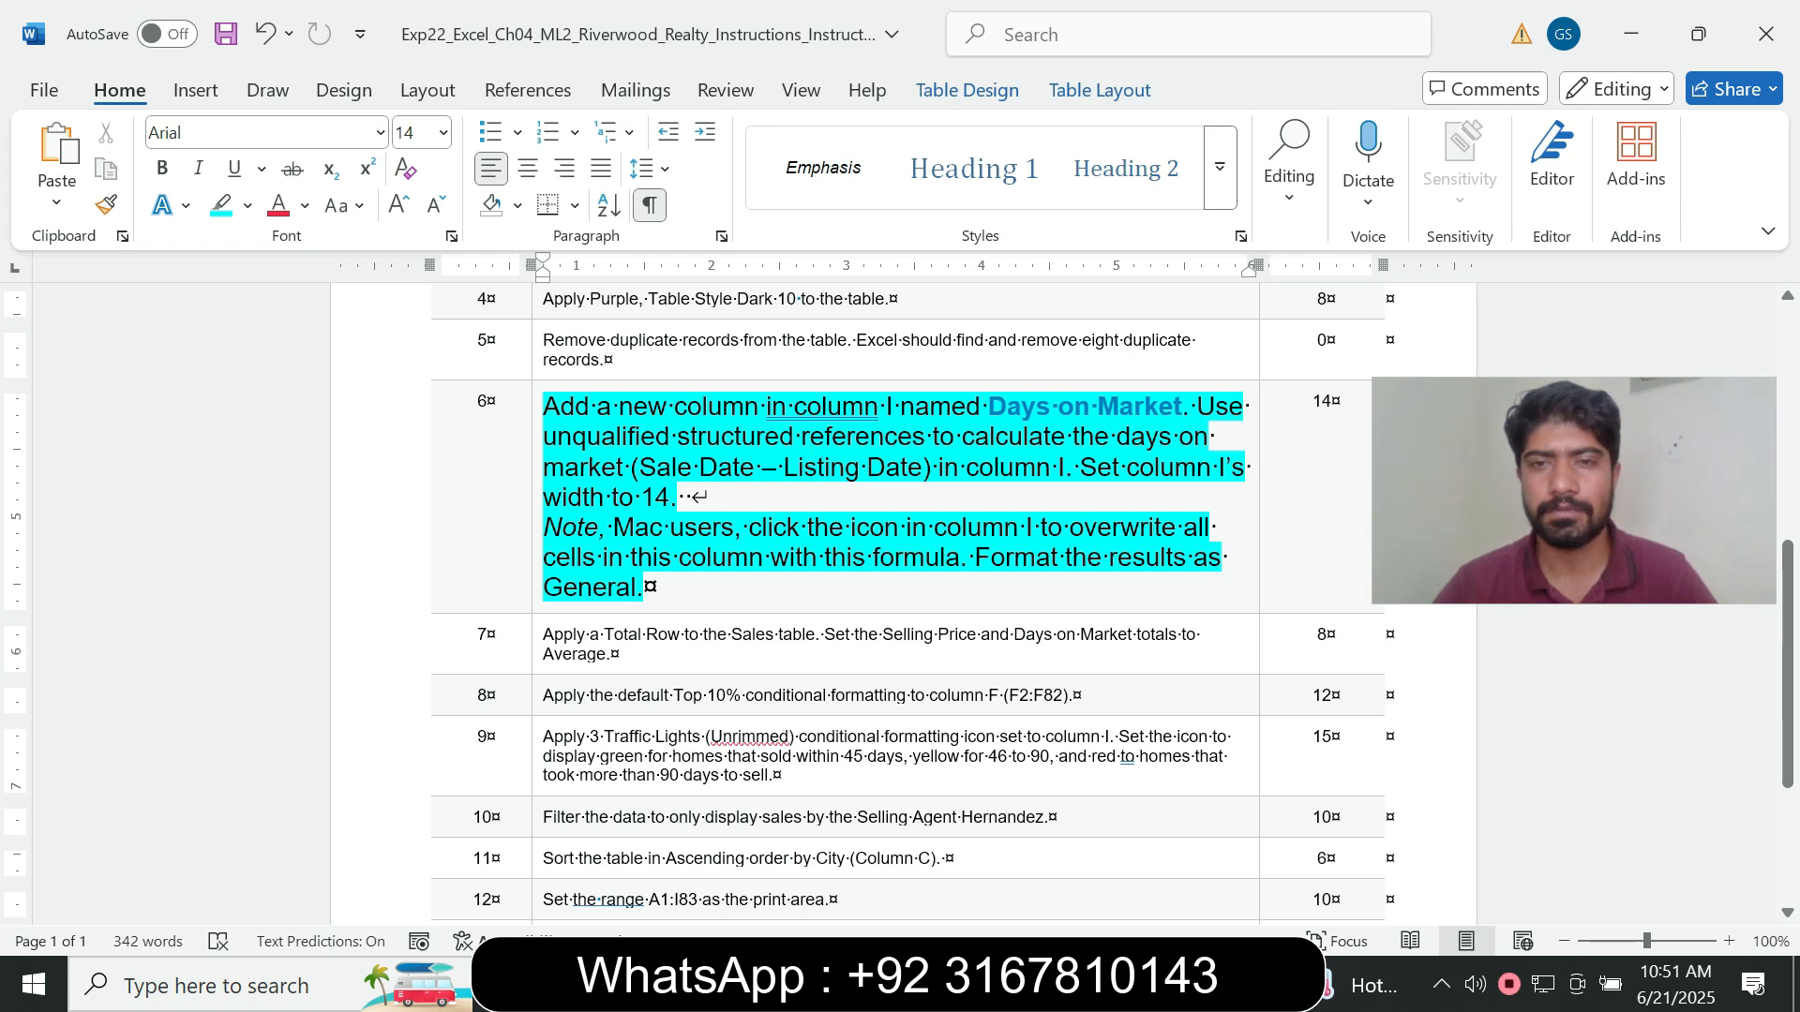
{"action": "key", "text": "alt+Tab"}
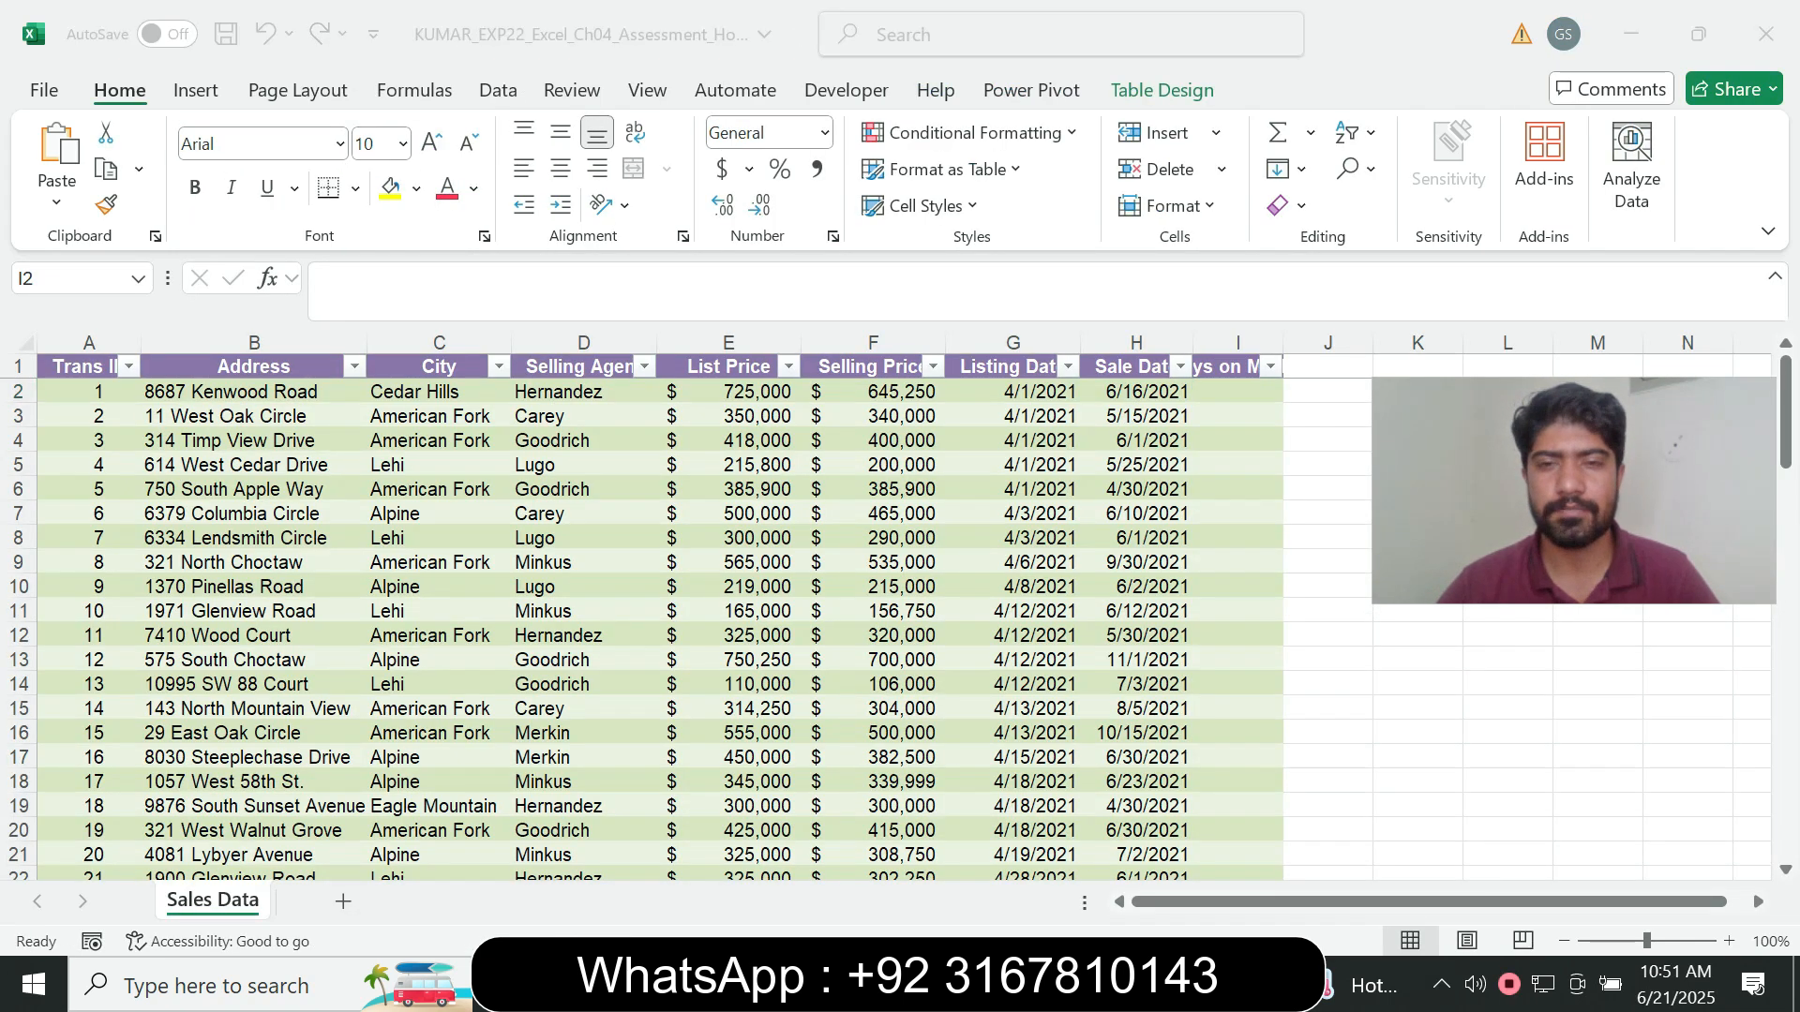
{"action": "key", "text": "alt+Tab"}
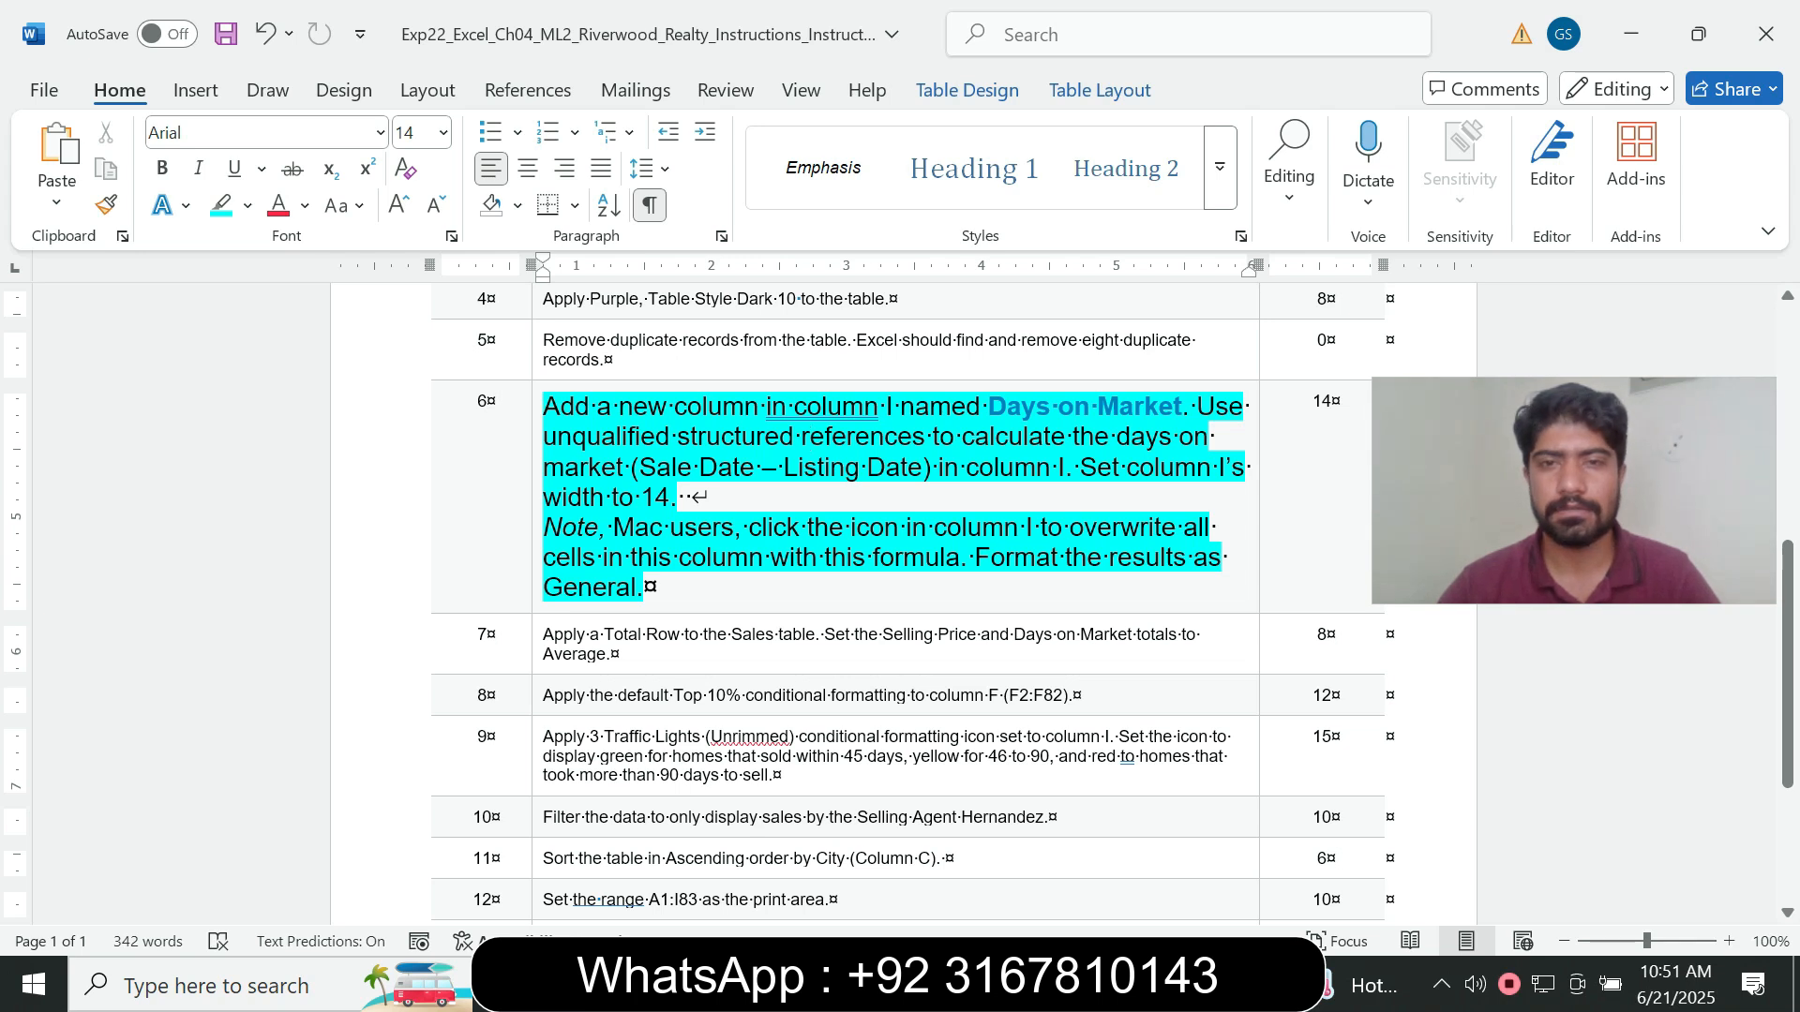
{"action": "left_click_drag", "start_coordinate": [1066, 437], "coordinate": [1080, 437]}
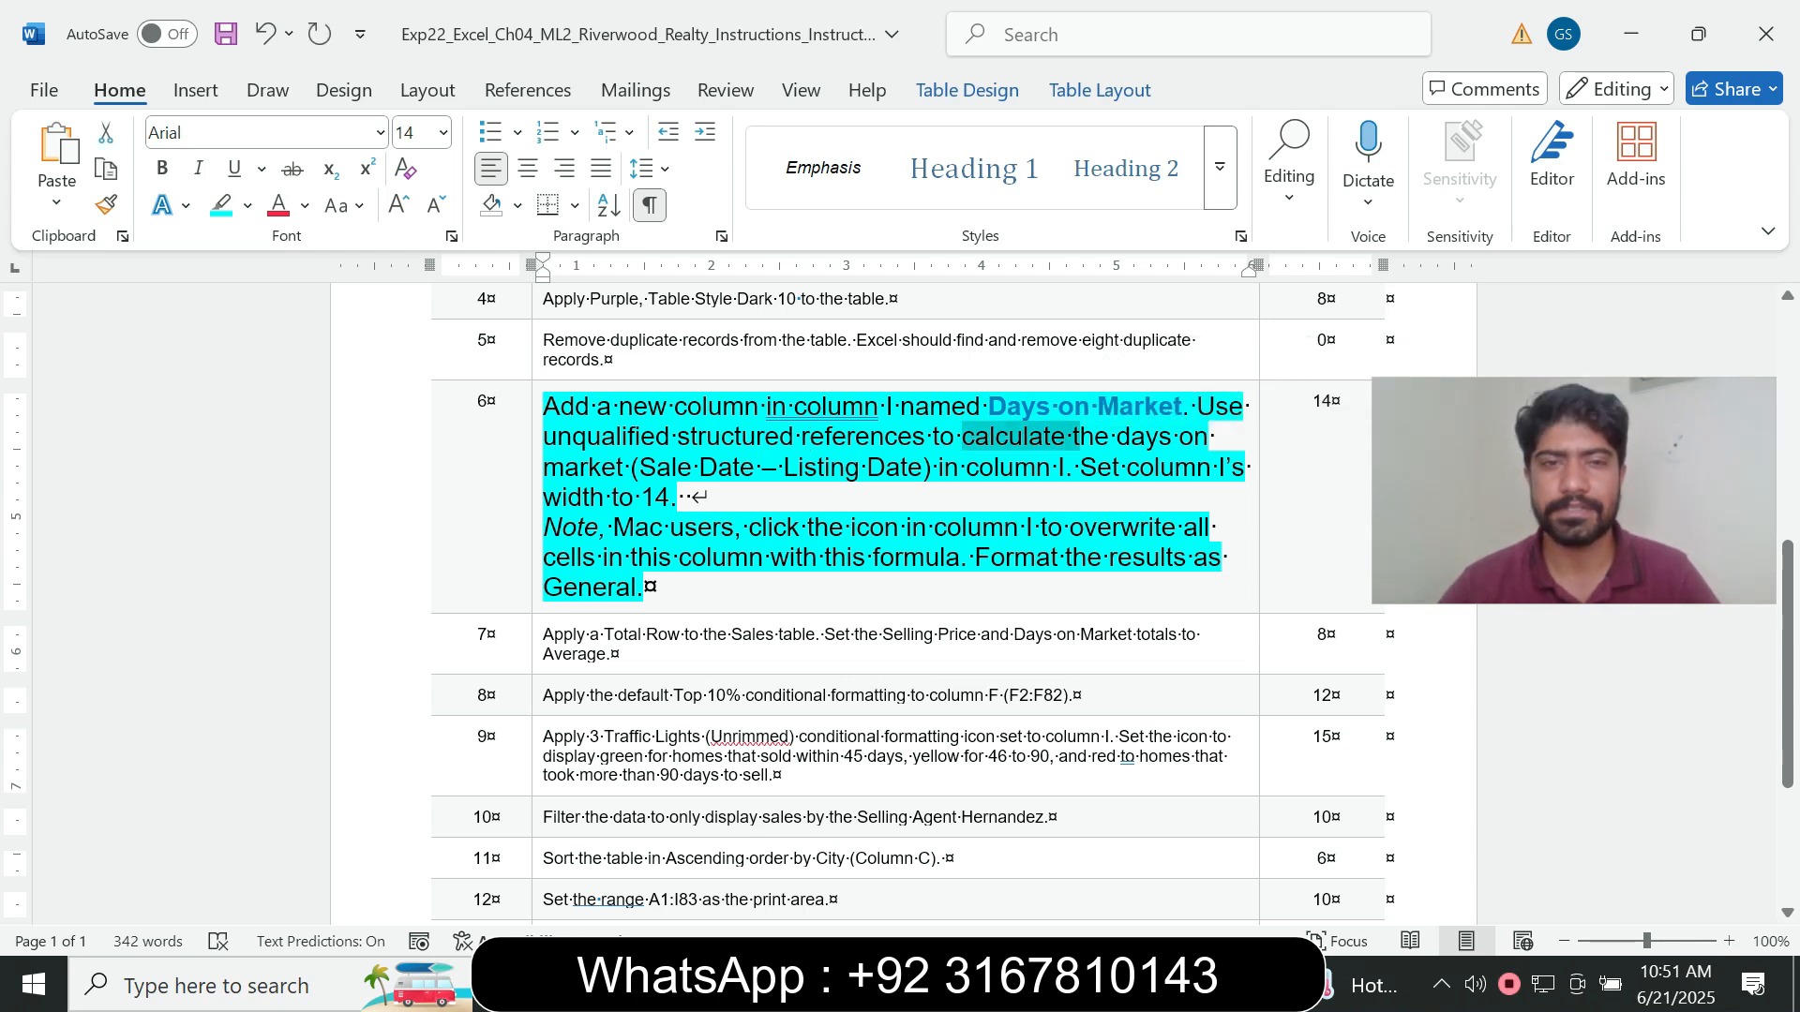
{"action": "key", "text": "alt+Tab"}
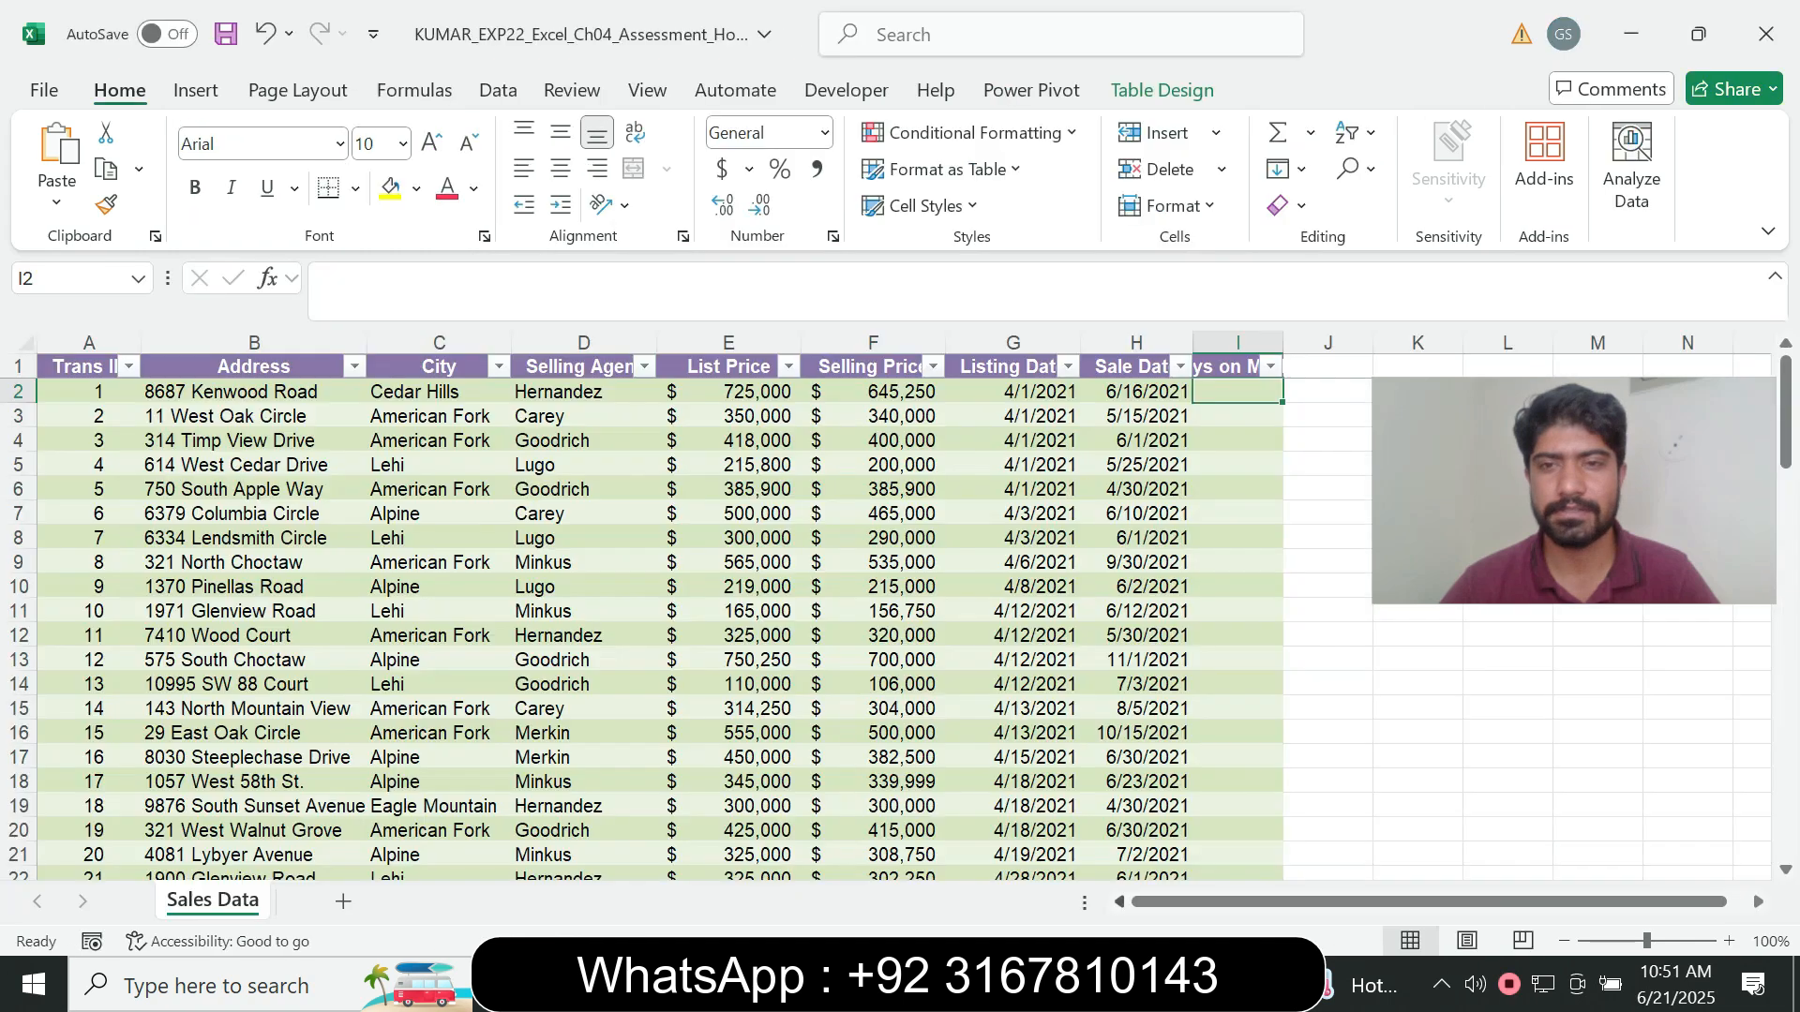
{"action": "type", "text": "="}
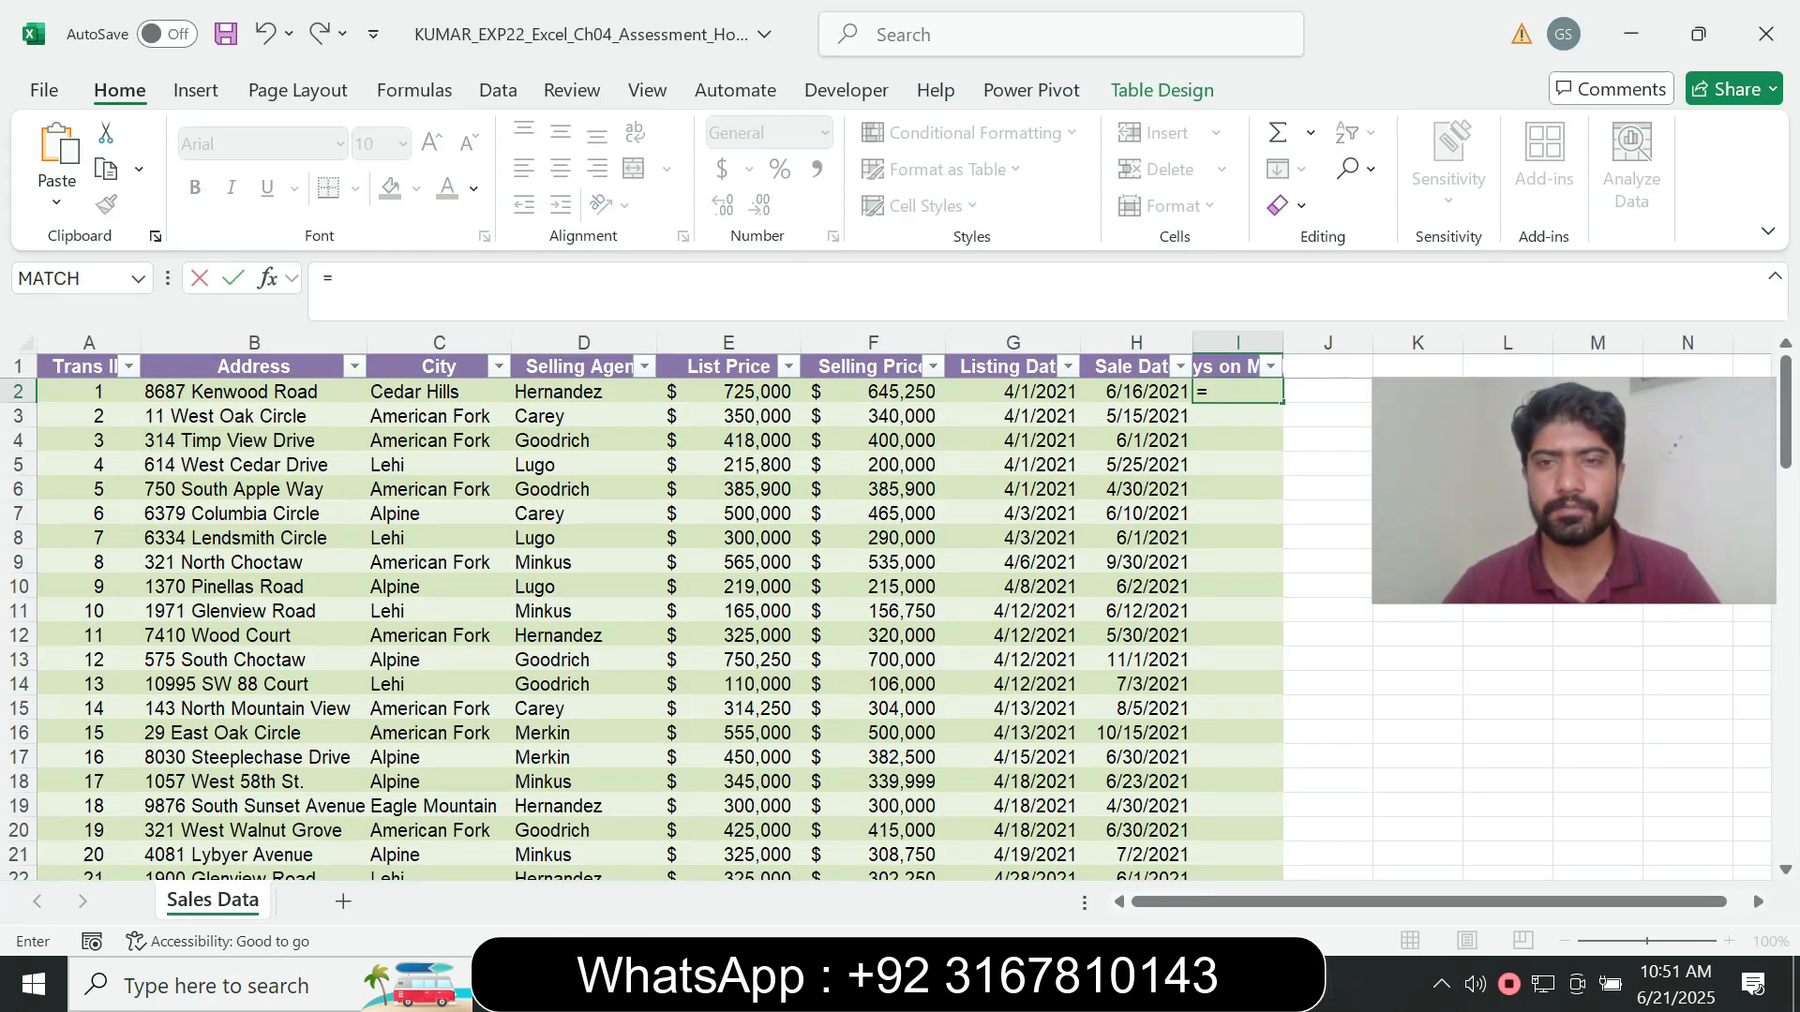
{"action": "key", "text": "Left"}
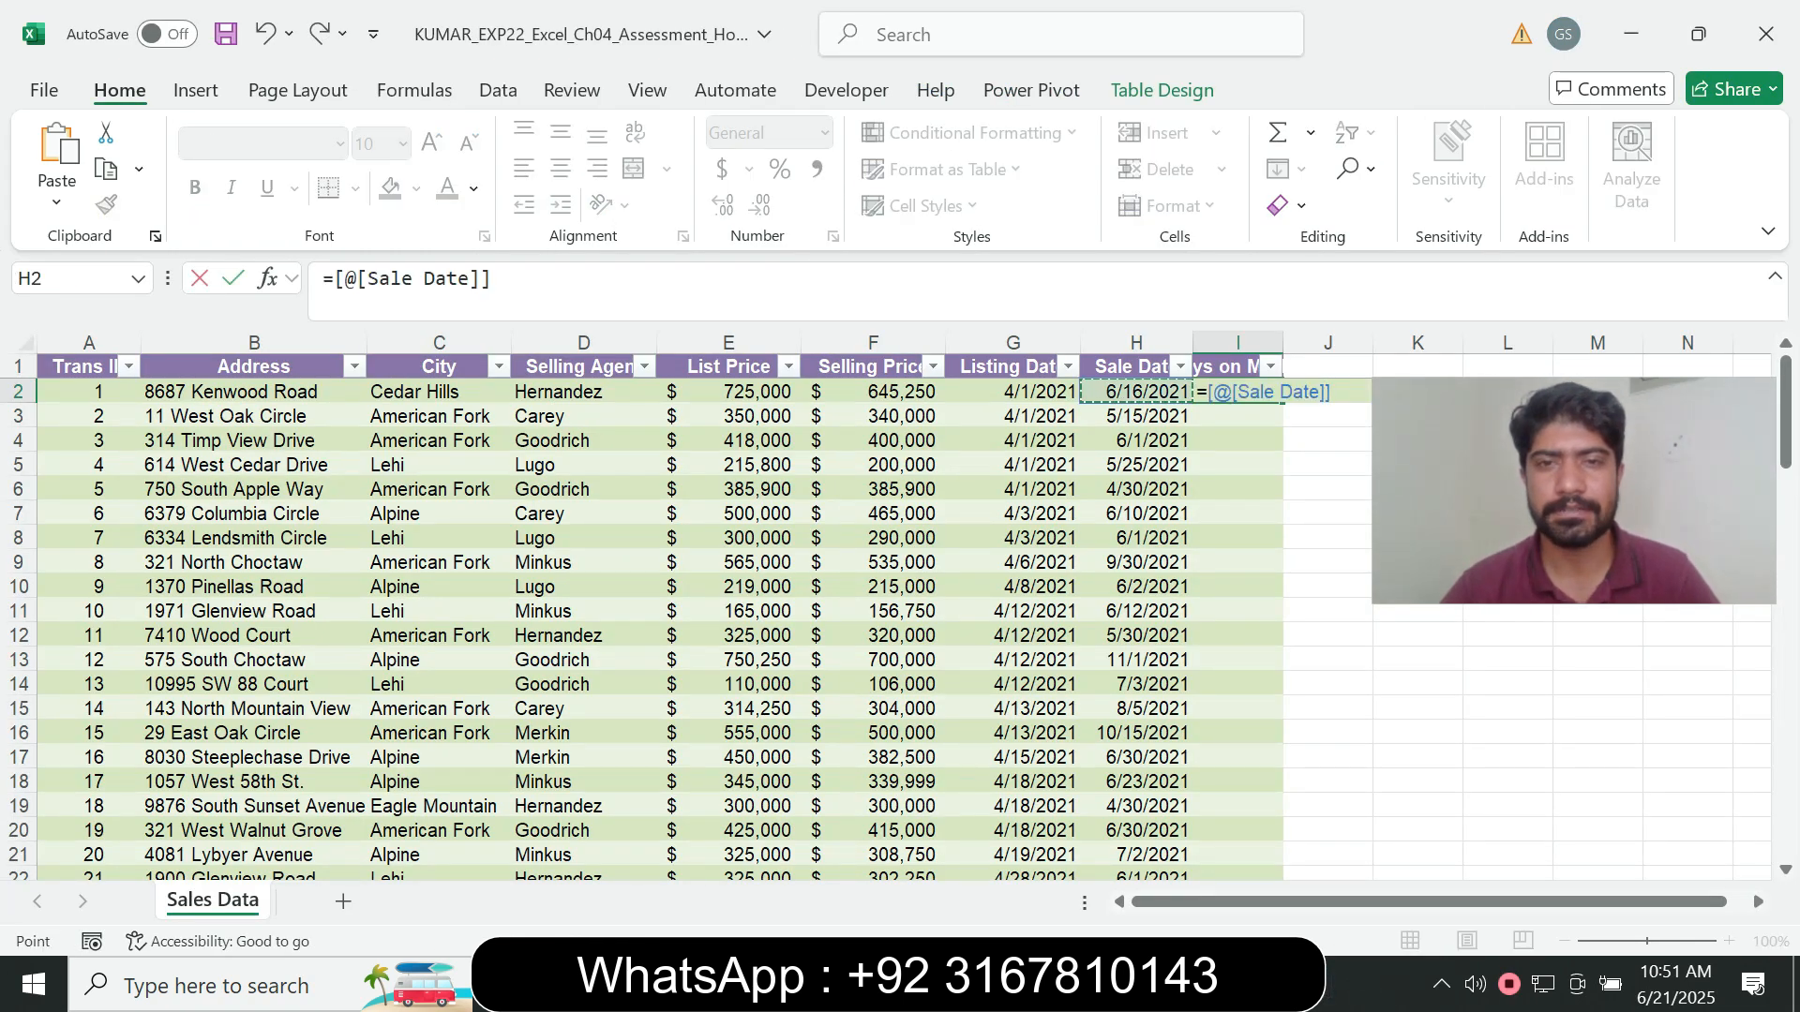
{"action": "key", "text": "alt+Tab"}
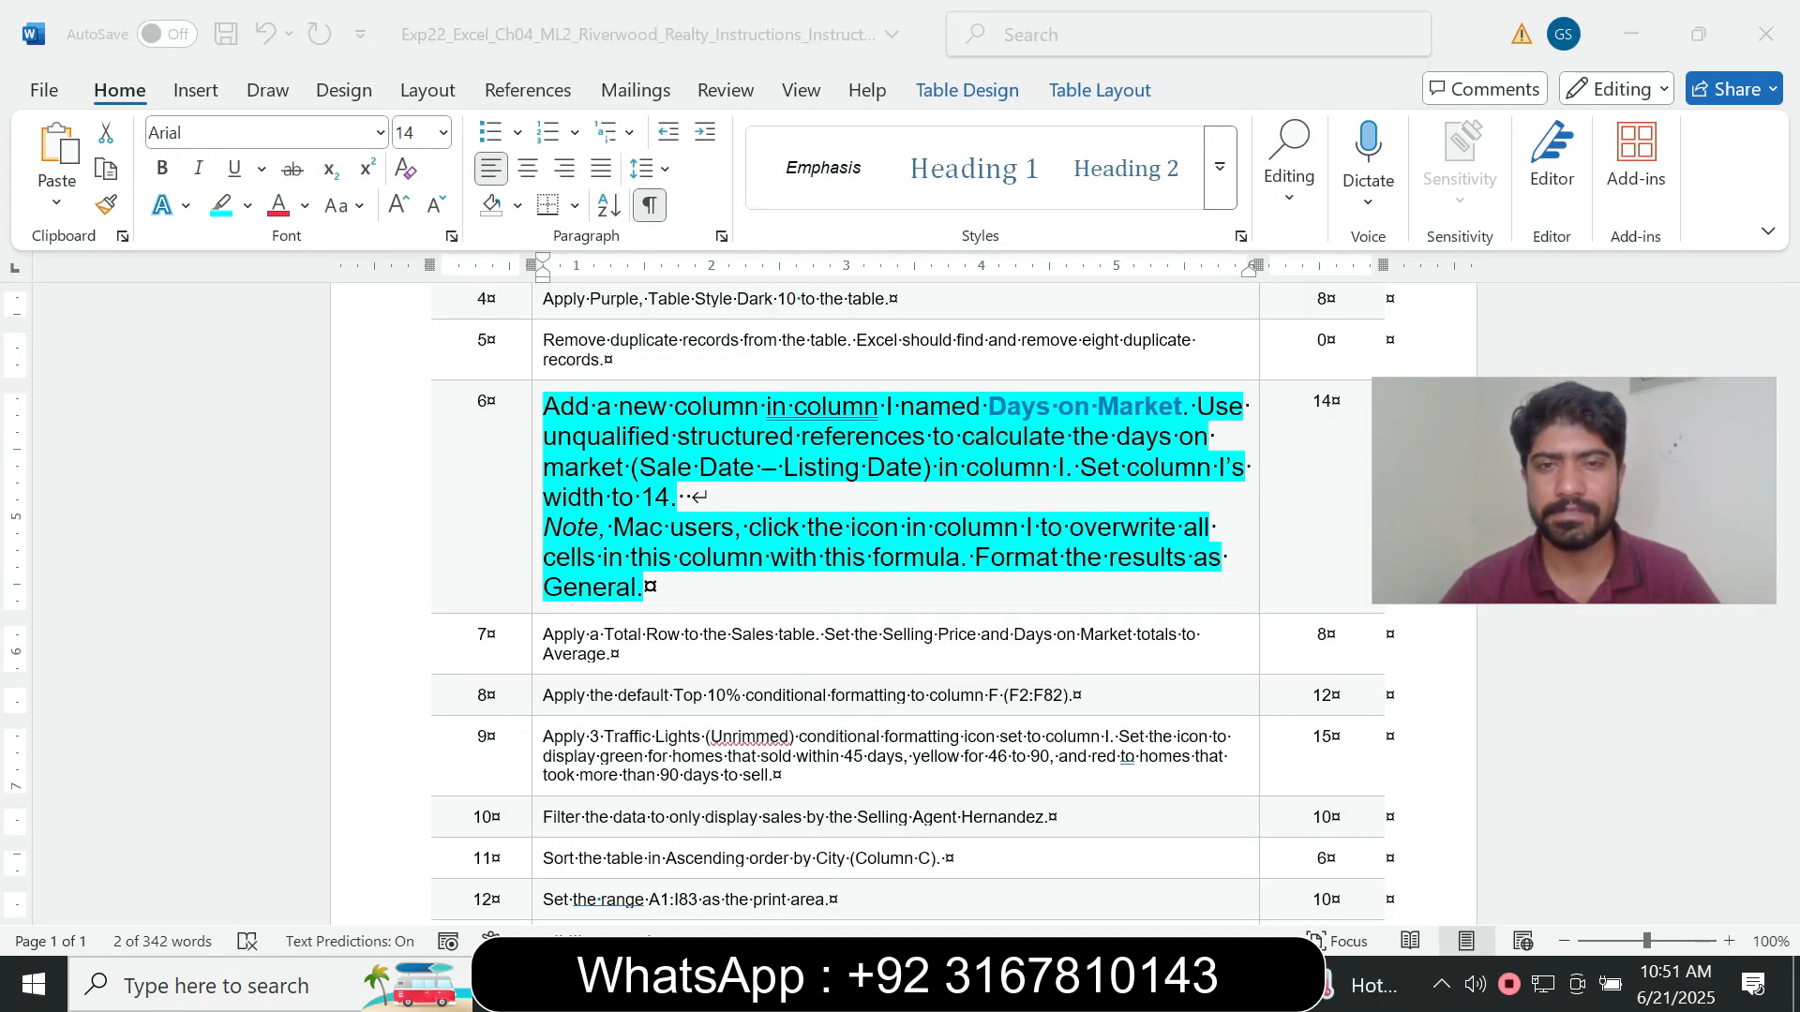
{"action": "key", "text": "alt+Tab"}
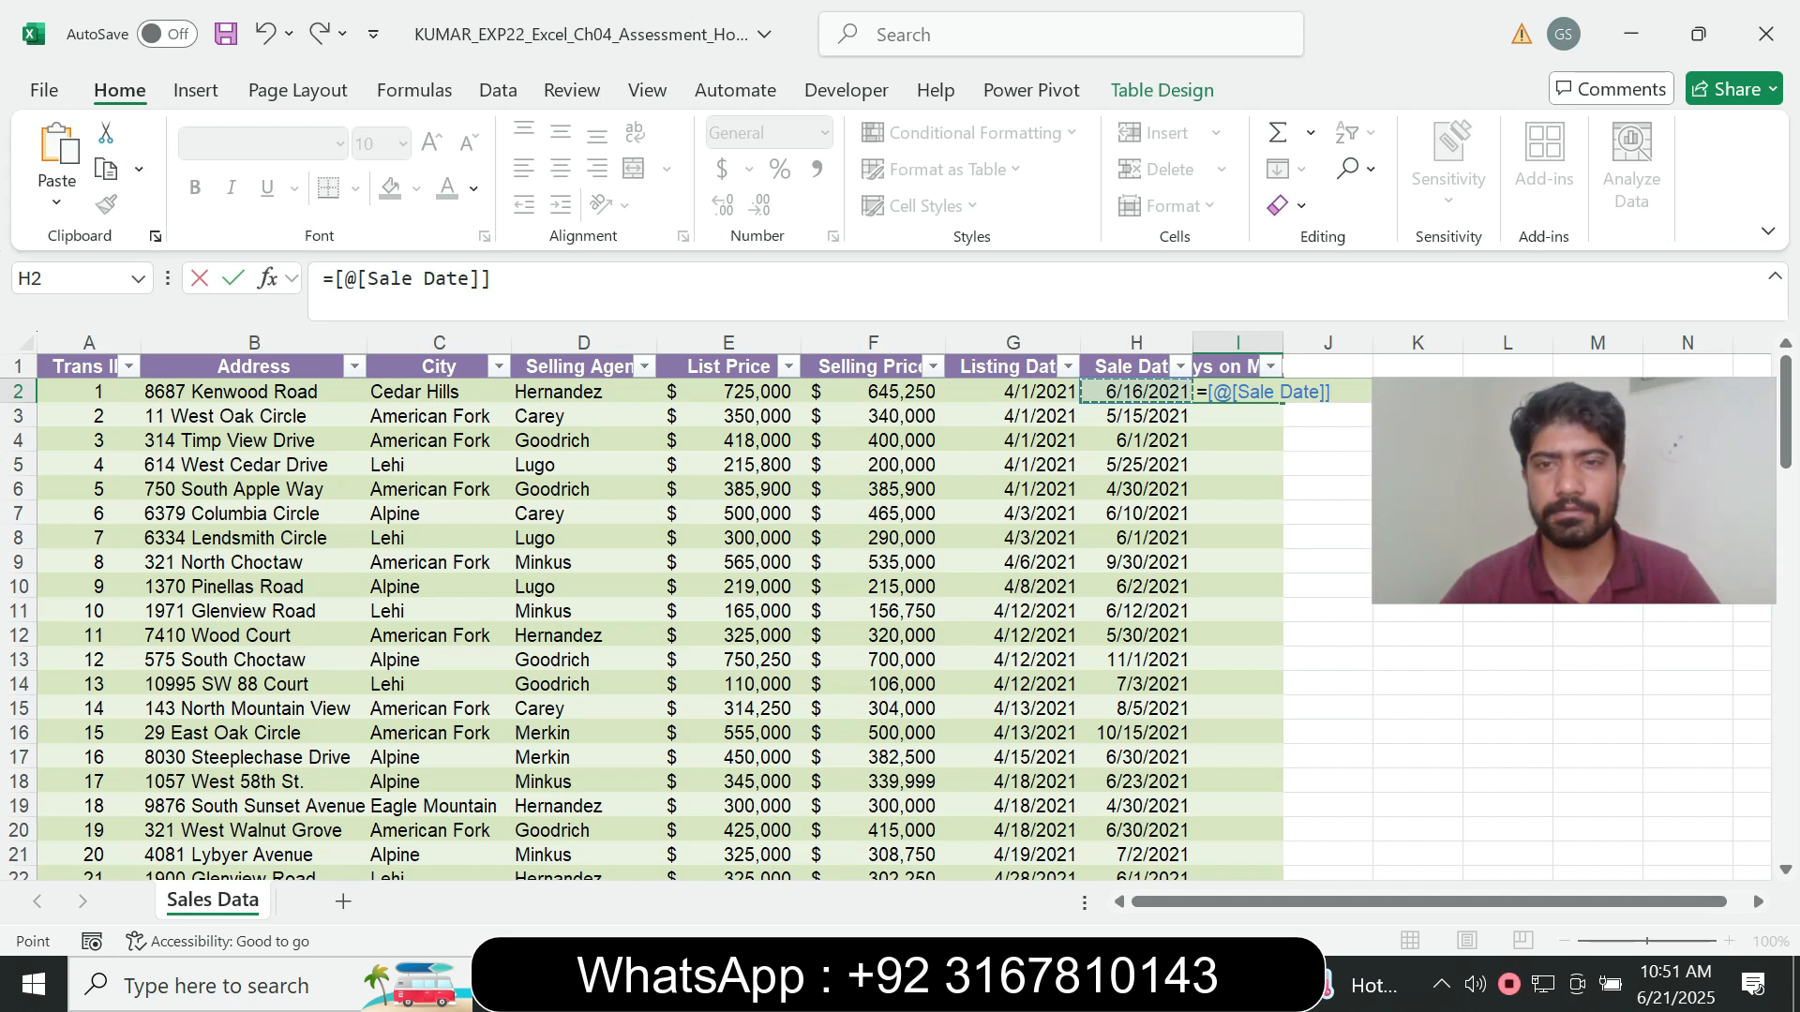
{"action": "type", "text": "-"}
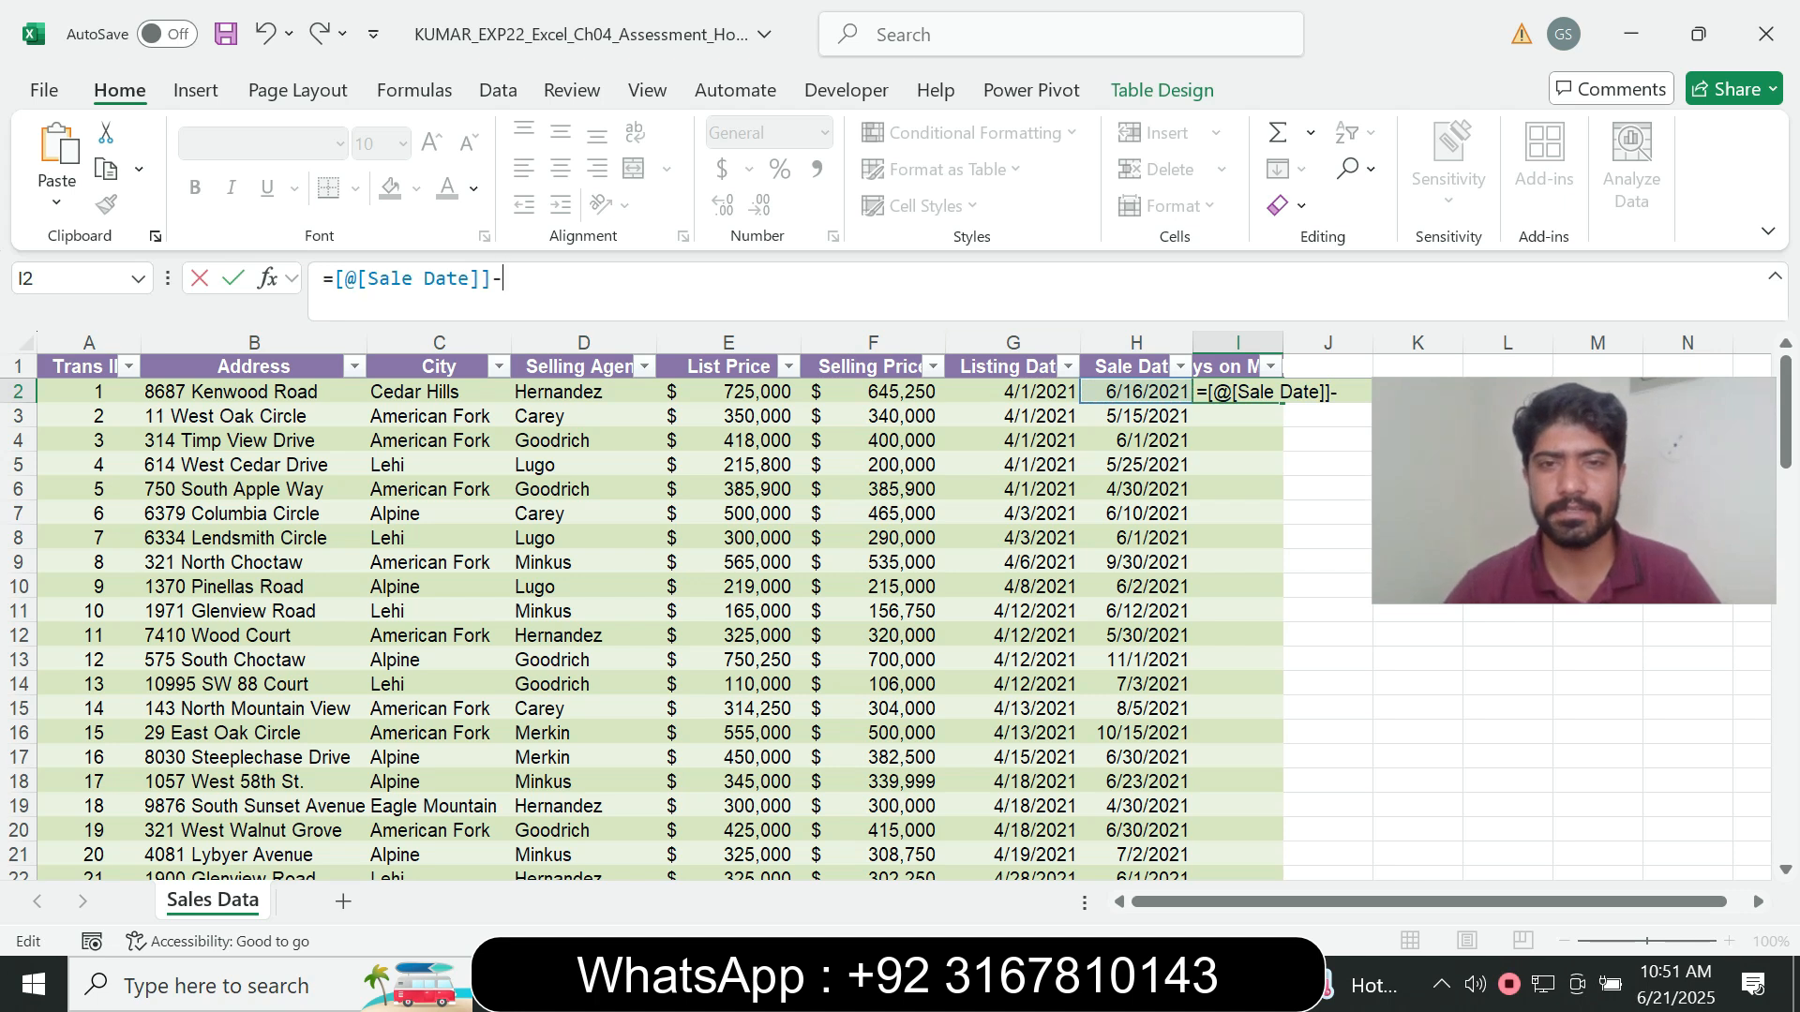
{"action": "left_click", "coordinate": [1013, 392]}
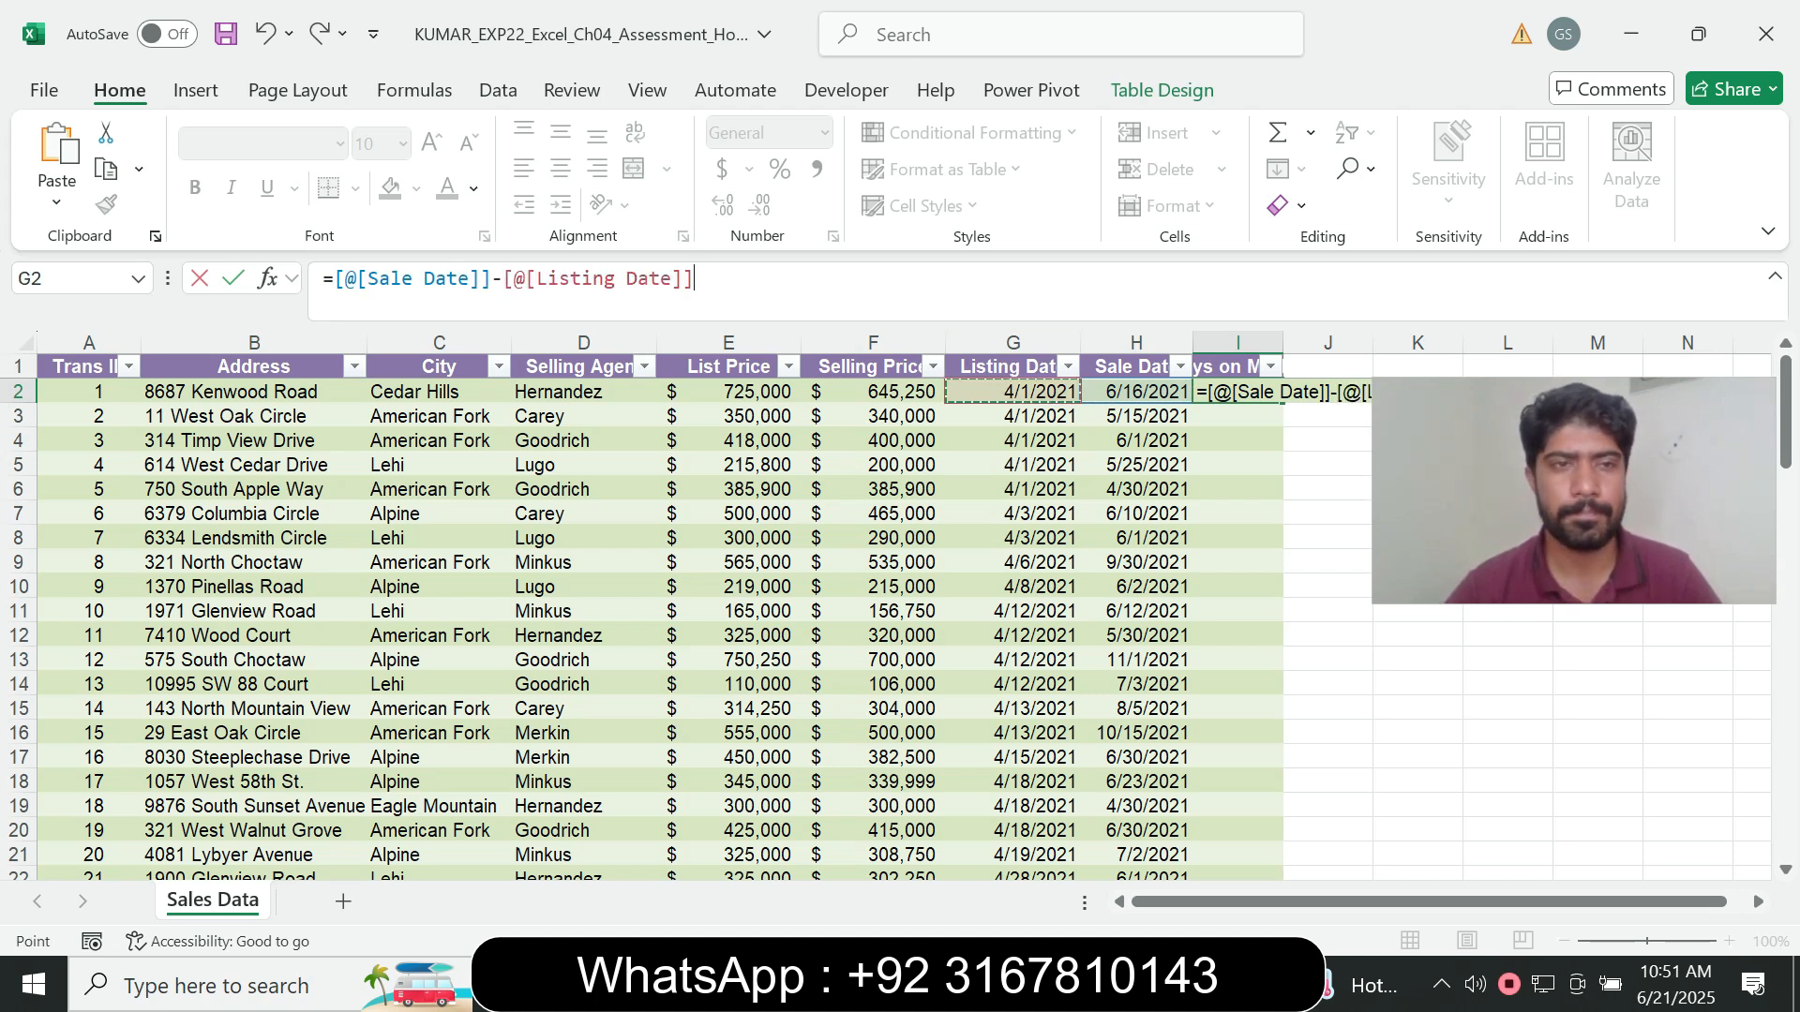
{"action": "key", "text": "Return"}
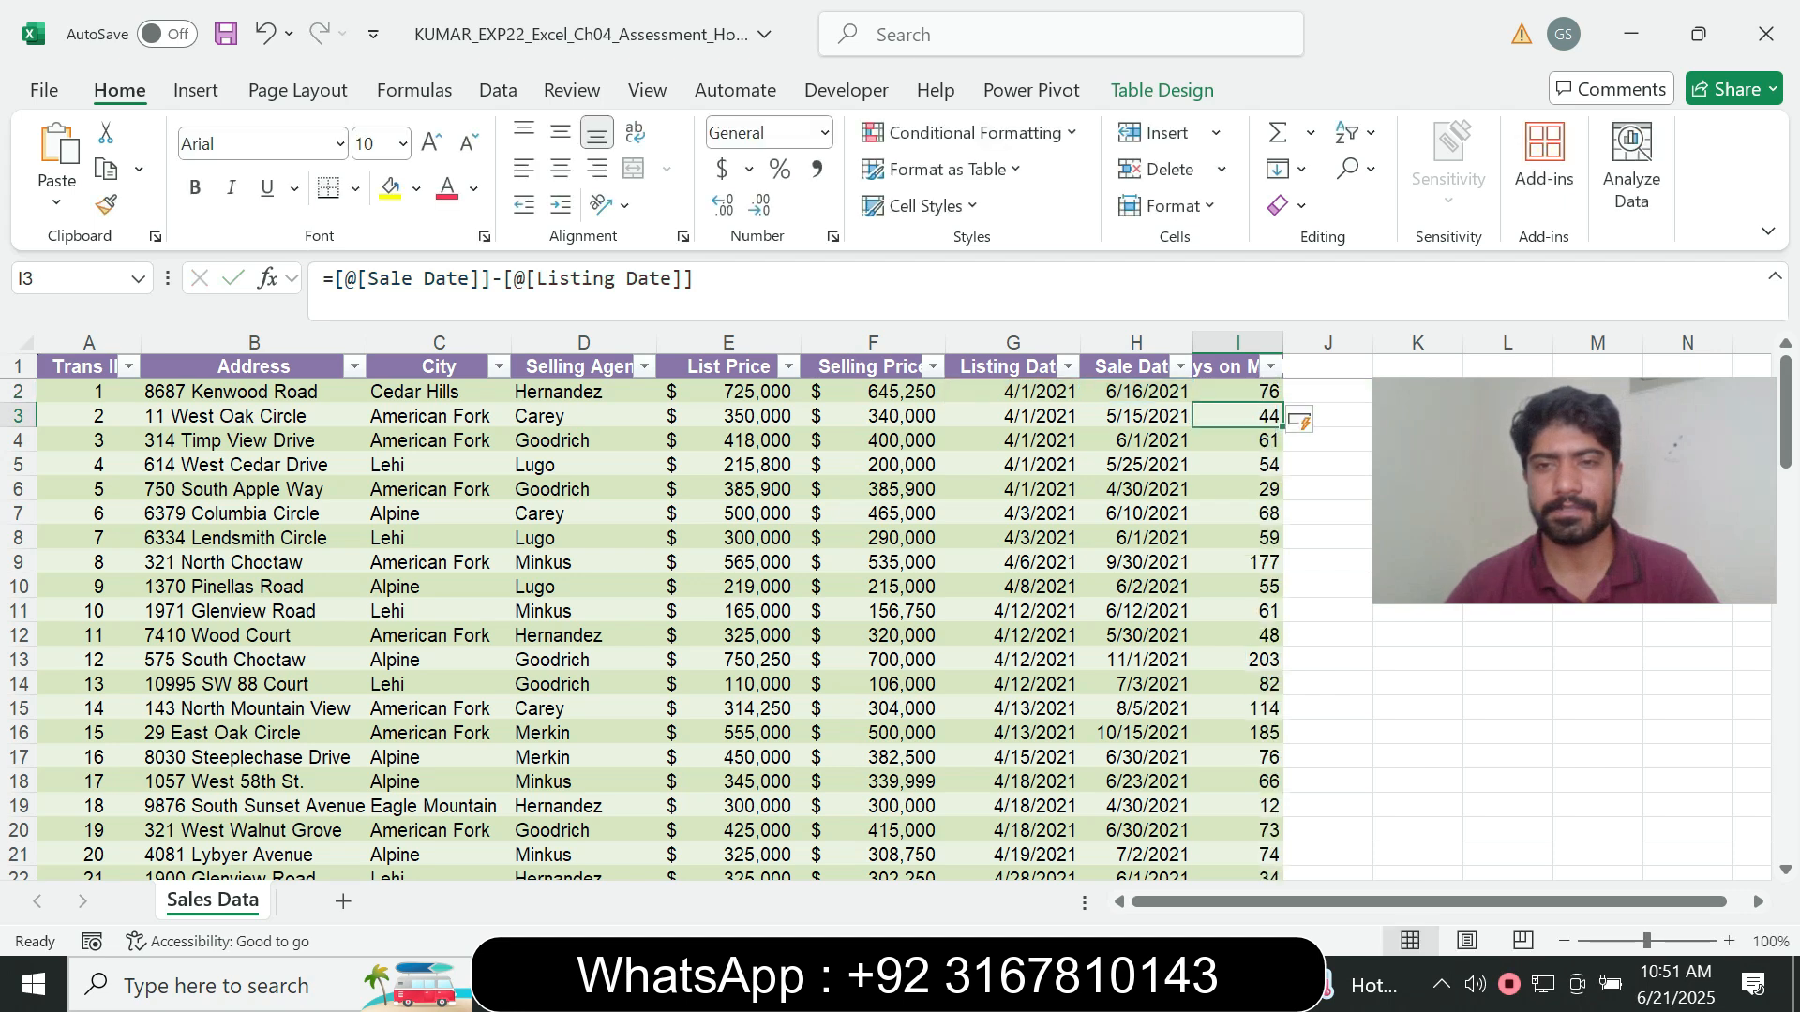
- Recheck the step 6 width requirement in Word and set the width of column I in the Excel workbook to 14
{"action": "key", "text": "alt+Tab"}
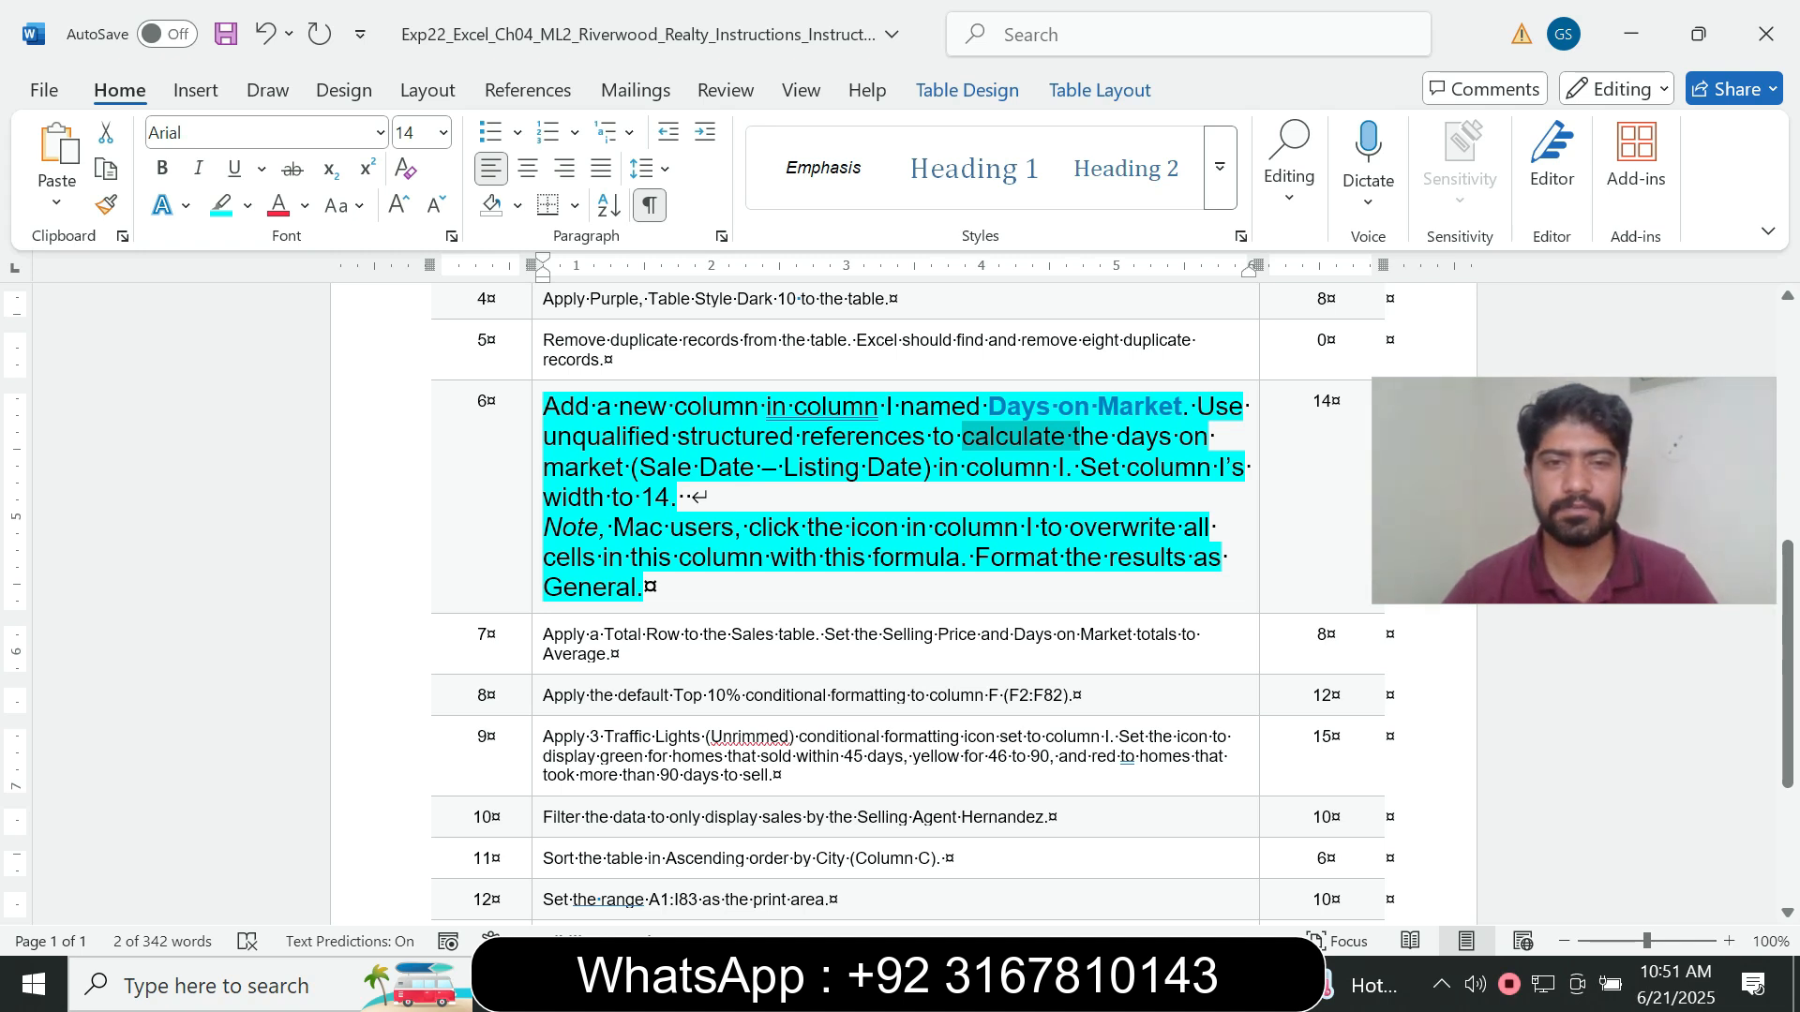
{"action": "key", "text": "alt+Tab"}
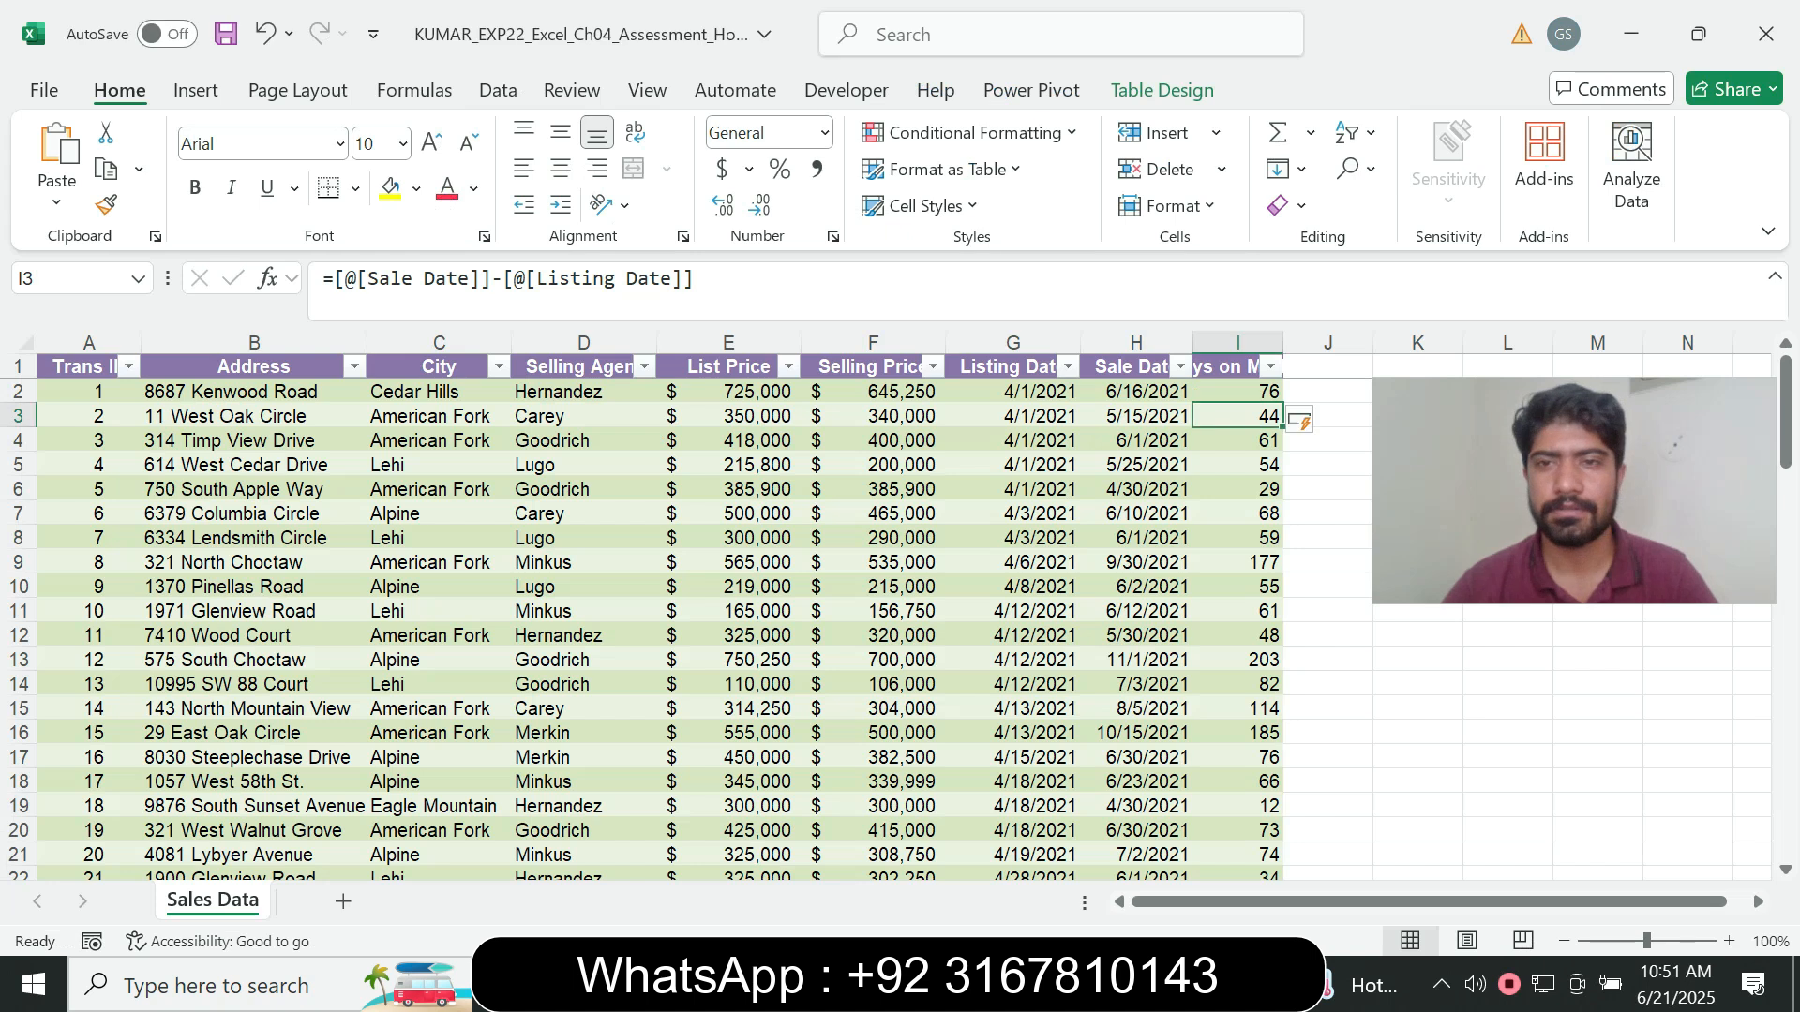
{"action": "left_click", "coordinate": [1237, 343]}
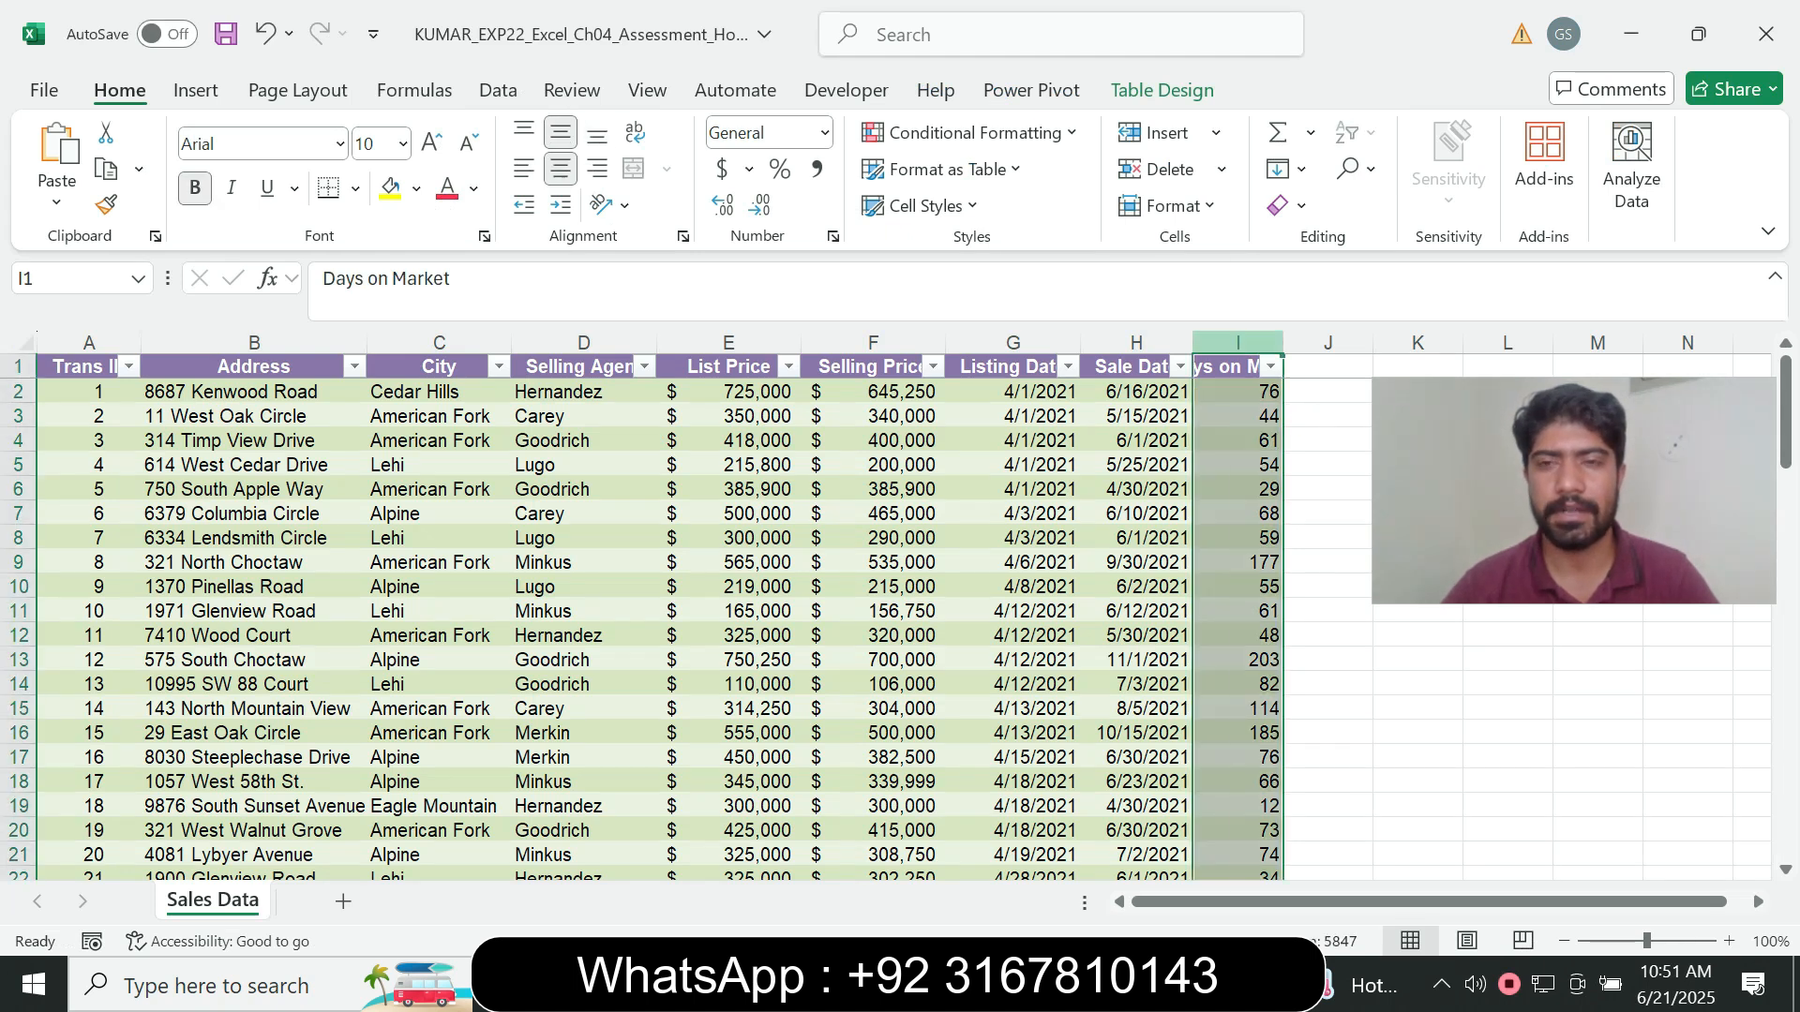
{"action": "right_click", "coordinate": [1237, 343]}
{"action": "left_click", "coordinate": [1346, 789]}
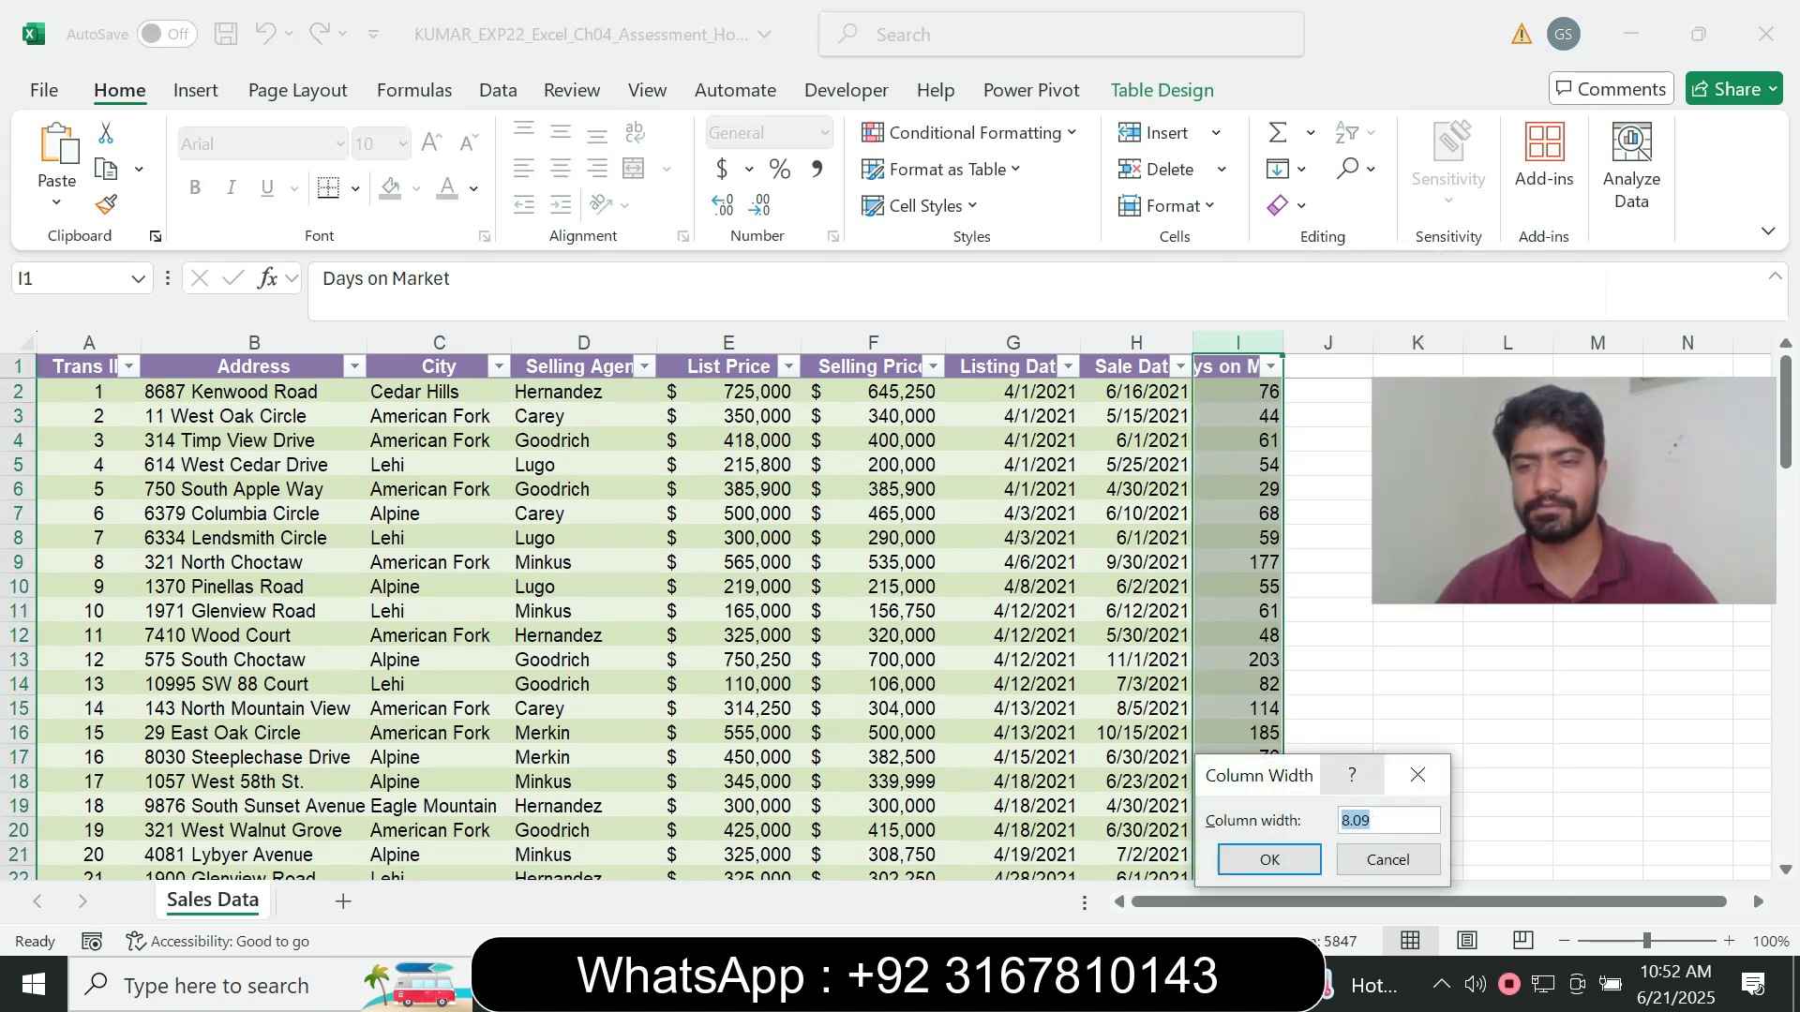
{"action": "type", "text": "1"}
{"action": "type", "text": "5"}
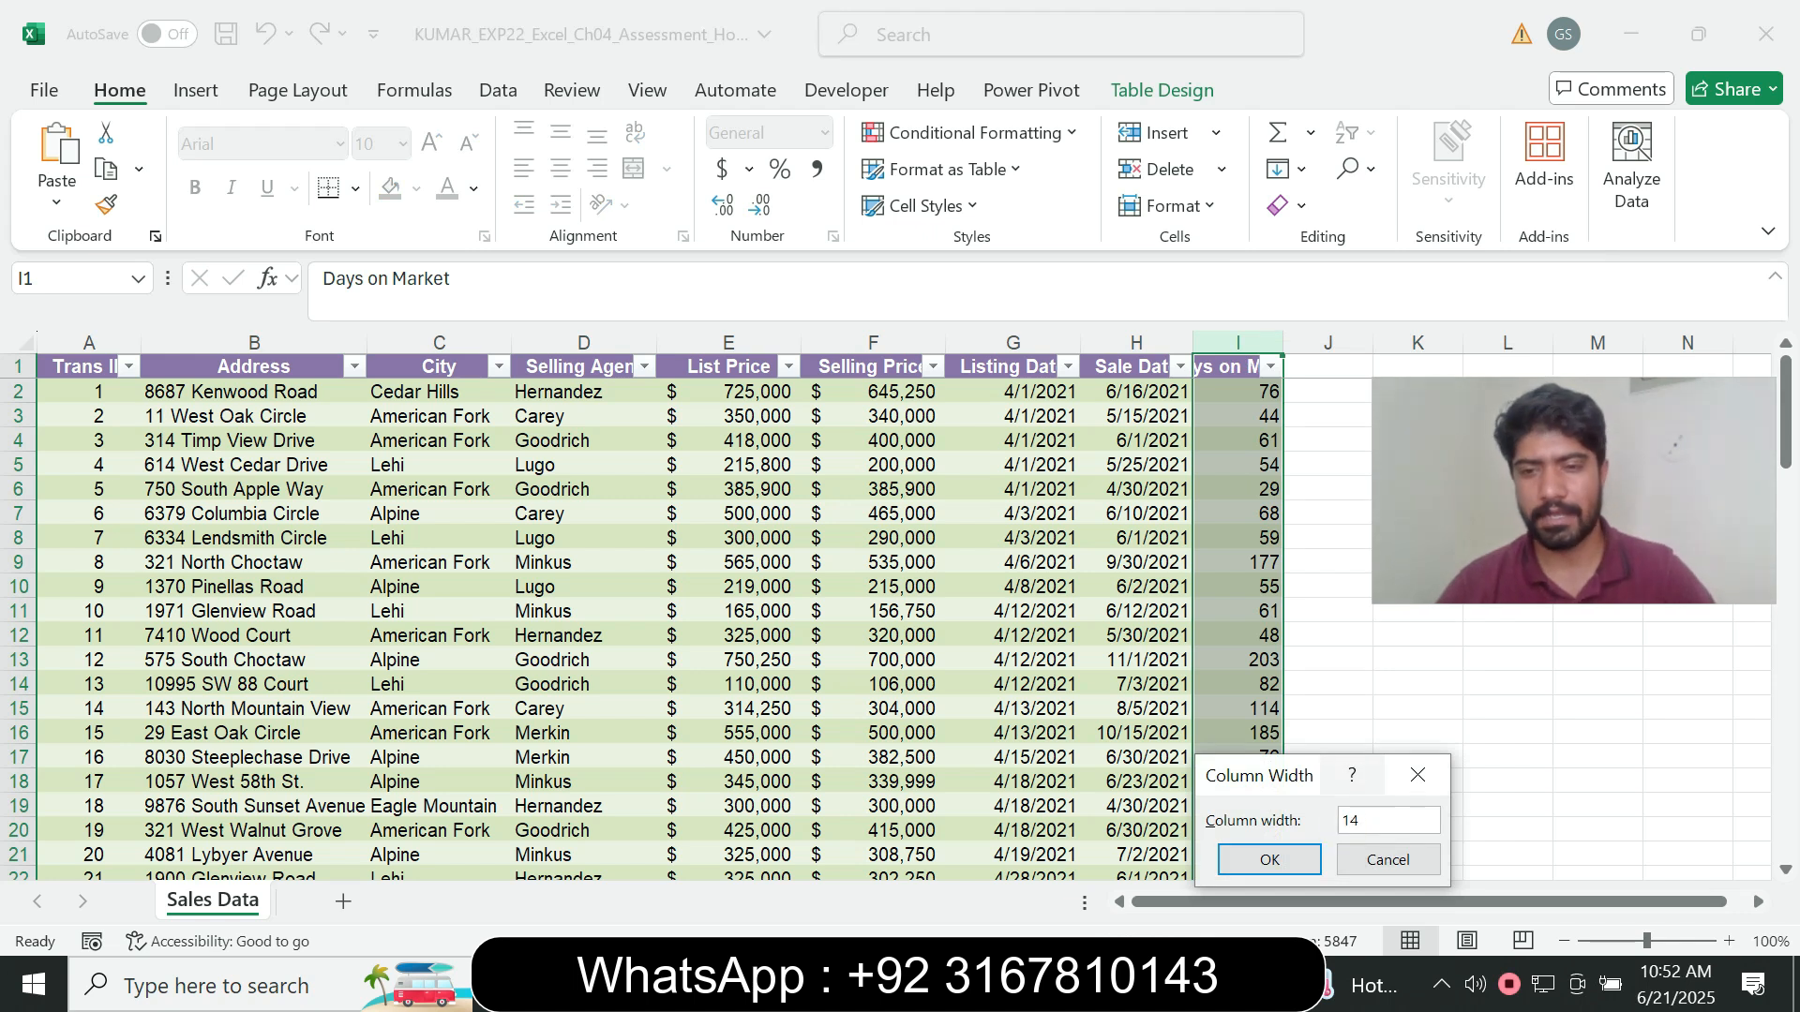
{"action": "left_click", "coordinate": [1269, 860]}
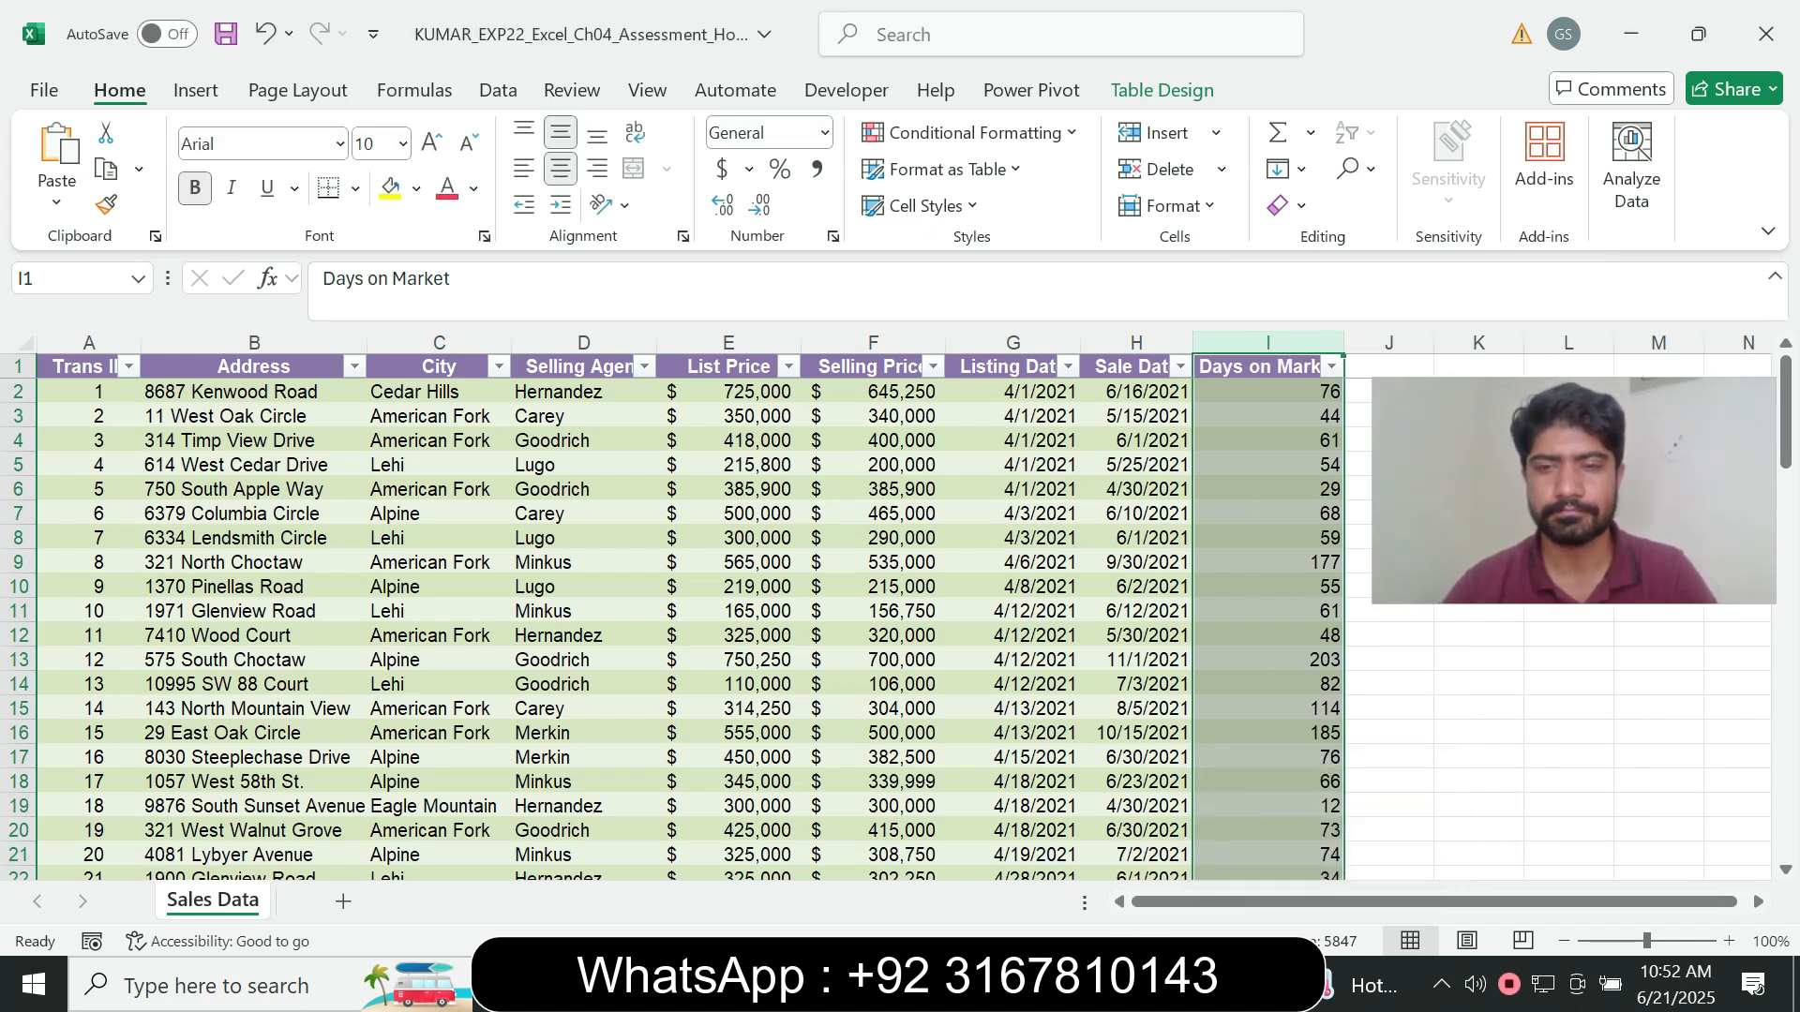
- Return to the Word instructions, set the step 6 instruction text to font size 9 and remove its highlight colour
{"action": "key", "text": "alt+Tab"}
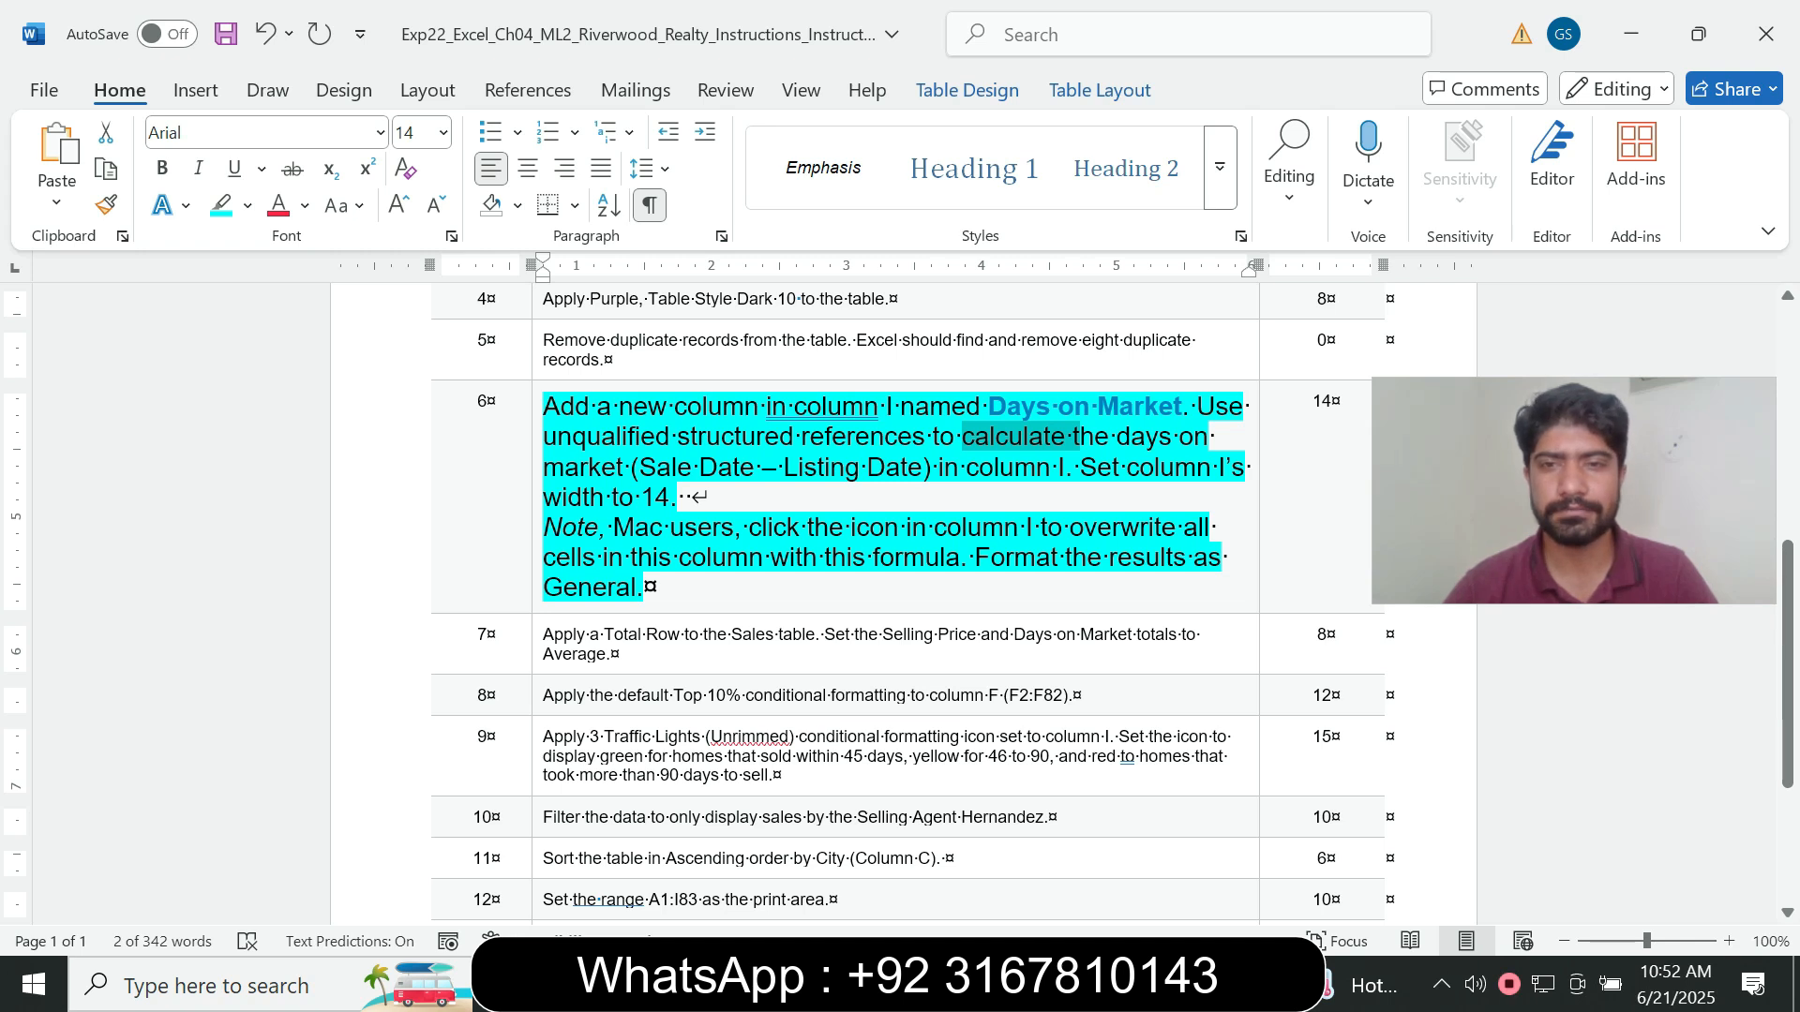
{"action": "left_click", "coordinate": [537, 555]}
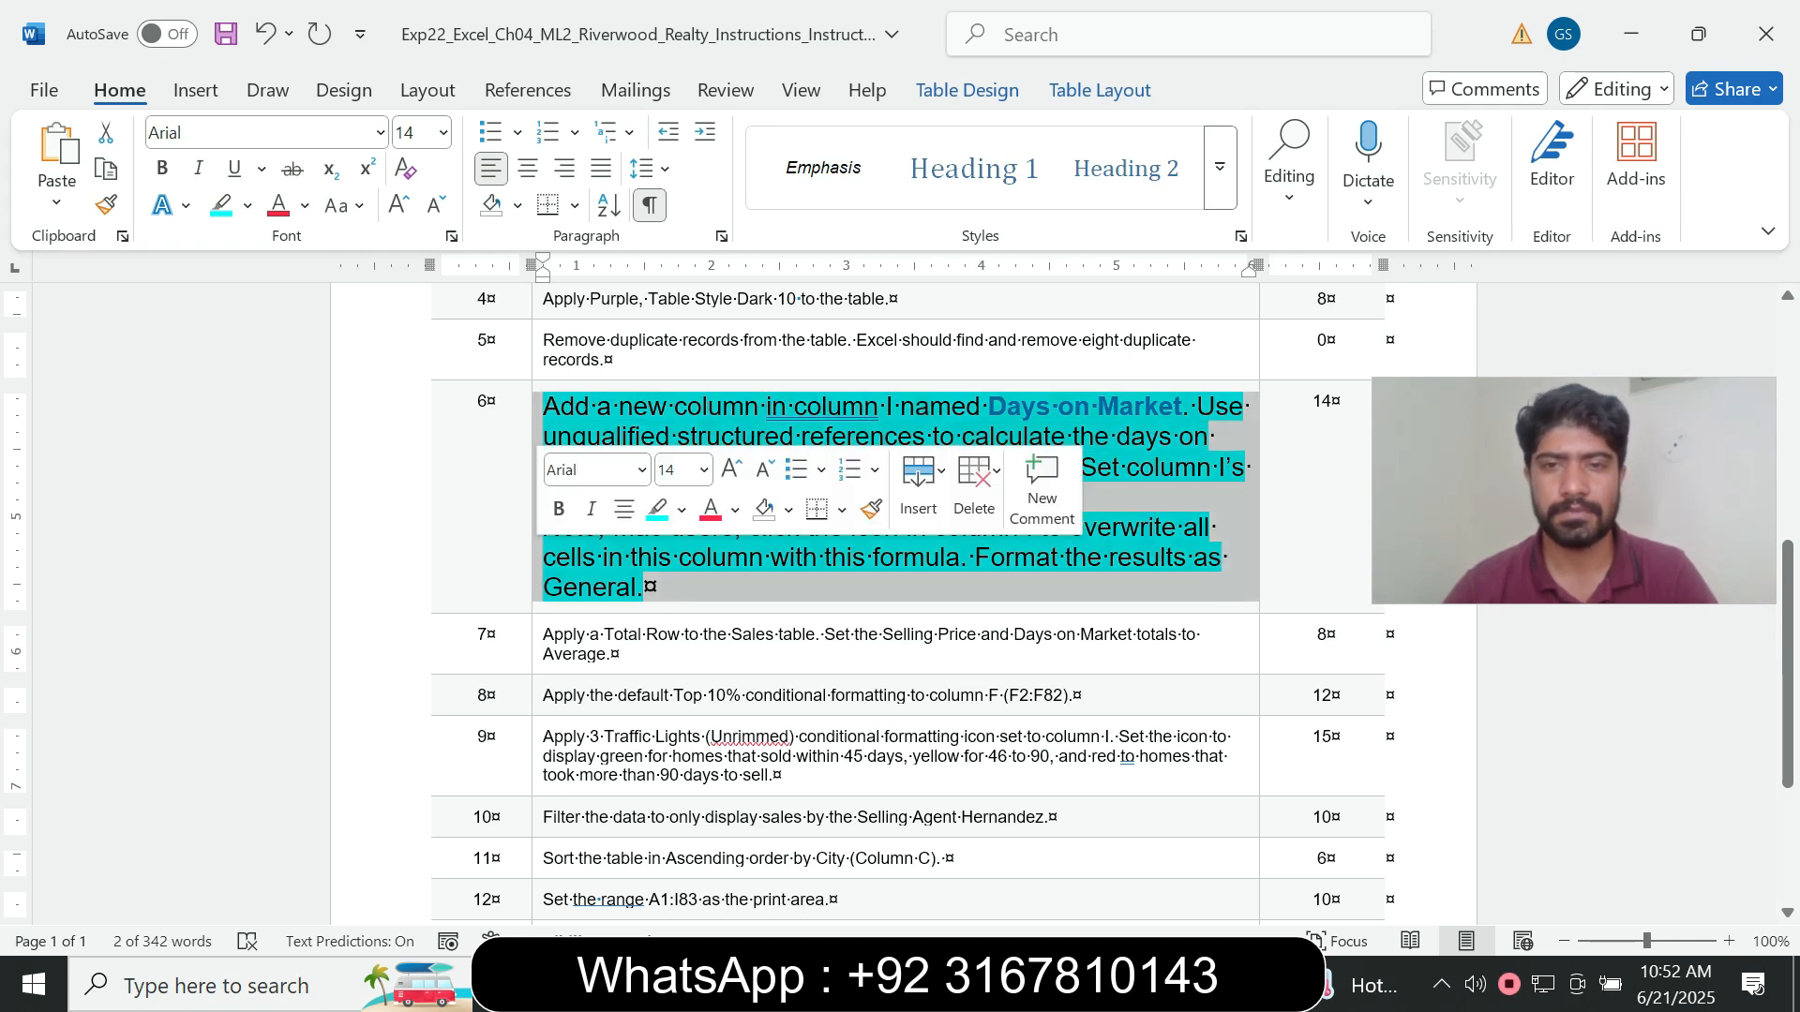
{"action": "left_click", "coordinate": [704, 471]}
{"action": "left_click", "coordinate": [676, 541]}
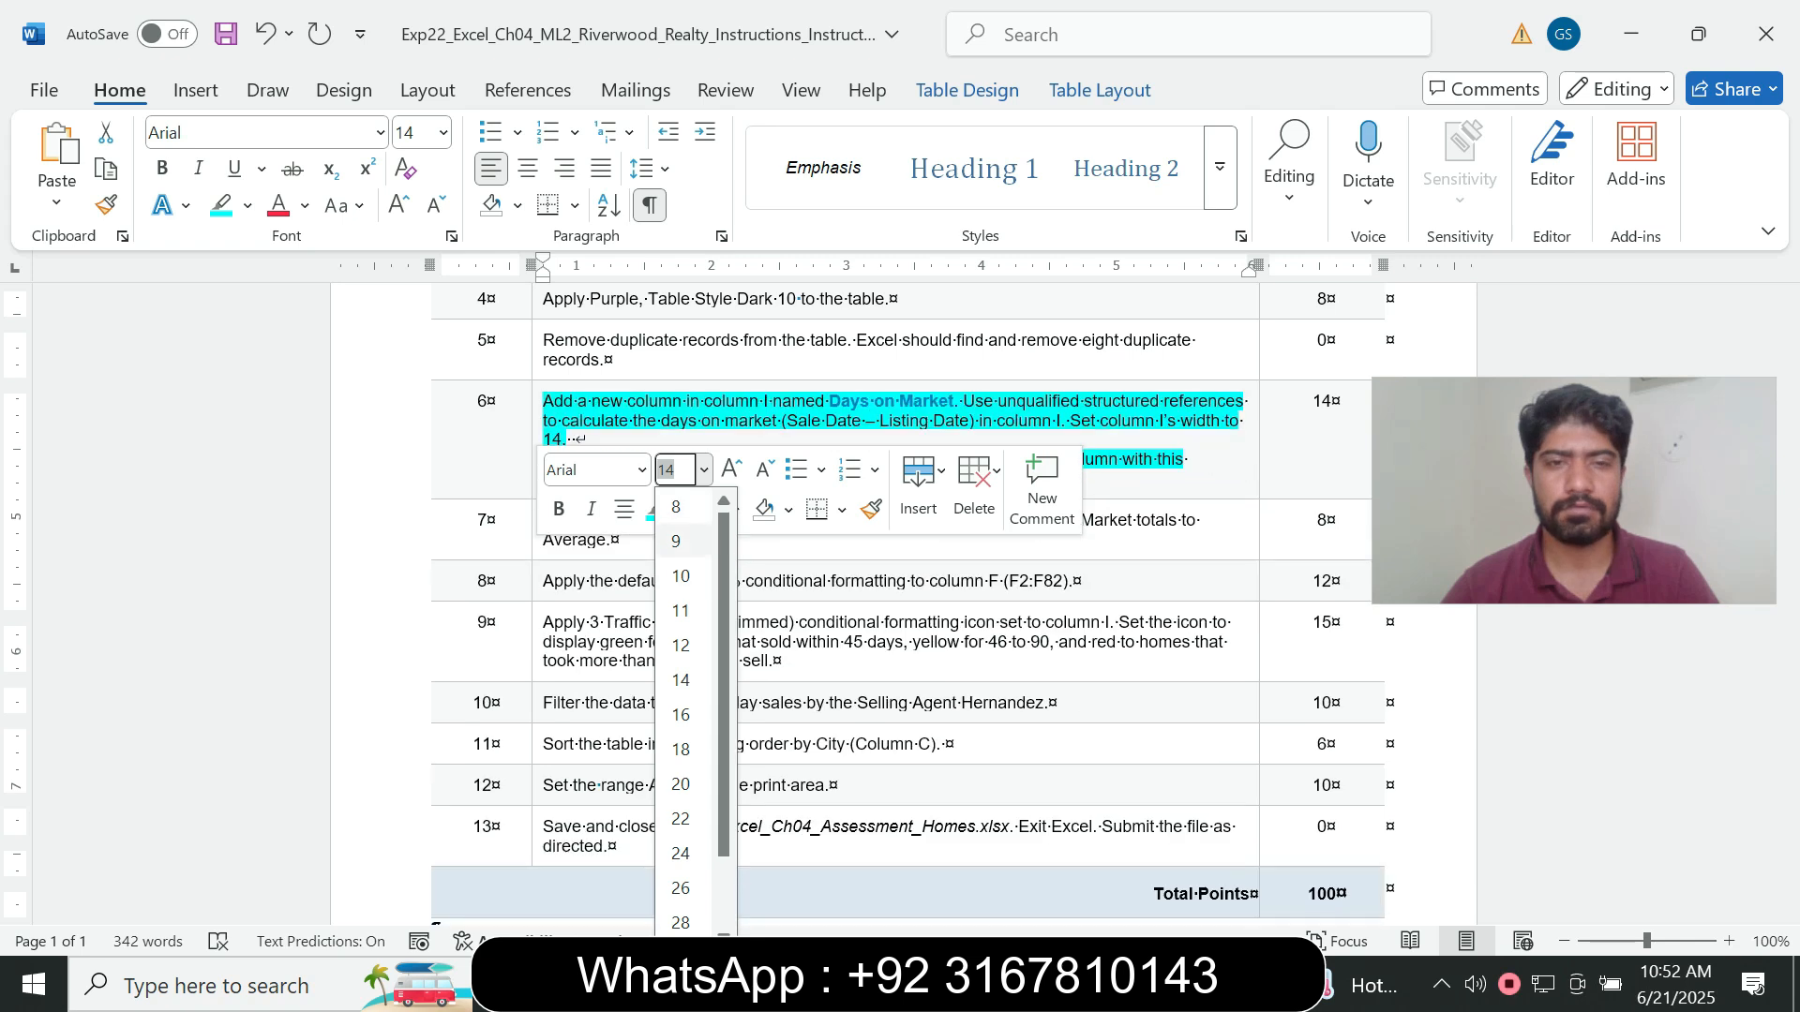
{"action": "left_click", "coordinate": [681, 509]}
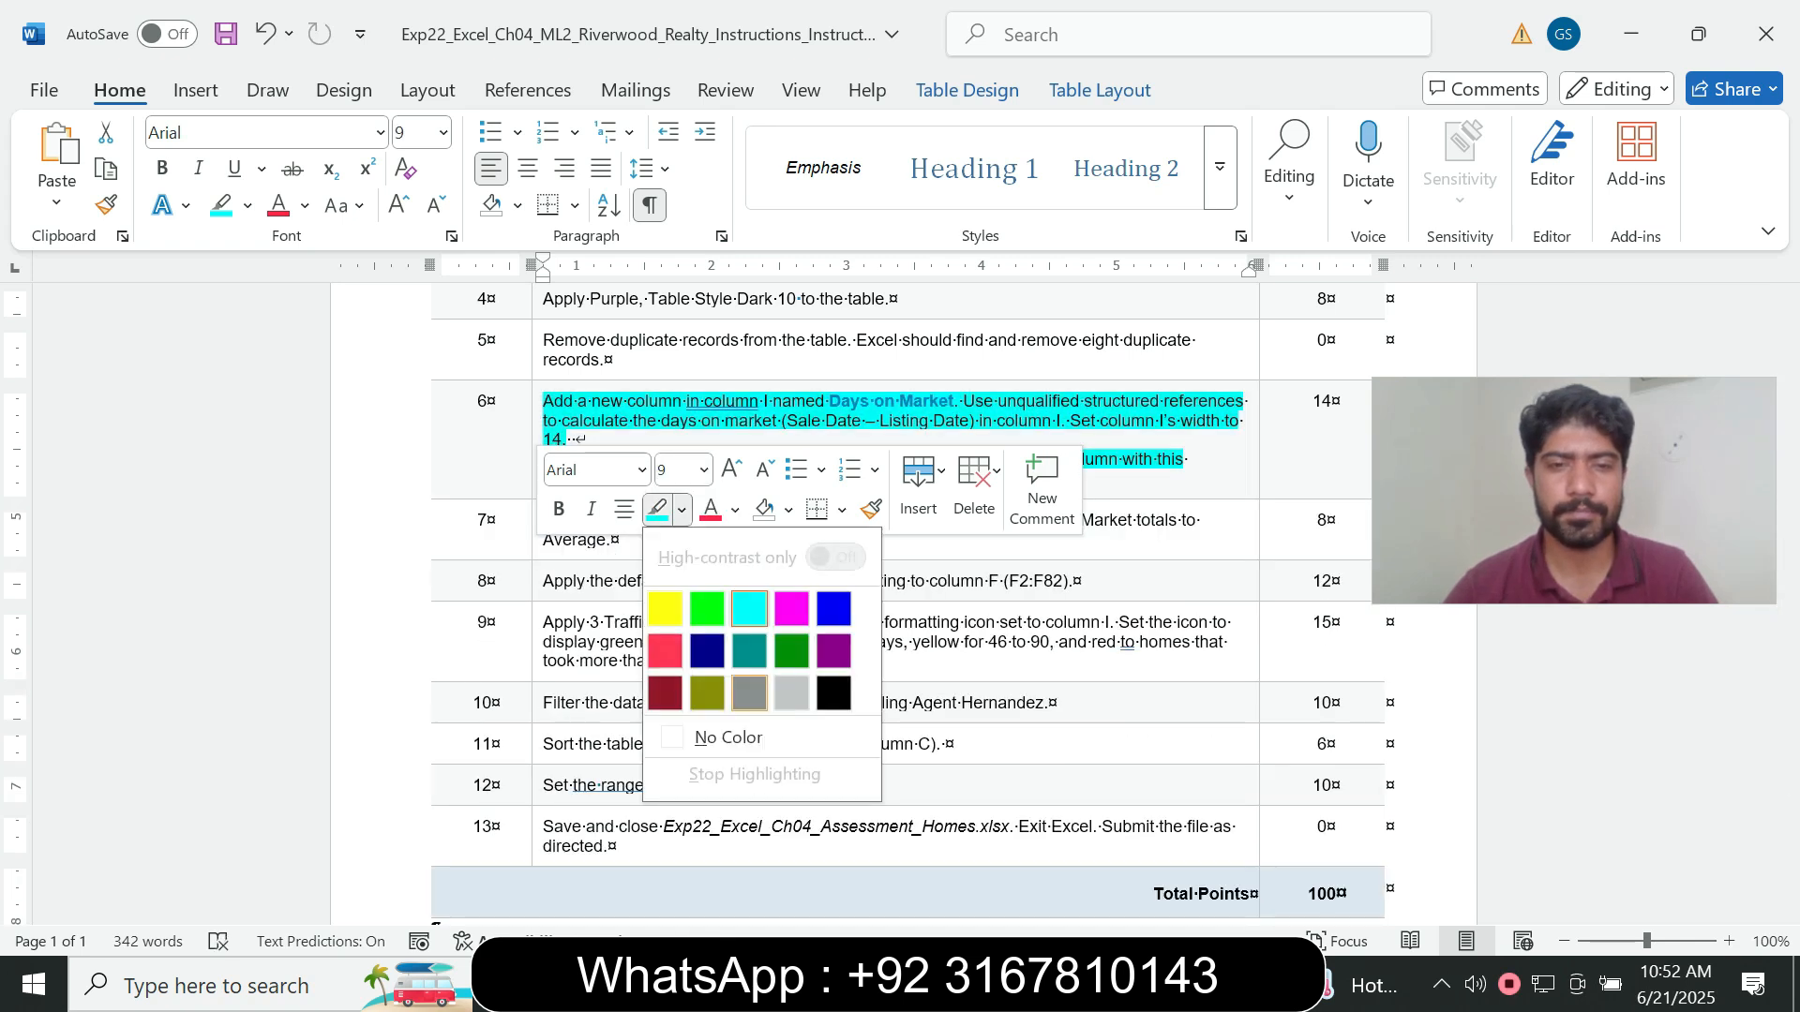
{"action": "left_click", "coordinate": [729, 737]}
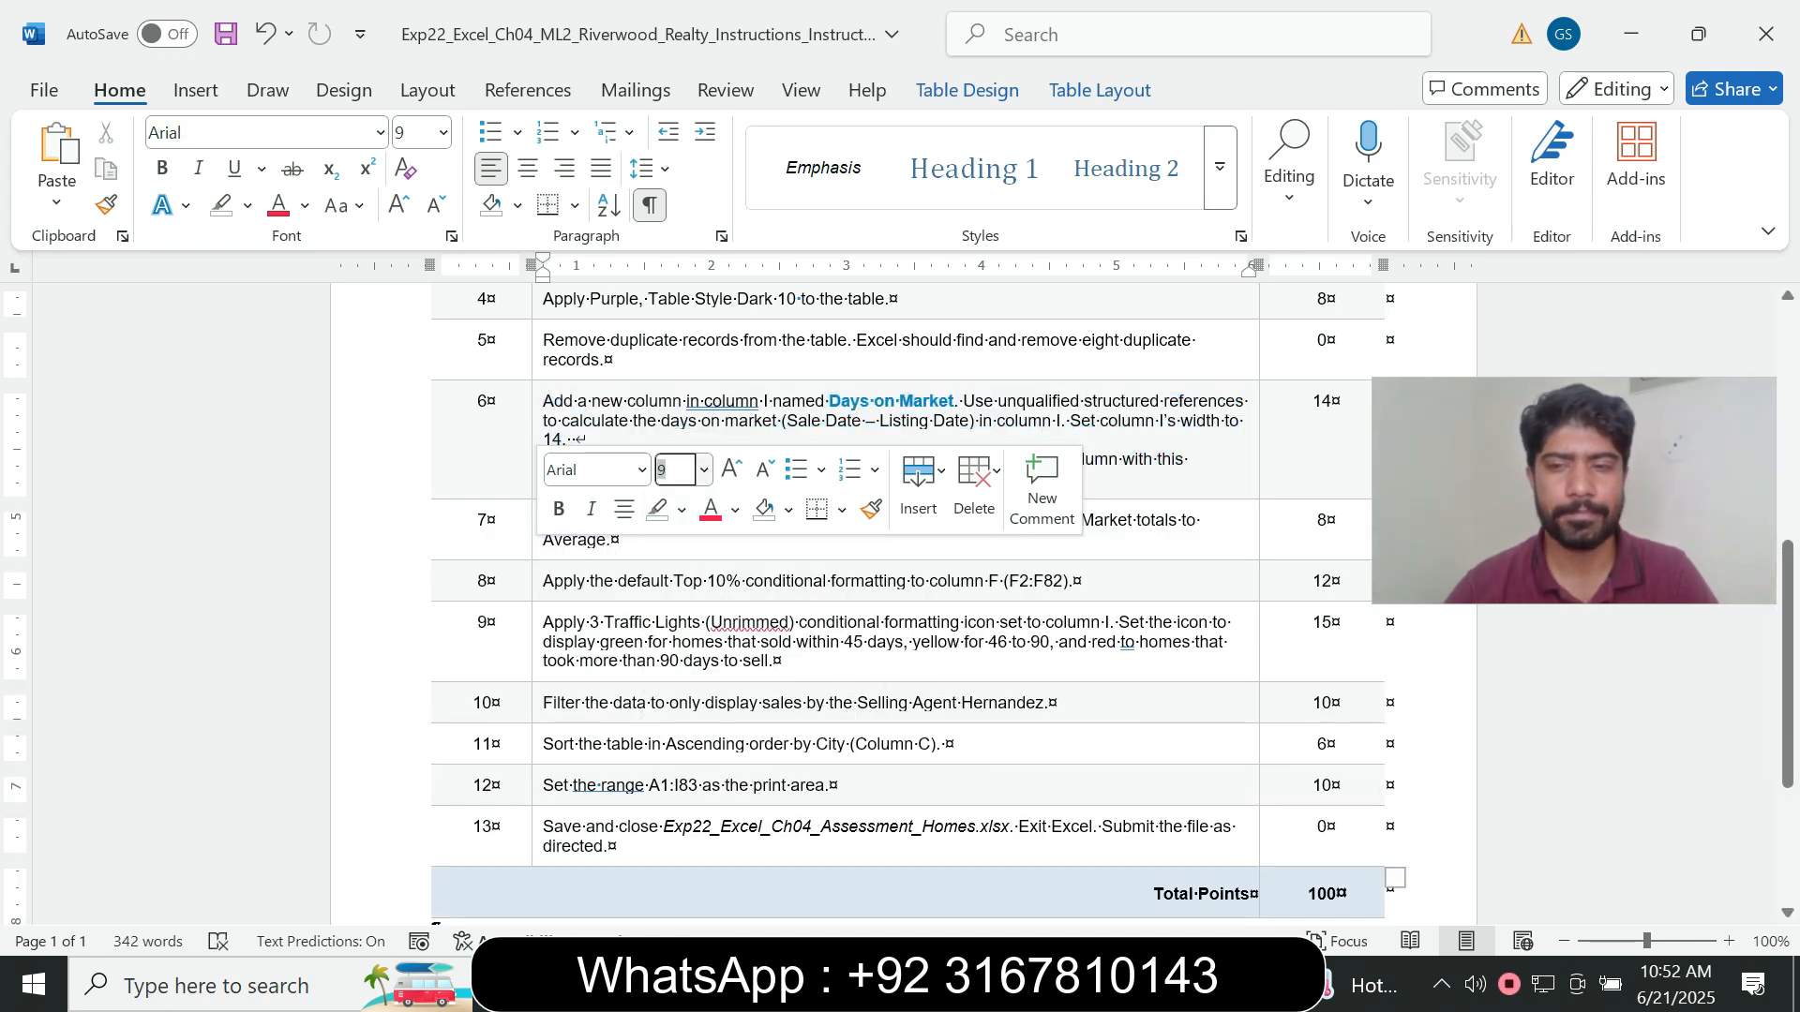
- Set the step 7 instruction about the Total Row to font size 14 and highlight it in turquoise
{"action": "left_click", "coordinate": [538, 534]}
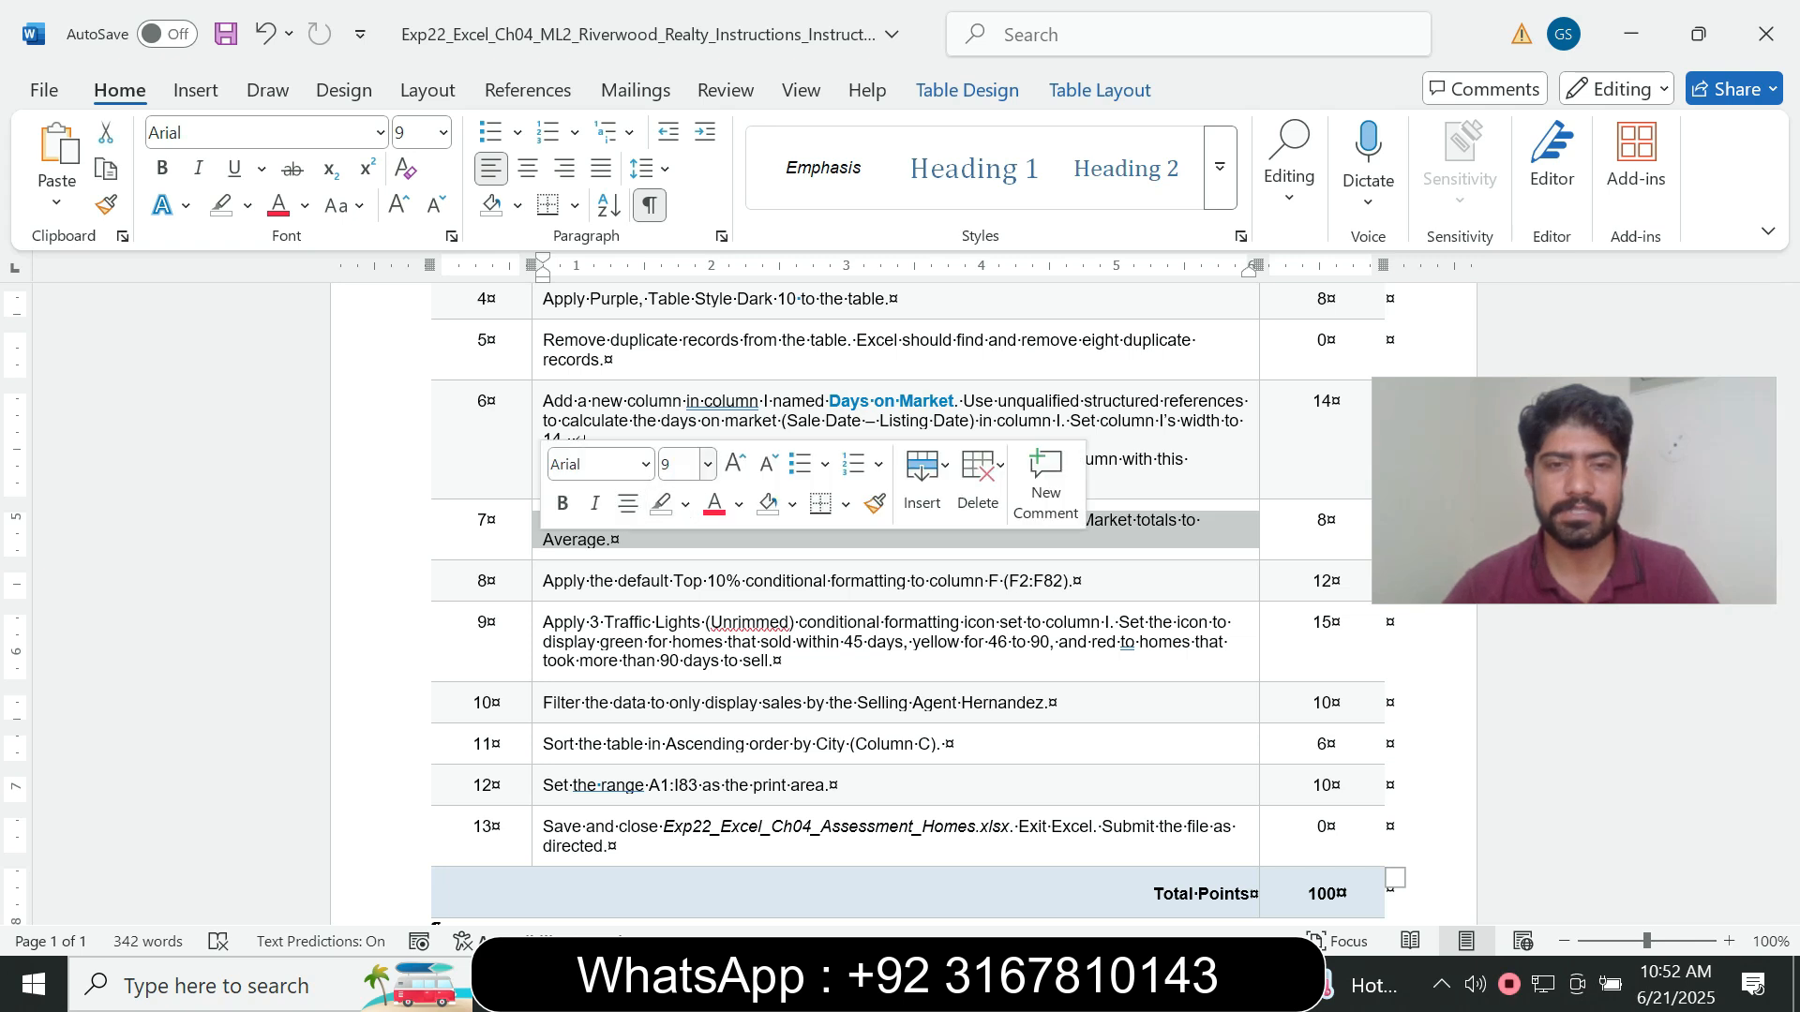
{"action": "left_click", "coordinate": [706, 464]}
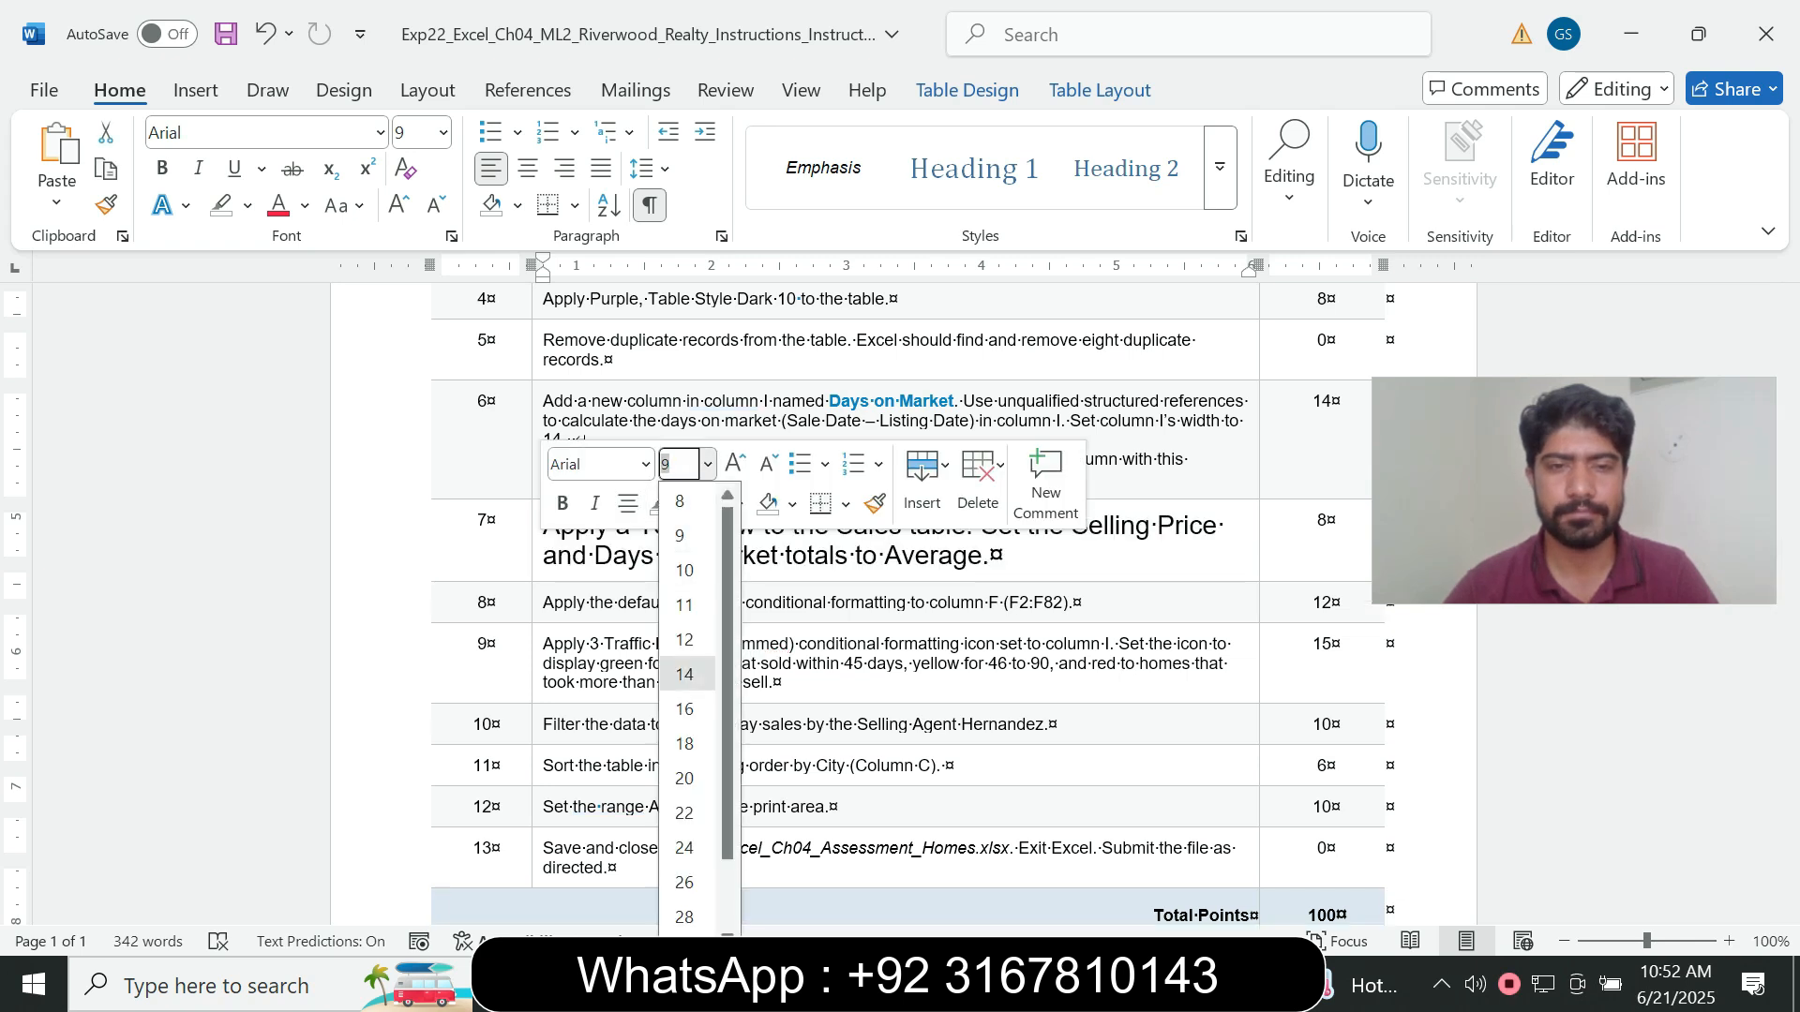
{"action": "left_click", "coordinate": [684, 674]}
{"action": "left_click", "coordinate": [685, 503]}
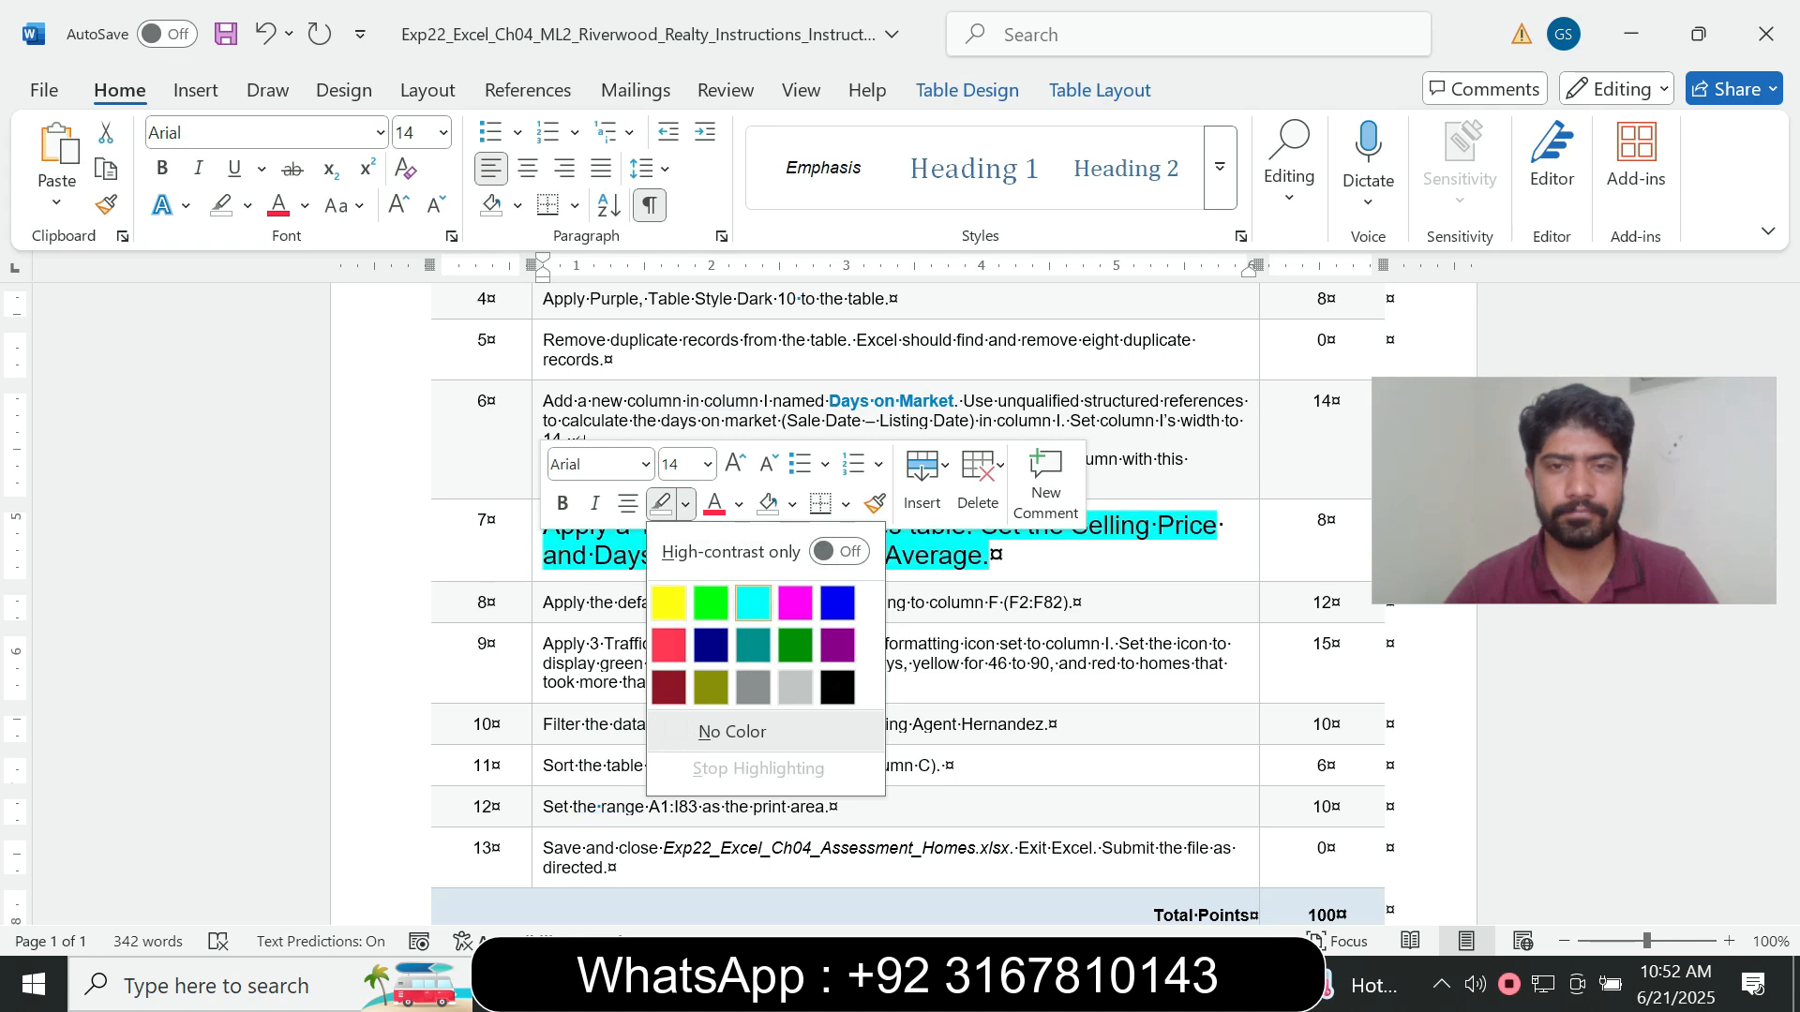
{"action": "left_click", "coordinate": [752, 603]}
- Check the step 7 wording in Word and turn on the Total Row for the Sales table in Excel
{"action": "left_click_drag", "start_coordinate": [543, 527], "coordinate": [990, 555]}
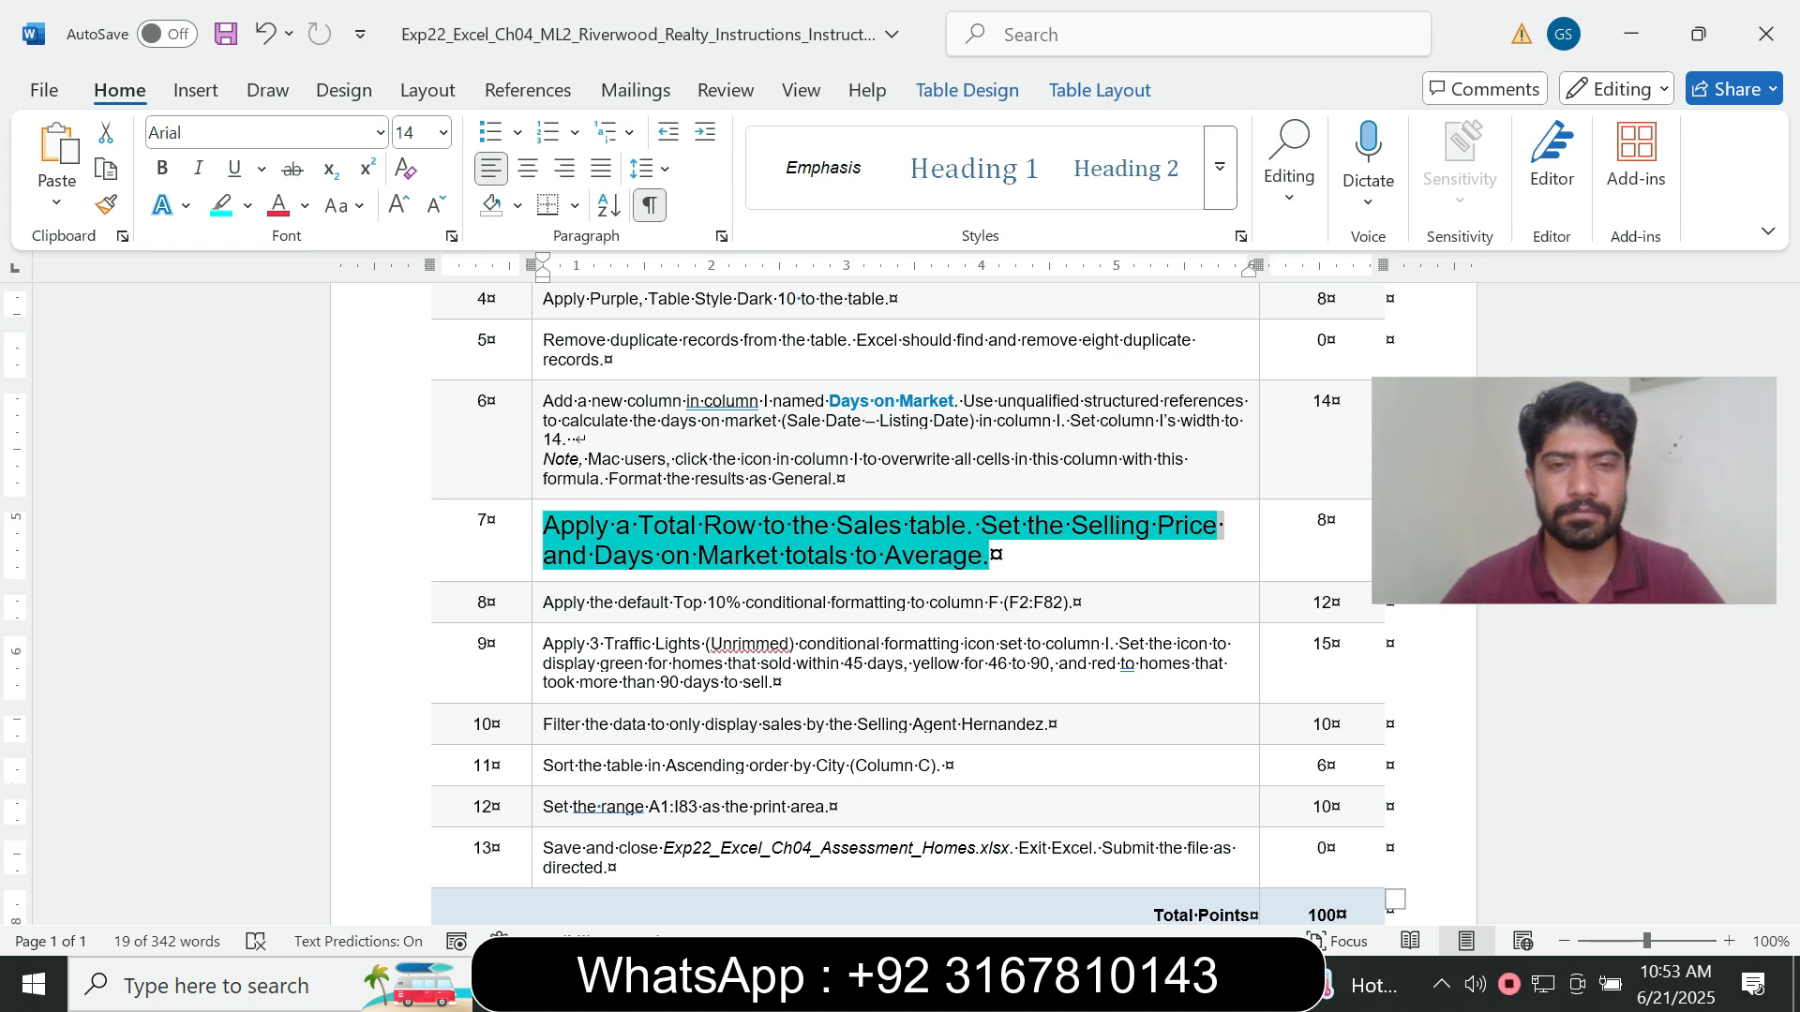
{"action": "left_click_drag", "start_coordinate": [637, 526], "coordinate": [755, 526]}
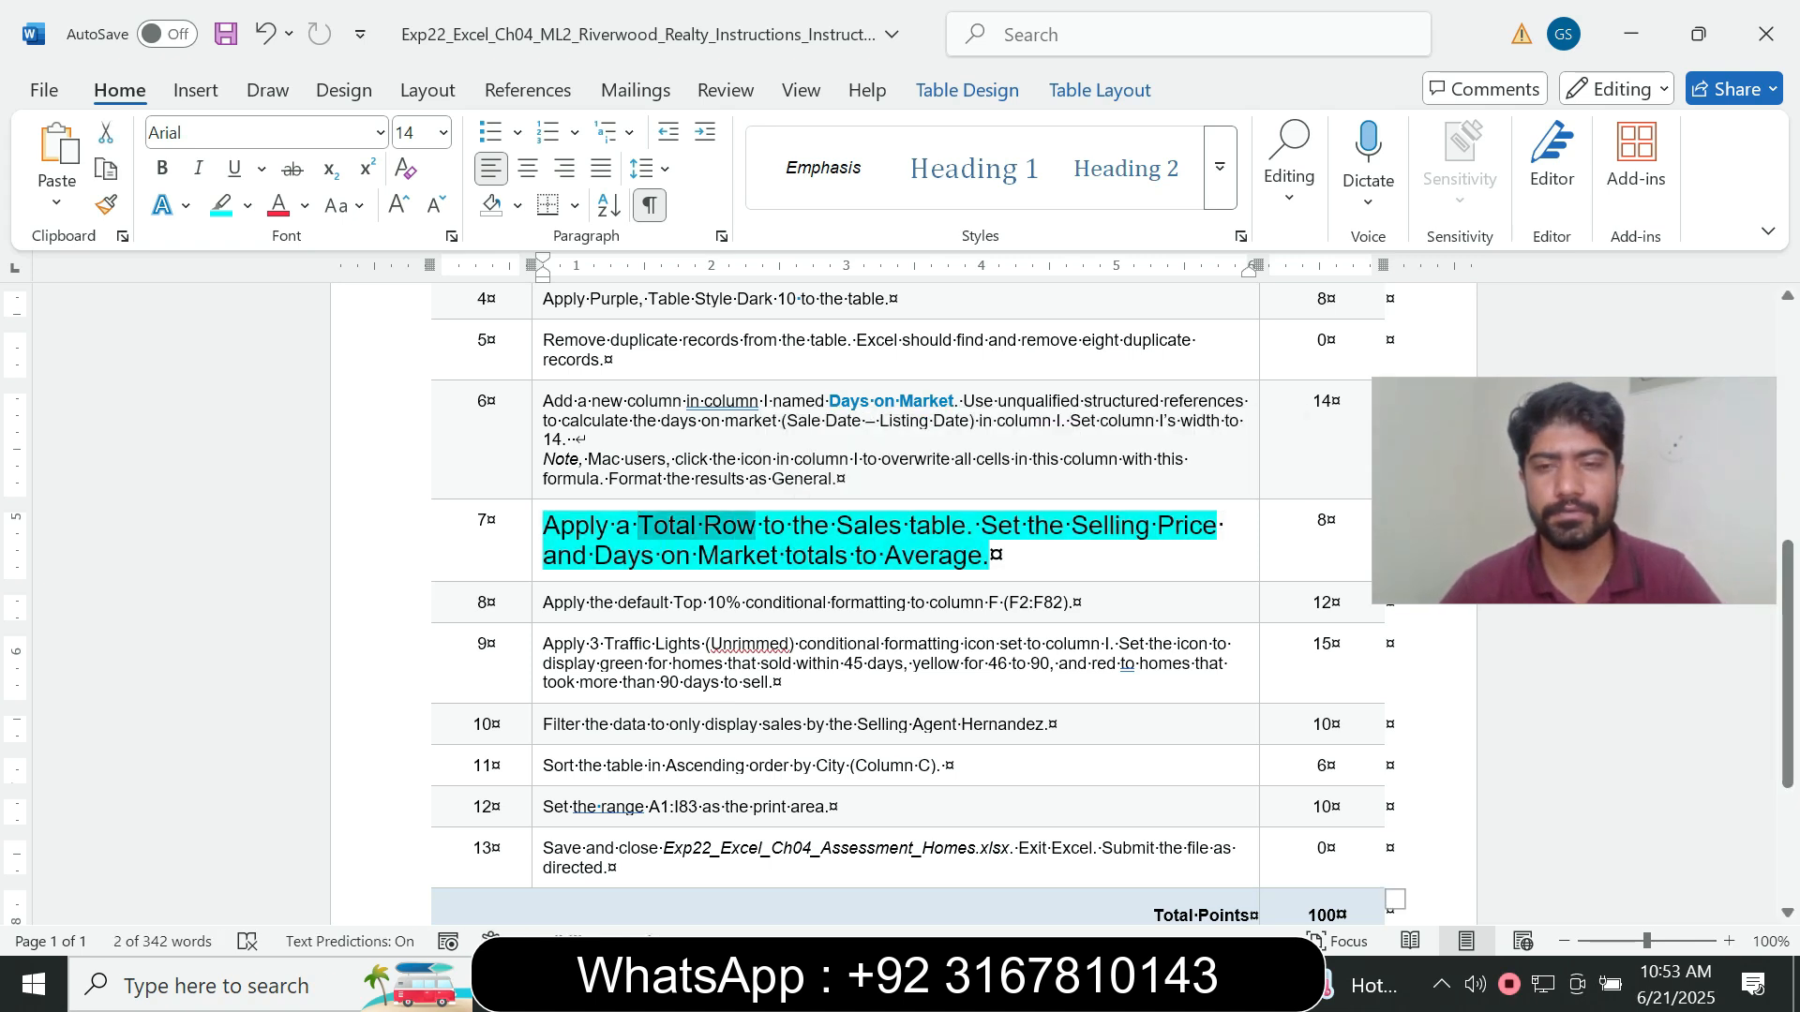
{"action": "key", "text": "alt+Tab"}
{"action": "left_click", "coordinate": [873, 587]}
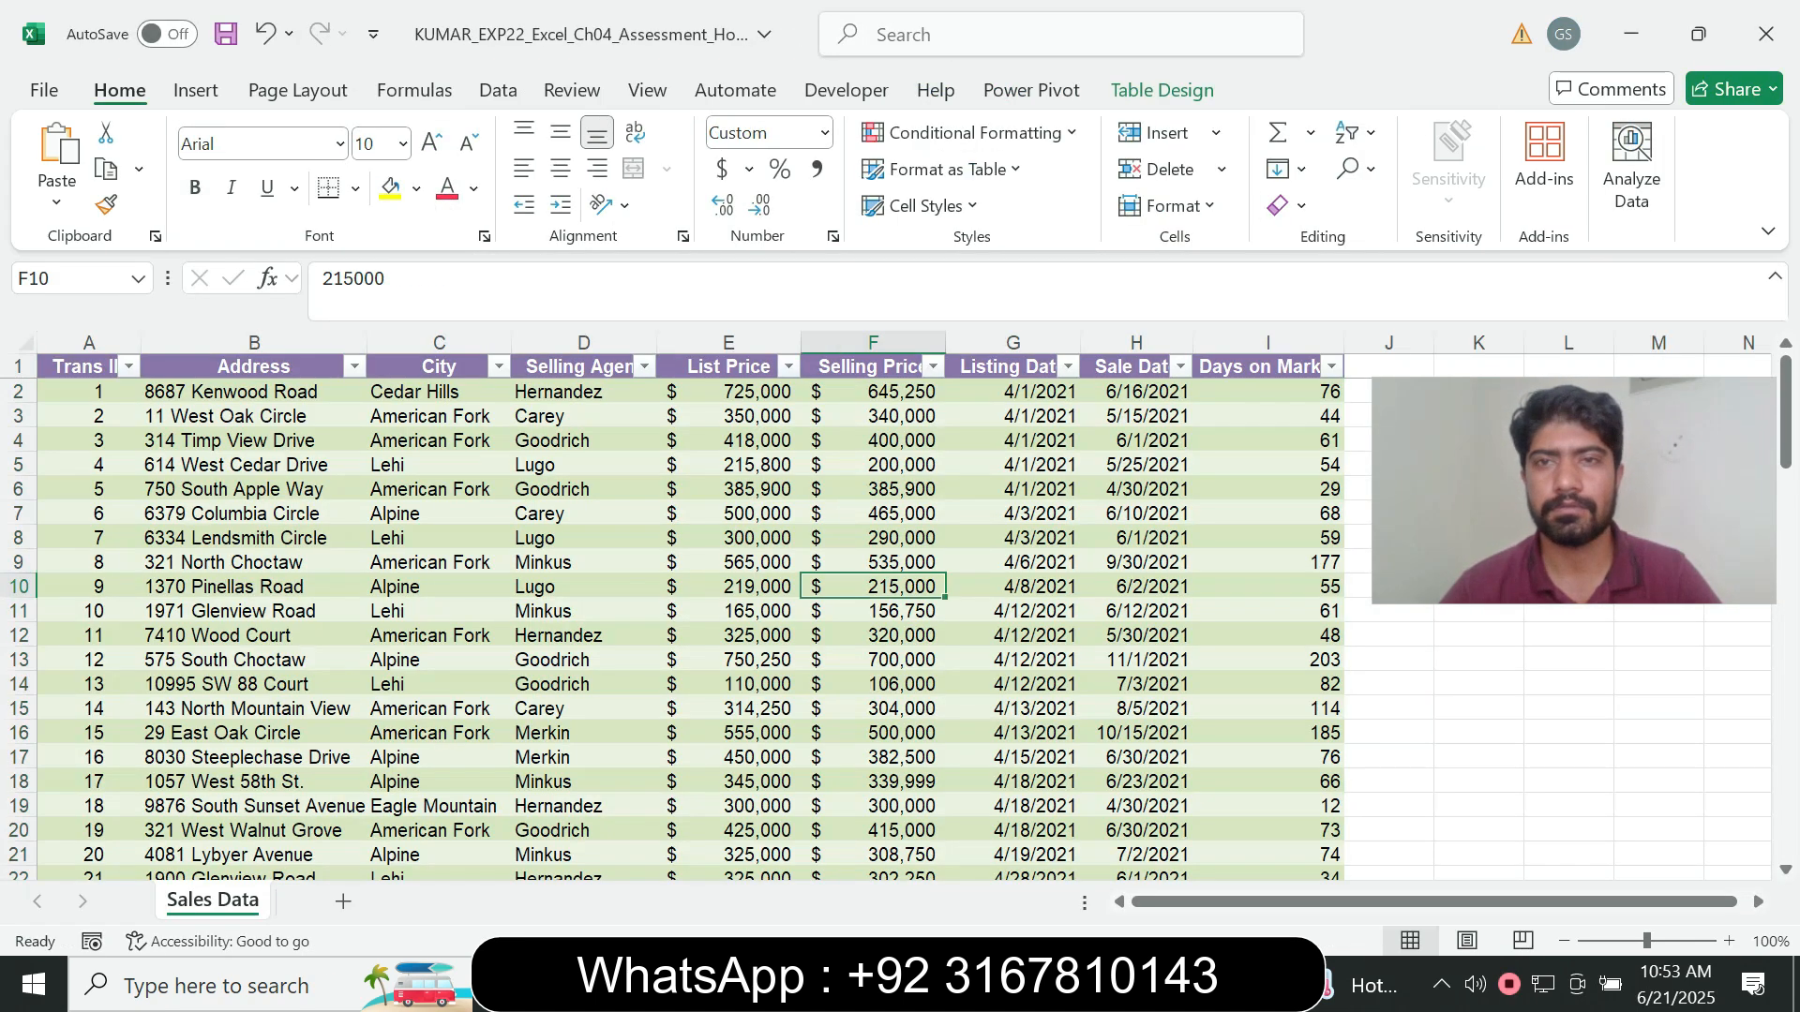
{"action": "left_click", "coordinate": [1162, 91]}
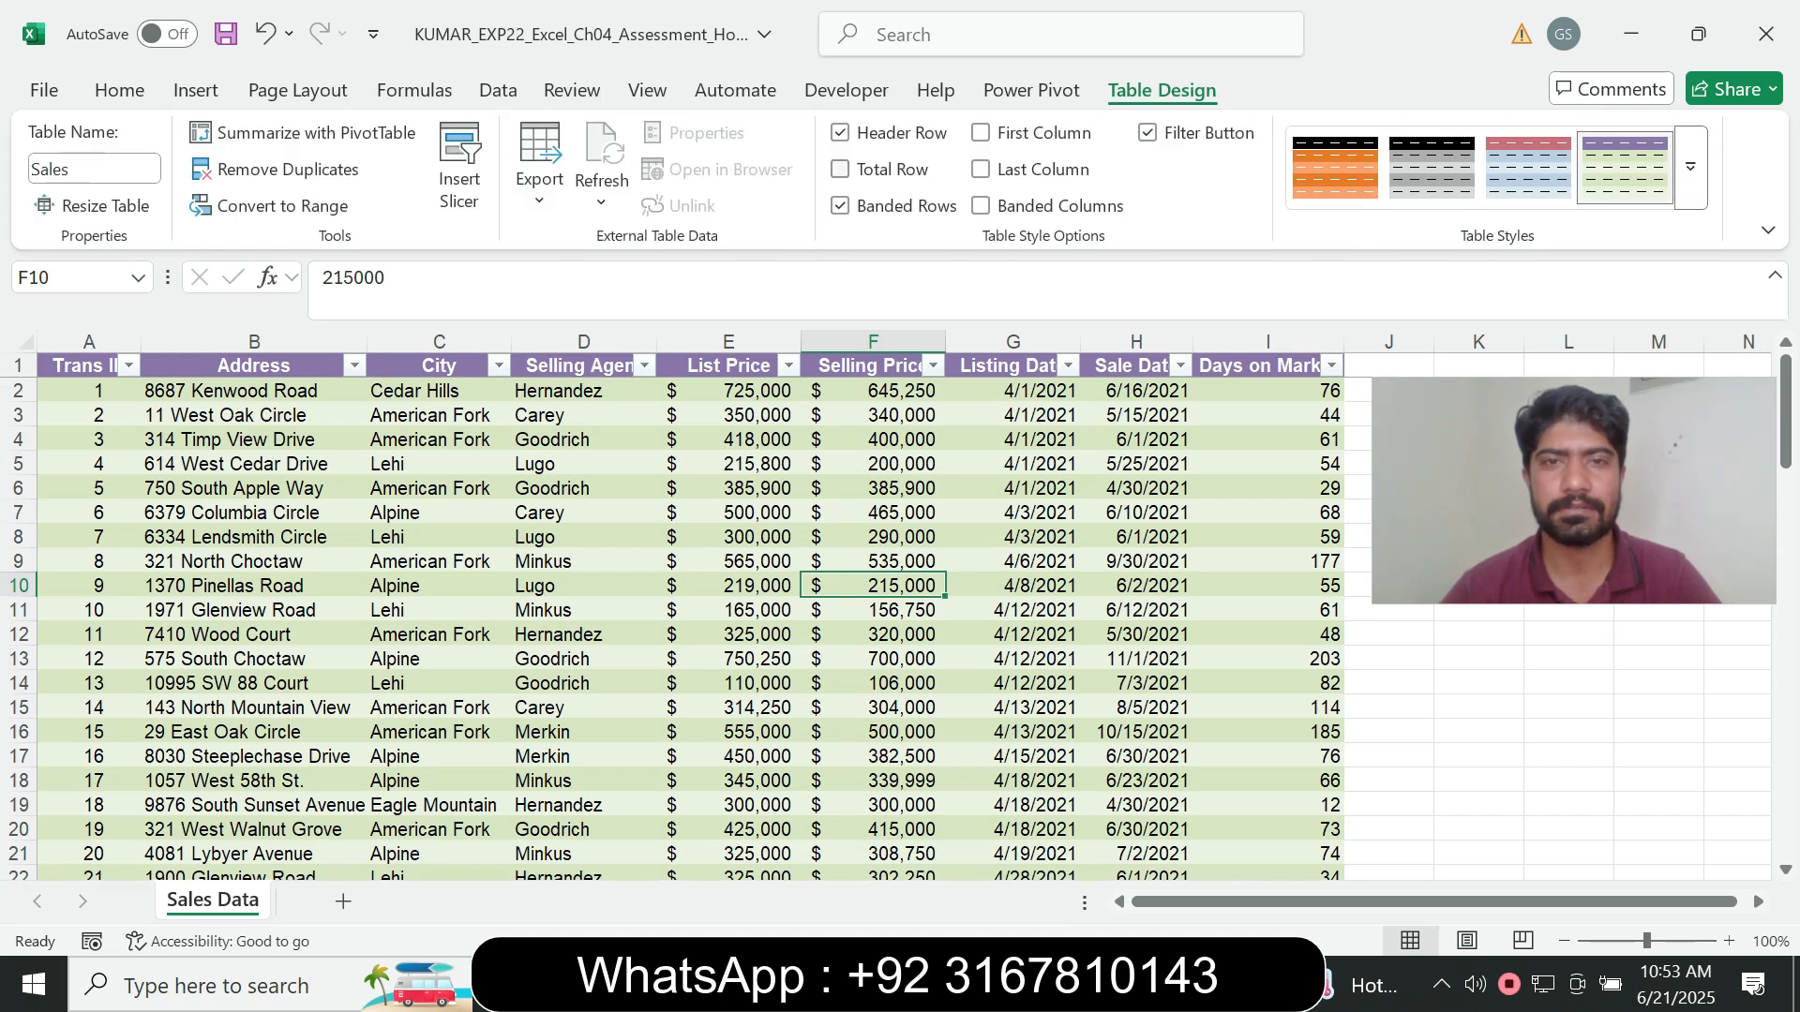
- Recheck the step 7 wording in Word and set the Selling Price total in cell F83 of the Excel table to Average
{"action": "key", "text": "alt+Tab"}
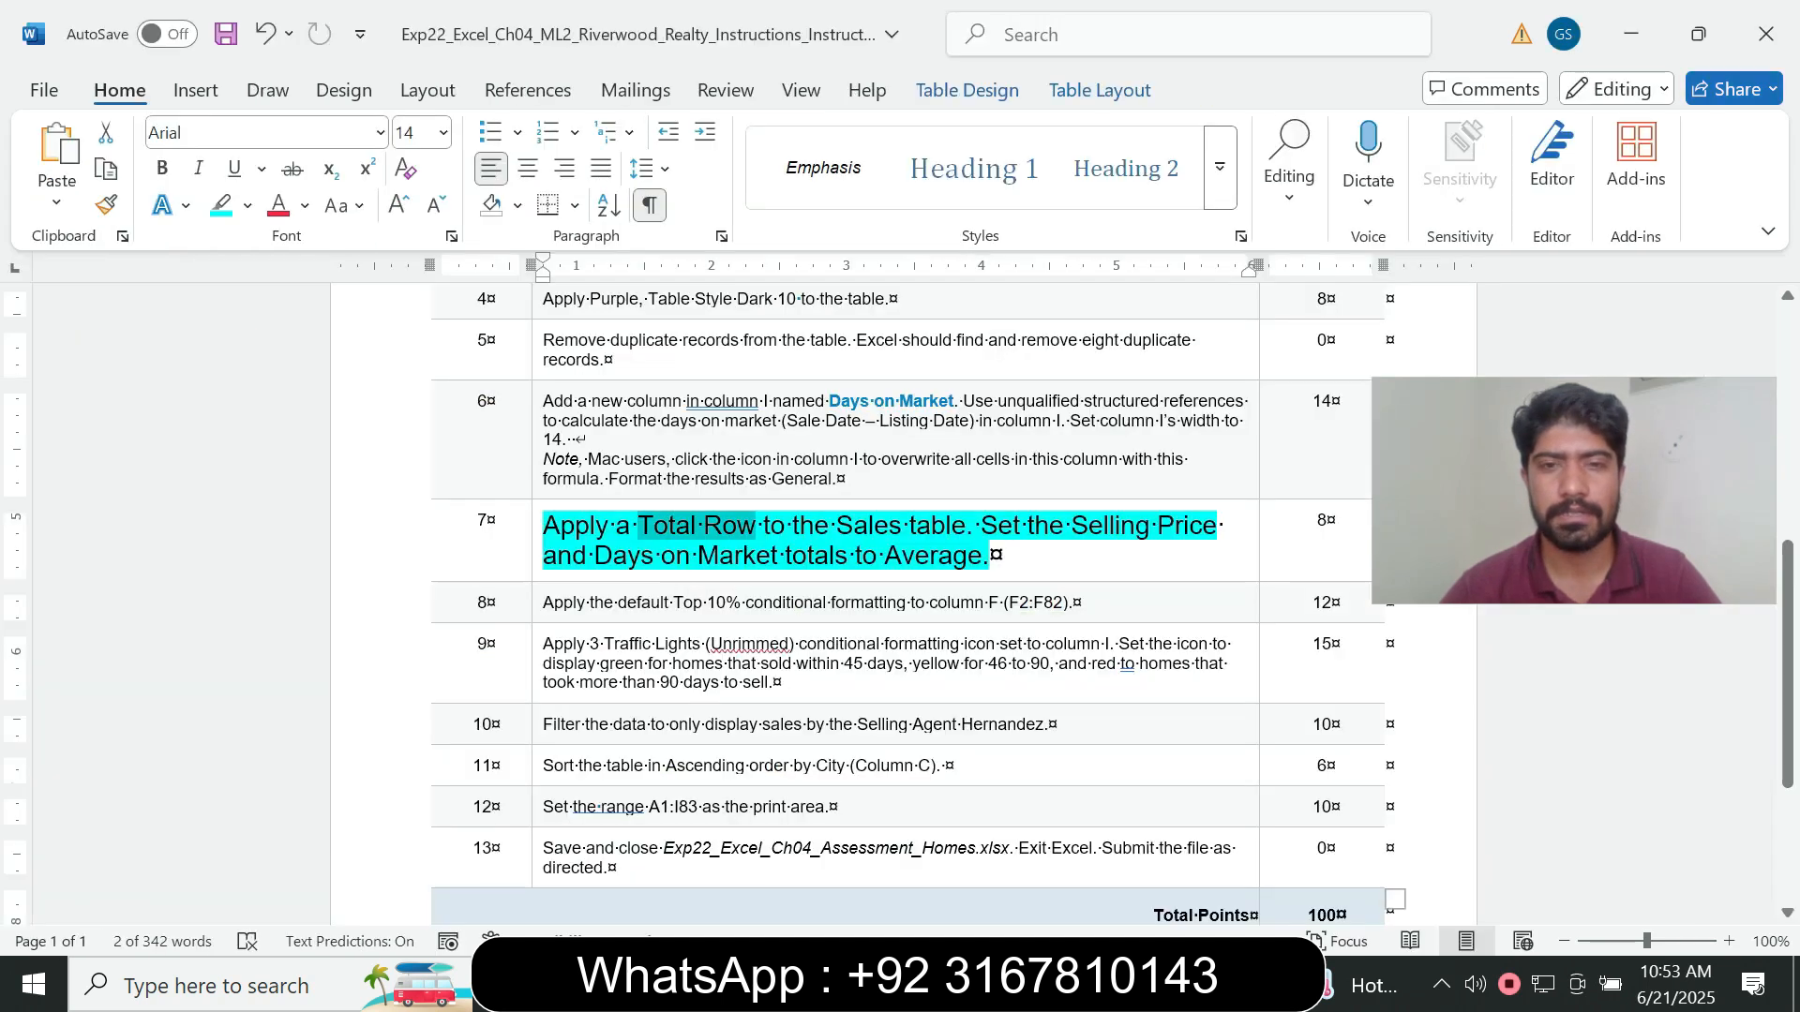
{"action": "left_click", "coordinate": [784, 527]}
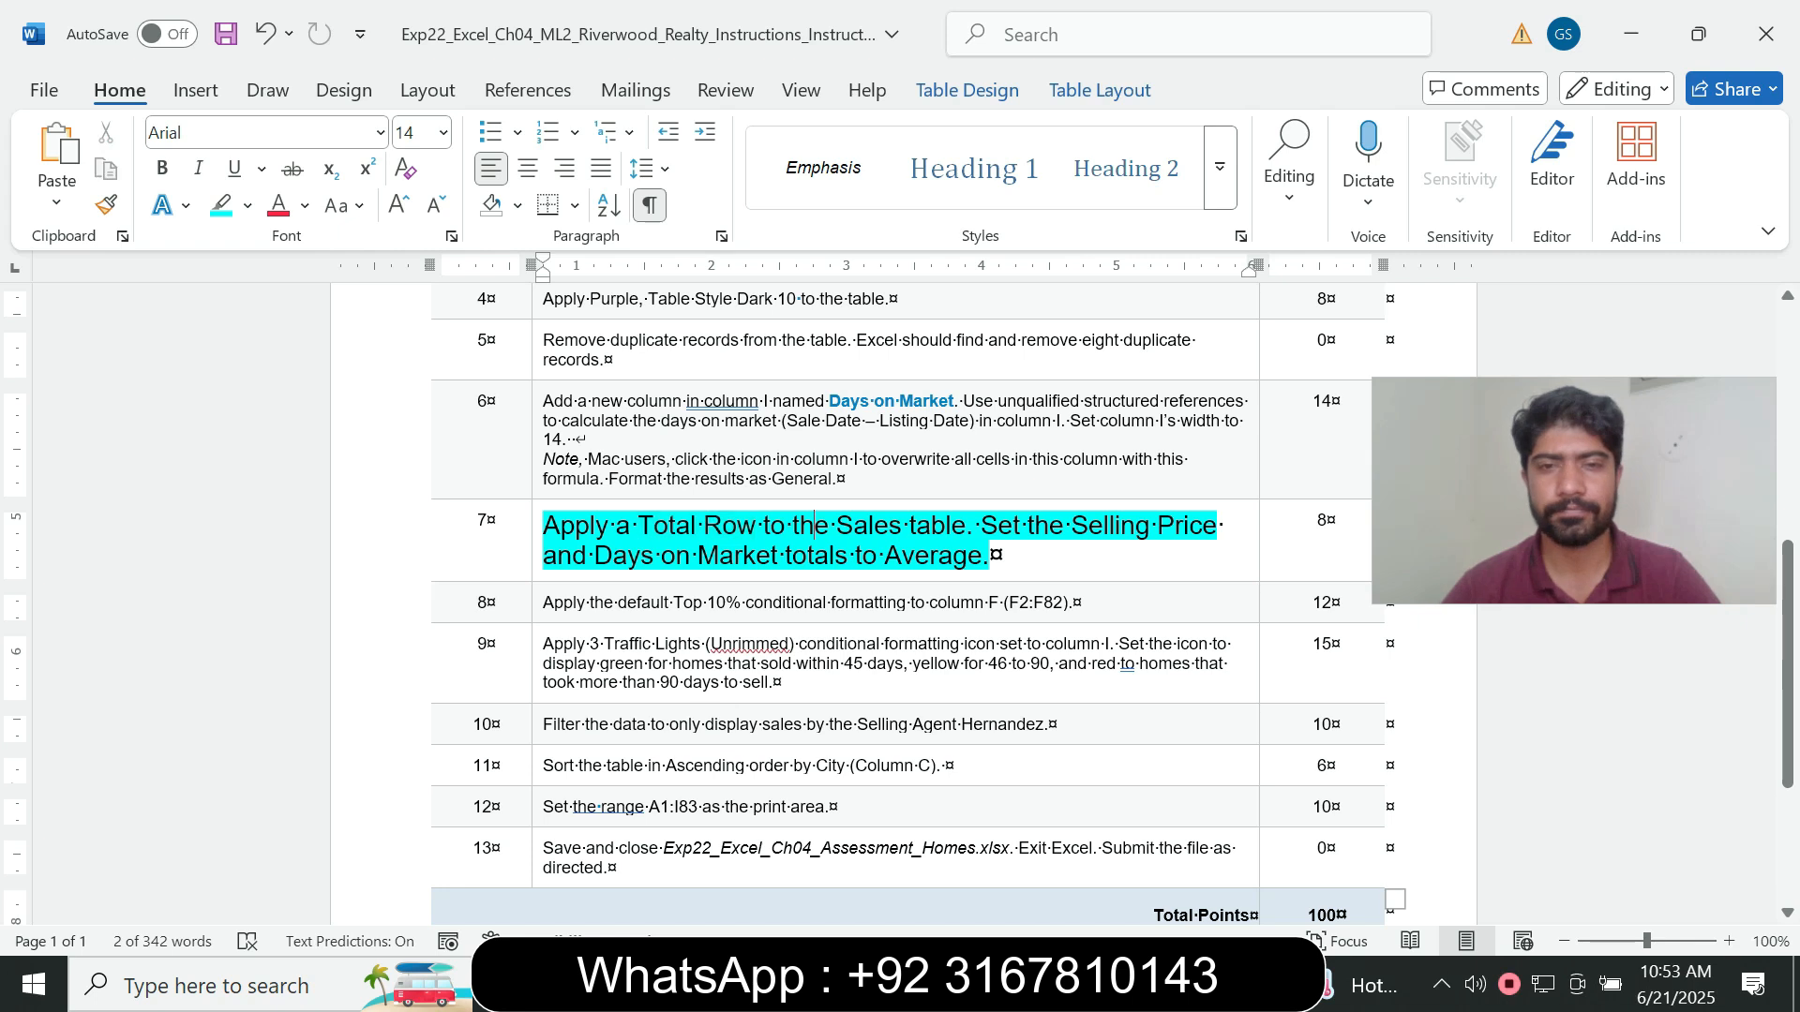
{"action": "left_click_drag", "start_coordinate": [794, 527], "coordinate": [906, 527]}
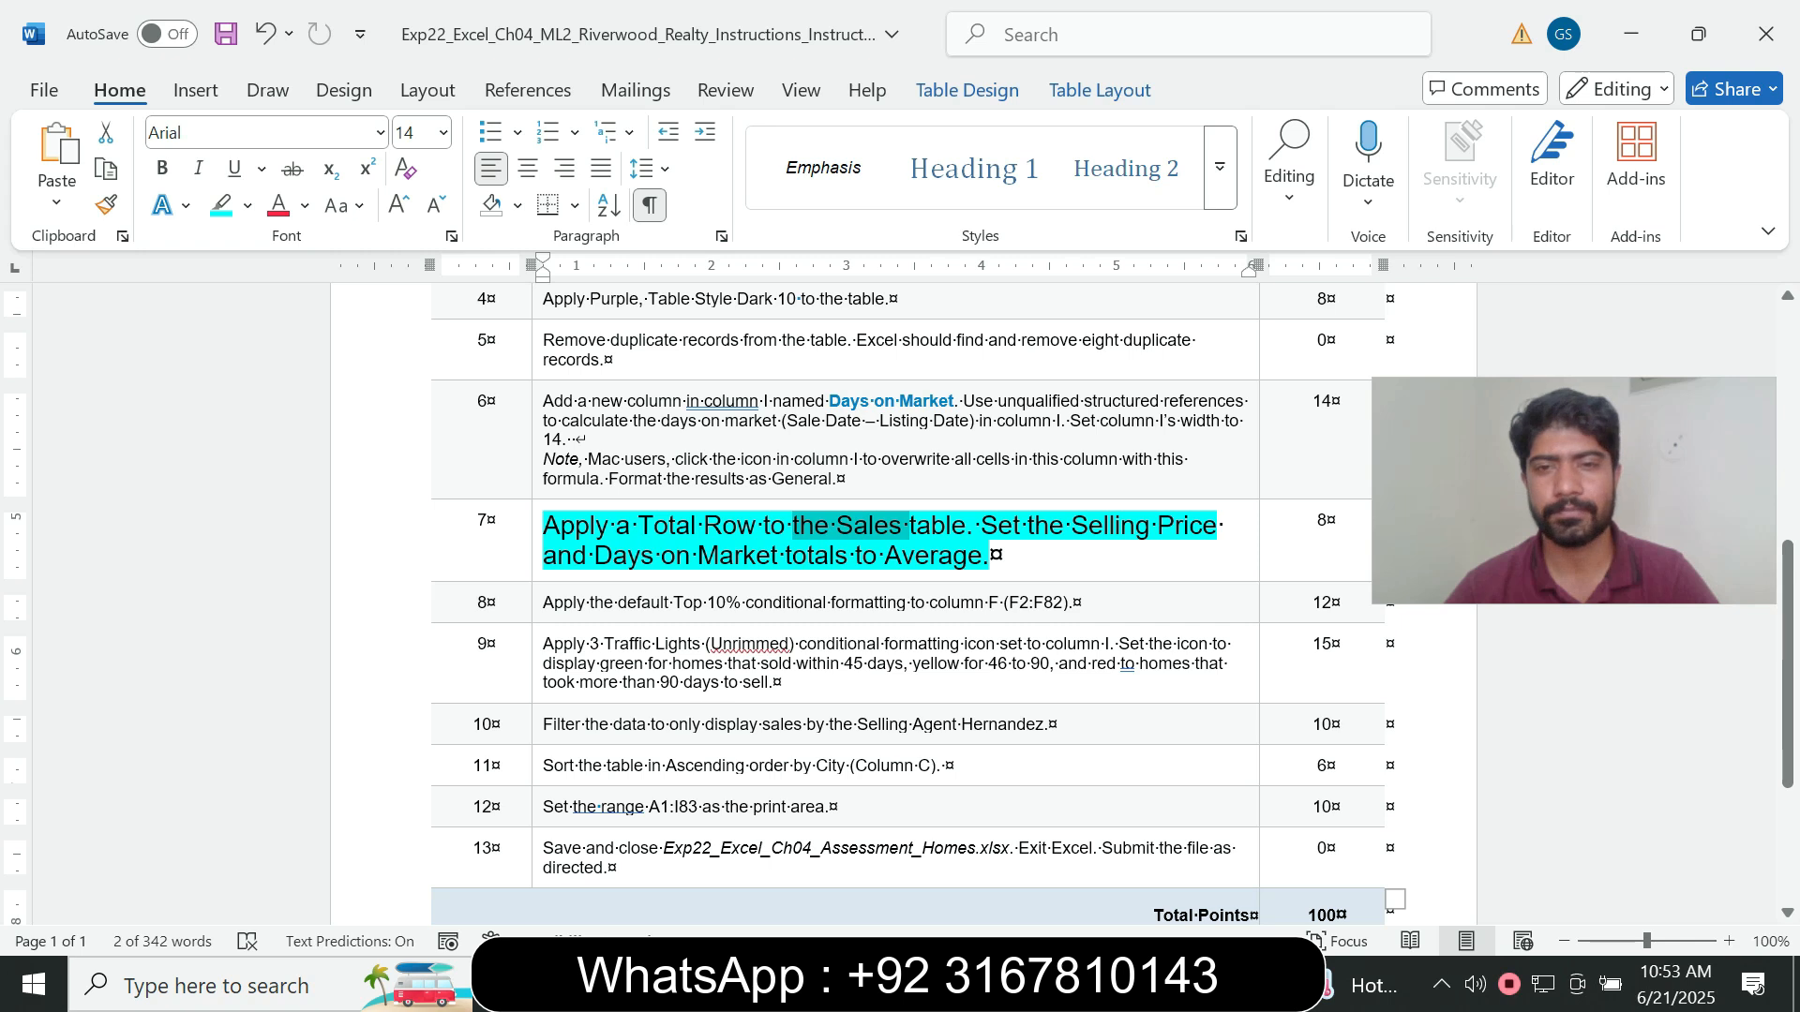
{"action": "left_click_drag", "start_coordinate": [1031, 527], "coordinate": [1094, 527]}
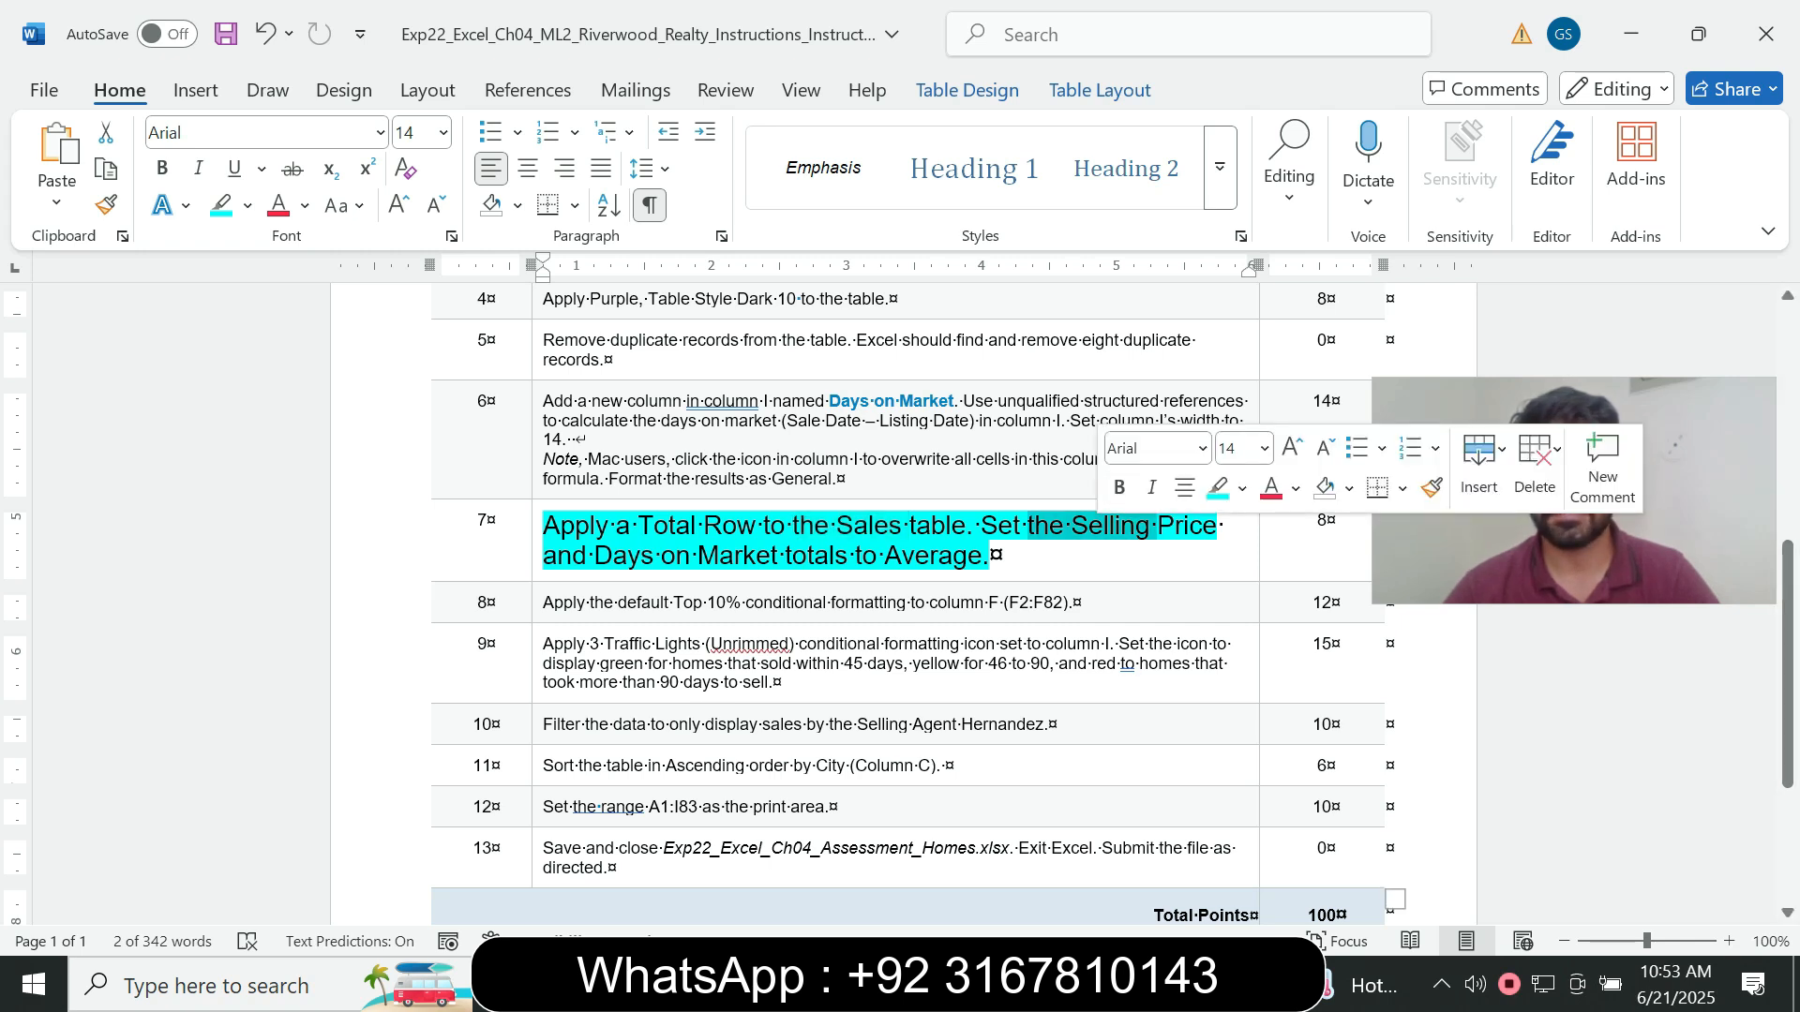
{"action": "key", "text": "alt+Tab"}
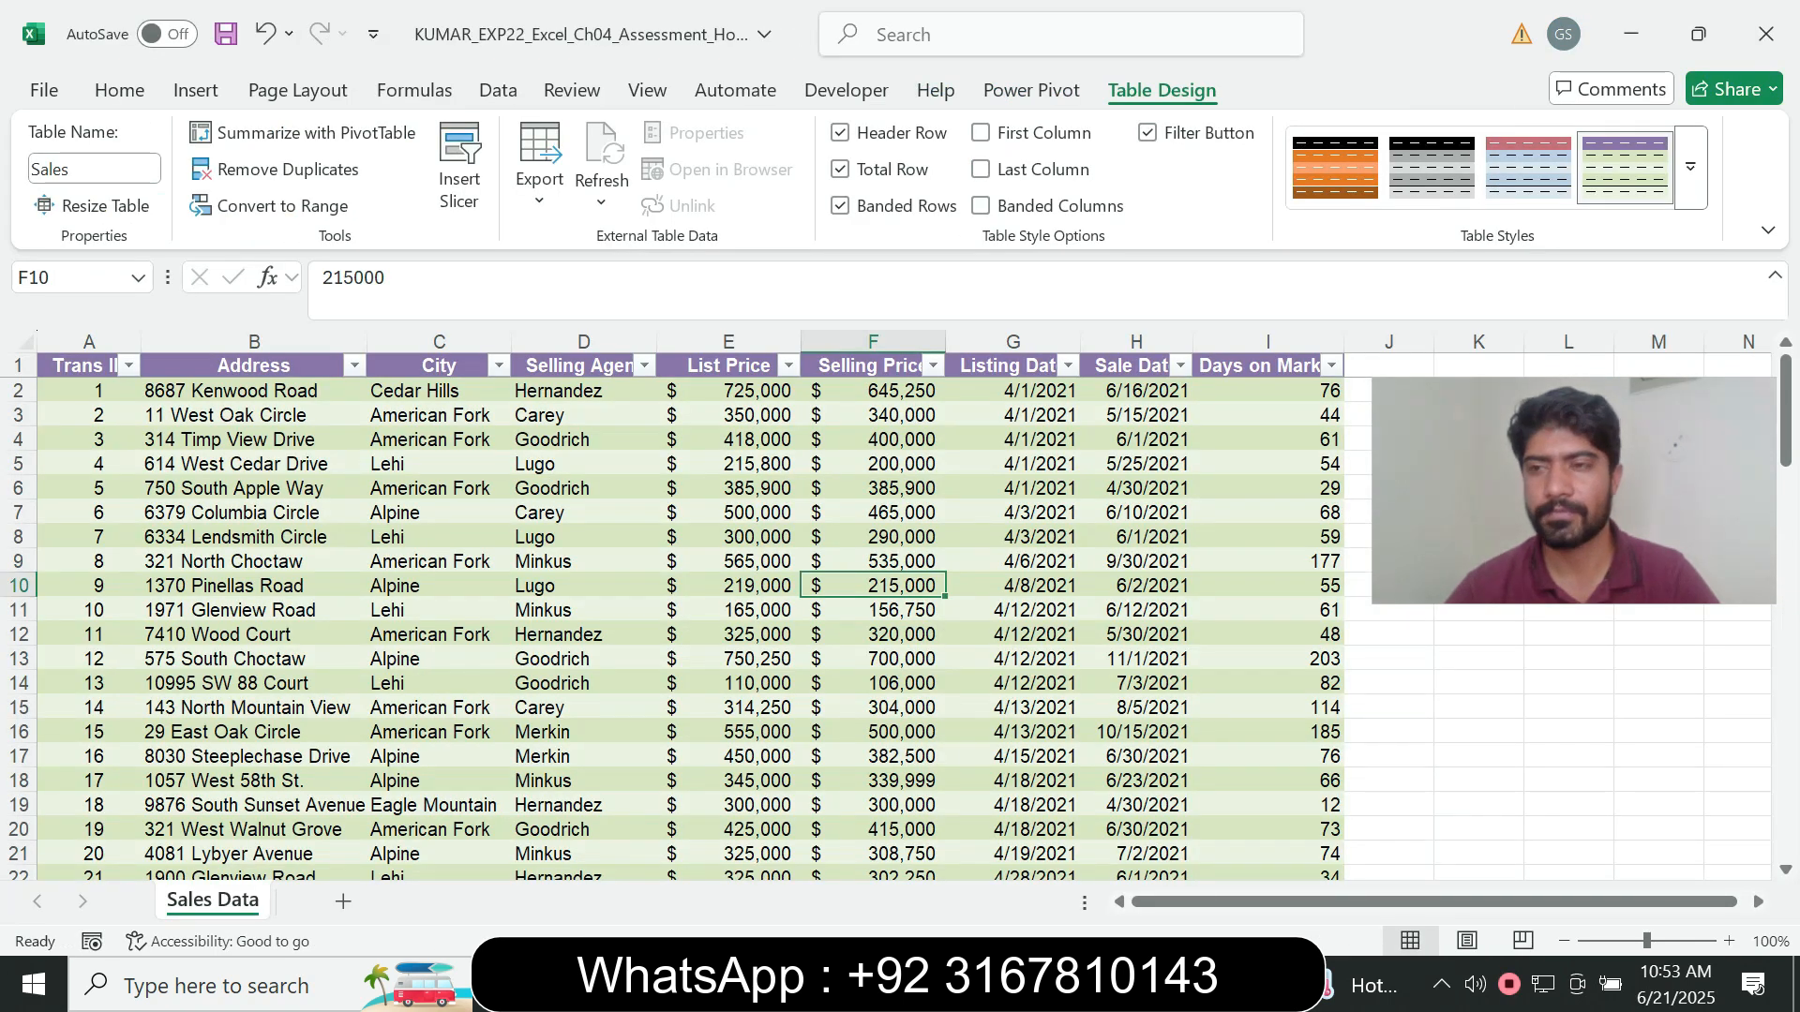
{"action": "scroll", "coordinate": [712, 618], "scroll_direction": "down", "scroll_amount": 7}
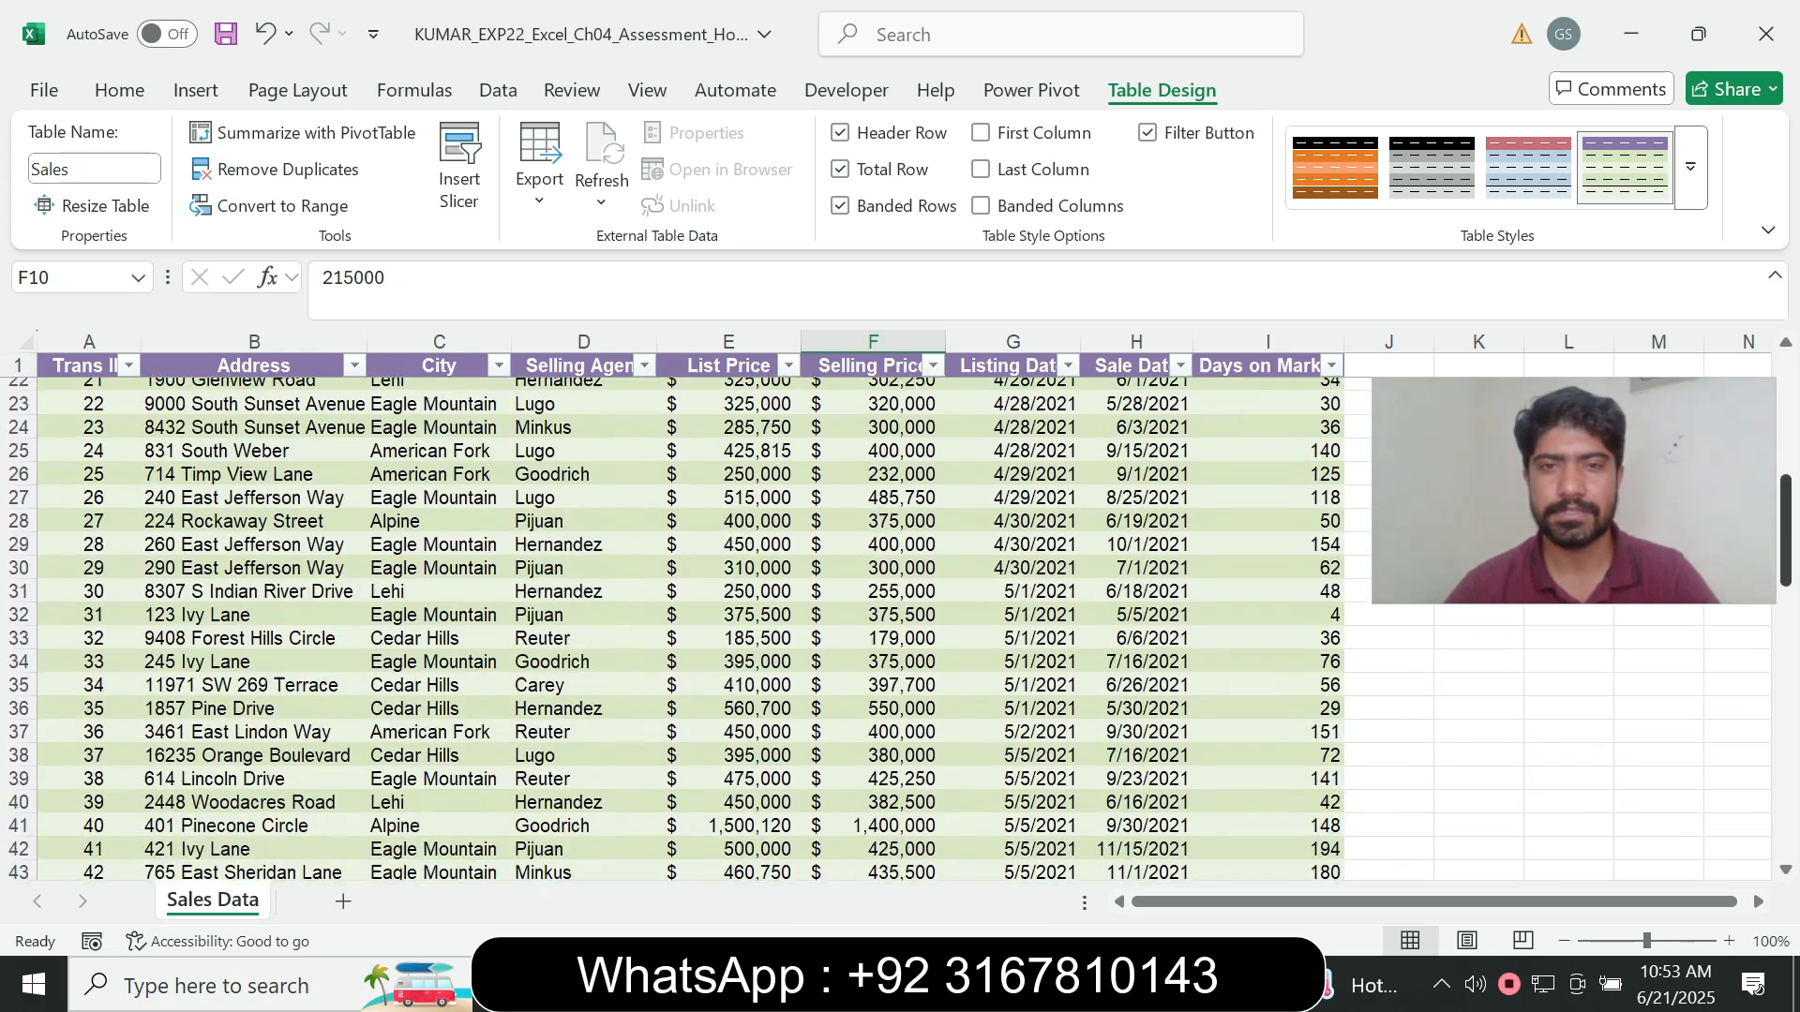
{"action": "scroll", "coordinate": [712, 619], "scroll_direction": "down", "scroll_amount": 16}
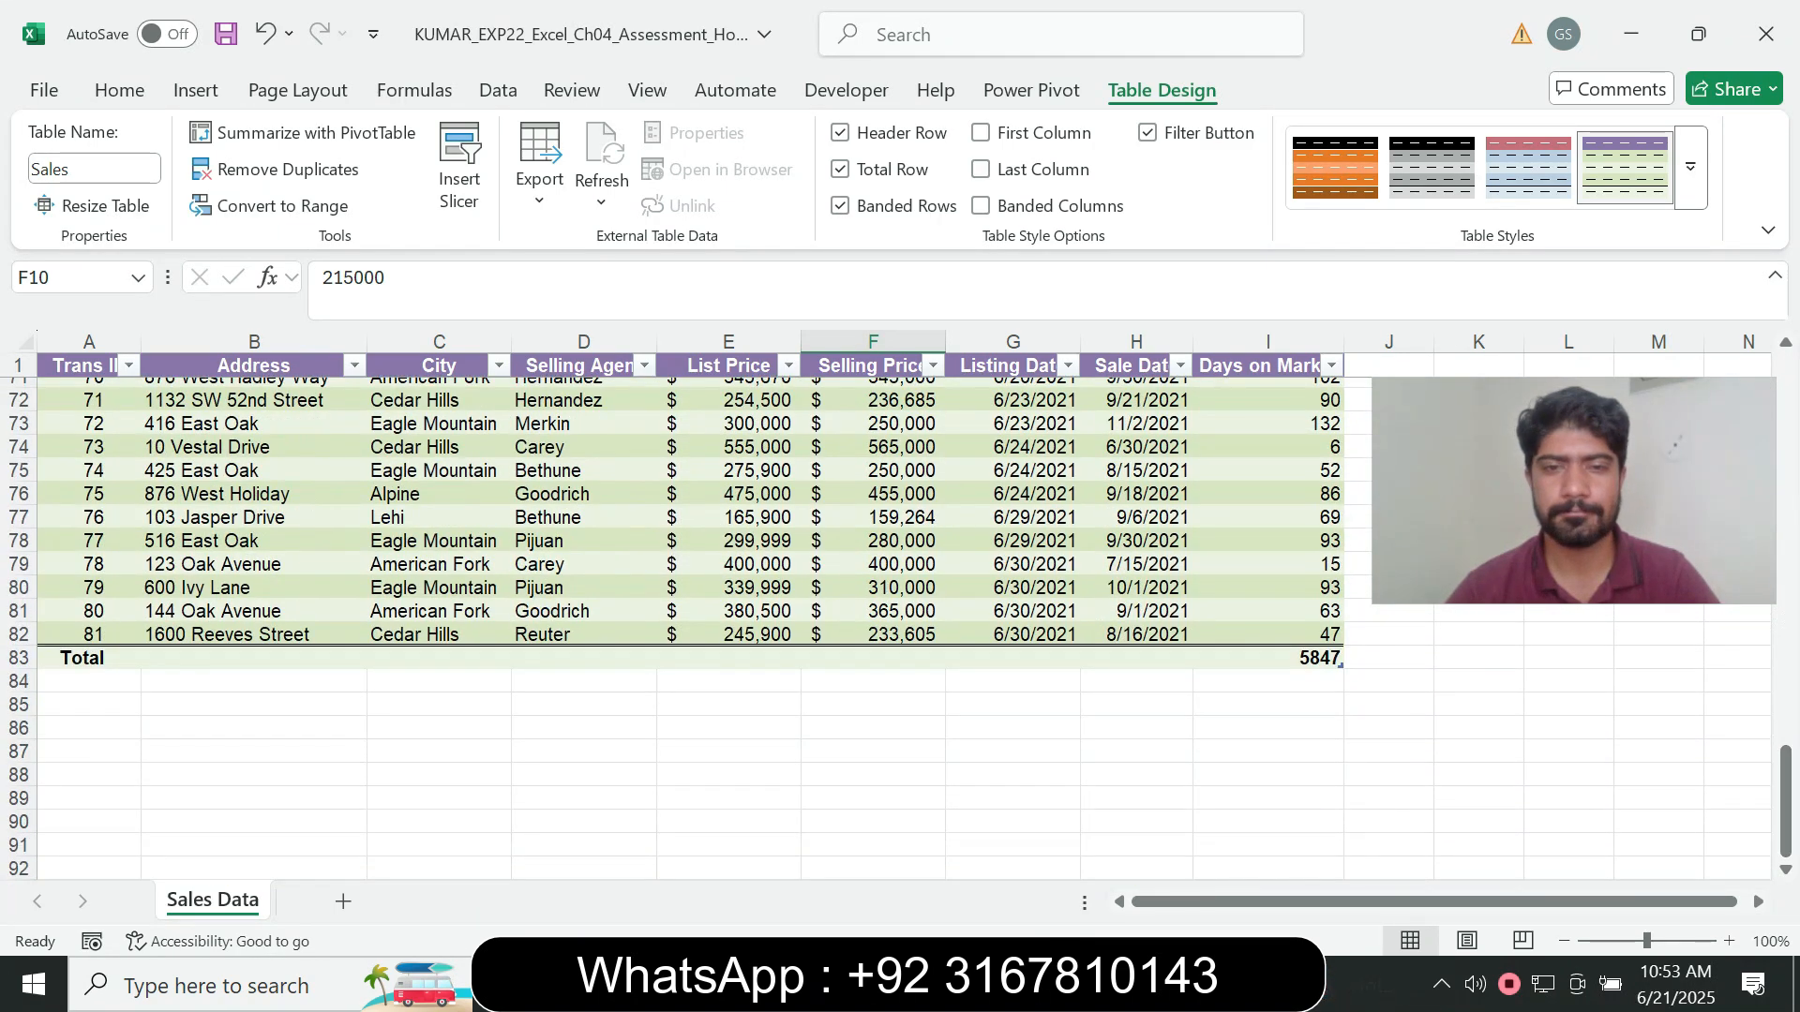
{"action": "left_click", "coordinate": [873, 658]}
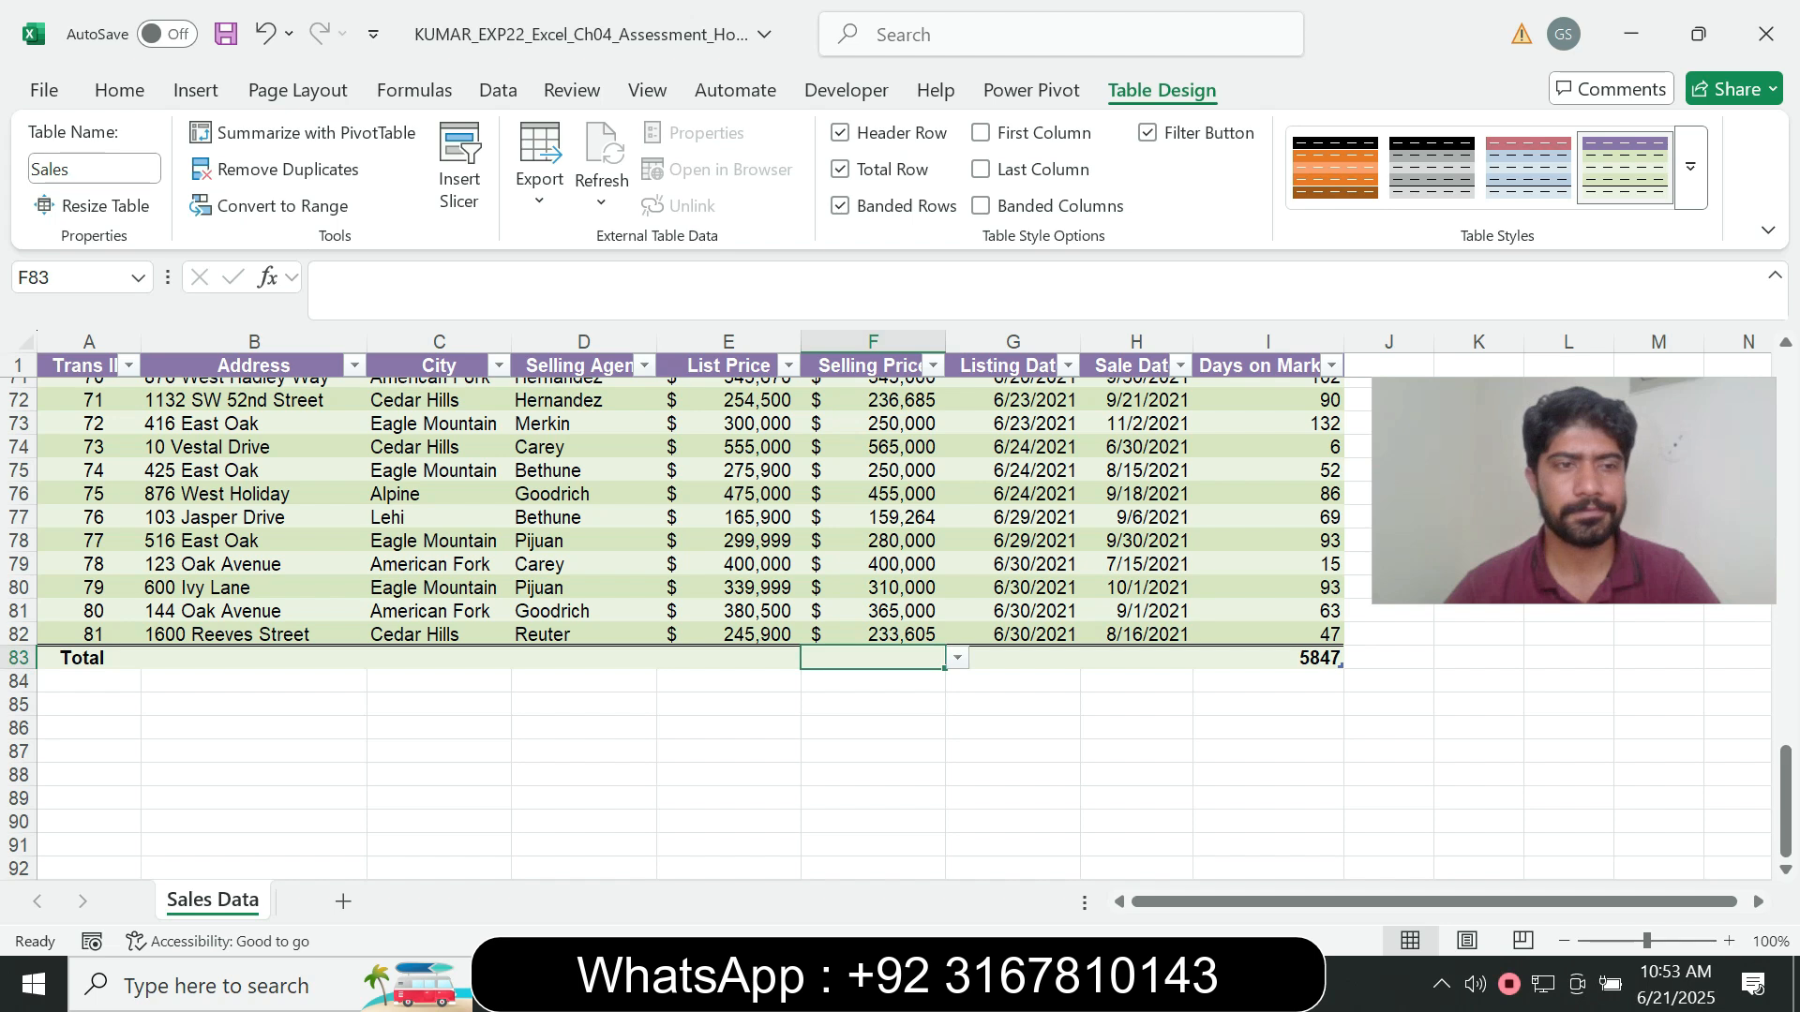
{"action": "key", "text": "alt+Tab"}
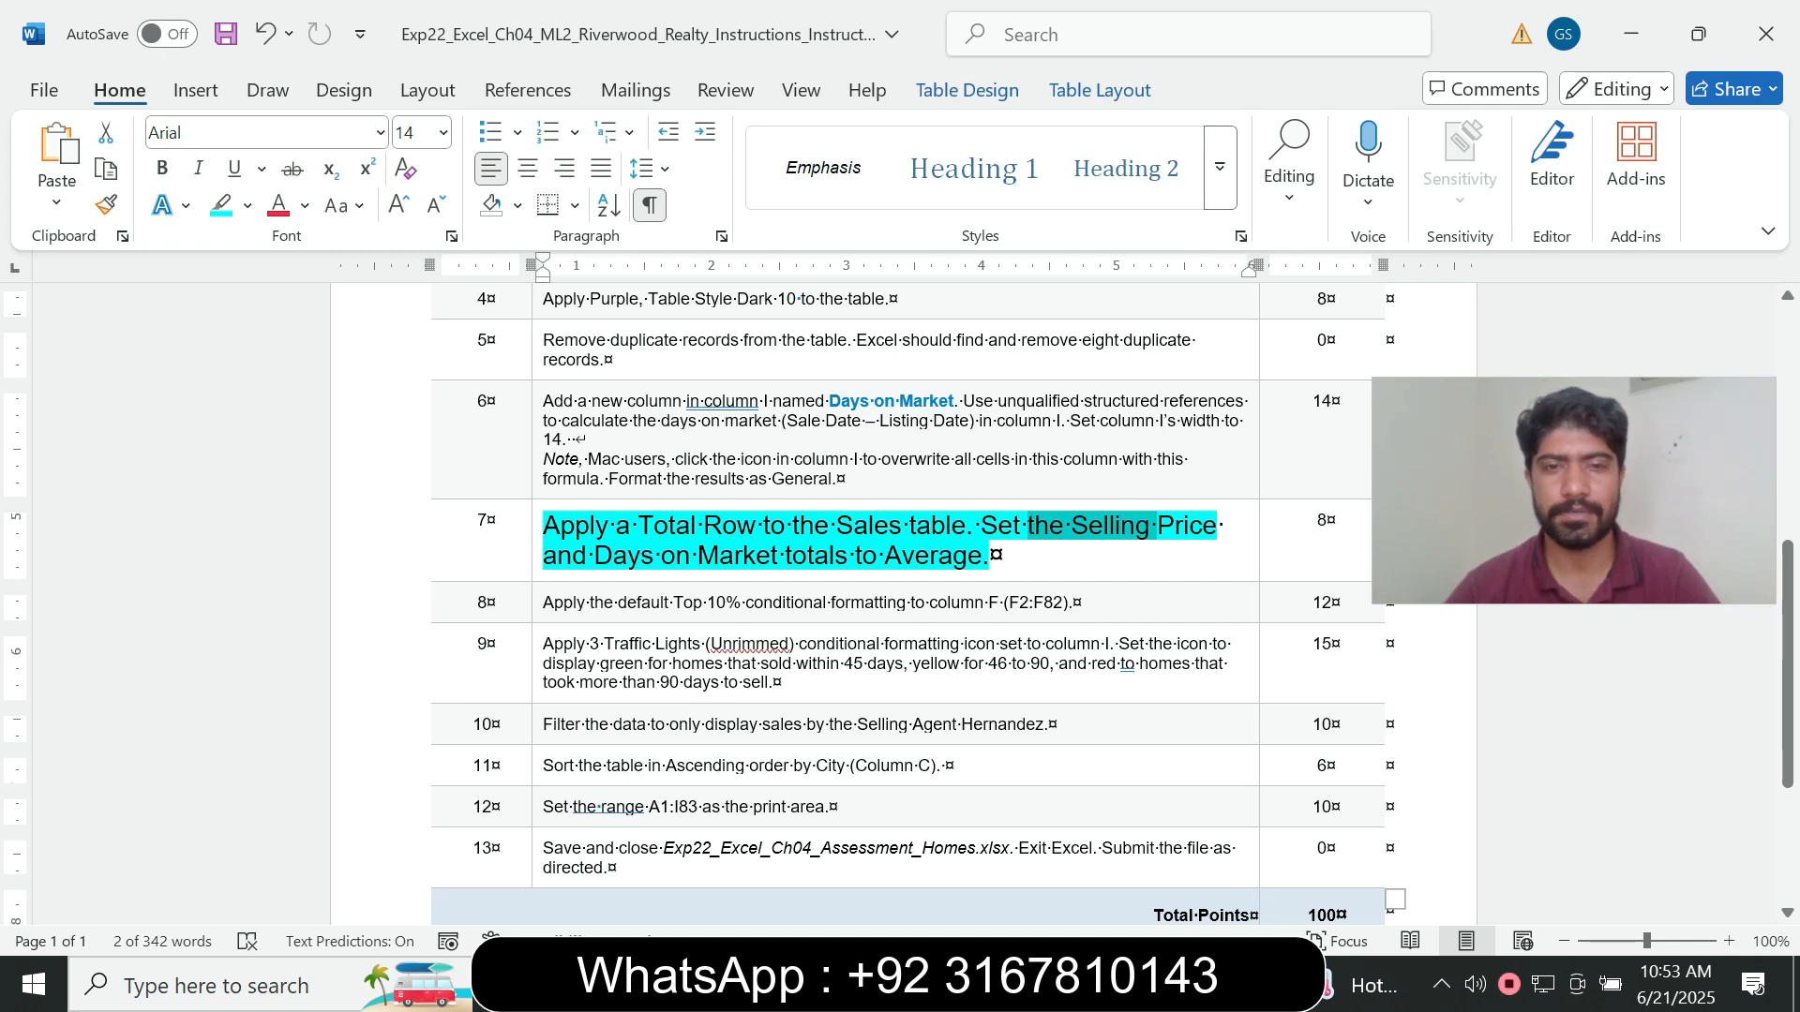
{"action": "key", "text": "alt+Tab"}
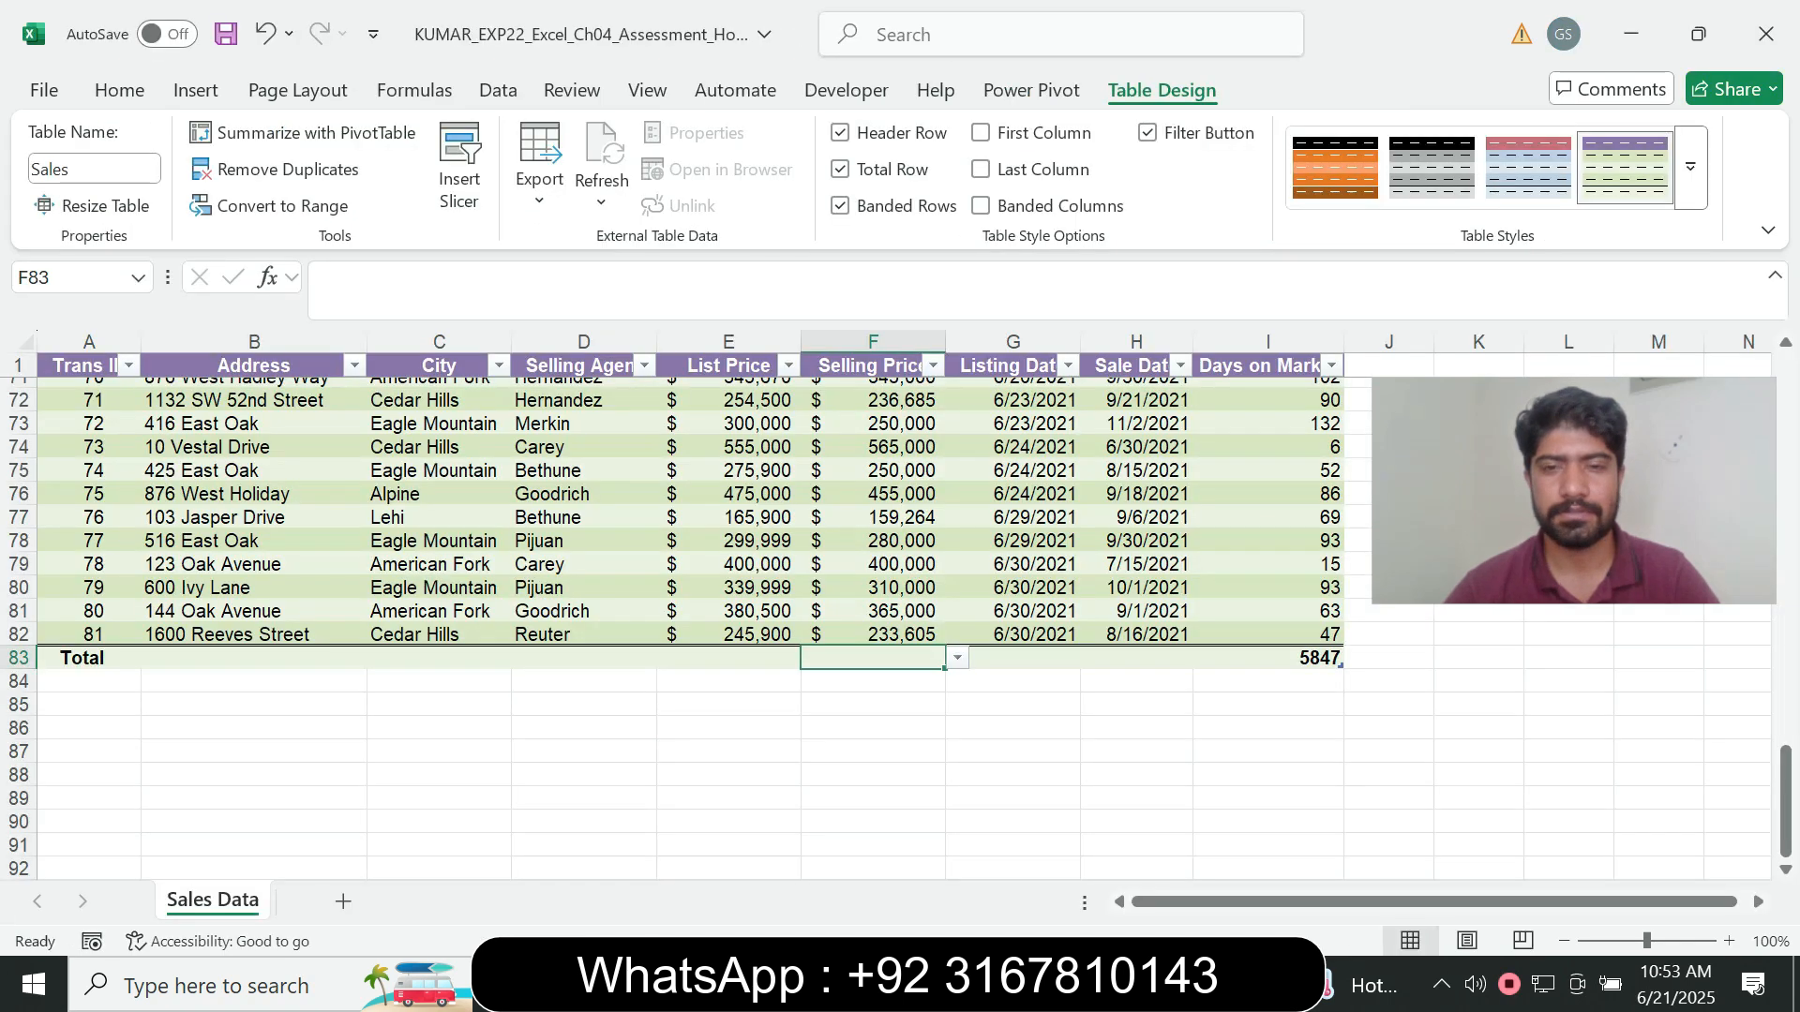
{"action": "left_click", "coordinate": [954, 659]}
{"action": "left_click", "coordinate": [832, 700]}
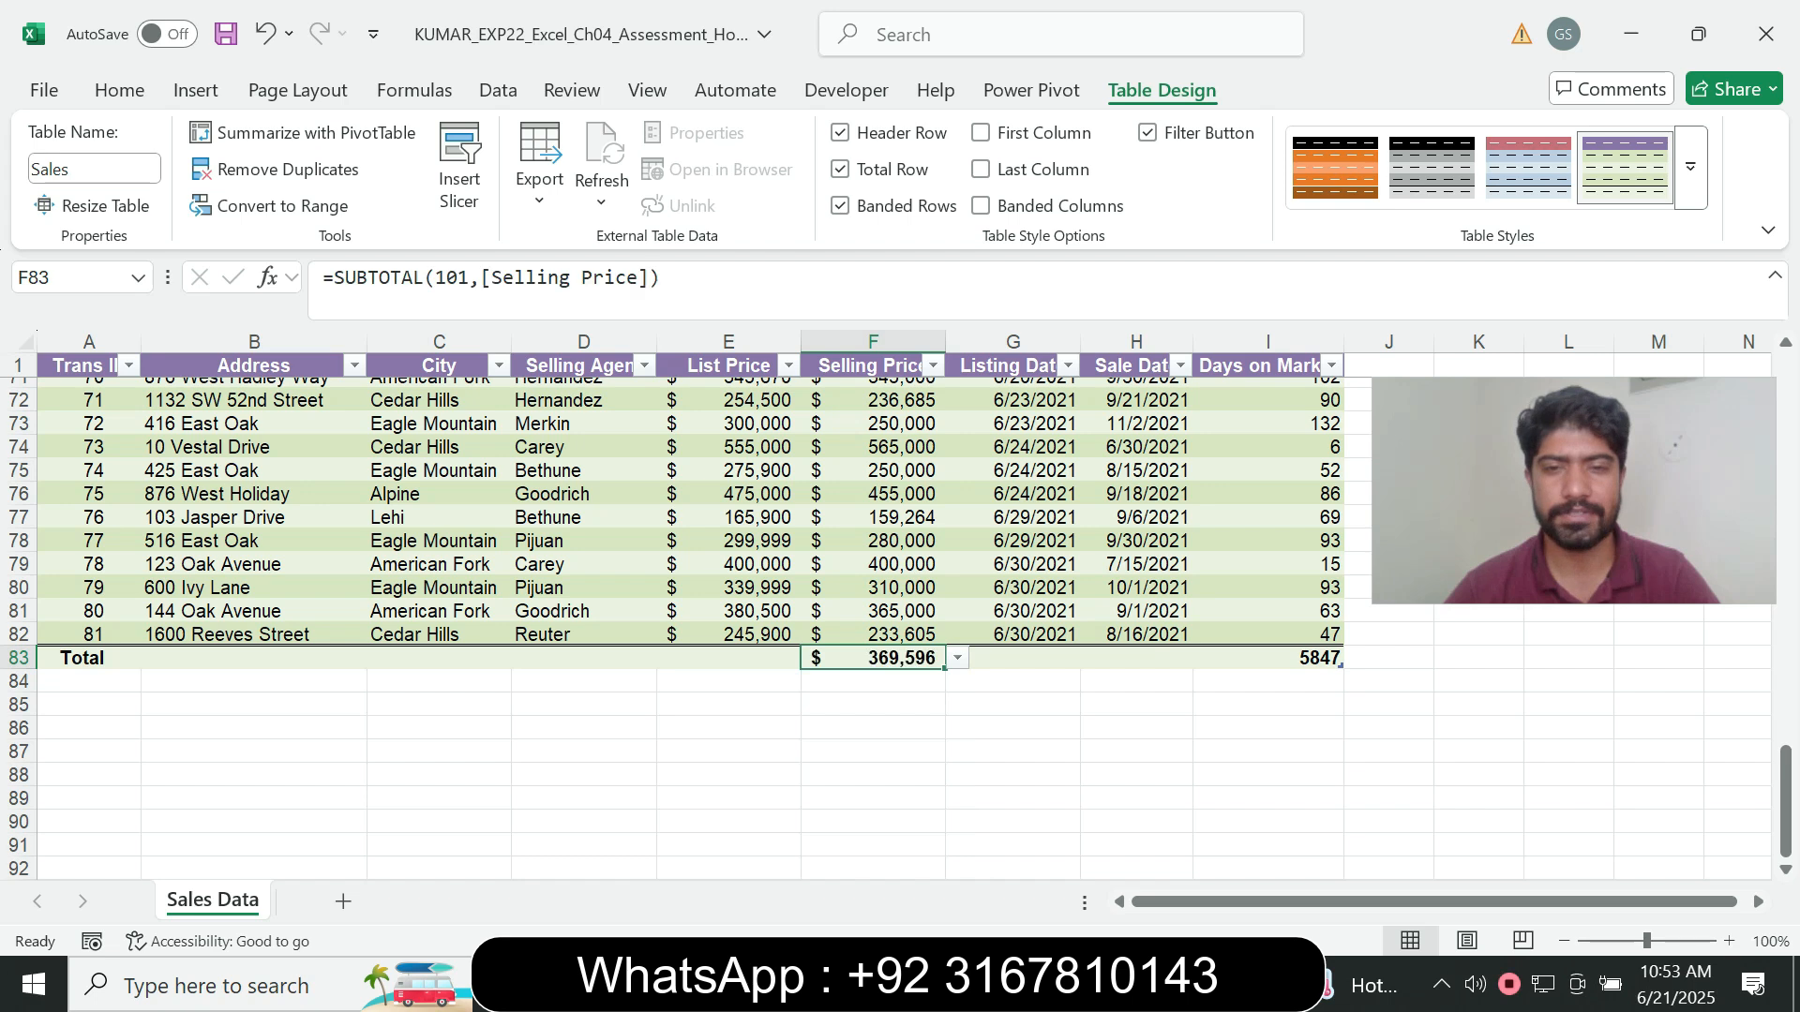
- Confirm the Days on Market requirement in Word and set that column's total in cell I83 of the Excel table to Average
{"action": "key", "text": "alt+Tab"}
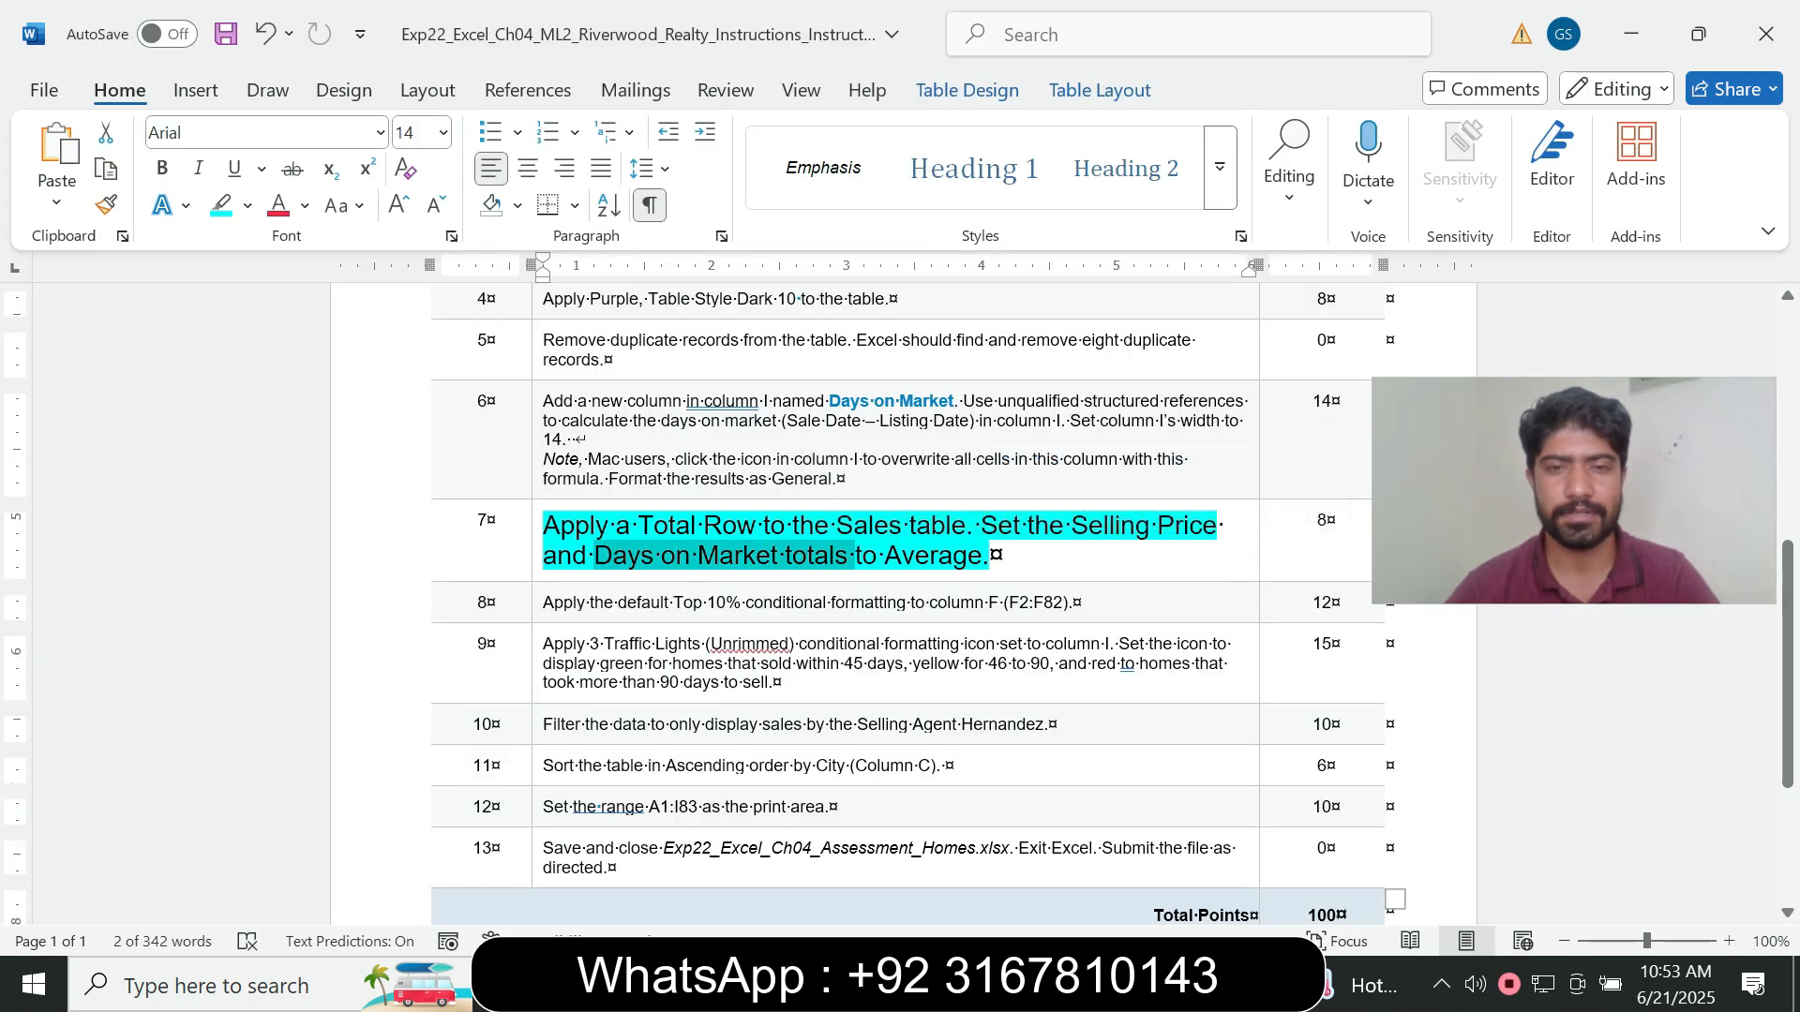
{"action": "key", "text": "alt+Tab"}
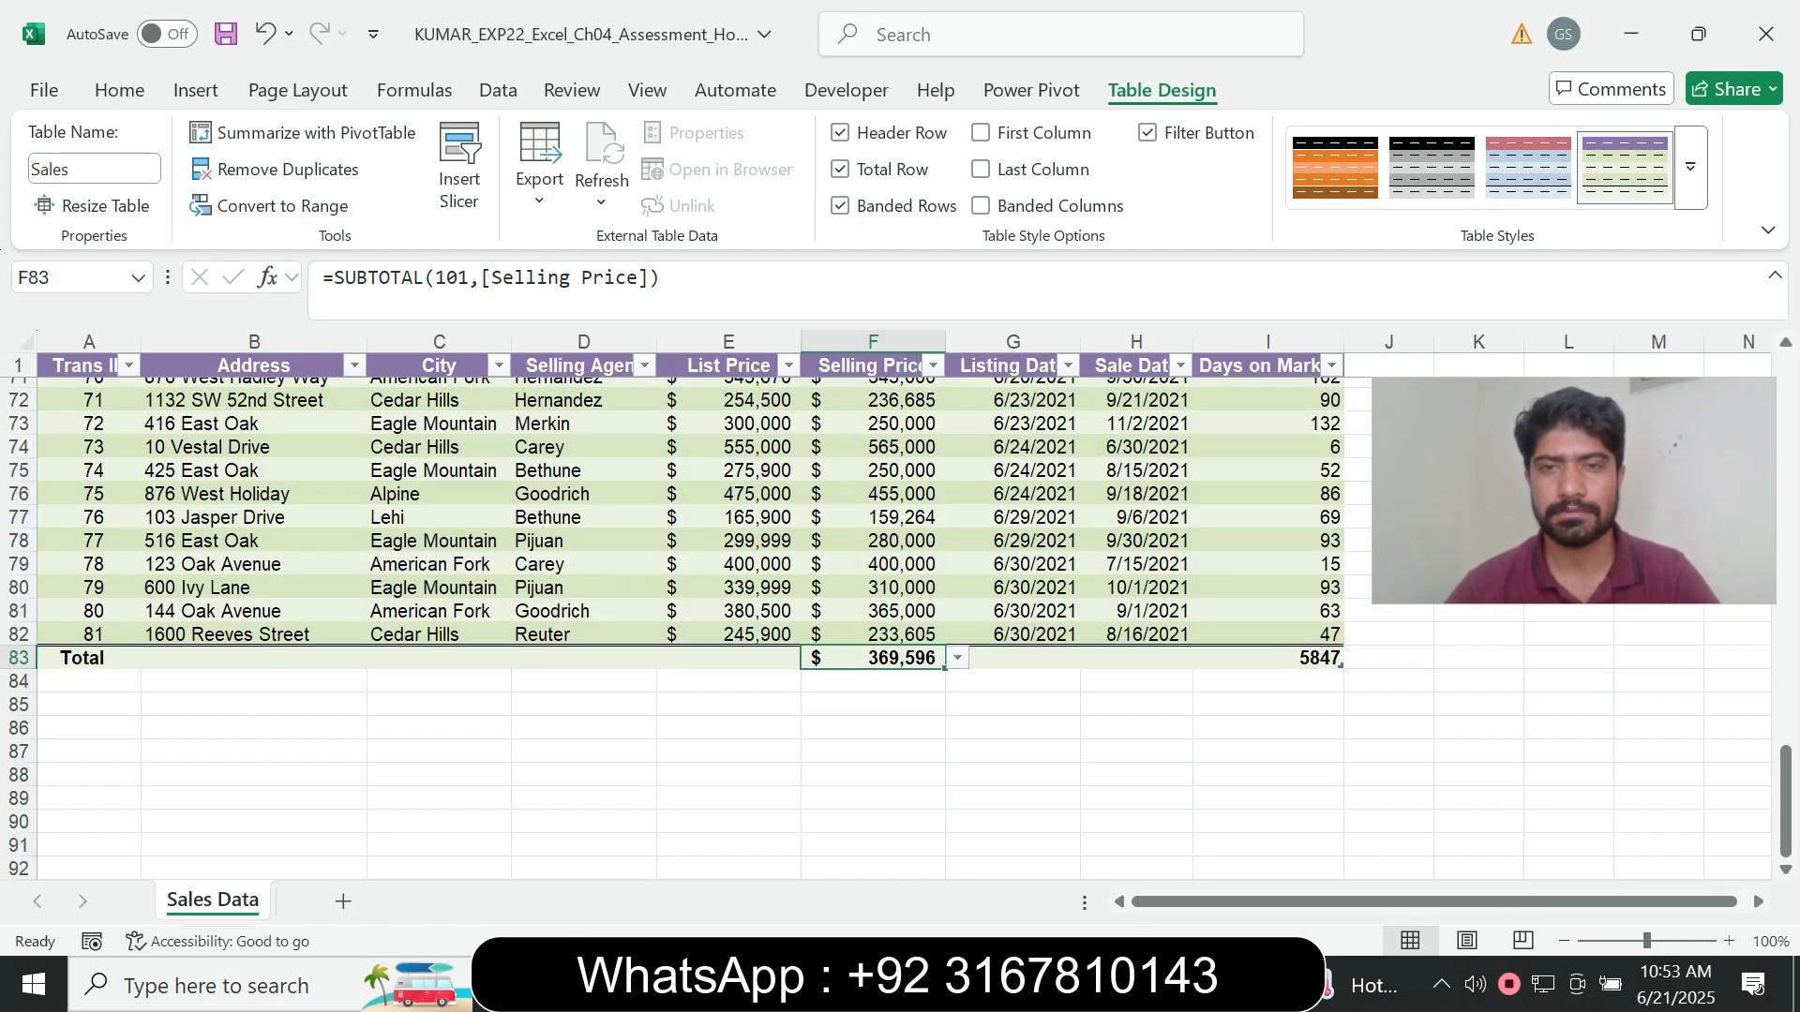
{"action": "left_click", "coordinate": [1267, 658]}
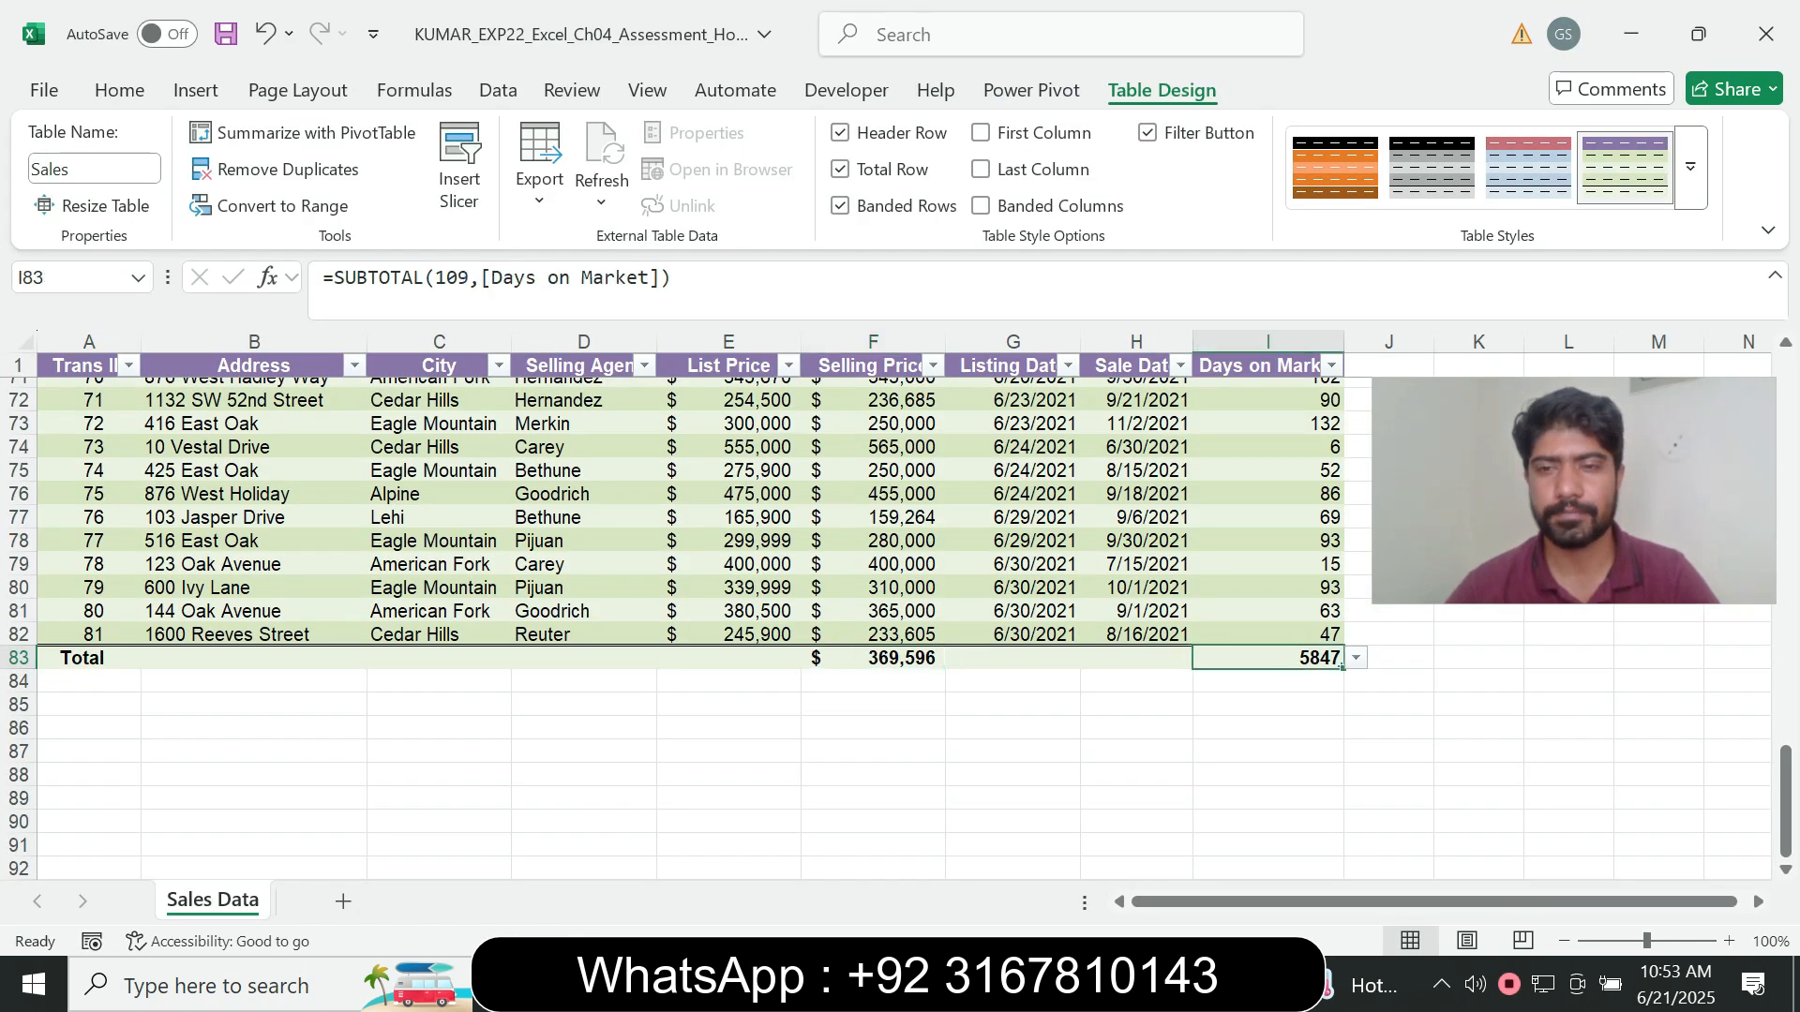
{"action": "left_click", "coordinate": [1355, 658]}
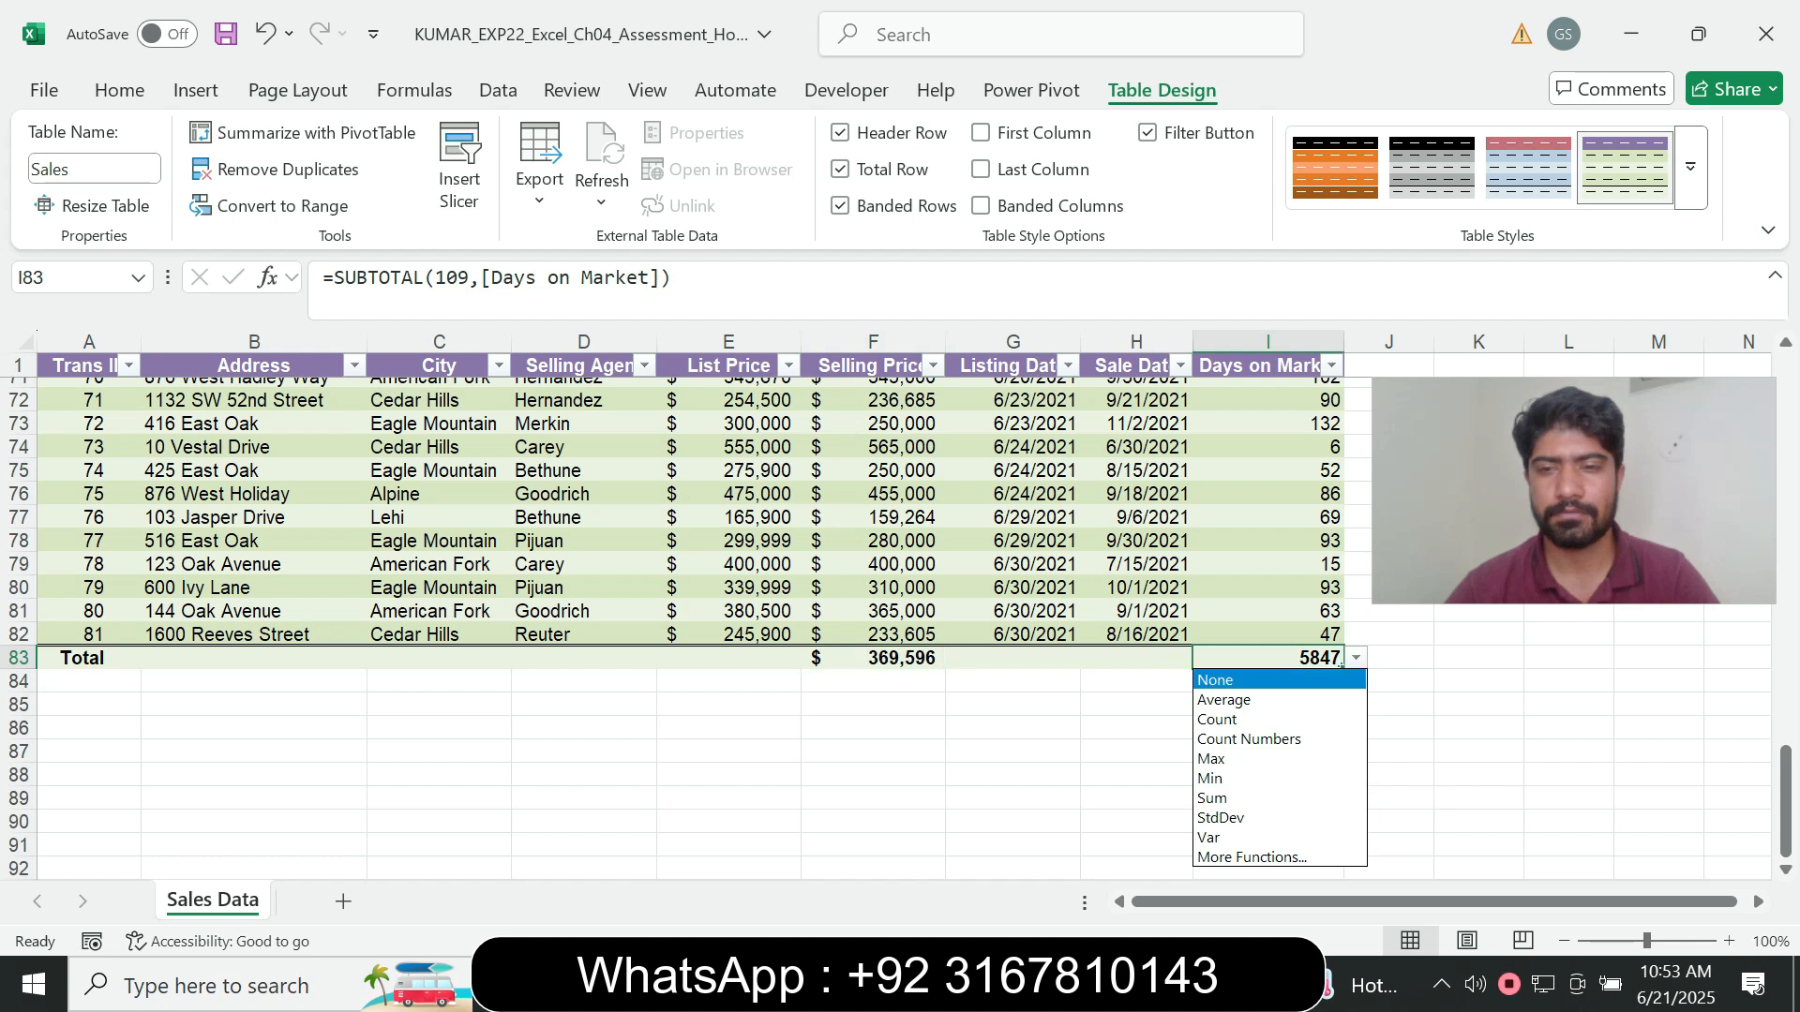
{"action": "key", "text": "Return"}
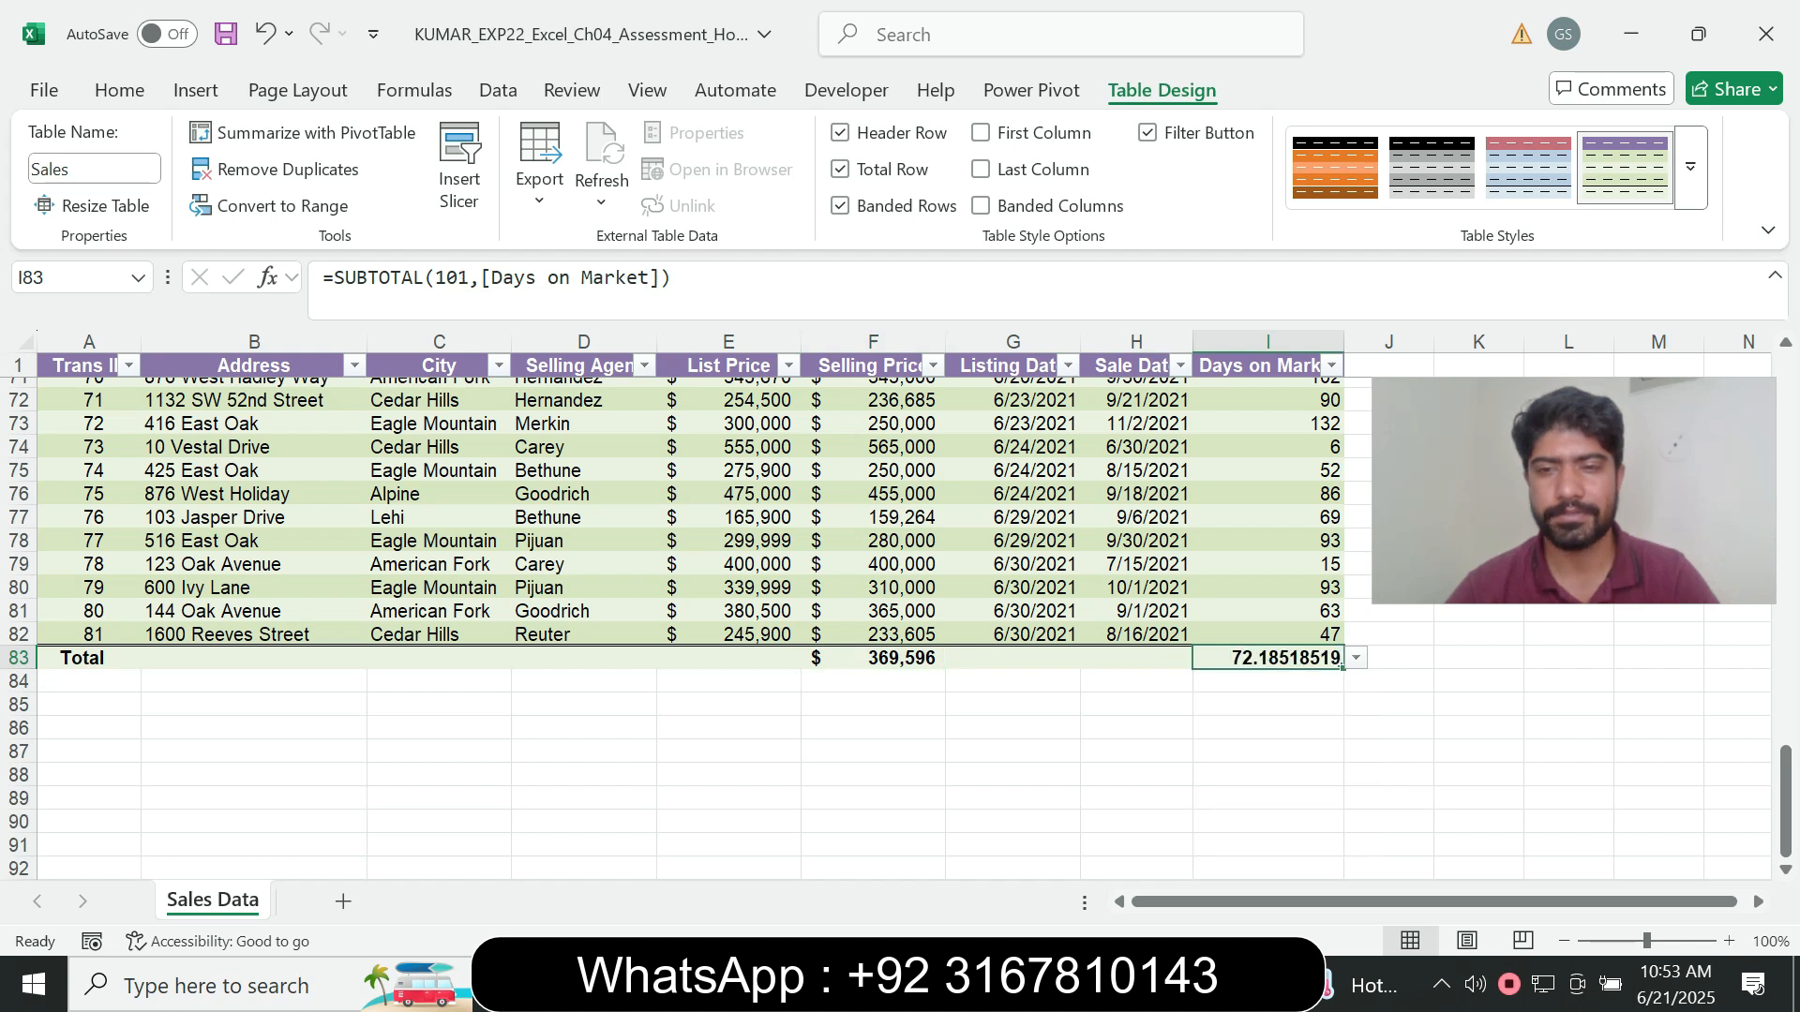
{"action": "left_click", "coordinate": [1070, 984]}
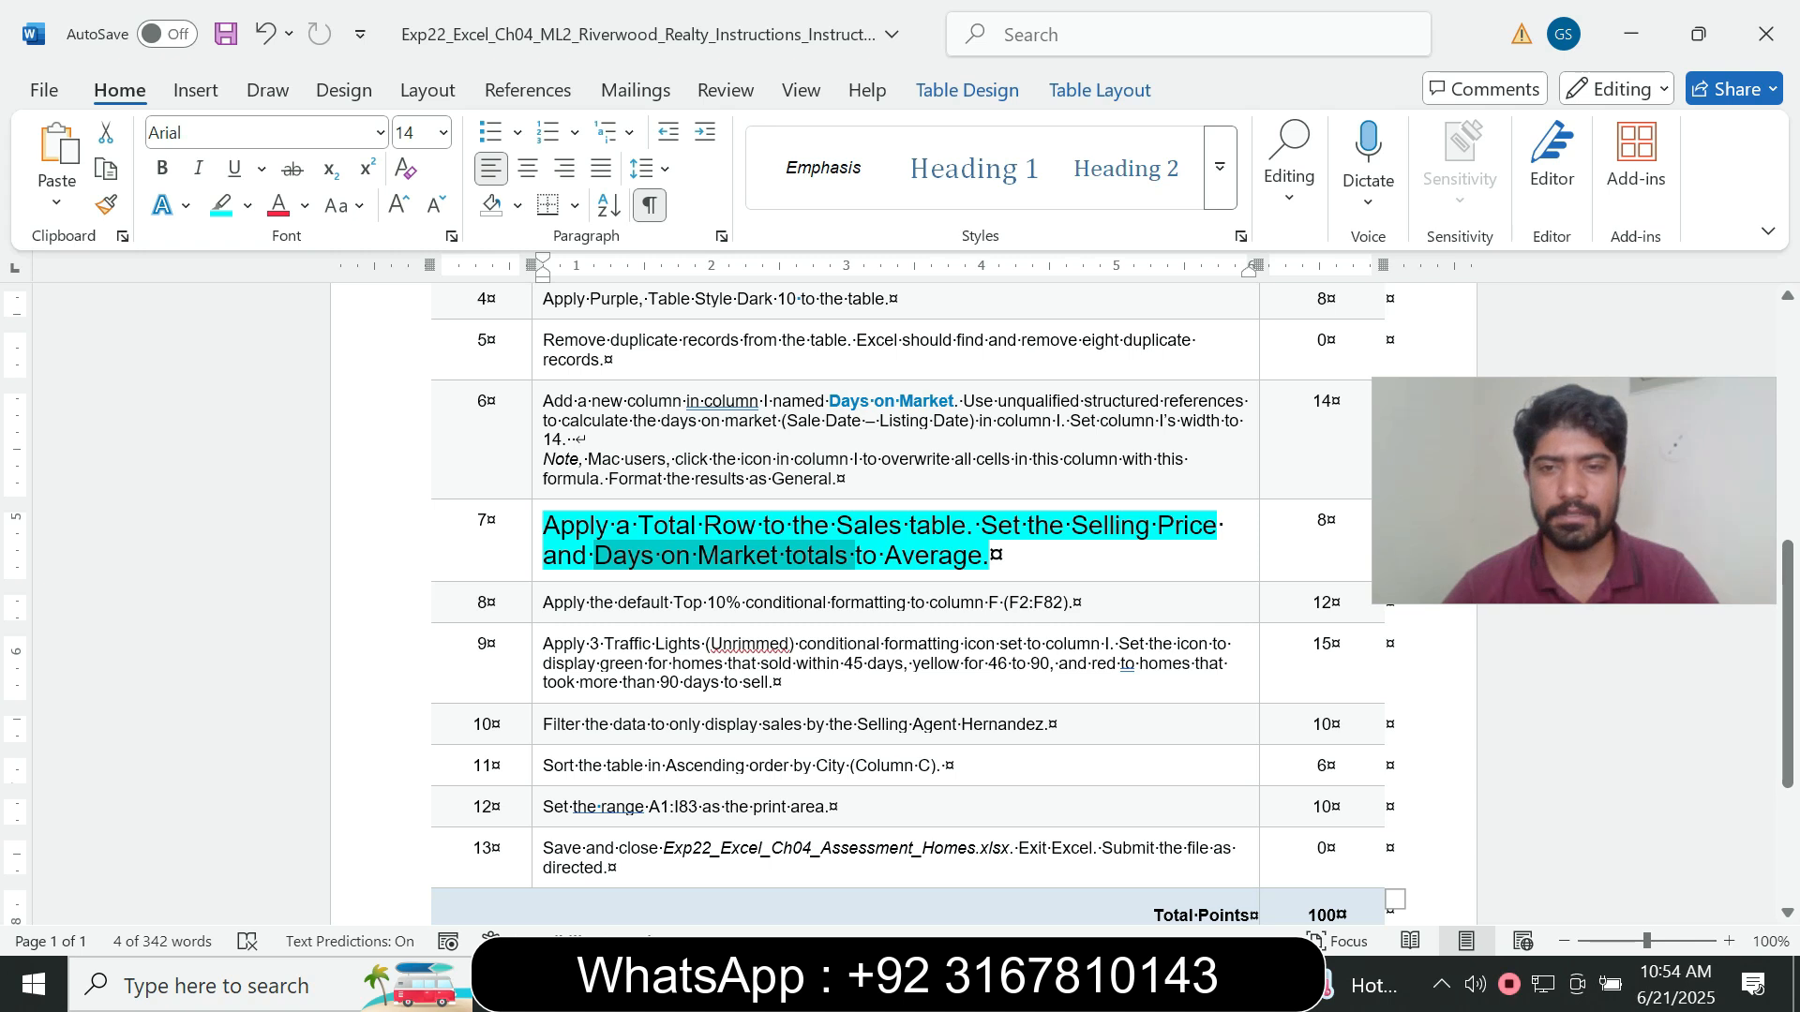
{"action": "key", "text": "alt+Tab"}
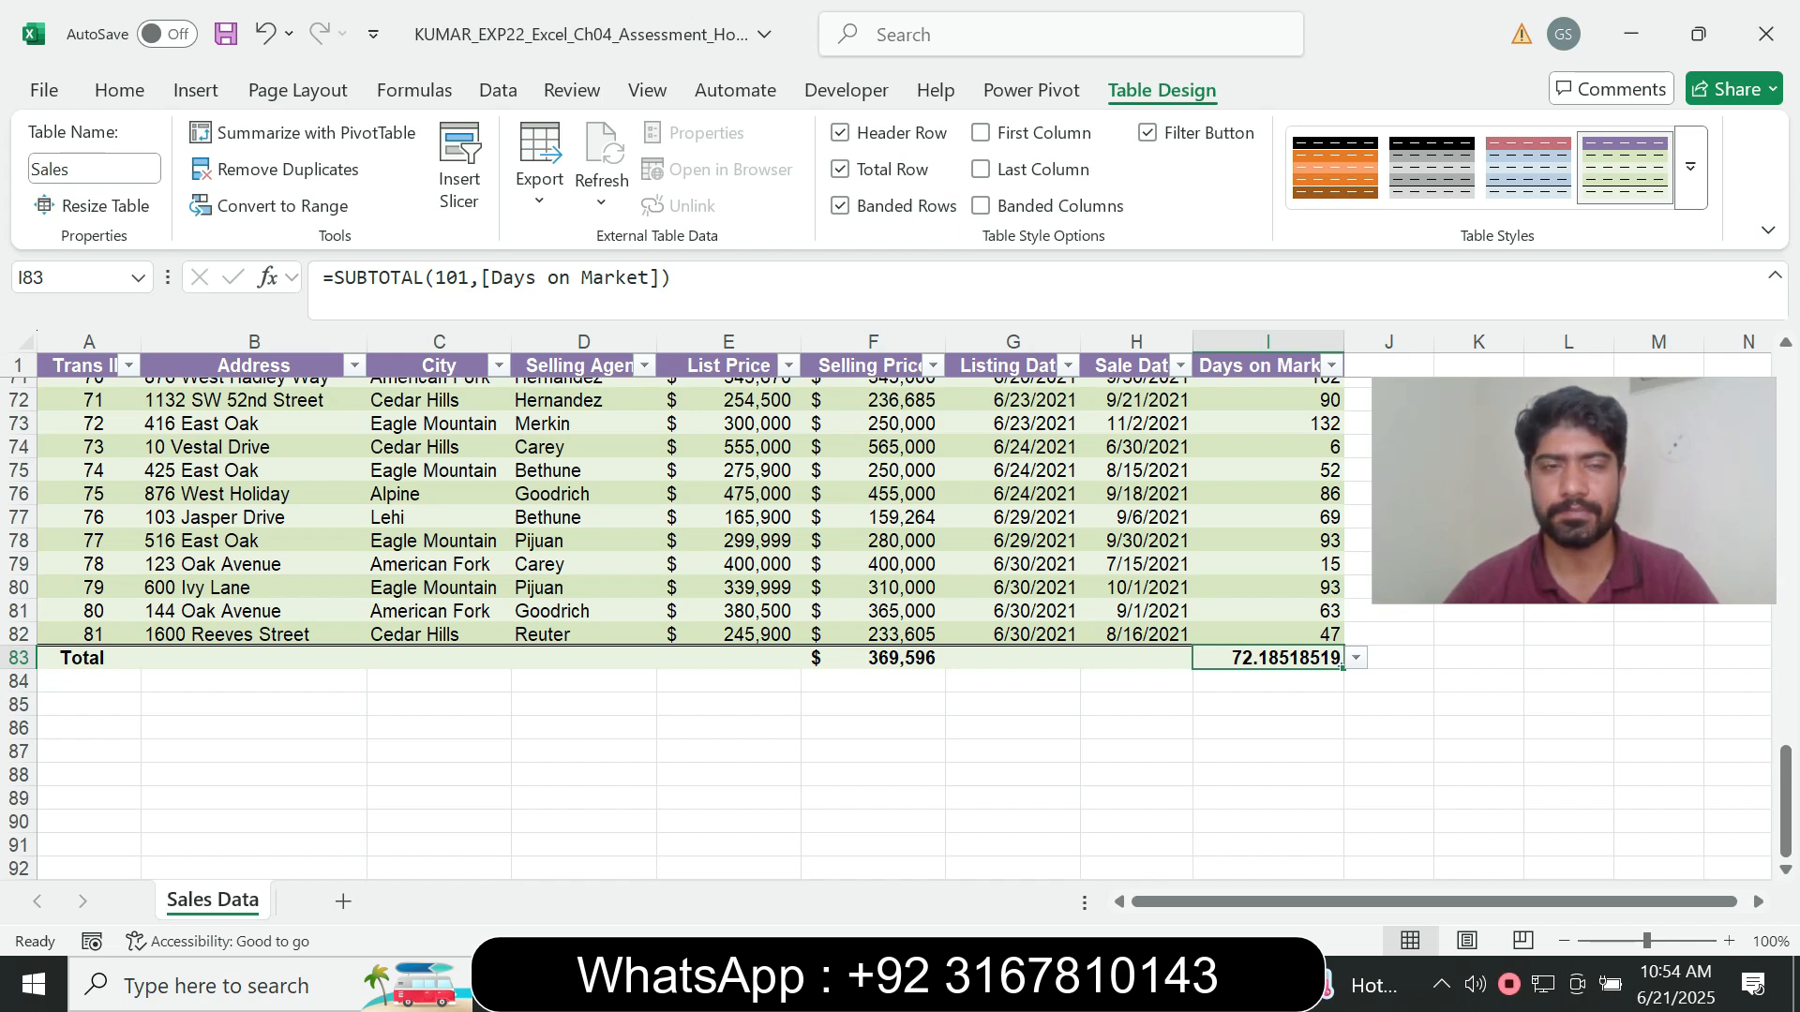
- Return to the Word instructions, set the step 7 instruction text to font size 9 and remove its highlight colour
{"action": "key", "text": "alt+Tab"}
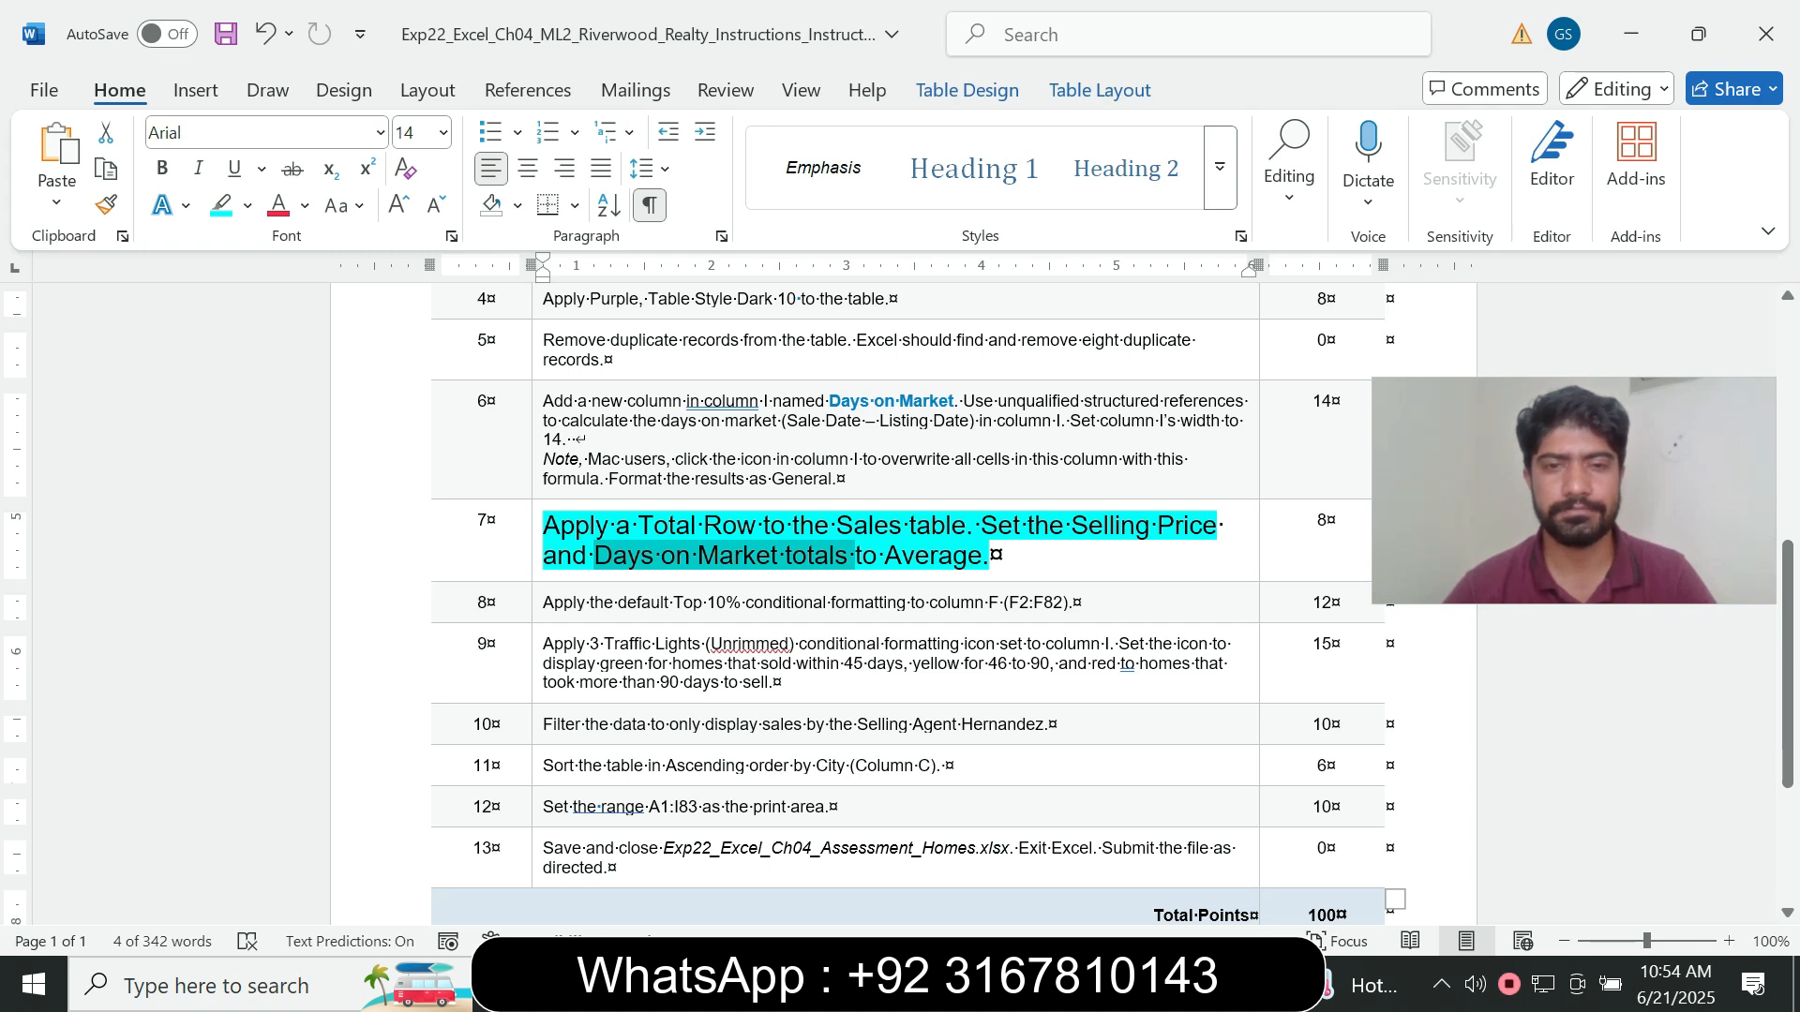
{"action": "left_click", "coordinate": [708, 475]}
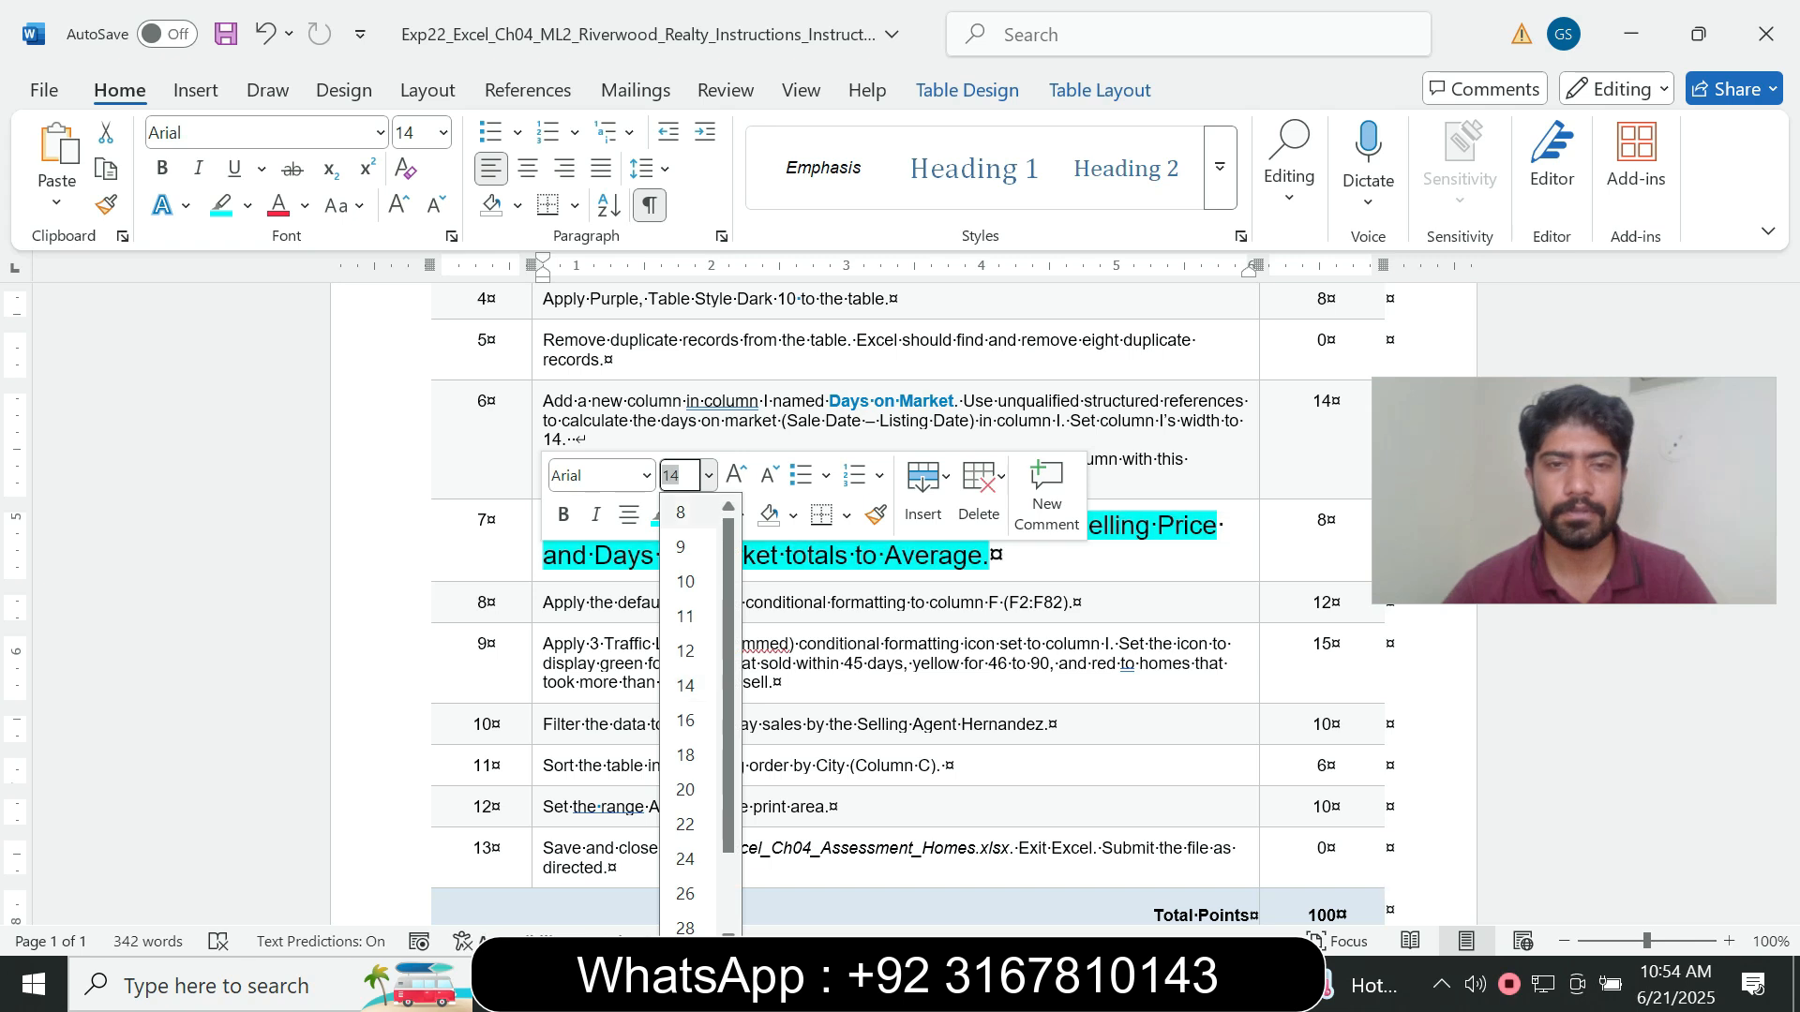
{"action": "left_click", "coordinate": [681, 546]}
{"action": "left_click", "coordinate": [686, 514]}
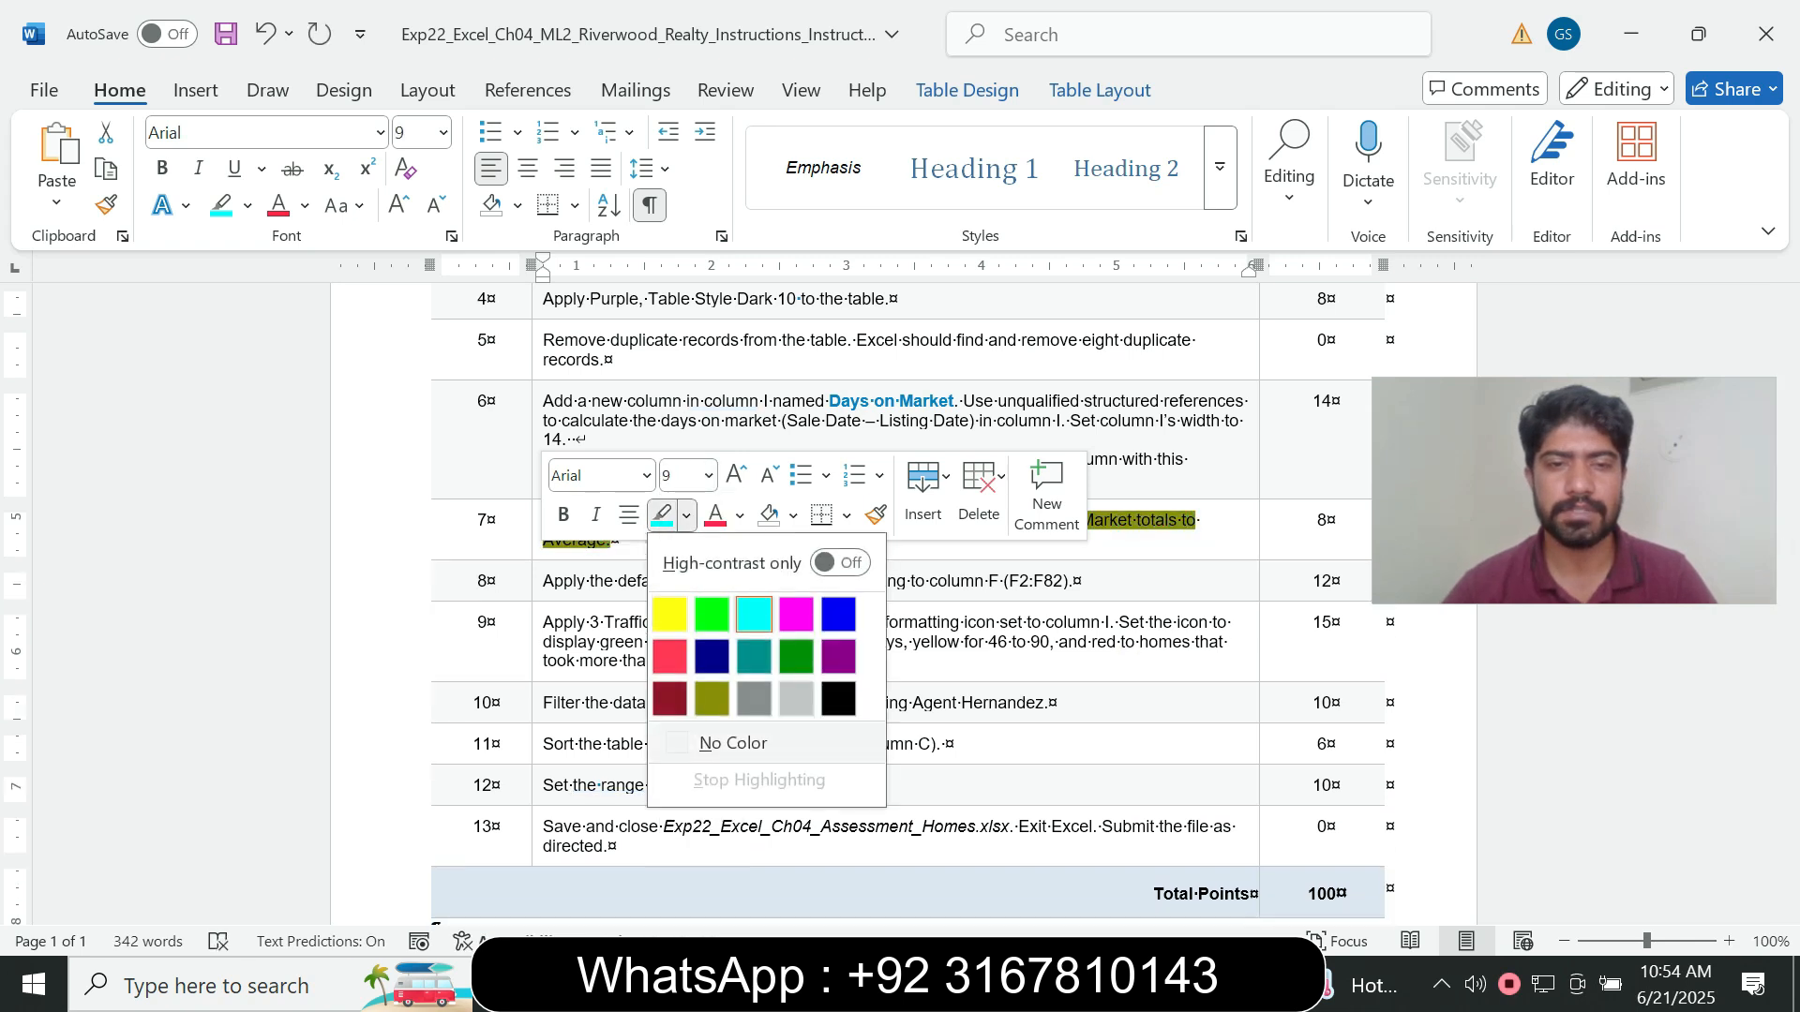
{"action": "left_click", "coordinate": [733, 742]}
- Set the step 8 instruction about Top 10% conditional formatting to font size 14 and highlight it in turquoise
{"action": "left_click", "coordinate": [537, 583]}
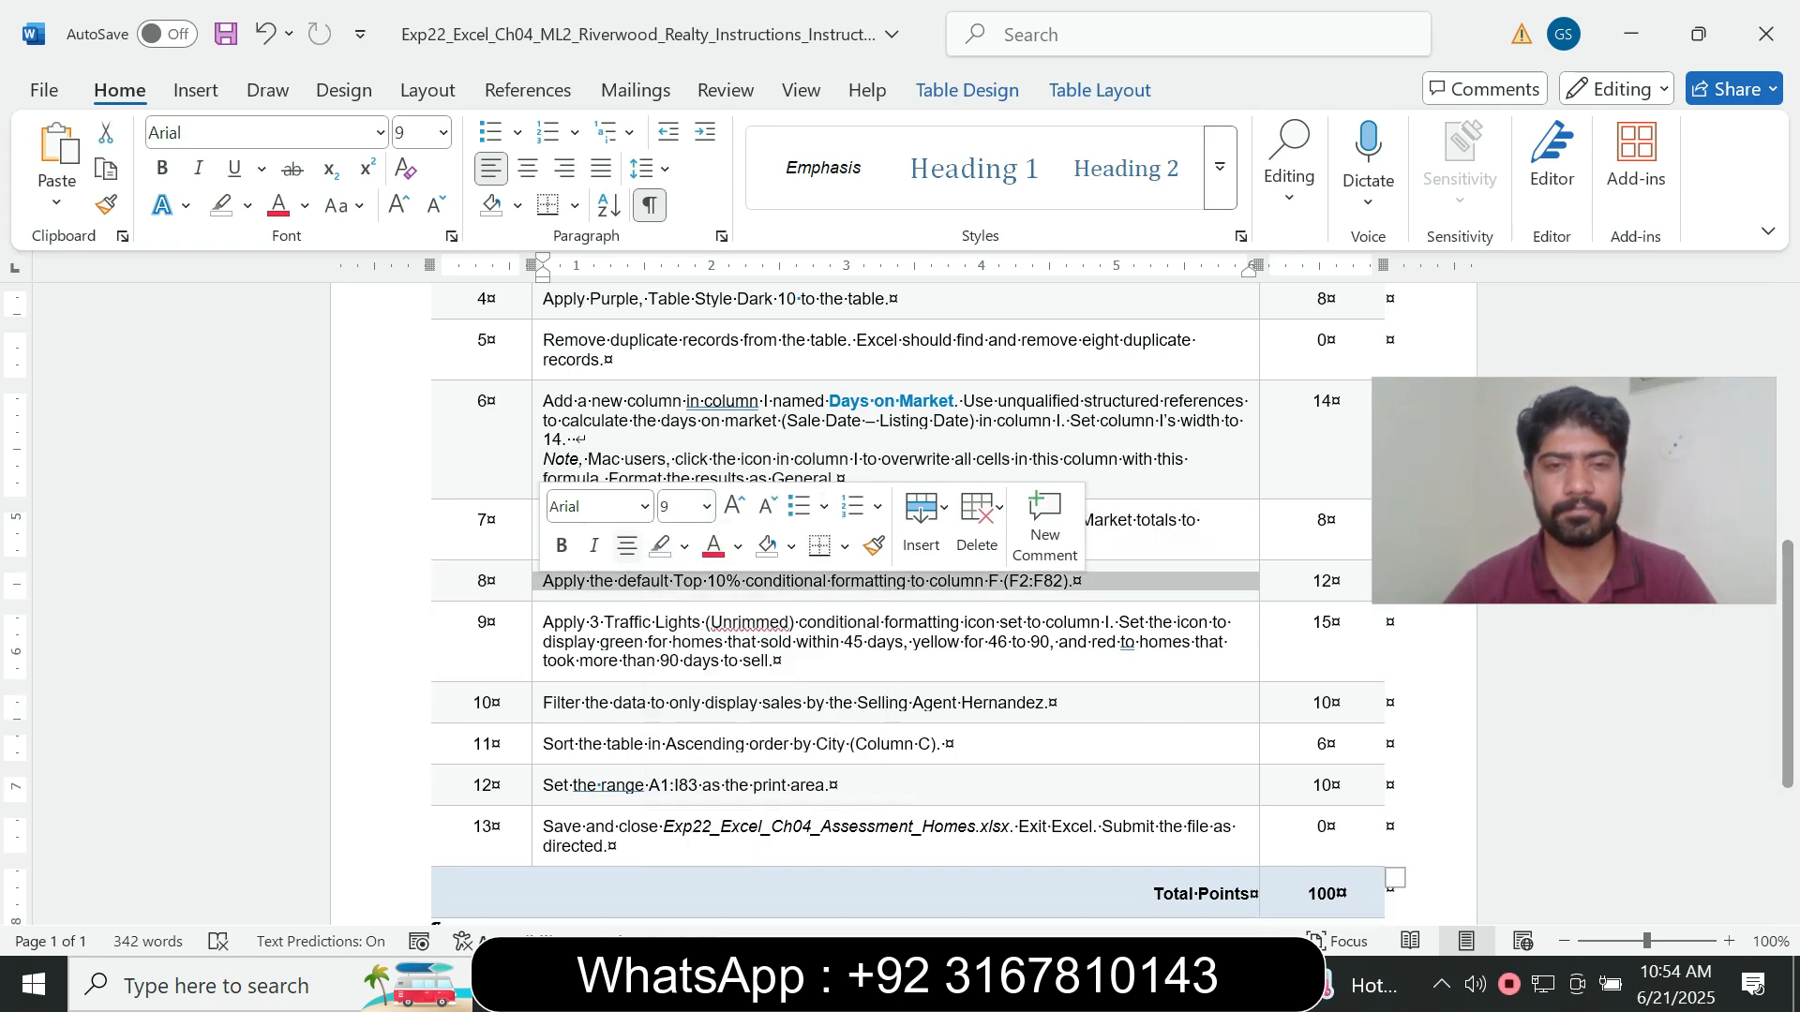
{"action": "left_click", "coordinate": [707, 507]}
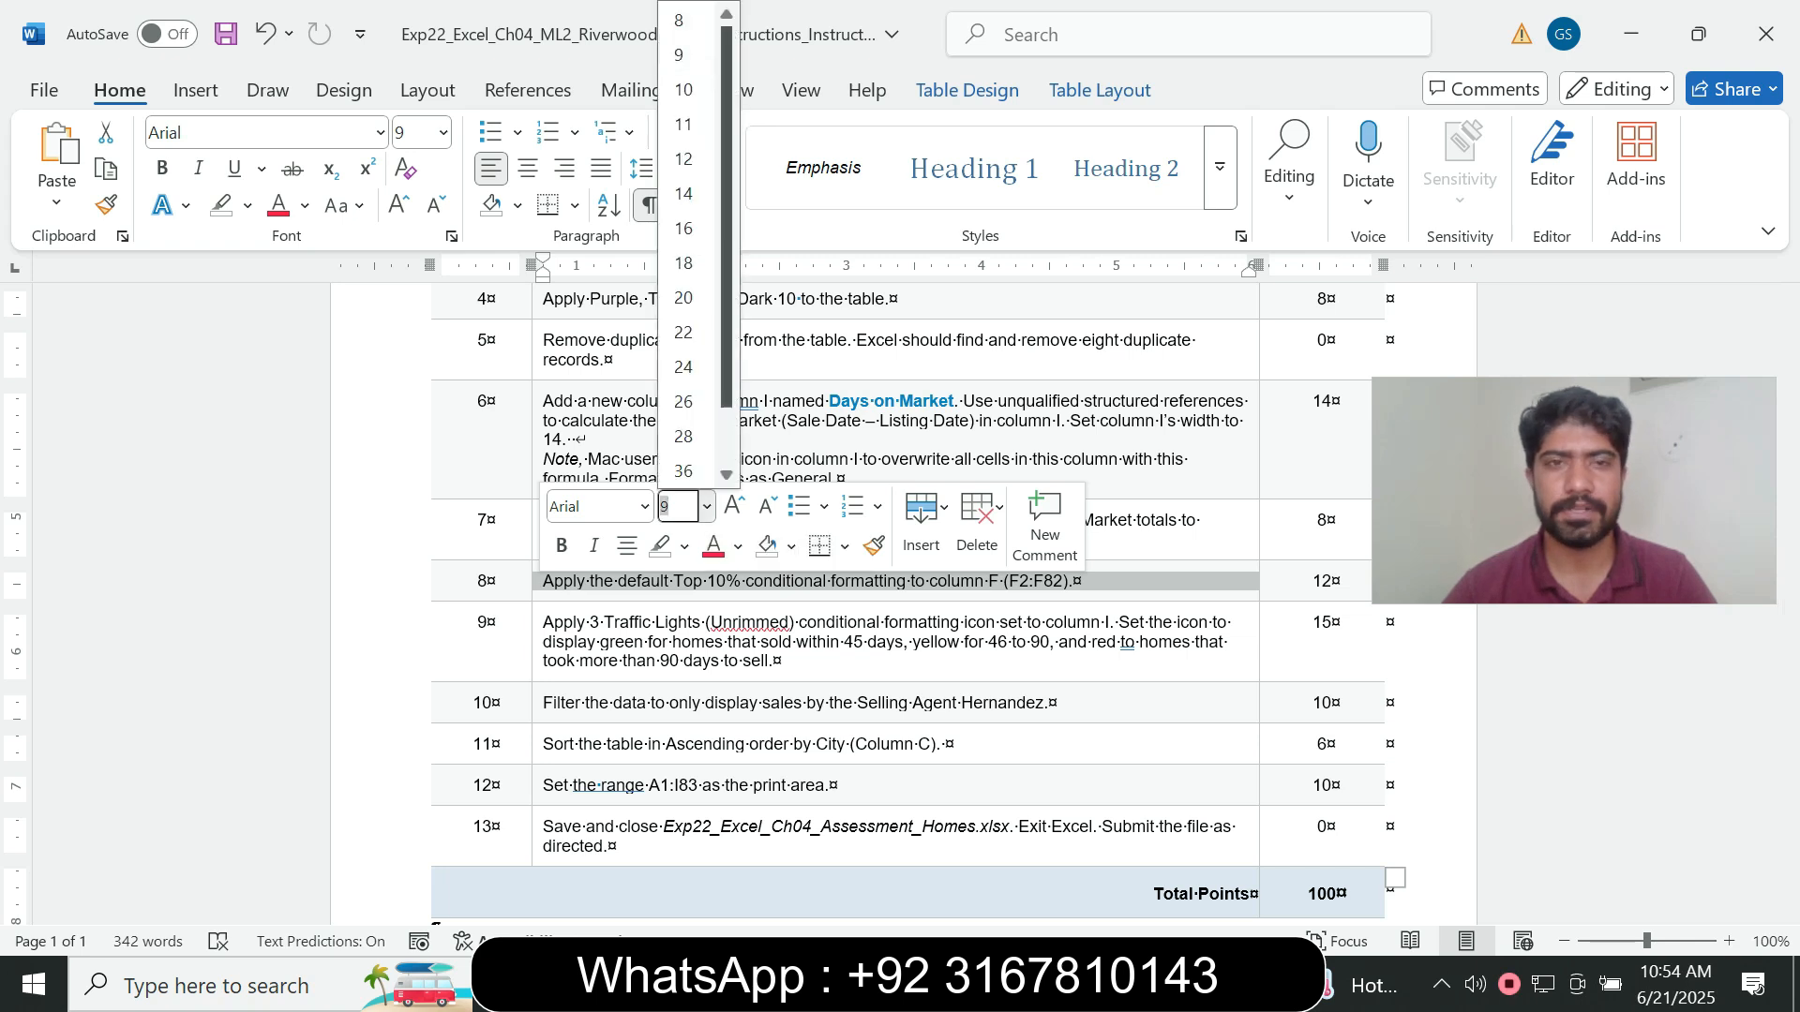
{"action": "left_click", "coordinate": [683, 193]}
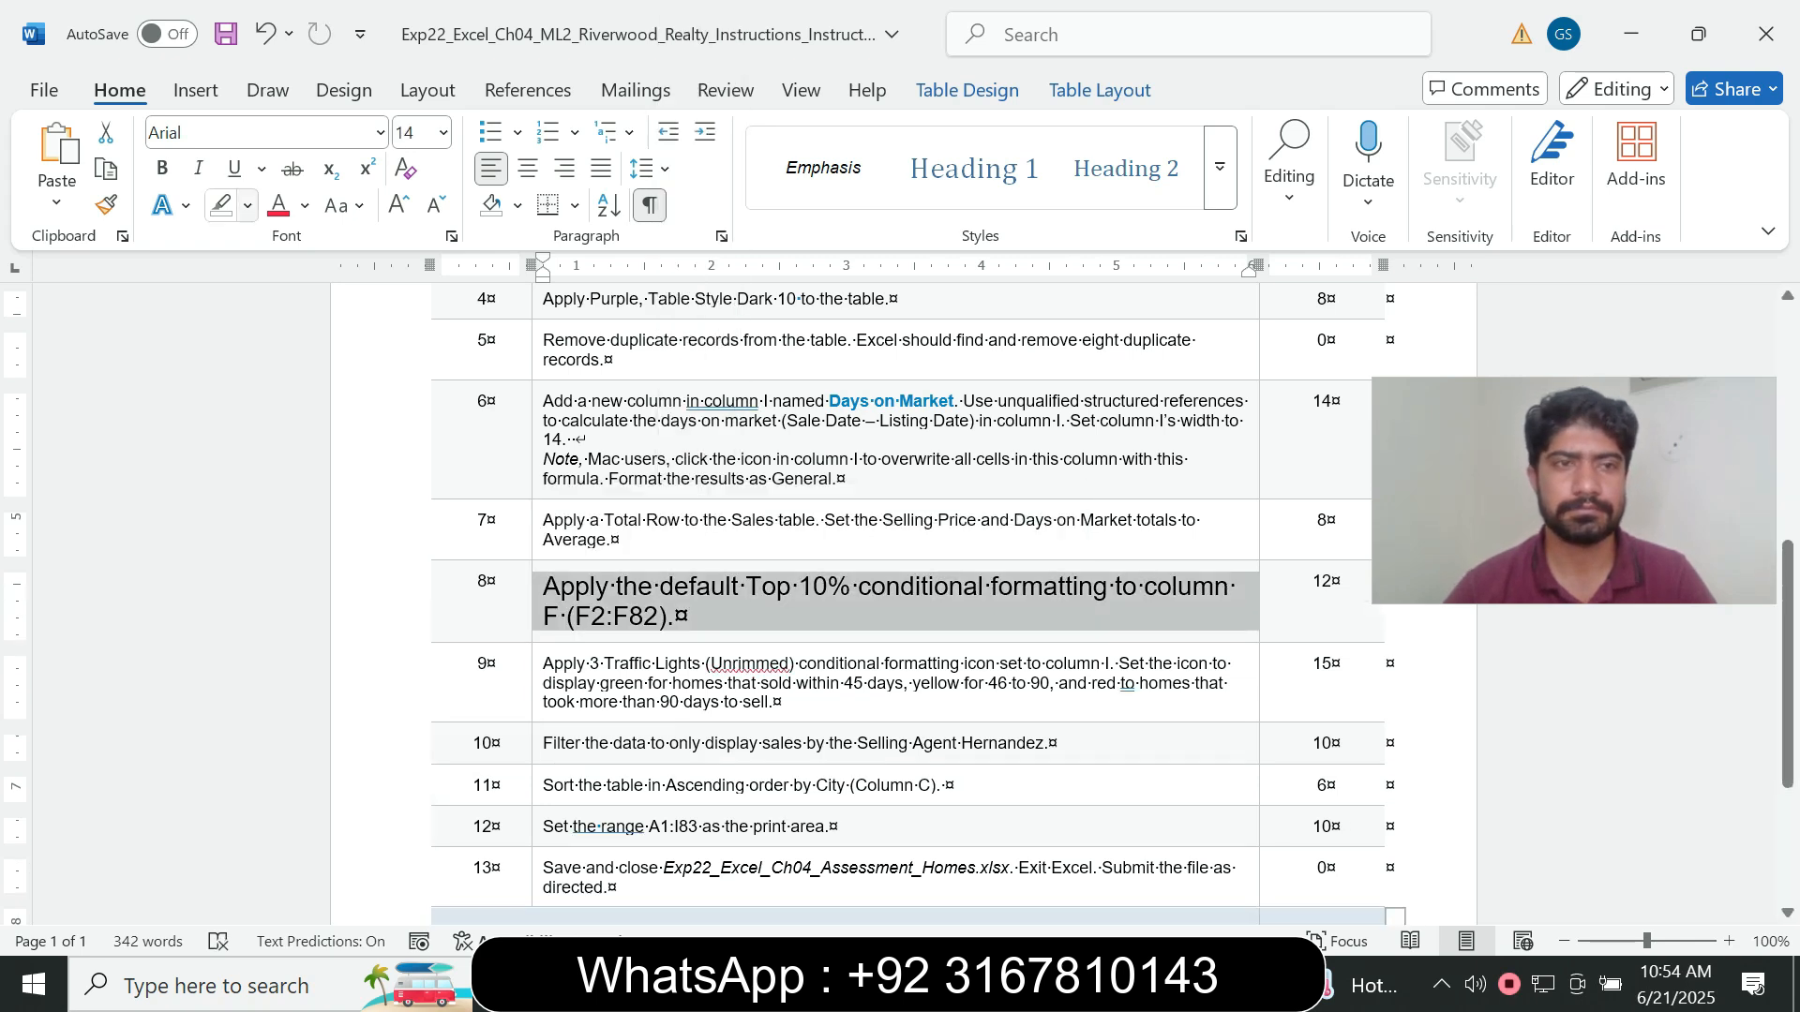
{"action": "left_click", "coordinate": [247, 206]}
{"action": "left_click", "coordinate": [311, 303]}
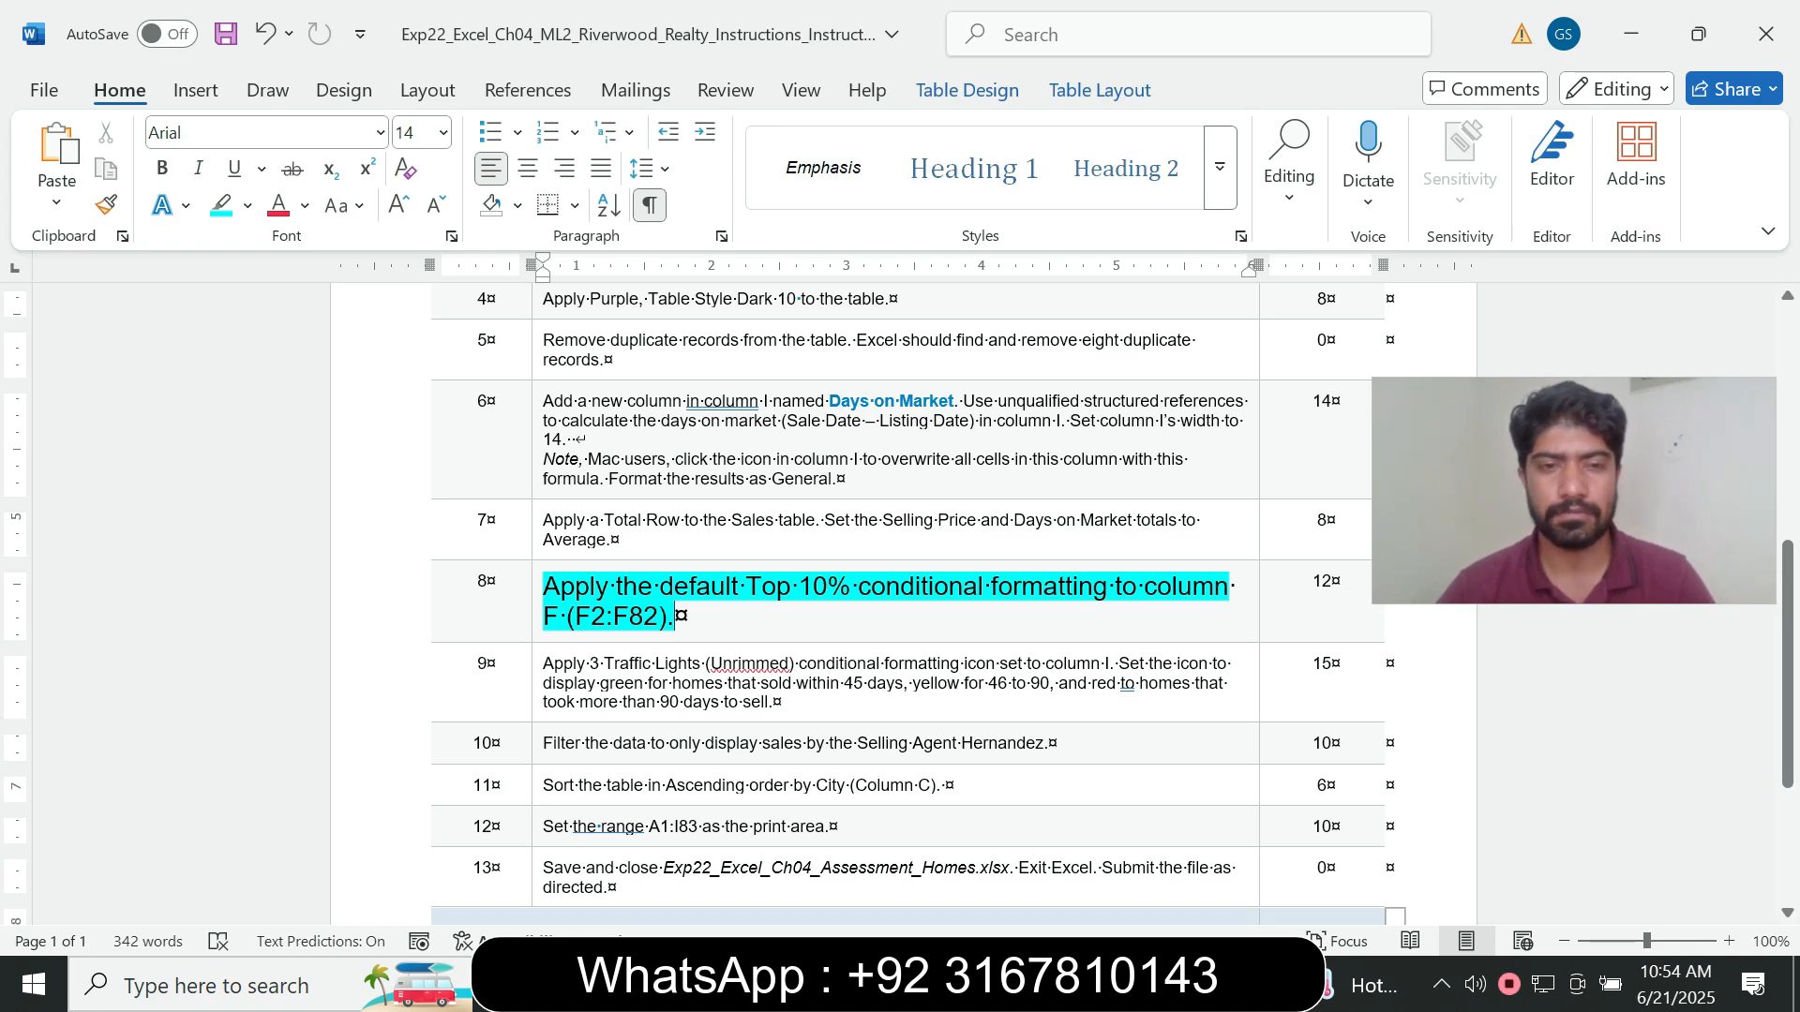
- Copy the range reference F2:F82 from the step 8 instruction in Word and use it to select that range in Excel
{"action": "left_click_drag", "start_coordinate": [575, 616], "coordinate": [658, 617]}
{"action": "key", "text": "ctrl+c"}
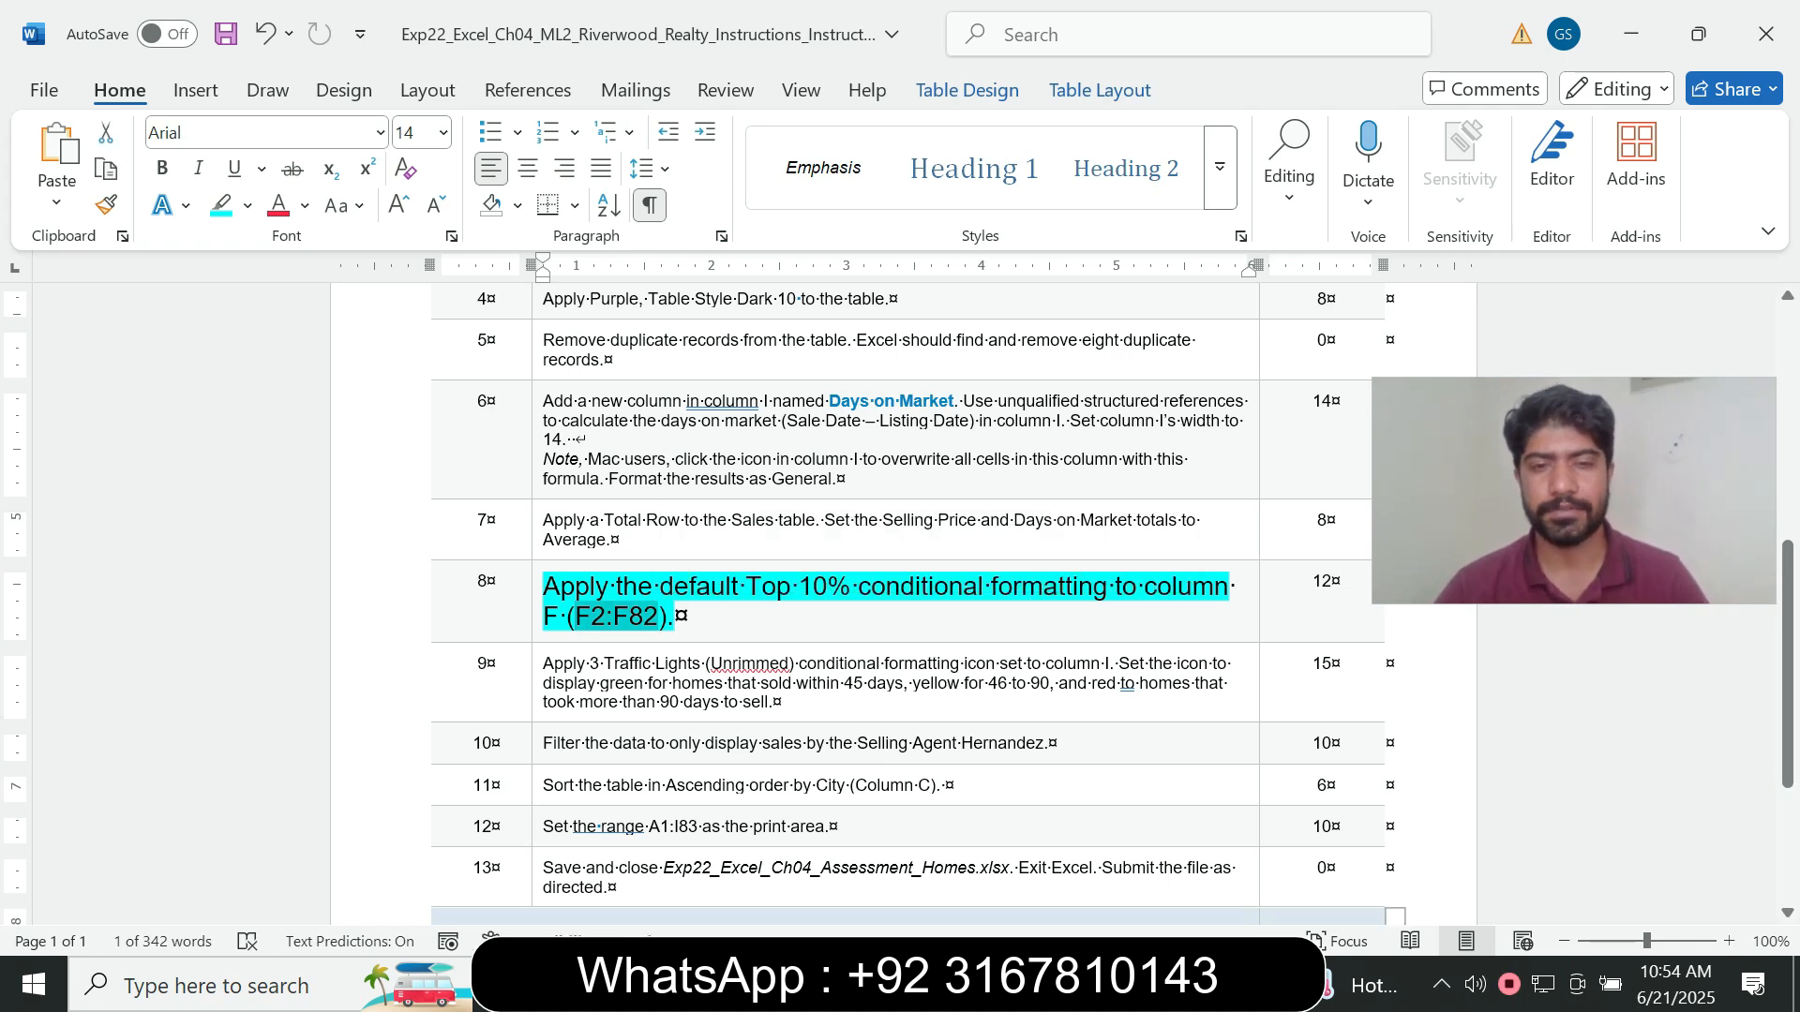
{"action": "key", "text": "alt+Tab"}
{"action": "left_click", "coordinate": [71, 279]}
{"action": "key", "text": "ctrl+v"}
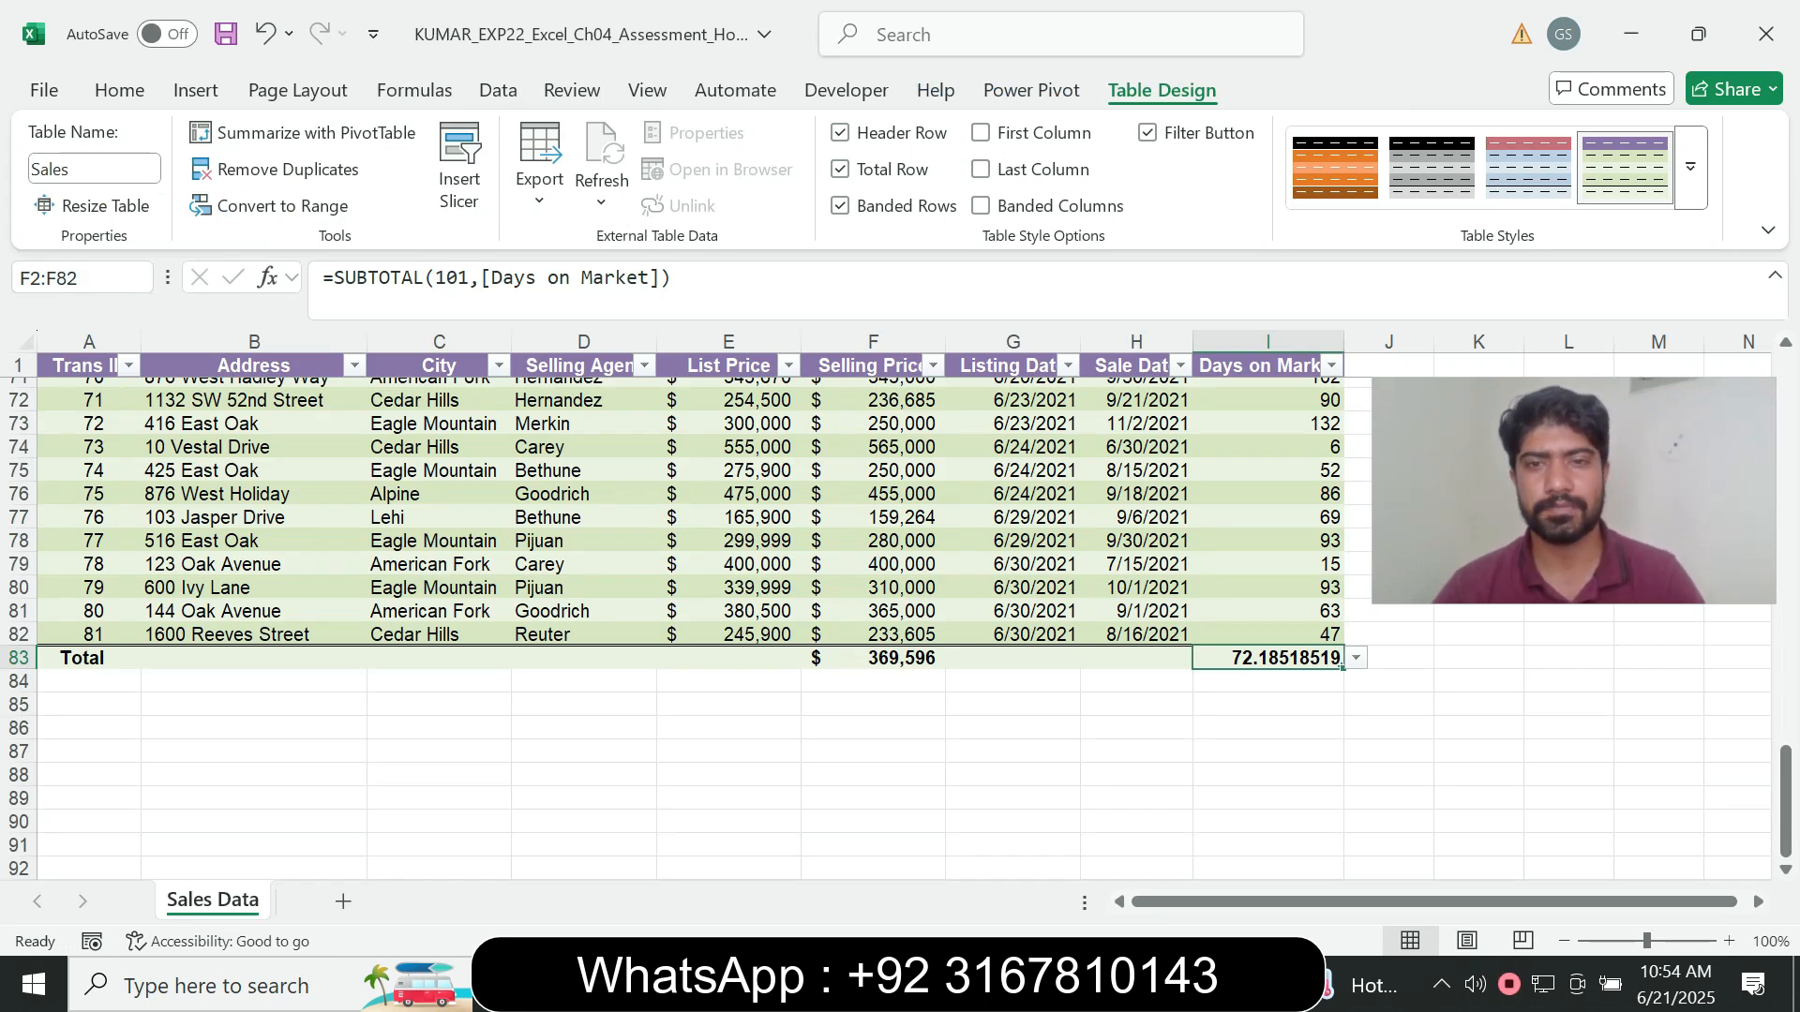
{"action": "key", "text": "Return"}
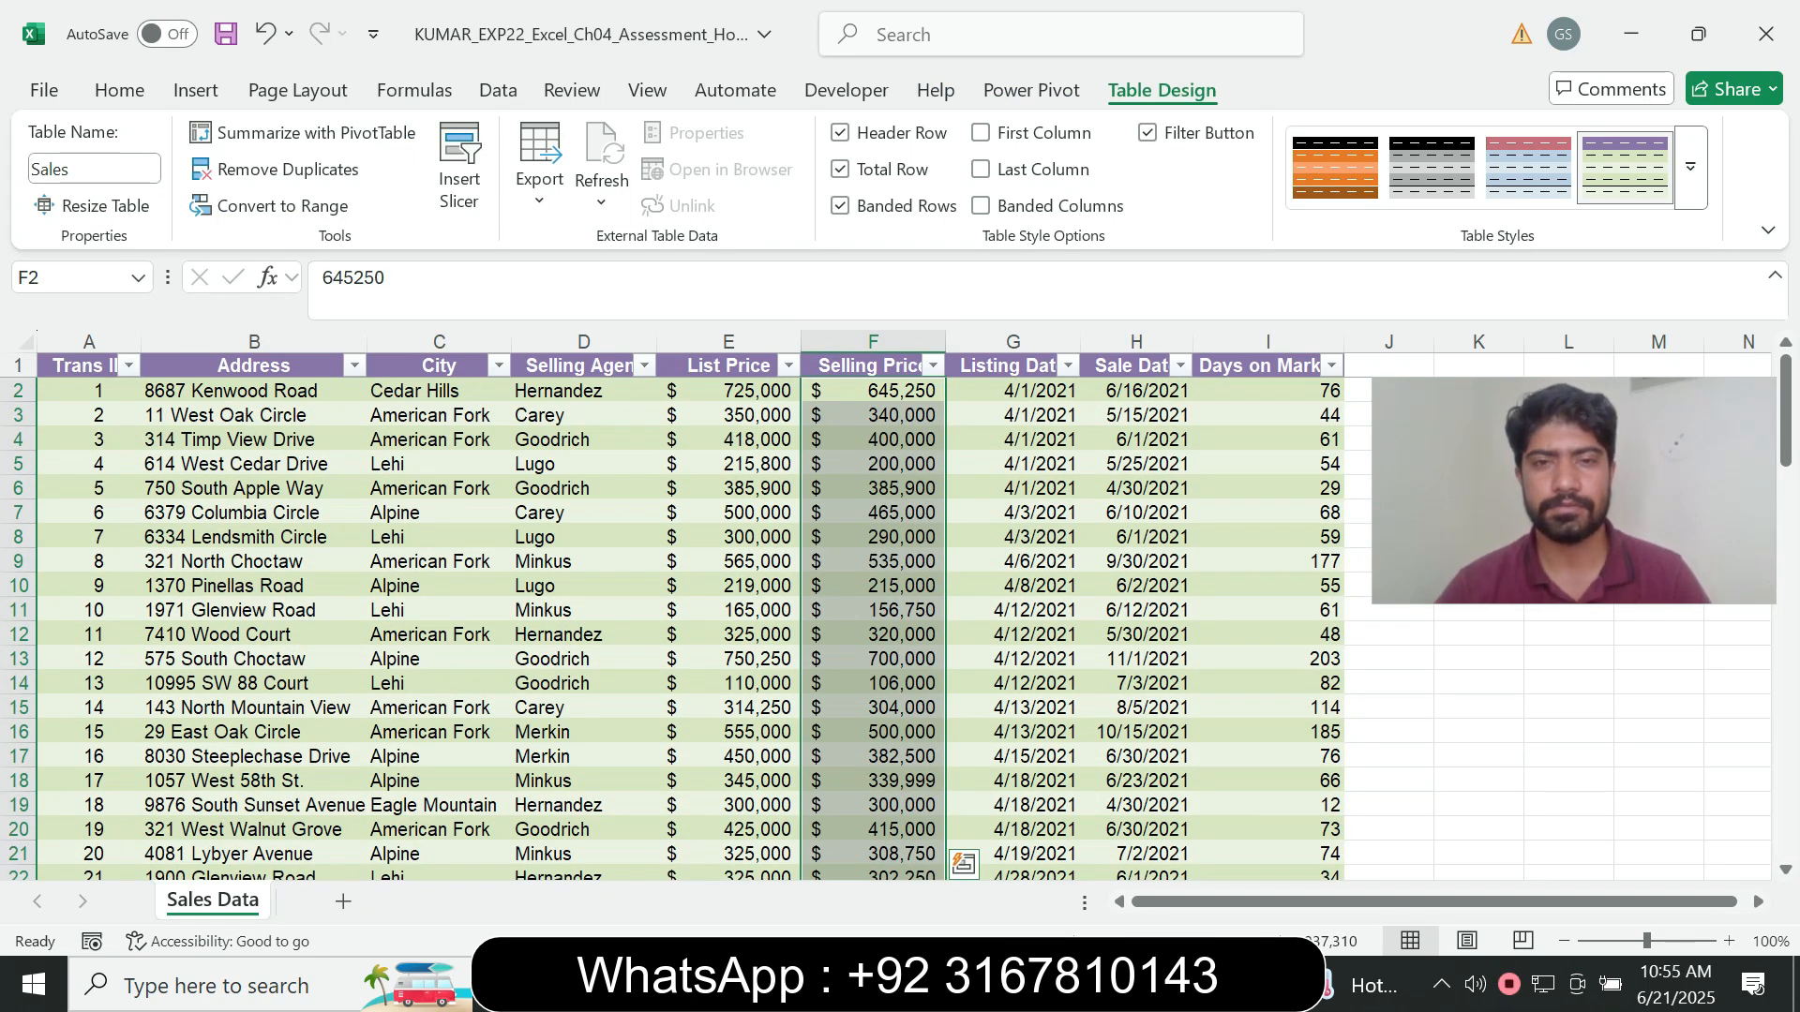
- Check the step 8 requirement in Word and apply a Top 10 Items rule with Light Red Fill with Dark Red Text to F2:F82 in Excel
{"action": "key", "text": "alt+Tab"}
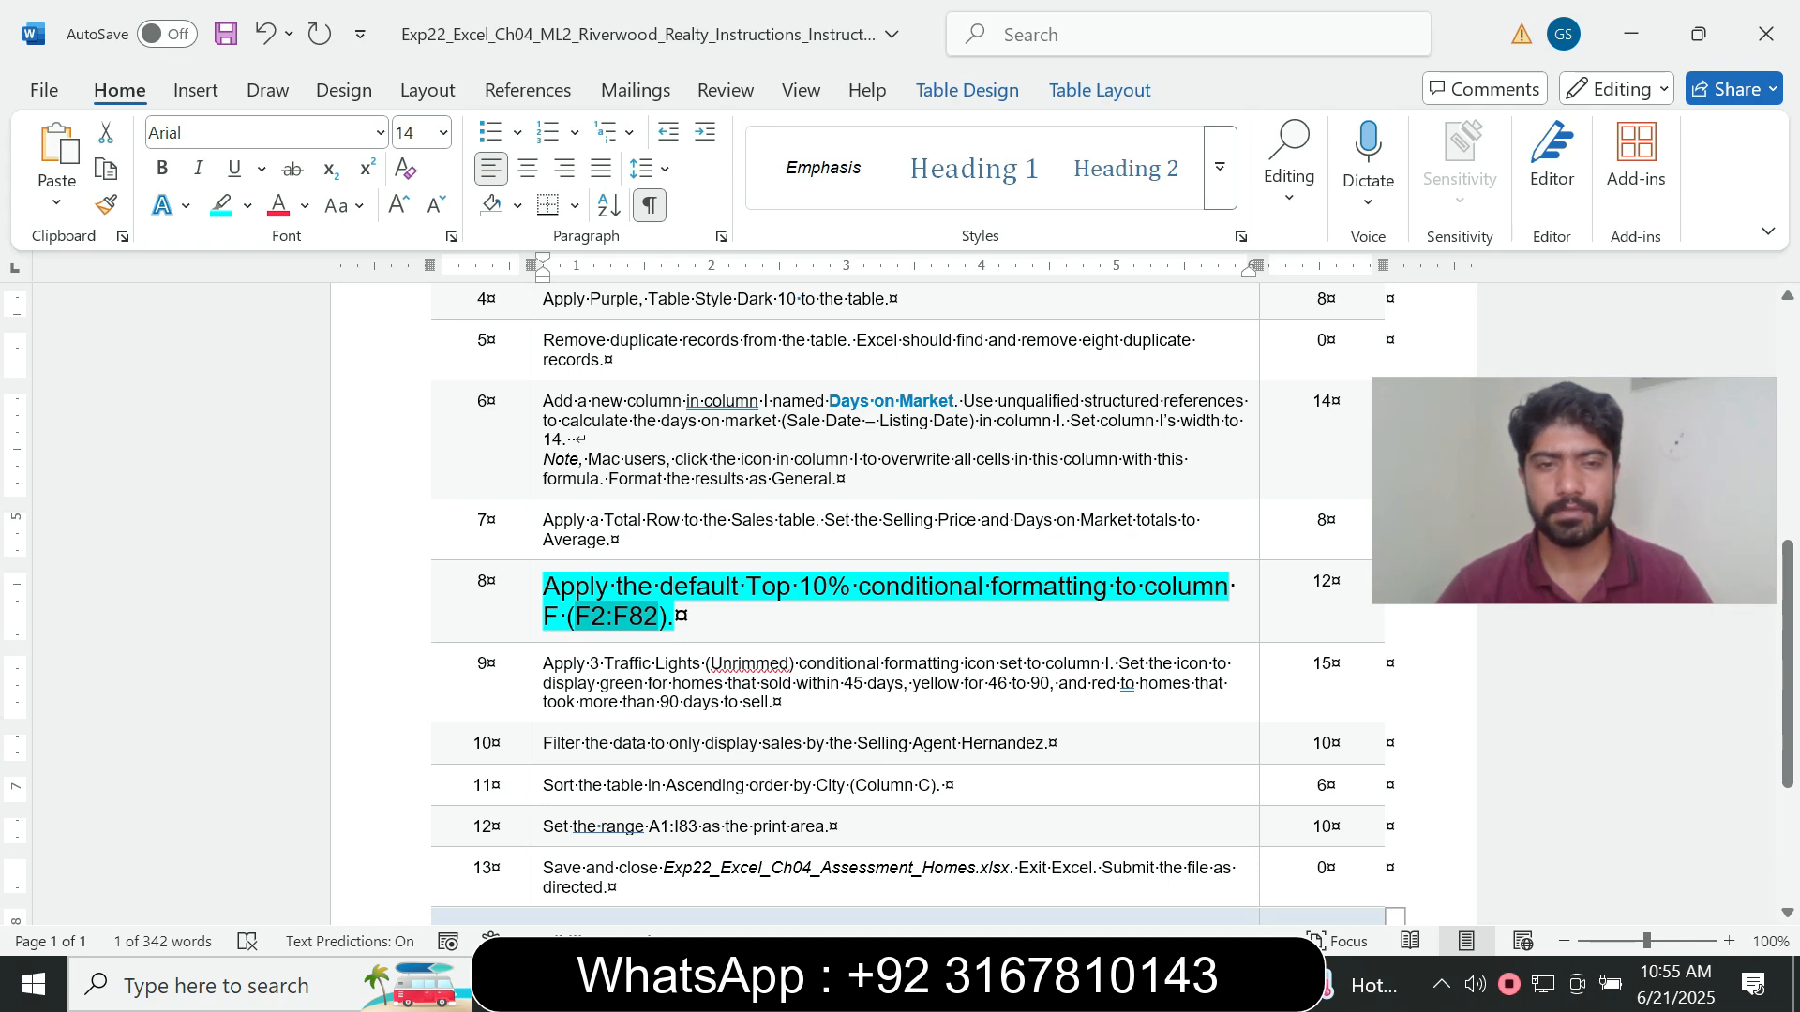
{"action": "left_click_drag", "start_coordinate": [661, 588], "coordinate": [797, 588]}
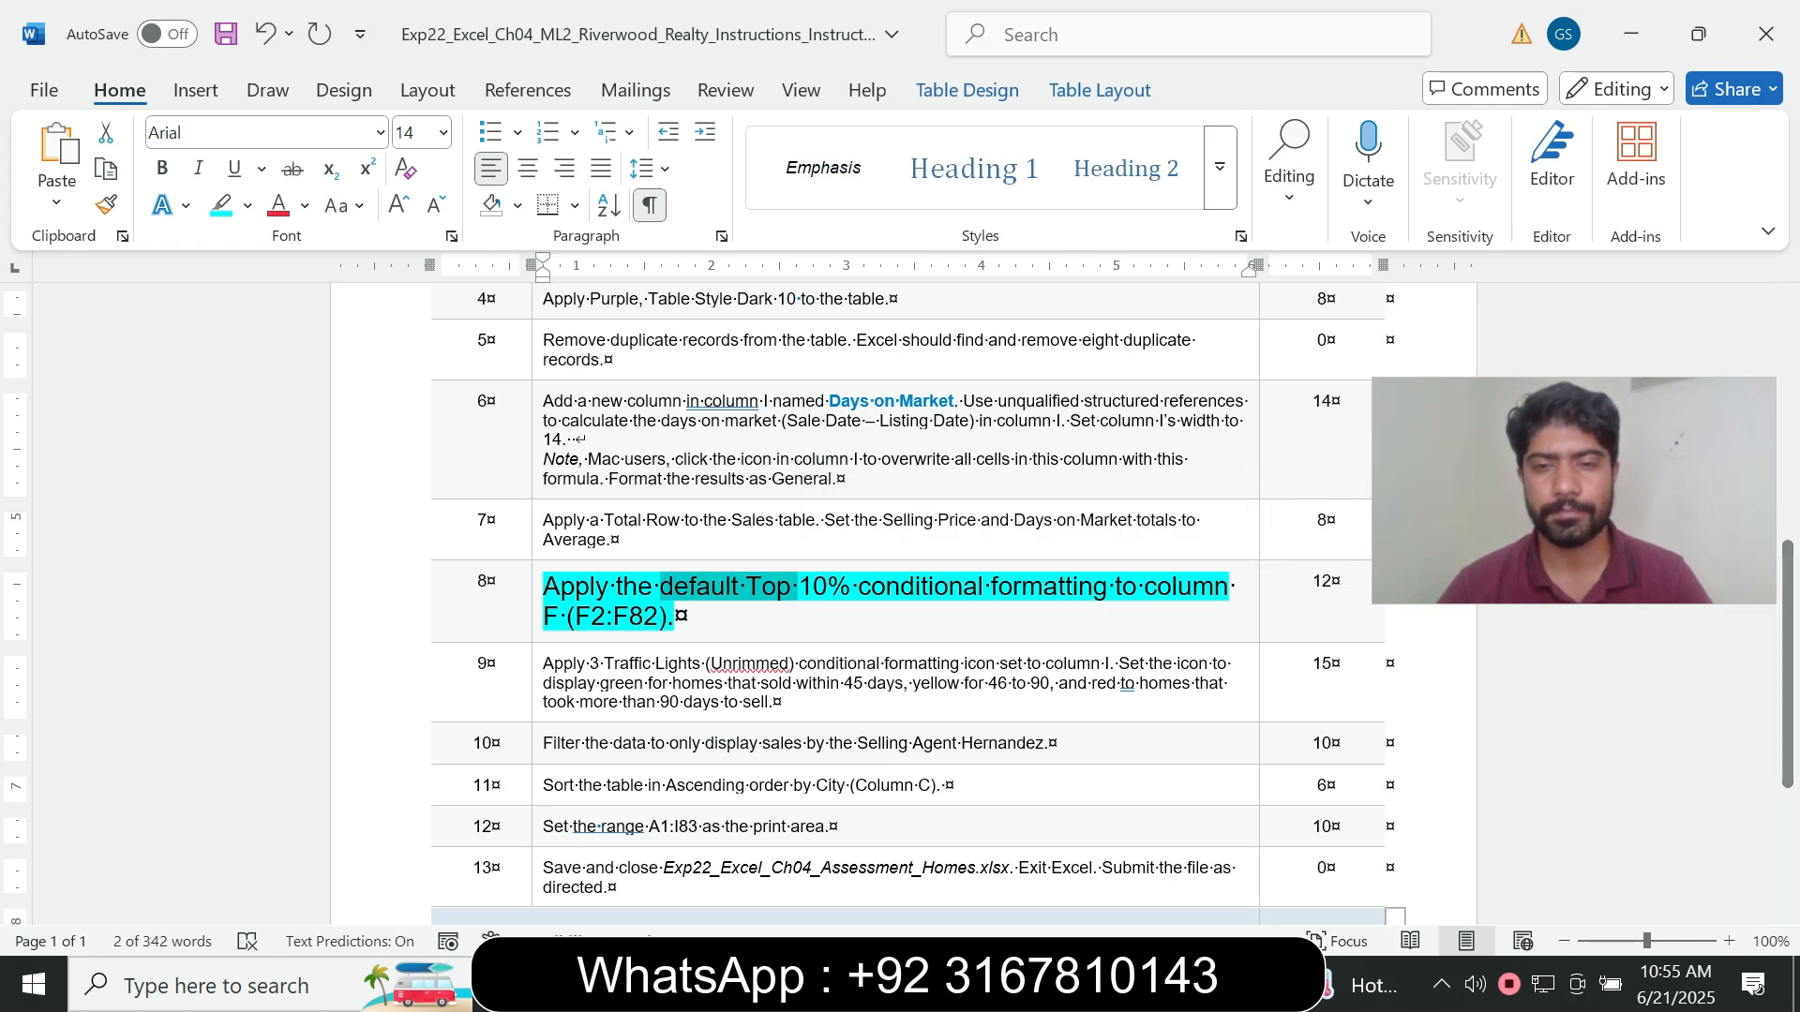
{"action": "left_click", "coordinate": [1143, 982]}
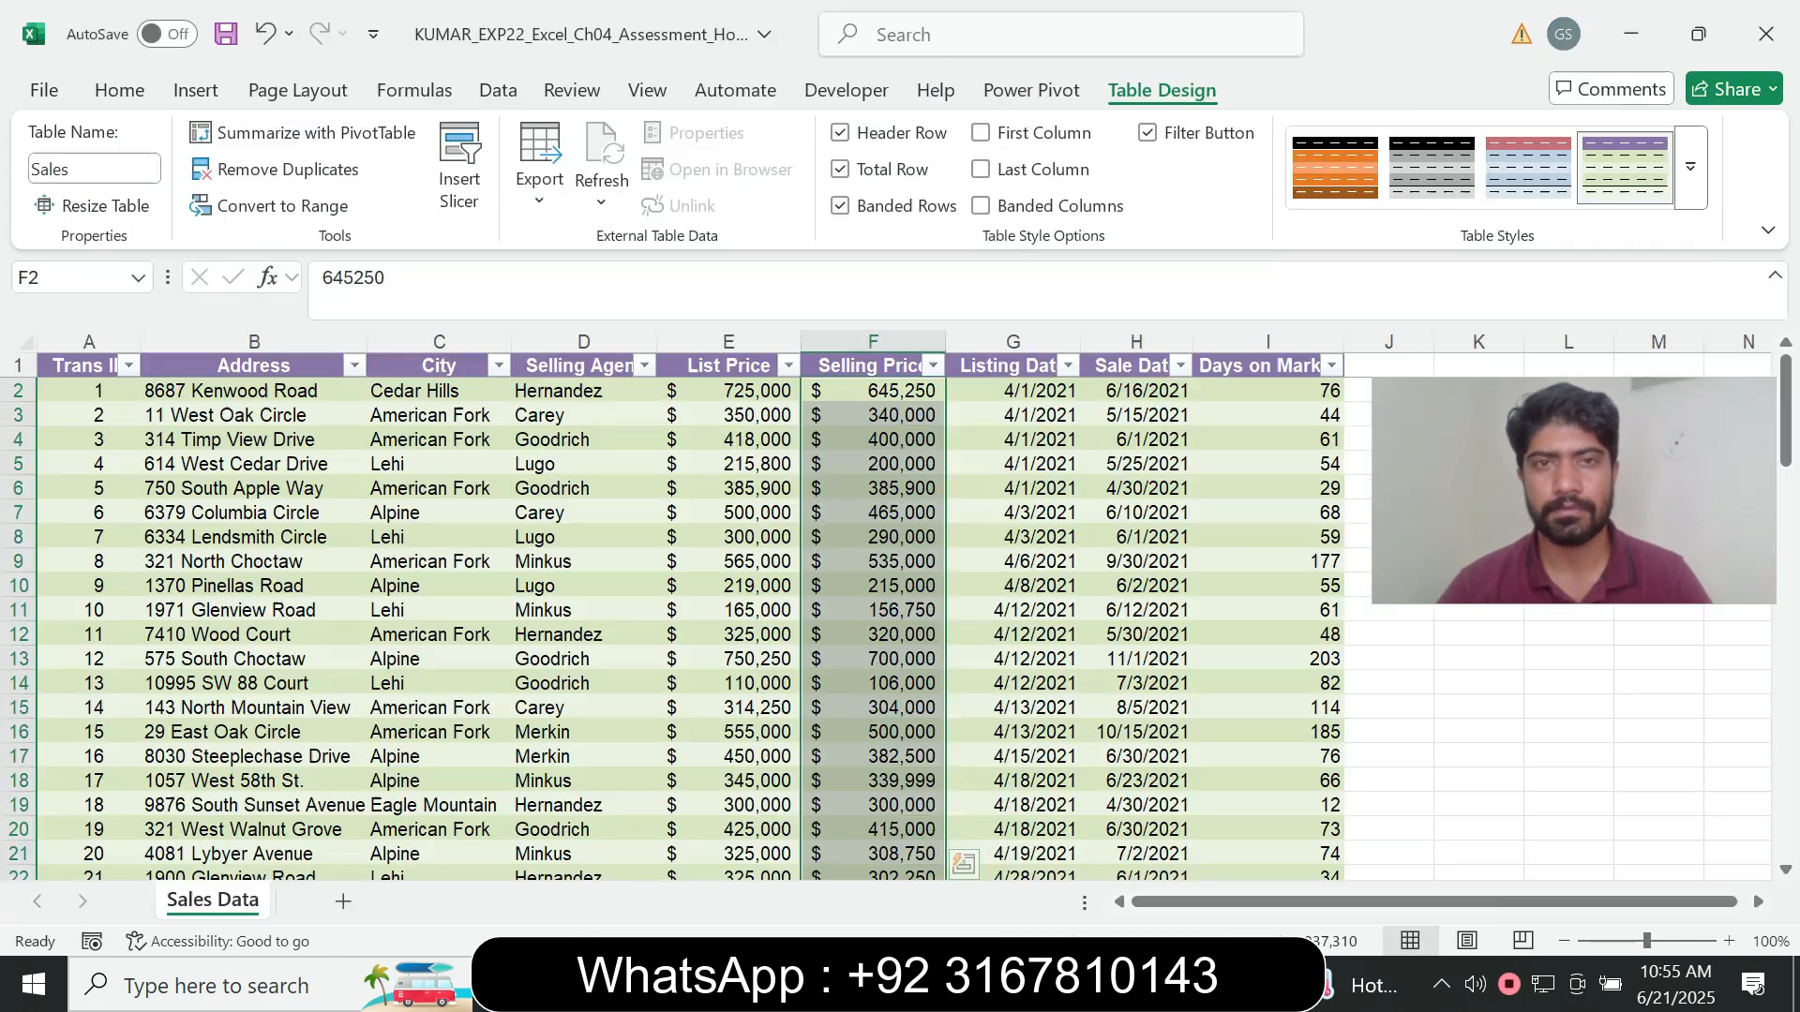
{"action": "left_click", "coordinate": [120, 91]}
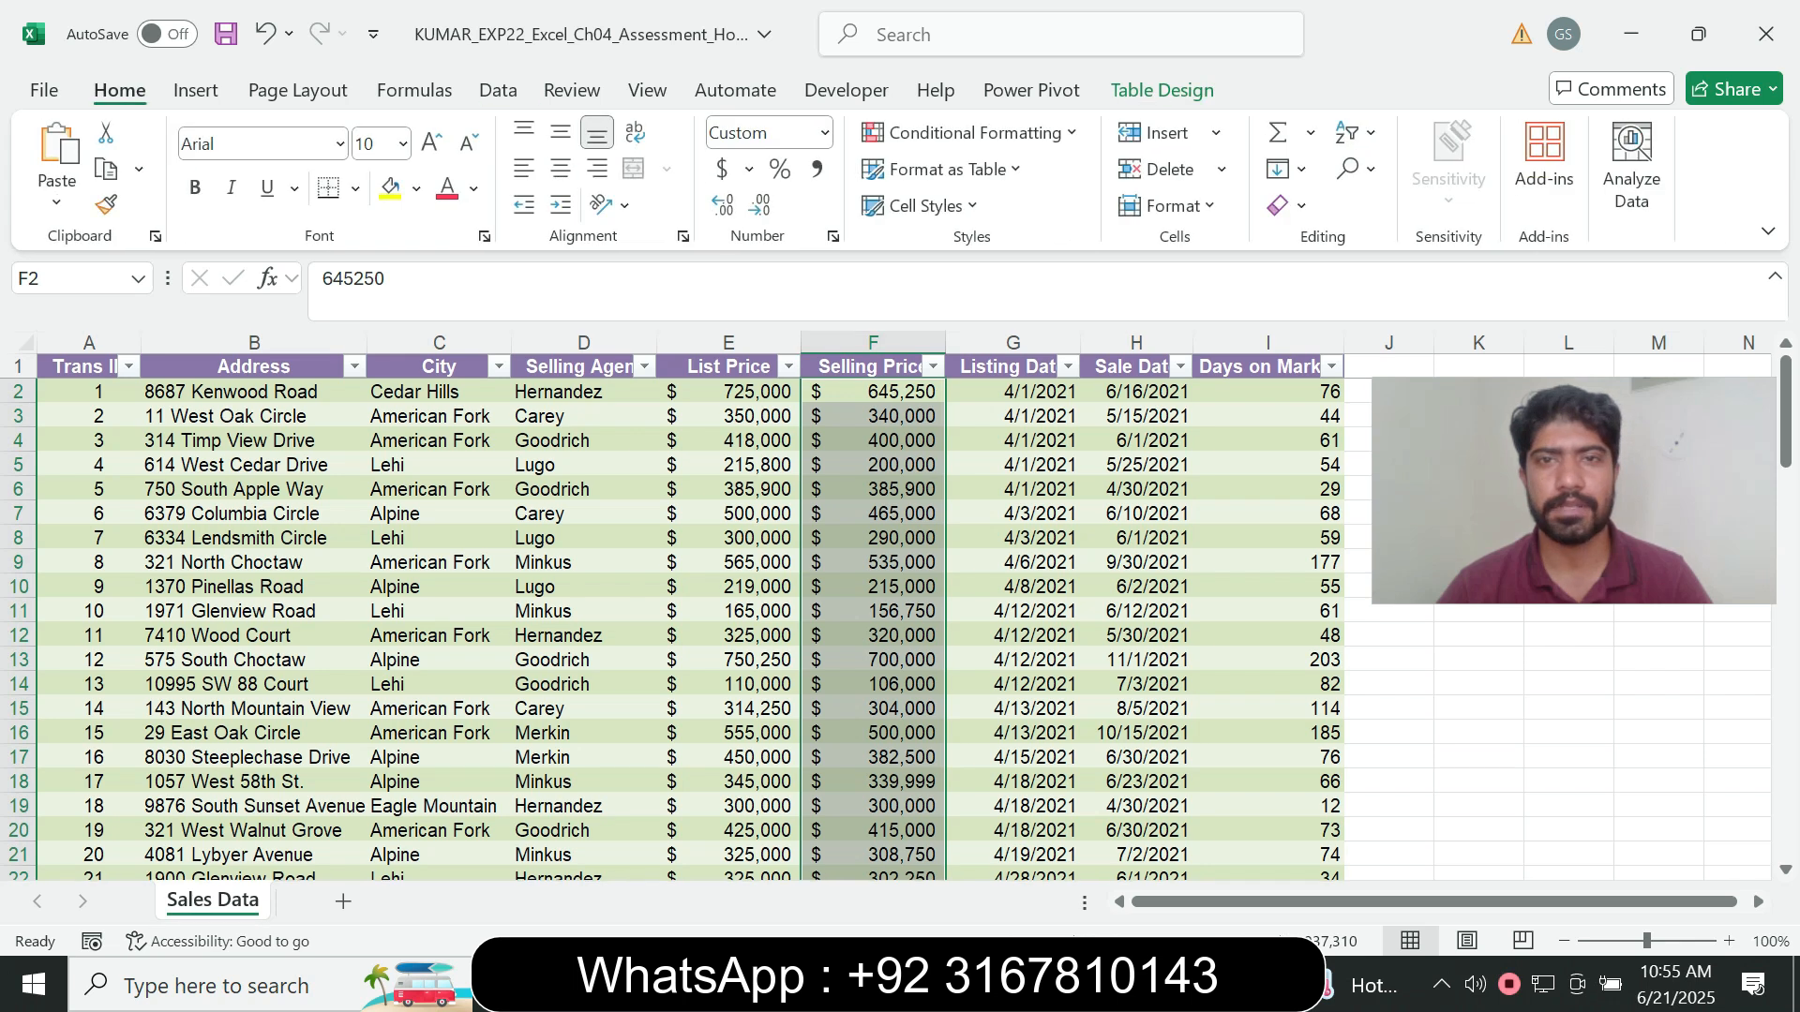
{"action": "left_click", "coordinate": [970, 132]}
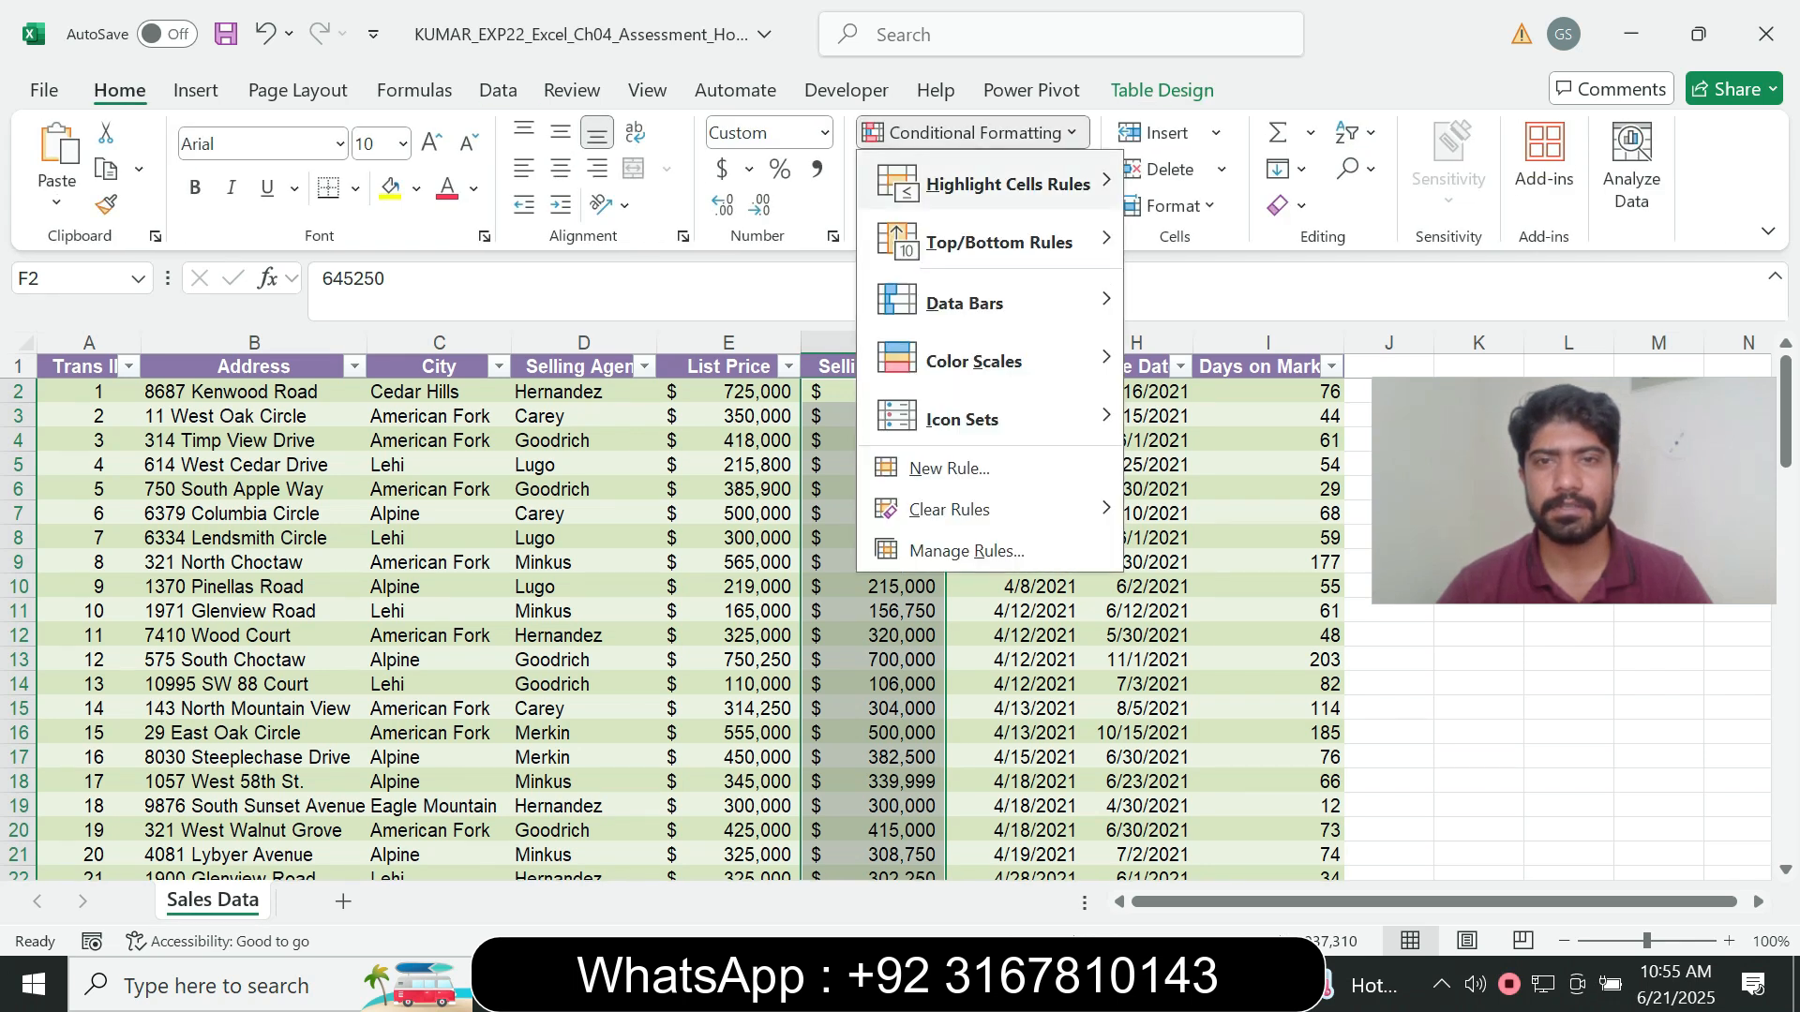
{"action": "mouse_move", "coordinate": [998, 242]}
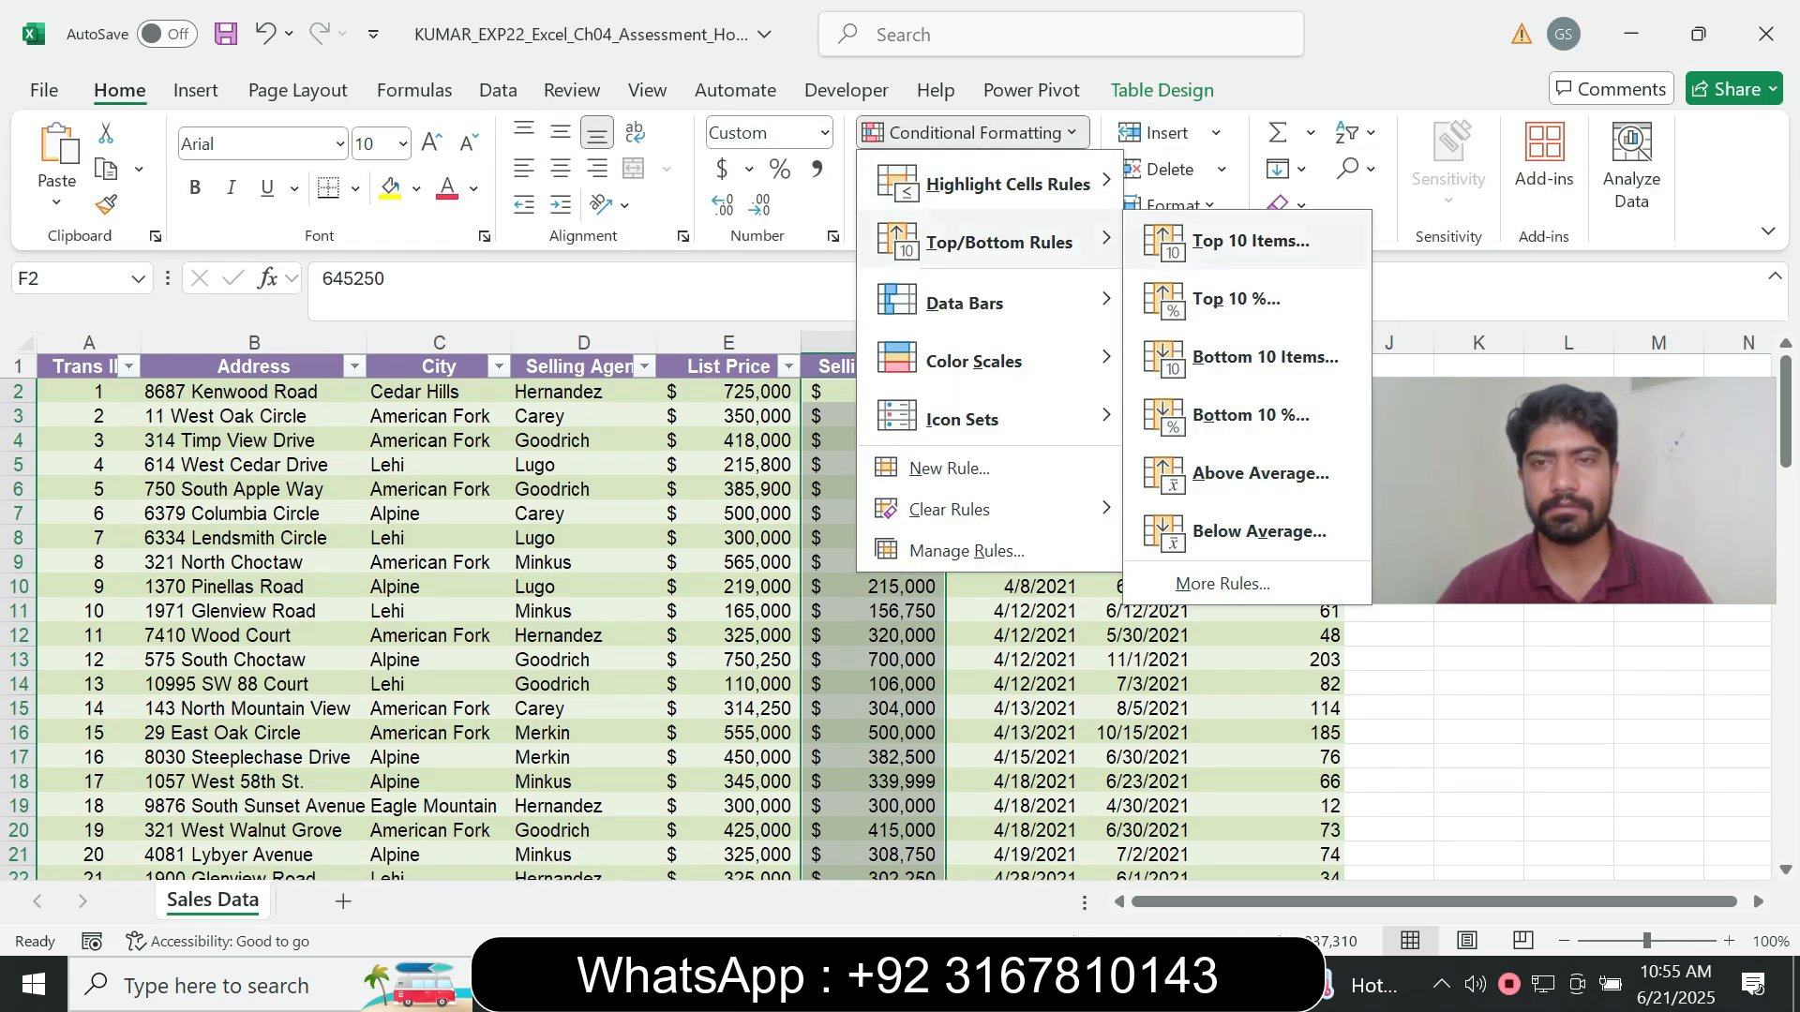
{"action": "left_click", "coordinate": [1250, 241]}
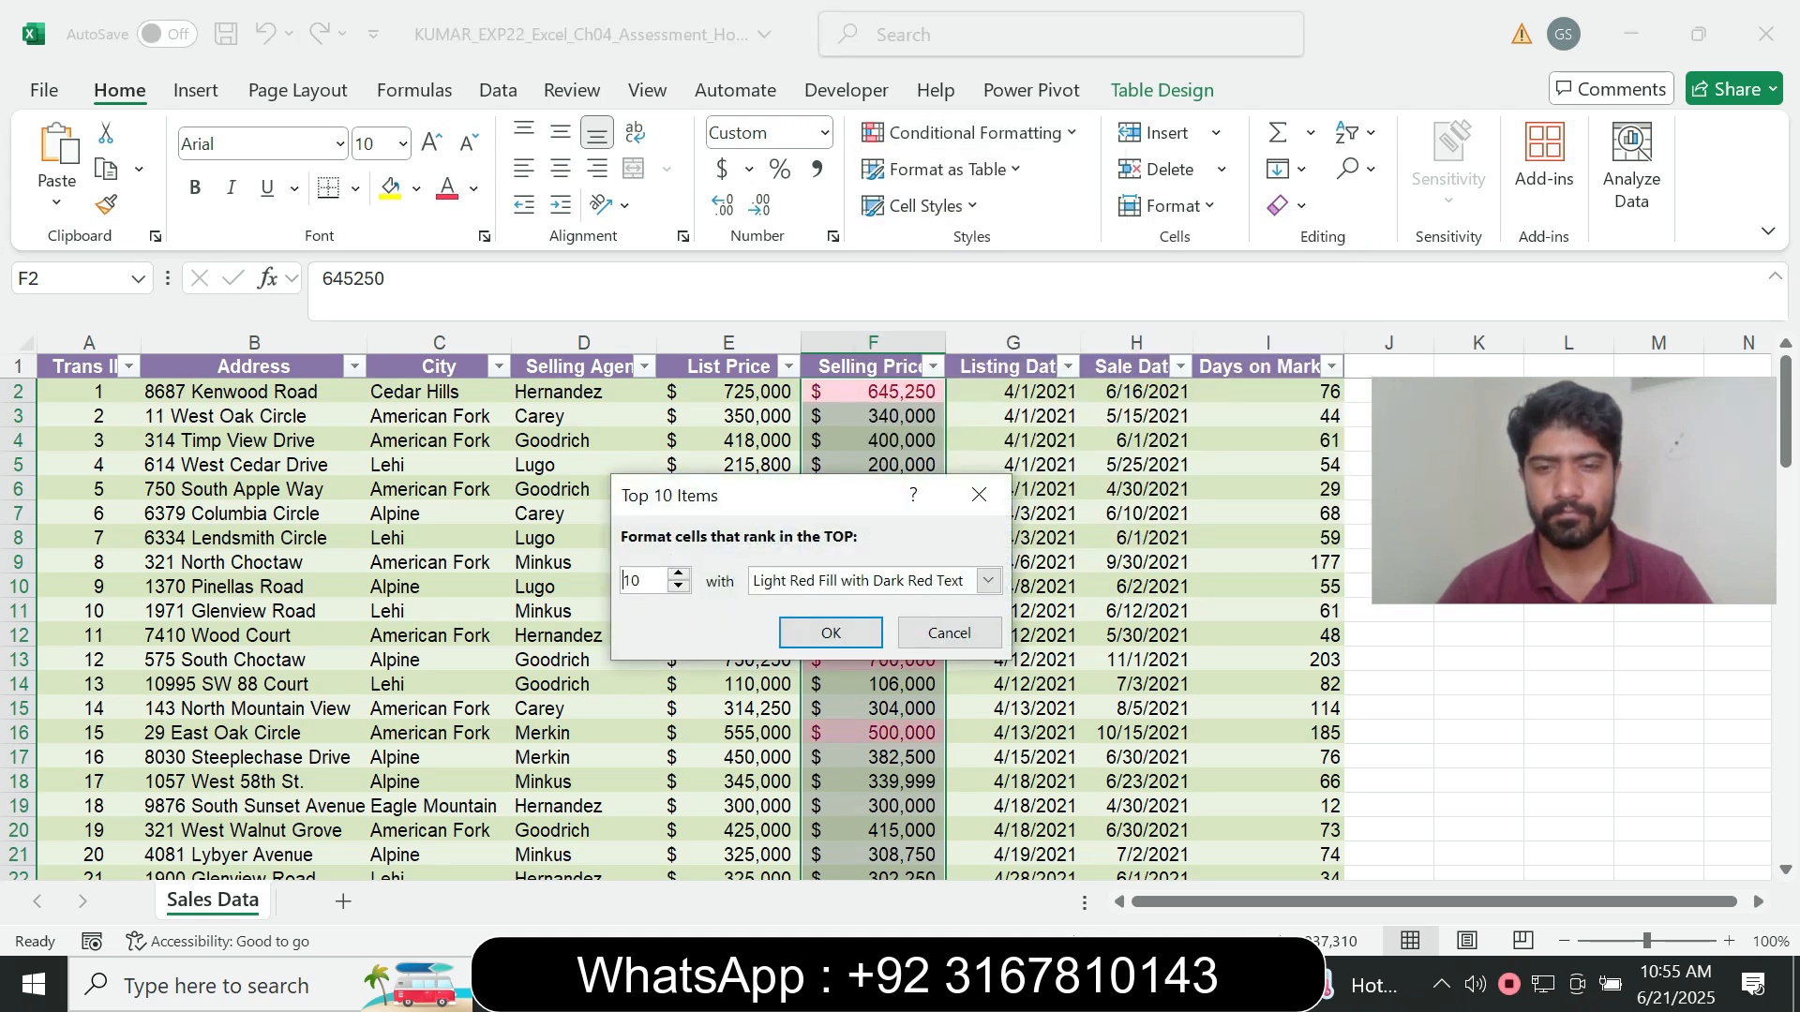
{"action": "key", "text": "alt+Tab"}
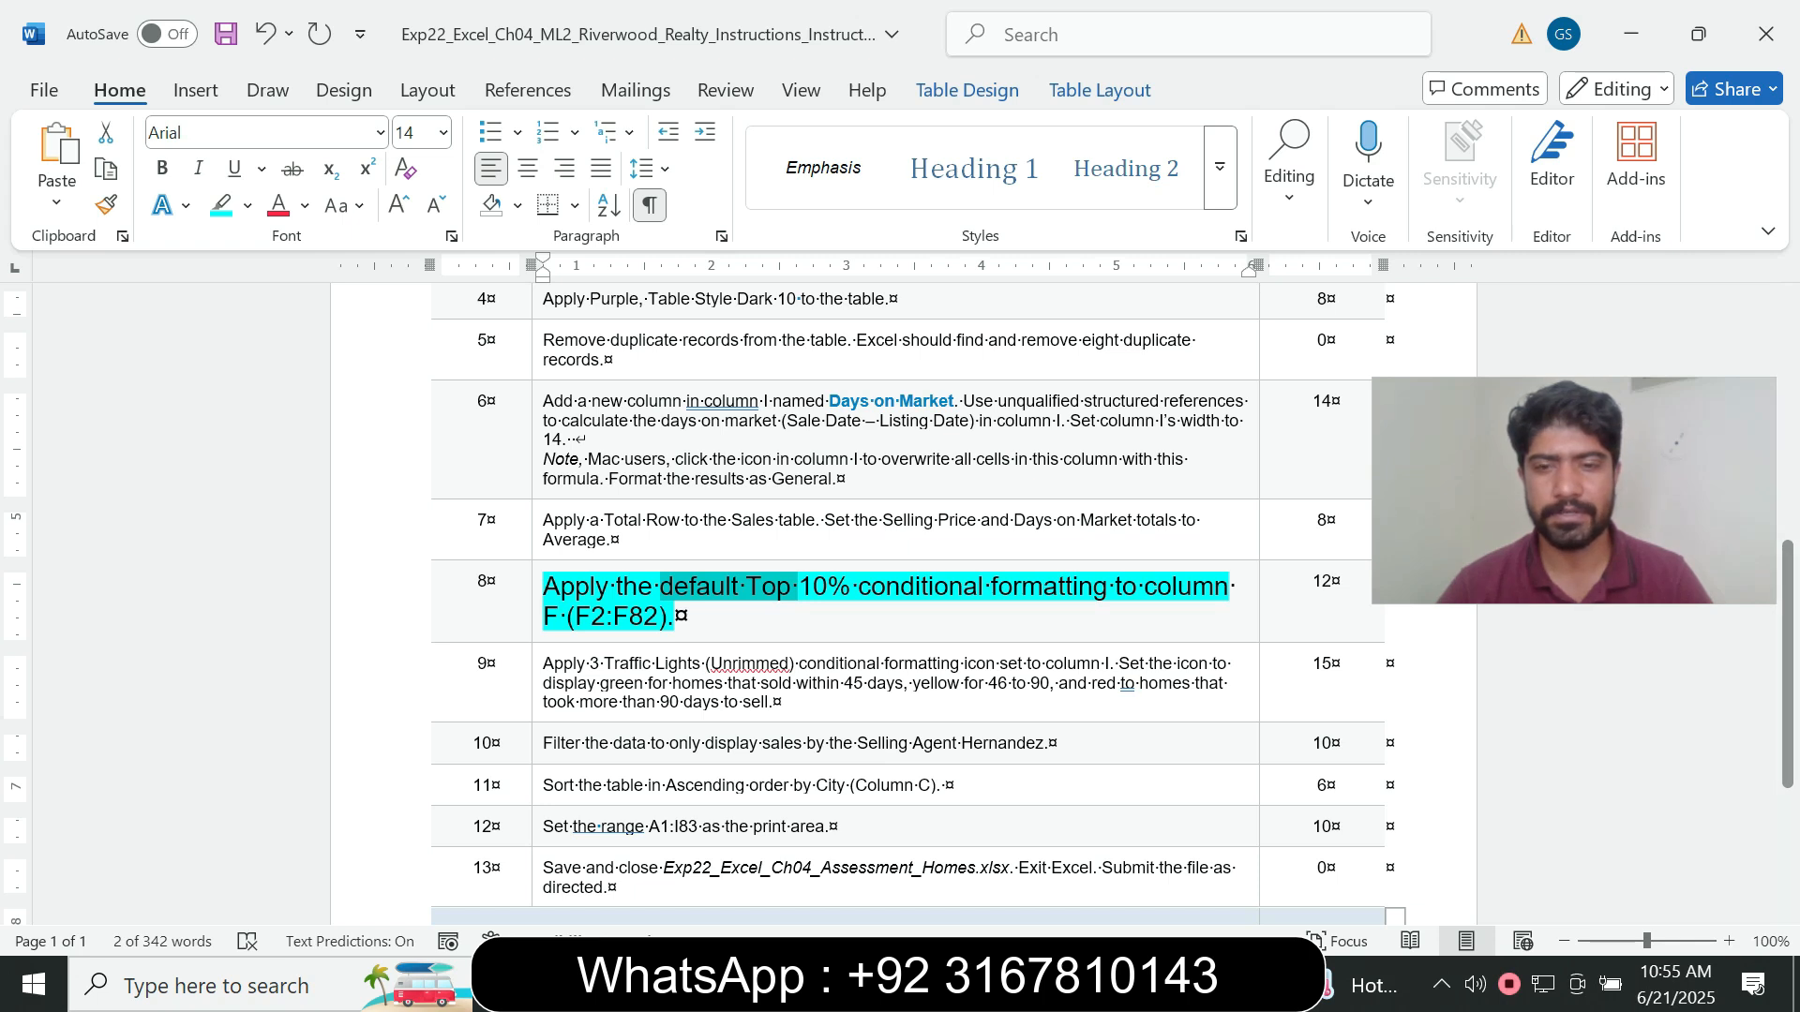
{"action": "key", "text": "alt+Tab"}
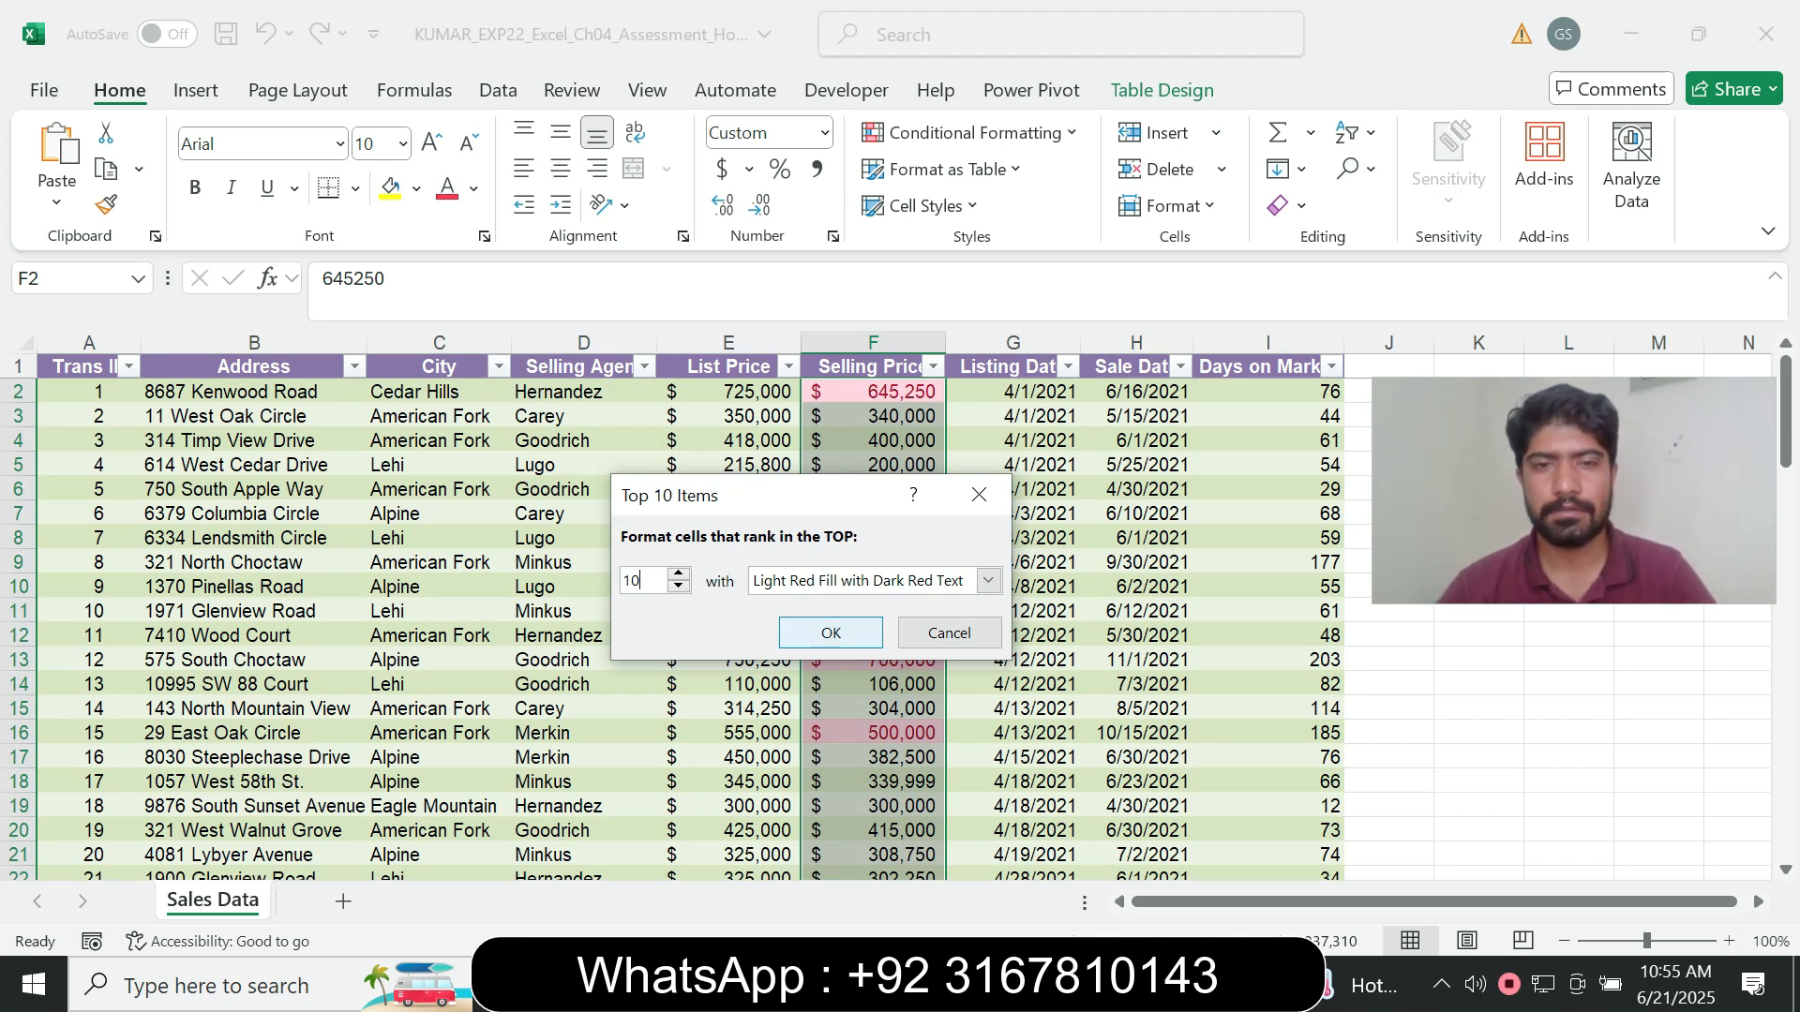
{"action": "left_click", "coordinate": [830, 632]}
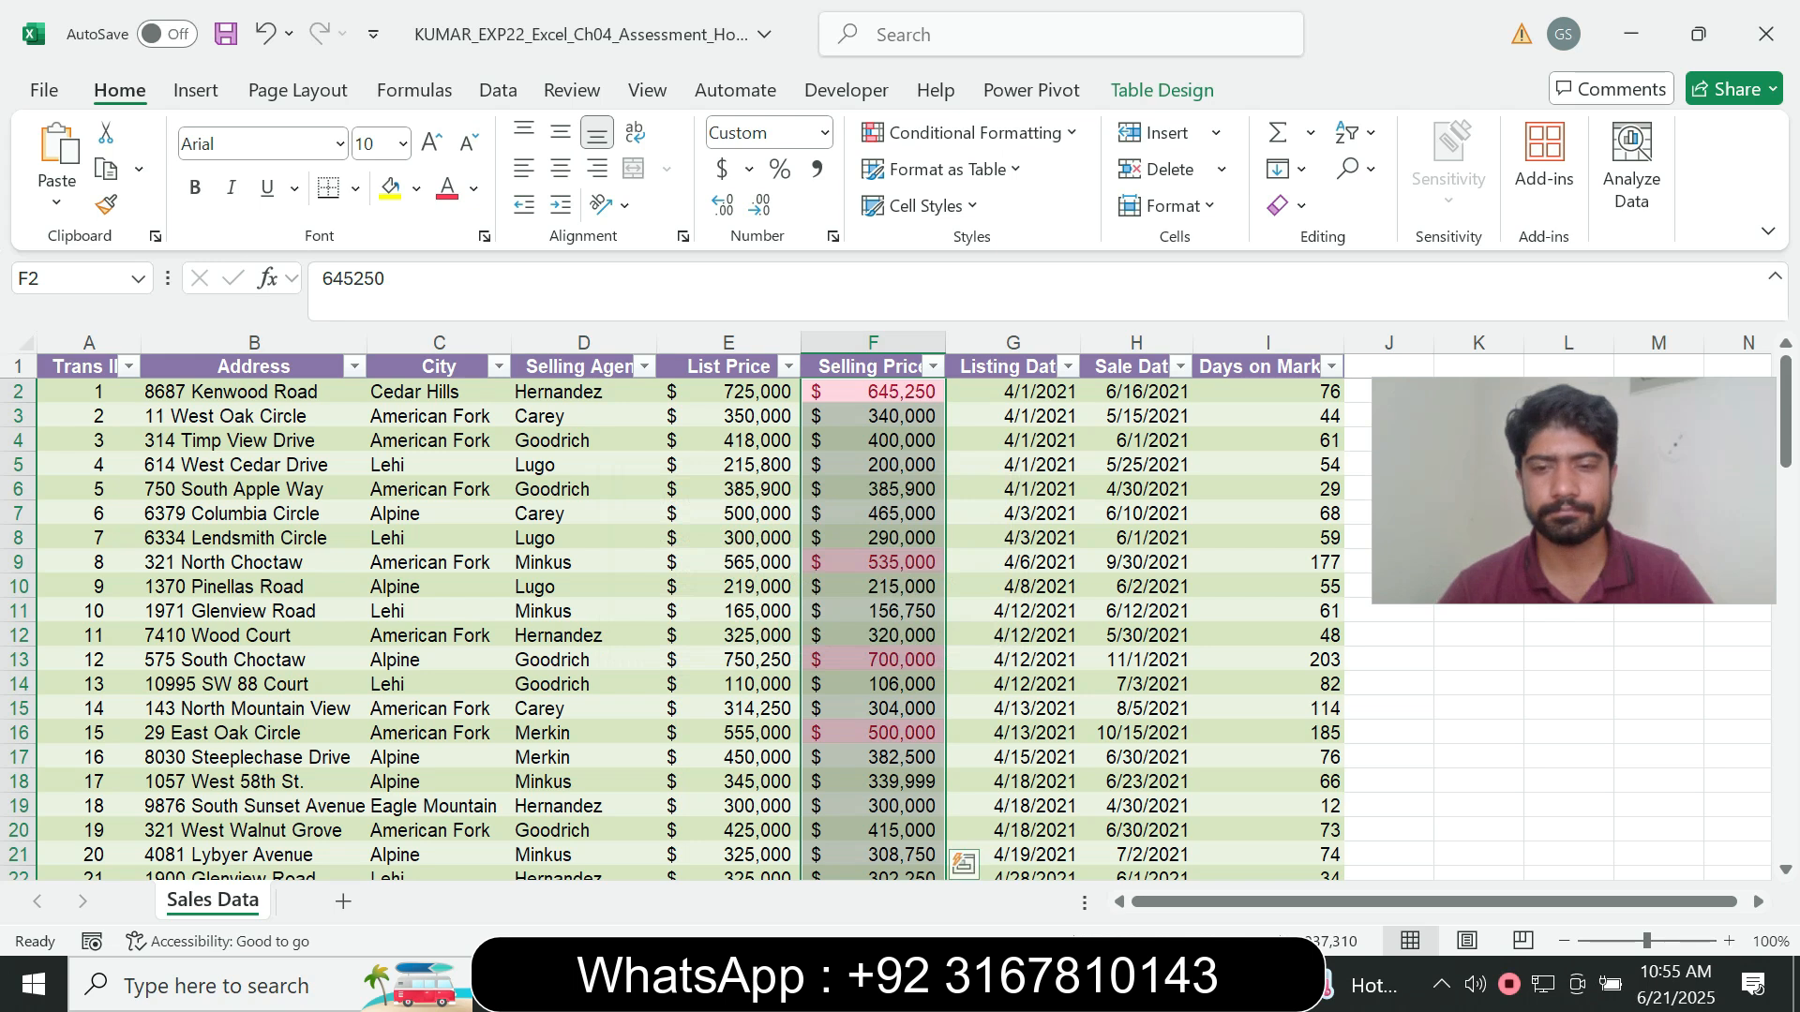
- Return to the Word instructions, set the step 8 instruction text to font size 9 and remove its highlight colour
{"action": "key", "text": "alt+Tab"}
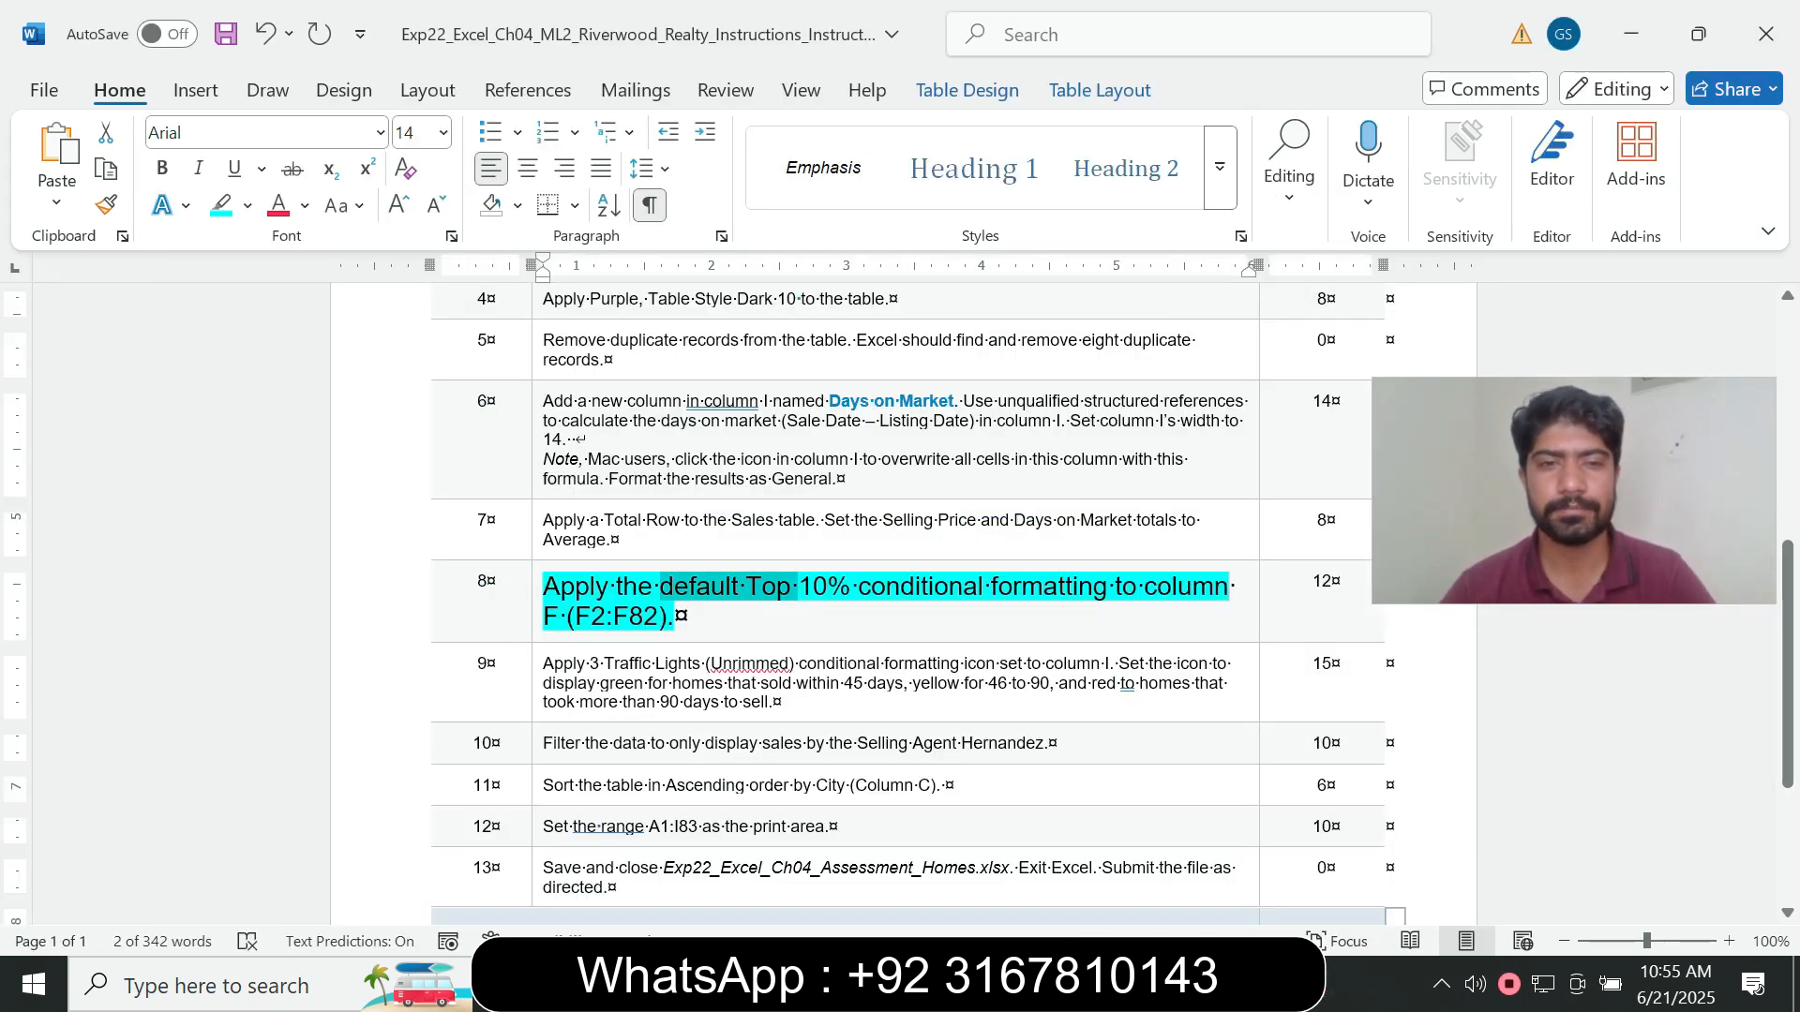
{"action": "left_click", "coordinate": [537, 614]}
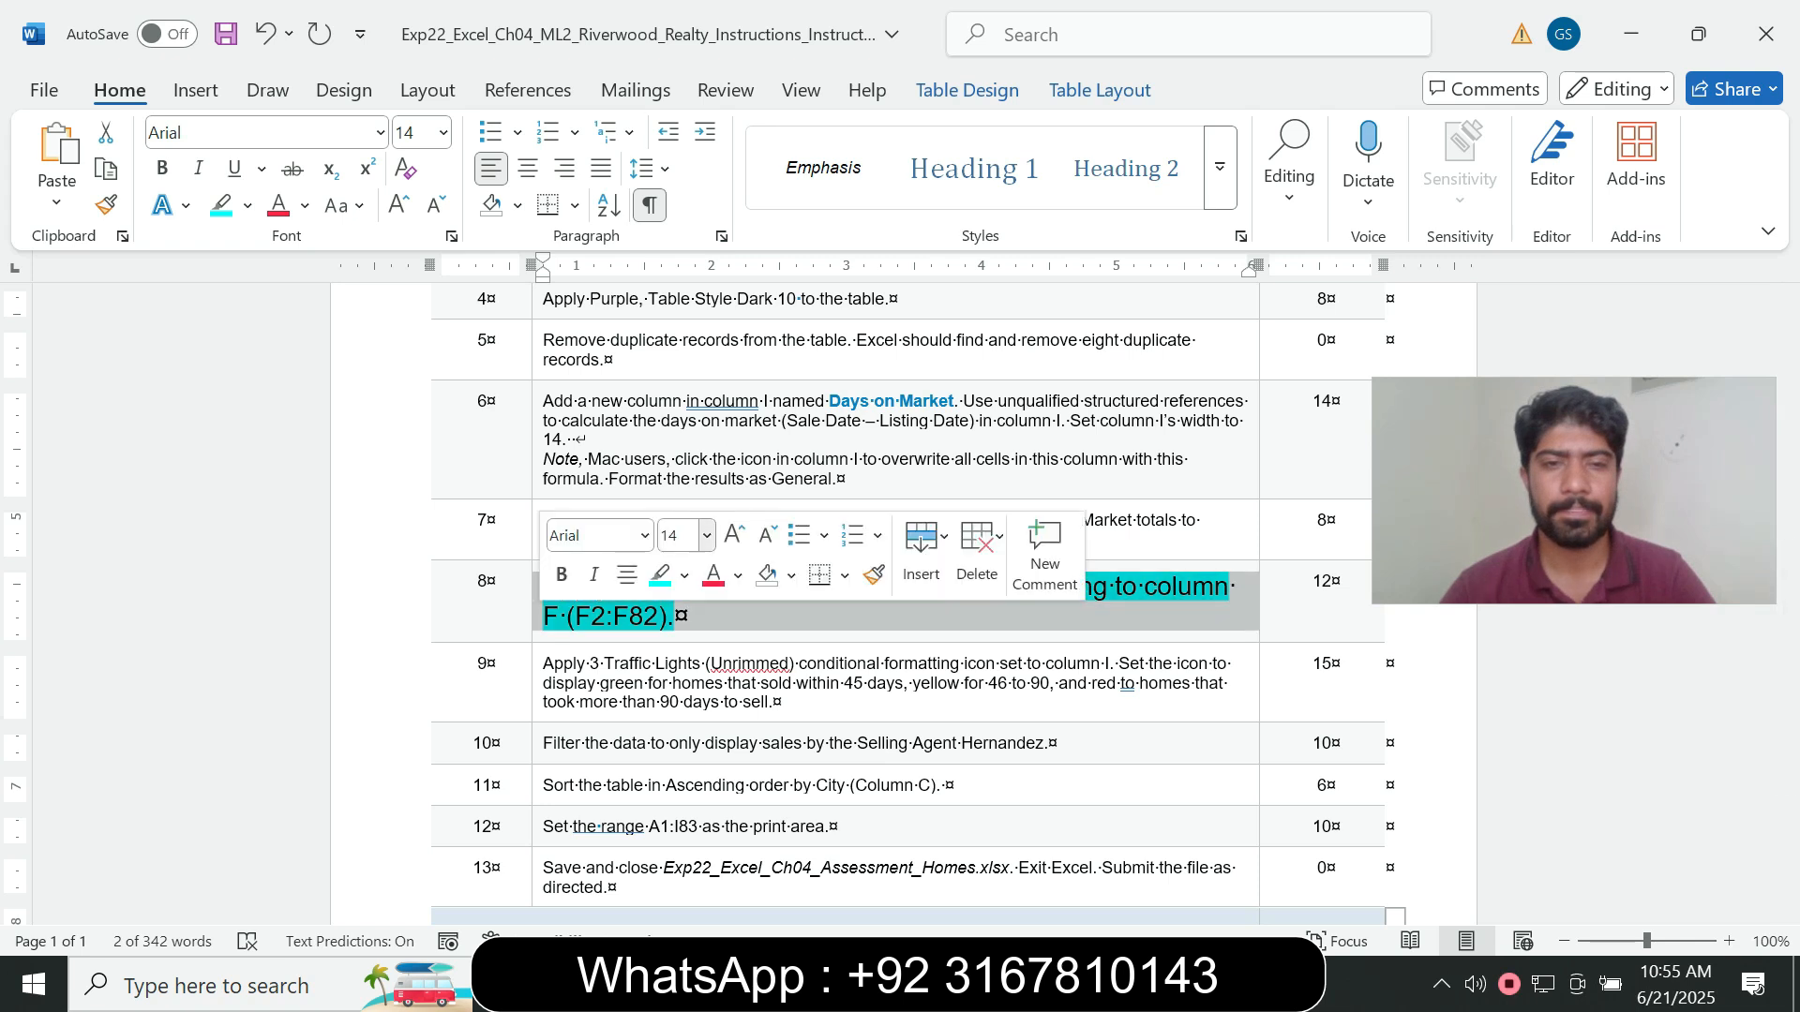
{"action": "left_click", "coordinate": [706, 535]}
{"action": "left_click", "coordinate": [680, 47]}
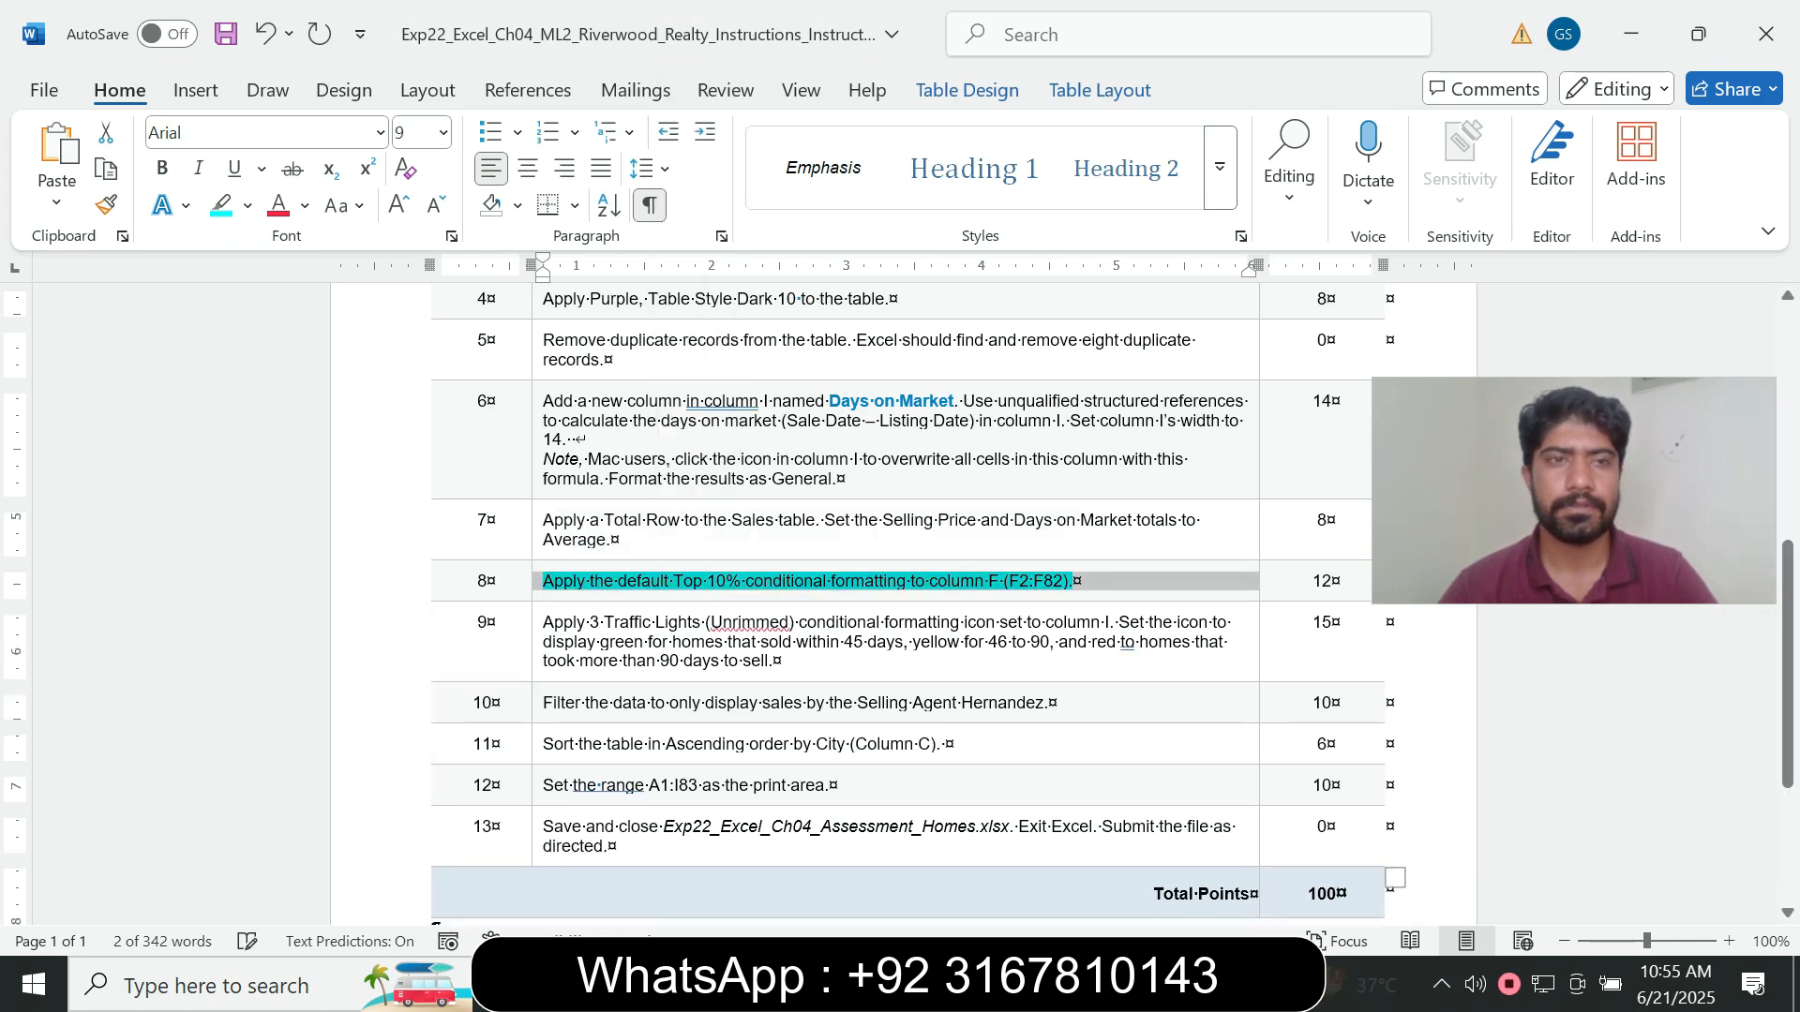
{"action": "left_click", "coordinate": [247, 205]}
{"action": "left_click", "coordinate": [290, 430]}
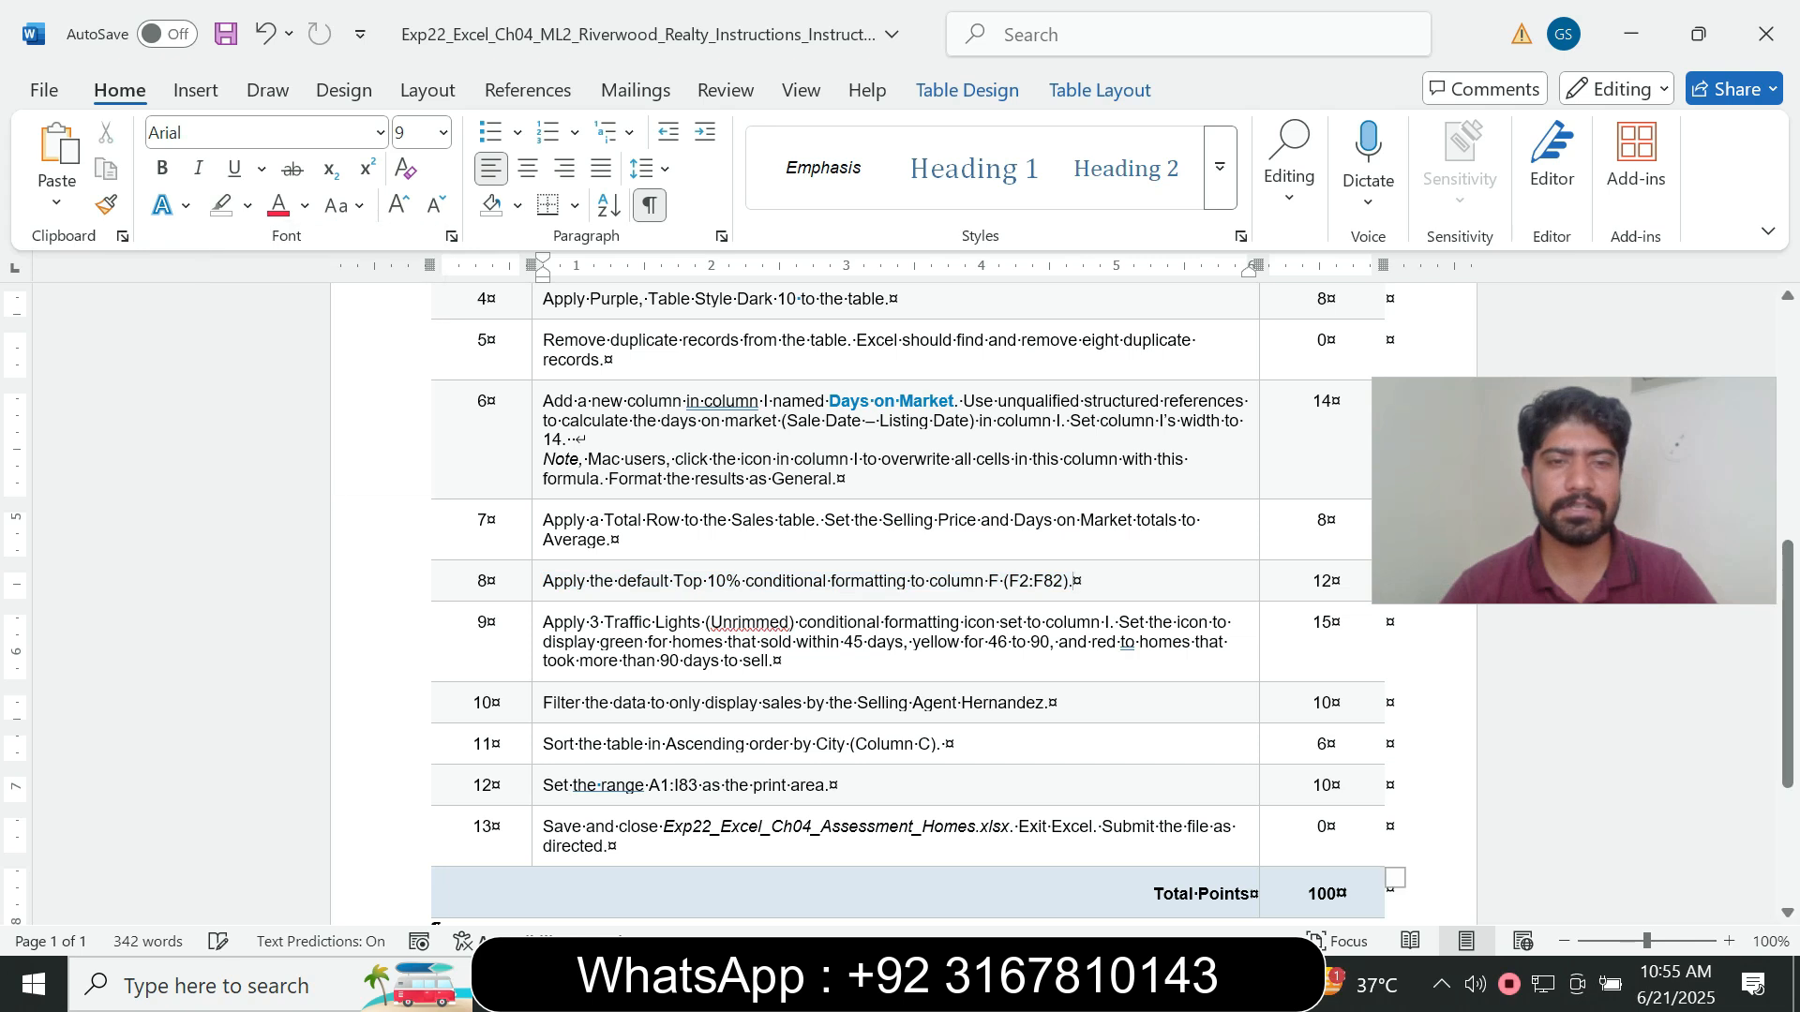
- Highlight the instruction text of steps 9 to 13 in turquoise and look over the instructions document
{"action": "left_click_drag", "start_coordinate": [548, 626], "coordinate": [562, 835]}
{"action": "left_click", "coordinate": [1062, 760]}
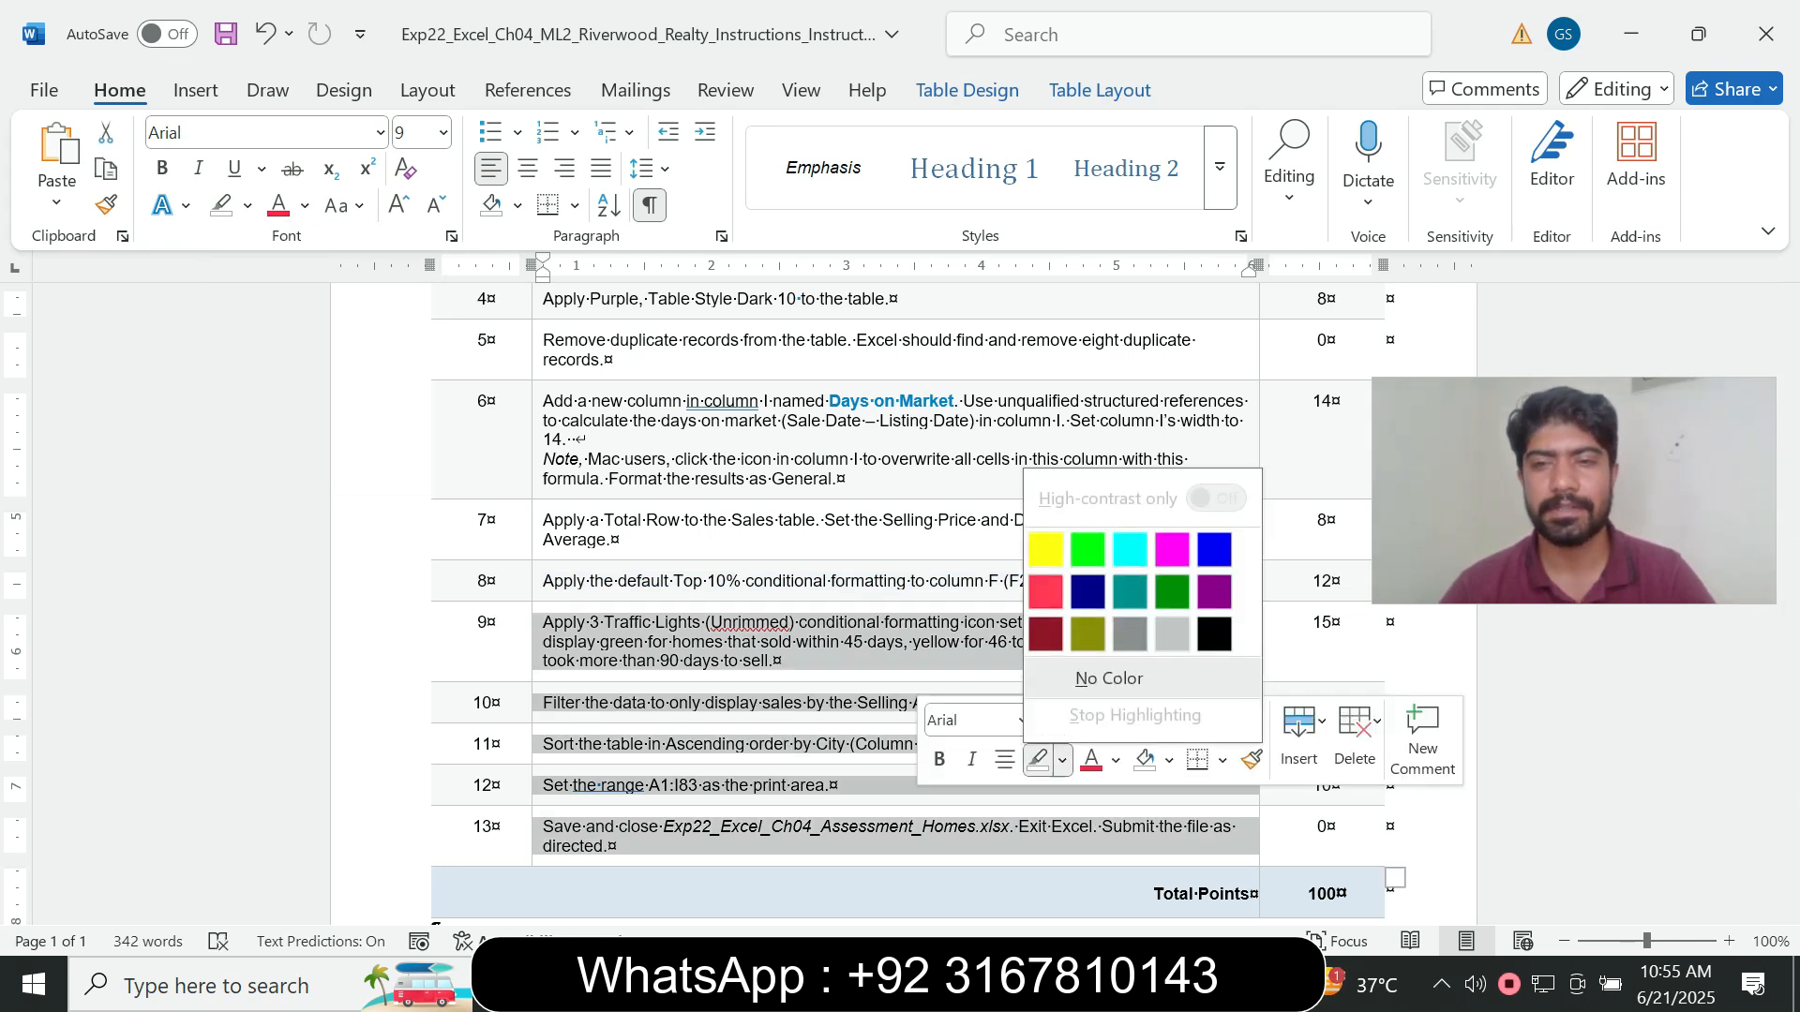
{"action": "left_click", "coordinate": [1130, 549]}
{"action": "left_click", "coordinate": [752, 582]}
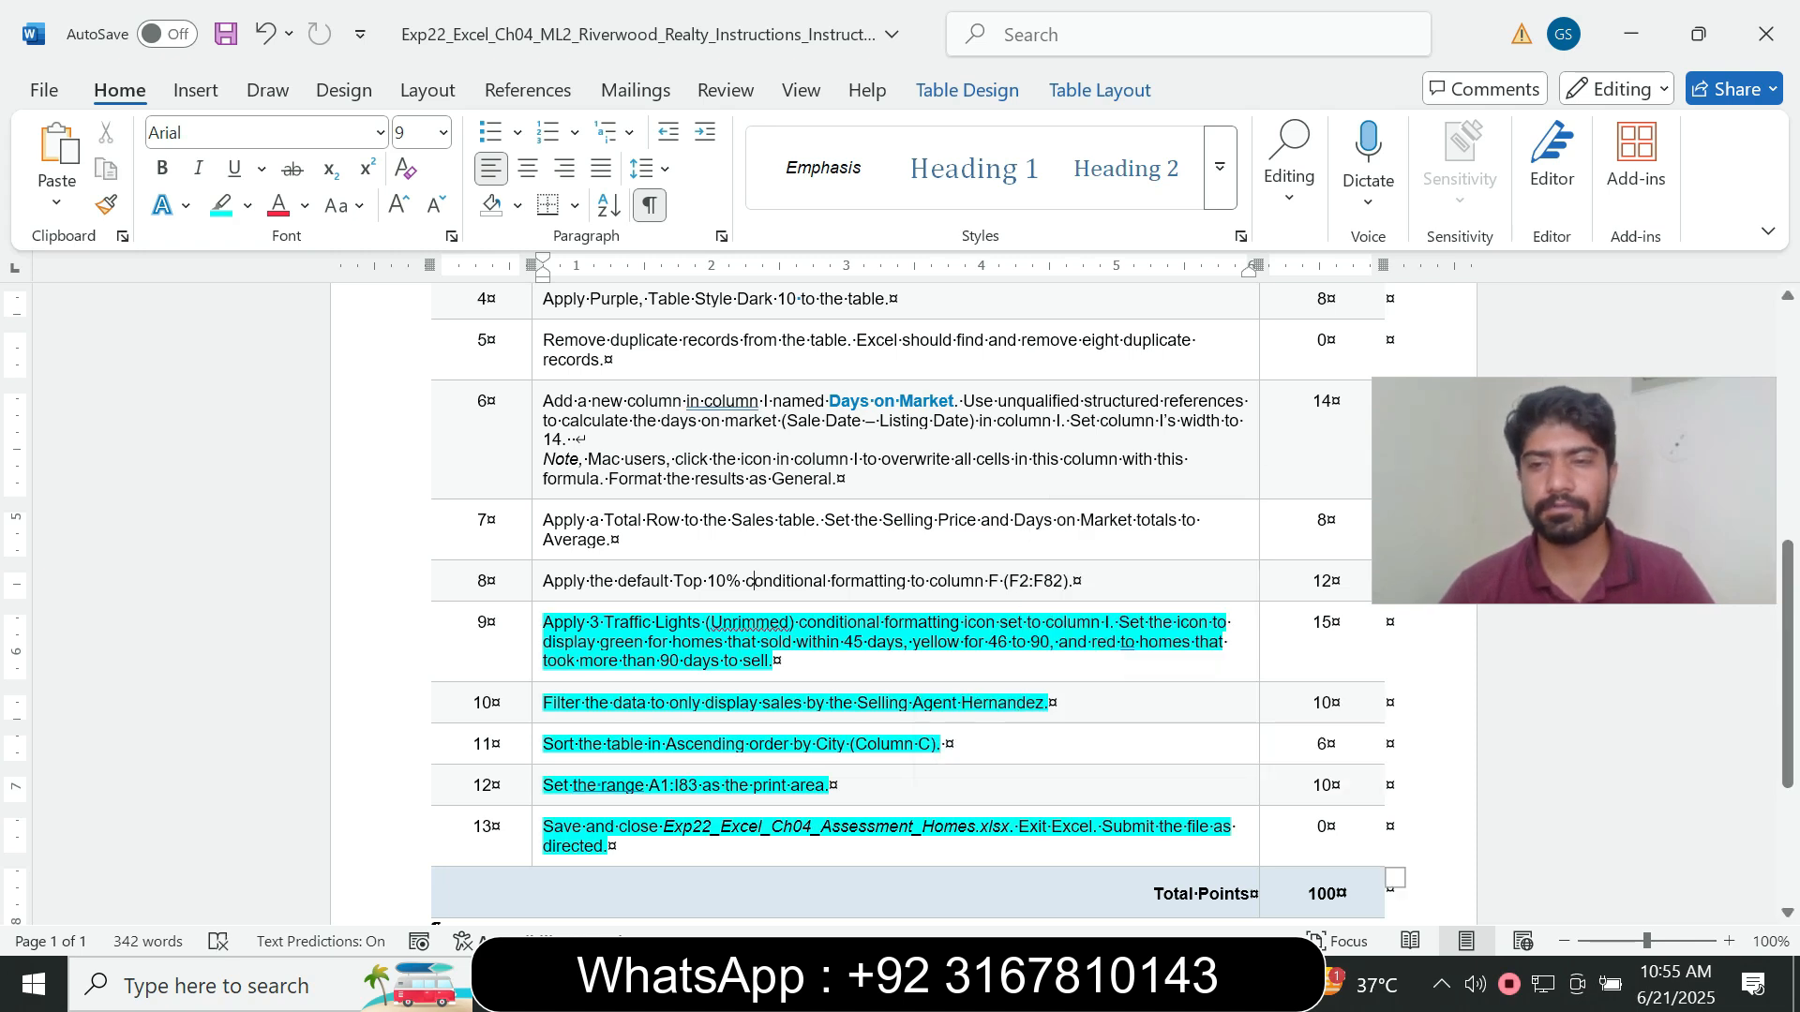
{"action": "scroll", "coordinate": [900, 600], "scroll_direction": "down", "scroll_amount": 5}
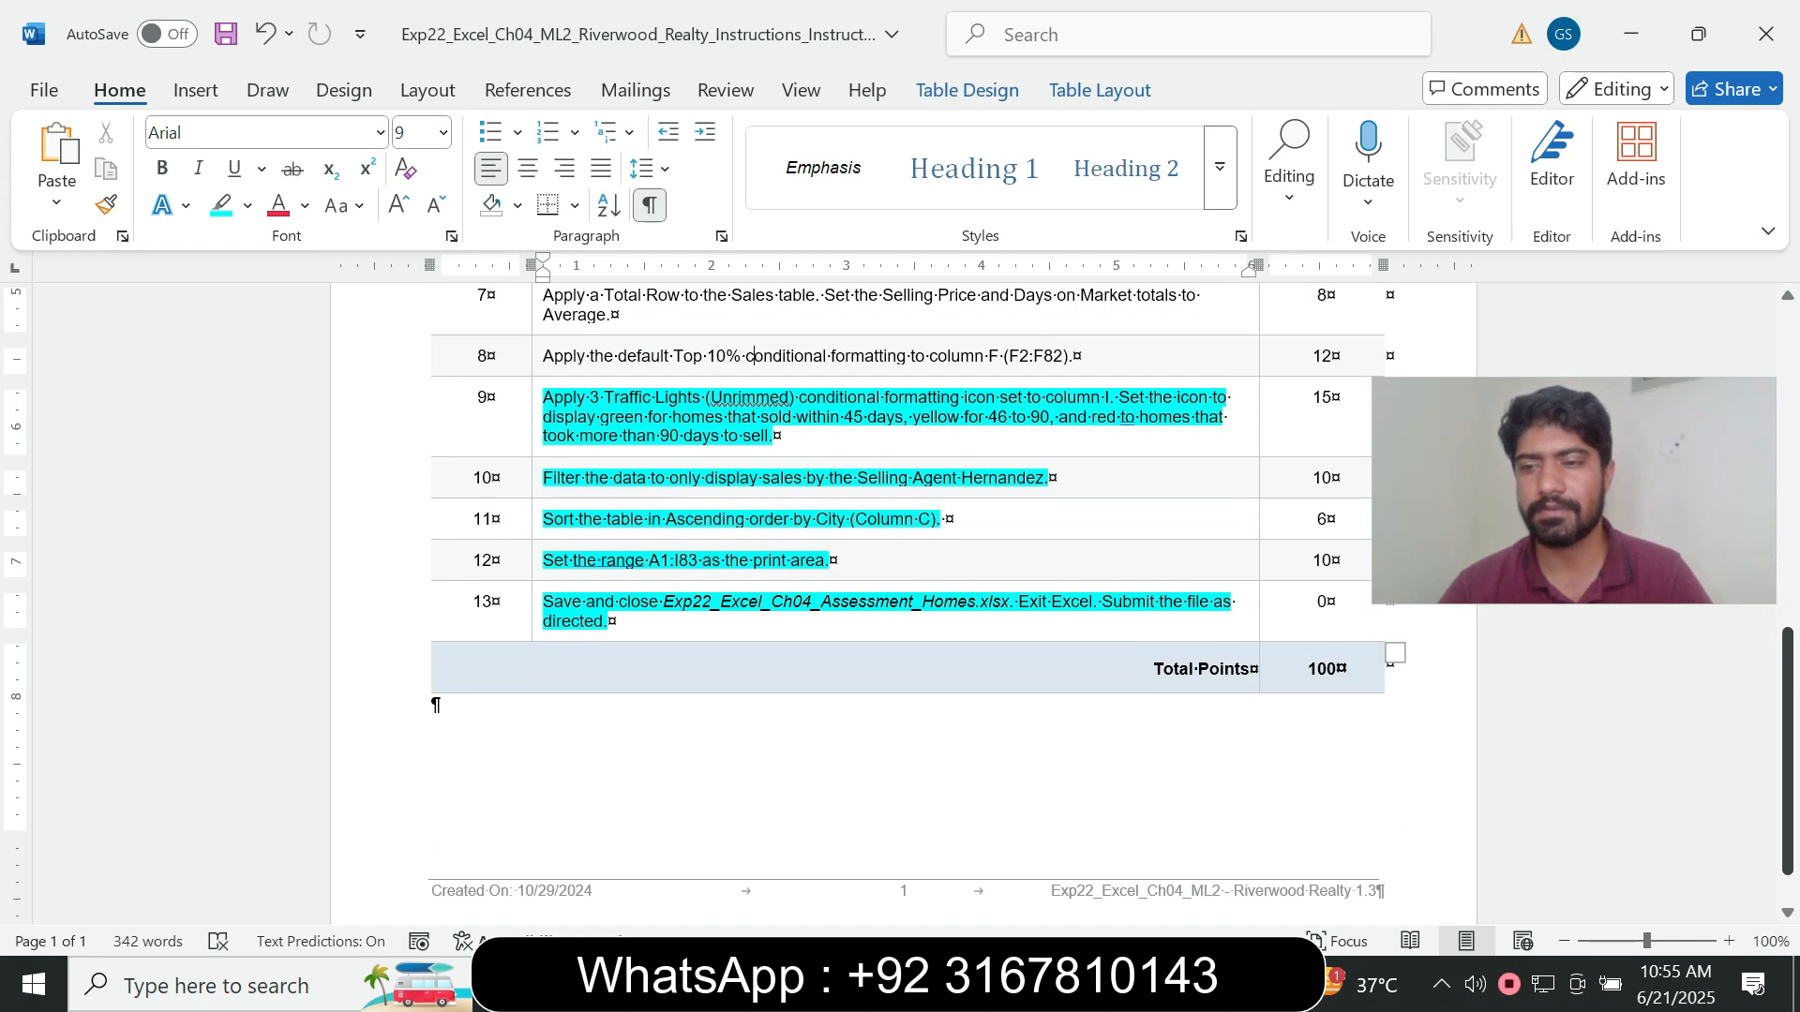
{"action": "scroll", "coordinate": [900, 600], "scroll_direction": "up", "scroll_amount": 15}
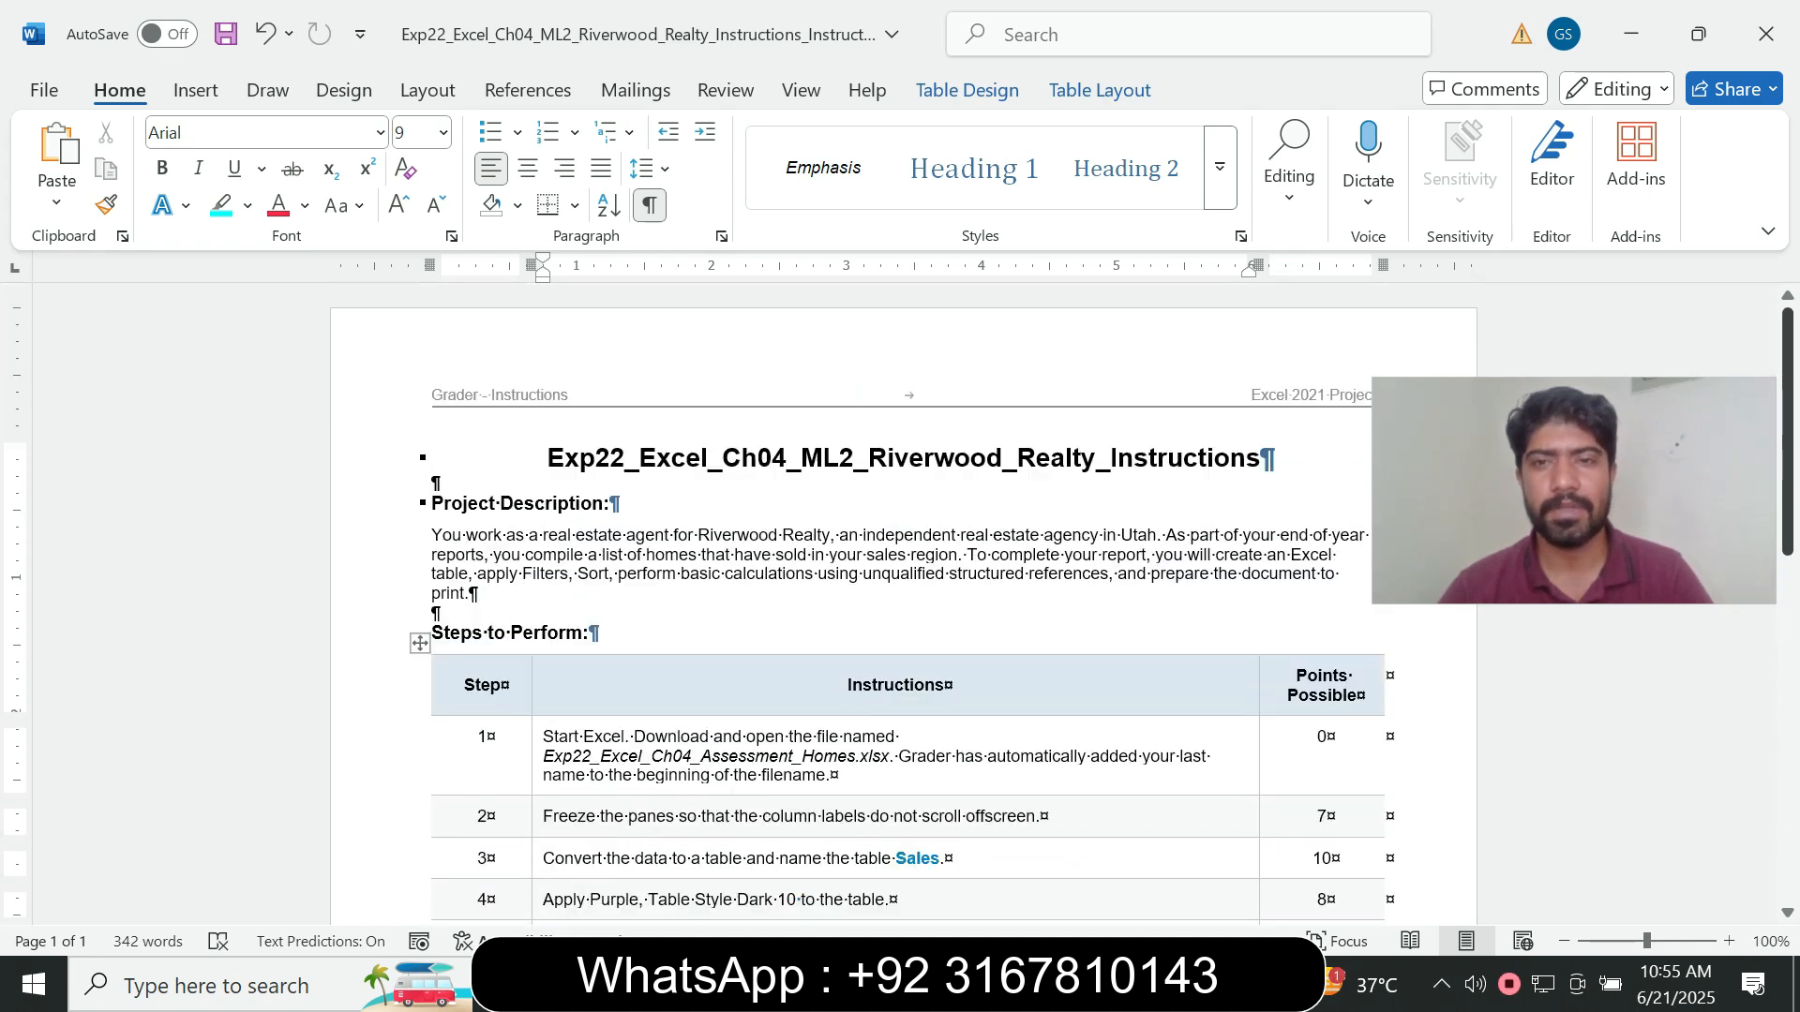
{"action": "scroll", "coordinate": [900, 600], "scroll_direction": "down", "scroll_amount": 14}
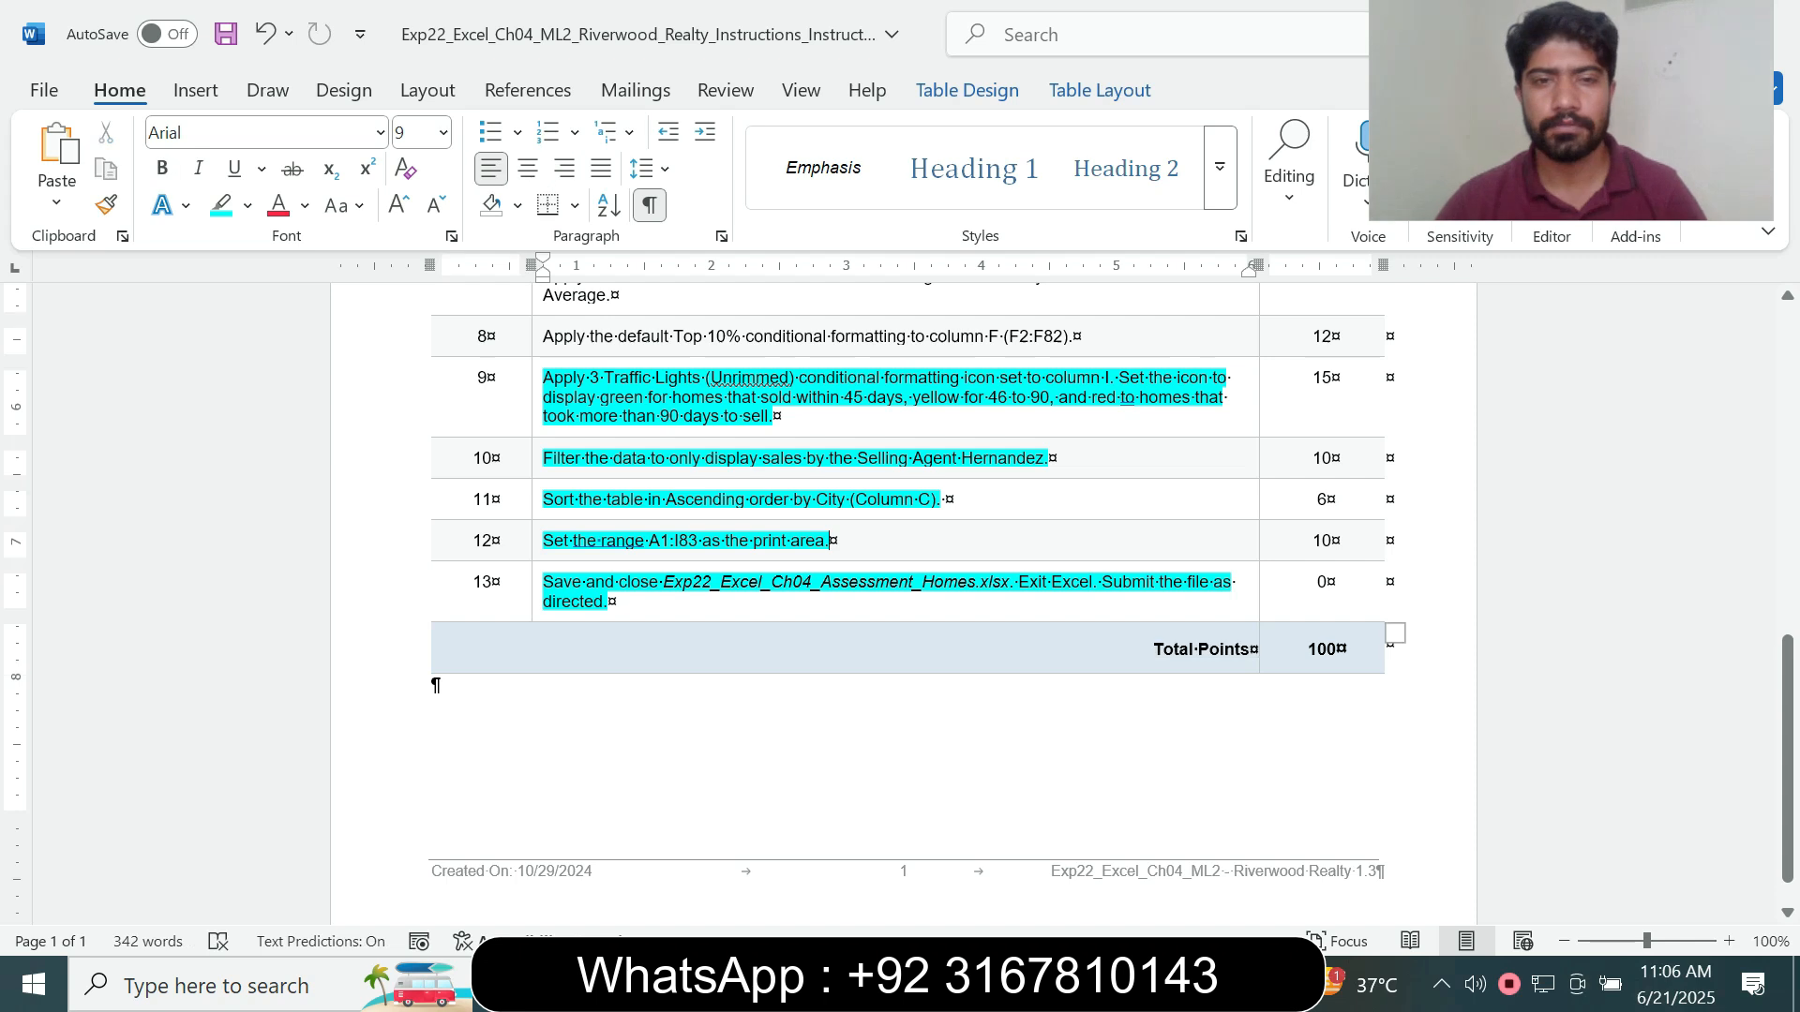
- Switch to Excel and save a copy of the finished workbook in the Barnes folder on the Desktop, keeping its file name
{"action": "key", "text": "alt+Tab"}
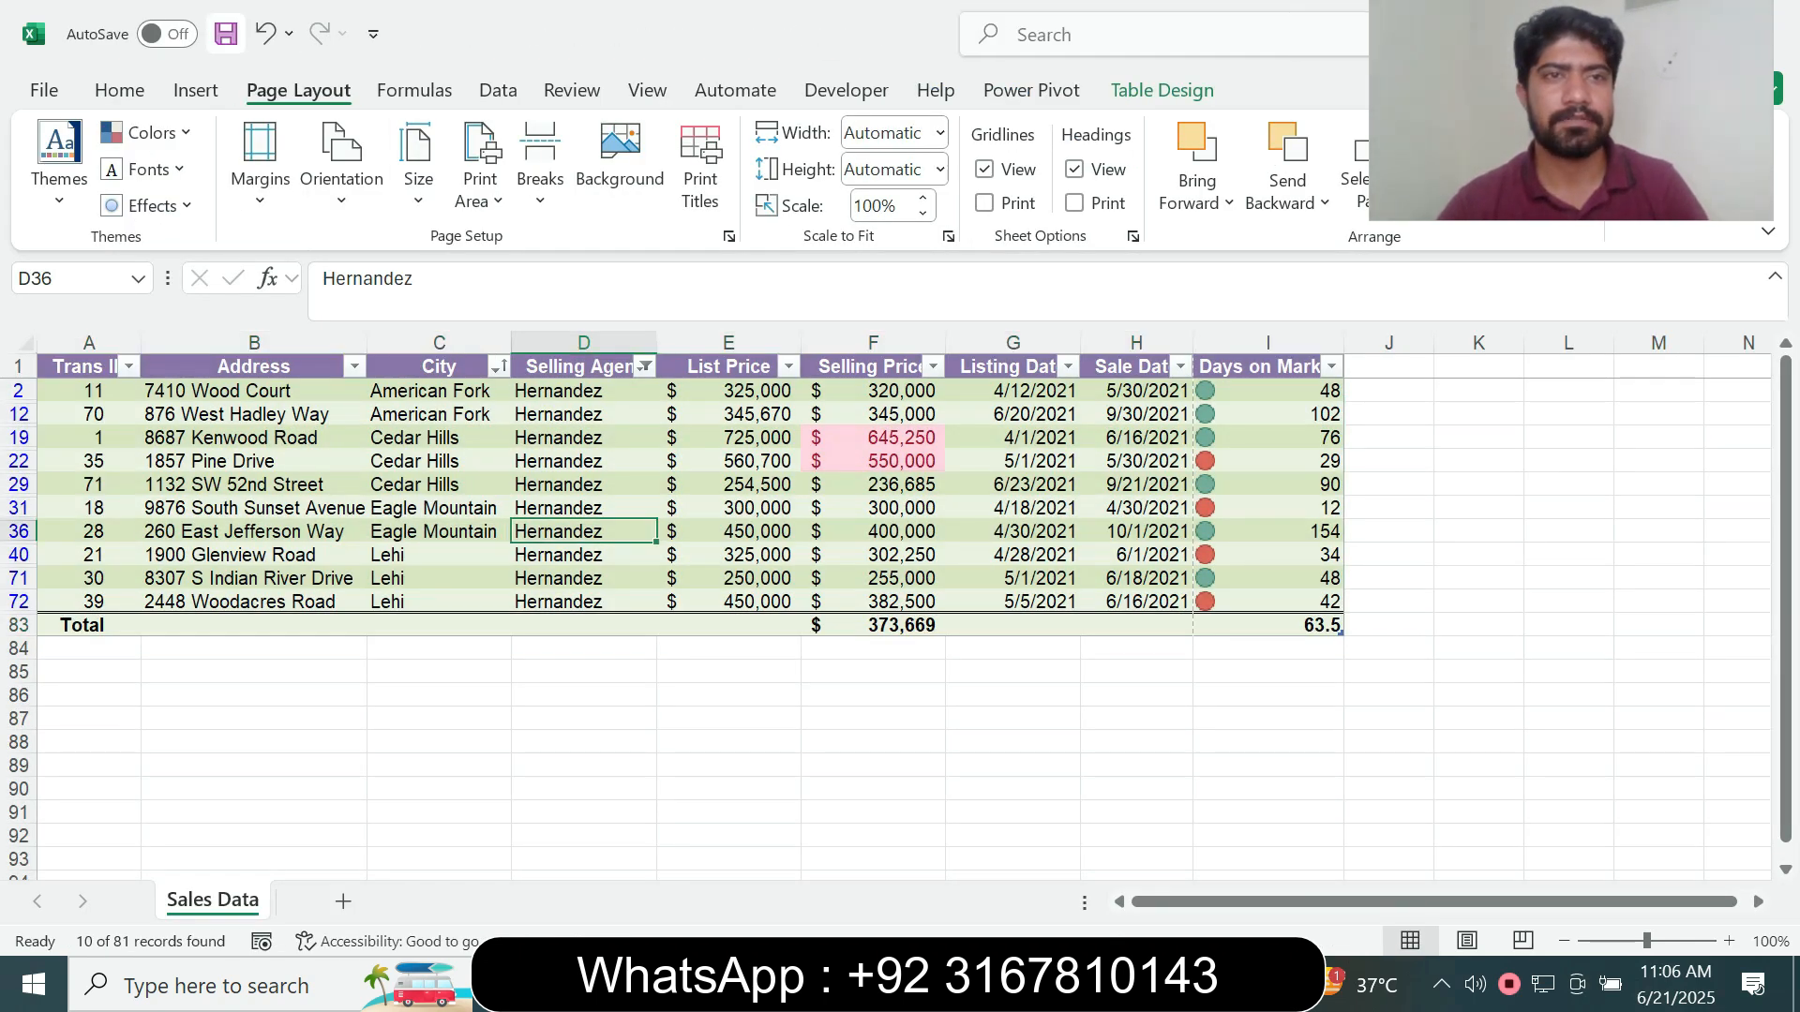
{"action": "left_click", "coordinate": [44, 90]}
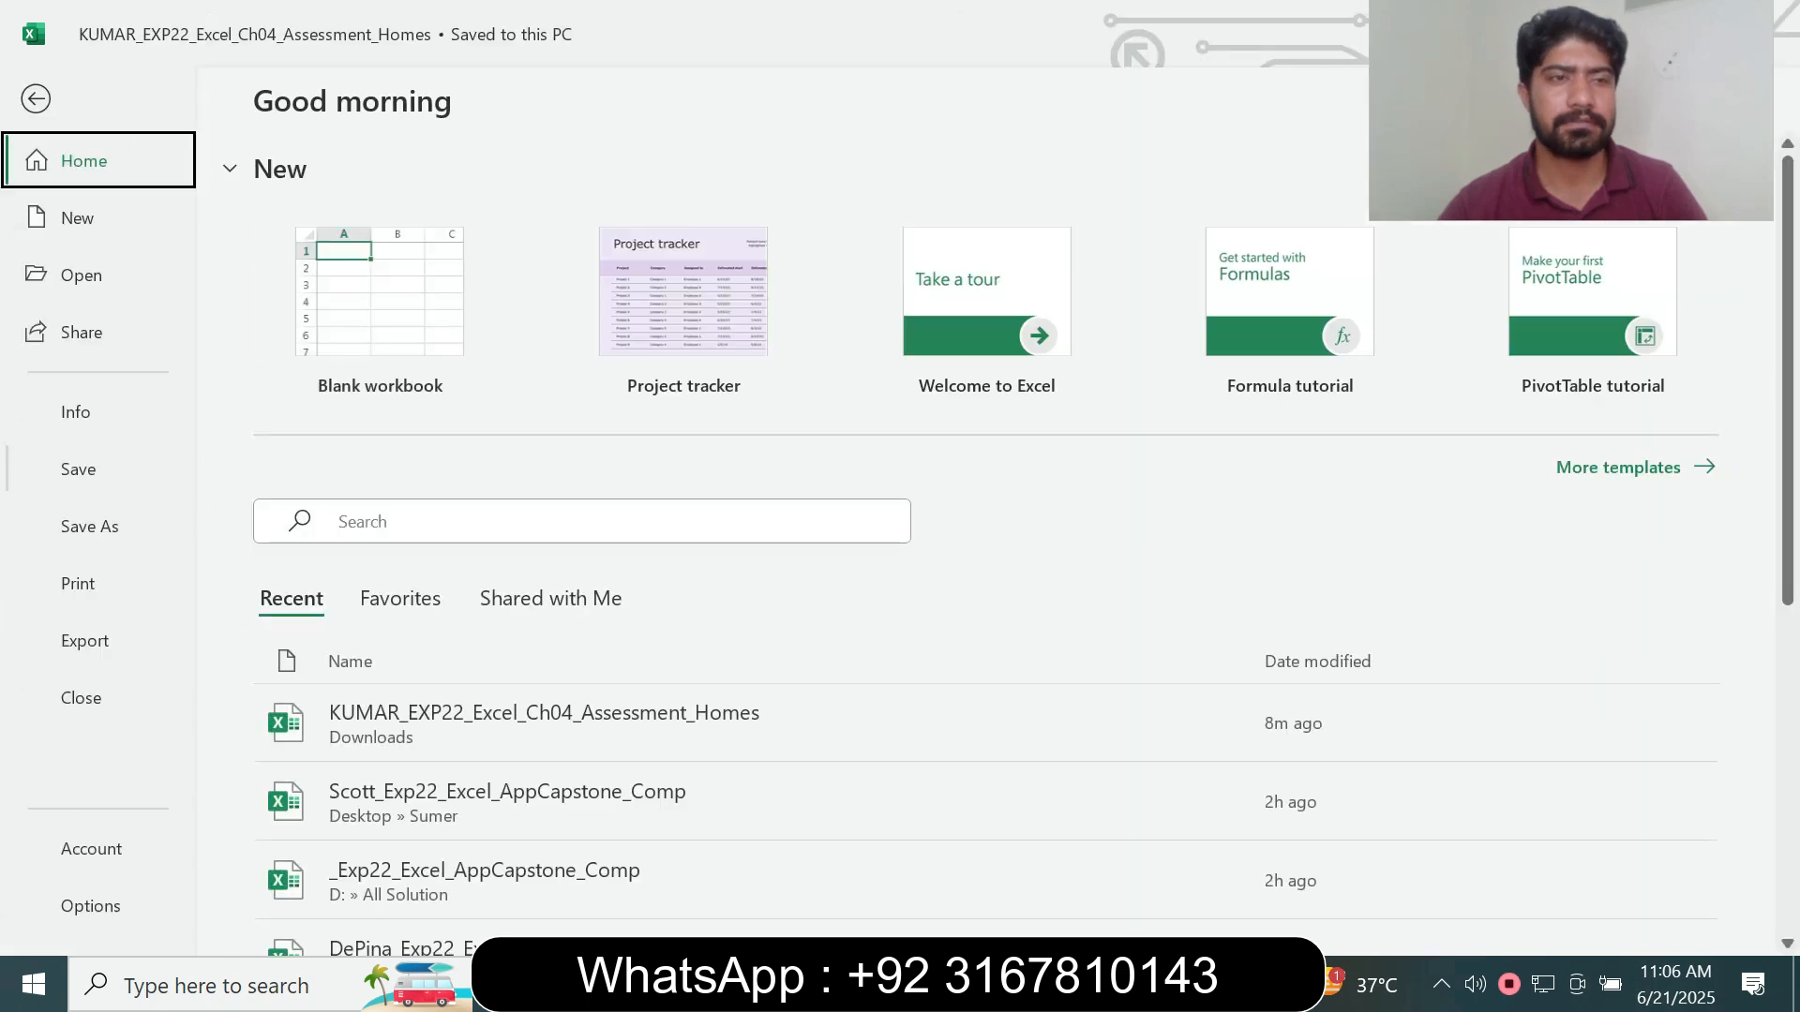
{"action": "left_click", "coordinate": [90, 525]}
{"action": "left_click_drag", "start_coordinate": [1571, 110], "coordinate": [1582, 345]}
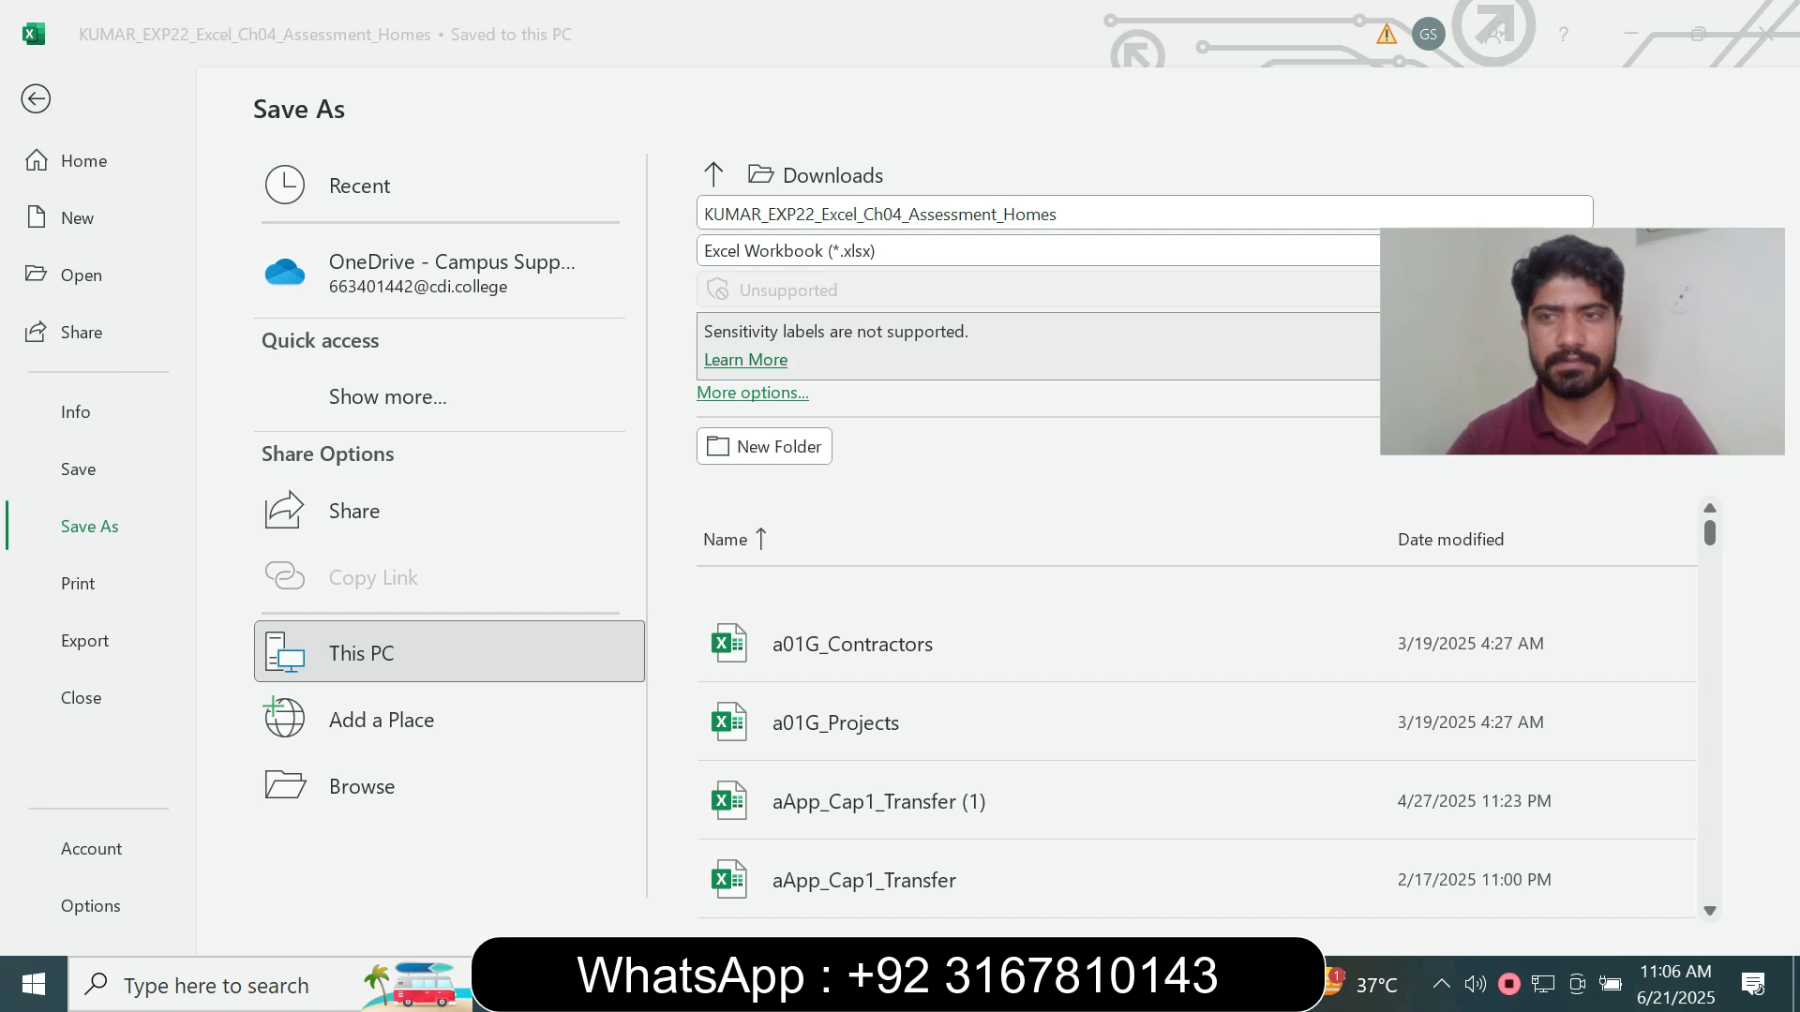
{"action": "left_click", "coordinate": [375, 785]}
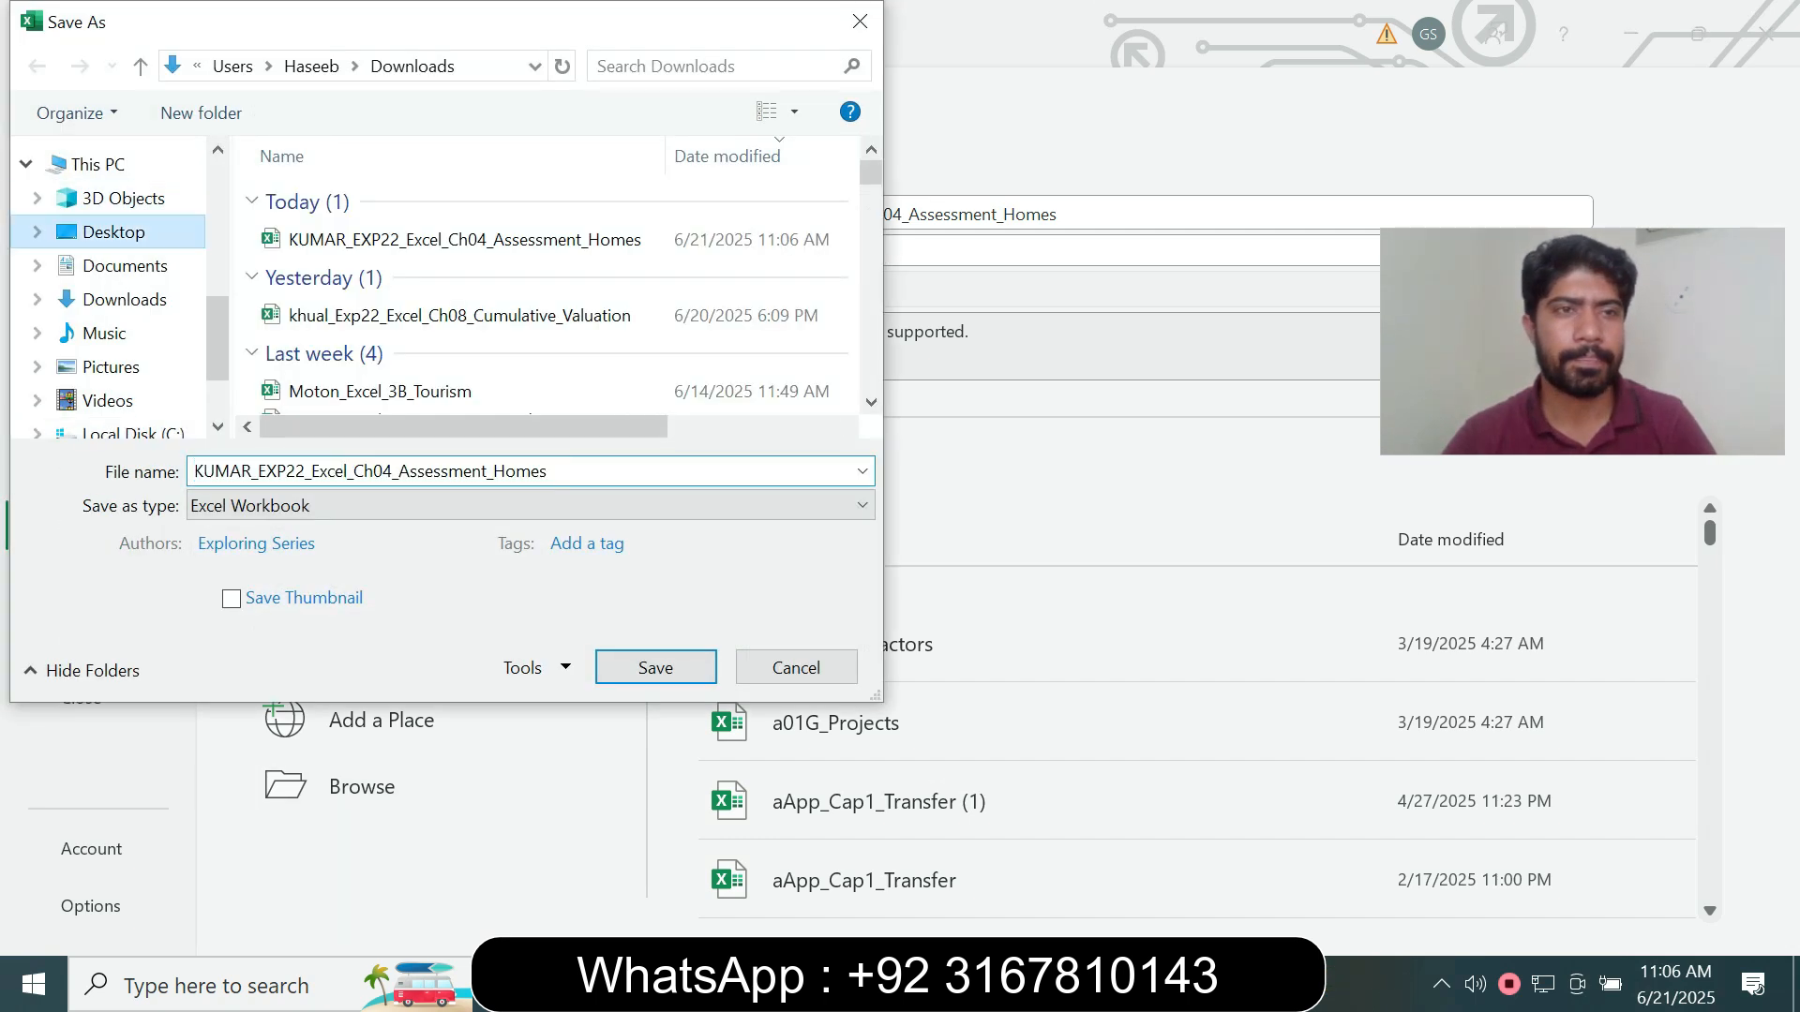
{"action": "left_click", "coordinate": [114, 232]}
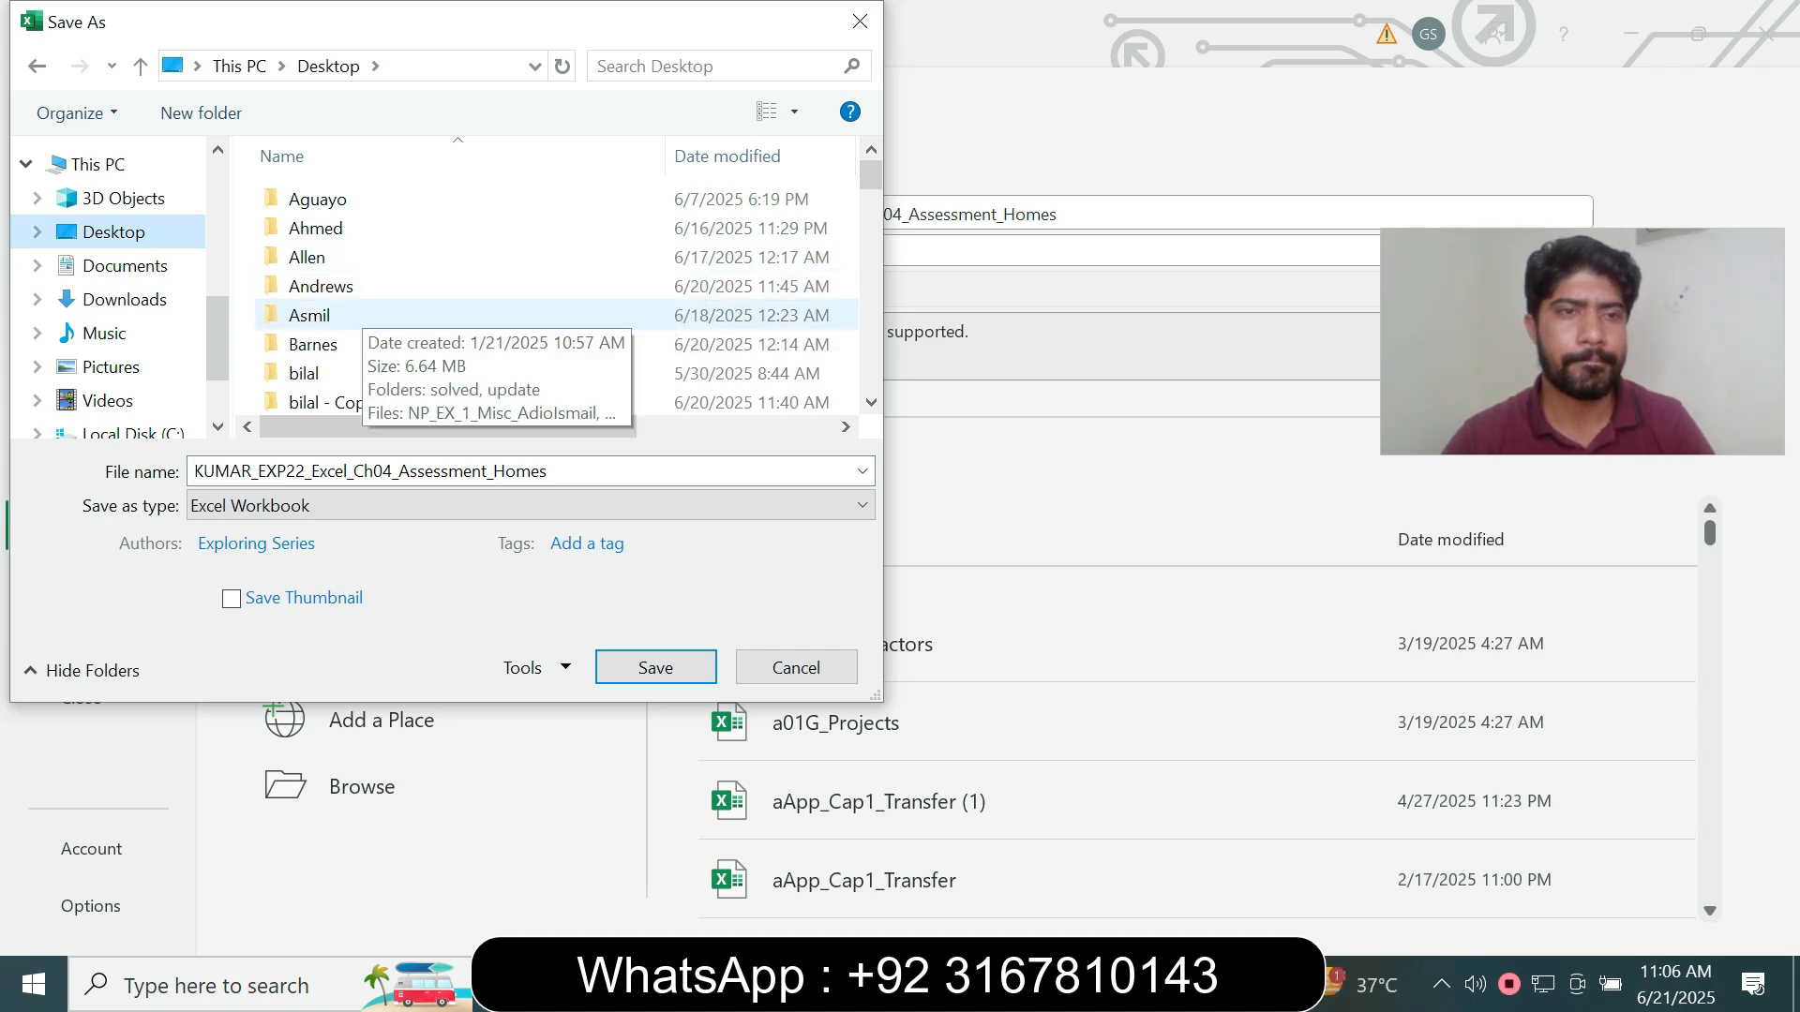
{"action": "double_click", "coordinate": [450, 345]}
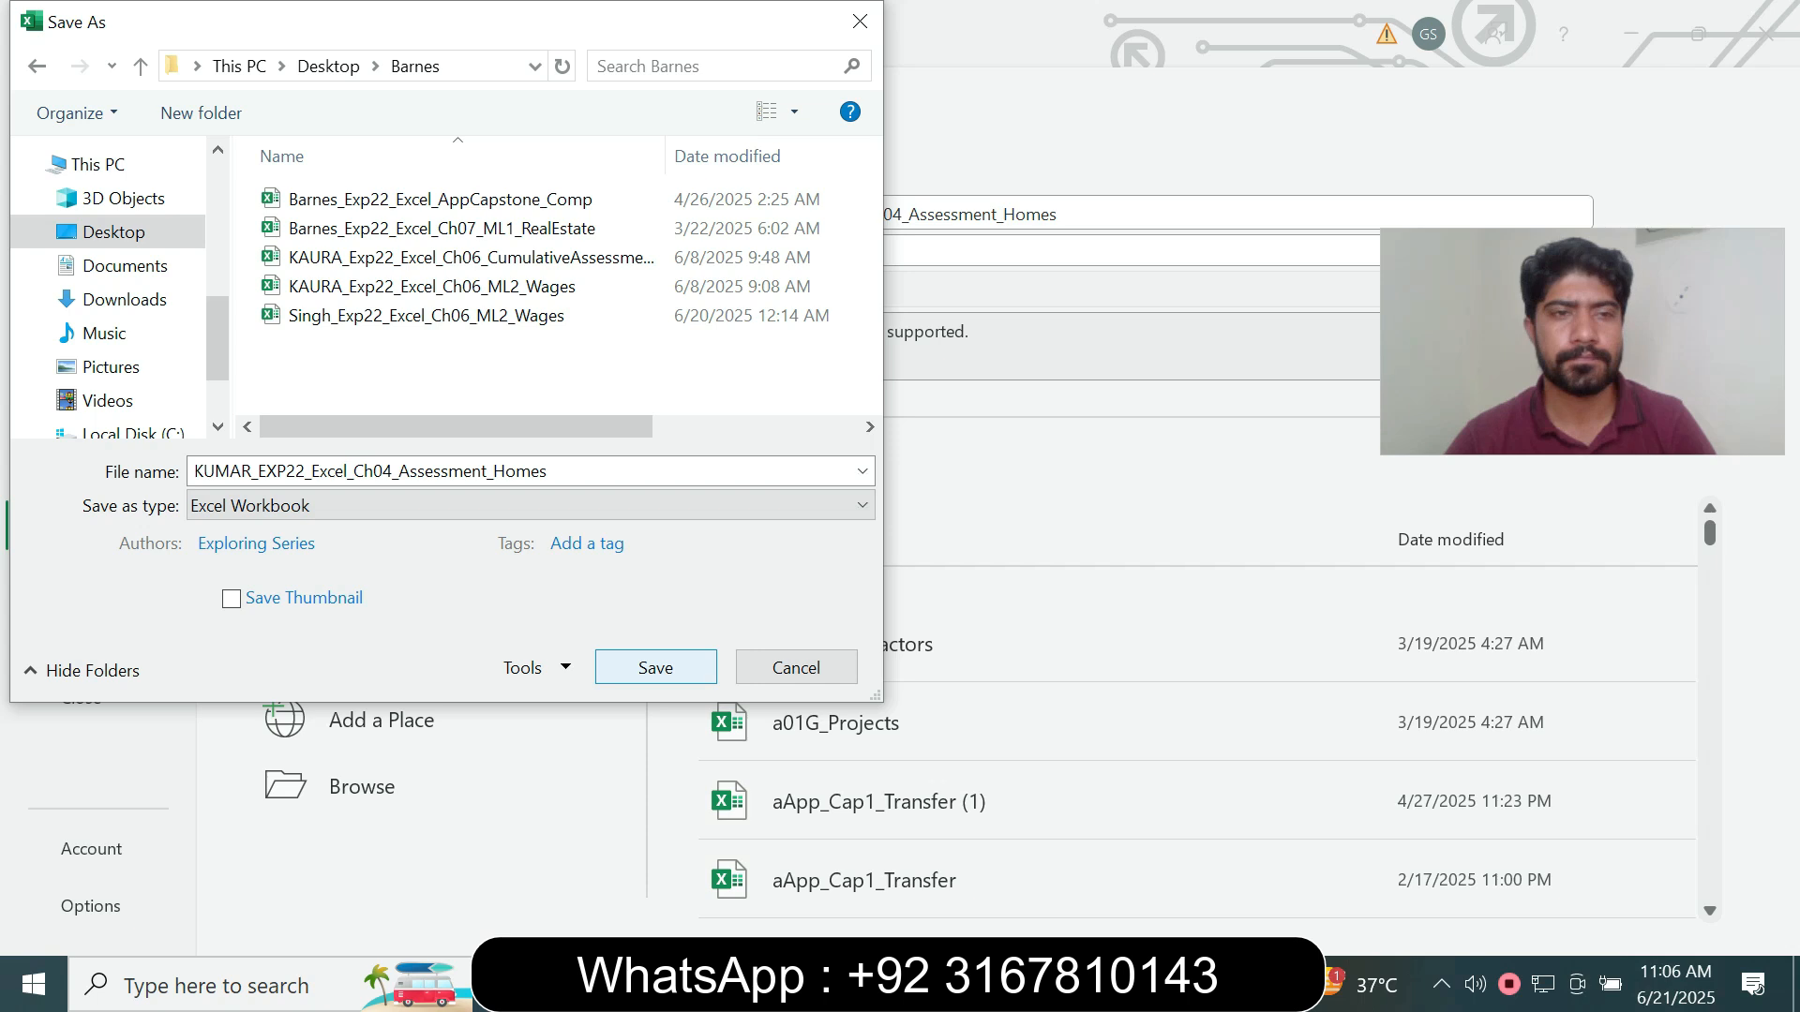
{"action": "left_click", "coordinate": [655, 667]}
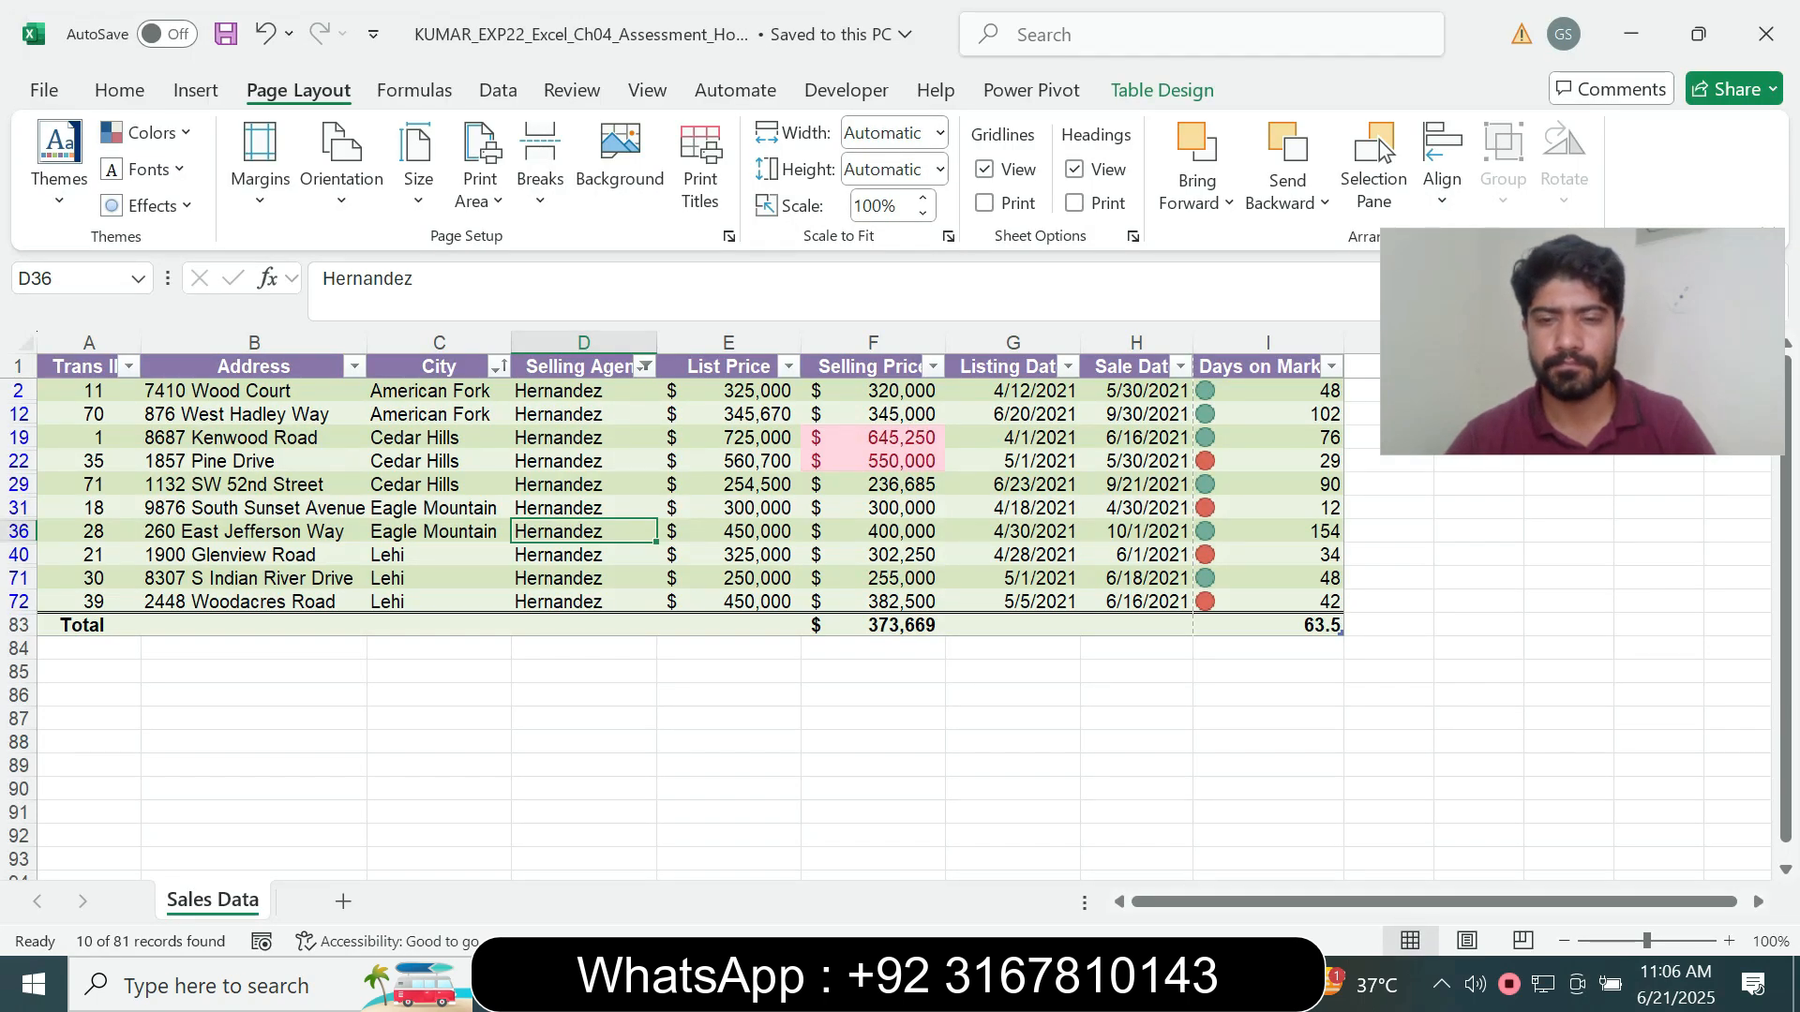
- Check the submission step in Word, switch to Chrome and start the Excel Chapter 4 Mid-Level 2 - Riverwood Rea (Copy) assignment
{"action": "mouse_move", "coordinate": [1070, 985]}
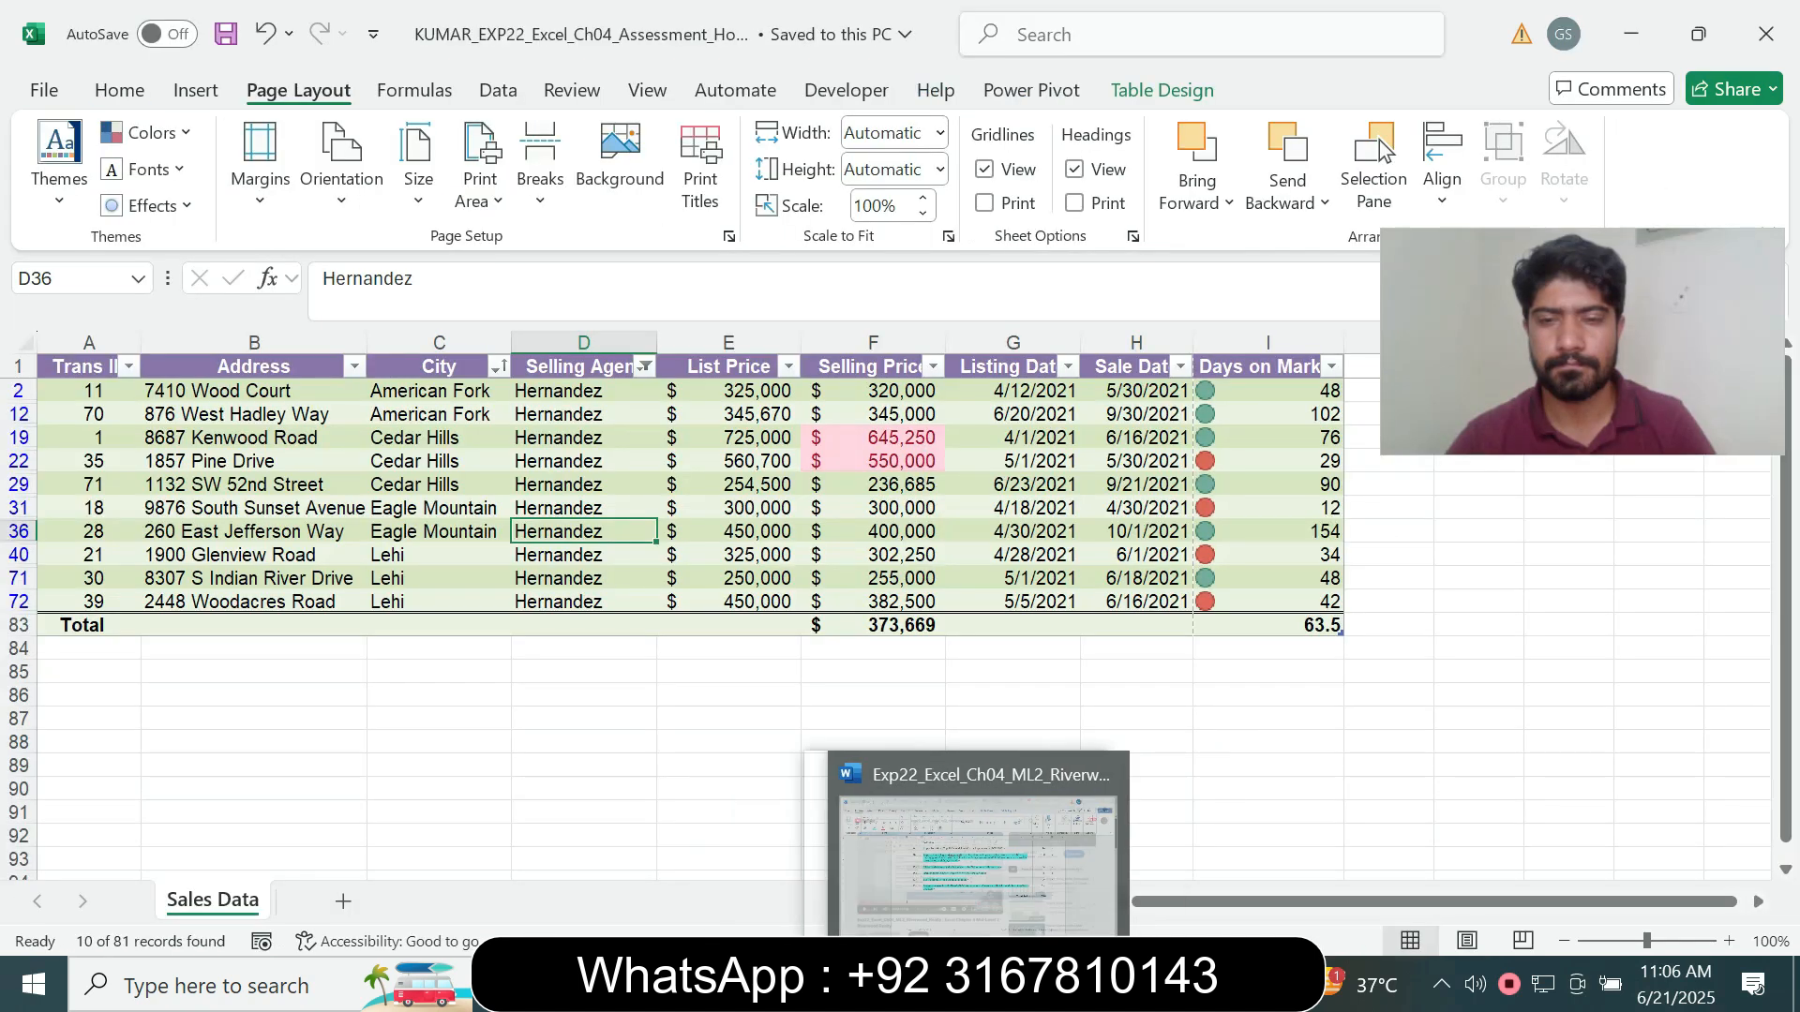
{"action": "left_click", "coordinate": [1069, 857]}
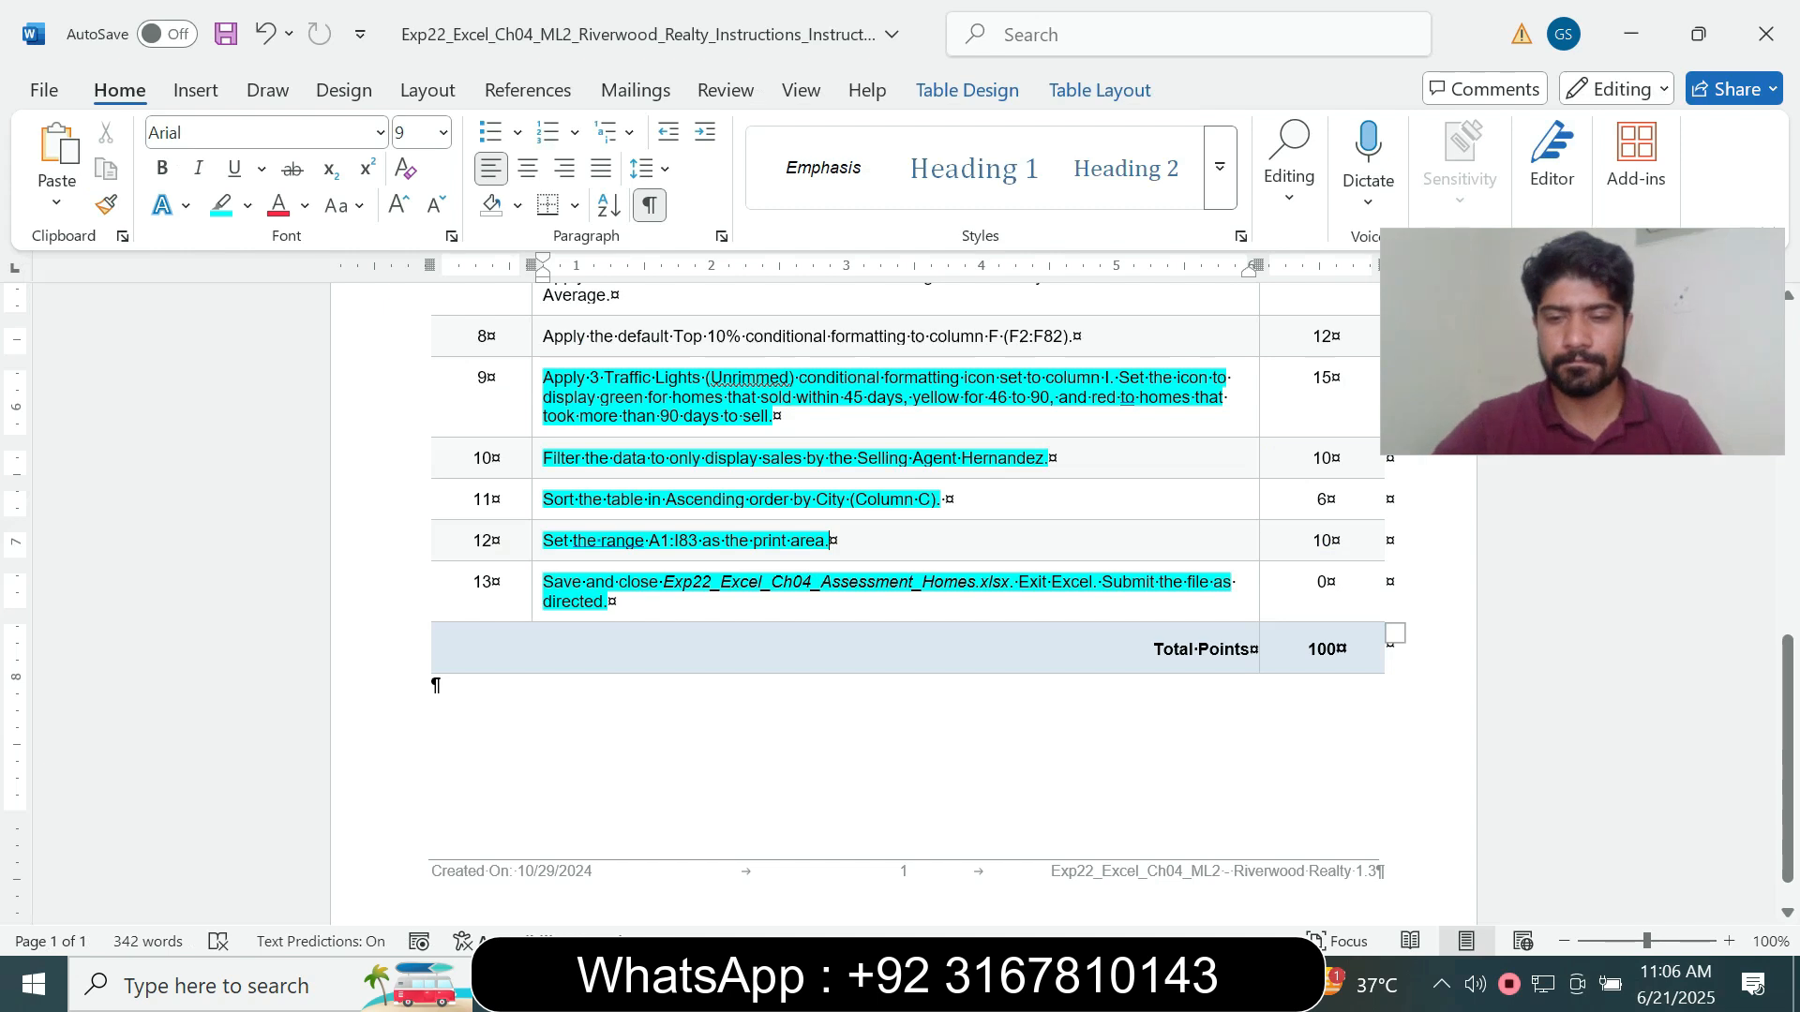
{"action": "key", "text": "alt+Tab"}
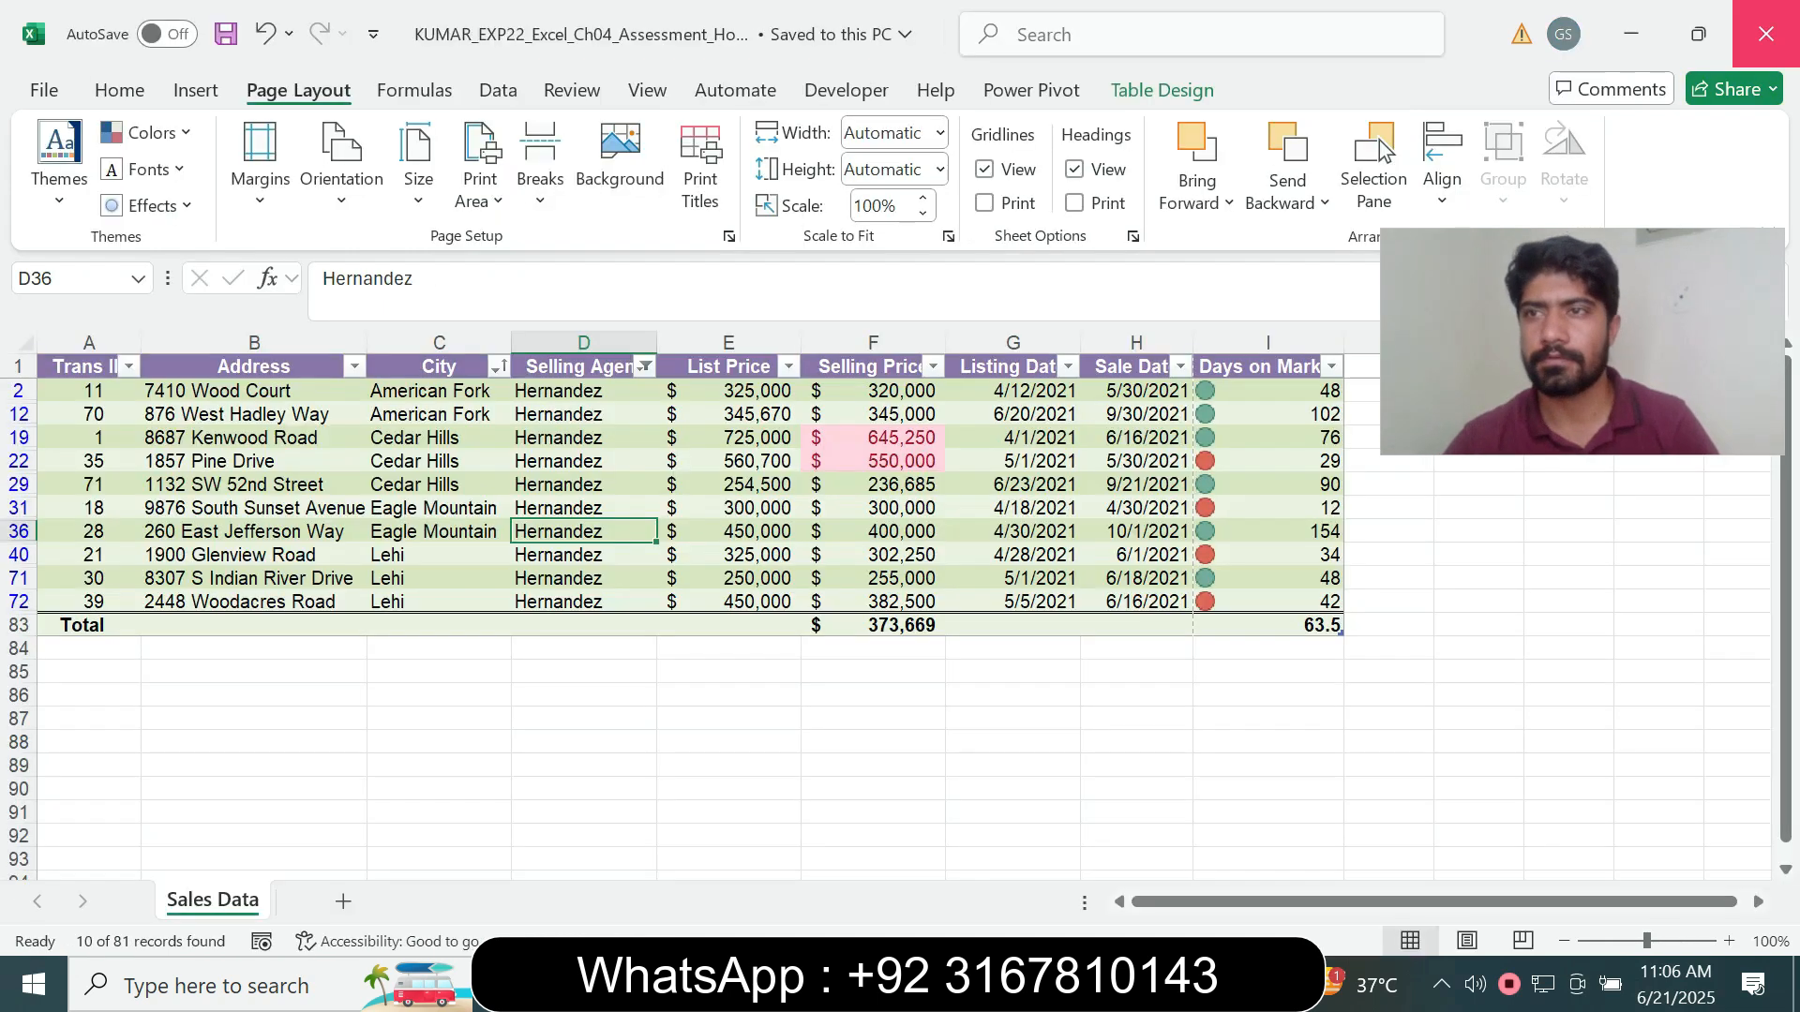
{"action": "key", "text": "alt+Tab"}
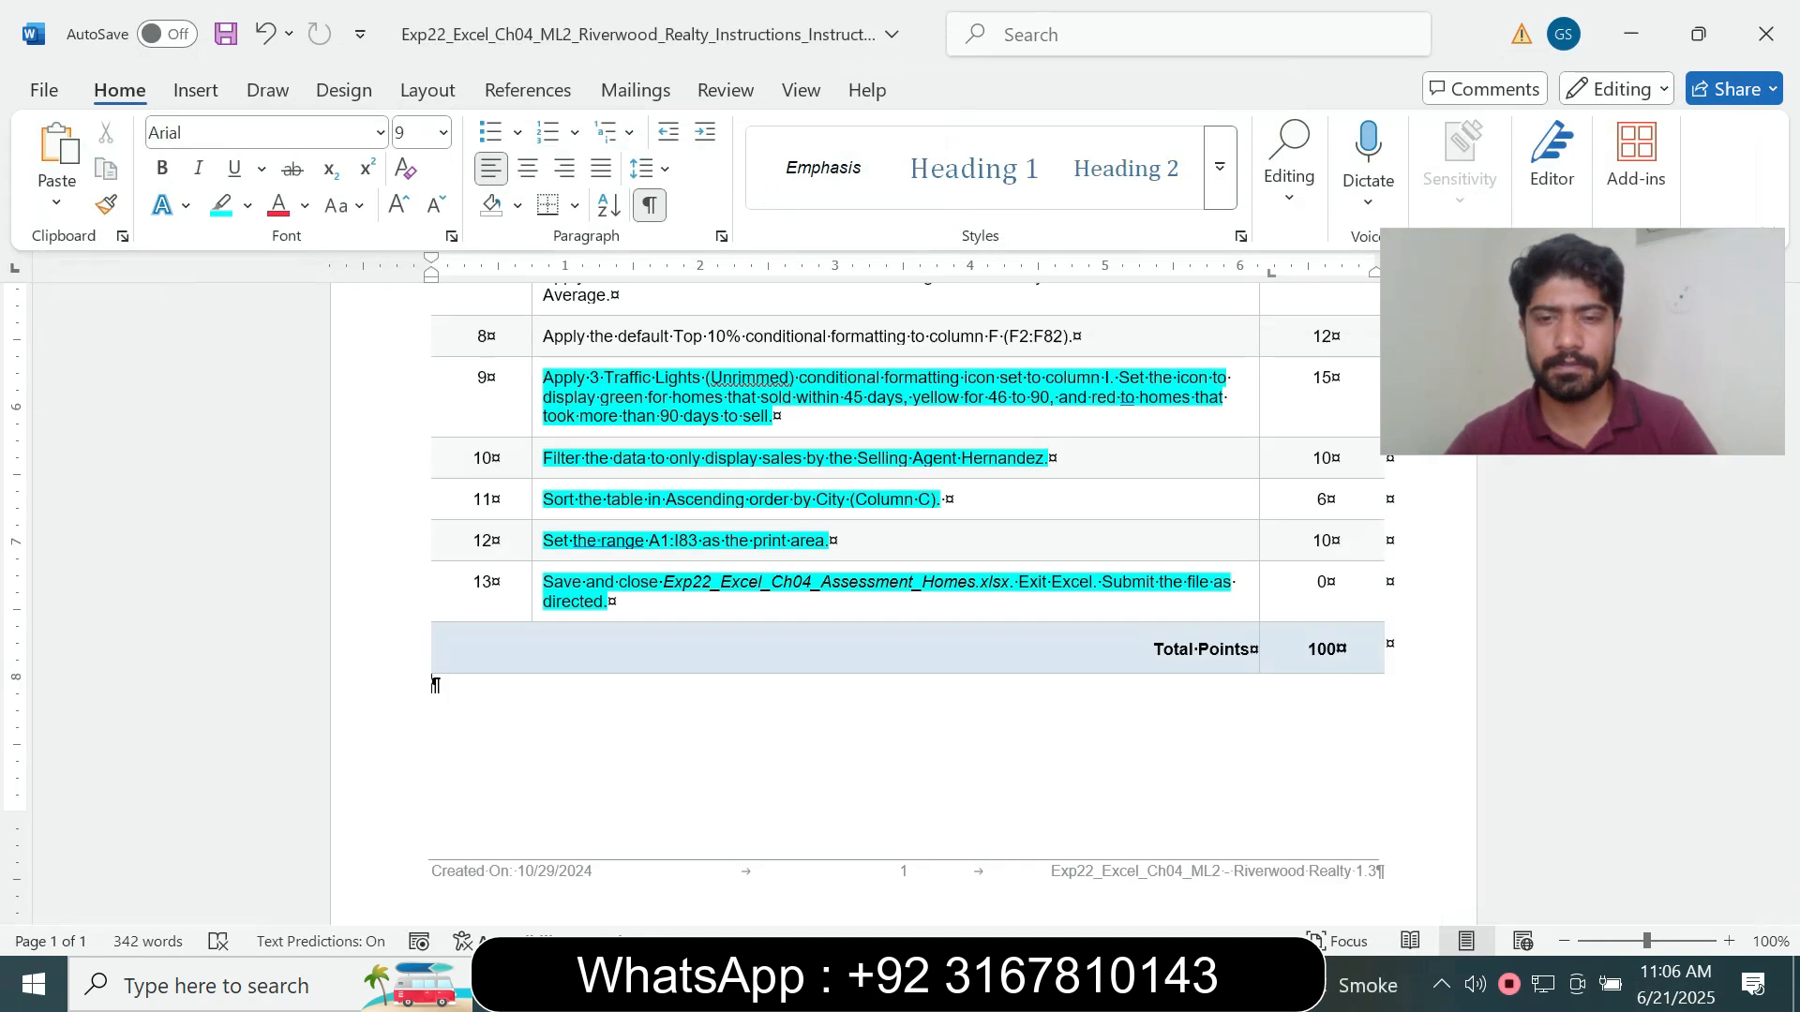
{"action": "left_click", "coordinate": [998, 872]}
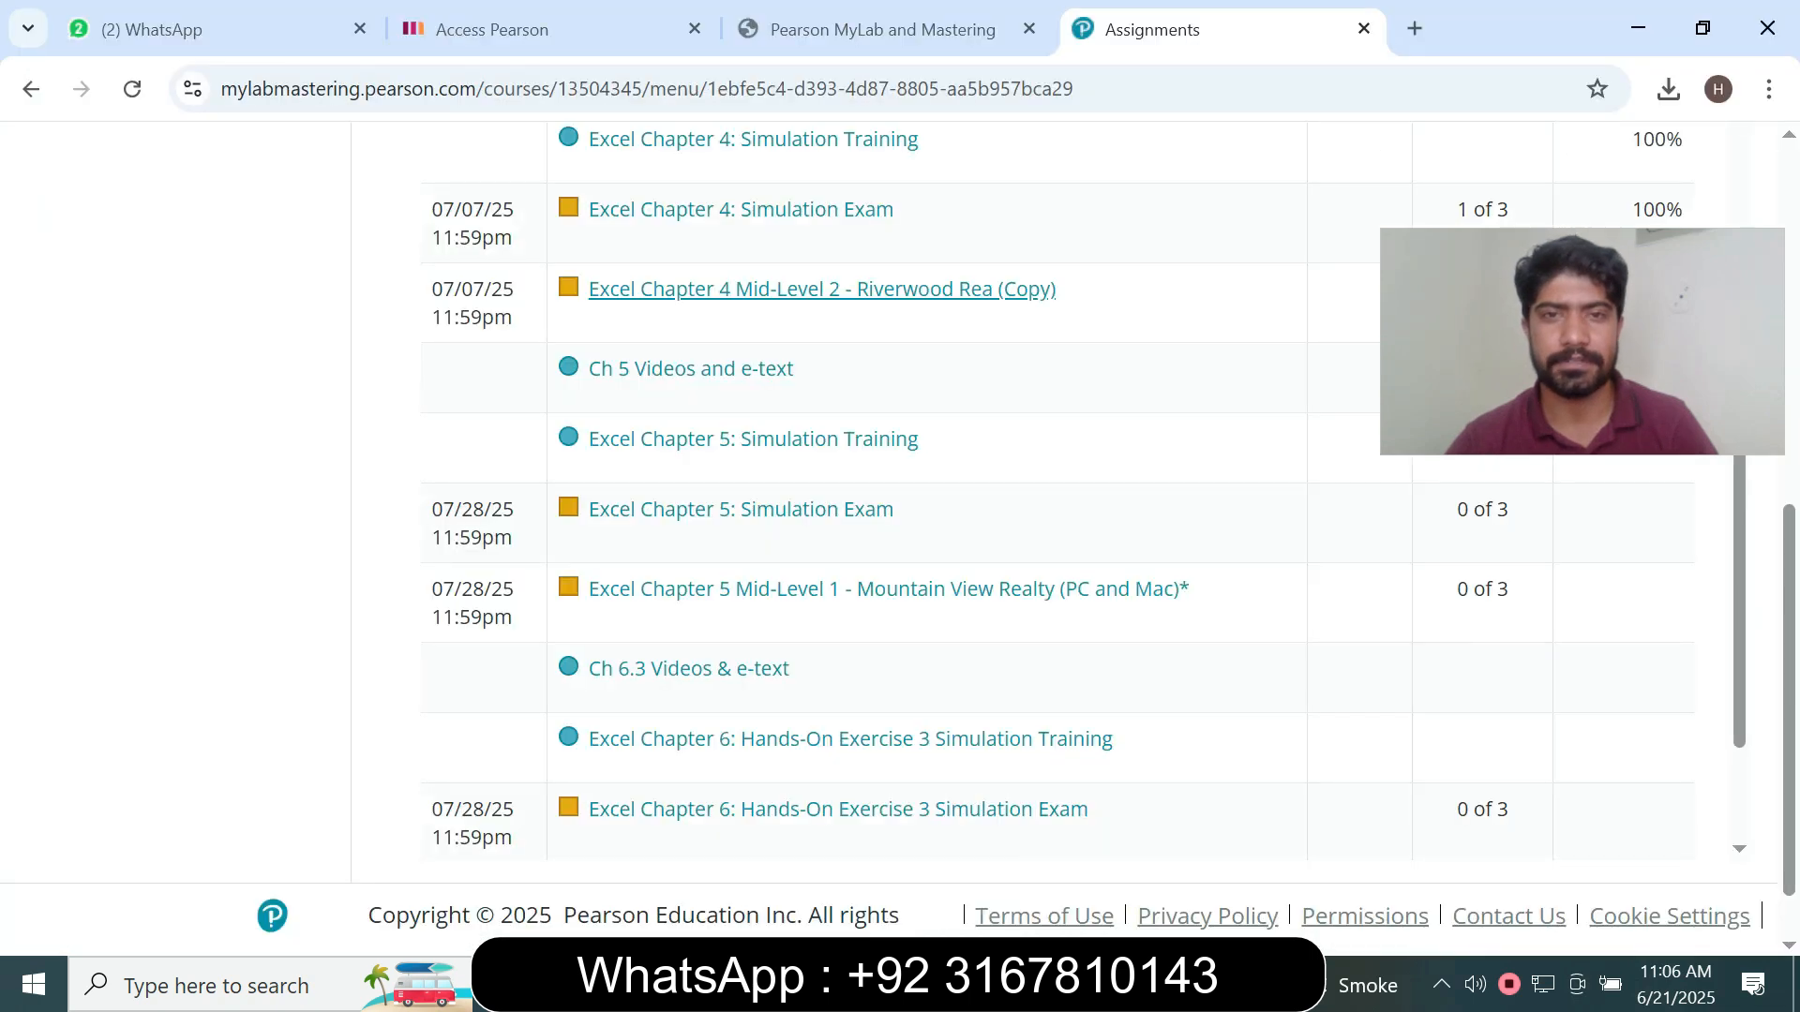
{"action": "left_click", "coordinate": [821, 289]}
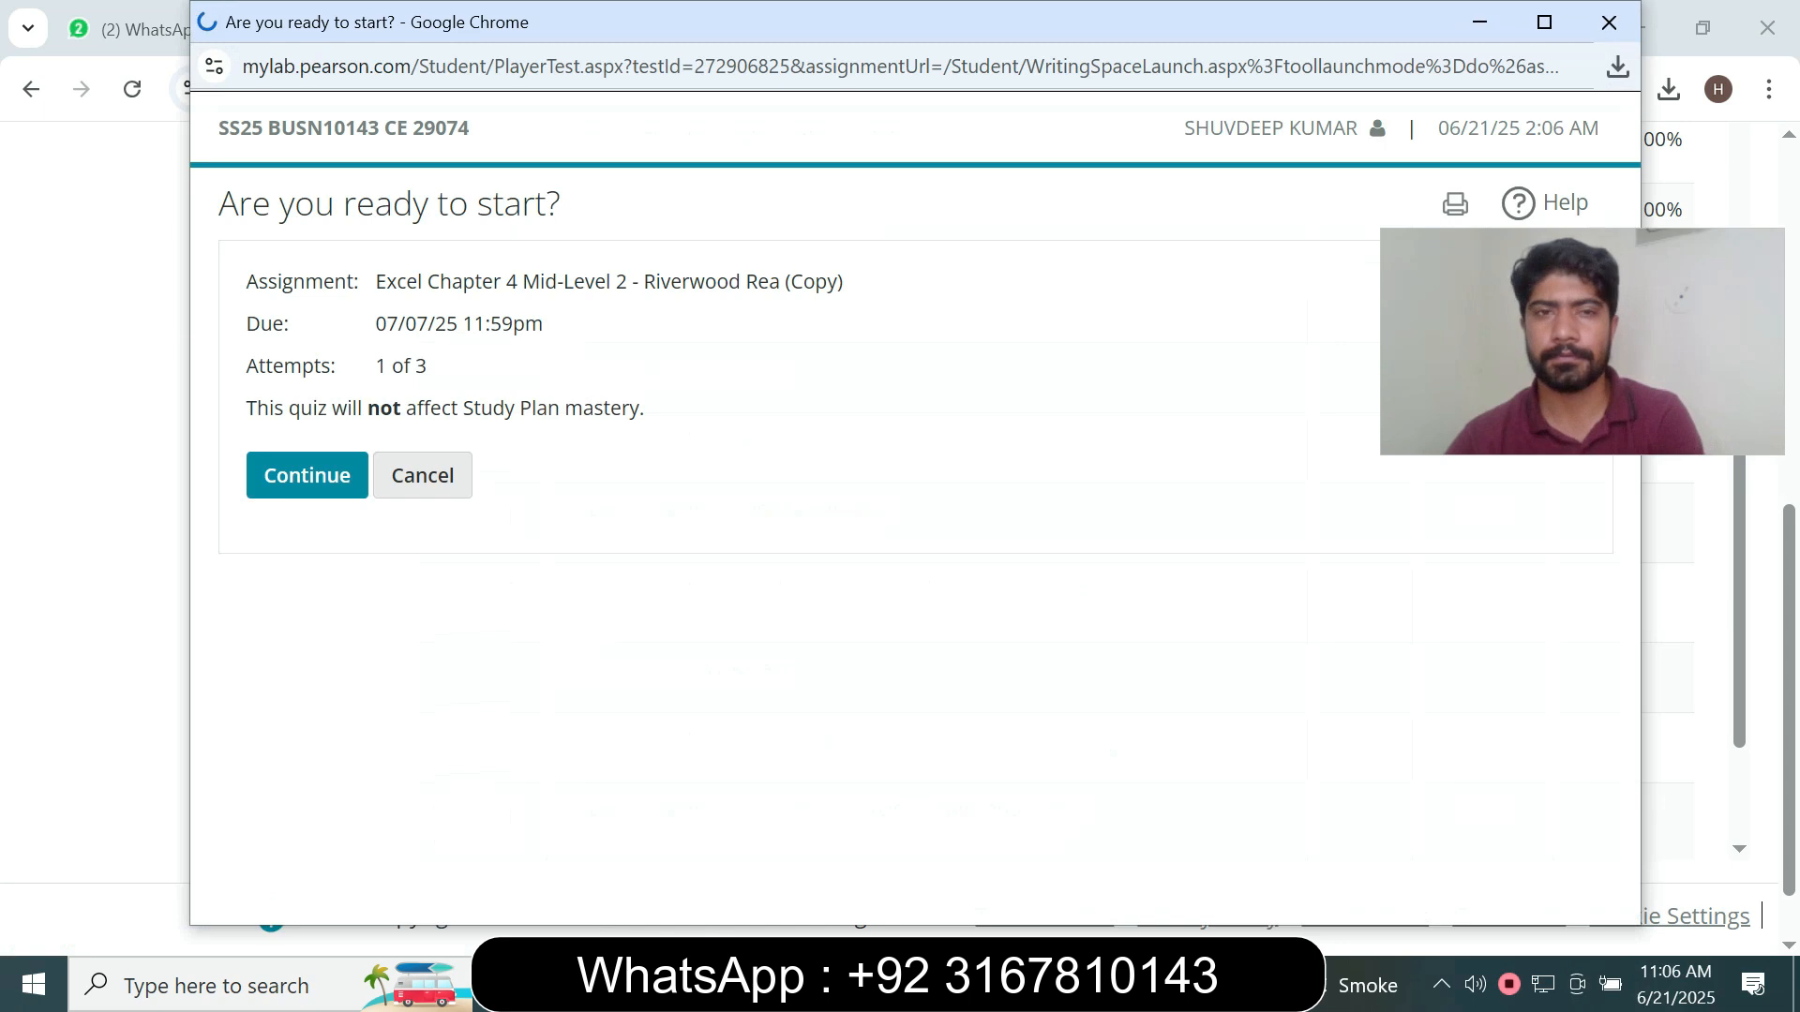
{"action": "left_click", "coordinate": [307, 476]}
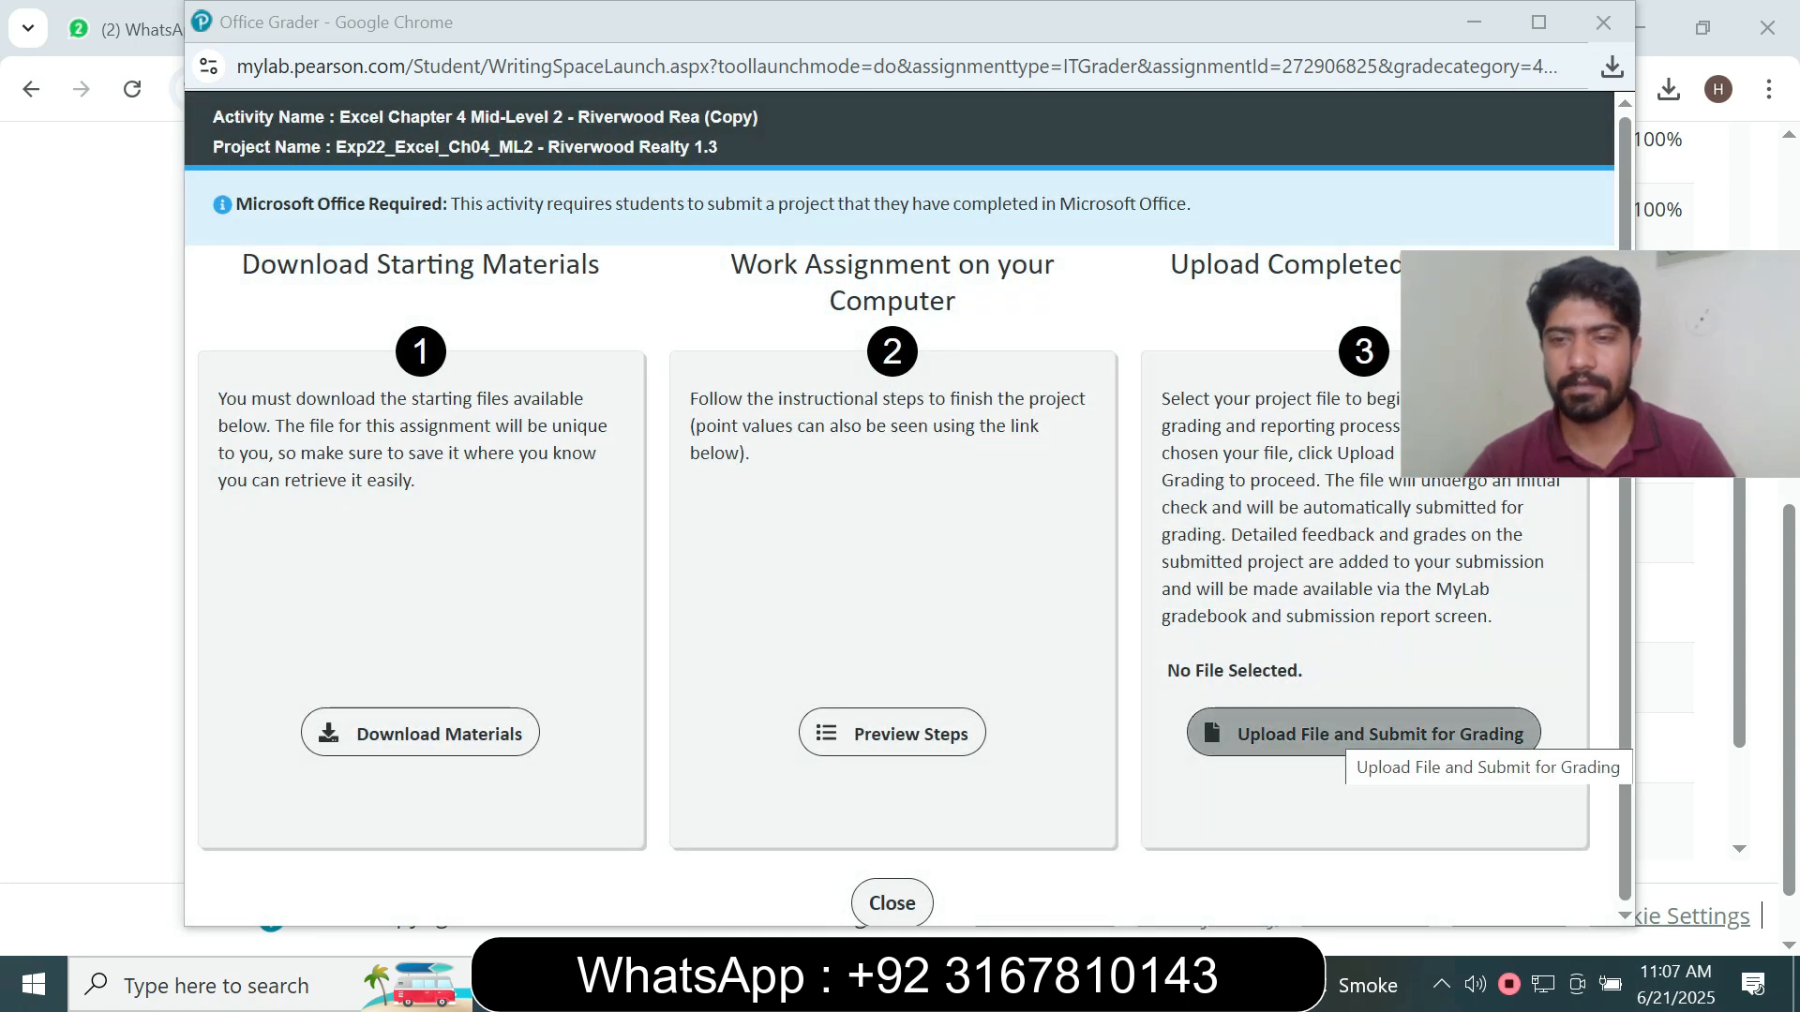
- Upload the student's EXP22_Excel_Ch04_Assessment_Homes workbook from the Barnes folder on the Desktop, submit it for grading and continue past the confirmation
{"action": "left_click", "coordinate": [1350, 736]}
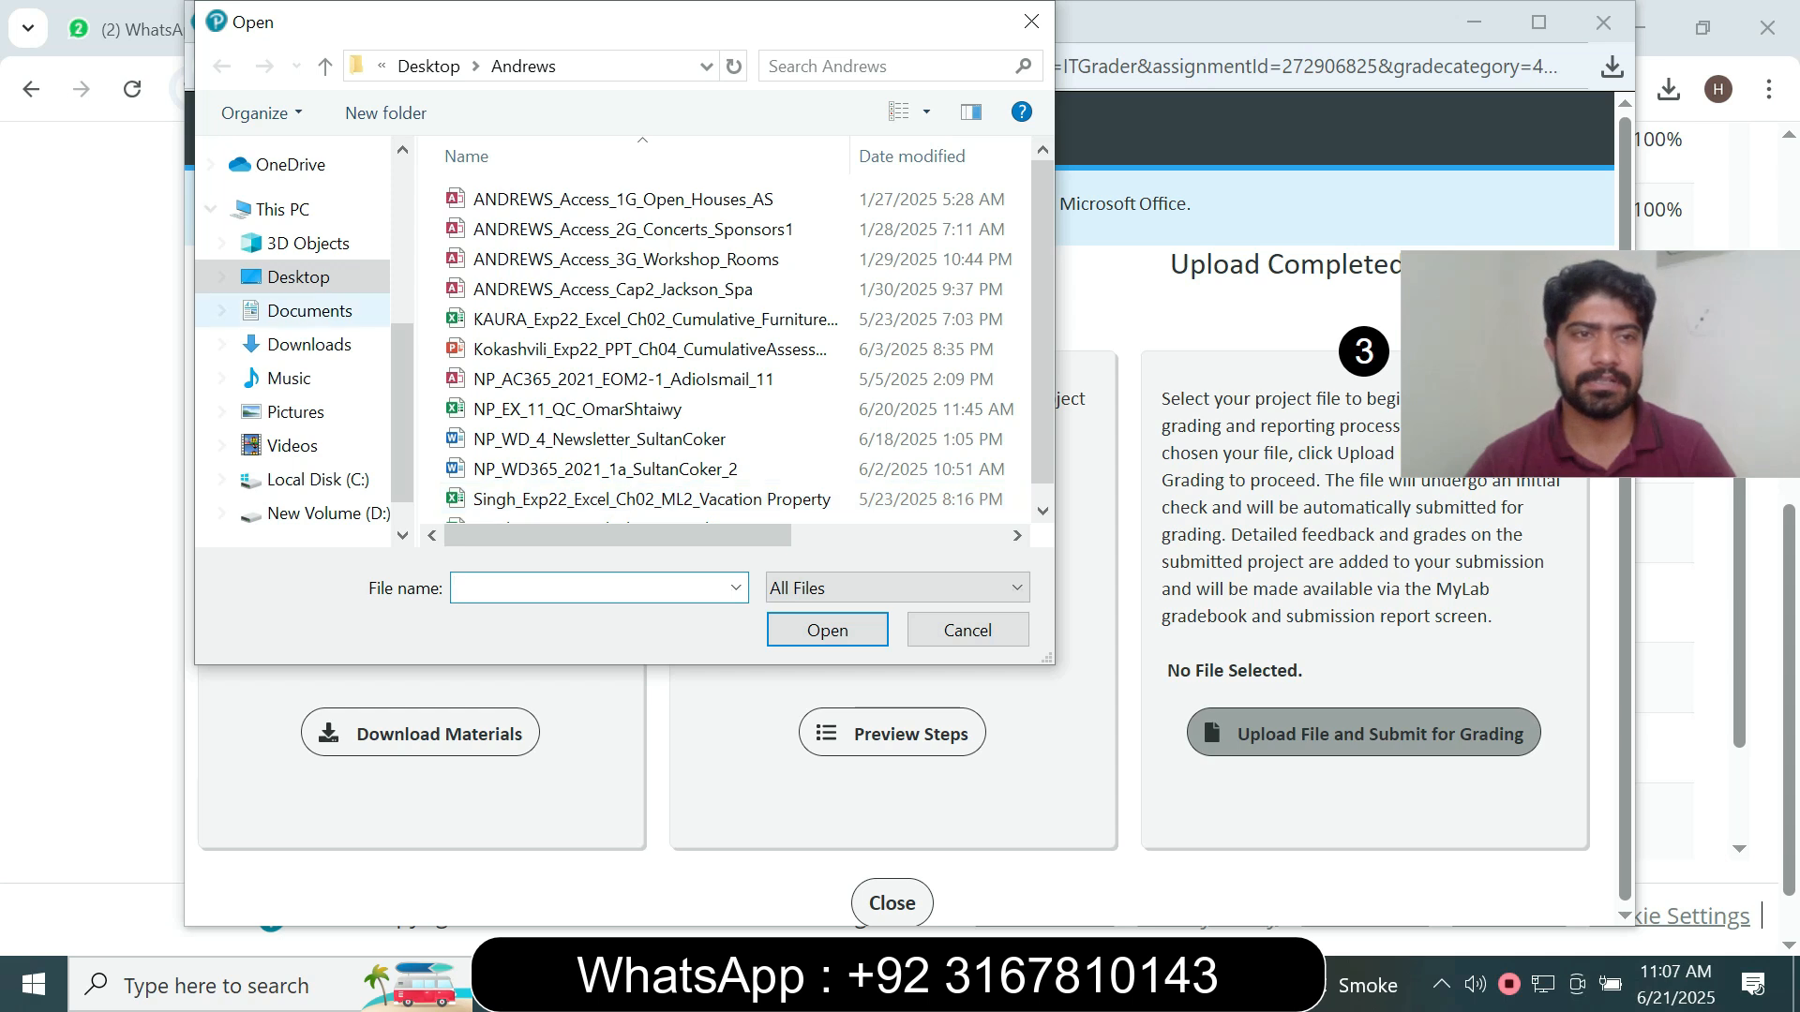
{"action": "left_click", "coordinate": [298, 276]}
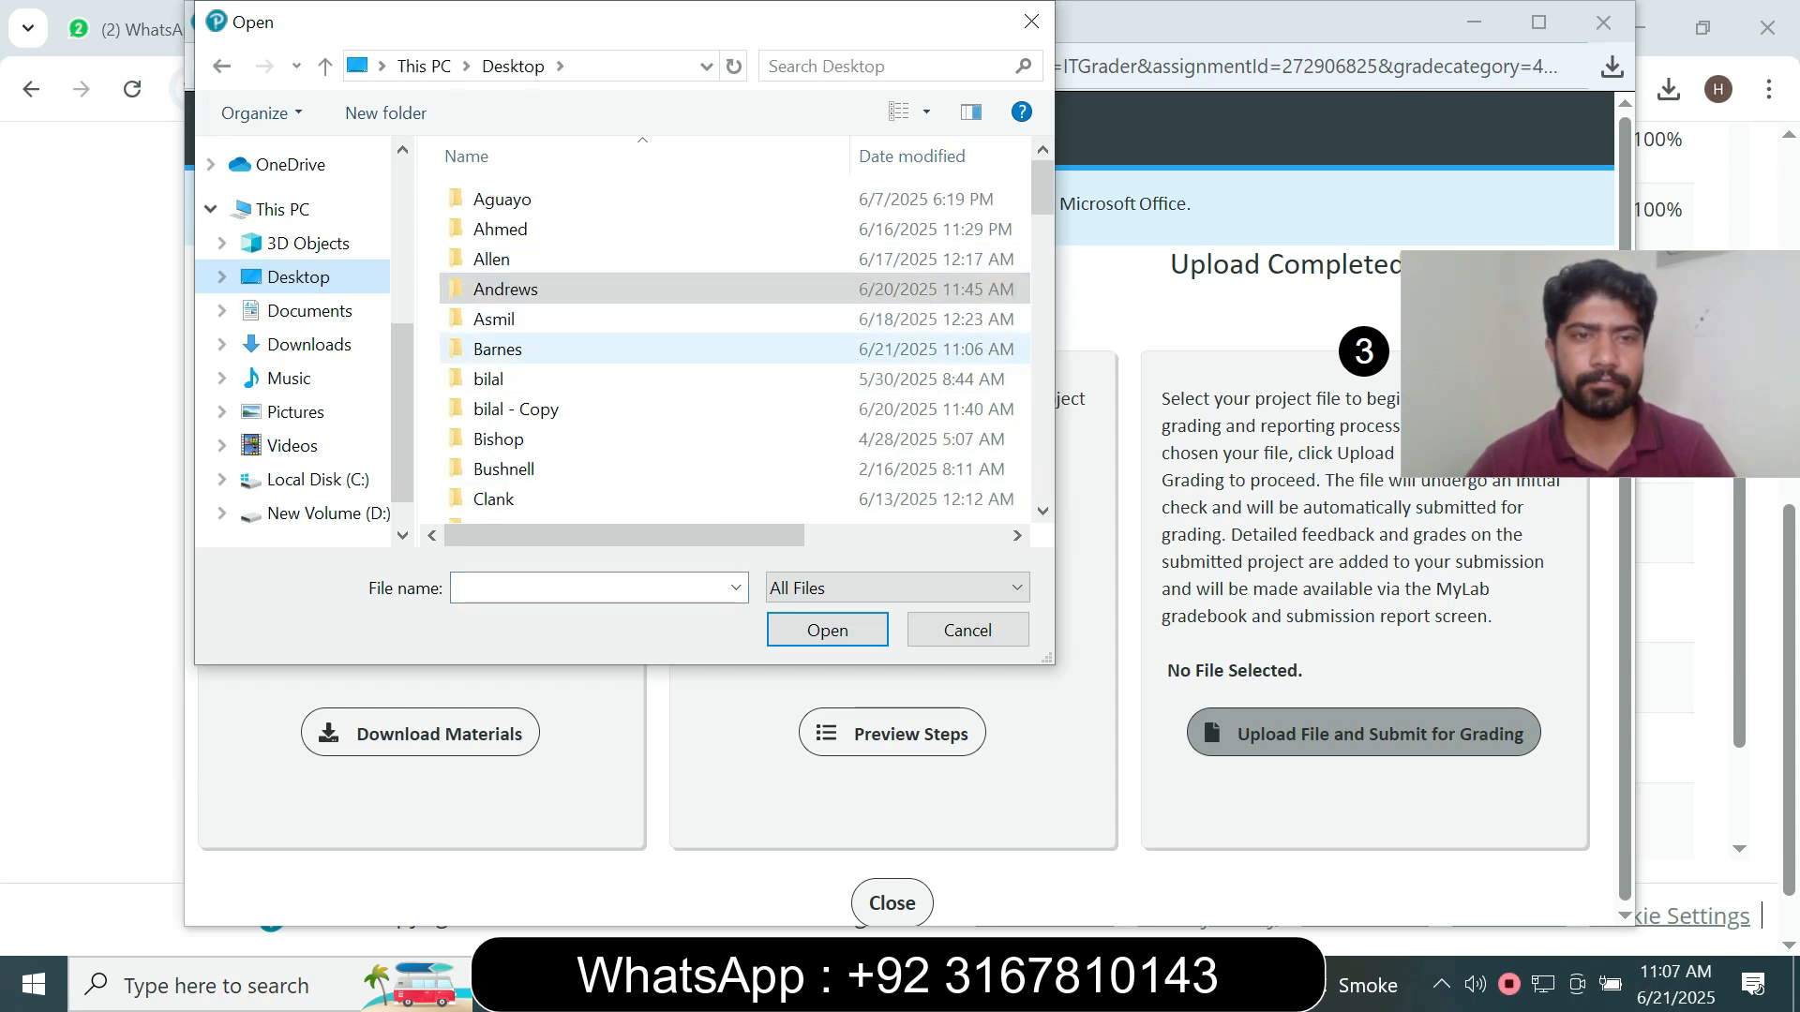
{"action": "double_click", "coordinate": [497, 349]}
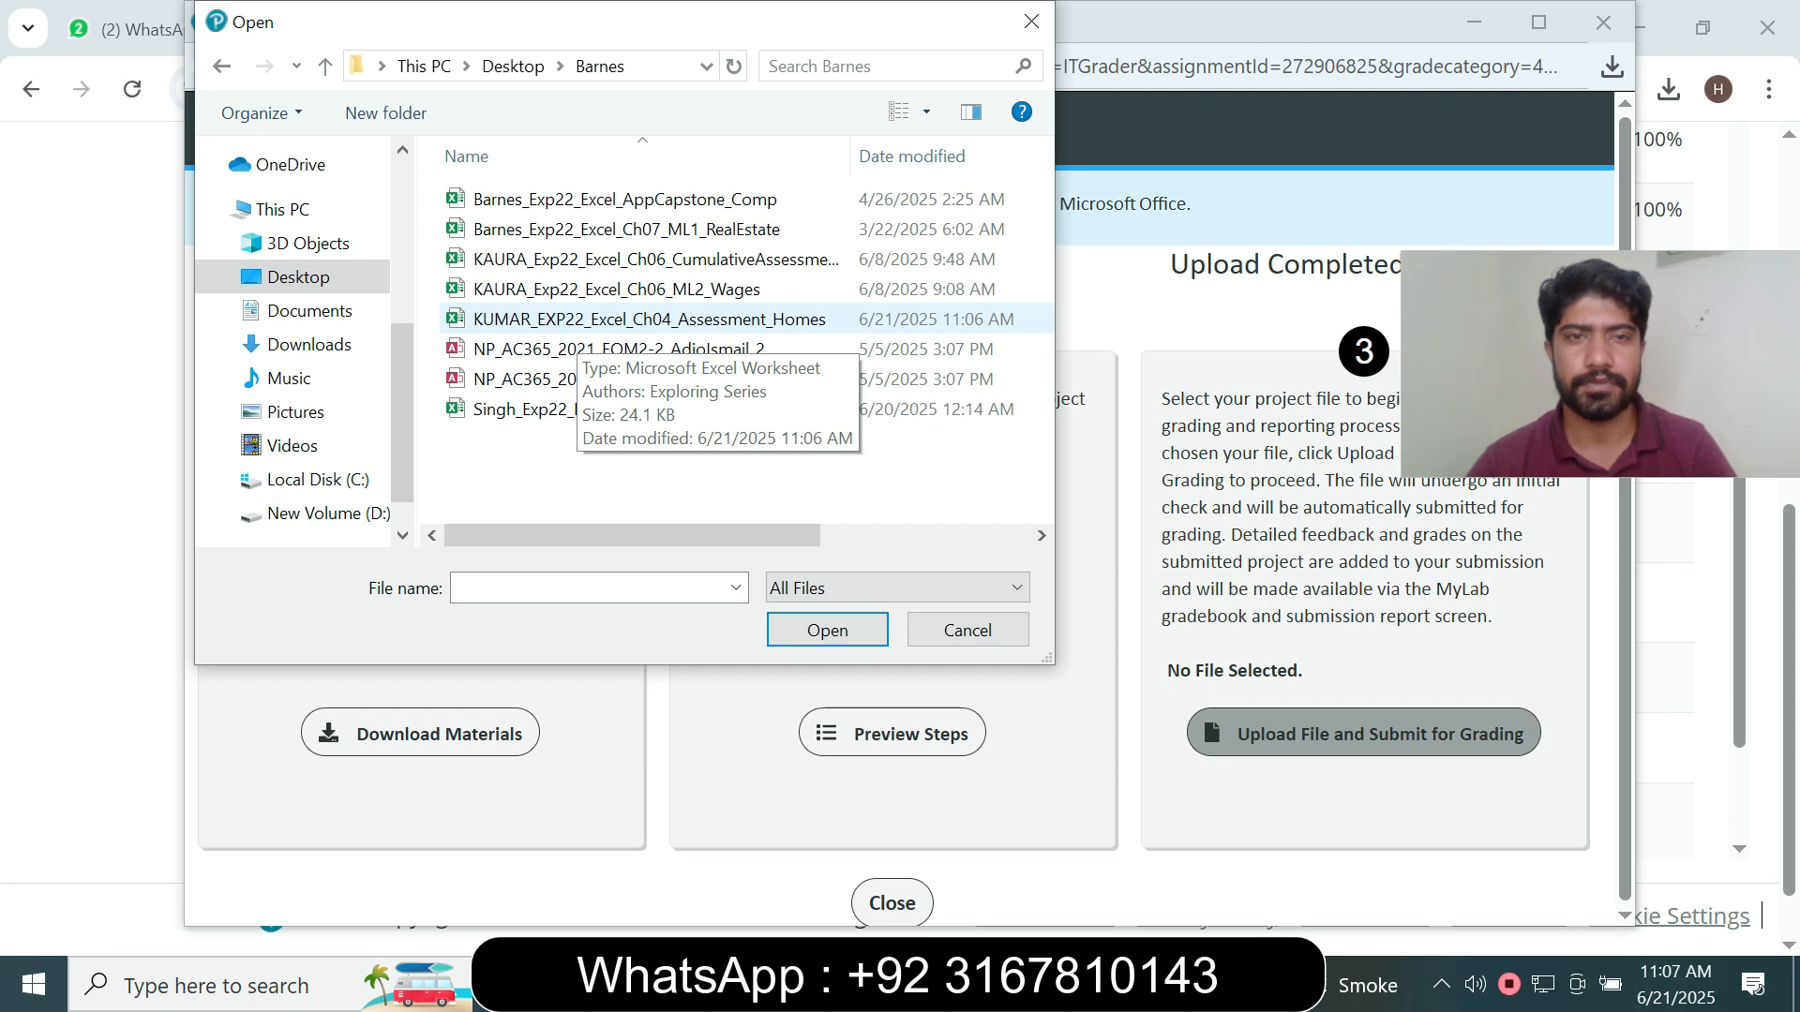
{"action": "left_click", "coordinate": [577, 323]}
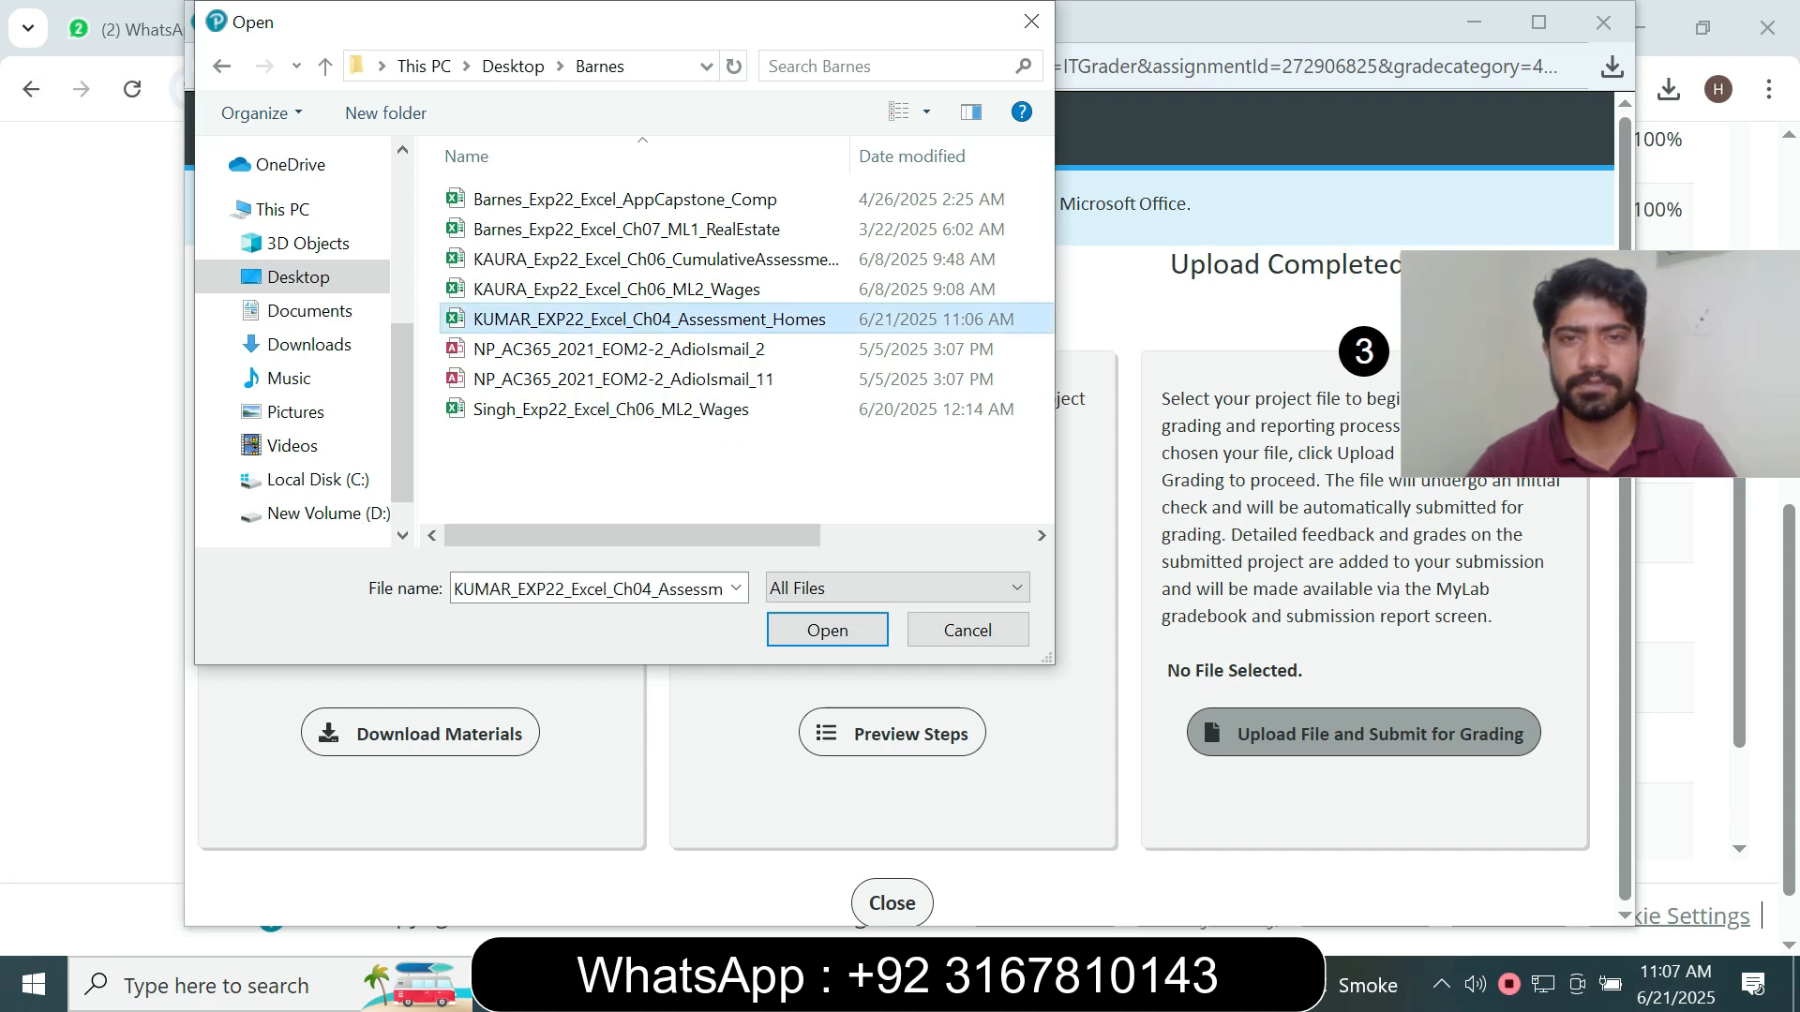
{"action": "left_click", "coordinate": [827, 630]}
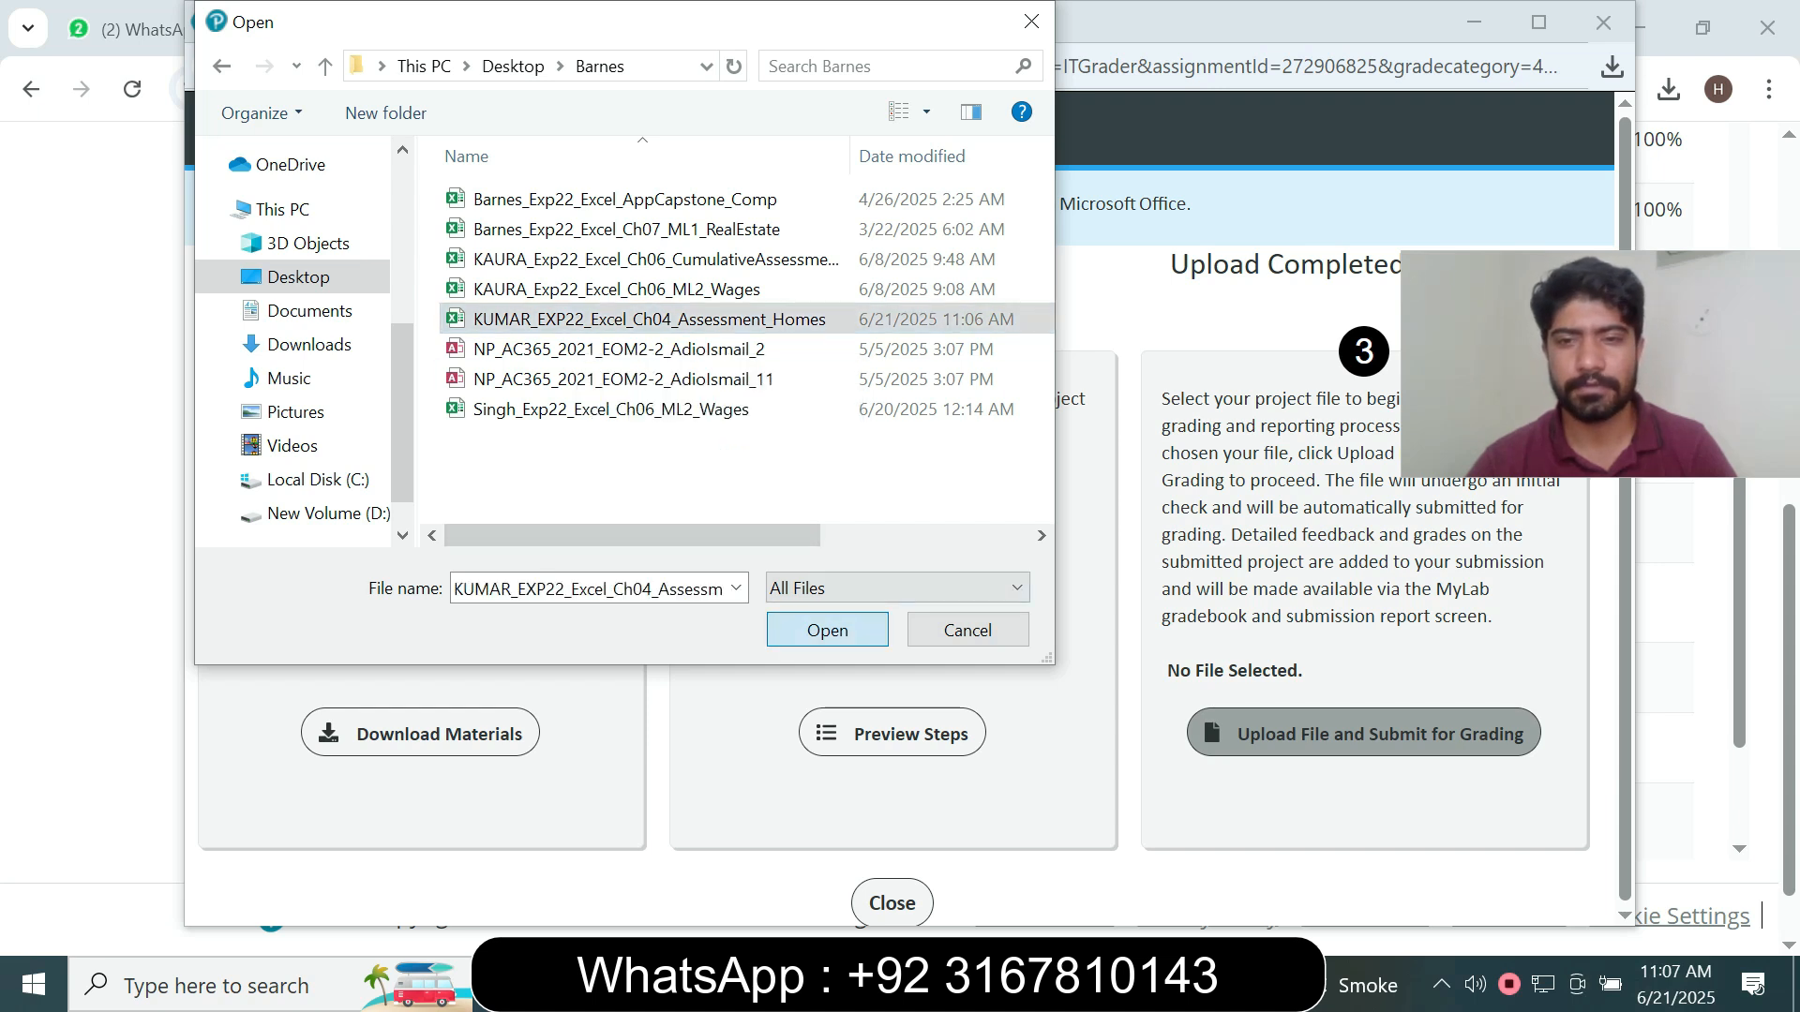
{"action": "left_click", "coordinate": [1261, 757]}
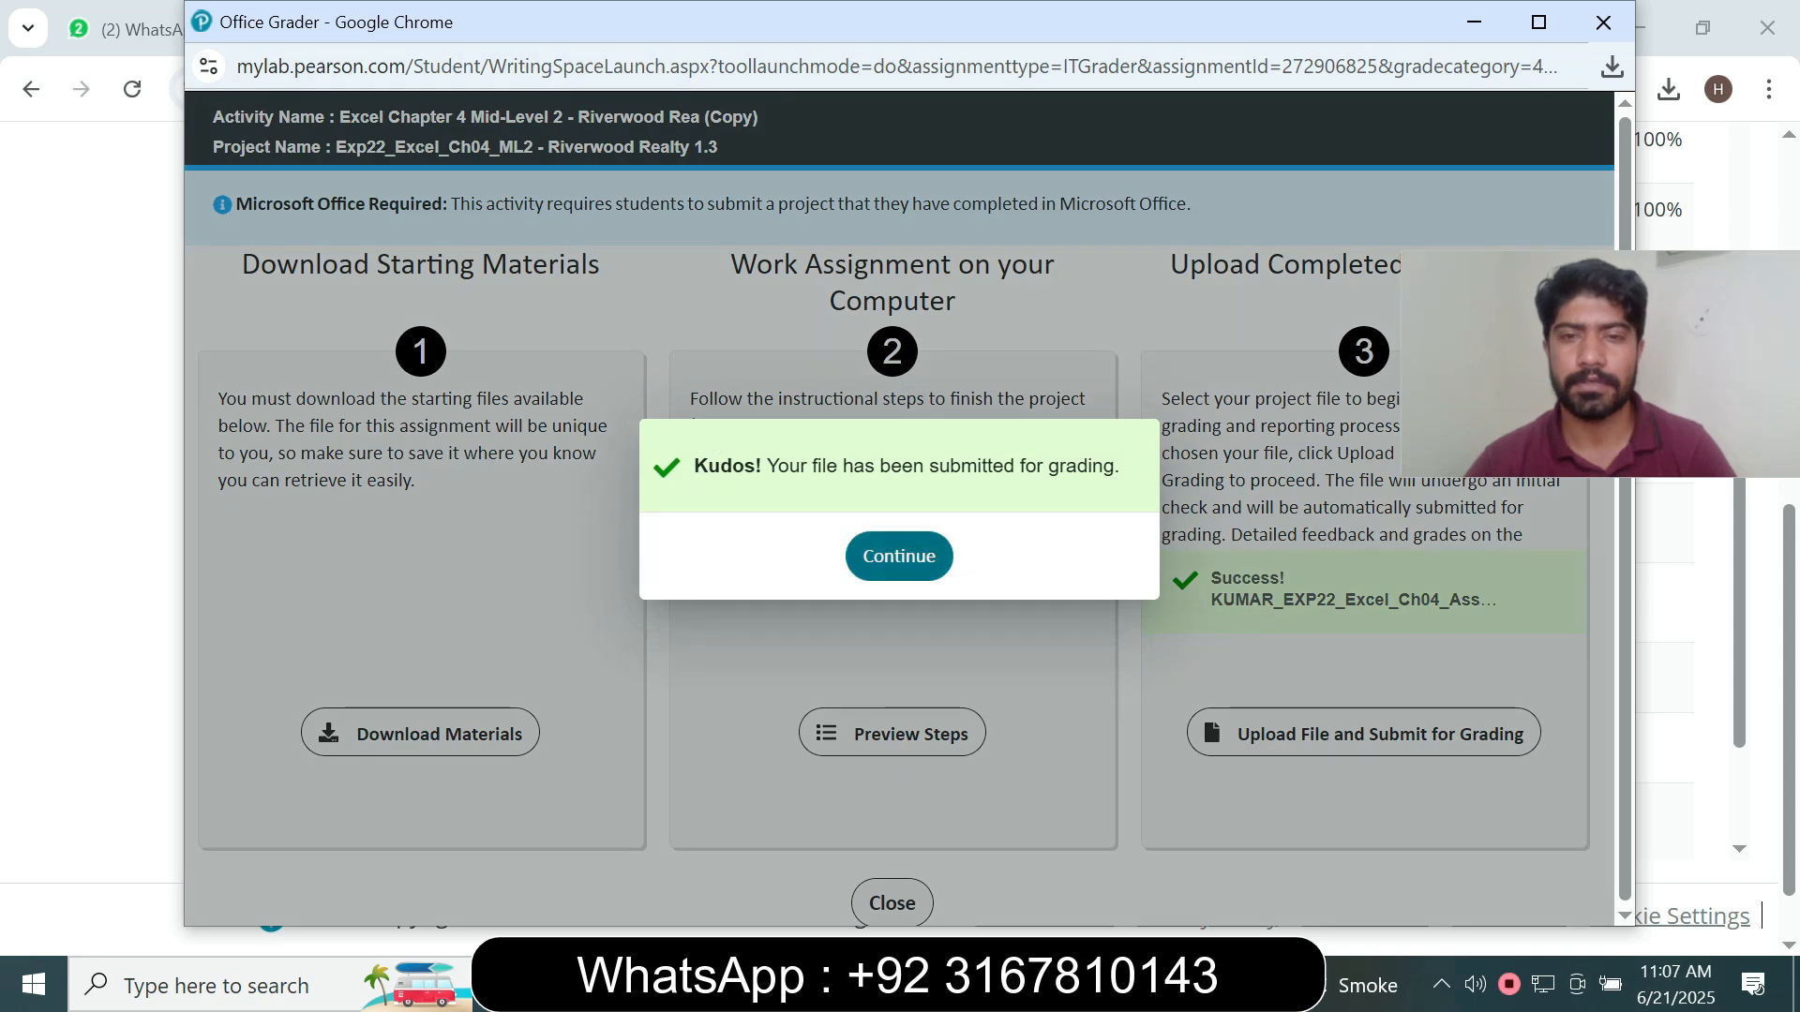
{"action": "left_click", "coordinate": [899, 556]}
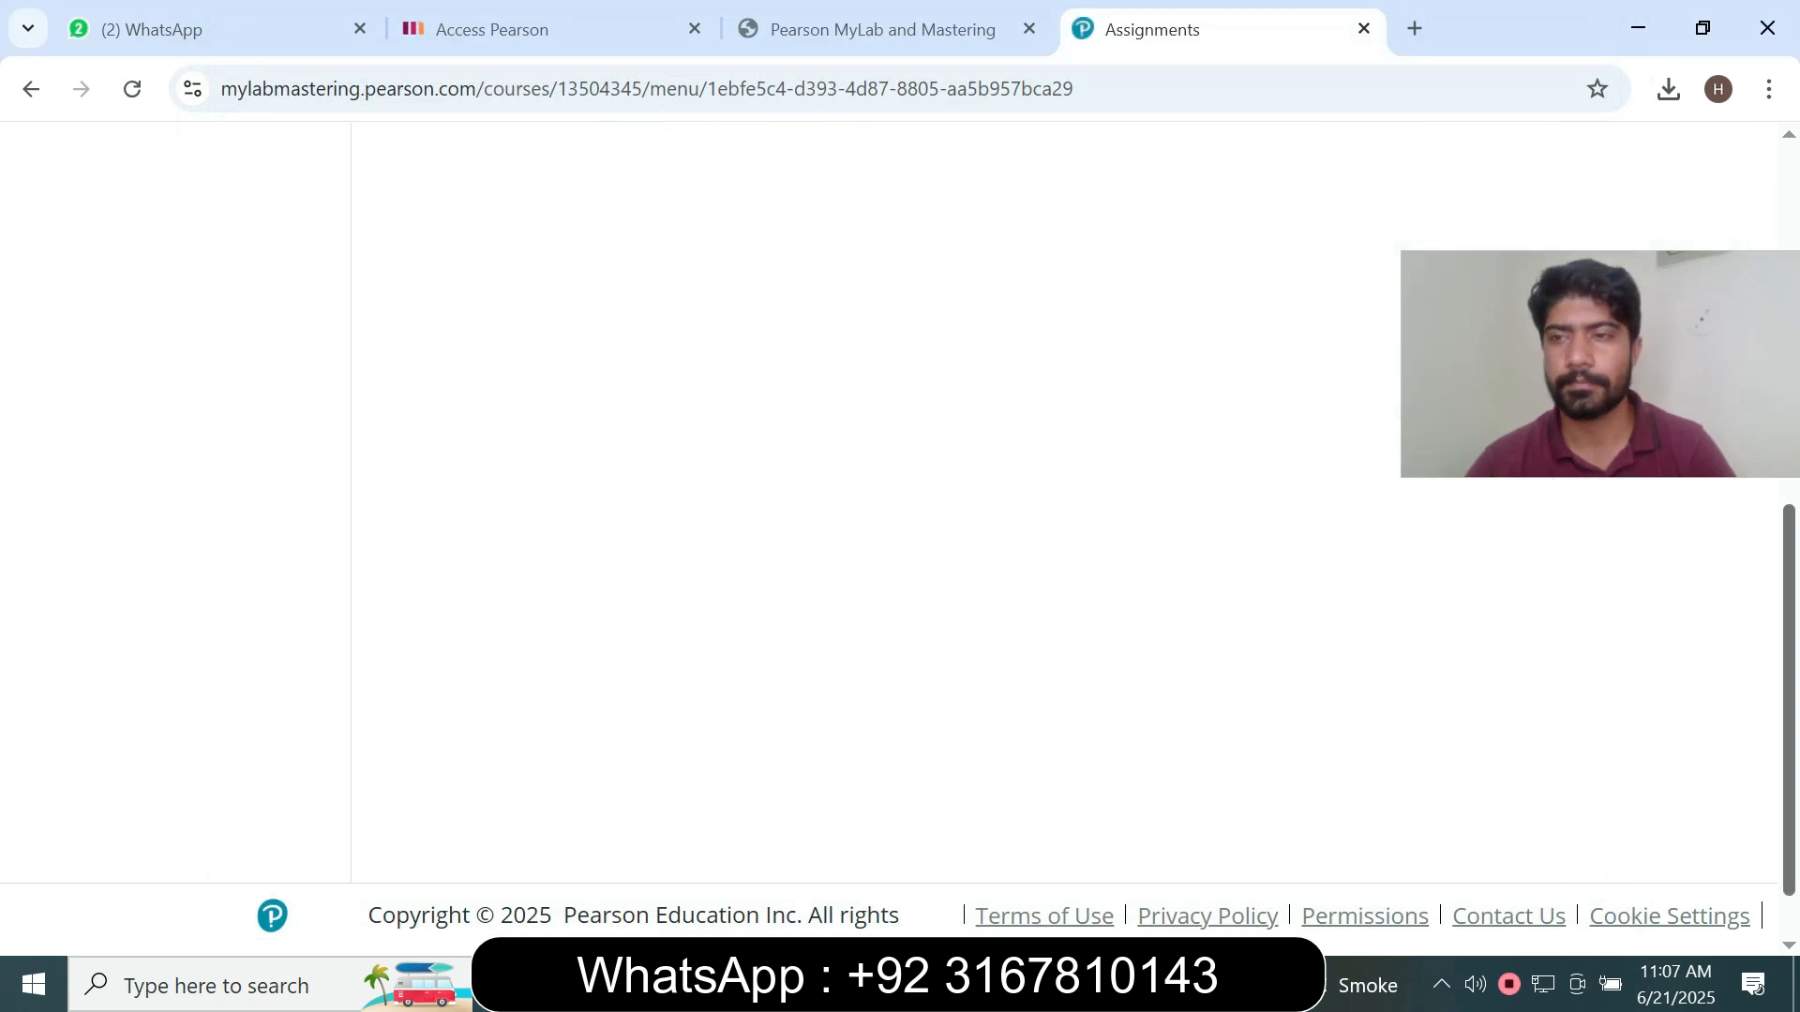
- Examine the assignment name and score in the Quiz Summary of the submitted assignment
{"action": "scroll", "coordinate": [898, 540], "scroll_direction": "up", "scroll_amount": 3}
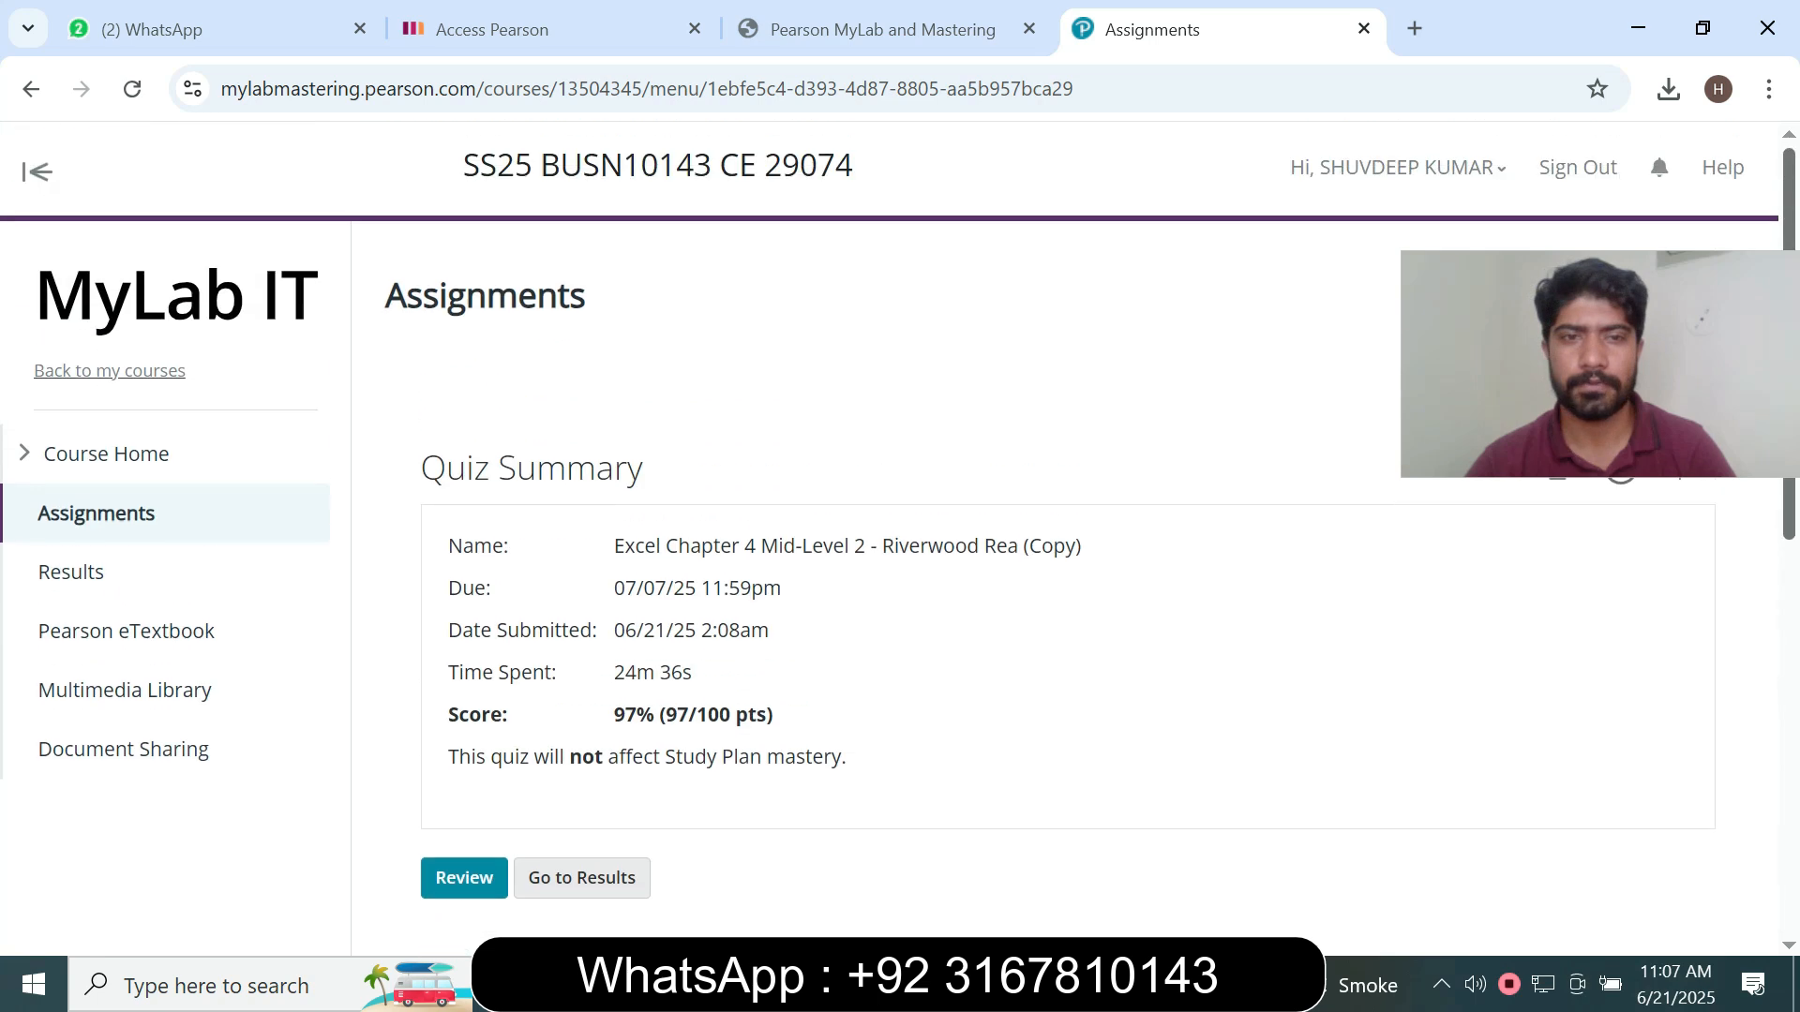
{"action": "left_click_drag", "start_coordinate": [614, 546], "coordinate": [1018, 546]}
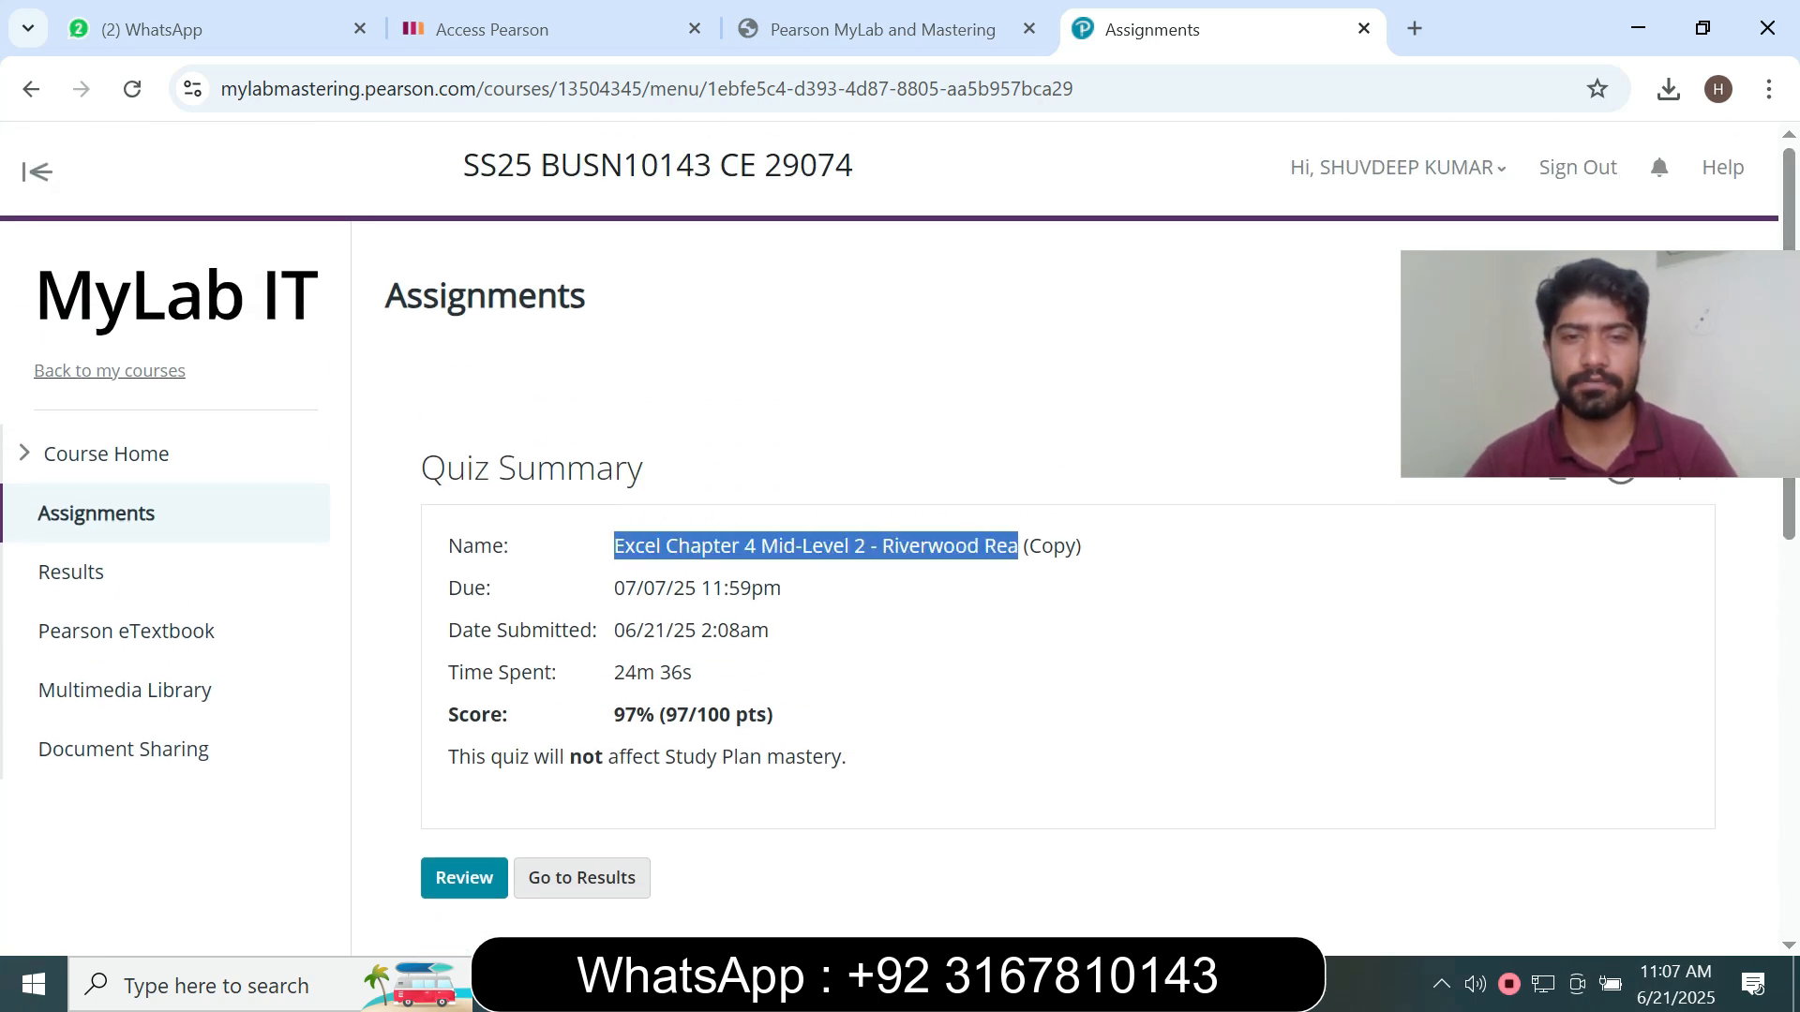
{"action": "left_click", "coordinate": [1018, 547]}
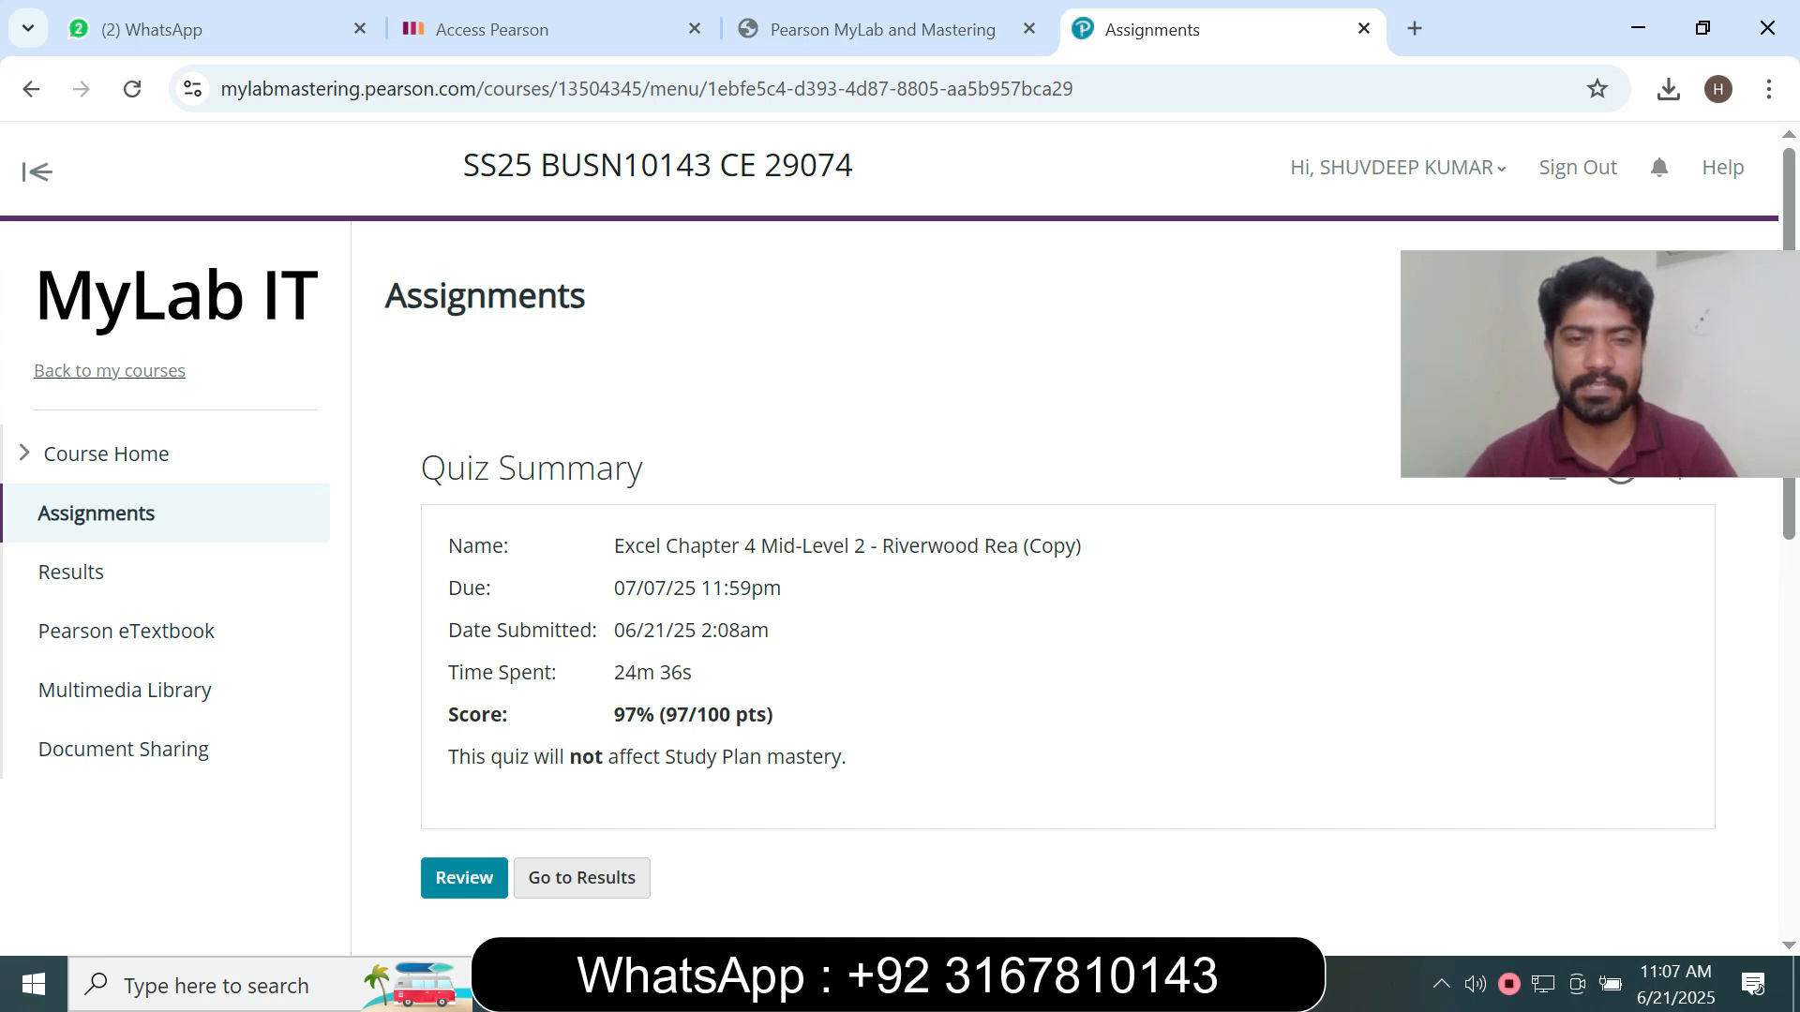
{"action": "left_click_drag", "start_coordinate": [614, 714], "coordinate": [793, 714]}
{"action": "left_click", "coordinate": [795, 716]}
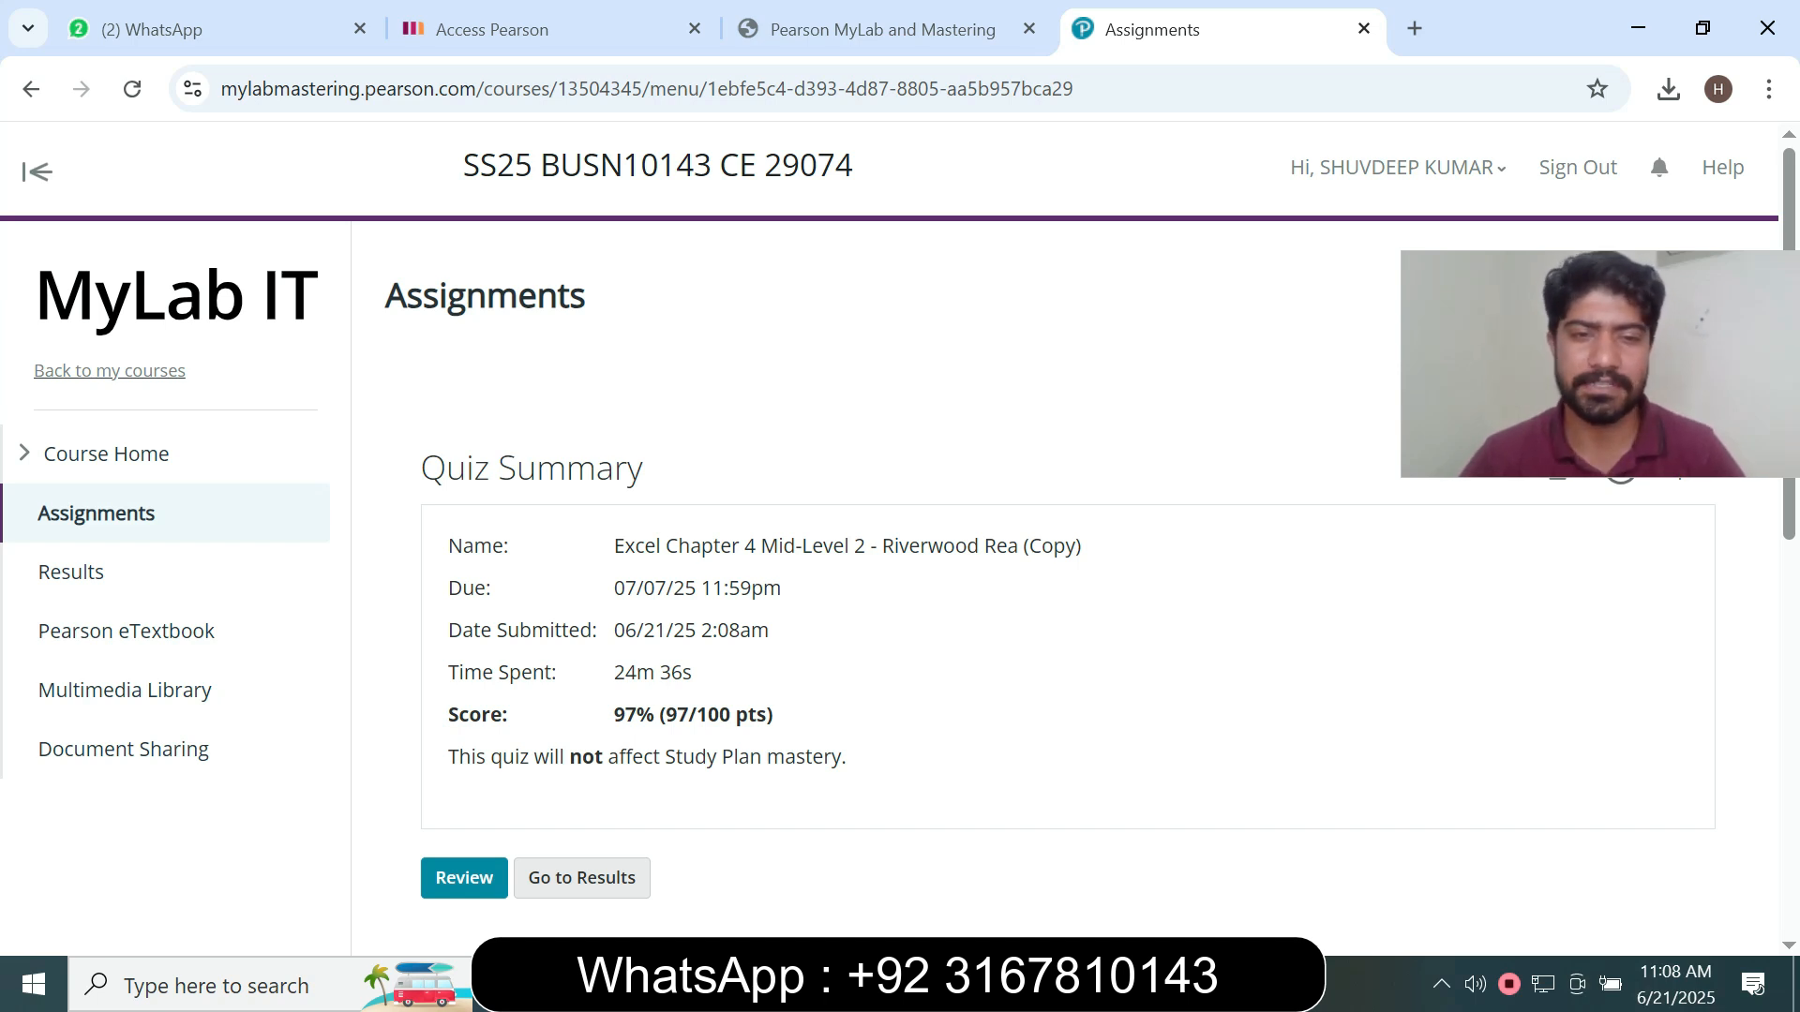
{"action": "left_click_drag", "start_coordinate": [614, 714], "coordinate": [793, 715]}
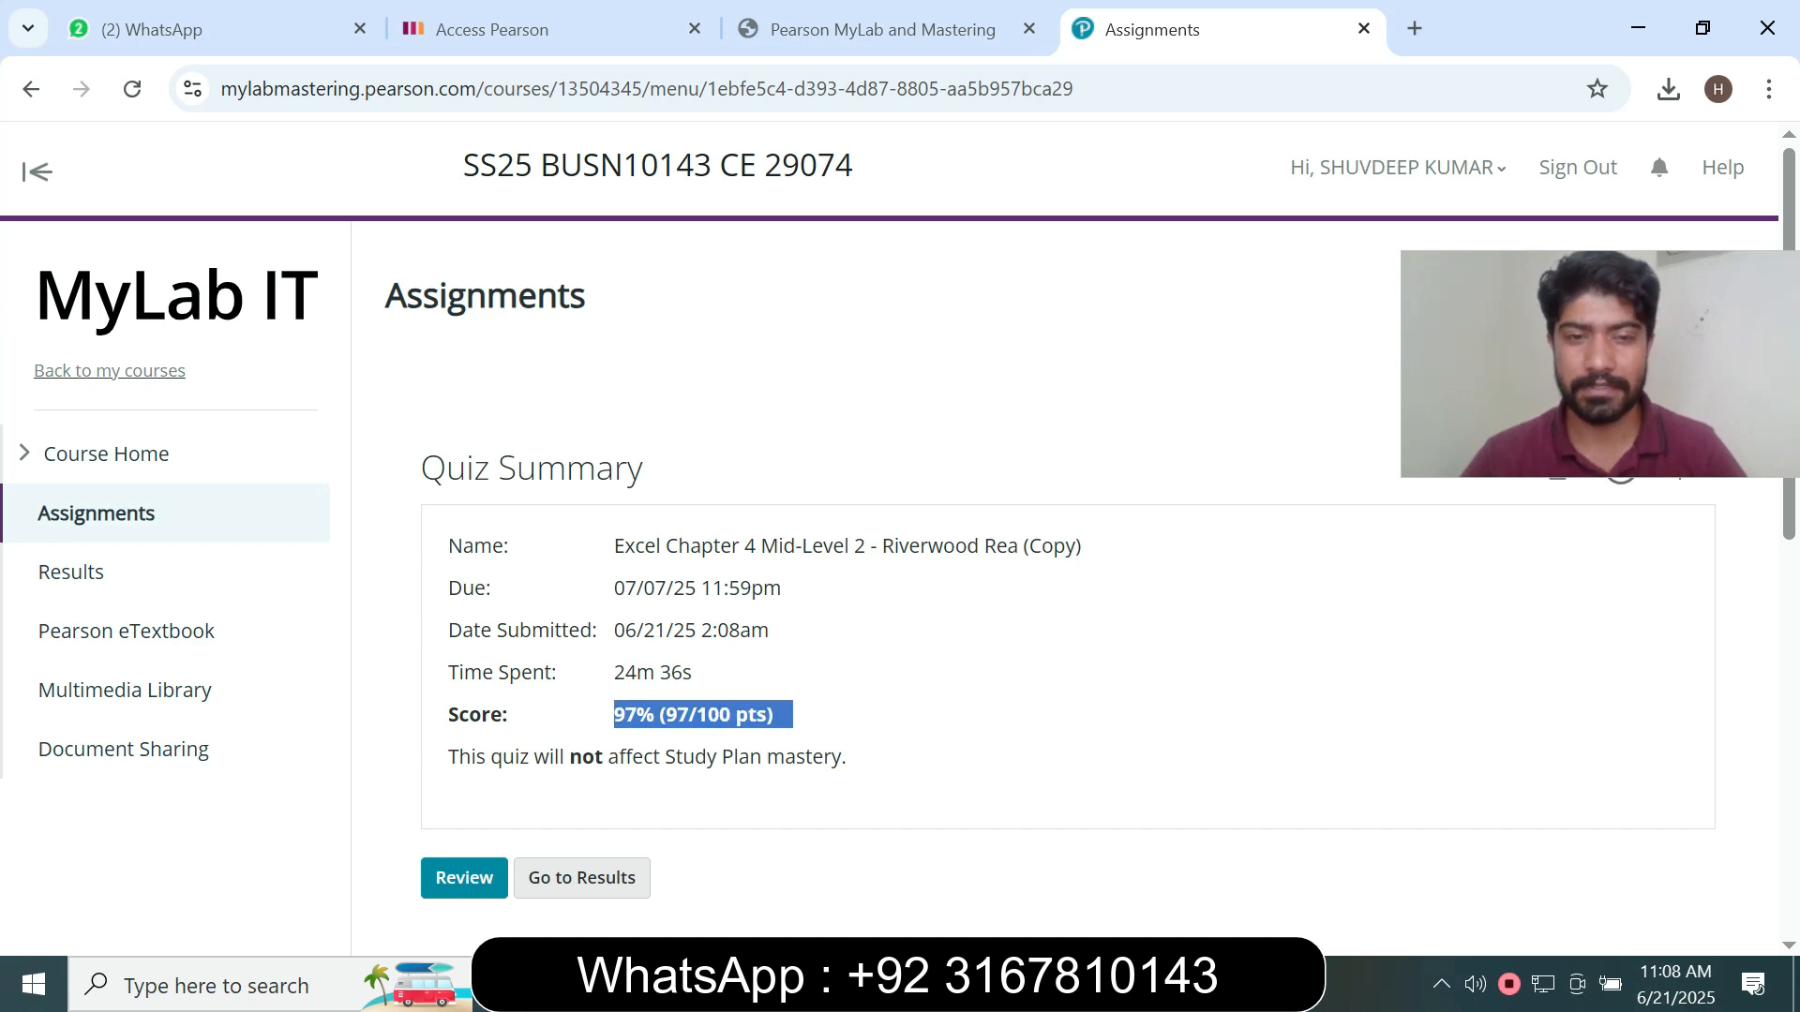
{"action": "right_click", "coordinate": [921, 398]}
{"action": "left_click", "coordinate": [919, 396]}
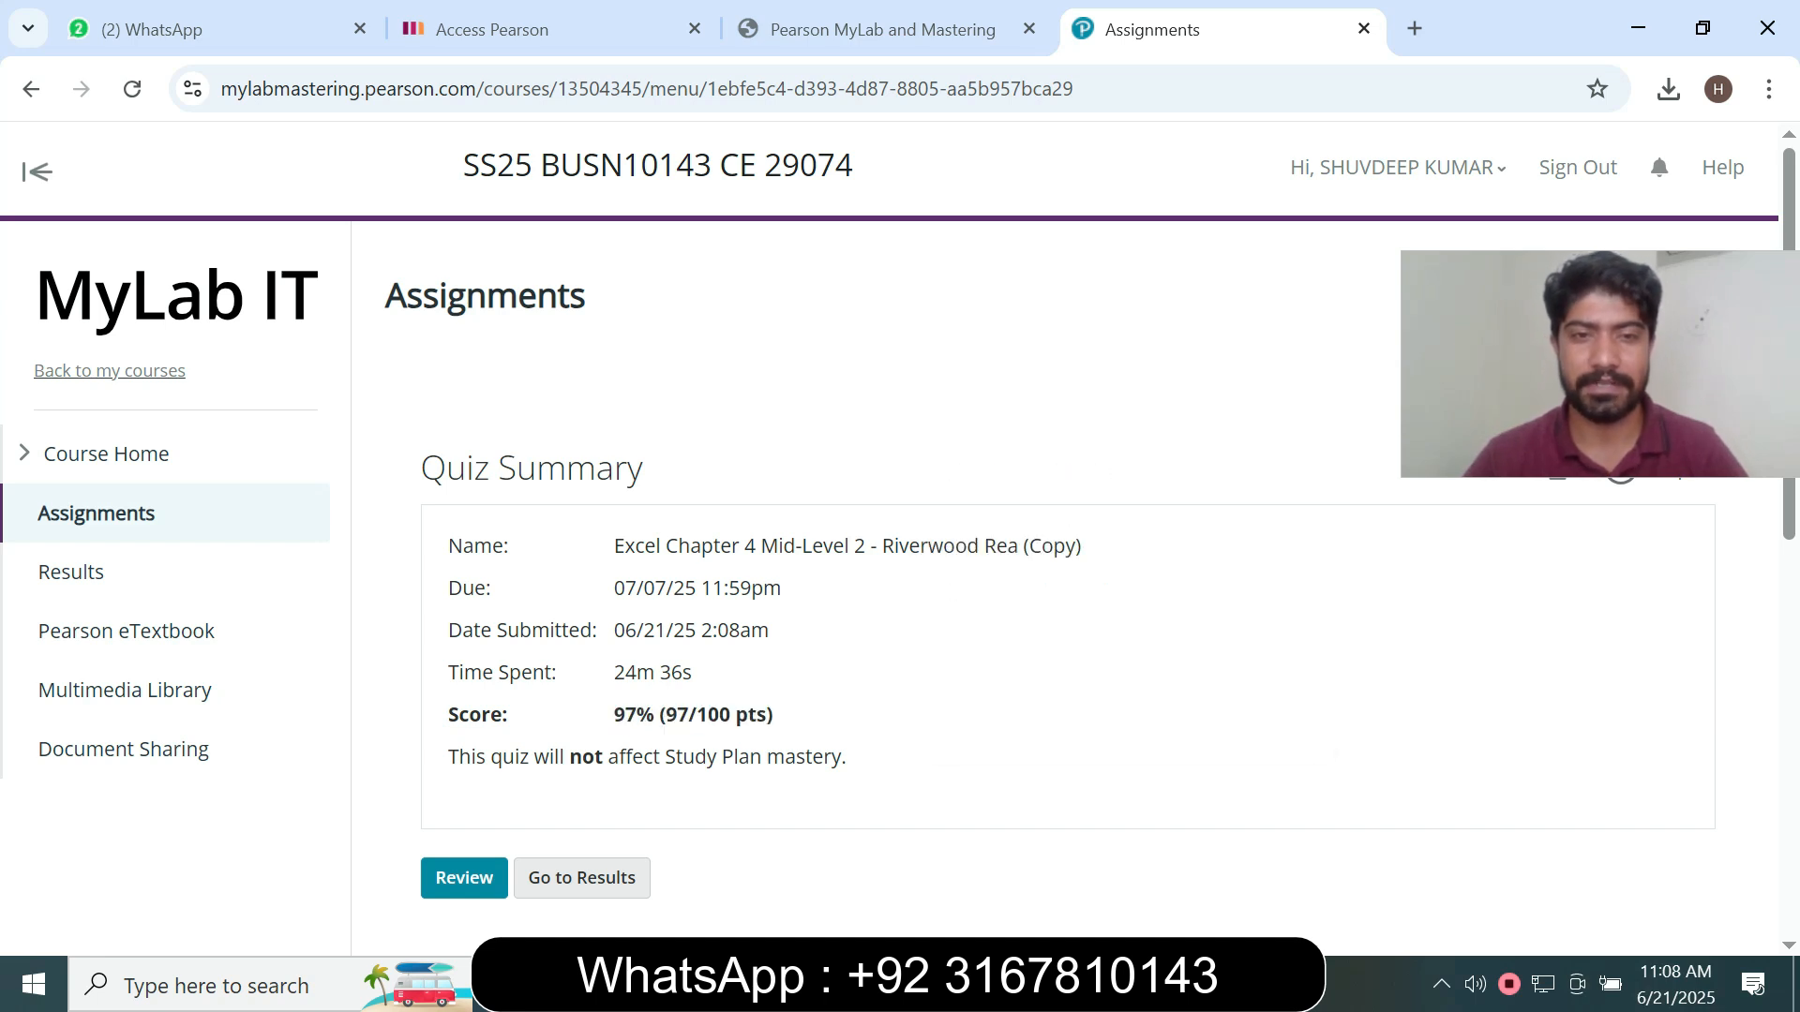